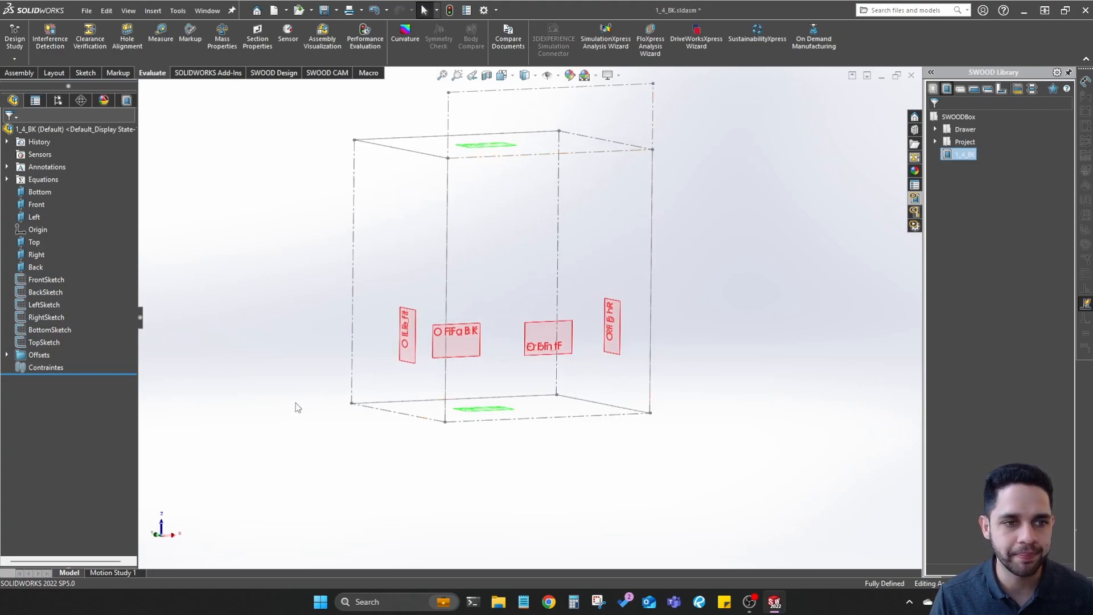
Expand the Offsets folder and highlight the right, back, front and top offset planes to see where each lies in the box
{"action": "left_click", "coordinate": [7, 355]}
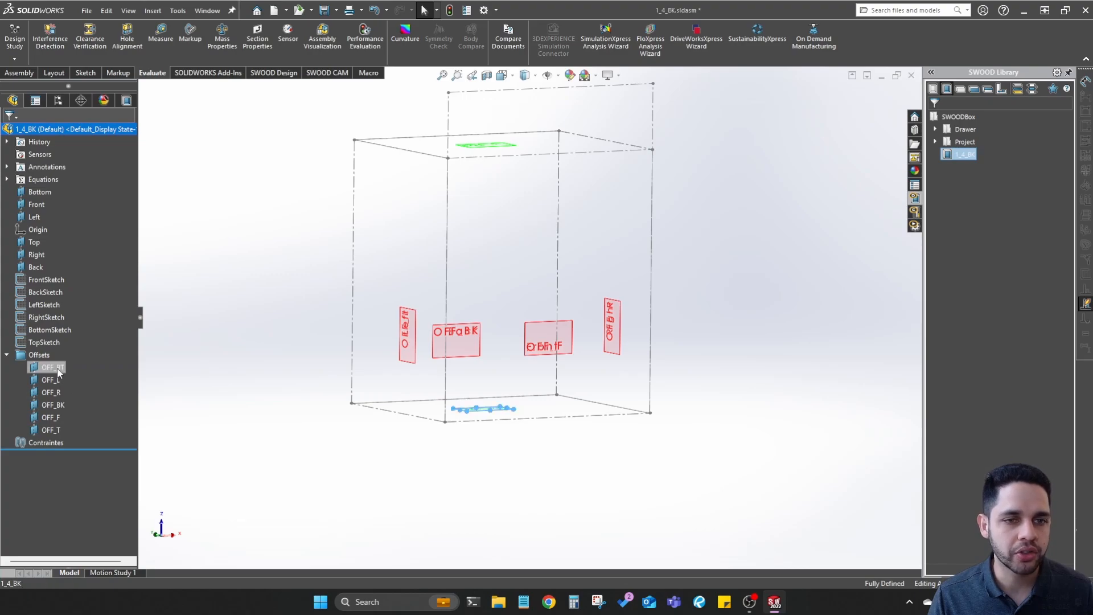
{"action": "left_click", "coordinate": [51, 392]}
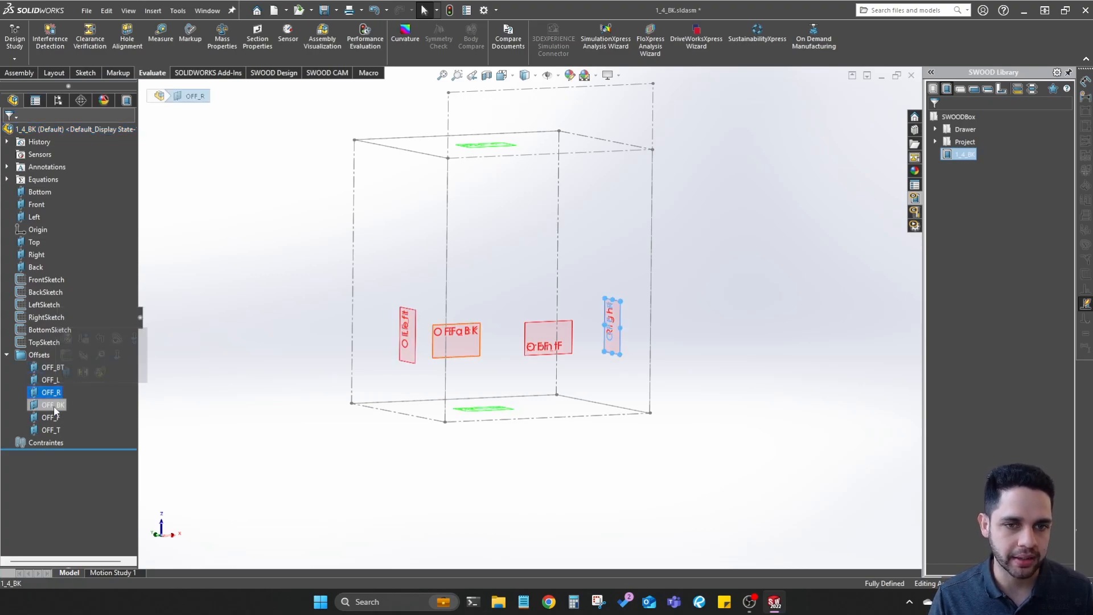
{"action": "left_click", "coordinate": [52, 404]}
{"action": "left_click", "coordinate": [51, 417]}
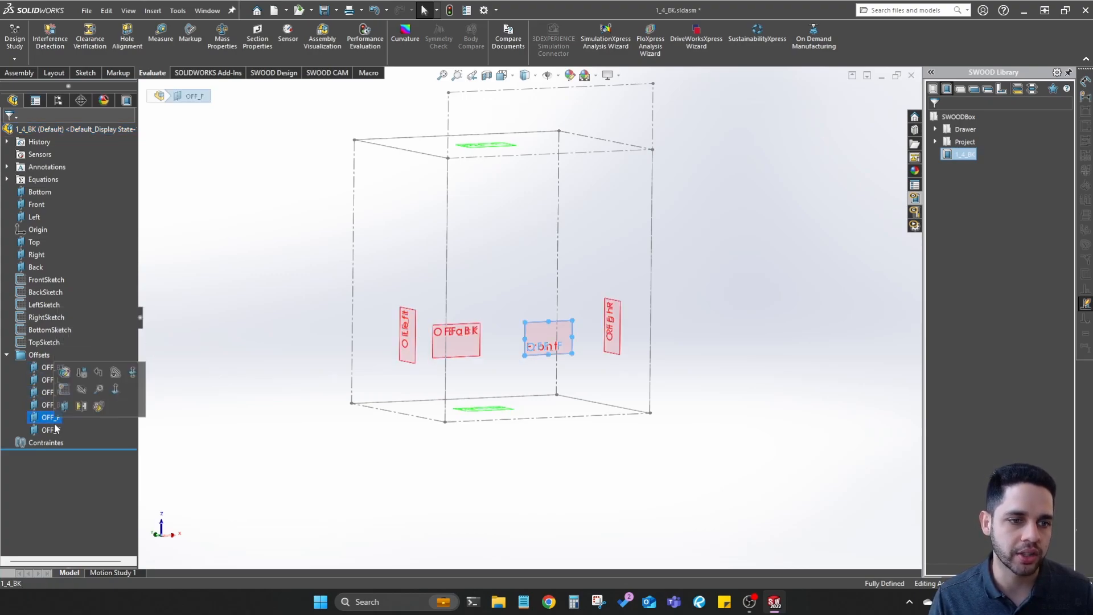
{"action": "left_click", "coordinate": [51, 430]}
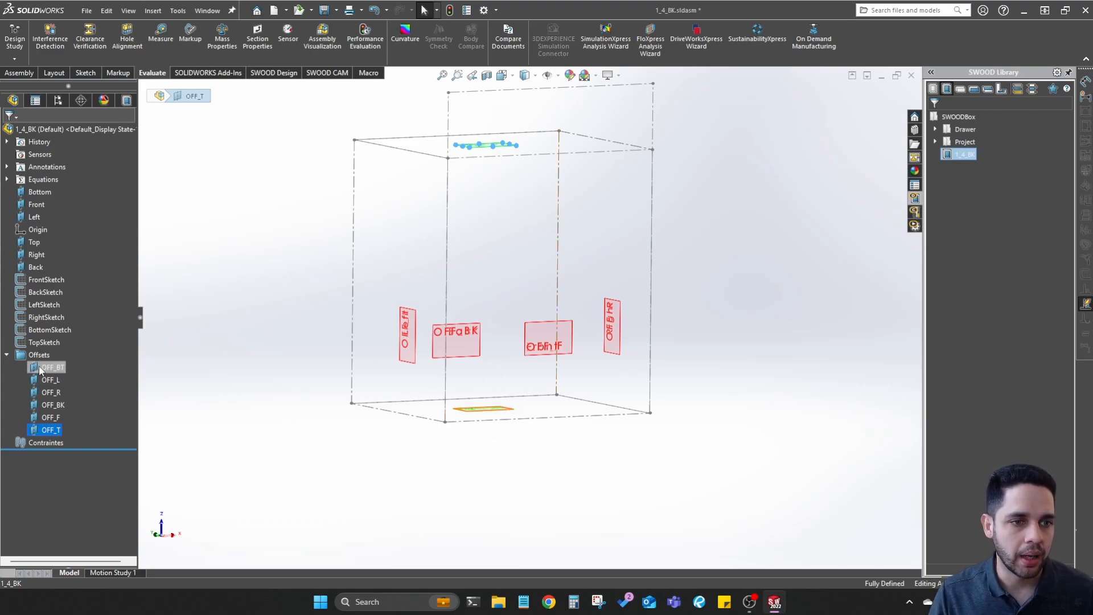
Hide the six sketches from FrontSketch through TopSketch so only the offset planes are displayed
{"action": "left_click", "coordinate": [42, 282]}
{"action": "left_click", "coordinate": [54, 344], "text": "shift"}
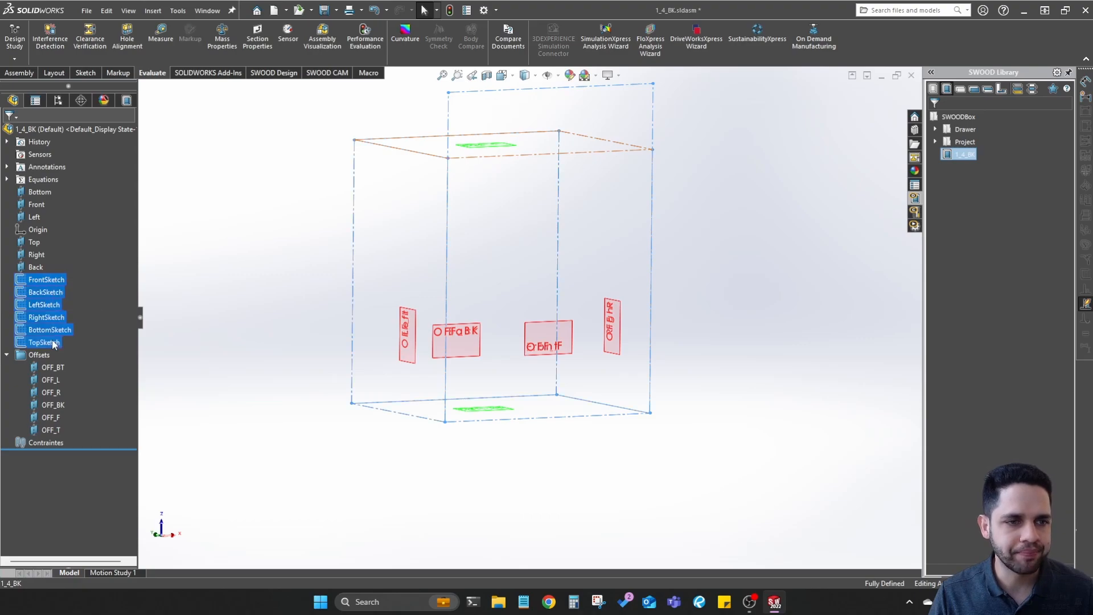
{"action": "right_click", "coordinate": [54, 344]}
{"action": "left_click", "coordinate": [64, 306]}
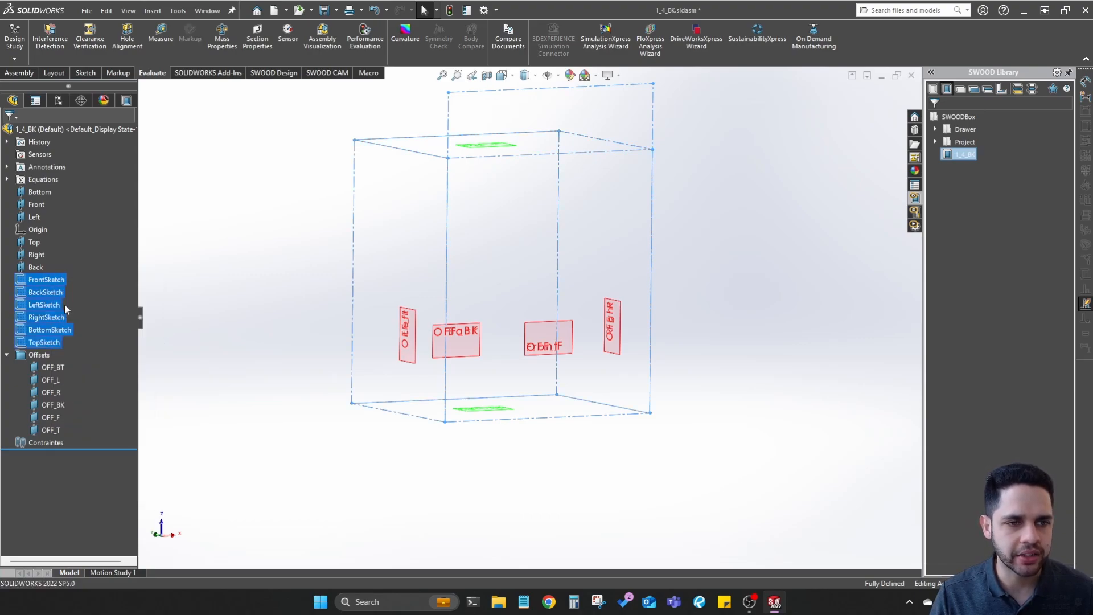
{"action": "middle_click_drag", "start_coordinate": [523, 348], "coordinate": [526, 361]}
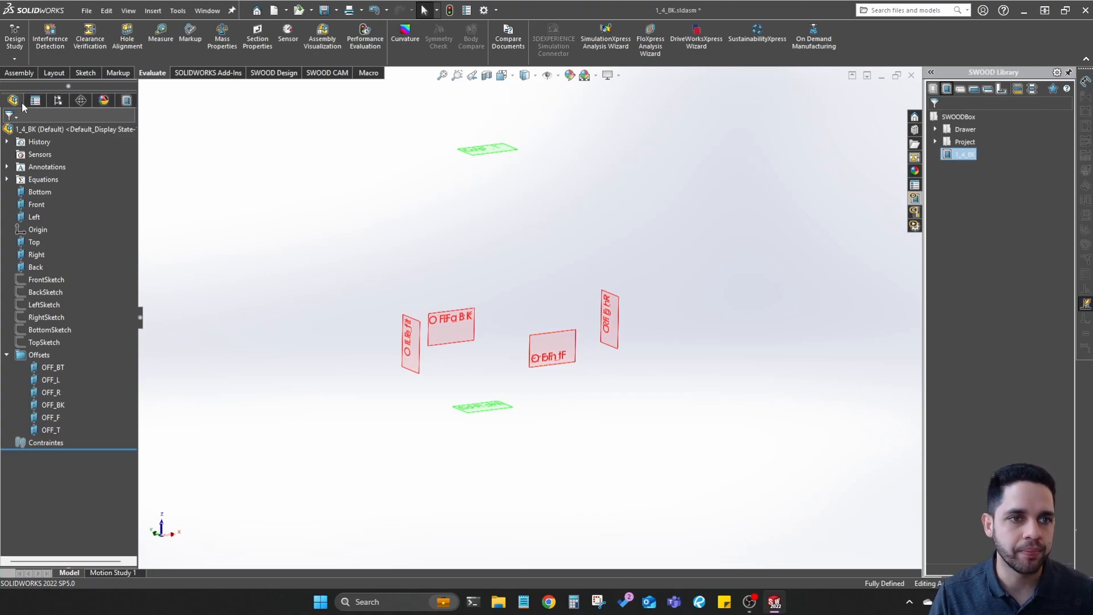
Open the SWOODBox parameter definitions and examine which plane dimension each offset parameter is linked to
{"action": "left_click", "coordinate": [126, 101]}
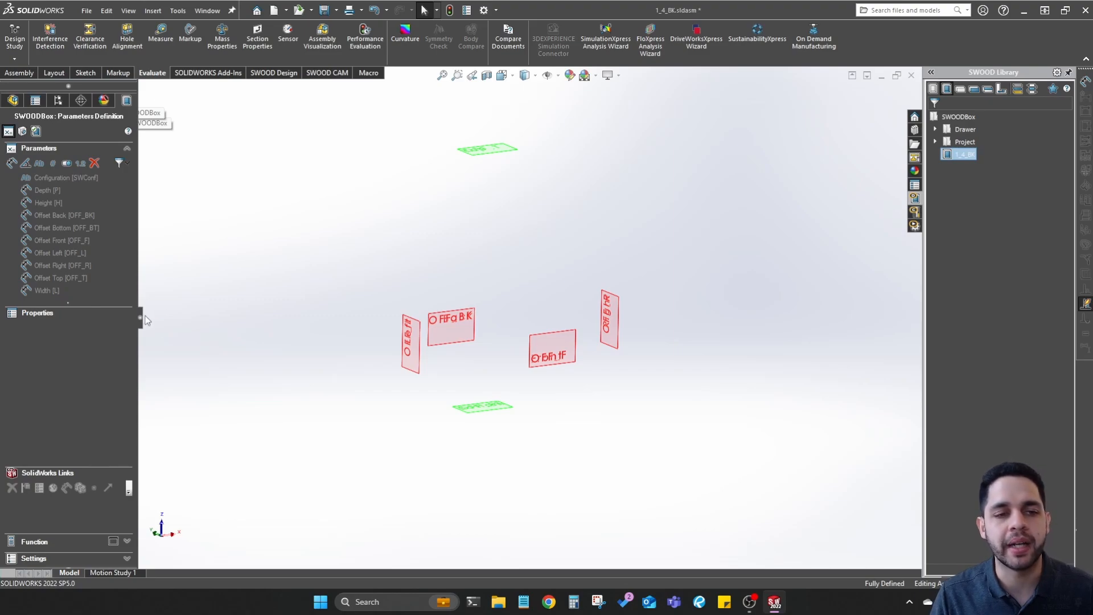
{"action": "left_click_drag", "start_coordinate": [140, 317], "coordinate": [205, 314]}
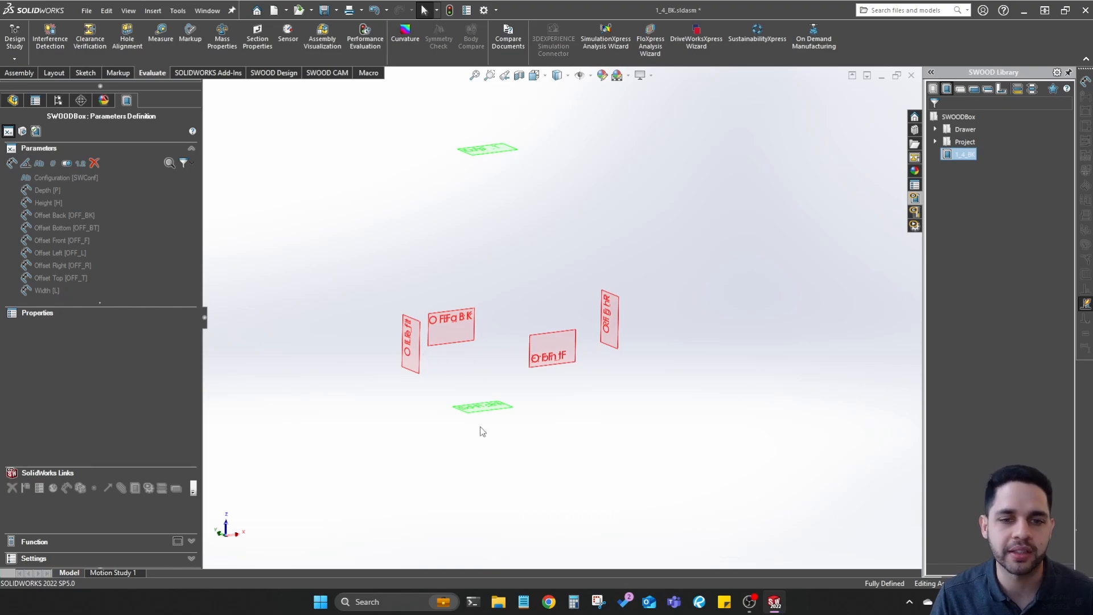
{"action": "left_click", "coordinate": [76, 220]}
{"action": "left_click", "coordinate": [78, 226]}
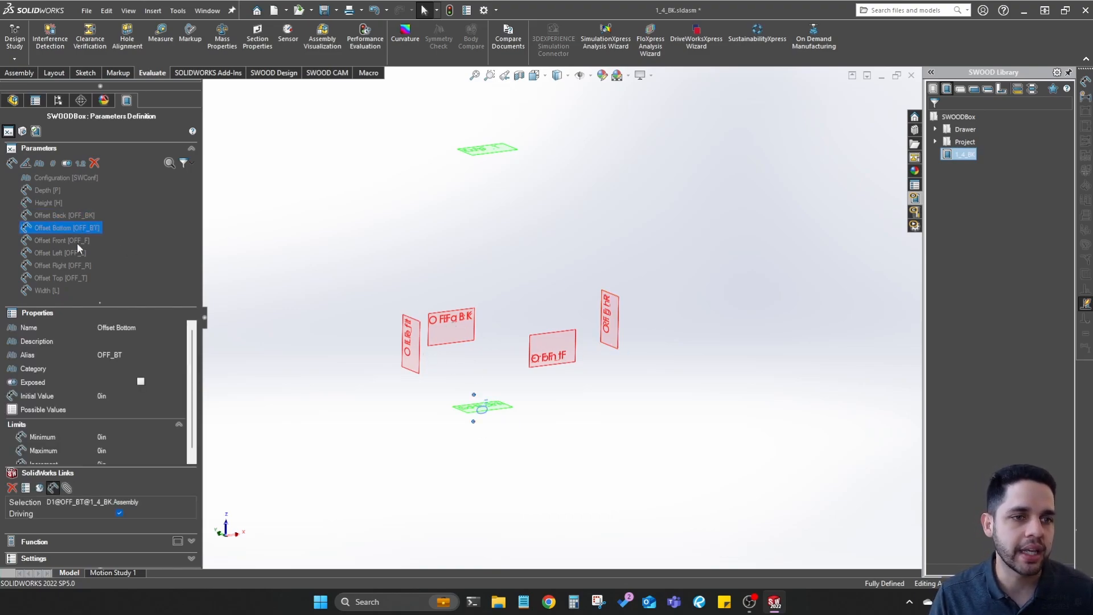
{"action": "left_click", "coordinate": [77, 240]}
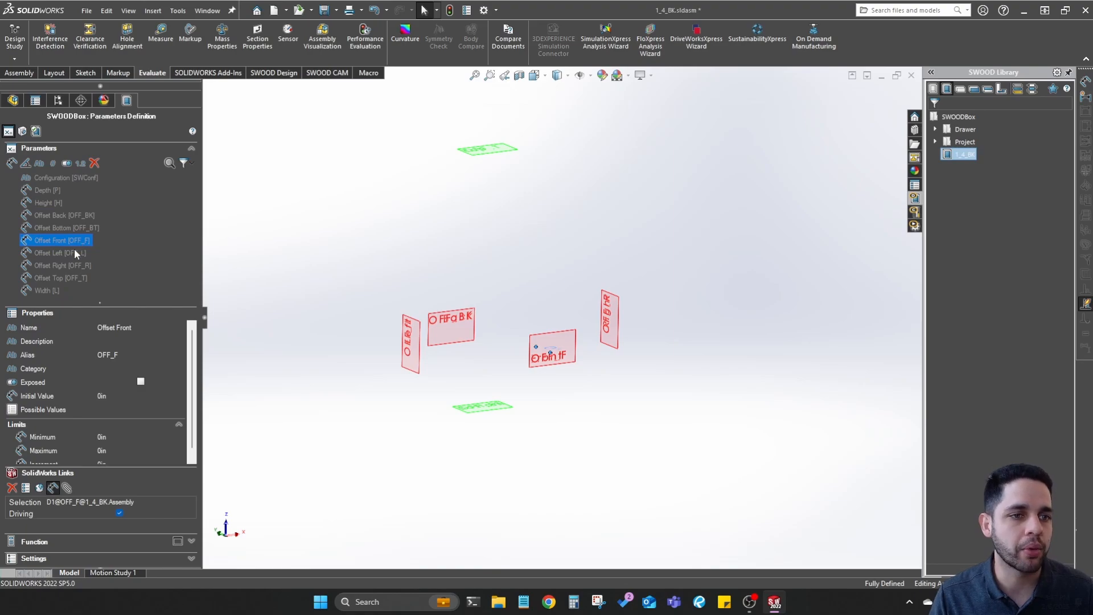
{"action": "left_click", "coordinate": [74, 253]}
{"action": "left_click", "coordinate": [74, 266]}
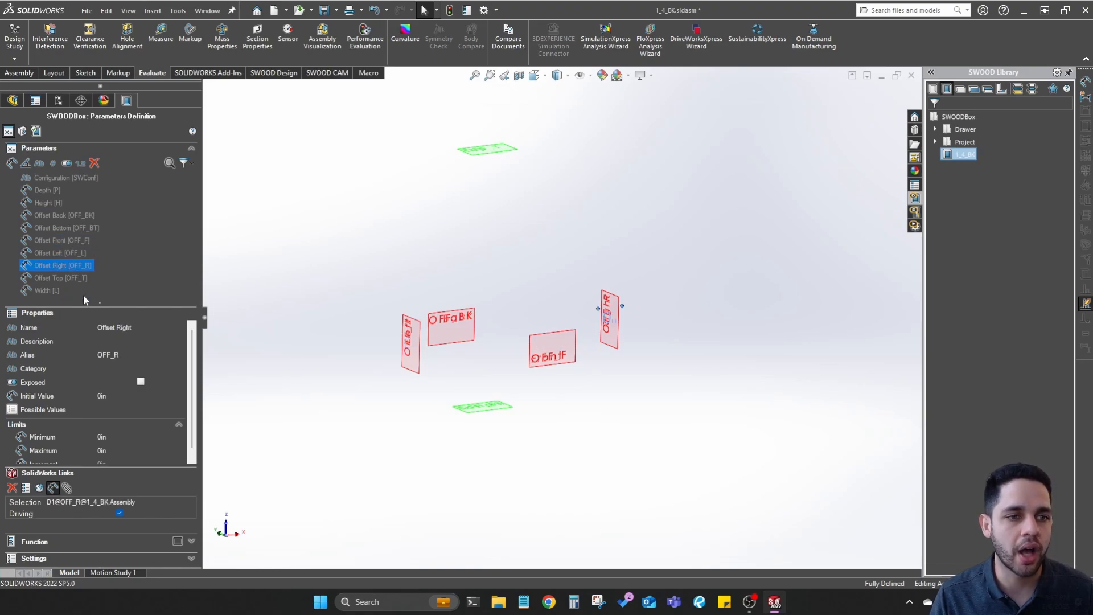
{"action": "left_click", "coordinate": [74, 278]}
Return to the feature tree and examine all six offset planes from OFF_BT through OFF_T in the model
{"action": "left_click", "coordinate": [13, 100]}
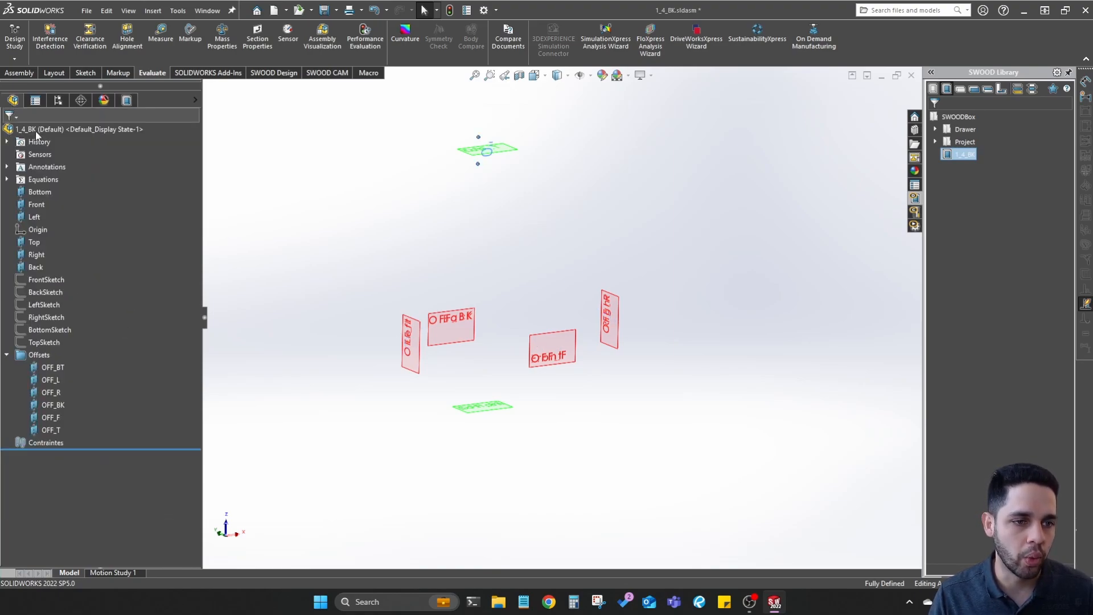
{"action": "left_click", "coordinate": [50, 367]}
{"action": "left_click", "coordinate": [52, 380]}
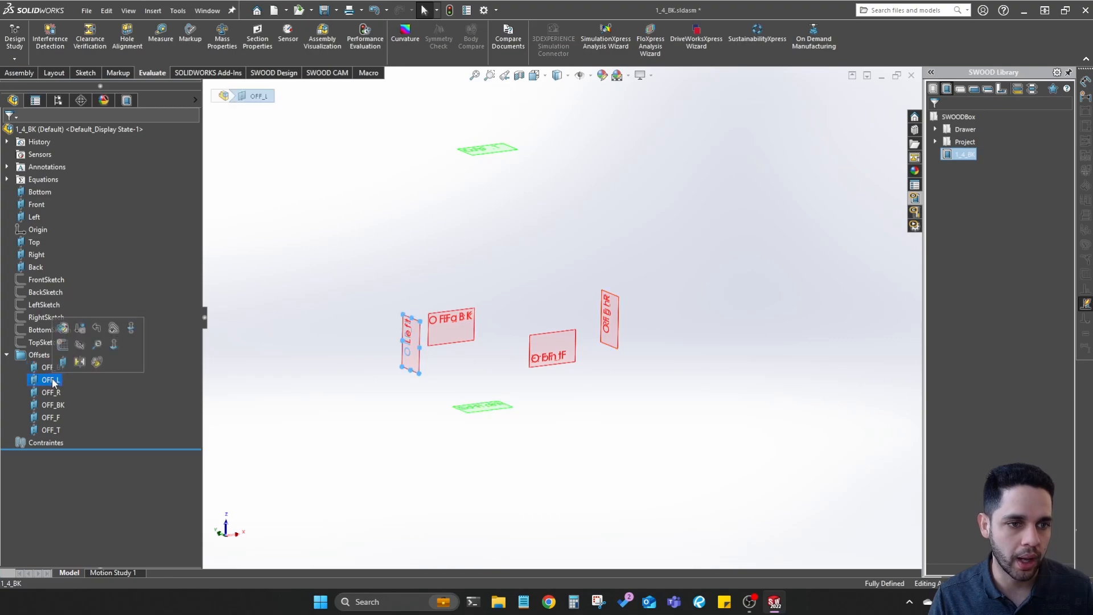
{"action": "left_click", "coordinate": [51, 392]}
{"action": "left_click", "coordinate": [52, 405]}
{"action": "left_click", "coordinate": [51, 417]}
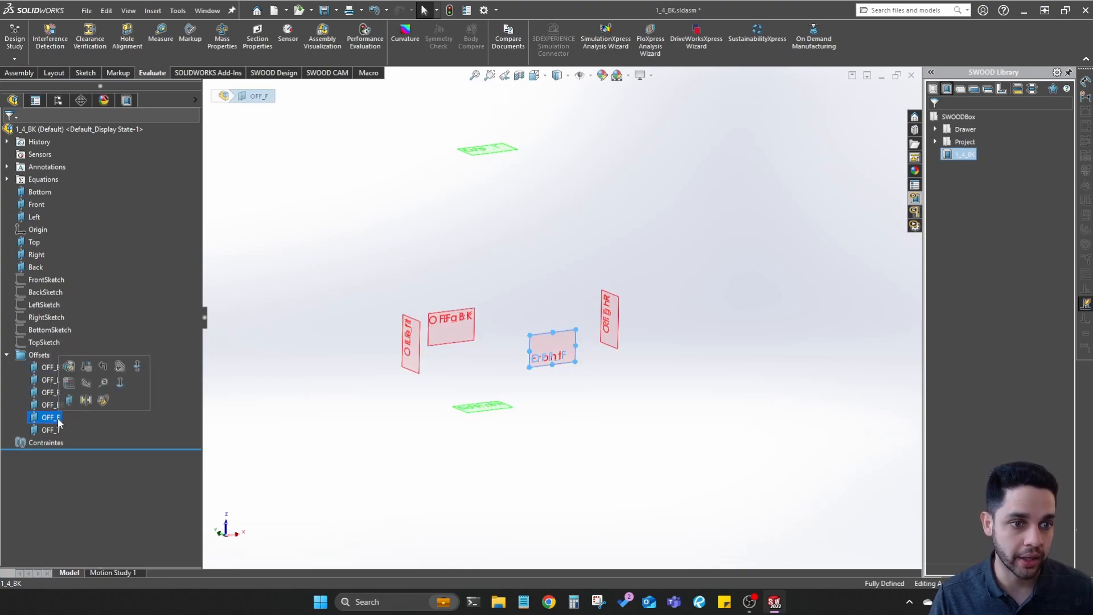
{"action": "left_click", "coordinate": [50, 430]}
{"action": "left_click", "coordinate": [50, 368]}
{"action": "left_click", "coordinate": [50, 380]}
{"action": "left_click", "coordinate": [50, 392]}
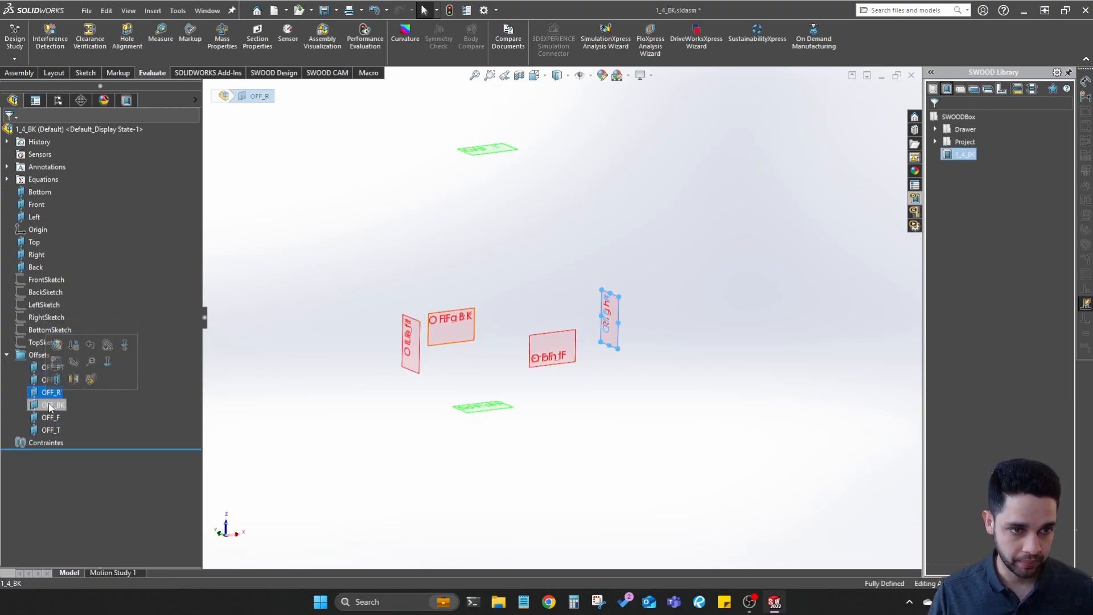
{"action": "left_click", "coordinate": [50, 406]}
{"action": "left_click", "coordinate": [51, 418]}
{"action": "left_click", "coordinate": [51, 430]}
Review the bottom, front, left, right, top and back offset parameters again in the SWOODBox parameter definitions
{"action": "left_click", "coordinate": [127, 100]}
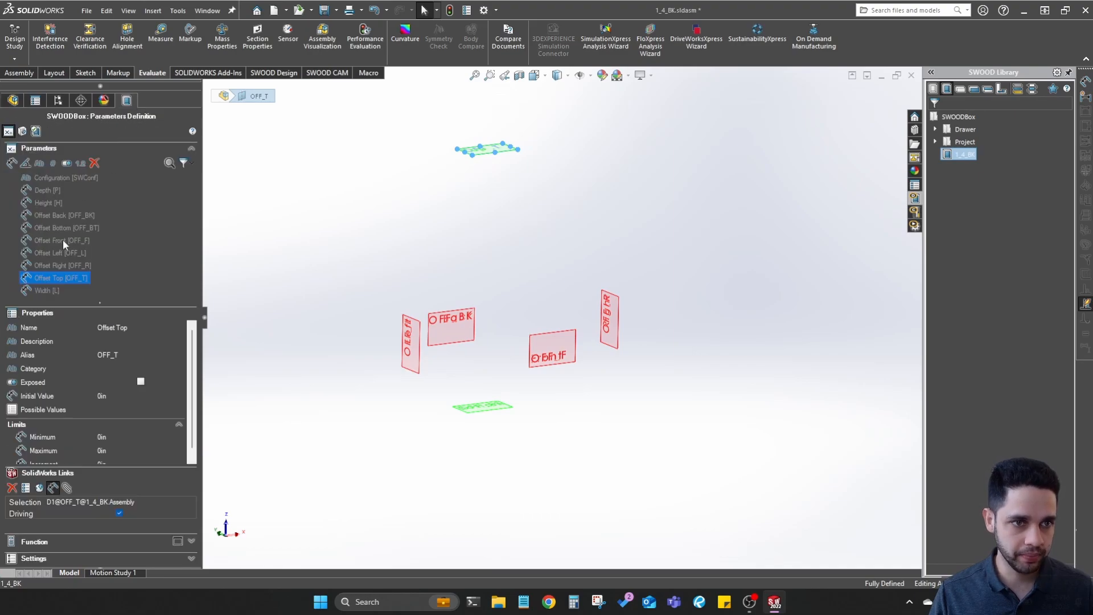
{"action": "left_click", "coordinate": [62, 227]}
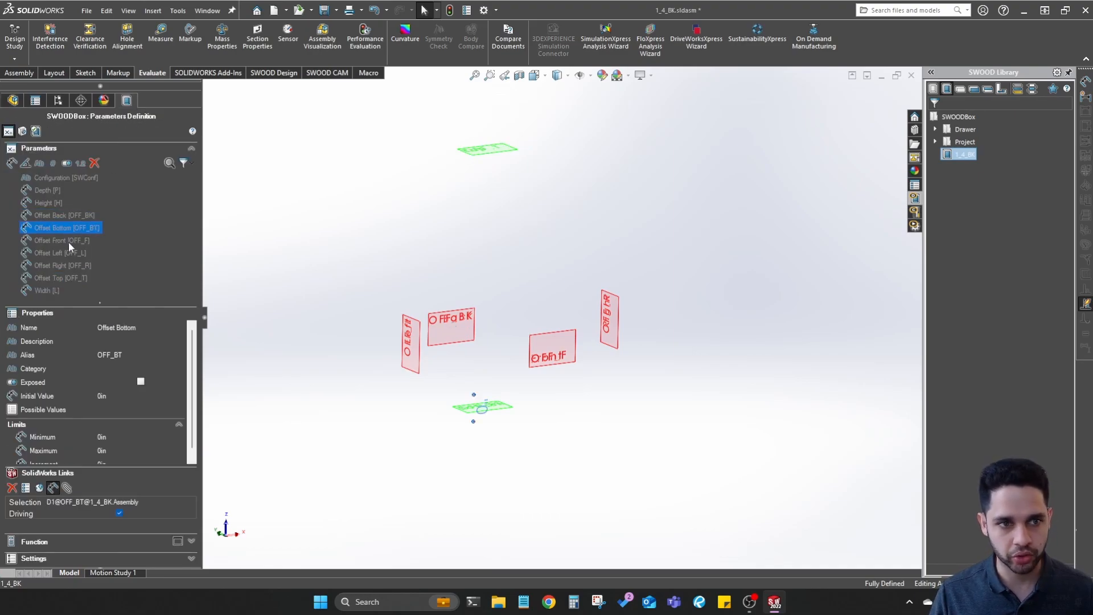
{"action": "left_click", "coordinate": [69, 242]}
{"action": "left_click", "coordinate": [70, 252]}
{"action": "left_click", "coordinate": [74, 265]}
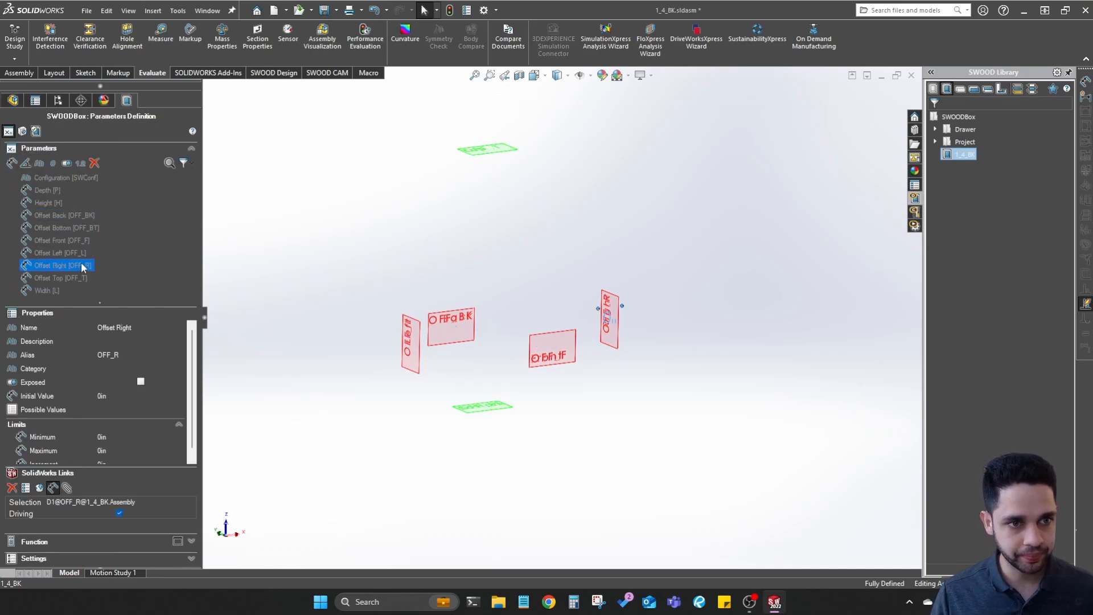
{"action": "left_click", "coordinate": [76, 278]}
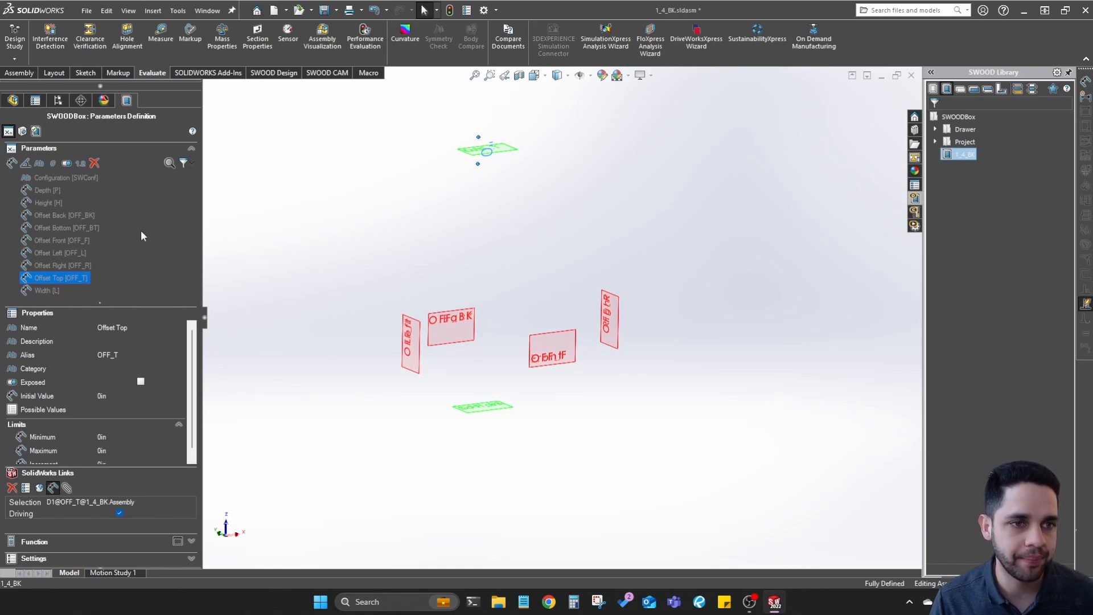
{"action": "left_click", "coordinate": [73, 214]}
{"action": "left_click", "coordinate": [73, 226]}
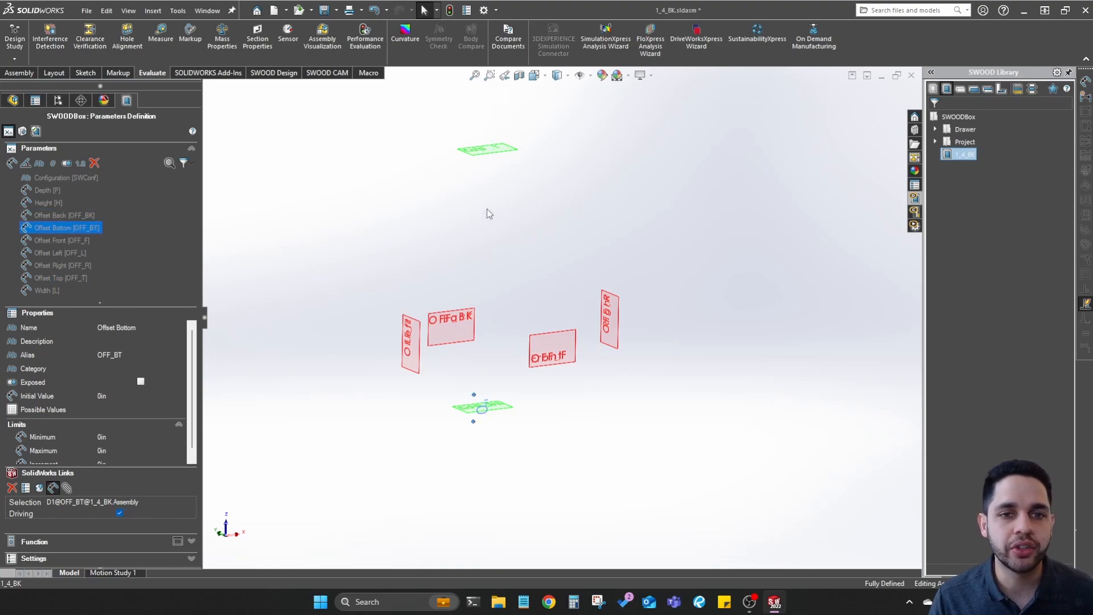
Set the initial value of the Offset Left parameter to 1 in, expose it, and check it on the SWOODBox test page
{"action": "scroll", "coordinate": [443, 347], "scroll_direction": "down", "scroll_amount": 7}
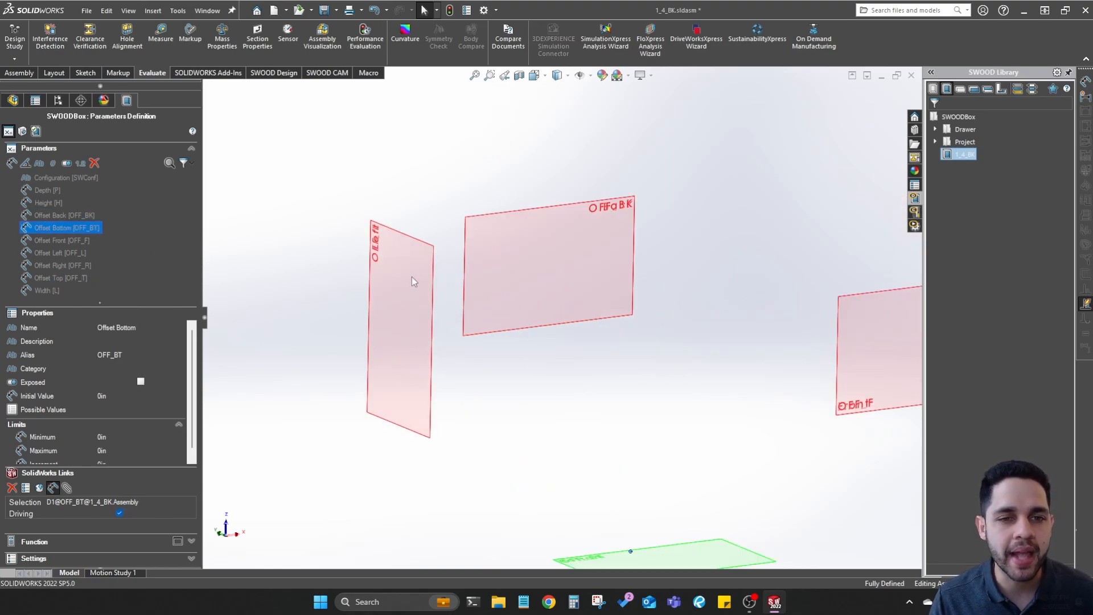
{"action": "middle_click_drag", "start_coordinate": [412, 278], "coordinate": [532, 261]}
{"action": "left_click", "coordinate": [530, 259]}
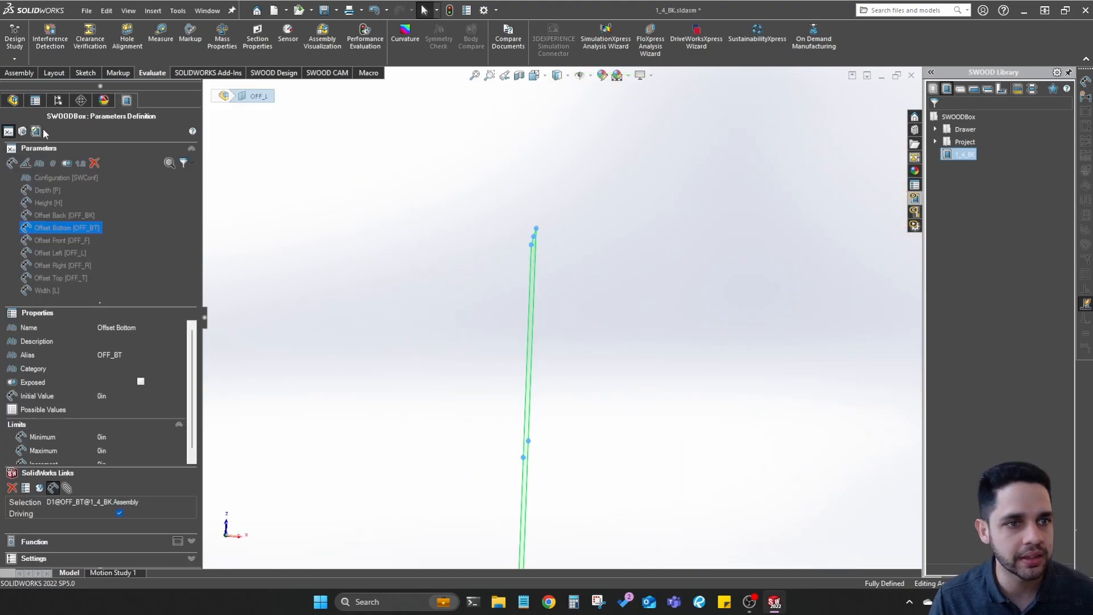
{"action": "left_click", "coordinate": [9, 131]}
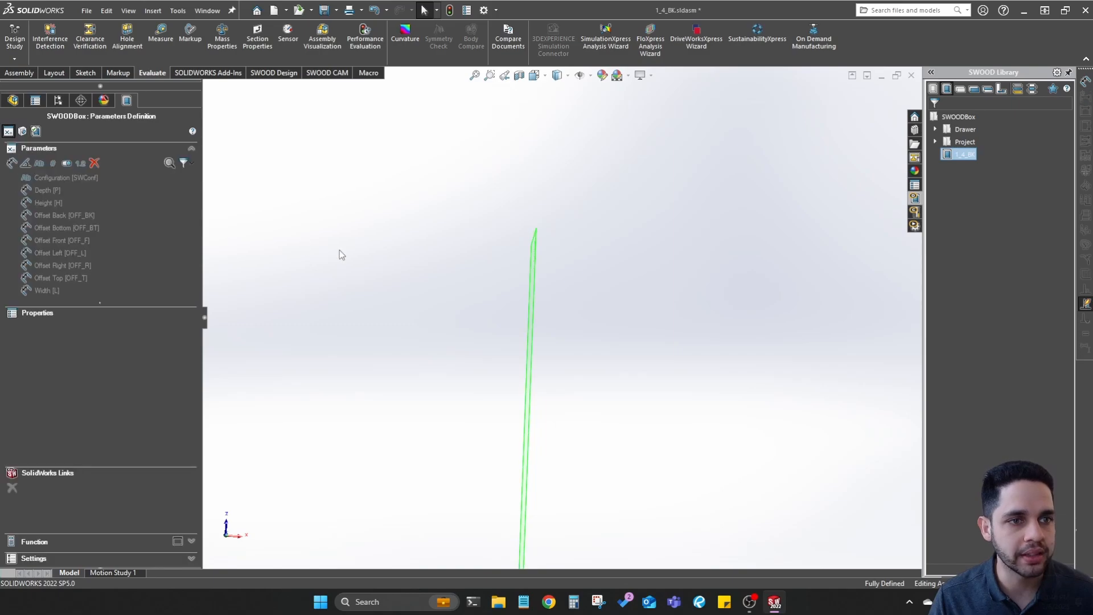
{"action": "scroll", "coordinate": [603, 310], "scroll_direction": "up", "scroll_amount": 3}
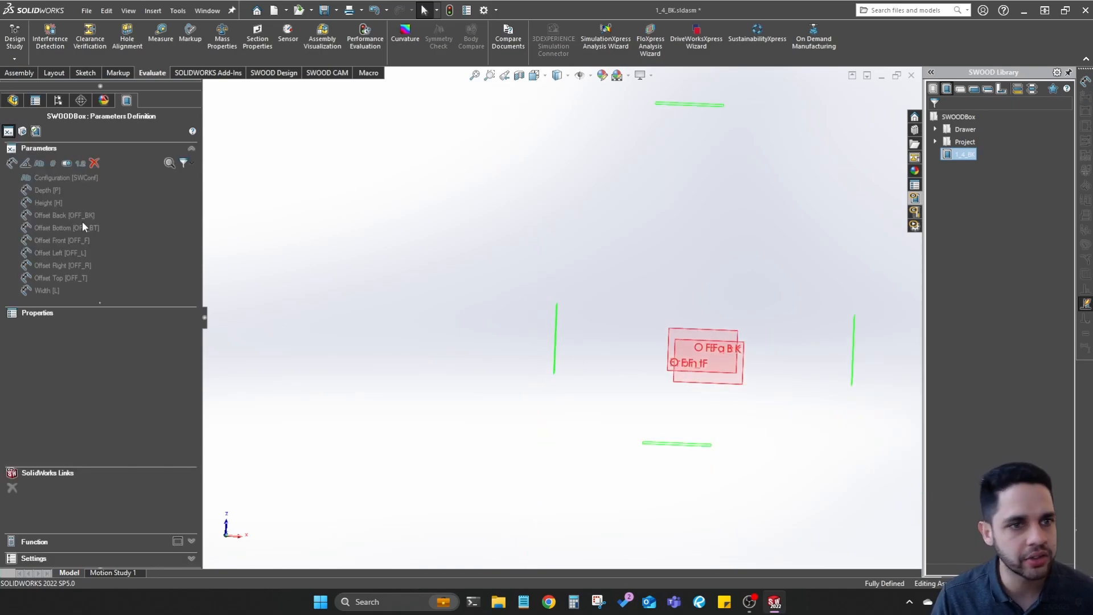
{"action": "left_click", "coordinate": [74, 255]}
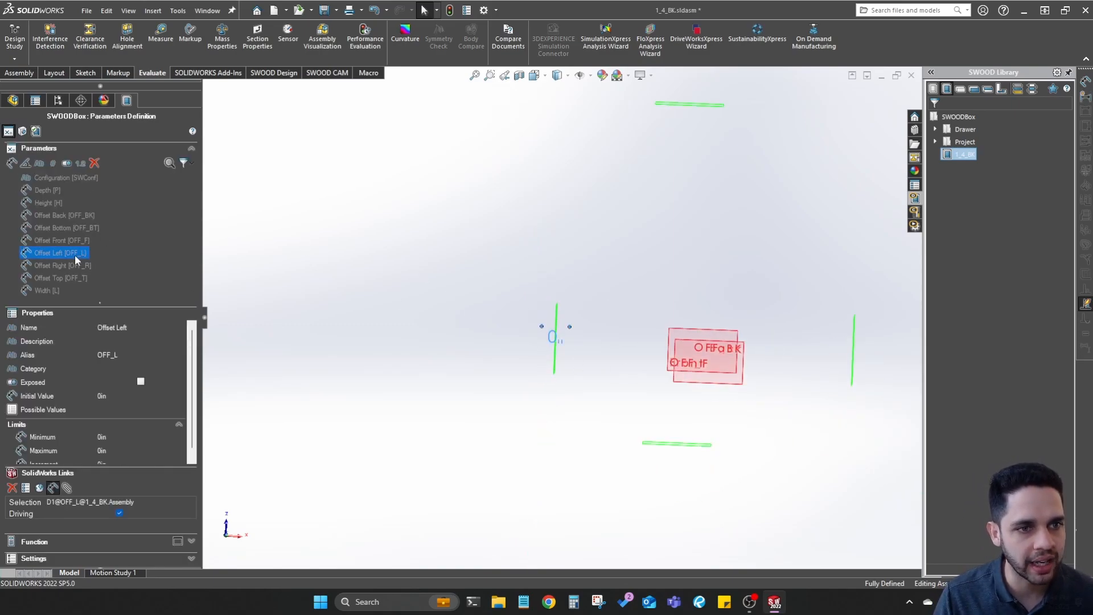
{"action": "left_click", "coordinate": [146, 392]}
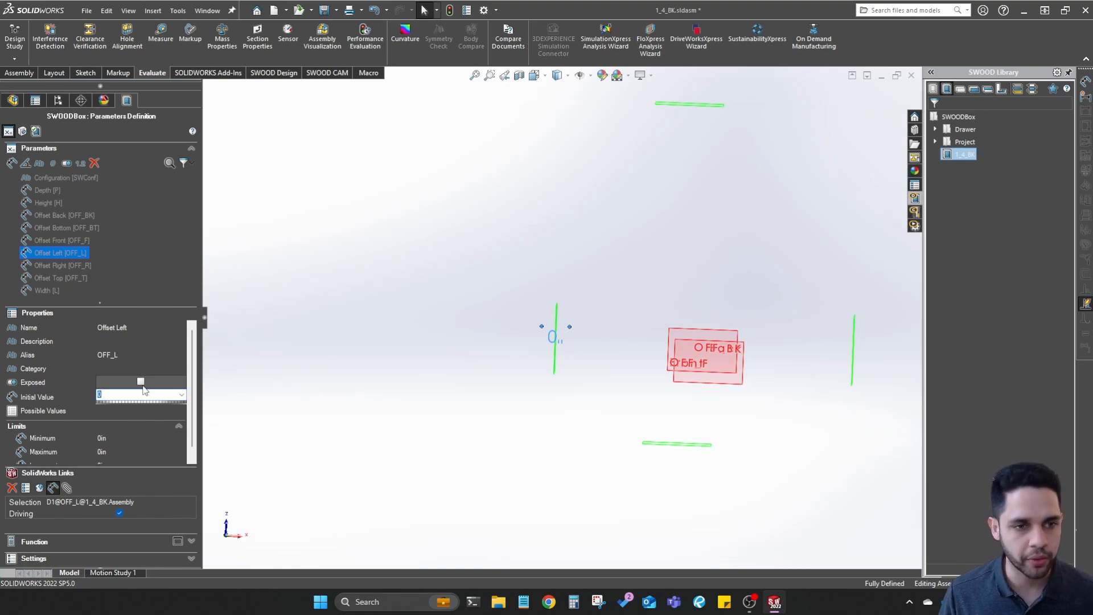
{"action": "type", "text": "1"}
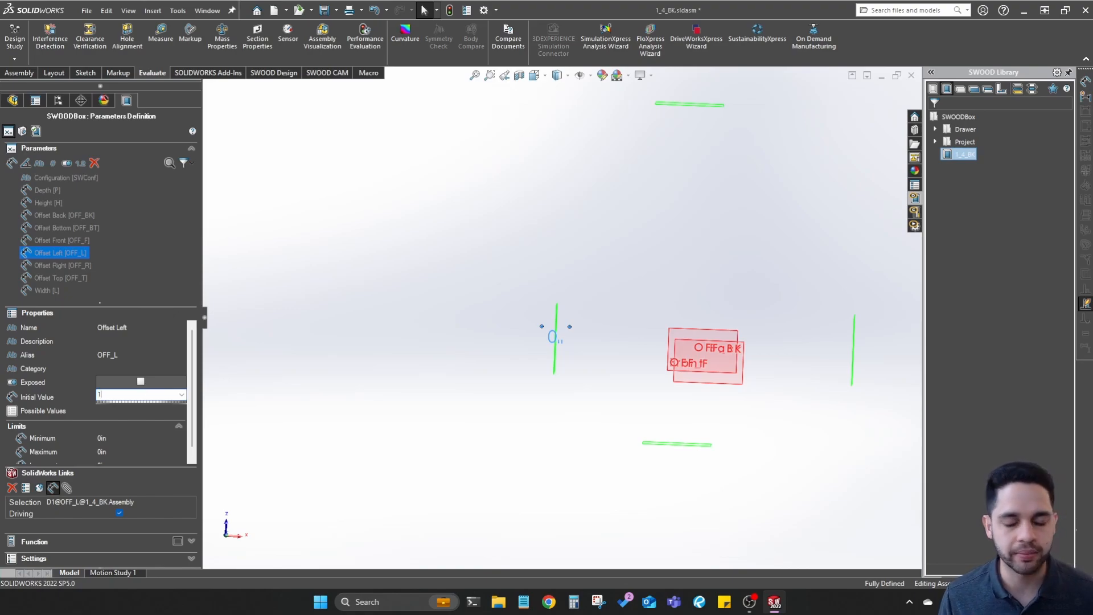
{"action": "key", "text": "Return"}
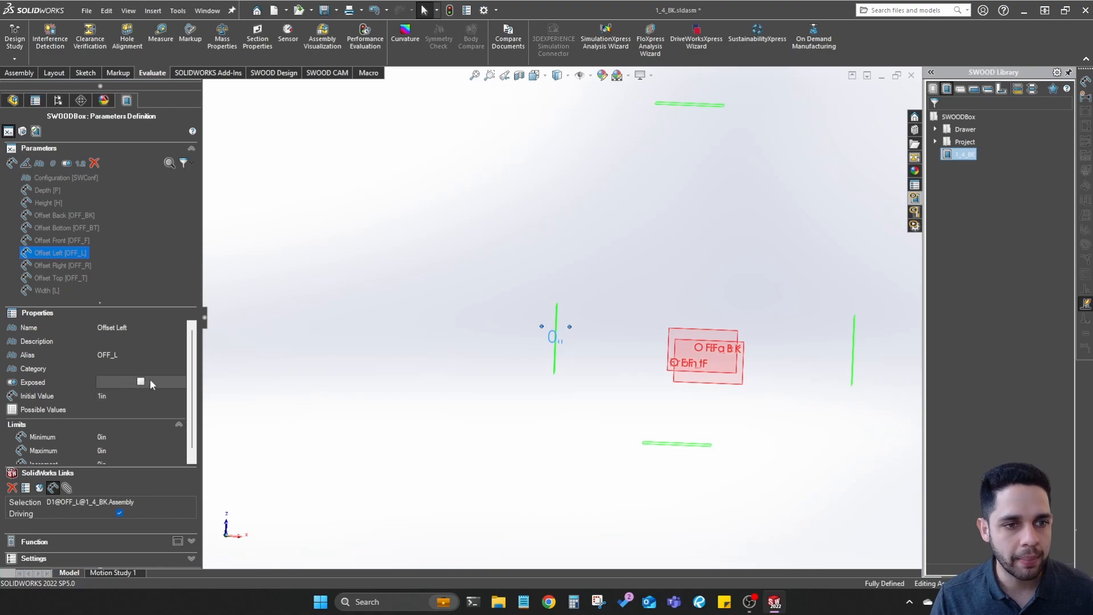
{"action": "left_click", "coordinate": [140, 382]}
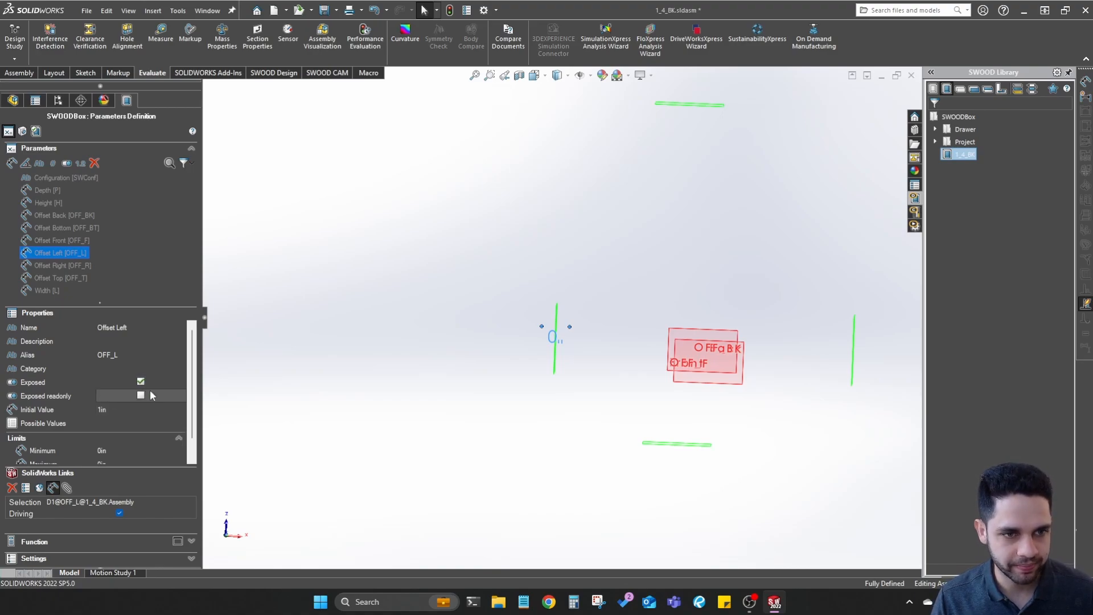
{"action": "left_click", "coordinate": [36, 132]}
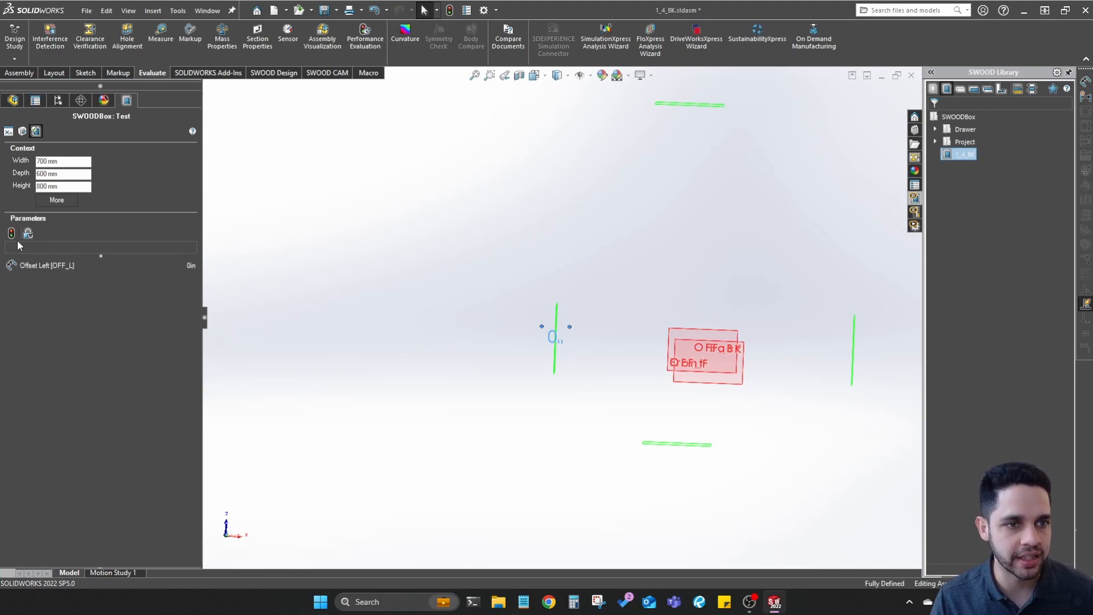
Expose the Offset Right parameter in the SWOODBox parameter definitions
{"action": "left_click", "coordinate": [8, 131]}
{"action": "left_click", "coordinate": [53, 264]}
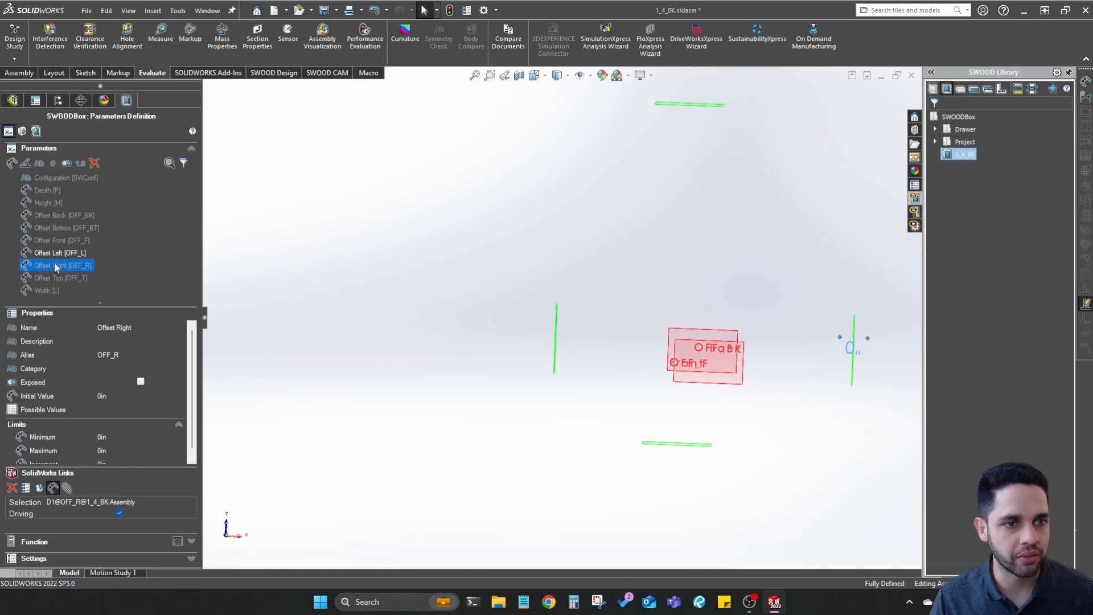
{"action": "left_click", "coordinate": [139, 382]}
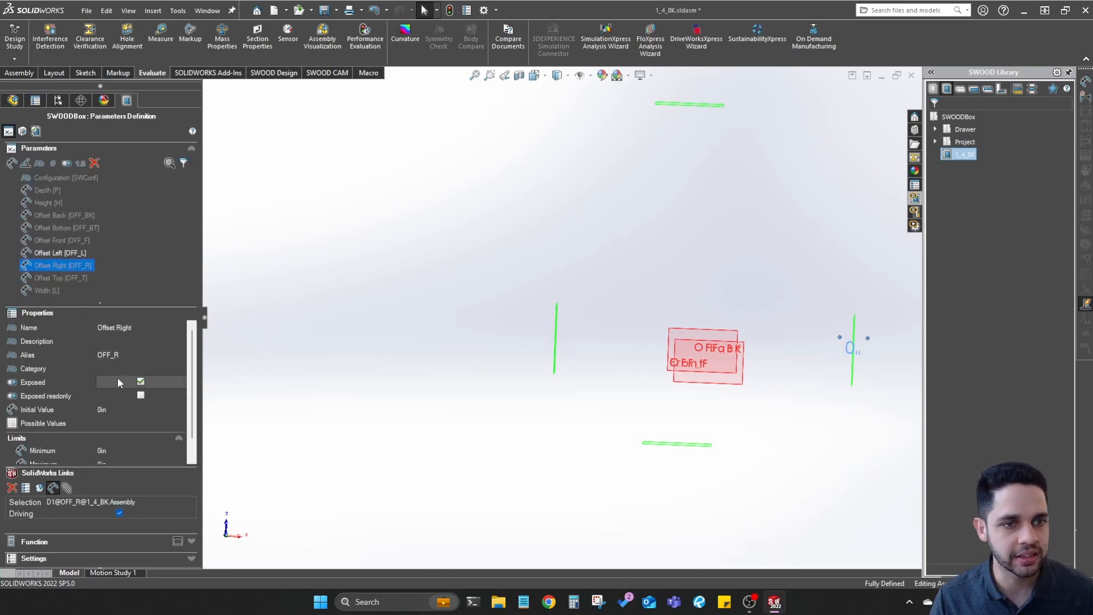
Set Offset Left and Offset Right to 1 in on the SWOODBox test page and apply the values
{"action": "left_click", "coordinate": [36, 131]}
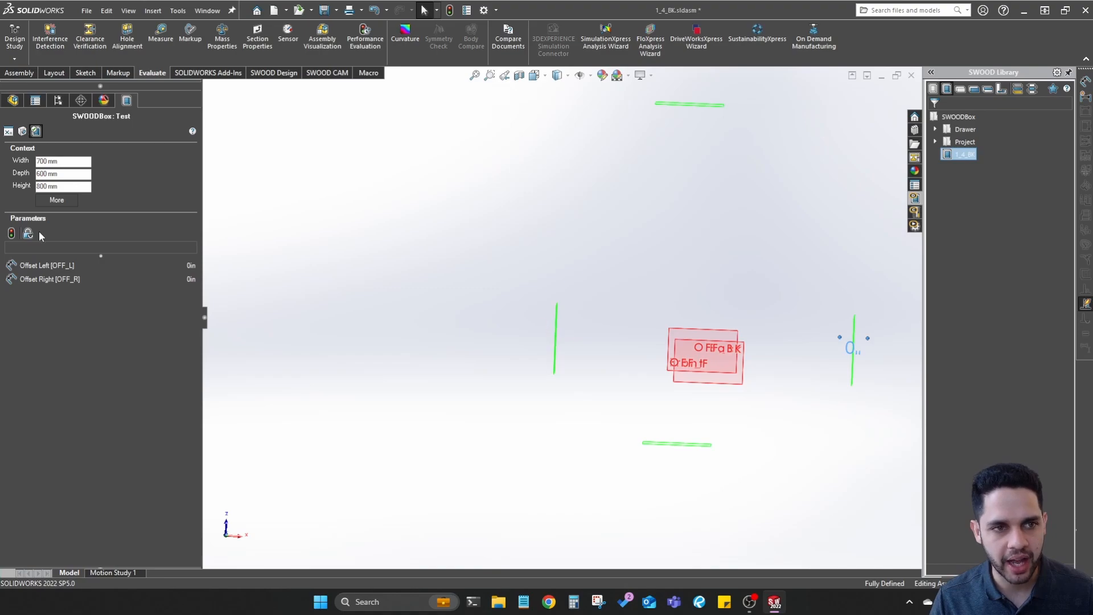
{"action": "left_click", "coordinate": [11, 233]}
{"action": "left_click", "coordinate": [190, 267]}
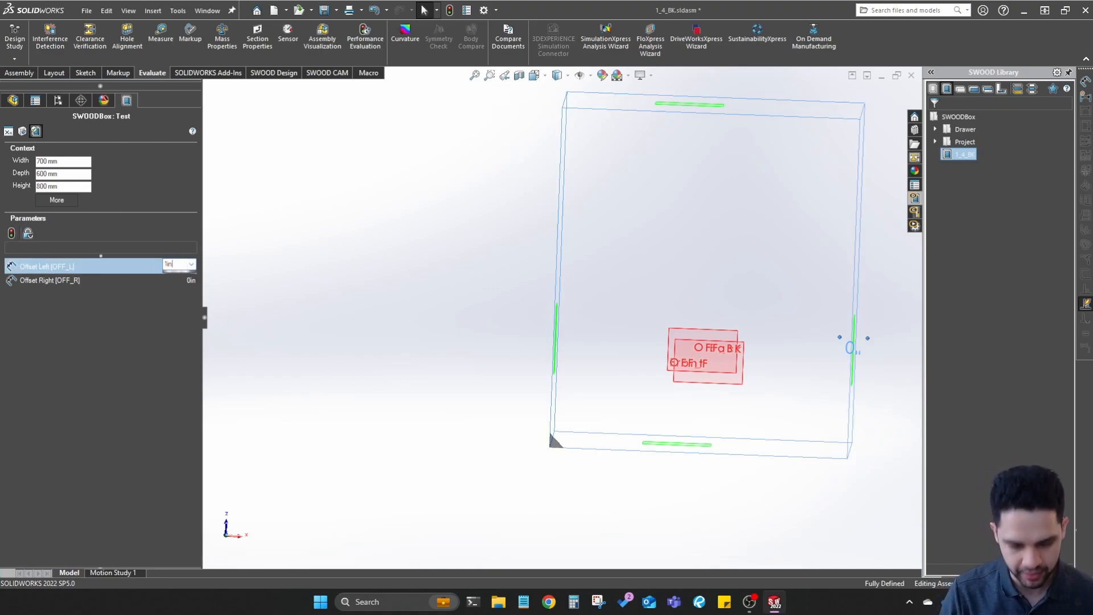
{"action": "type", "text": "1in"}
{"action": "left_click", "coordinate": [187, 281]}
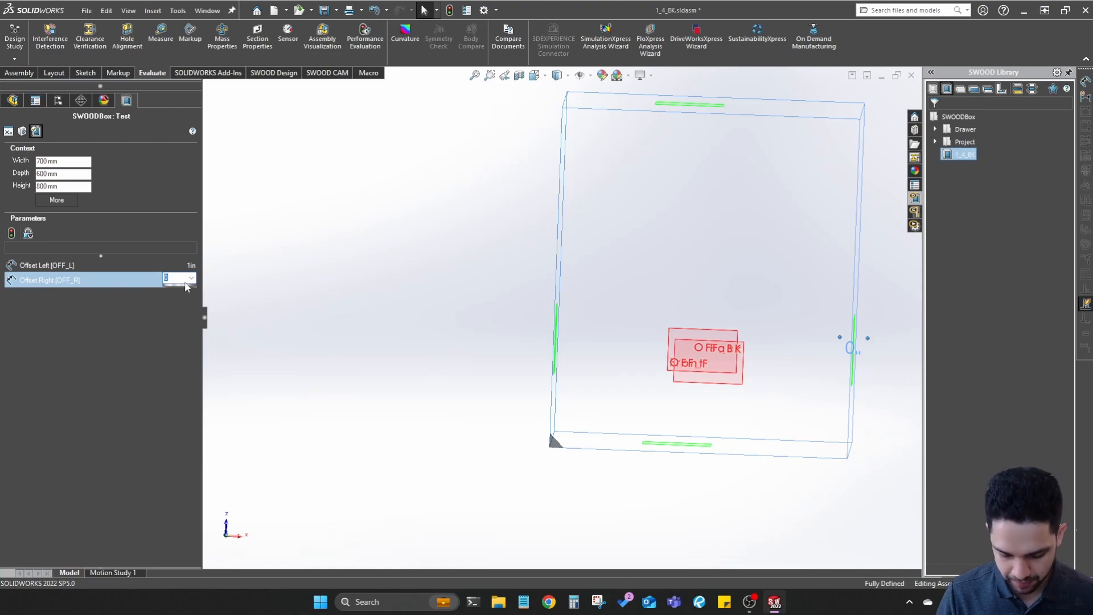
{"action": "type", "text": "1in"}
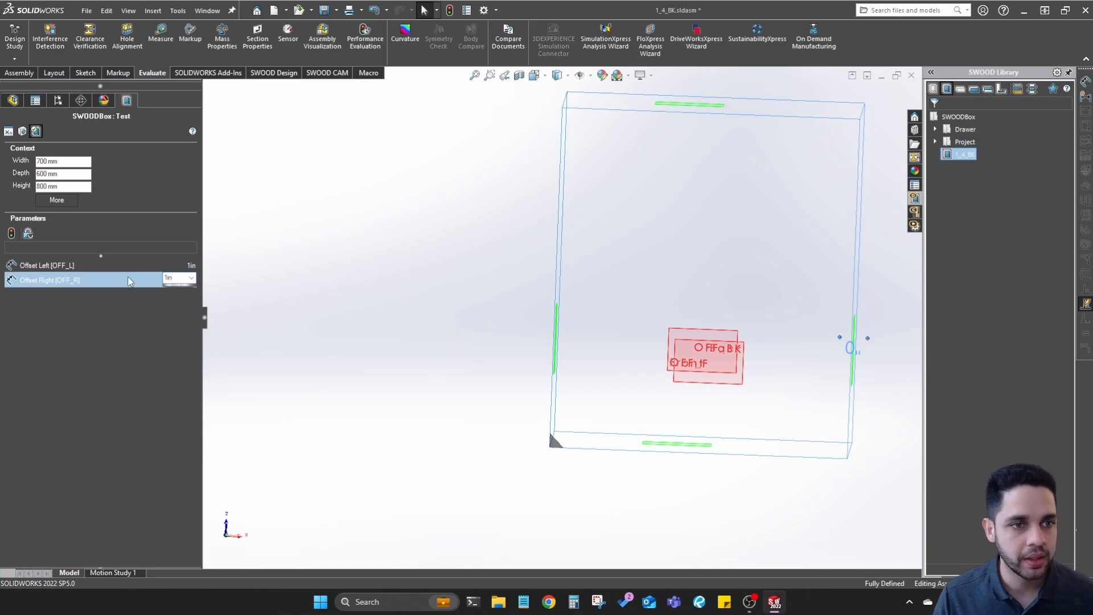
{"action": "left_click", "coordinate": [25, 234]}
Examine the OFF_L and OFF_R planes against the left and right sides of the test box
{"action": "scroll", "coordinate": [568, 342], "scroll_direction": "down", "scroll_amount": 5}
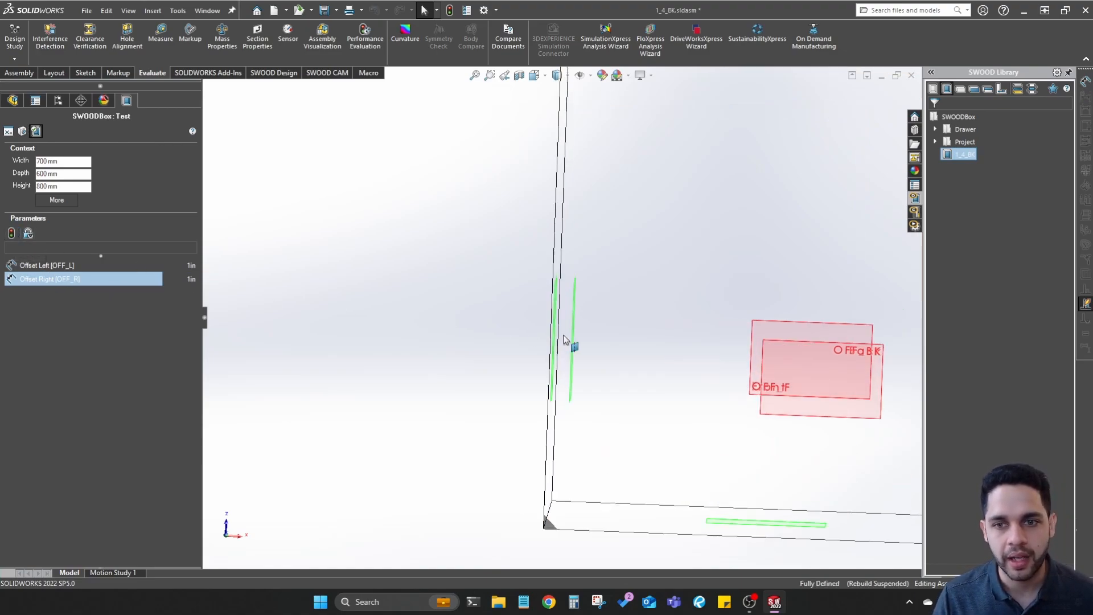
{"action": "left_click", "coordinate": [577, 317]}
{"action": "scroll", "coordinate": [563, 308], "scroll_direction": "down", "scroll_amount": 3}
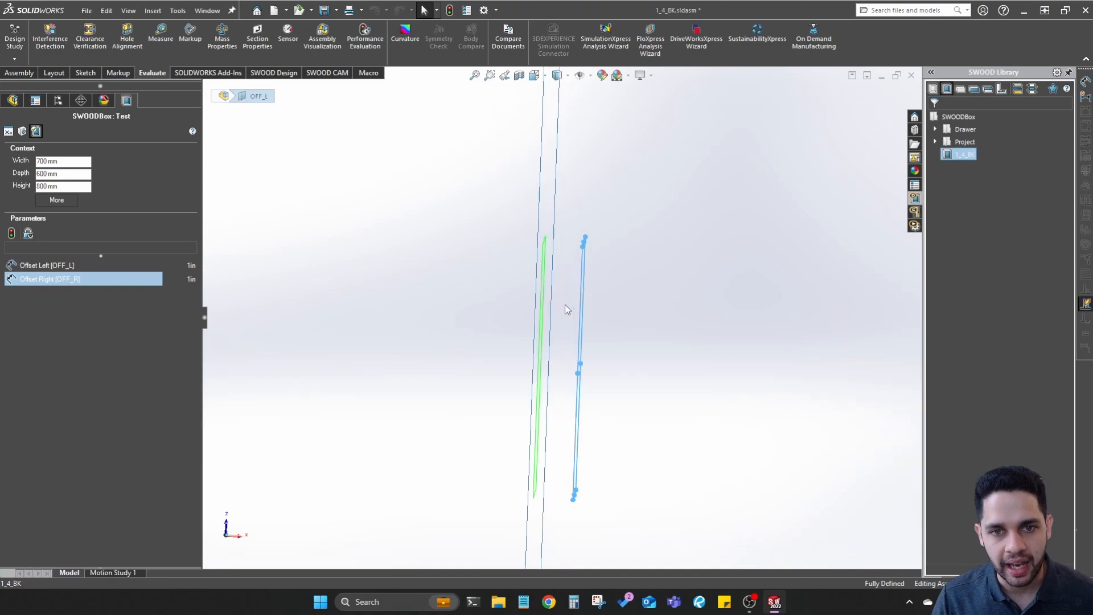
{"action": "scroll", "coordinate": [624, 315], "scroll_direction": "up", "scroll_amount": 8}
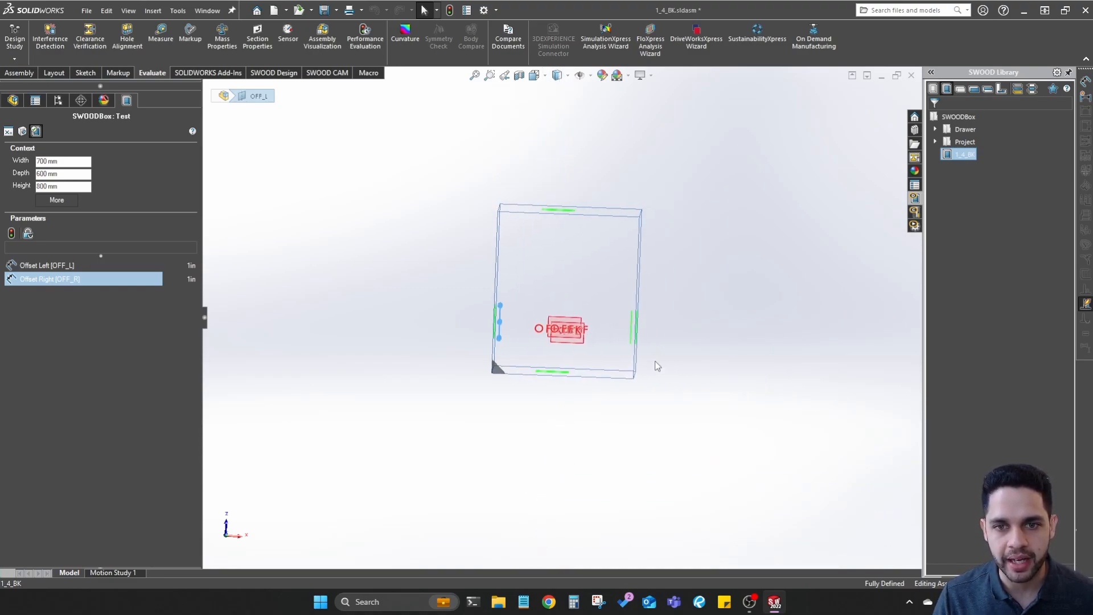
{"action": "scroll", "coordinate": [605, 301], "scroll_direction": "down", "scroll_amount": 1}
{"action": "mouse_move", "coordinate": [578, 277]}
{"action": "middle_mouse_down"}
{"action": "mouse_move", "coordinate": [610, 271]}
{"action": "mouse_move", "coordinate": [596, 283]}
{"action": "middle_mouse_up"}
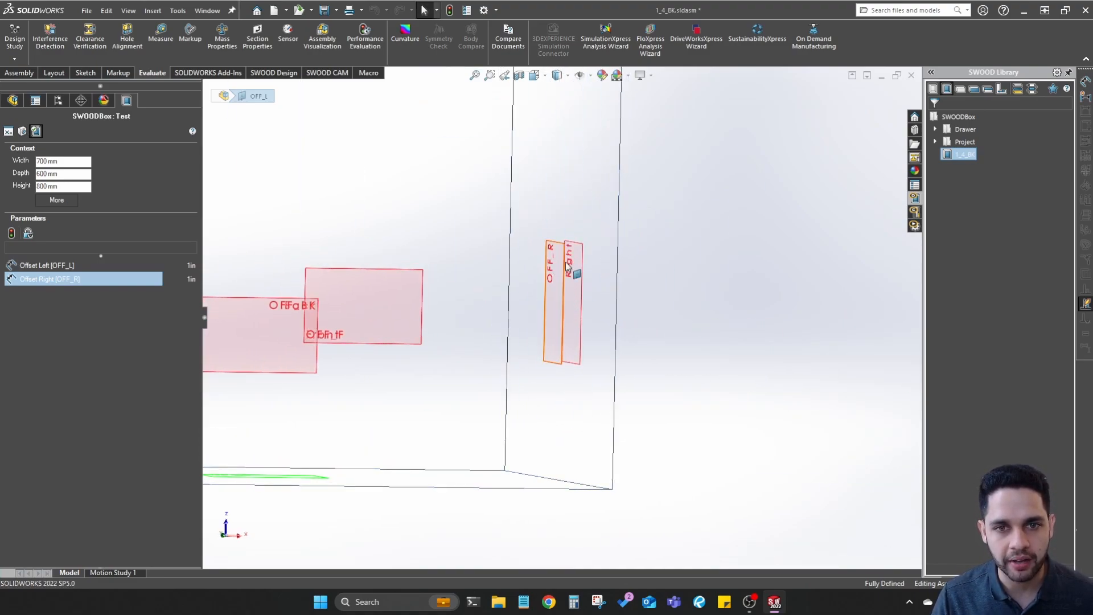
{"action": "scroll", "coordinate": [561, 316], "scroll_direction": "up", "scroll_amount": 5}
{"action": "scroll", "coordinate": [547, 322], "scroll_direction": "up", "scroll_amount": 3}
{"action": "left_click", "coordinate": [556, 411]}
{"action": "scroll", "coordinate": [550, 333], "scroll_direction": "down", "scroll_amount": 1}
{"action": "mouse_move", "coordinate": [550, 336]}
{"action": "middle_mouse_down"}
{"action": "mouse_move", "coordinate": [541, 317]}
{"action": "mouse_move", "coordinate": [556, 356]}
{"action": "middle_mouse_up"}
Expose the Offset Top parameter in the SWOODBox parameter definitions and set its initial value to 1 in
{"action": "left_click", "coordinate": [8, 131]}
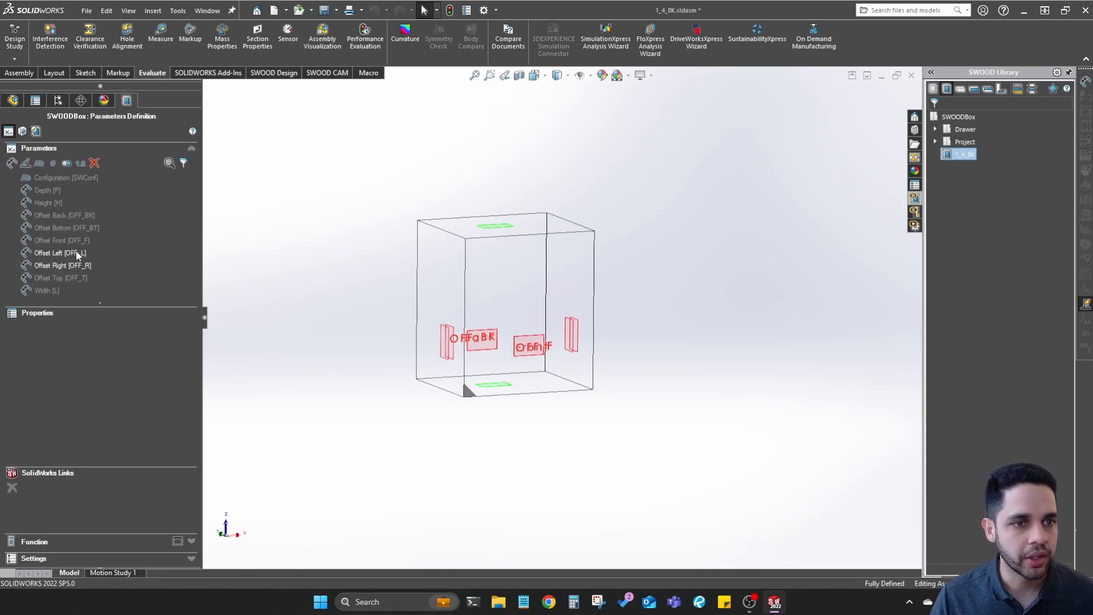
{"action": "left_click", "coordinate": [74, 278]}
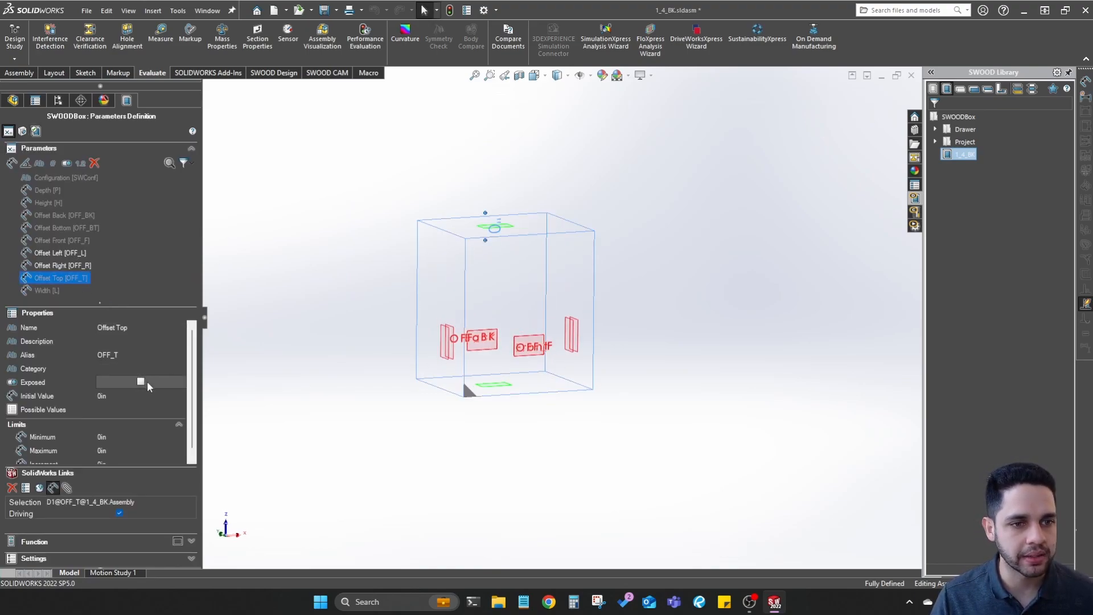
{"action": "left_click", "coordinate": [122, 409]}
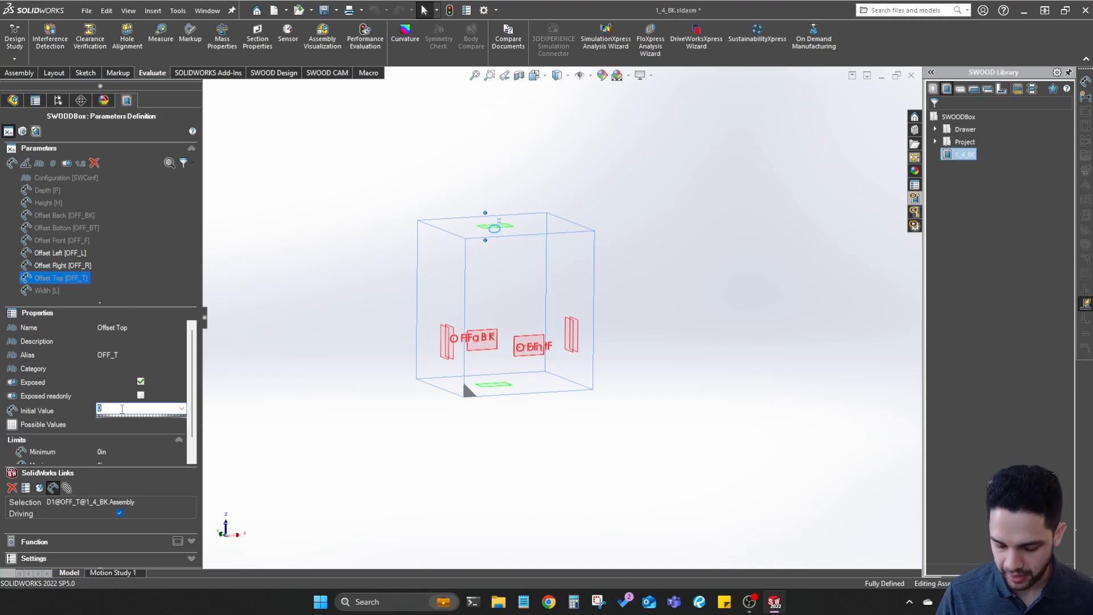
{"action": "type", "text": "1in"}
Expose the Offset Front parameter and set its initial value to 1 in
{"action": "left_click", "coordinate": [58, 239]}
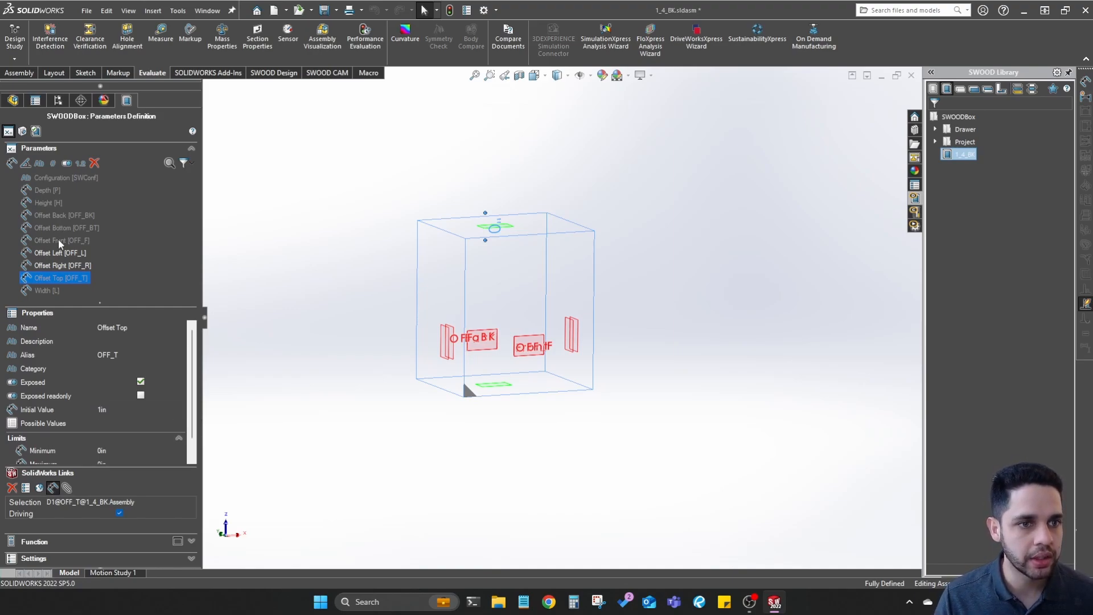
{"action": "left_click", "coordinate": [123, 409]}
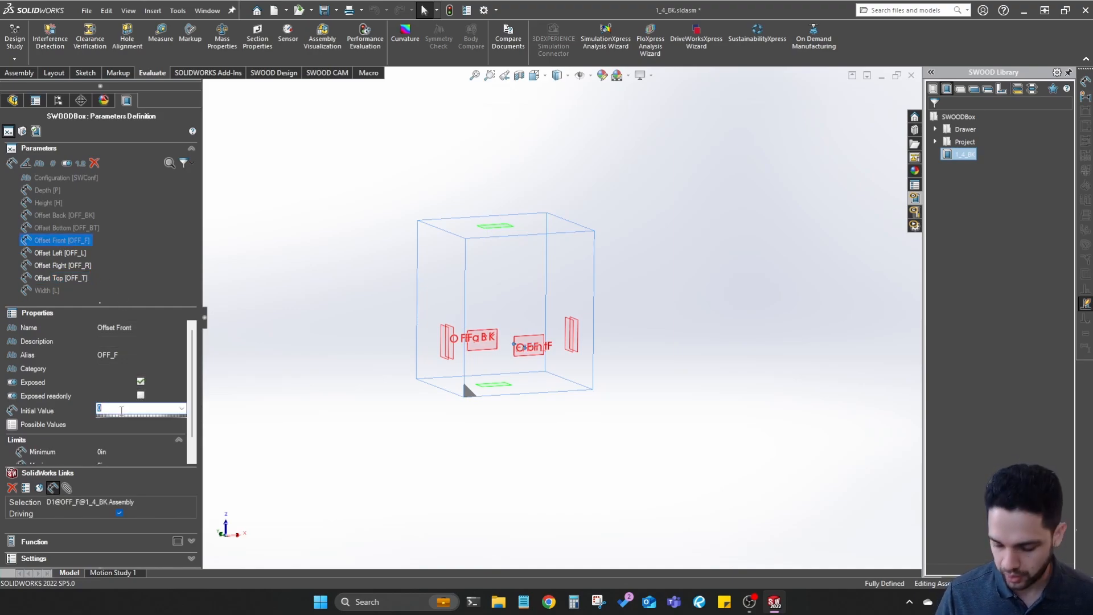
{"action": "type", "text": "1in"}
Set the initial value of the Offset Bottom parameter to 1 in
{"action": "left_click", "coordinate": [51, 227]}
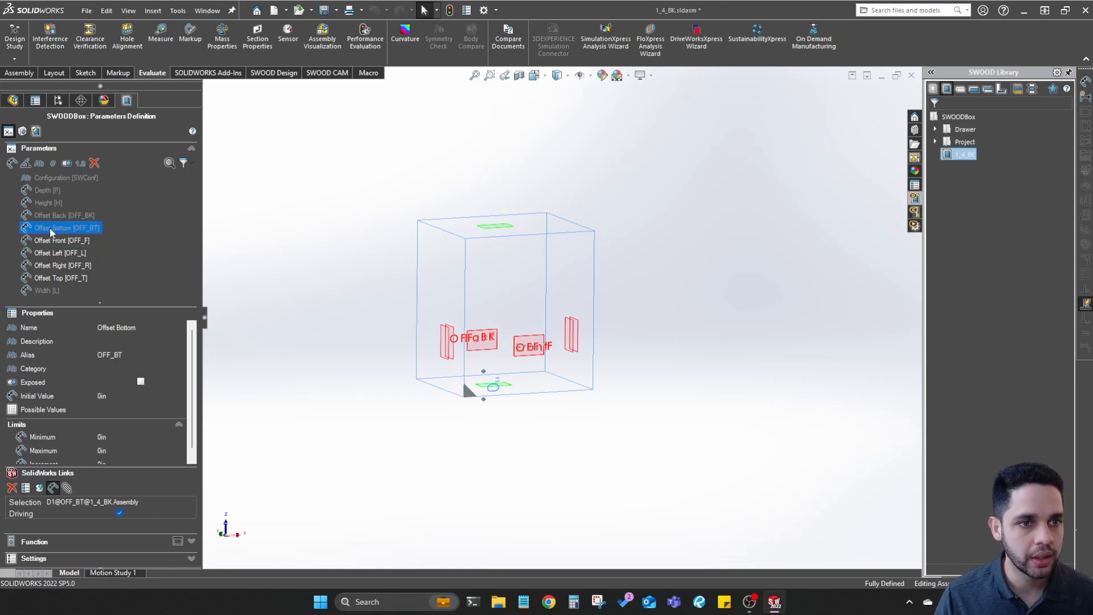
{"action": "left_click", "coordinate": [147, 397]}
{"action": "type", "text": "1"}
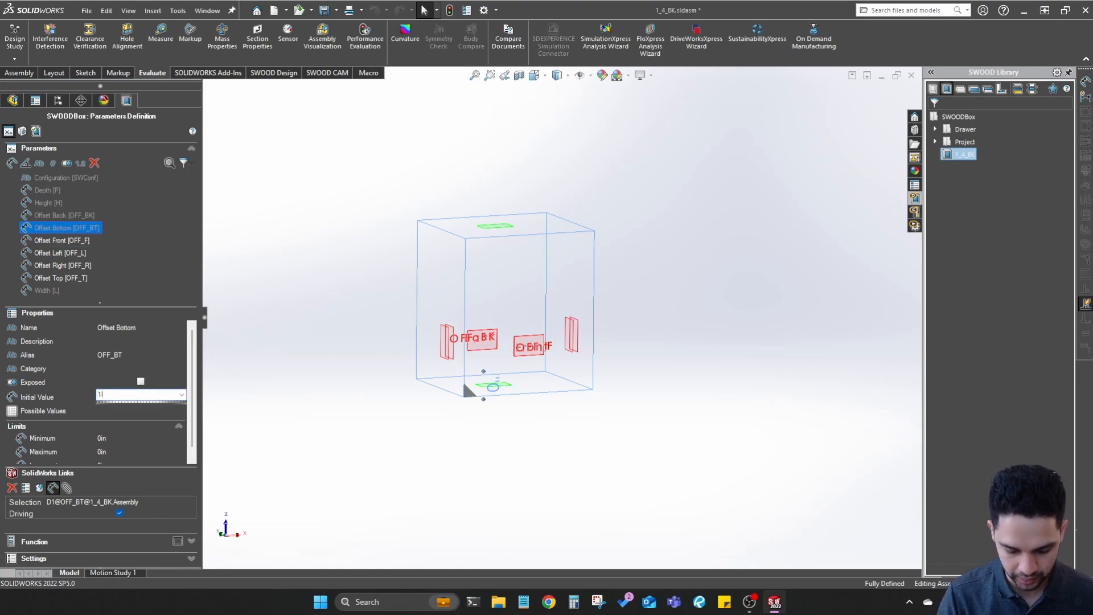
{"action": "key", "text": "Return"}
Expose the Offset Back parameter and set its initial value to 1 in
{"action": "left_click", "coordinate": [47, 215]}
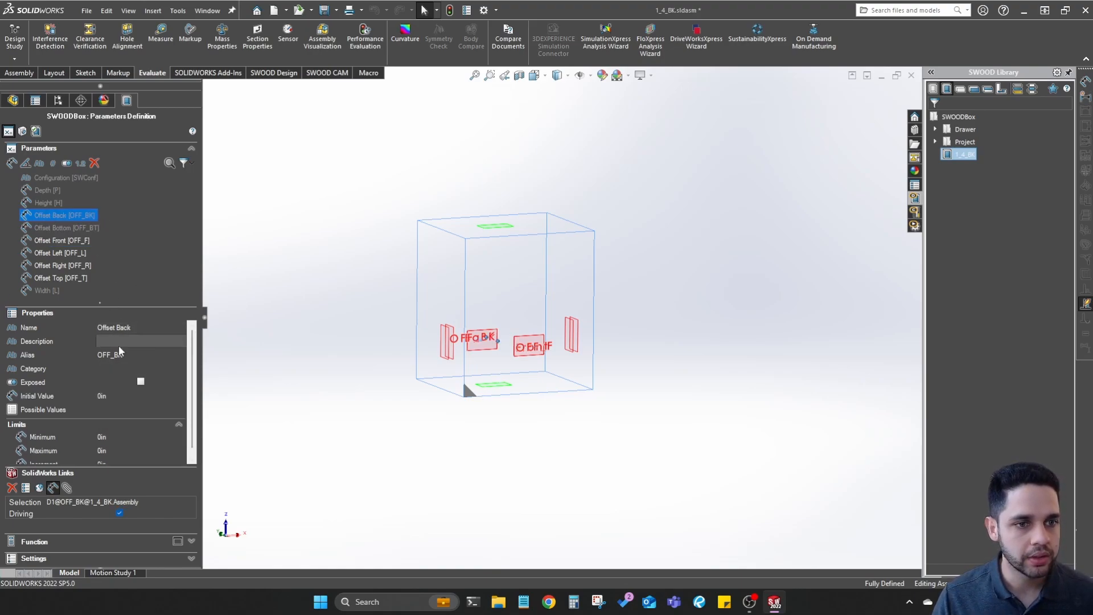
{"action": "left_click", "coordinate": [140, 381]}
{"action": "left_click", "coordinate": [117, 411]}
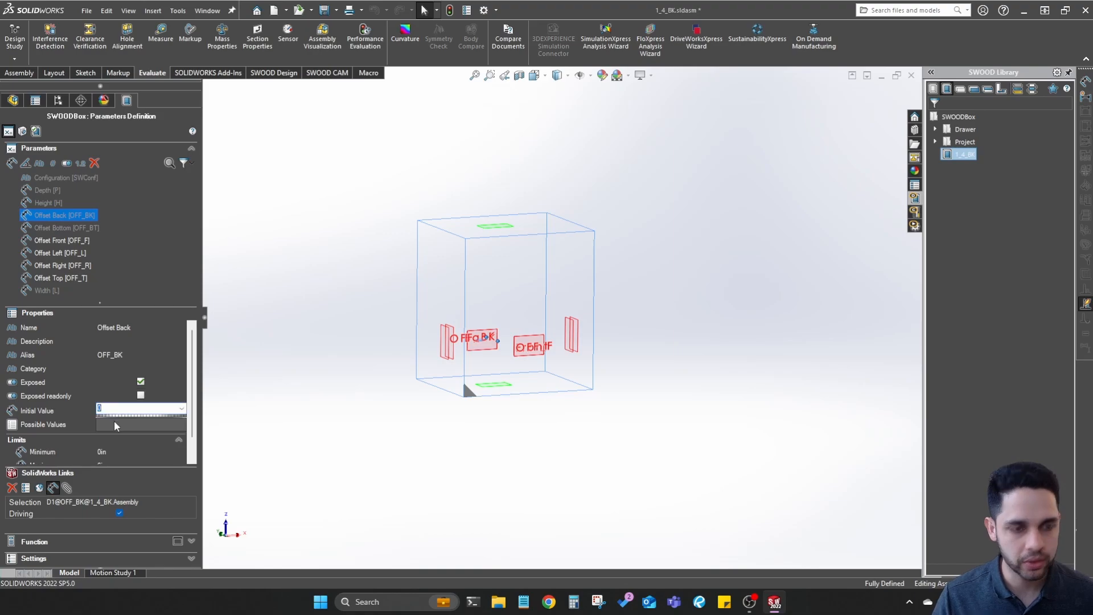
{"action": "type", "text": "1"}
{"action": "key", "text": "Return"}
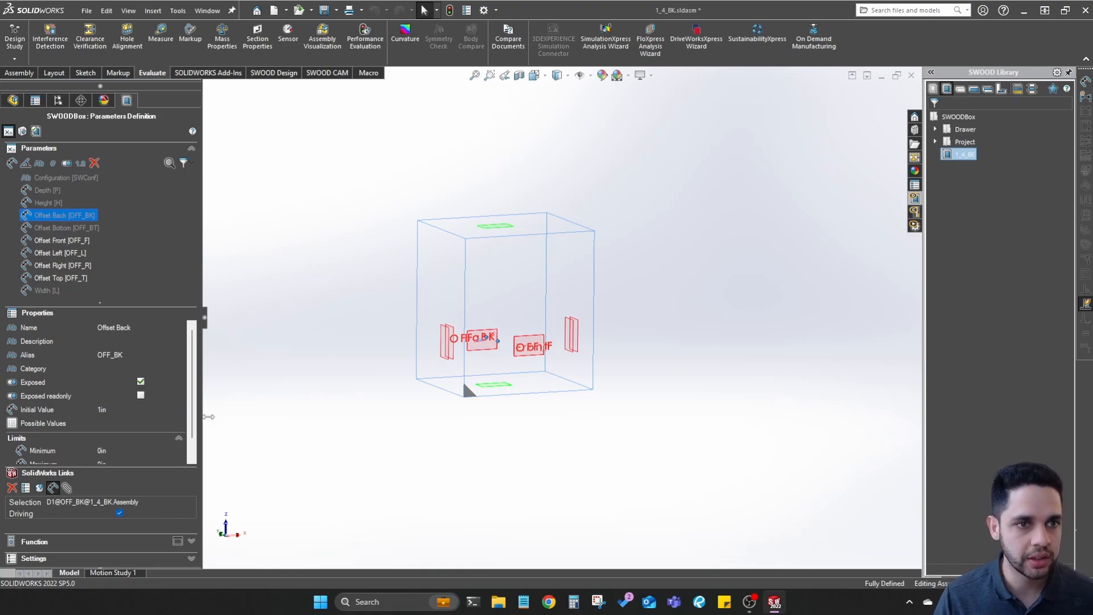
Expose the Offset Bottom parameter and recheck the Offset Right, Left and Bottom definitions
{"action": "left_click", "coordinate": [62, 229]}
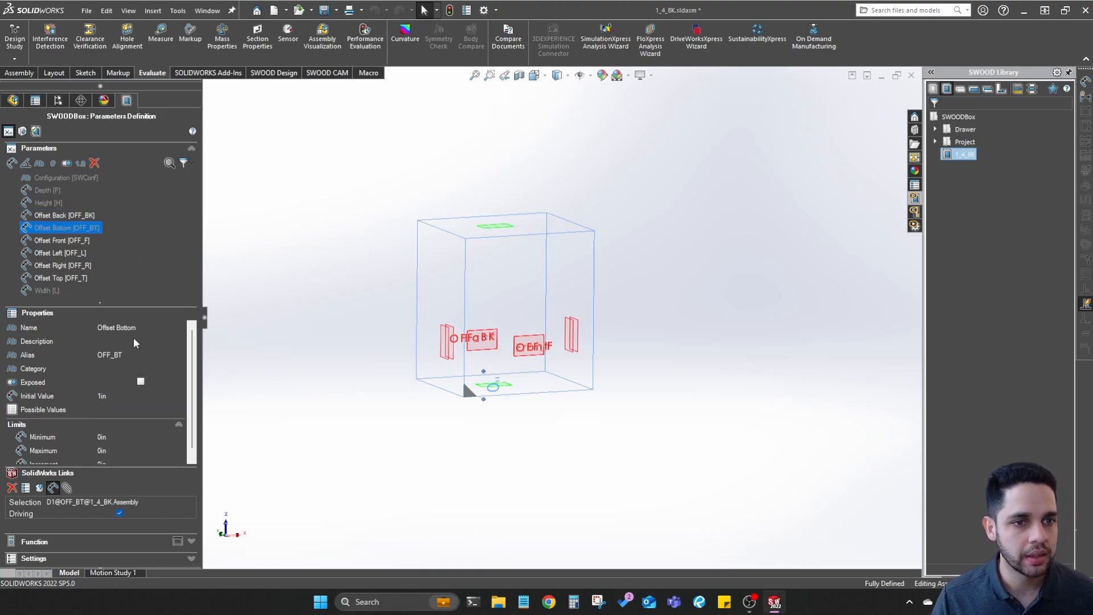
{"action": "left_click", "coordinate": [141, 382]}
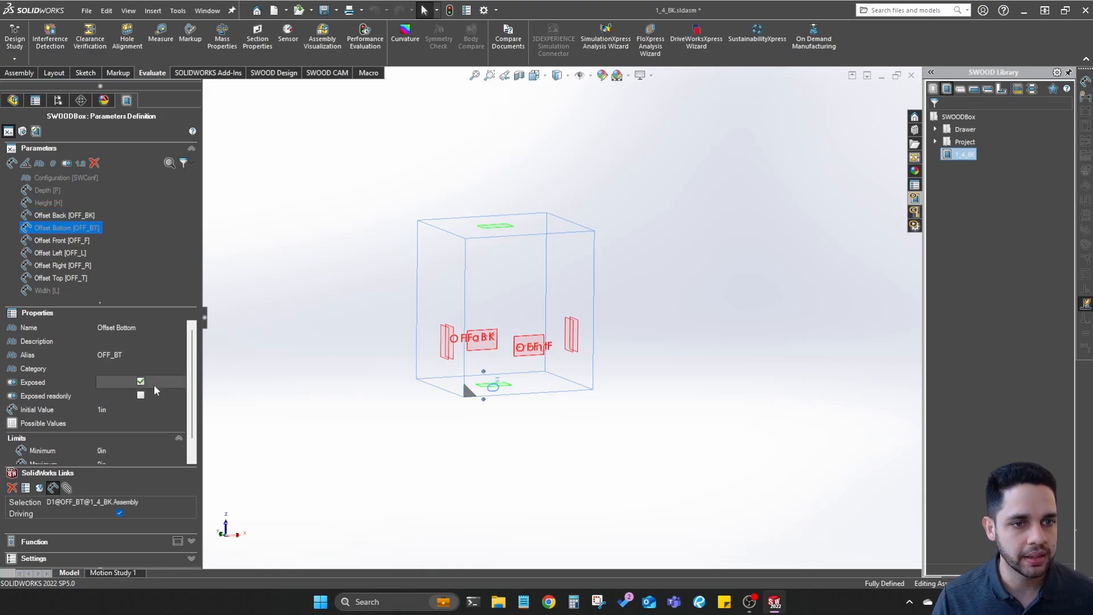
{"action": "left_click", "coordinate": [70, 265]}
{"action": "left_click", "coordinate": [73, 253]}
{"action": "left_click", "coordinate": [78, 227]}
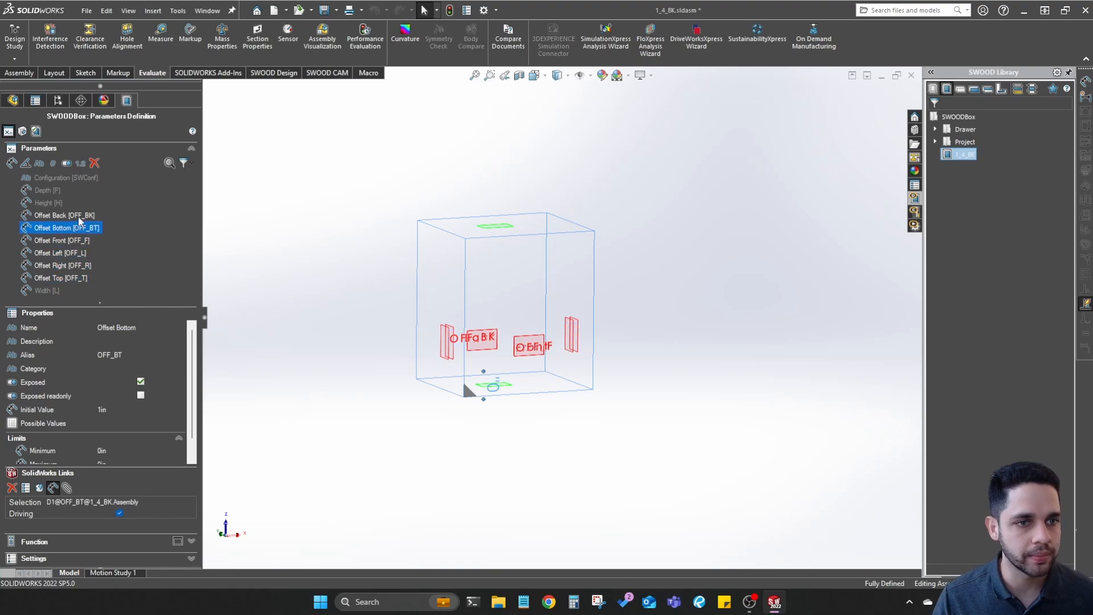
Set Offset Back, Bottom, Front and Top to 1 in on the SWOODBox test page and apply the values
{"action": "left_click", "coordinate": [35, 131]}
{"action": "left_click", "coordinate": [13, 232]}
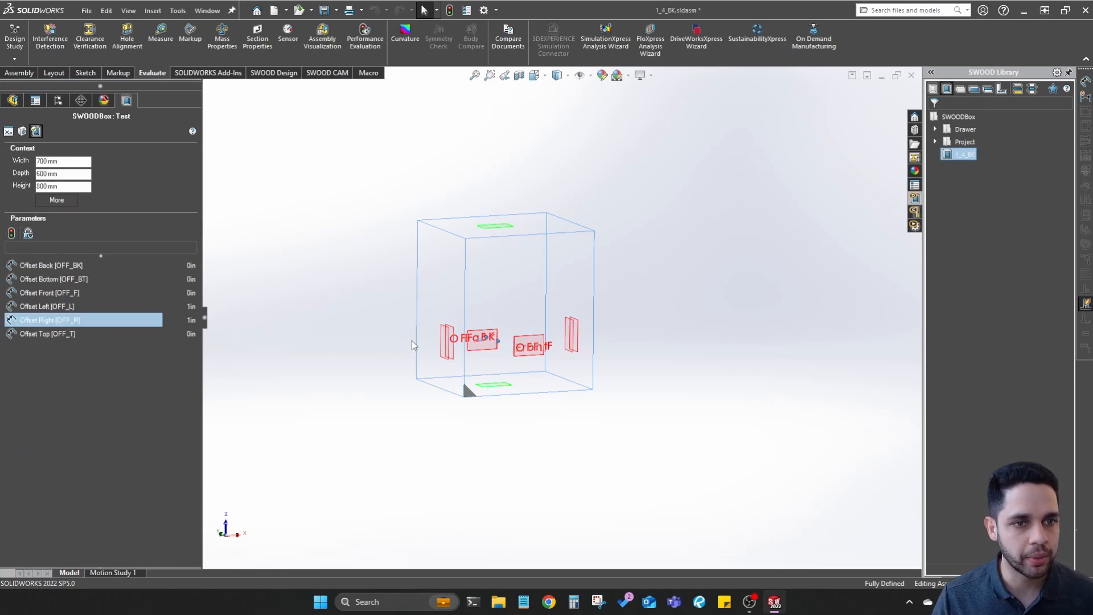
{"action": "left_click", "coordinate": [197, 273]}
{"action": "left_click", "coordinate": [194, 270]}
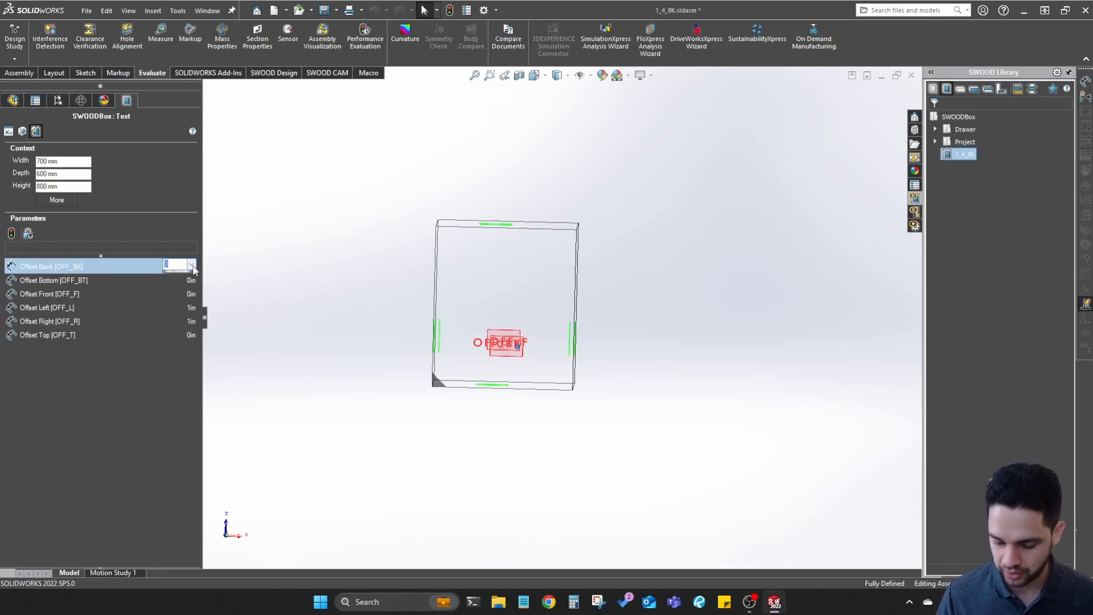
{"action": "left_click", "coordinate": [187, 280]}
{"action": "left_click", "coordinate": [186, 285]}
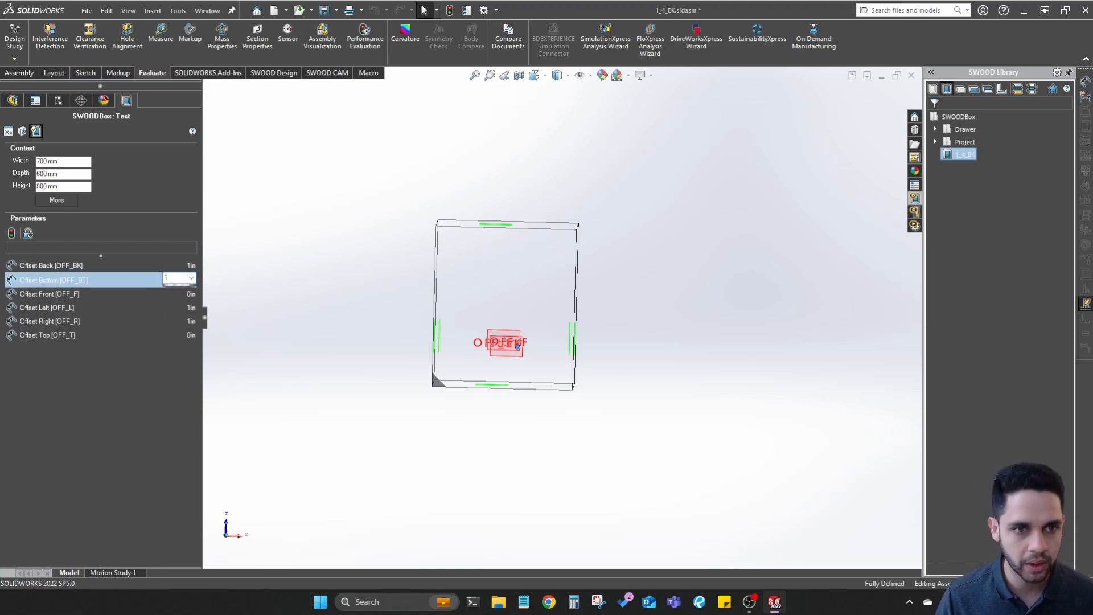
{"action": "type", "text": "1"}
{"action": "left_click", "coordinate": [188, 295]}
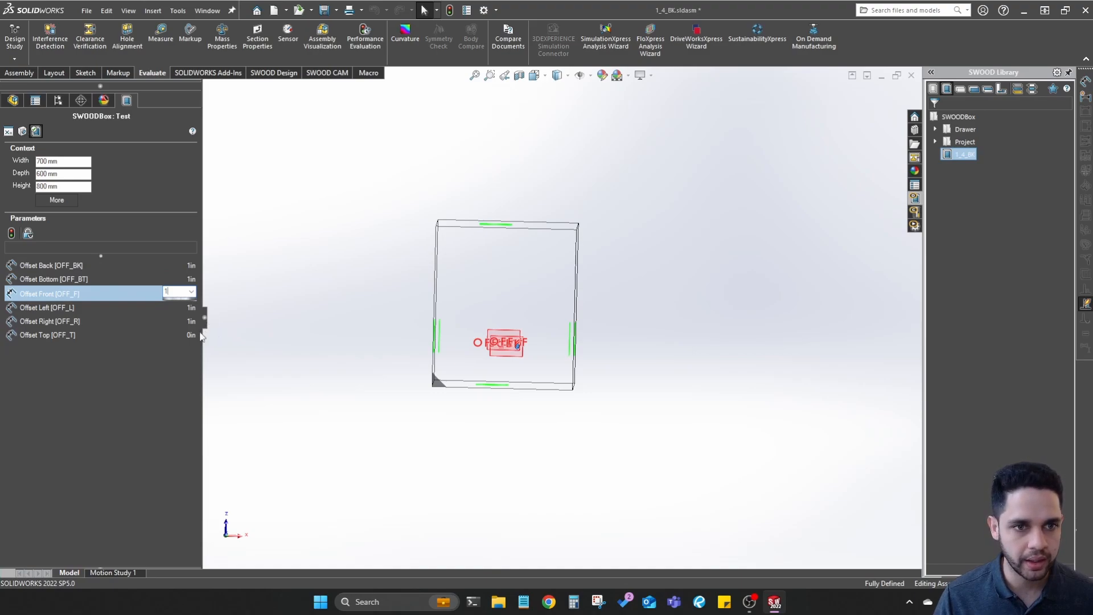
{"action": "left_click", "coordinate": [193, 335]}
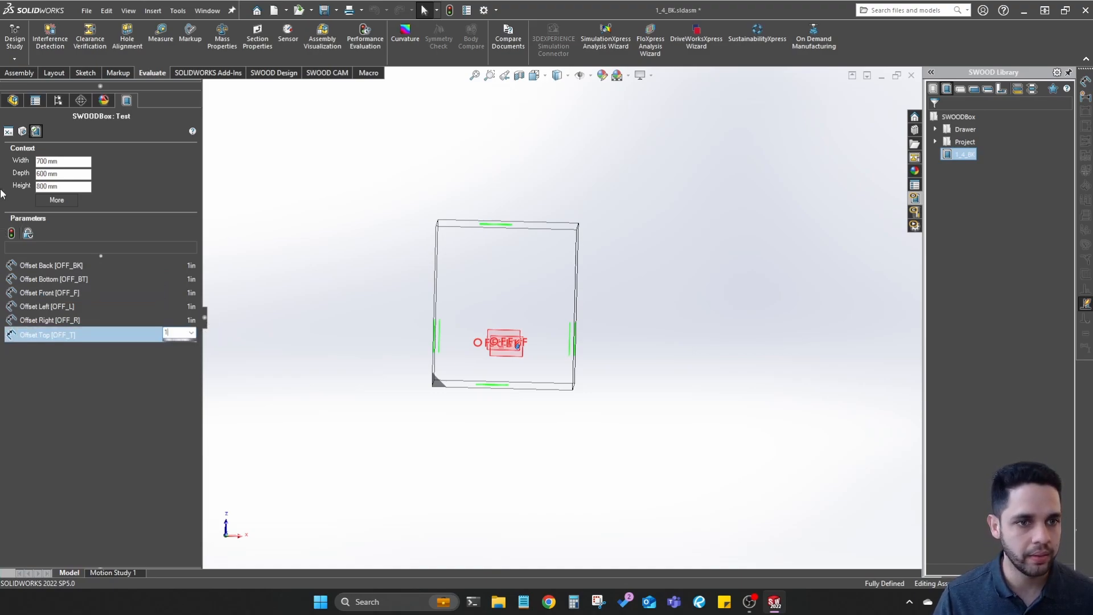
{"action": "left_click", "coordinate": [16, 233]}
Examine the positions of all six offset planes relative to the faces of the test box
{"action": "scroll", "coordinate": [712, 300], "scroll_direction": "down", "scroll_amount": 1}
{"action": "middle_click_drag", "start_coordinate": [712, 300], "coordinate": [643, 286]}
{"action": "scroll", "coordinate": [459, 282], "scroll_direction": "down", "scroll_amount": 4}
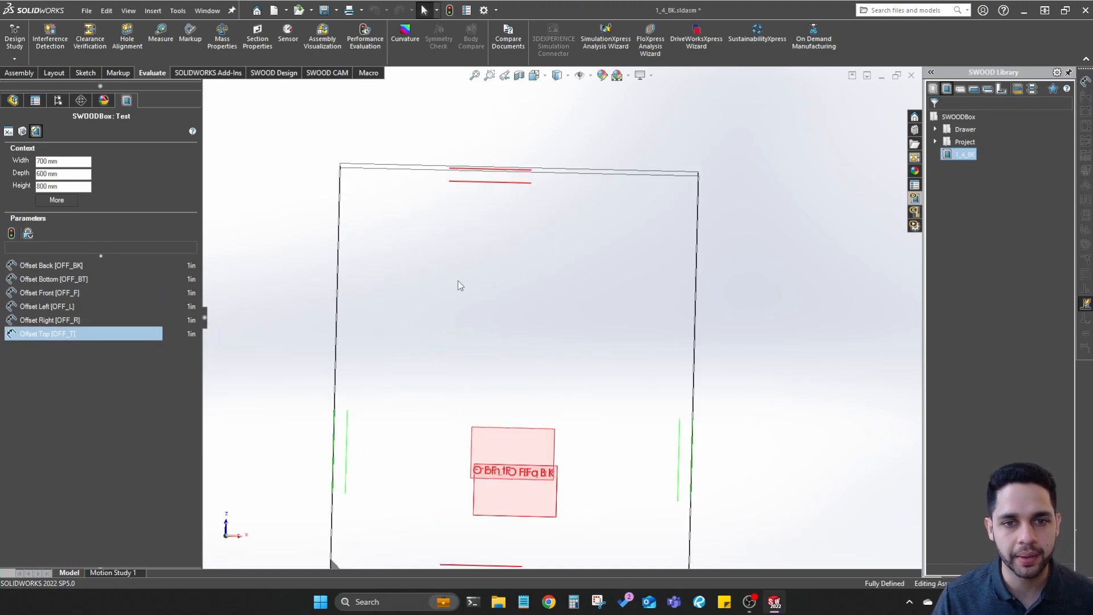
{"action": "middle_click_drag", "start_coordinate": [459, 285], "coordinate": [505, 337]}
{"action": "scroll", "coordinate": [512, 303], "scroll_direction": "up", "scroll_amount": 3}
{"action": "scroll", "coordinate": [535, 331], "scroll_direction": "down", "scroll_amount": 5}
{"action": "scroll", "coordinate": [523, 364], "scroll_direction": "up", "scroll_amount": 4}
{"action": "mouse_move", "coordinate": [509, 387]}
{"action": "middle_mouse_down"}
{"action": "mouse_move", "coordinate": [490, 377]}
{"action": "mouse_move", "coordinate": [509, 372]}
{"action": "middle_mouse_up"}
{"action": "middle_click_drag", "start_coordinate": [471, 260], "coordinate": [439, 263]}
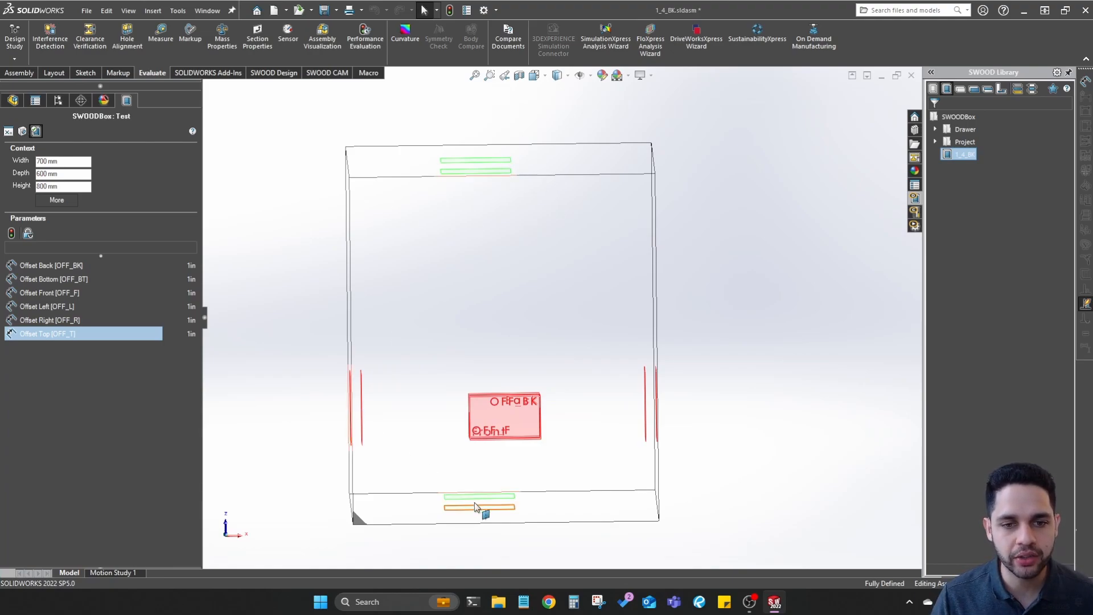
{"action": "middle_click_drag", "start_coordinate": [659, 403], "coordinate": [669, 375]}
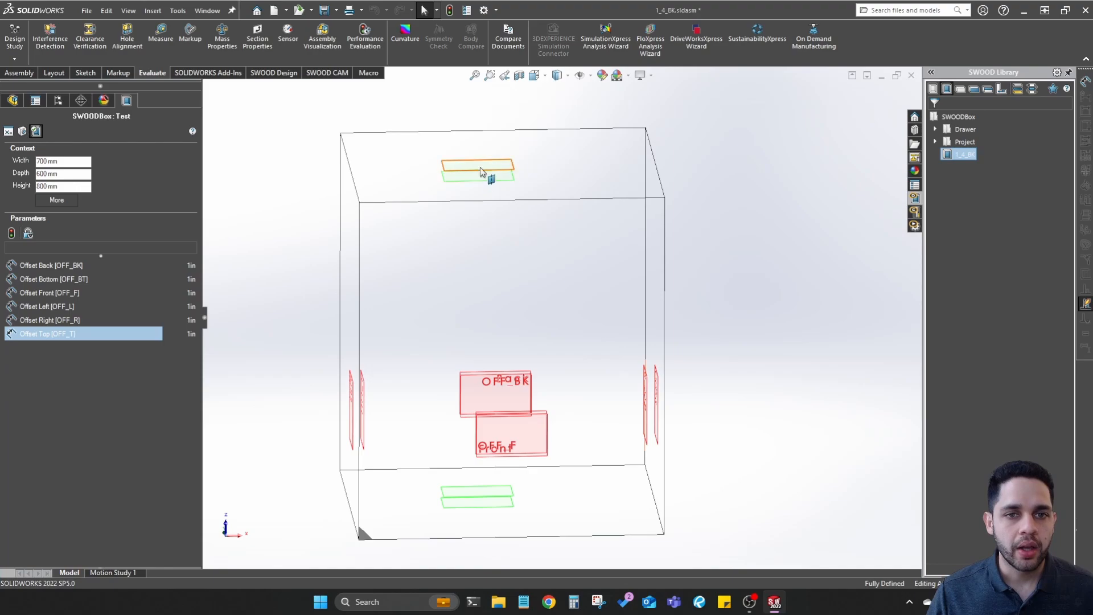
{"action": "middle_click_drag", "start_coordinate": [505, 212], "coordinate": [513, 173]}
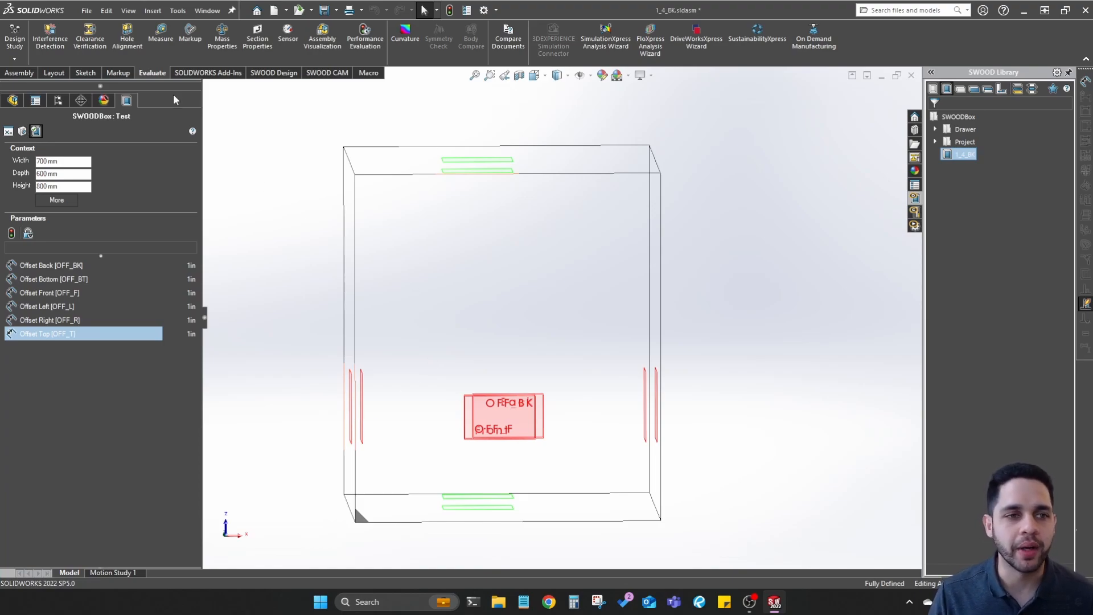
Collapse the Offsets folder in the feature tree and save the 1_4_BK SWOODBox
{"action": "left_click", "coordinate": [13, 100]}
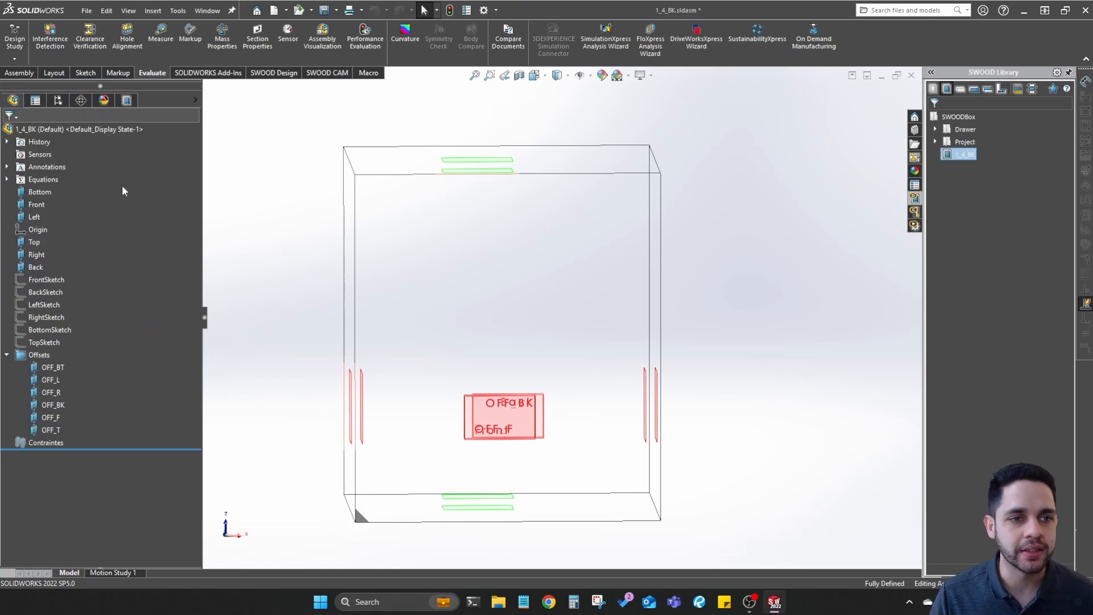
{"action": "left_click", "coordinate": [6, 355]}
{"action": "middle_click_drag", "start_coordinate": [381, 199], "coordinate": [647, 250]}
{"action": "key", "text": "ctrl+s"}
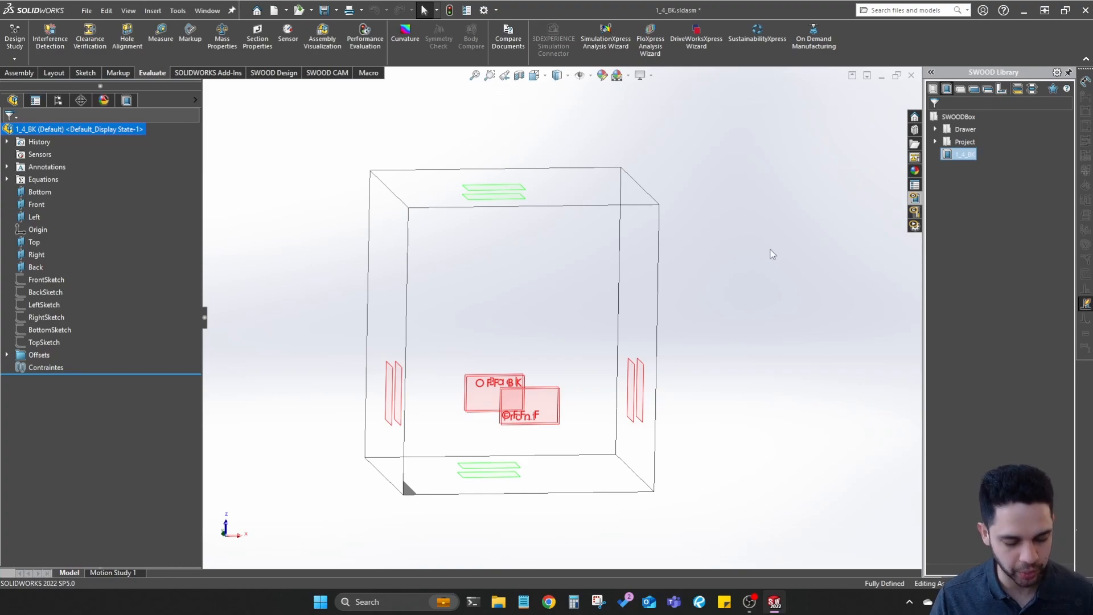
{"action": "key", "text": "ctrl+1"}
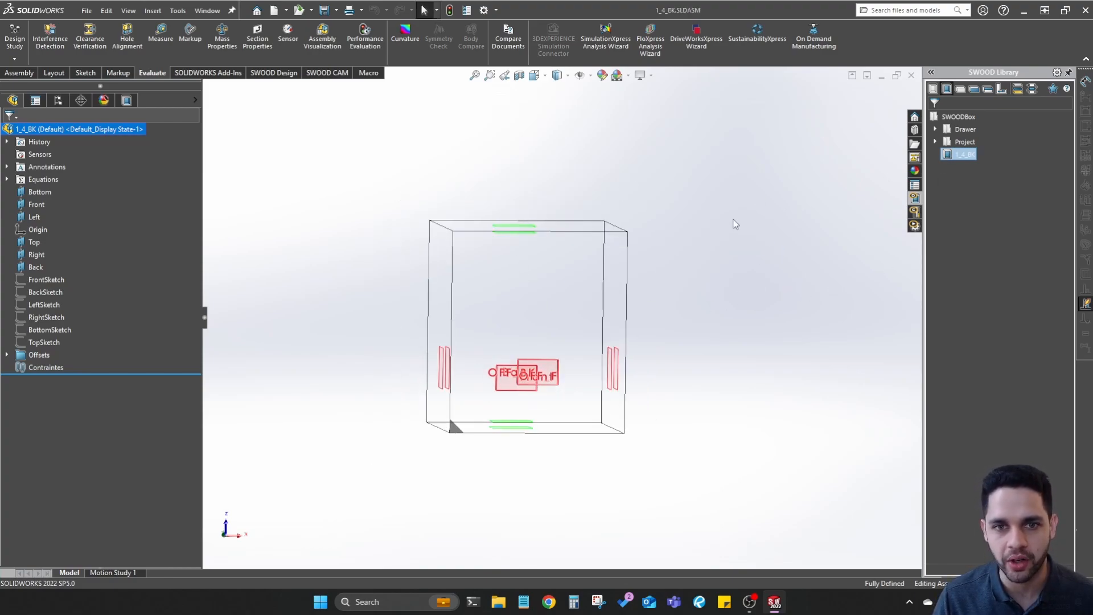
Close the 1_4_BK assembly and open the Lower Cabinet frame from the MDF Cabinets library folder for editing
{"action": "left_click", "coordinate": [911, 76]}
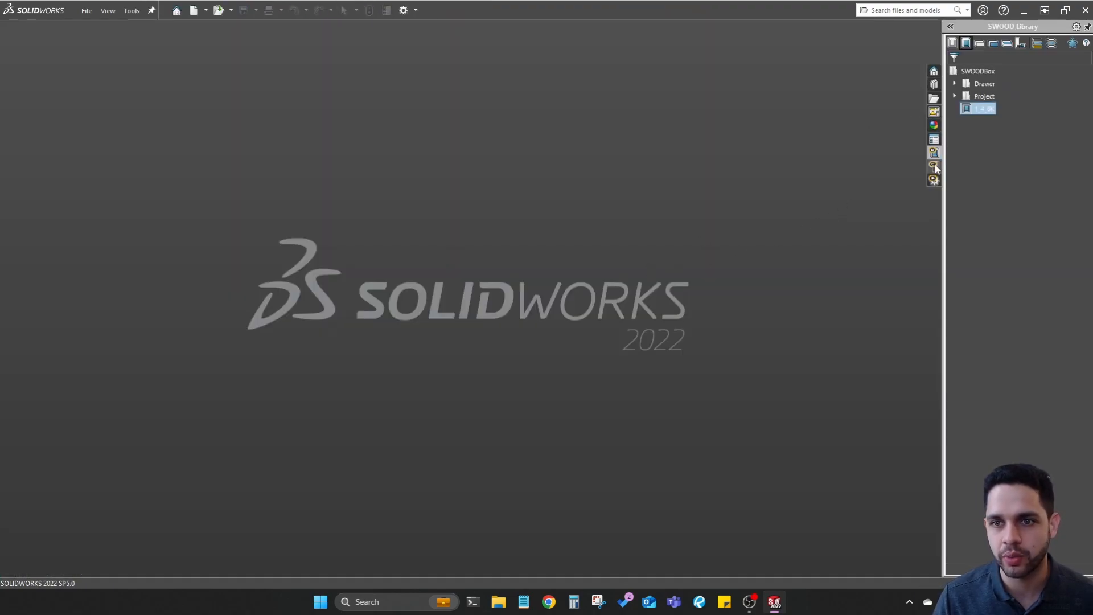
{"action": "left_click", "coordinate": [952, 43]}
{"action": "right_click", "coordinate": [991, 96]}
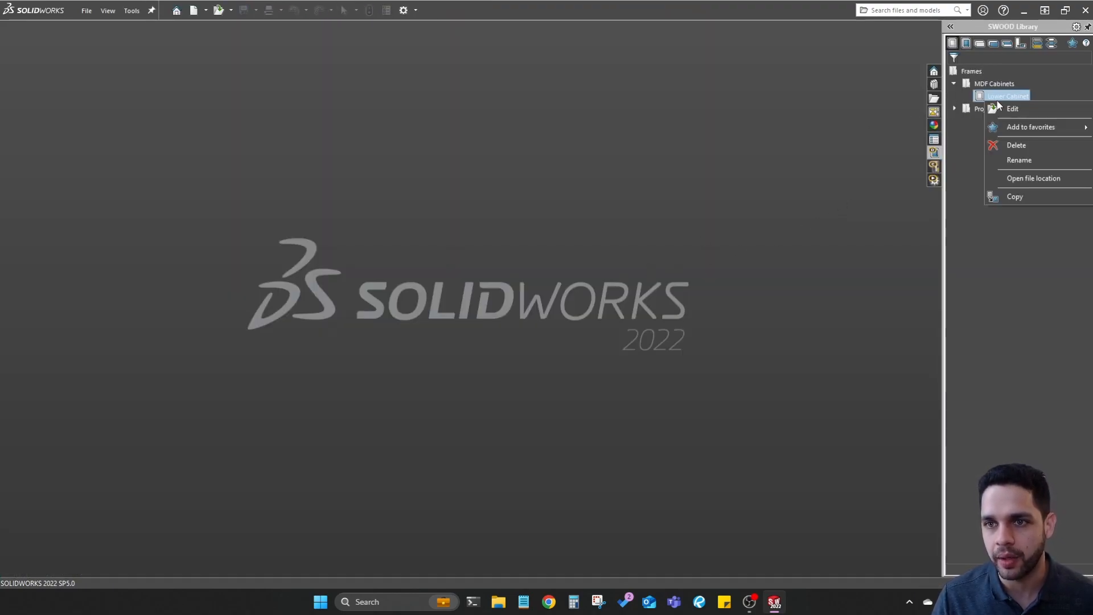
{"action": "left_click", "coordinate": [979, 125]}
{"action": "right_click", "coordinate": [995, 97]}
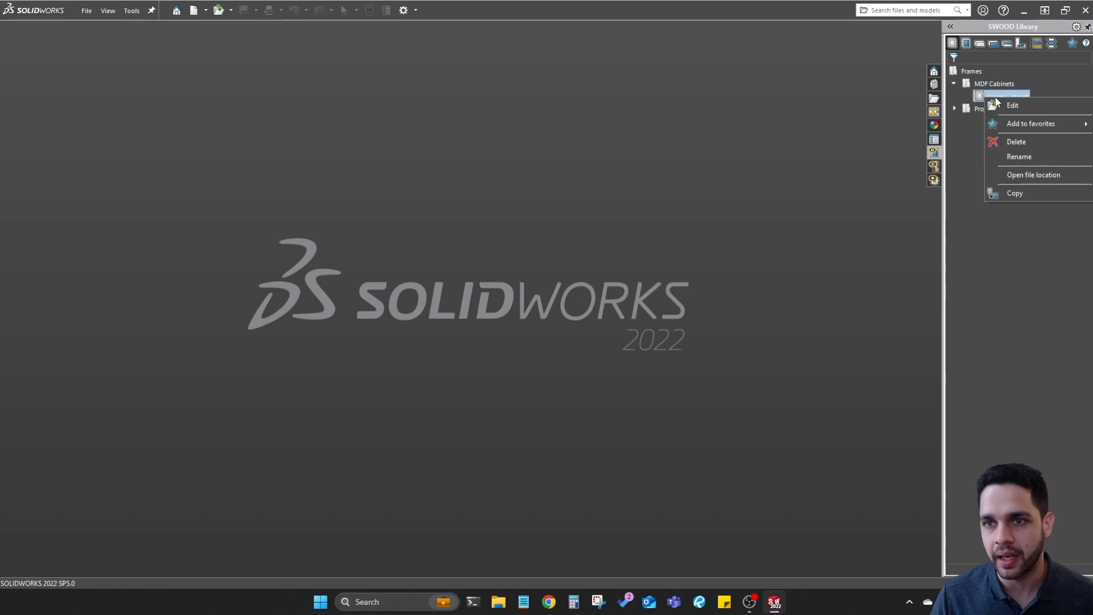
{"action": "left_click", "coordinate": [1013, 107]}
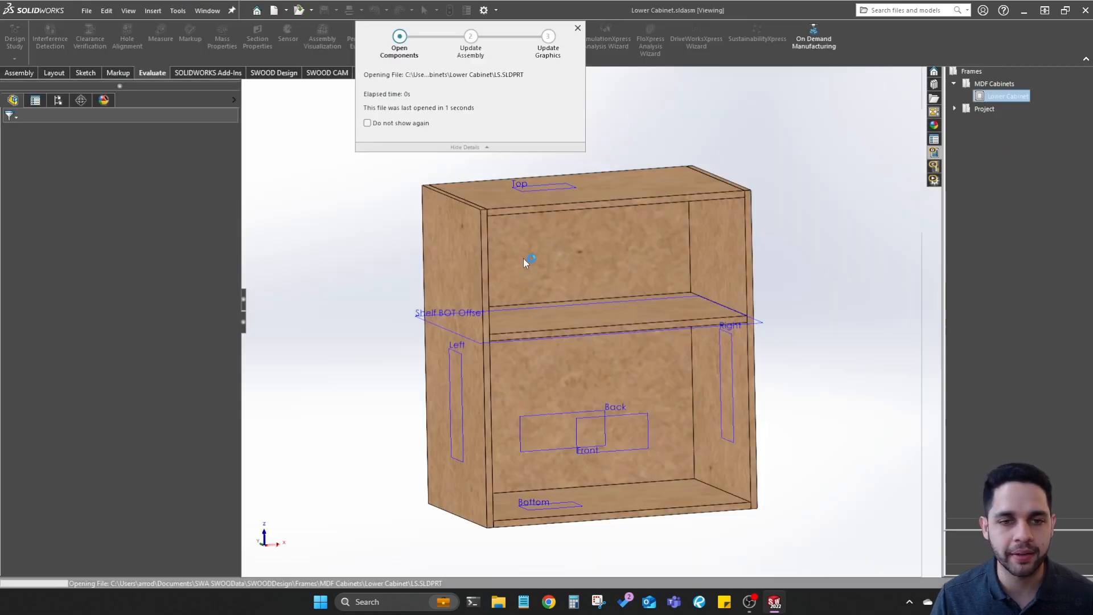
Delete the Shelf and BK panels from the Lower Cabinet frame
{"action": "right_click", "coordinate": [597, 335]}
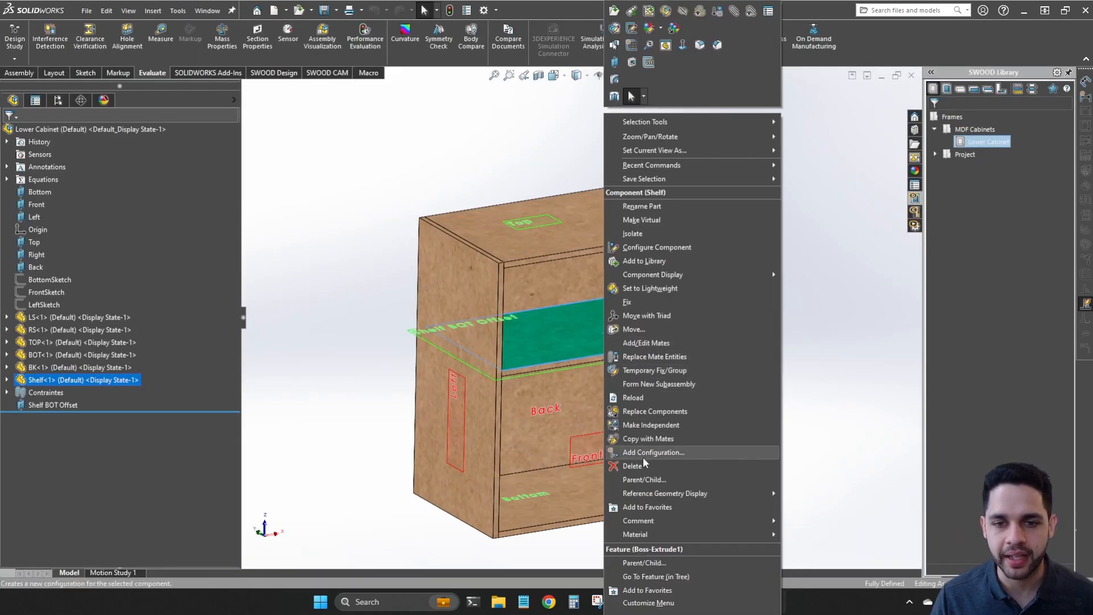
{"action": "left_click", "coordinate": [638, 451]}
{"action": "left_click", "coordinate": [353, 206]}
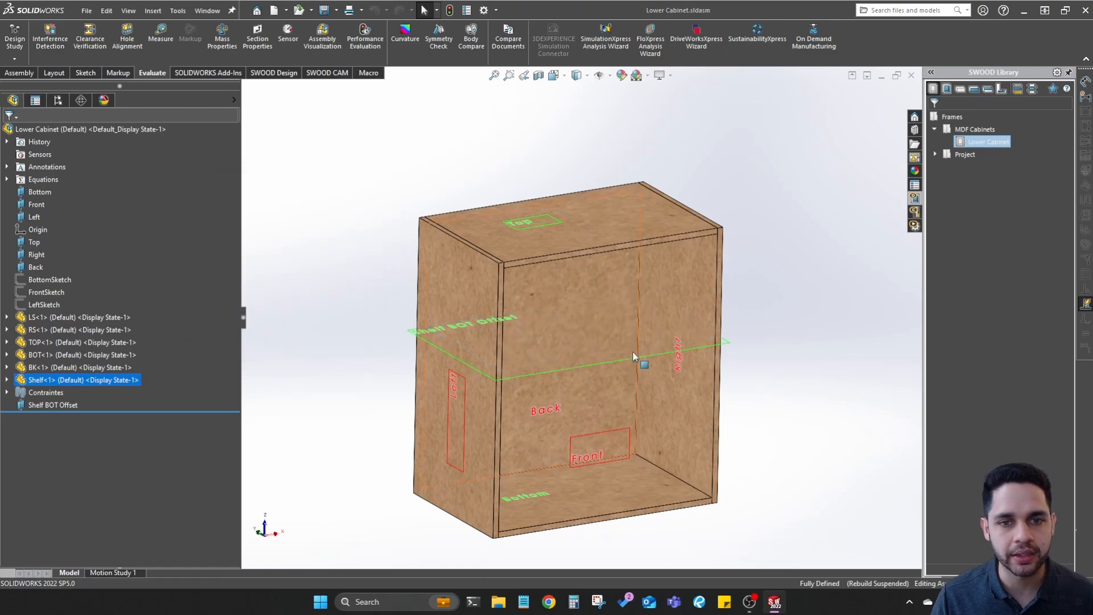
{"action": "left_click", "coordinate": [578, 323]}
{"action": "right_click", "coordinate": [577, 320]}
{"action": "left_click", "coordinate": [614, 459]}
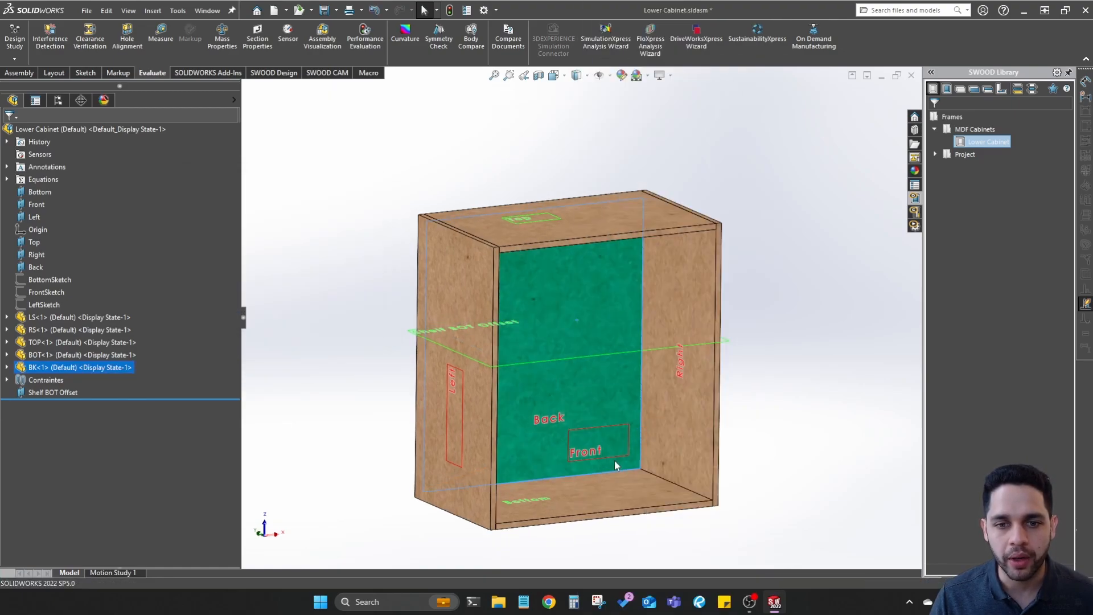
{"action": "left_click", "coordinate": [367, 210]}
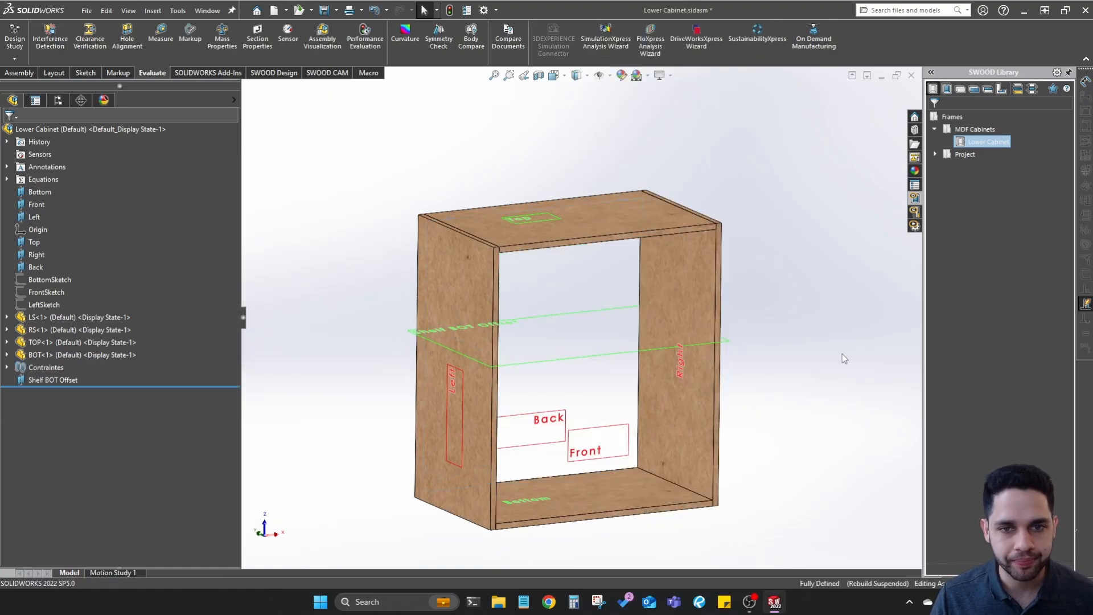
Examine the remaining TOP, RS, BOT and LS panels that enclose the cabinet's interior space
{"action": "middle_click_drag", "start_coordinate": [842, 359], "coordinate": [651, 363]}
{"action": "scroll", "coordinate": [364, 185], "scroll_direction": "up", "scroll_amount": 1}
{"action": "middle_click_drag", "start_coordinate": [441, 235], "coordinate": [440, 217]}
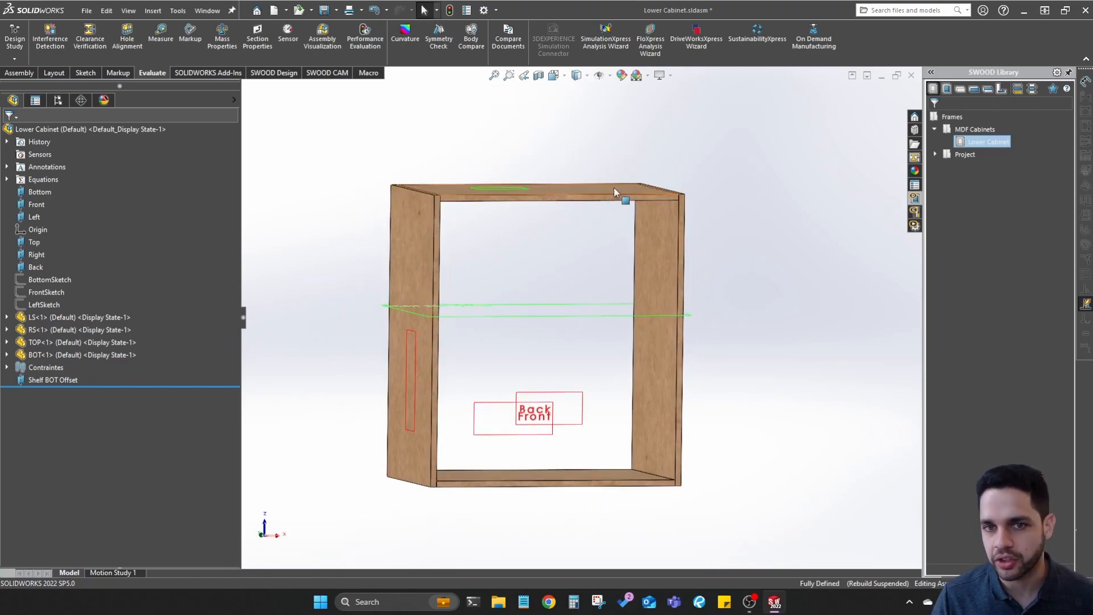
{"action": "scroll", "coordinate": [613, 188], "scroll_direction": "up", "scroll_amount": 1}
{"action": "middle_click_drag", "start_coordinate": [614, 187], "coordinate": [617, 200]}
{"action": "left_click", "coordinate": [618, 208]}
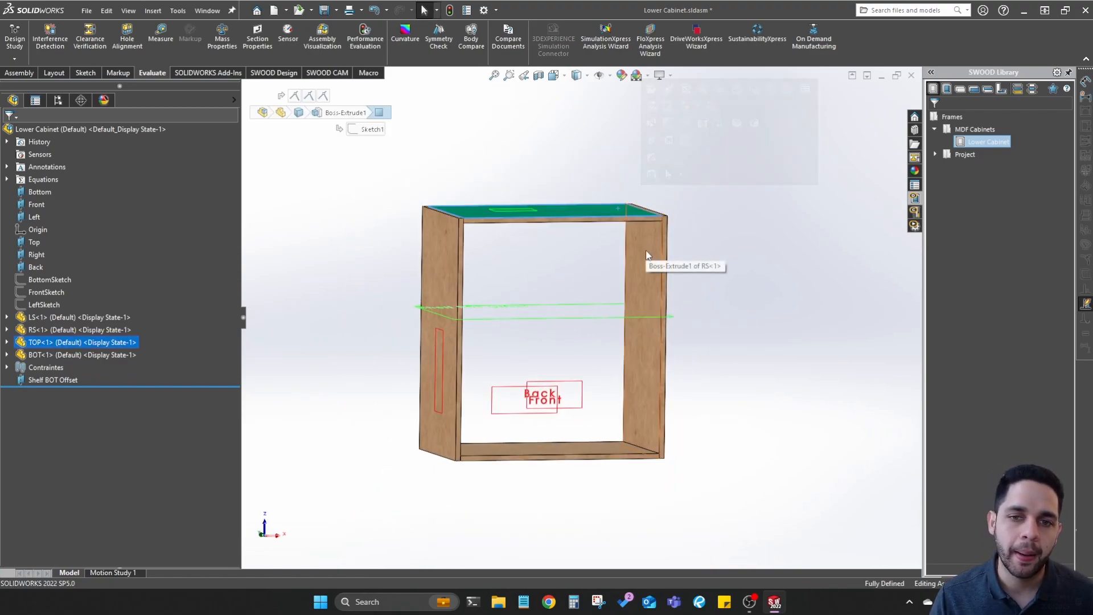
{"action": "left_click", "coordinate": [646, 251]}
{"action": "left_click", "coordinate": [580, 452]}
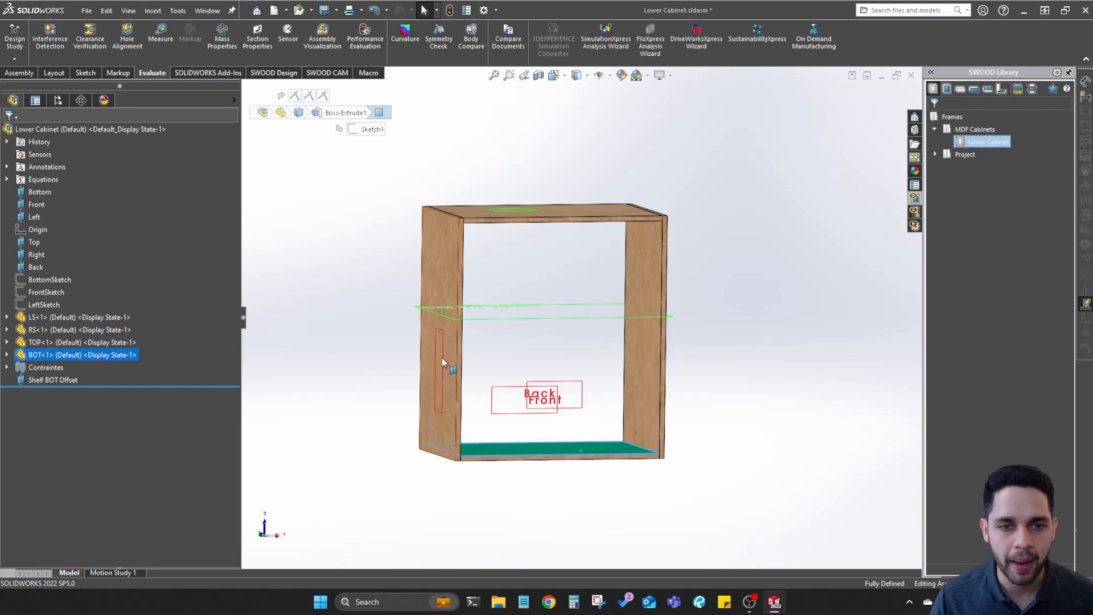
{"action": "left_click", "coordinate": [454, 295]}
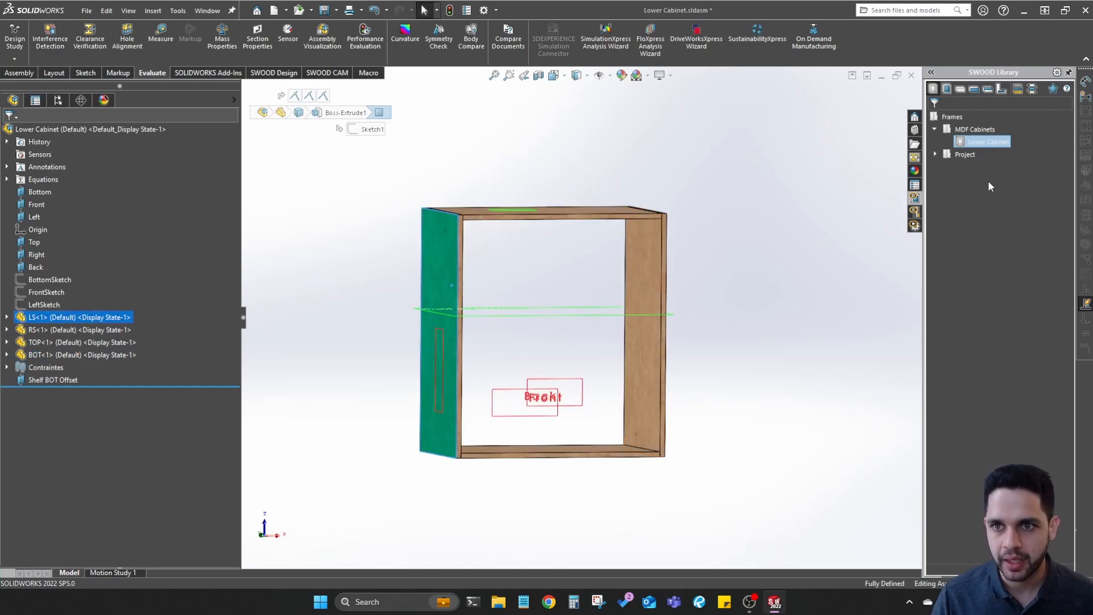
Insert the 1_4_BK SWOODBox between the inner faces of LS, RS, TOP and BOT and the Front and Back planes
{"action": "left_click", "coordinate": [948, 90]}
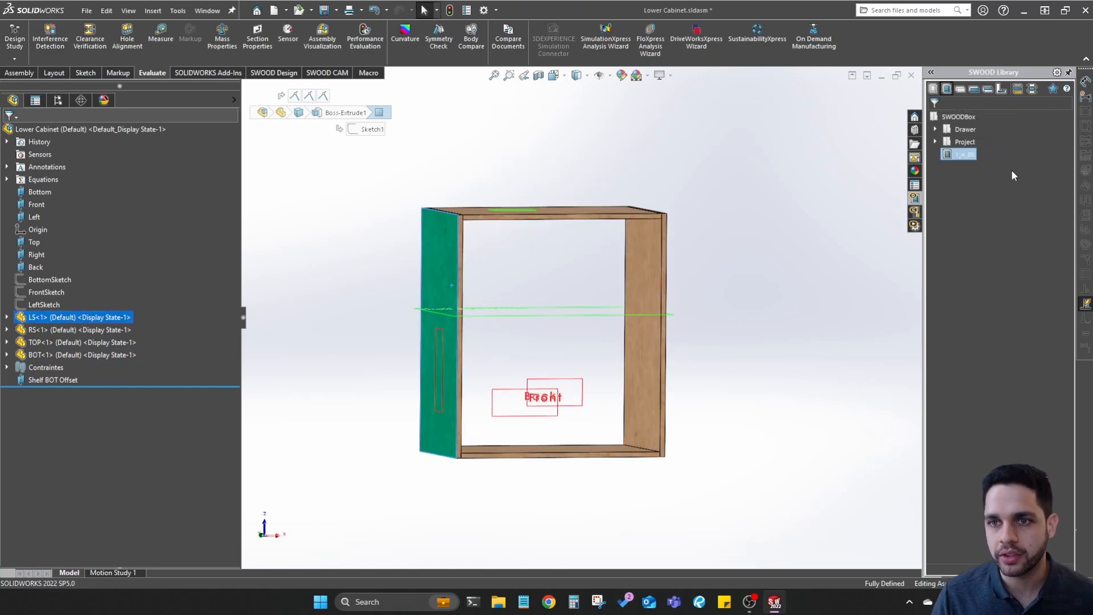
{"action": "right_click", "coordinate": [948, 155]}
{"action": "left_click", "coordinate": [1025, 249]}
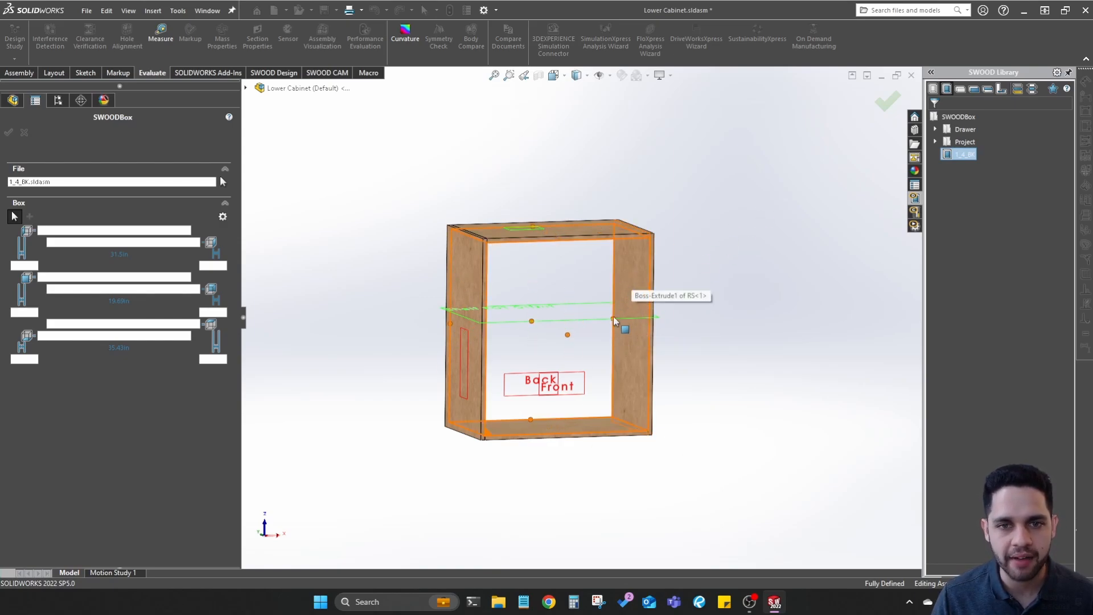
{"action": "middle_click_drag", "start_coordinate": [624, 349], "coordinate": [609, 385]}
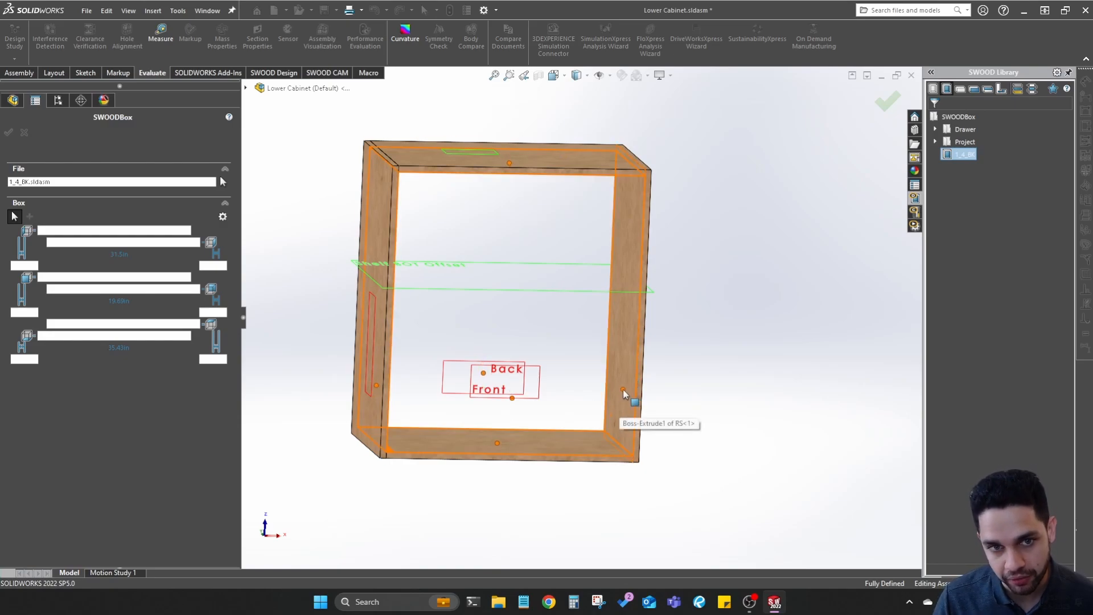
{"action": "left_click", "coordinate": [624, 394]}
{"action": "middle_click_drag", "start_coordinate": [705, 456], "coordinate": [696, 378]}
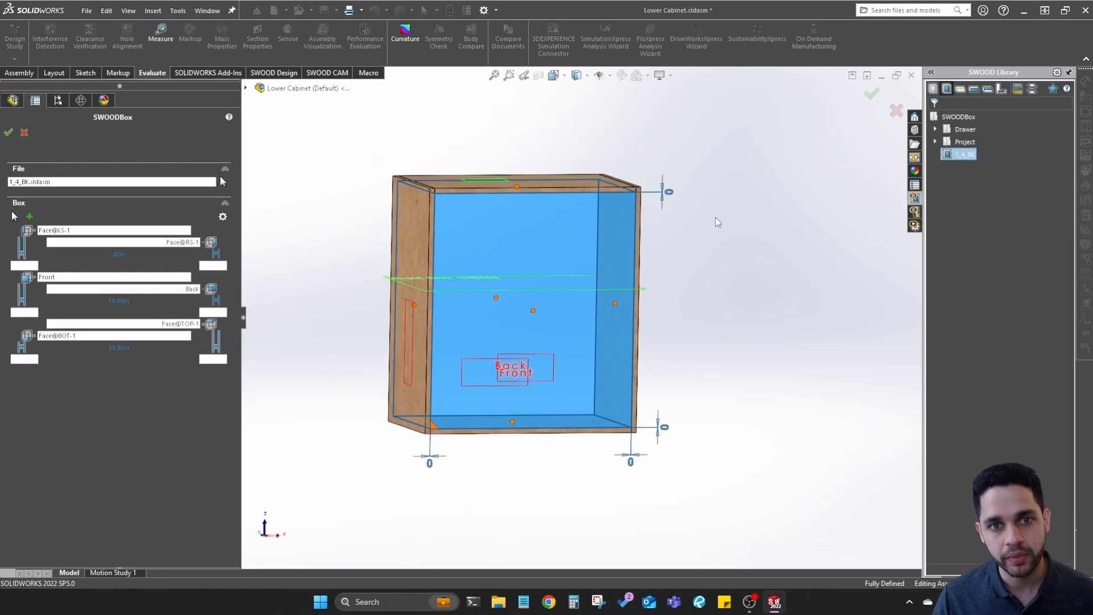
Check the previewed box against the inner faces of the cabinet panels and accept its placement
{"action": "middle_click_drag", "start_coordinate": [530, 339], "coordinate": [481, 329]}
{"action": "scroll", "coordinate": [435, 313], "scroll_direction": "down", "scroll_amount": 4}
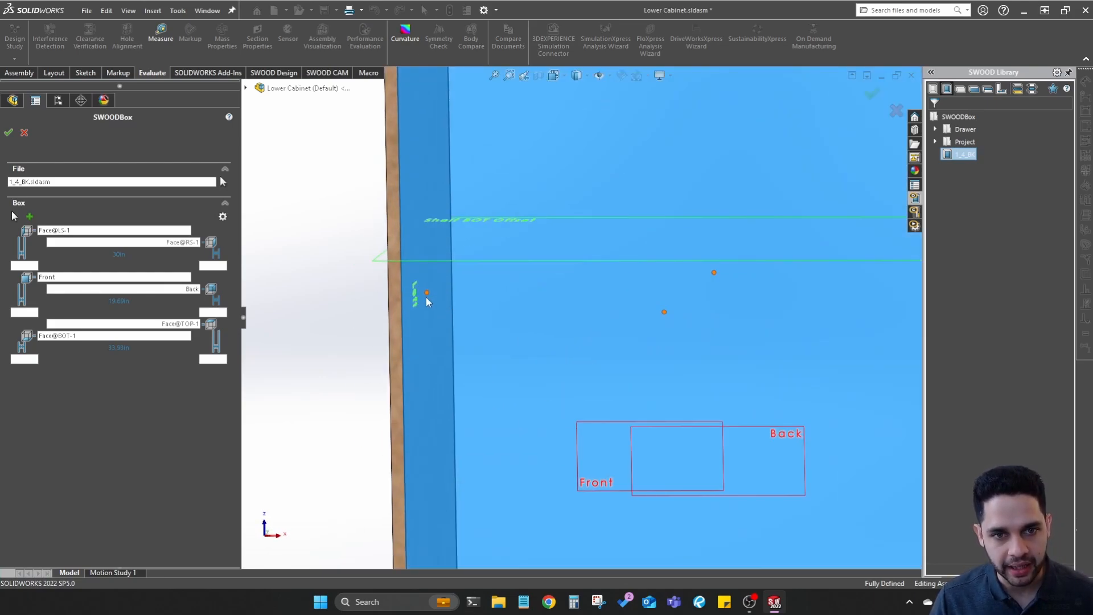
{"action": "scroll", "coordinate": [477, 316], "scroll_direction": "up", "scroll_amount": 5}
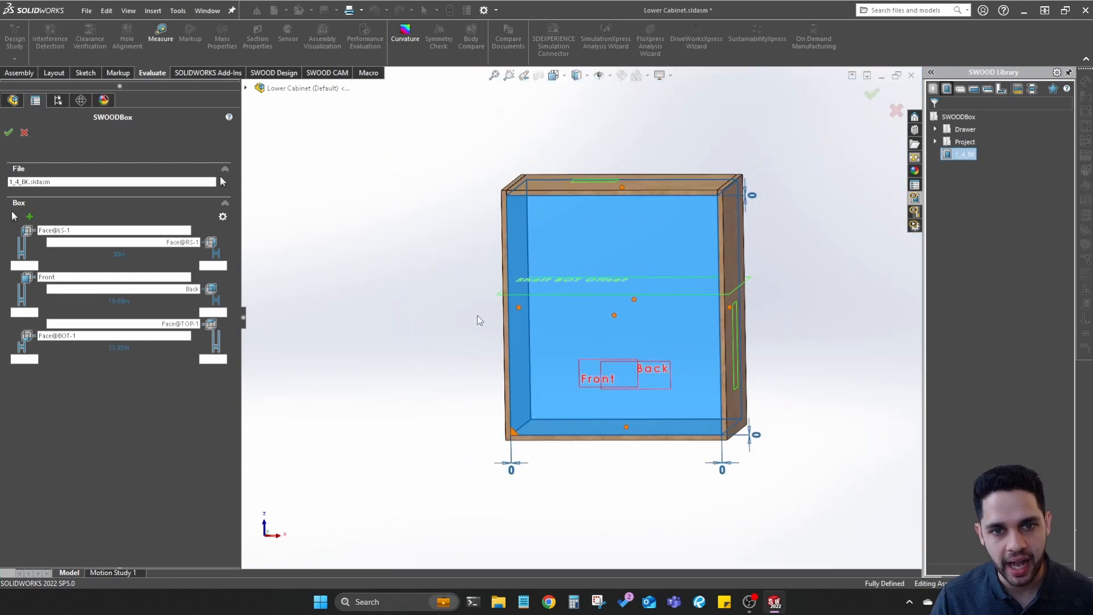
{"action": "middle_click_drag", "start_coordinate": [514, 259], "coordinate": [497, 318]}
{"action": "scroll", "coordinate": [498, 318], "scroll_direction": "down", "scroll_amount": 5}
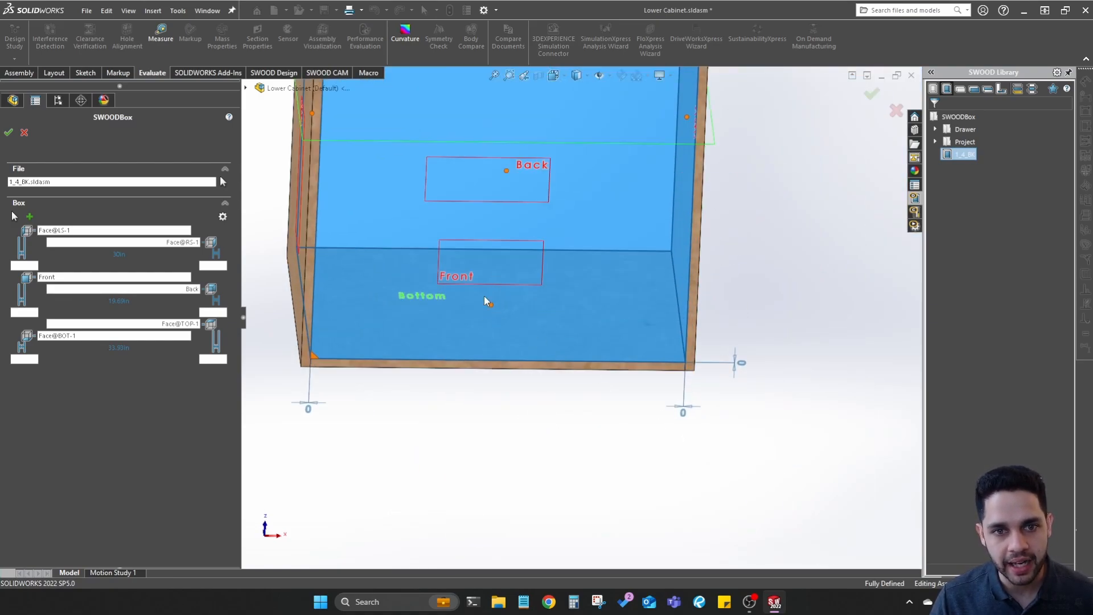
{"action": "middle_click_drag", "start_coordinate": [484, 295], "coordinate": [601, 279]}
{"action": "scroll", "coordinate": [553, 325], "scroll_direction": "up", "scroll_amount": 2}
{"action": "middle_click_drag", "start_coordinate": [505, 151], "coordinate": [520, 239]}
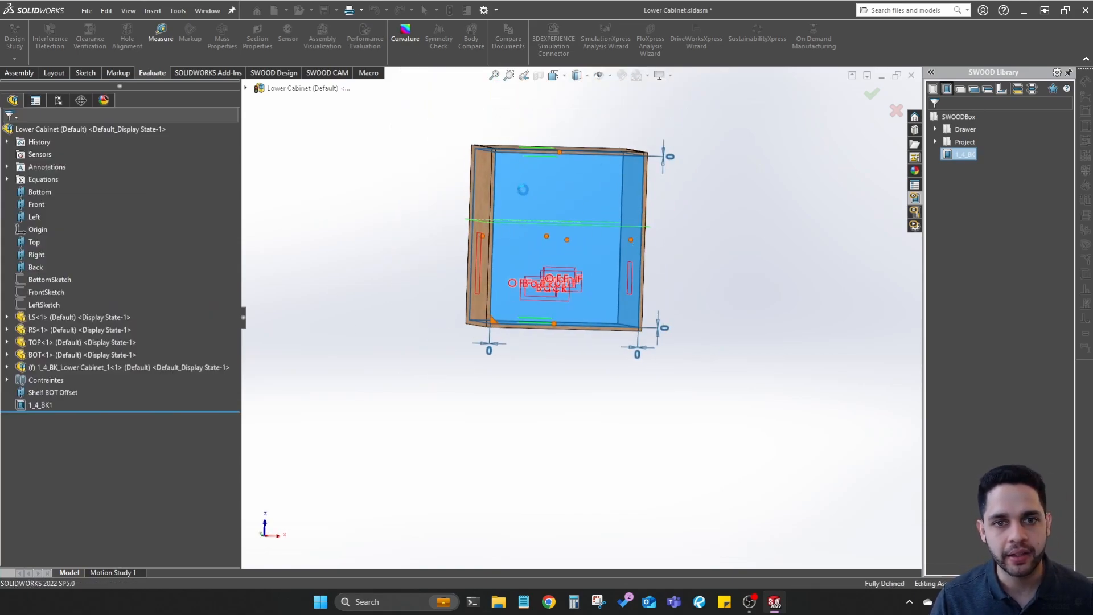
Examine the inserted box's reference and offset planes relative to the cabinet panels, especially the Left and OFF_L planes on the LS panel
{"action": "scroll", "coordinate": [586, 289], "scroll_direction": "down", "scroll_amount": 3}
{"action": "middle_click_drag", "start_coordinate": [586, 289], "coordinate": [585, 215]}
{"action": "scroll", "coordinate": [504, 274], "scroll_direction": "up", "scroll_amount": 4}
{"action": "scroll", "coordinate": [429, 308], "scroll_direction": "down", "scroll_amount": 3}
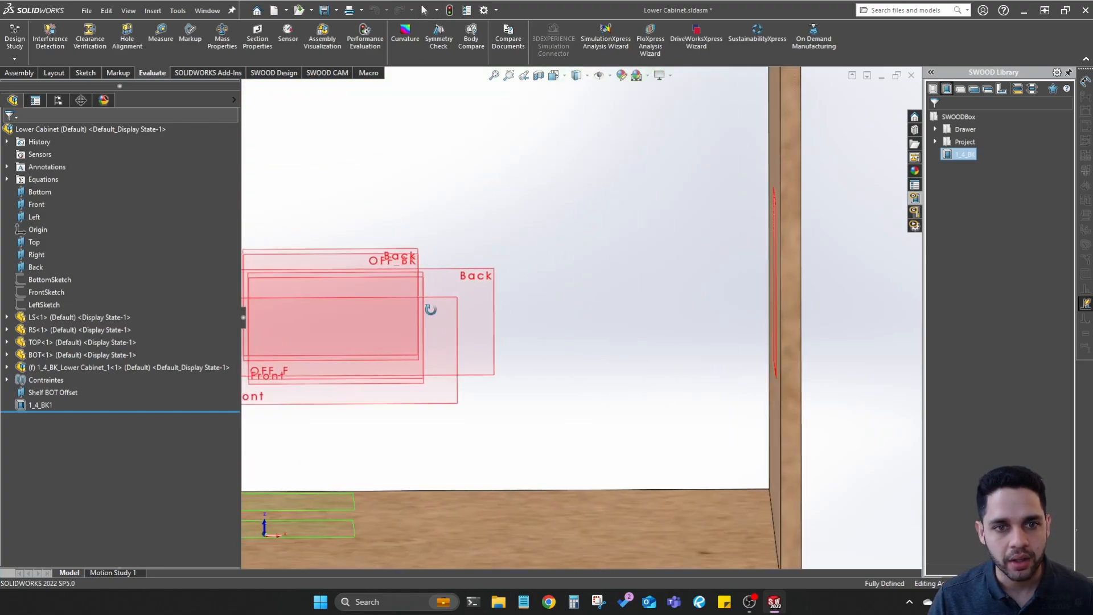
{"action": "scroll", "coordinate": [432, 322], "scroll_direction": "up", "scroll_amount": 7}
{"action": "mouse_move", "coordinate": [430, 308]}
{"action": "middle_mouse_down"}
{"action": "mouse_move", "coordinate": [439, 325]}
{"action": "mouse_move", "coordinate": [447, 305]}
{"action": "middle_mouse_up"}
{"action": "scroll", "coordinate": [455, 310], "scroll_direction": "down", "scroll_amount": 6}
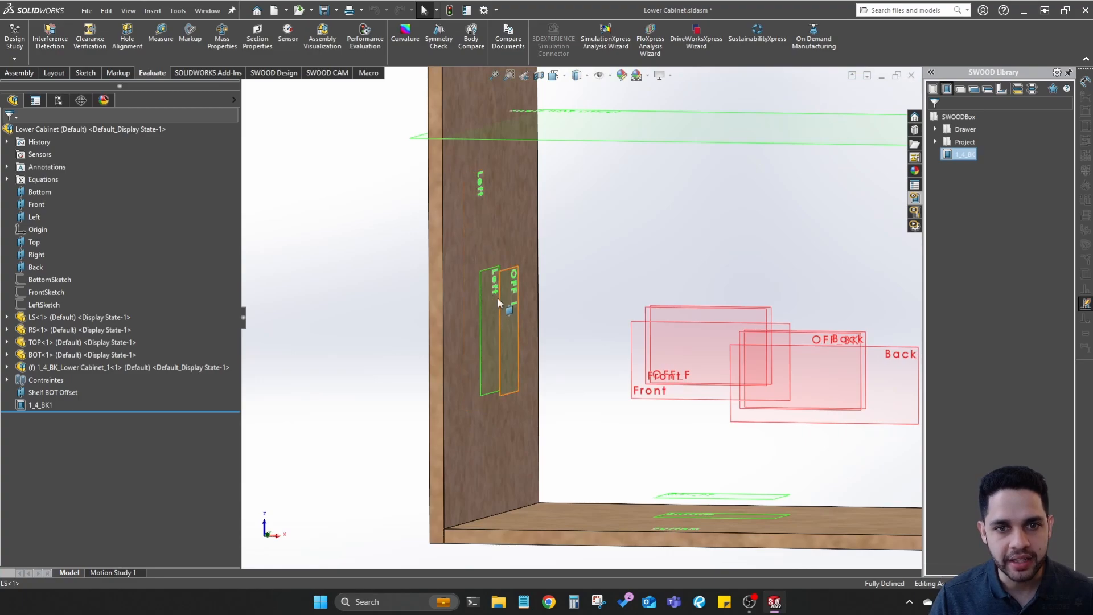
{"action": "left_click", "coordinate": [496, 277]}
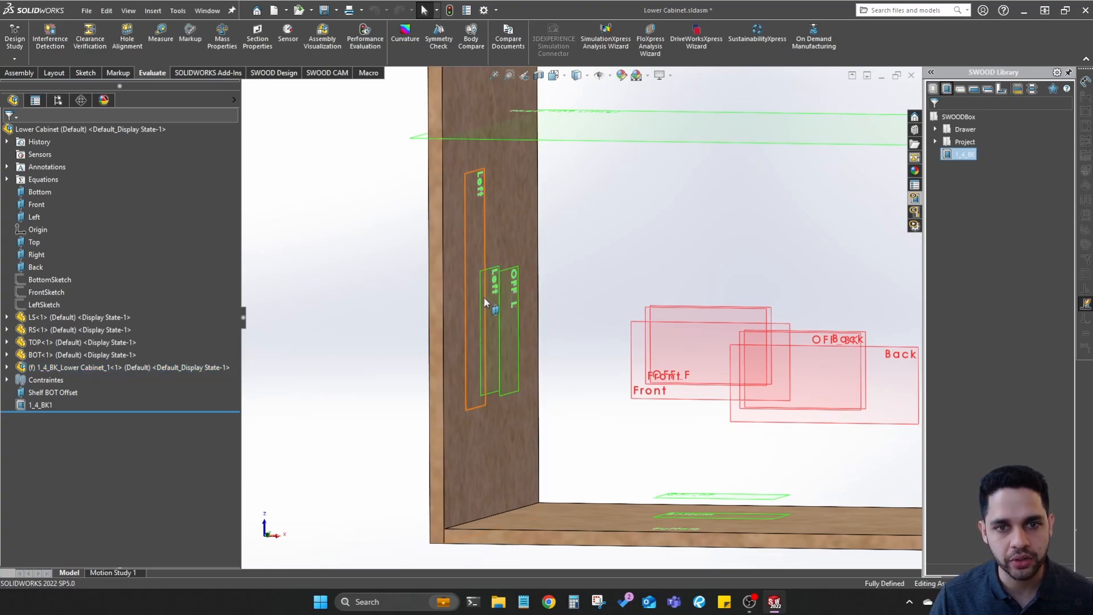
{"action": "left_click", "coordinate": [483, 298]}
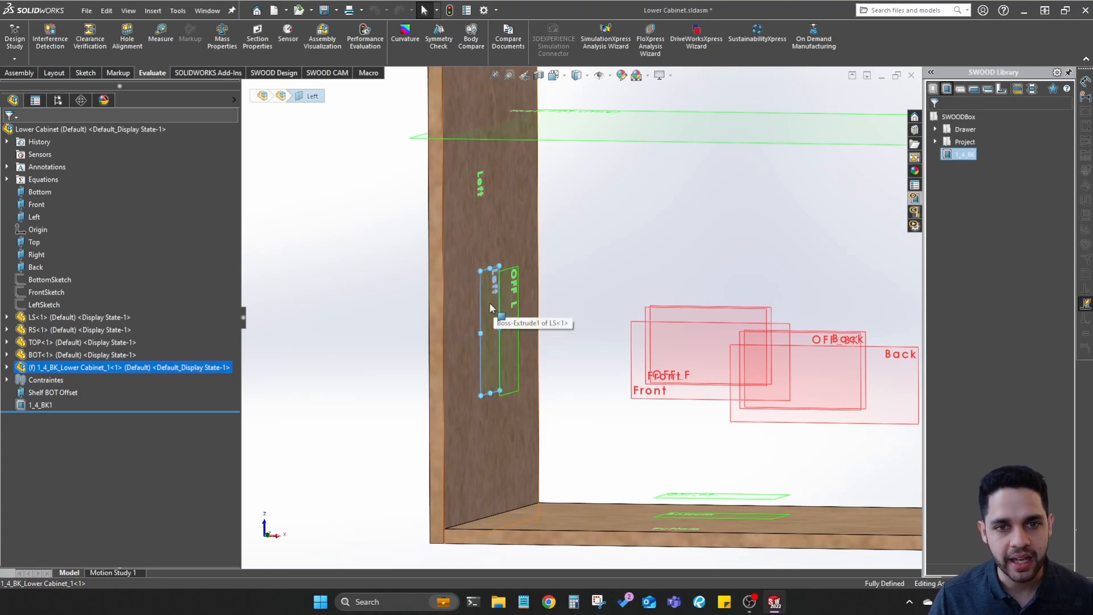
{"action": "scroll", "coordinate": [512, 239], "scroll_direction": "up", "scroll_amount": 5}
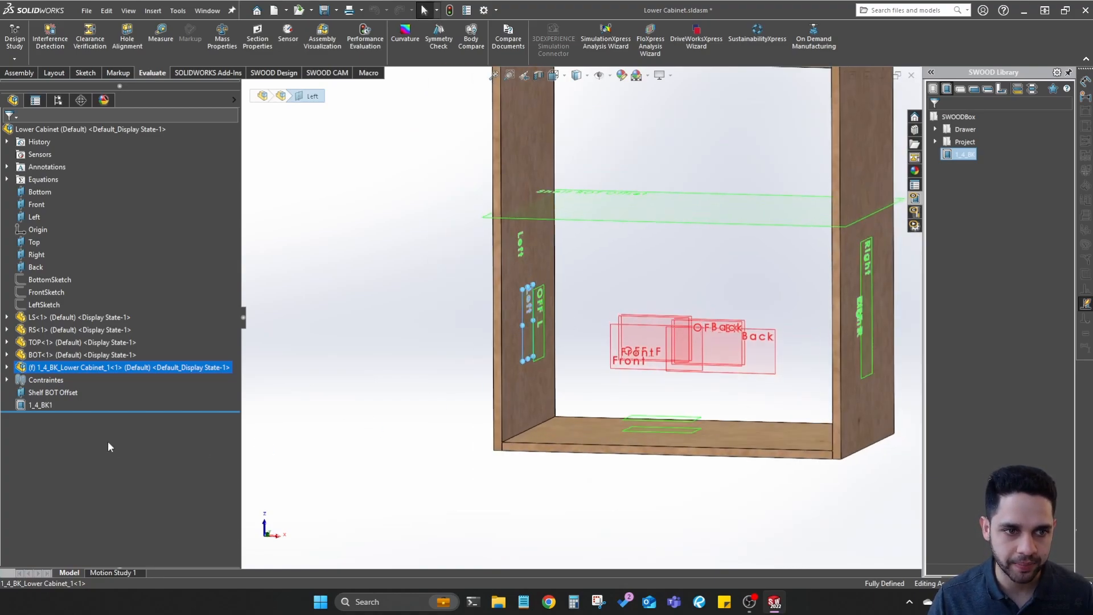
Show all six sketches of the 1_4_BK_Lower Cabinet_1 box, from FrontSketch through TopSketch
{"action": "left_click", "coordinate": [7, 369]}
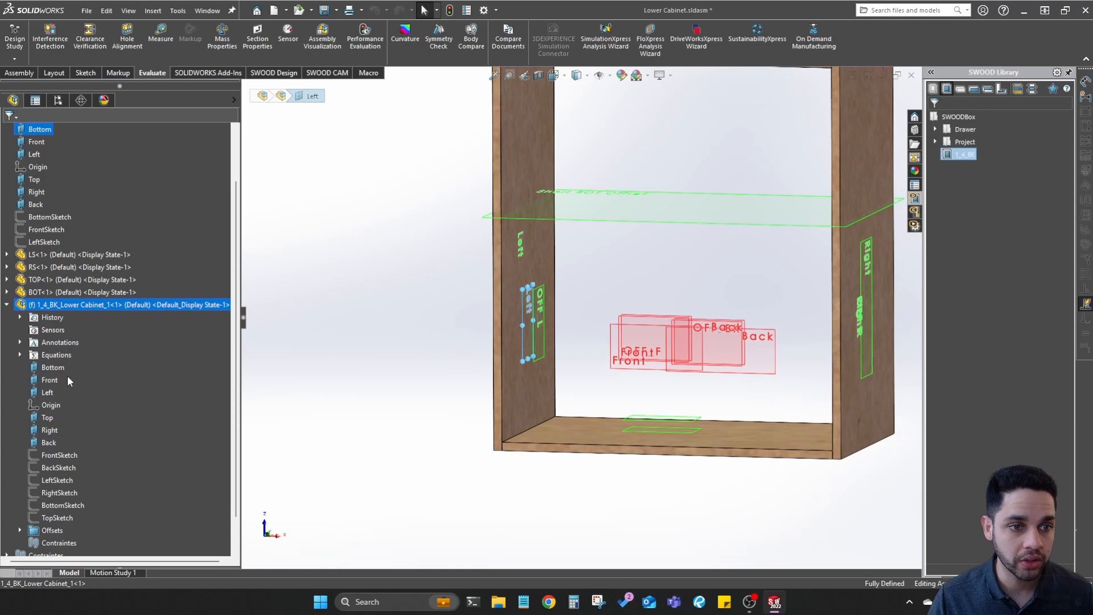
{"action": "left_click", "coordinate": [60, 454]}
{"action": "left_click", "coordinate": [57, 518], "text": "shift"}
{"action": "right_click", "coordinate": [57, 517]}
{"action": "left_click", "coordinate": [67, 453]}
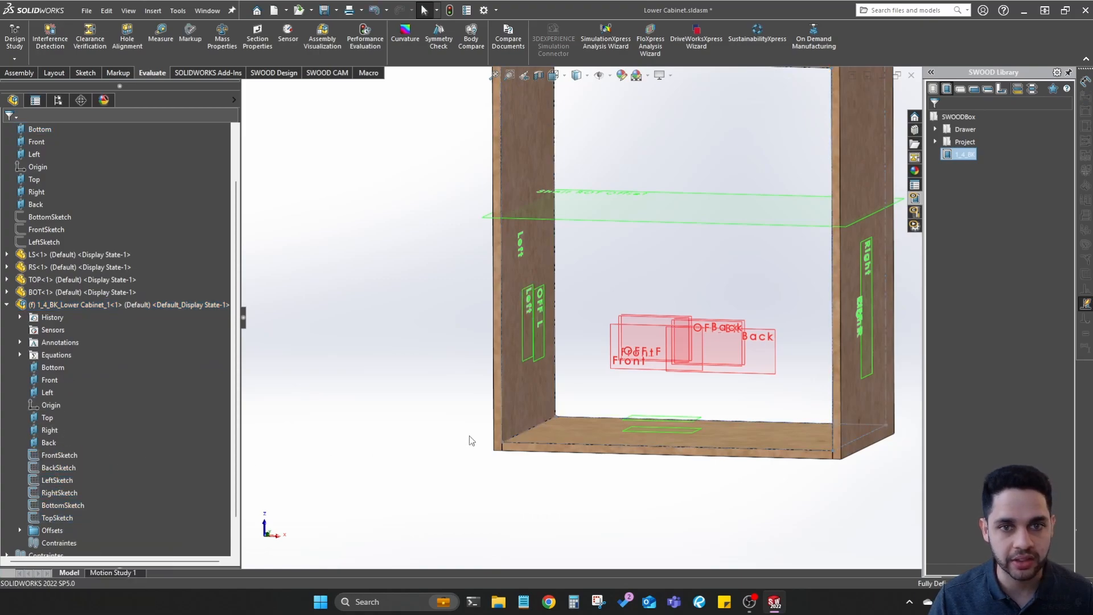
Hide the LS panel to examine how the box outline sits against the cabinet's inner faces, and show the panel again
{"action": "scroll", "coordinate": [564, 367], "scroll_direction": "up", "scroll_amount": 2}
{"action": "middle_click_drag", "start_coordinate": [572, 369], "coordinate": [556, 371]}
{"action": "scroll", "coordinate": [556, 368], "scroll_direction": "down", "scroll_amount": 6}
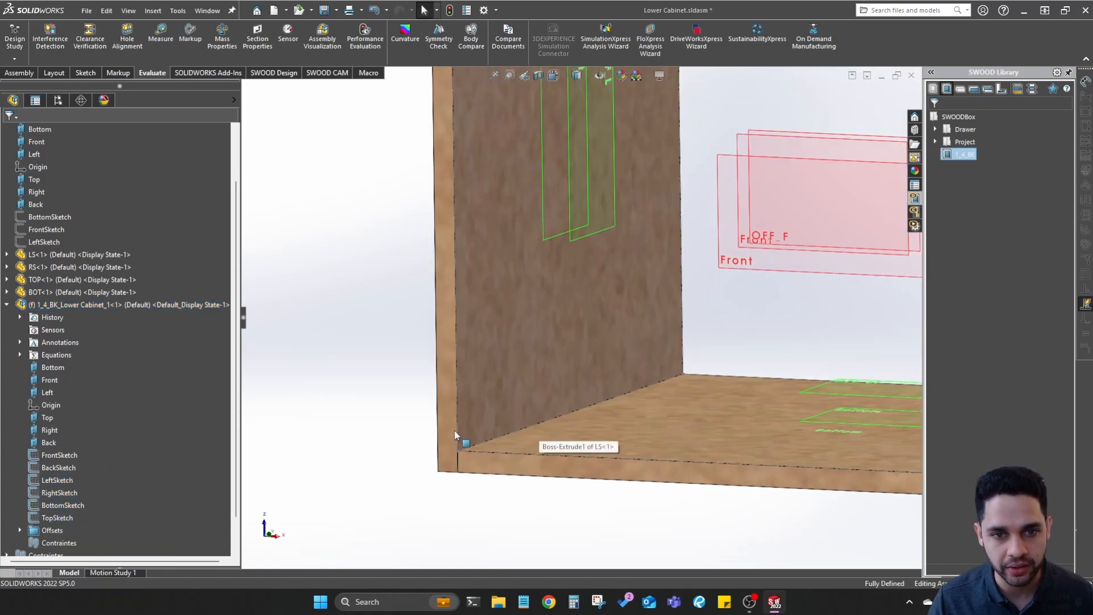
{"action": "key", "text": "Tab"}
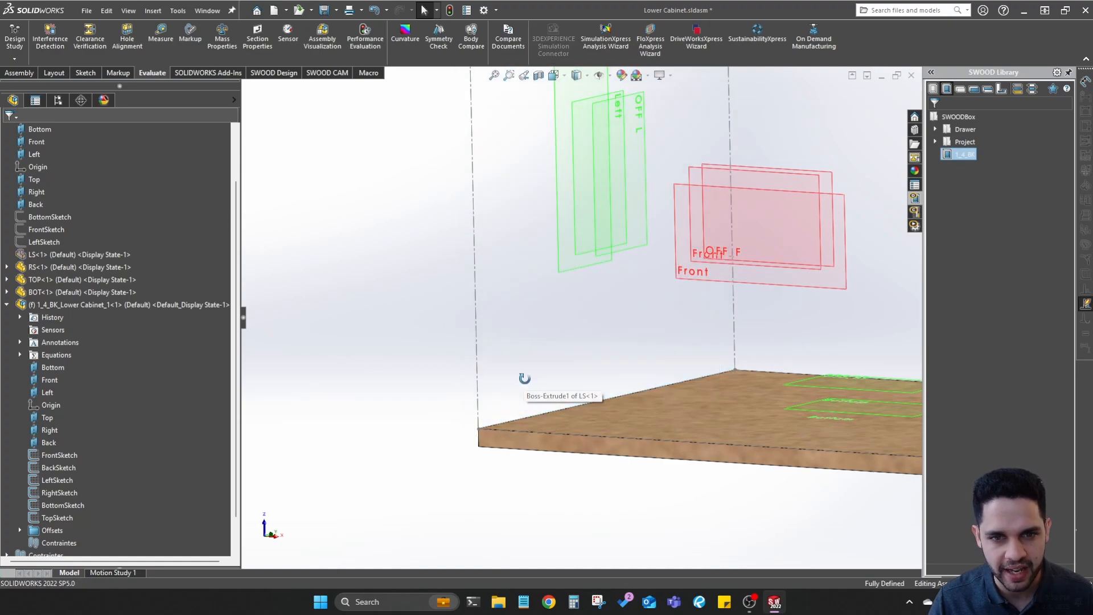
{"action": "middle_click_drag", "start_coordinate": [524, 374], "coordinate": [520, 399]}
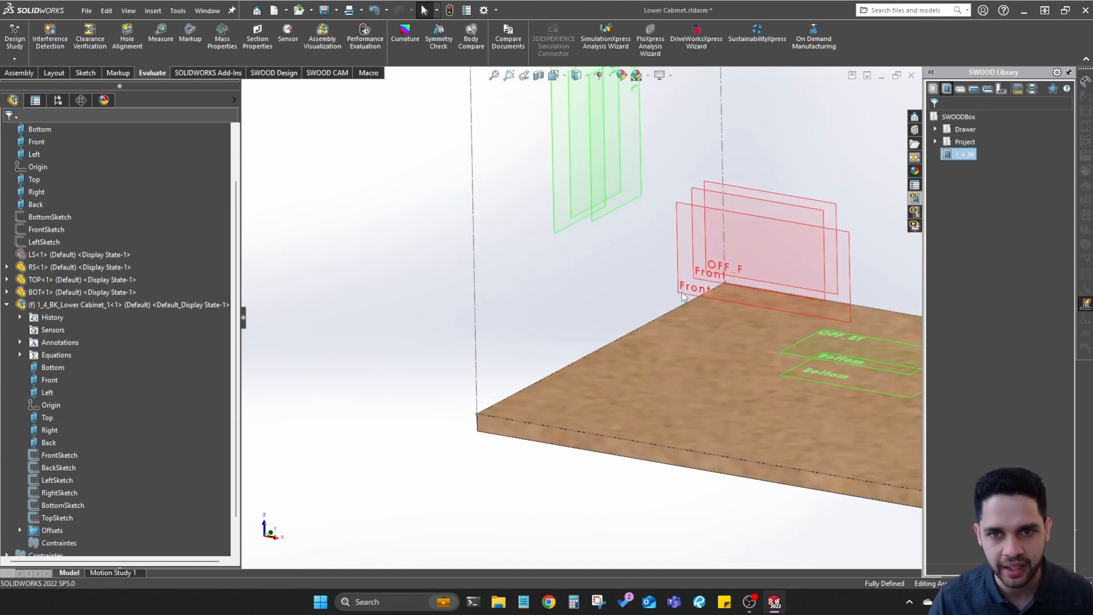
{"action": "middle_click_drag", "start_coordinate": [685, 298], "coordinate": [666, 153]}
{"action": "scroll", "coordinate": [666, 153], "scroll_direction": "up", "scroll_amount": 4}
{"action": "scroll", "coordinate": [614, 187], "scroll_direction": "down", "scroll_amount": 3}
{"action": "middle_click_drag", "start_coordinate": [614, 186], "coordinate": [607, 150]}
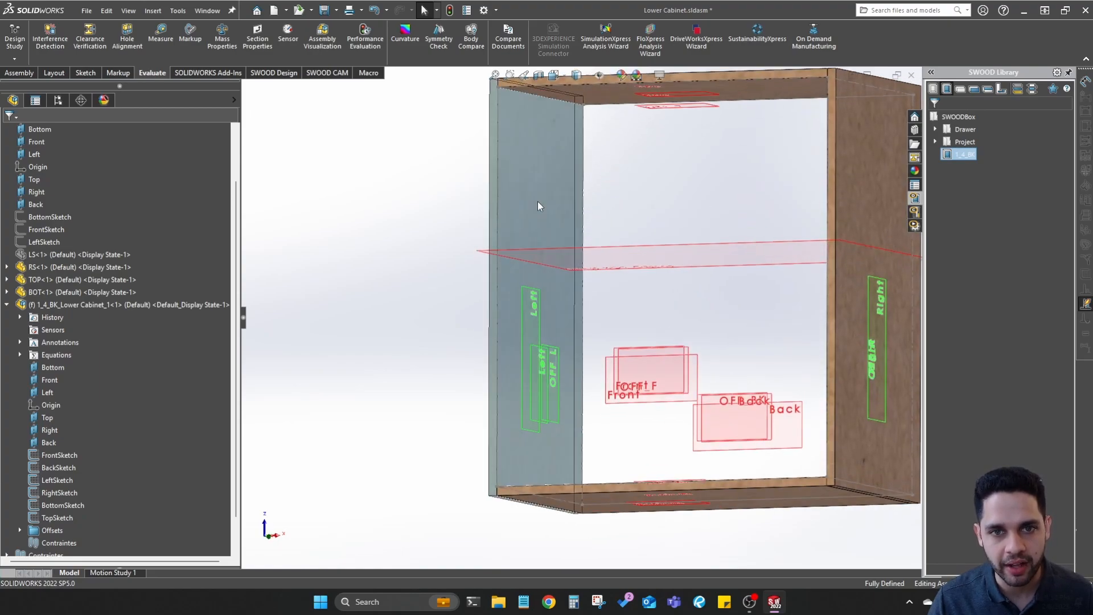
{"action": "scroll", "coordinate": [570, 201], "scroll_direction": "up", "scroll_amount": 5}
{"action": "middle_click_drag", "start_coordinate": [595, 202], "coordinate": [654, 249]}
Back out of saving the modified models and delete the 1_4_BK1 SWOODBox feature from the Lower Cabinet frame
{"action": "key", "text": "ctrl+s"}
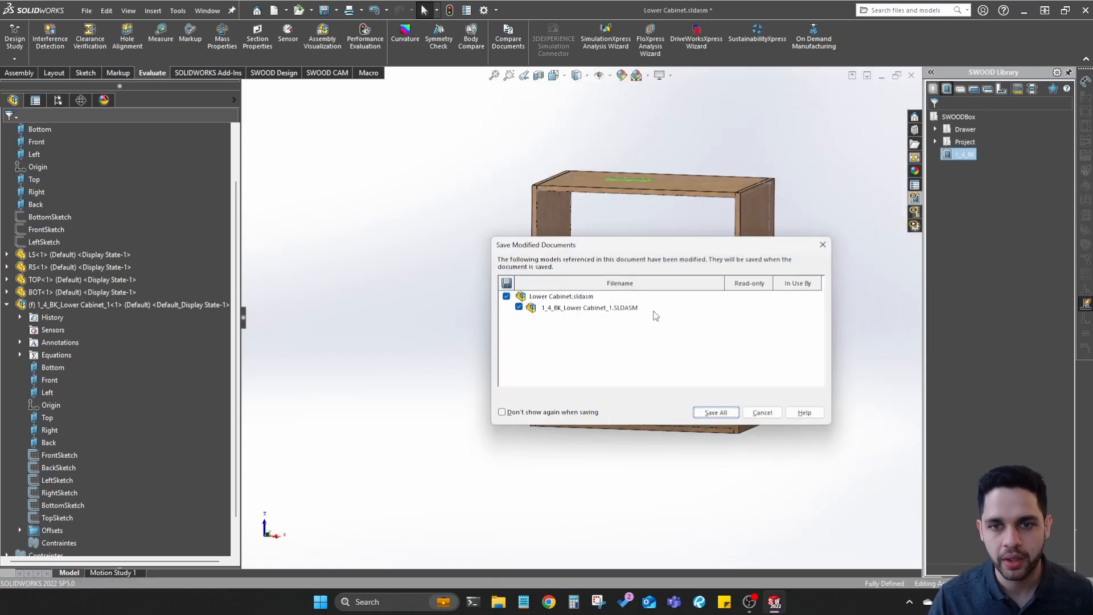
{"action": "left_click", "coordinate": [751, 407]}
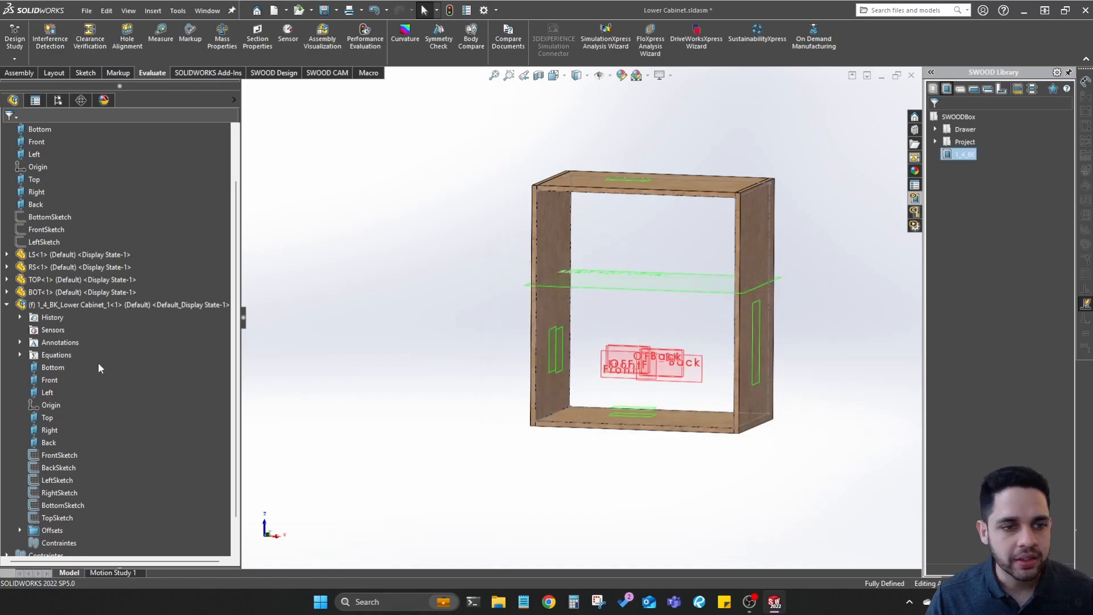
{"action": "scroll", "coordinate": [98, 363], "scroll_direction": "down", "scroll_amount": 1}
{"action": "right_click", "coordinate": [34, 543]}
{"action": "left_click", "coordinate": [72, 468]}
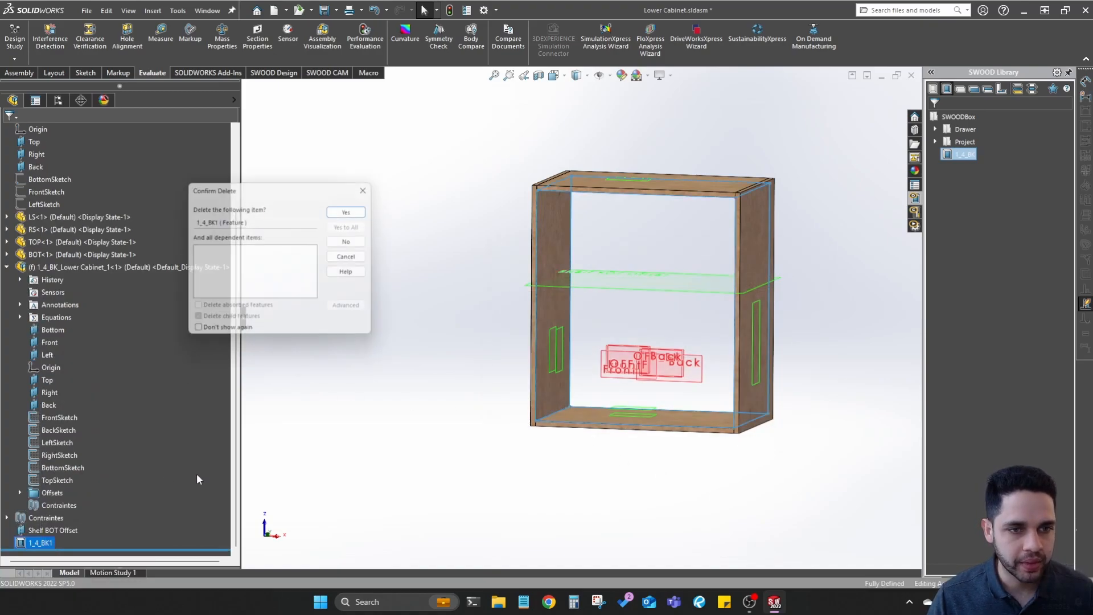
{"action": "left_click", "coordinate": [349, 204]}
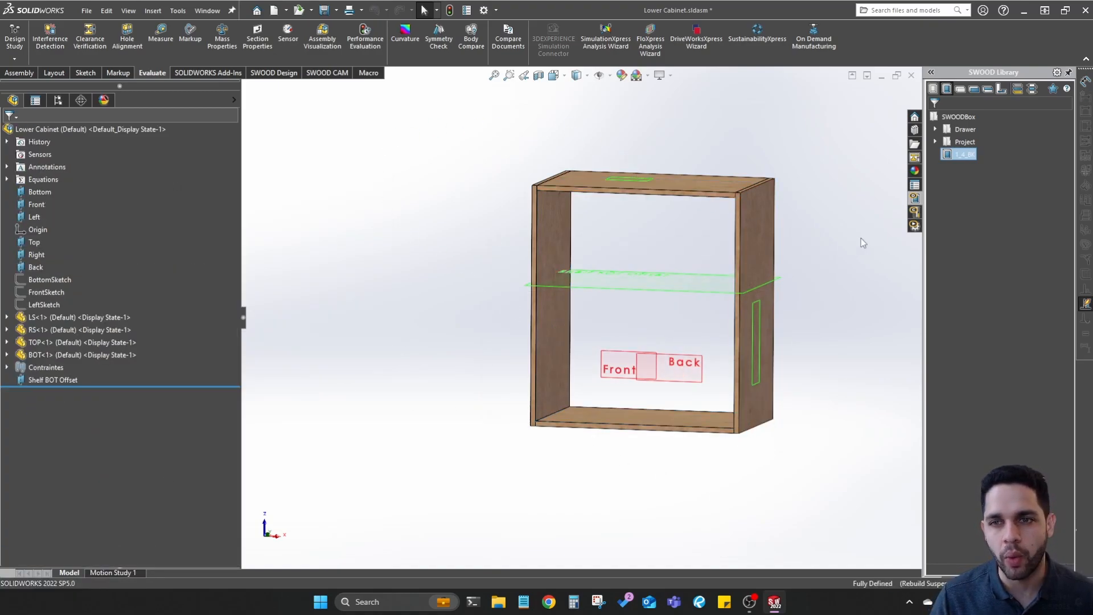
Open the 1_4_BK SWOODBox from the library for editing
{"action": "scroll", "coordinate": [757, 310], "scroll_direction": "down", "scroll_amount": 1}
{"action": "middle_click_drag", "start_coordinate": [757, 310], "coordinate": [858, 284]}
{"action": "right_click", "coordinate": [958, 156]}
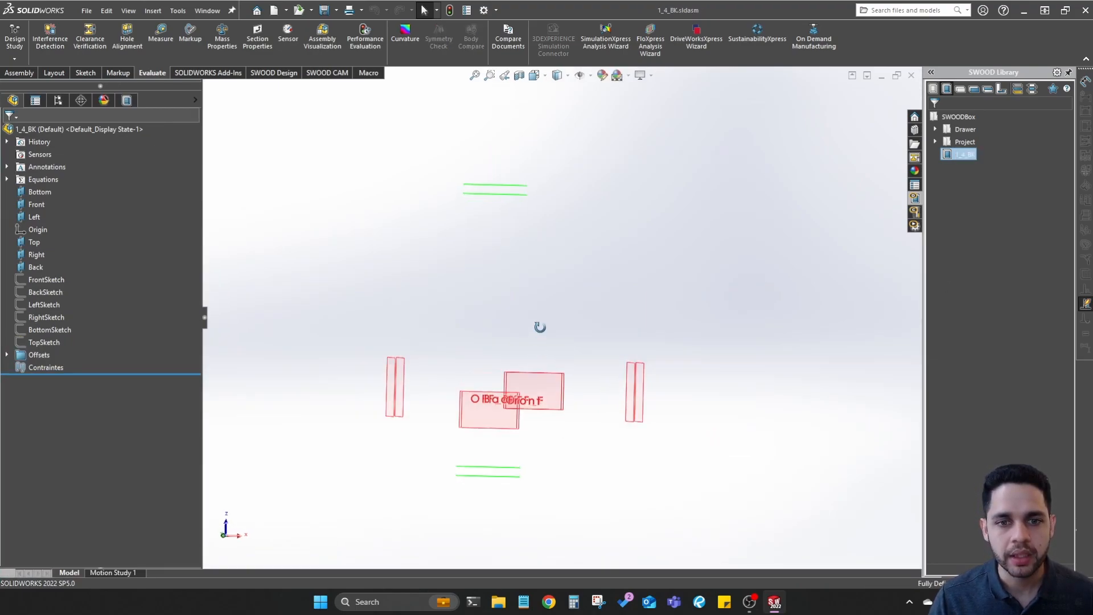
Examine on which side the offset planes, including OFF_L, OFF_T and OFF_R, lie relative to the box's reference planes
{"action": "middle_click_drag", "start_coordinate": [497, 475], "coordinate": [519, 456]}
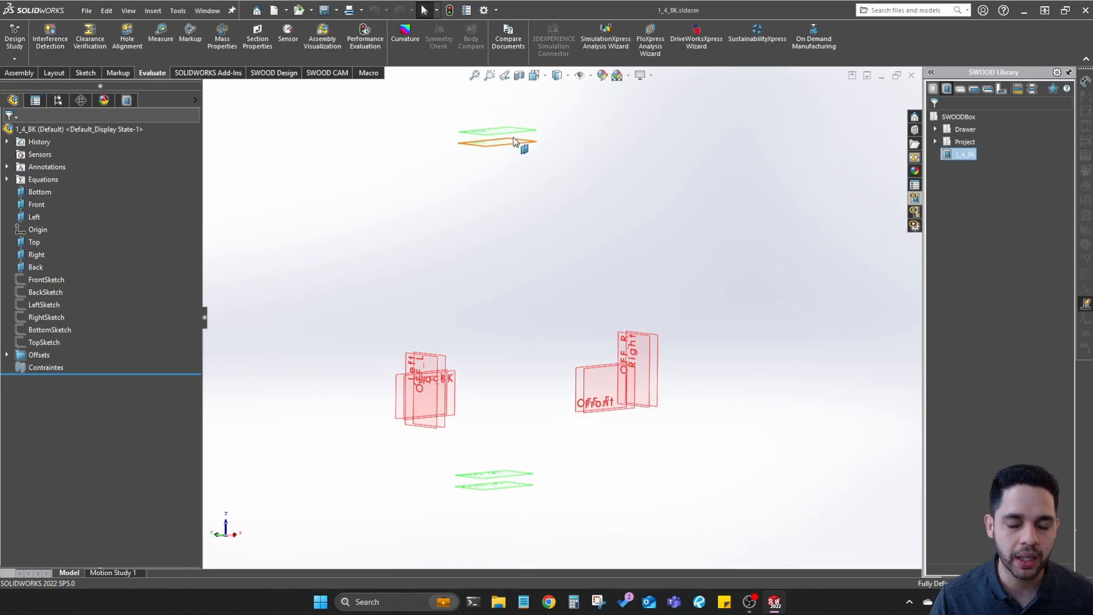
{"action": "middle_click_drag", "start_coordinate": [534, 281], "coordinate": [529, 275]}
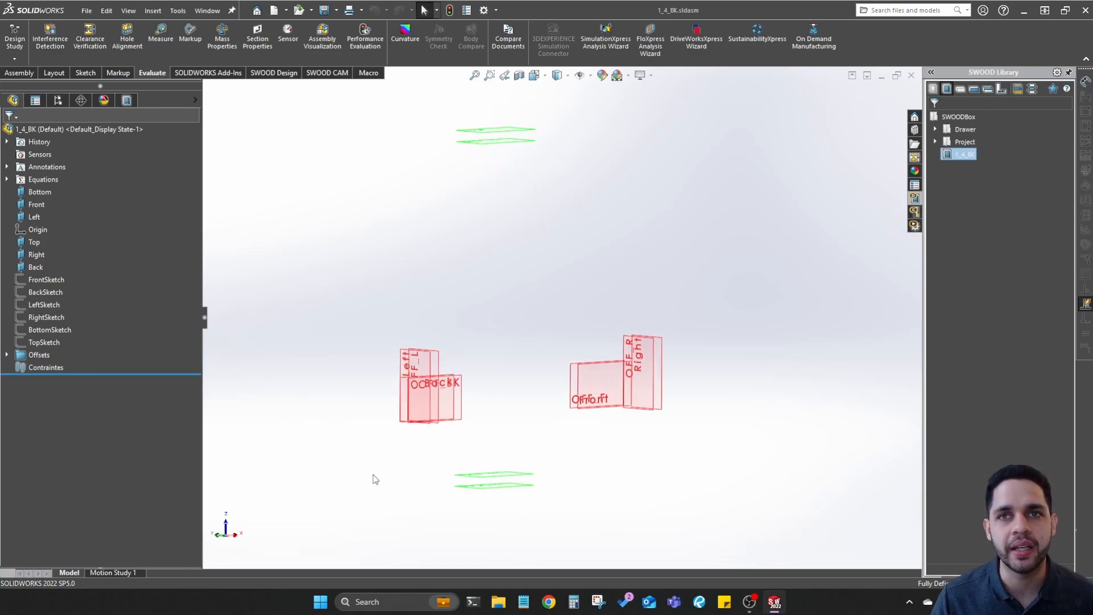
{"action": "middle_click_drag", "start_coordinate": [568, 484], "coordinate": [593, 385]}
{"action": "left_click", "coordinate": [411, 385]}
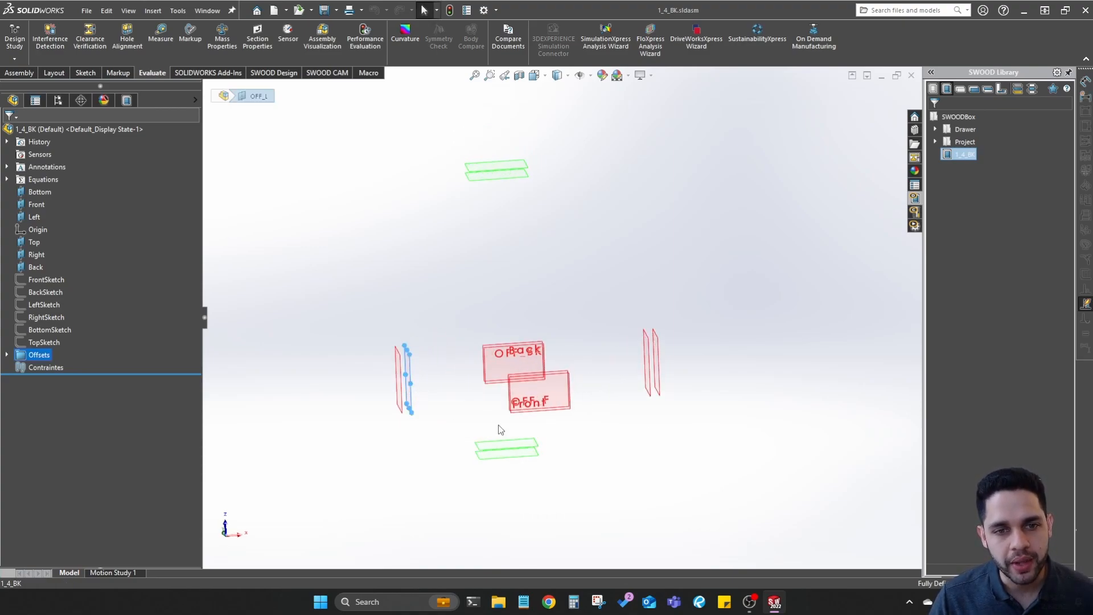
{"action": "middle_click_drag", "start_coordinate": [505, 250], "coordinate": [532, 193]}
{"action": "left_click", "coordinate": [531, 190]}
{"action": "left_click", "coordinate": [532, 172]}
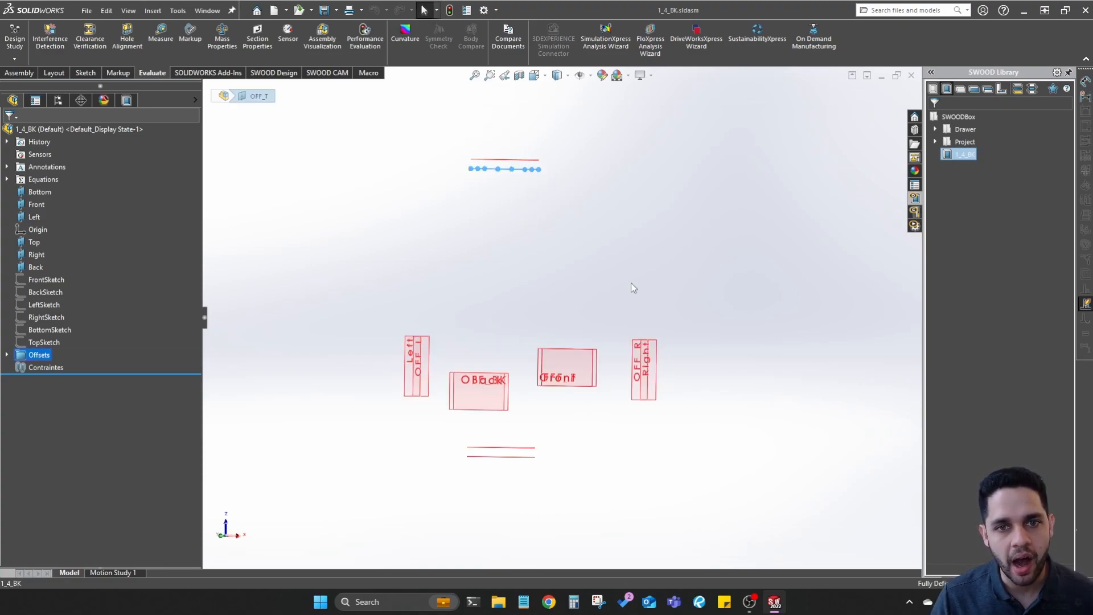
{"action": "middle_click_drag", "start_coordinate": [632, 285], "coordinate": [667, 371]}
{"action": "left_click", "coordinate": [637, 368]}
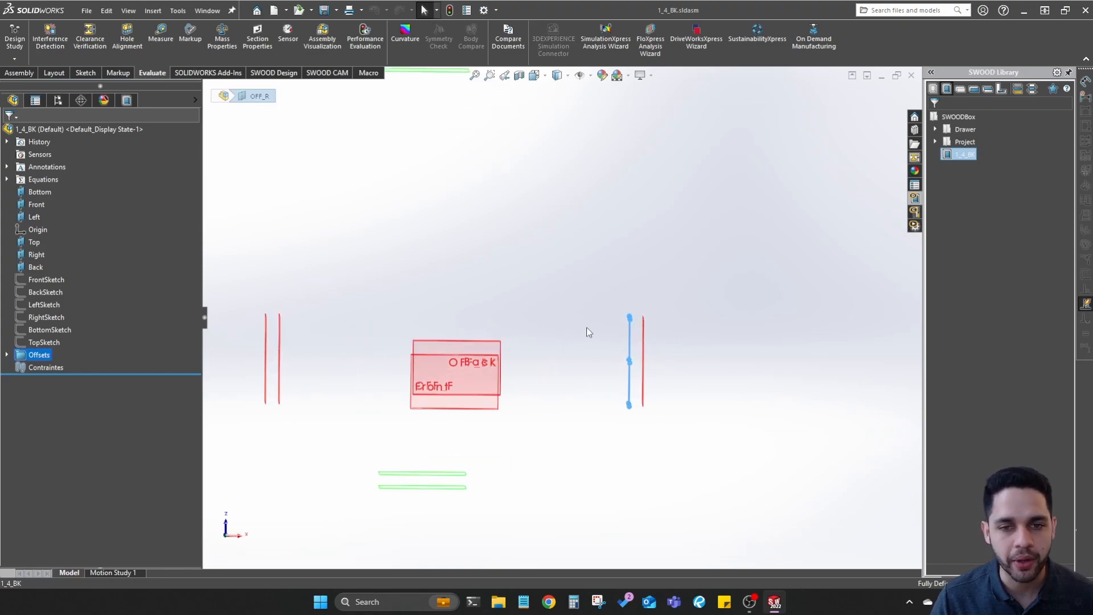
{"action": "middle_click_drag", "start_coordinate": [550, 350], "coordinate": [674, 373]}
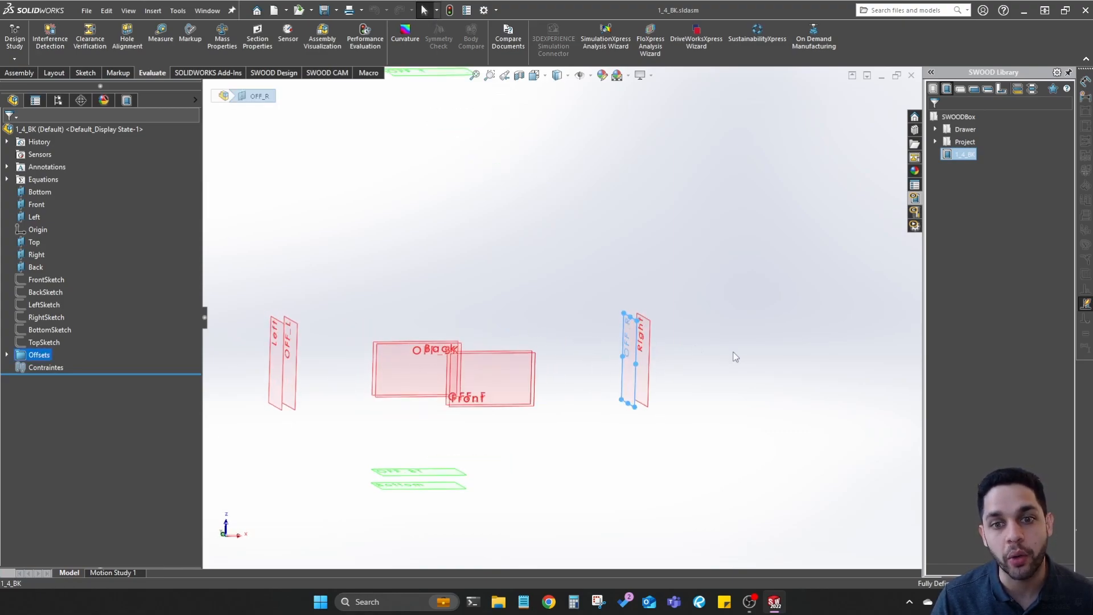
Flip the OFF_BT plane's offset so that it lies outside the box, below the Bottom plane
{"action": "left_click", "coordinate": [6, 355]}
{"action": "left_click", "coordinate": [35, 367]}
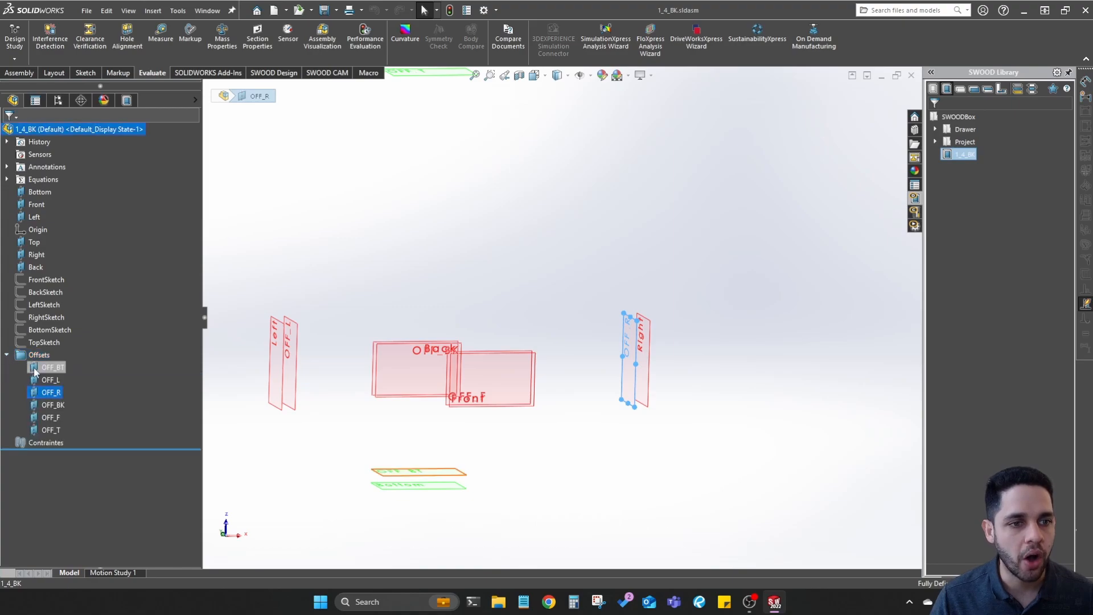
{"action": "right_click", "coordinate": [35, 367]}
{"action": "left_click", "coordinate": [47, 320]}
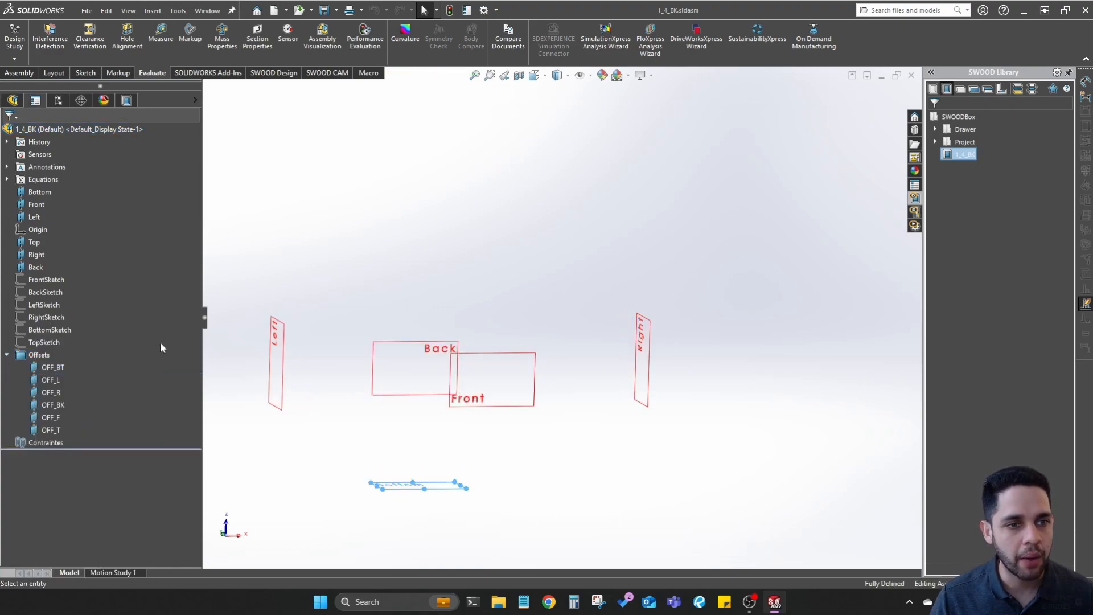
{"action": "left_click", "coordinate": [38, 292]}
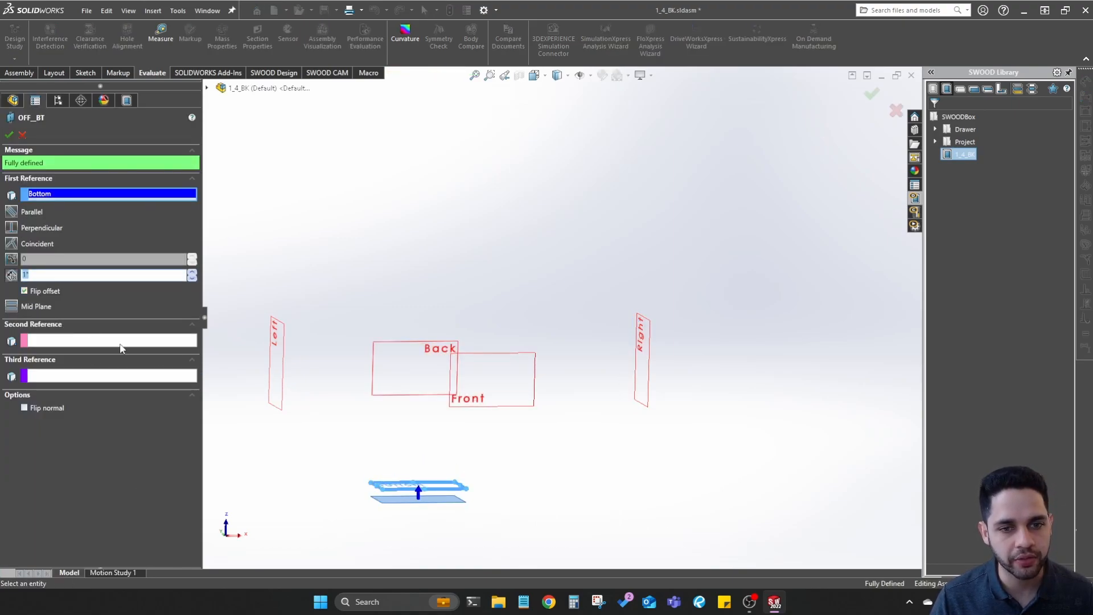
{"action": "left_click", "coordinate": [26, 290]}
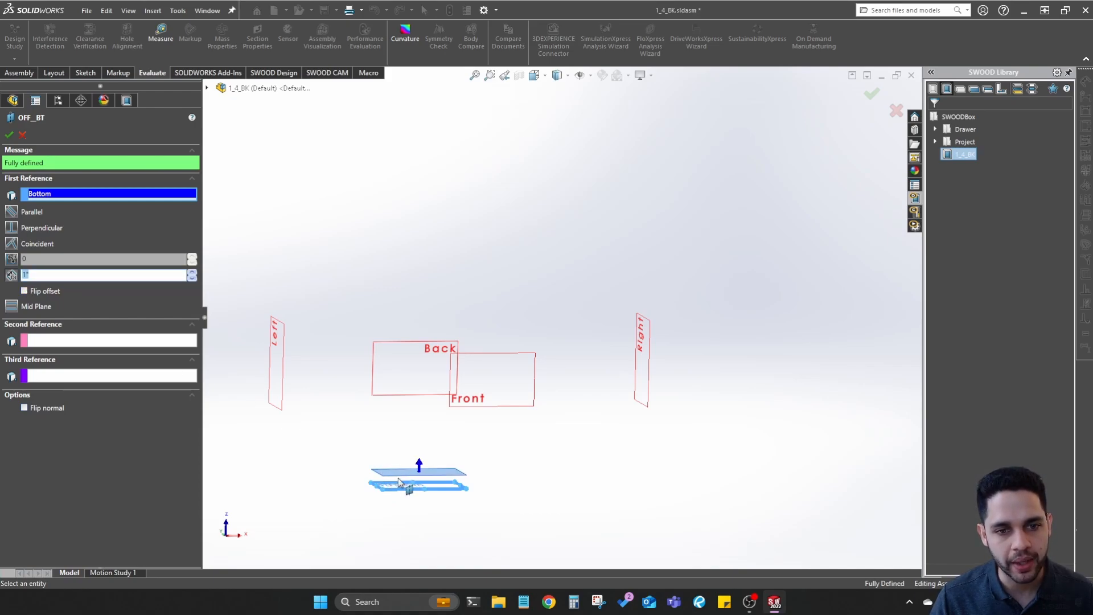
{"action": "left_click", "coordinate": [25, 291]}
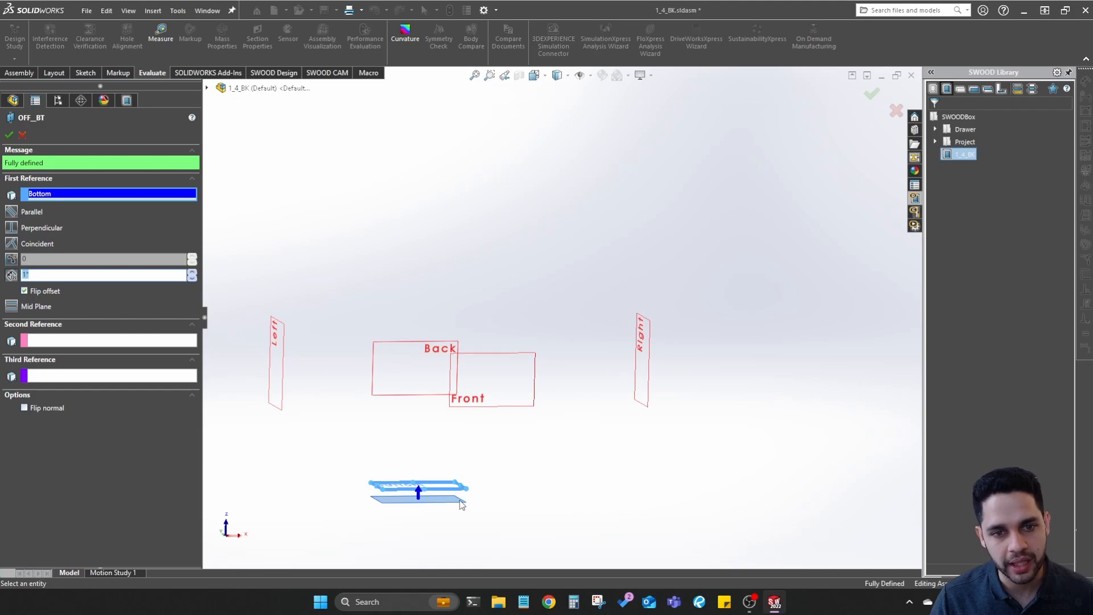
{"action": "left_click", "coordinate": [9, 135]}
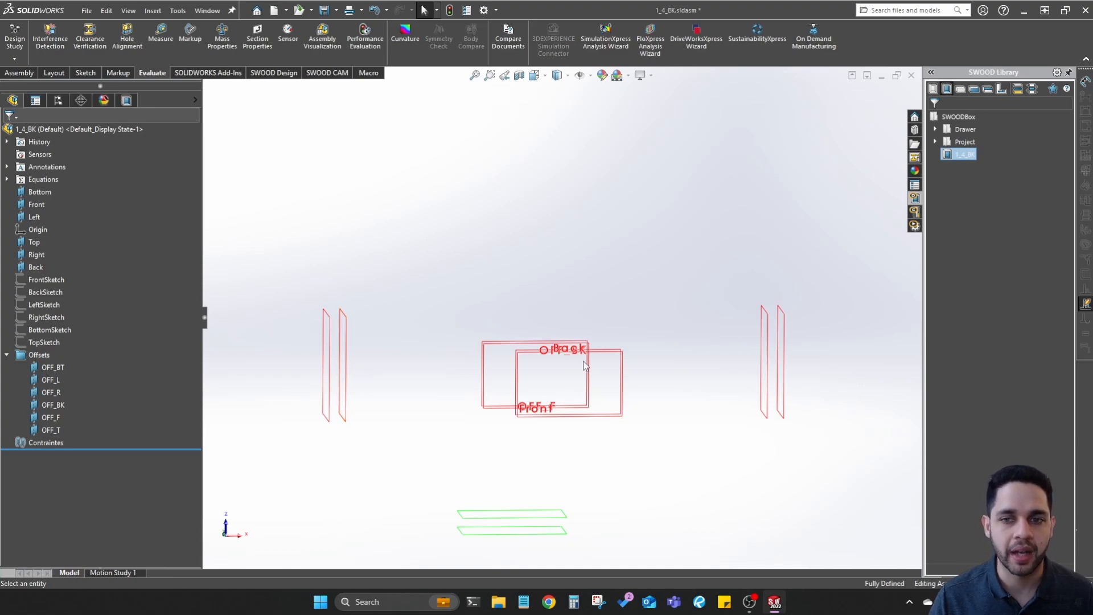
Flip the OFF_R plane's offset to the outer side of the Right plane
{"action": "key", "text": "f"}
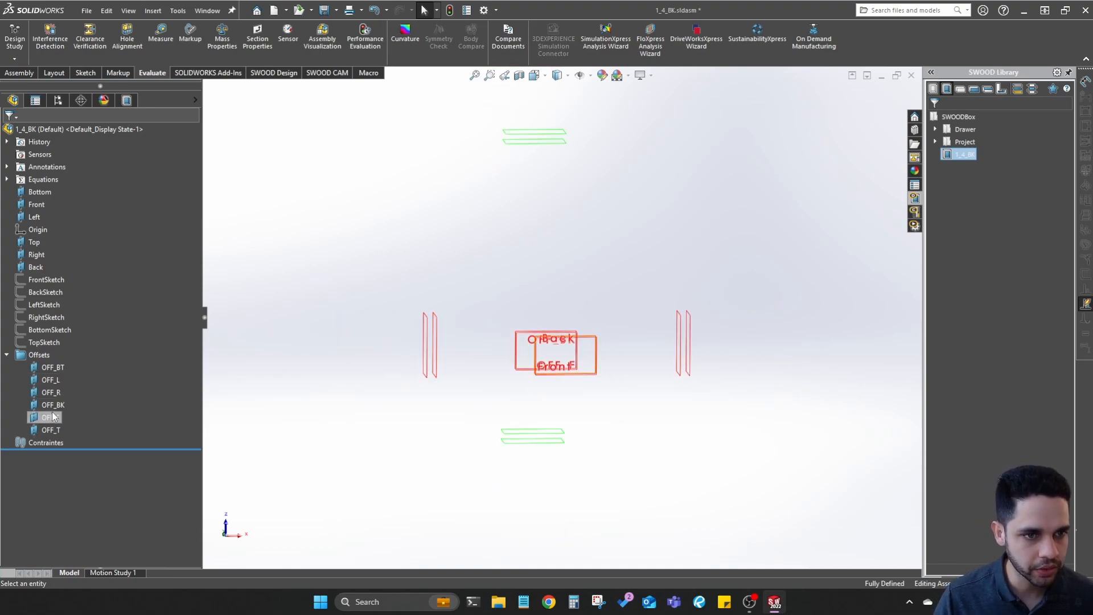
{"action": "right_click", "coordinate": [51, 393]}
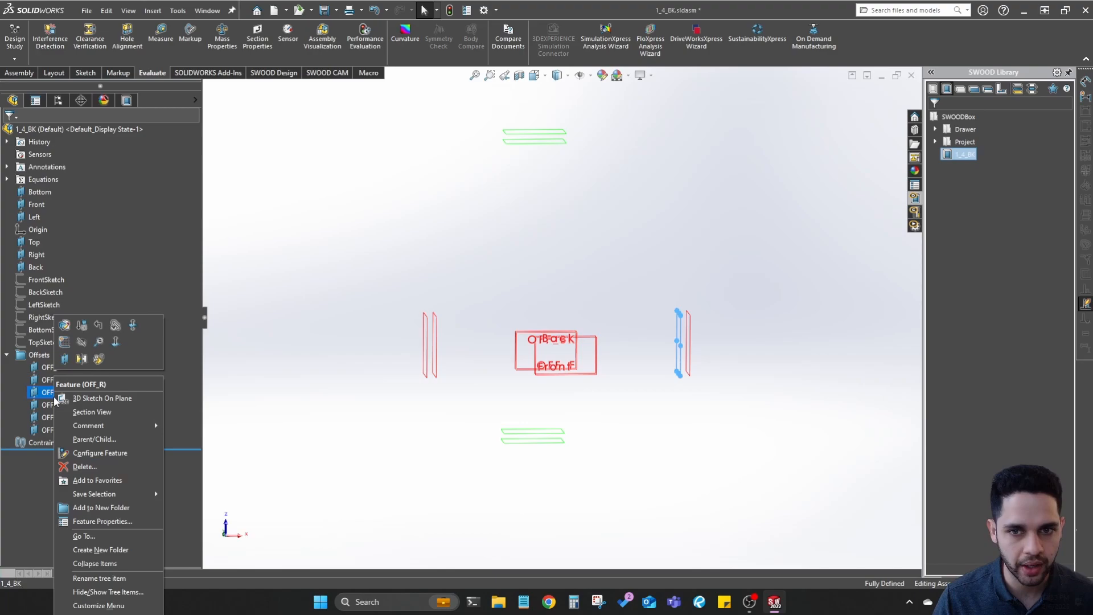
{"action": "left_click", "coordinate": [64, 341]}
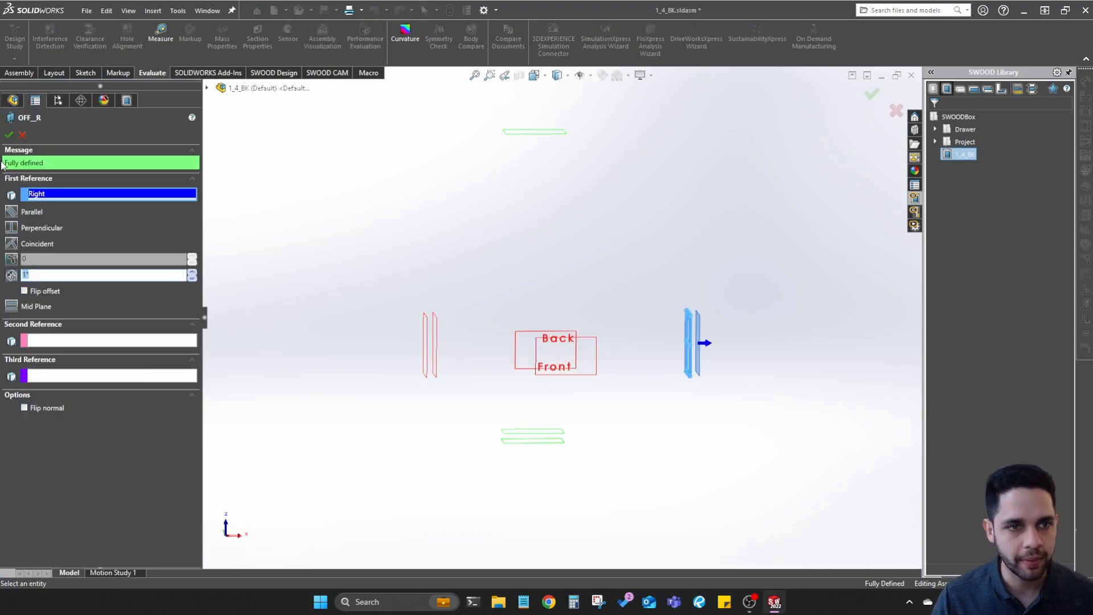
{"action": "left_click", "coordinate": [9, 135]}
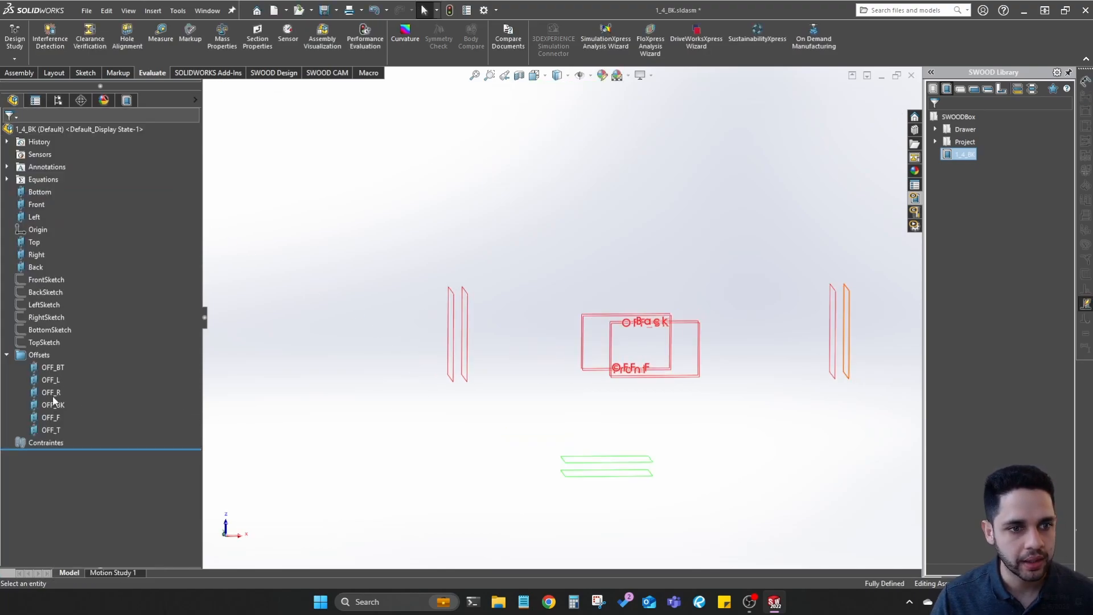
Flip the OFF_L plane's offset to the outer side of the Left plane
{"action": "right_click", "coordinate": [51, 380]}
{"action": "left_click", "coordinate": [63, 335]}
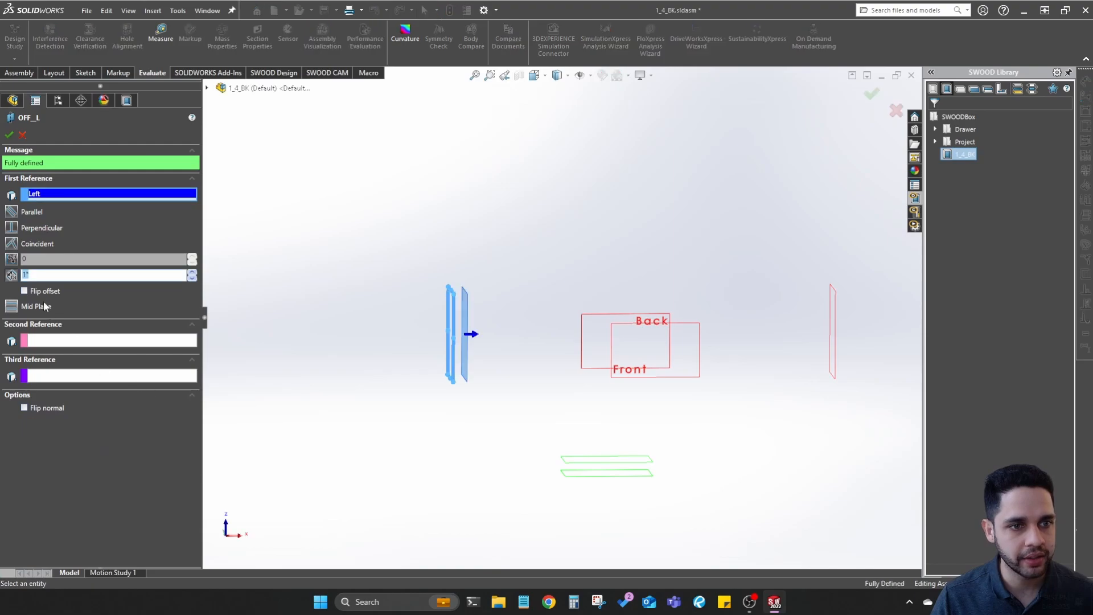
{"action": "left_click", "coordinate": [24, 291]}
{"action": "left_click", "coordinate": [9, 135]}
Flip the OFF_T plane's offset so that it lies above the Top plane
{"action": "scroll", "coordinate": [557, 248], "scroll_direction": "down", "scroll_amount": 6}
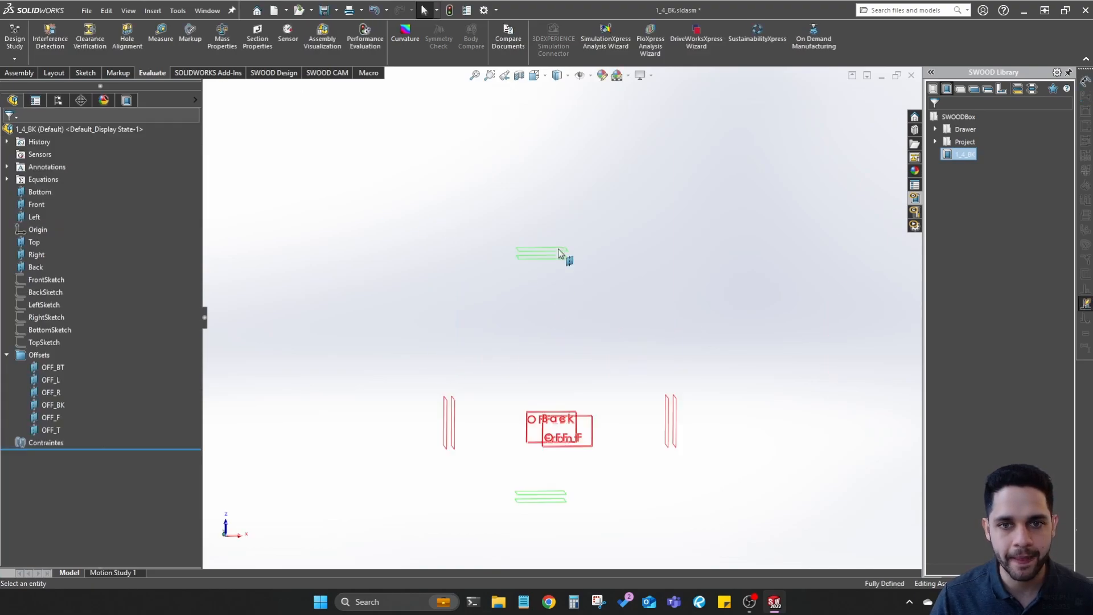
{"action": "left_click", "coordinate": [560, 272]}
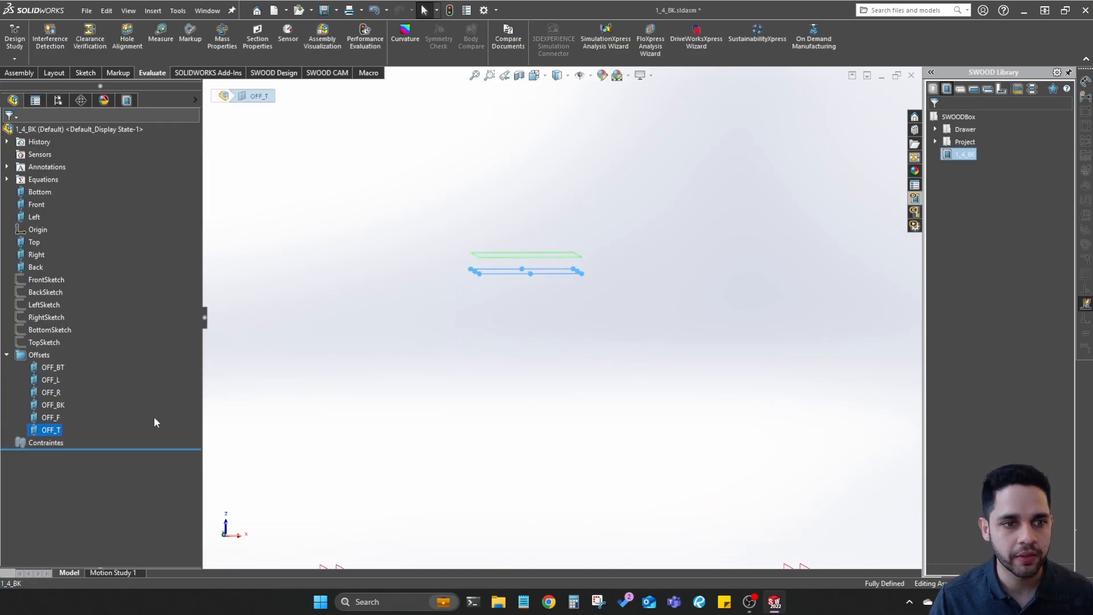
{"action": "right_click", "coordinate": [59, 431]}
{"action": "left_click", "coordinate": [68, 363]}
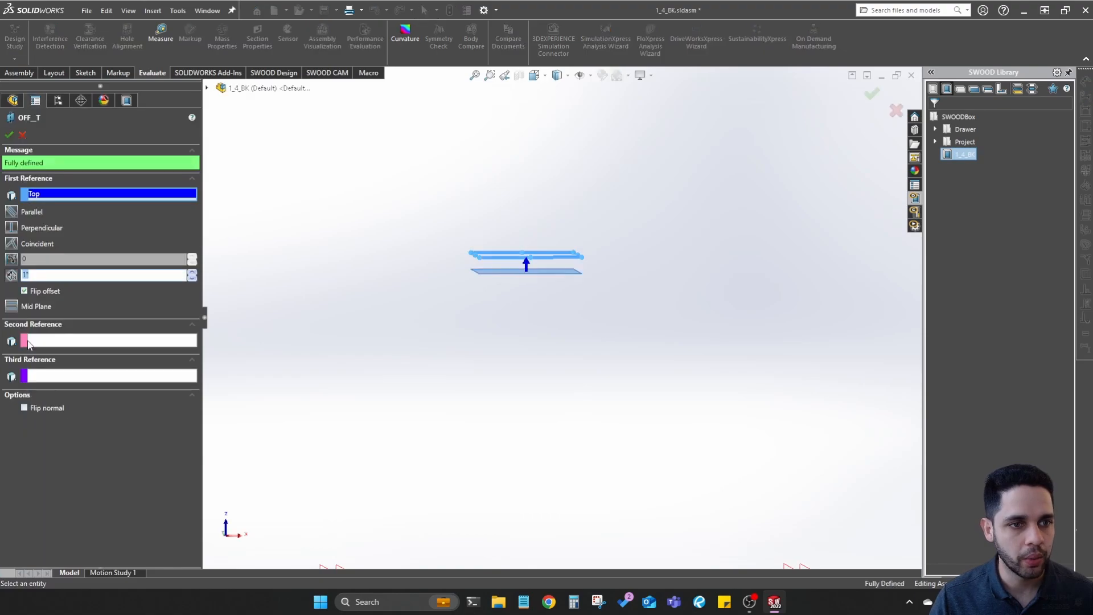
{"action": "left_click", "coordinate": [38, 292]}
{"action": "left_click", "coordinate": [9, 135]}
Examine the offset direction of OFF_BK against the Back plane and of OFF_F against the Front plane
{"action": "scroll", "coordinate": [581, 353], "scroll_direction": "up", "scroll_amount": 7}
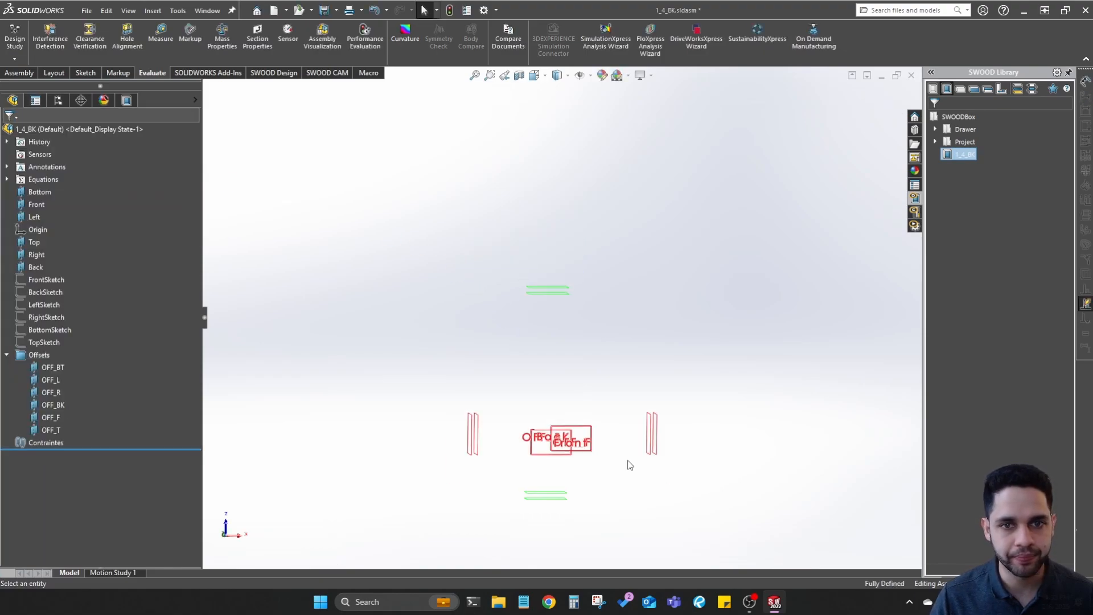
{"action": "scroll", "coordinate": [626, 459], "scroll_direction": "down", "scroll_amount": 2}
{"action": "middle_click_drag", "start_coordinate": [518, 338], "coordinate": [251, 313]}
{"action": "left_click", "coordinate": [445, 324]}
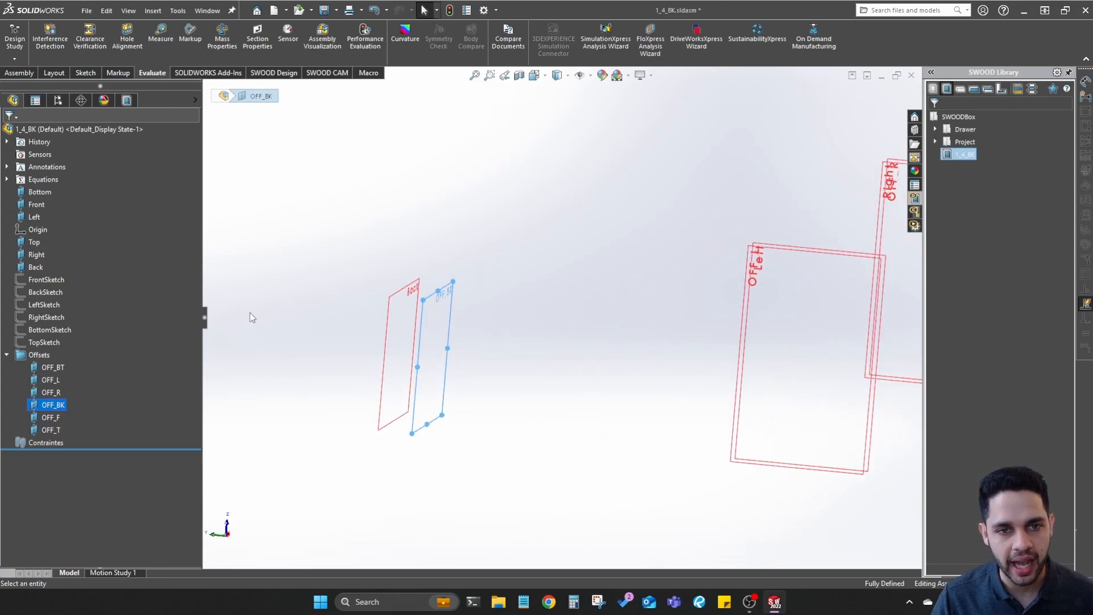
{"action": "middle_click_drag", "start_coordinate": [411, 321], "coordinate": [420, 201]}
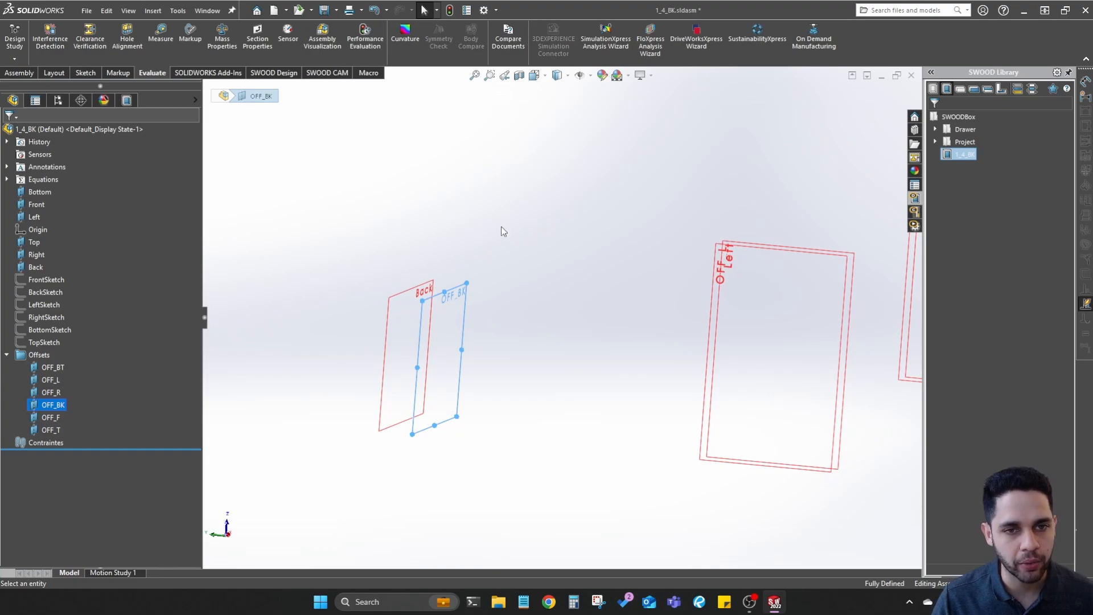
{"action": "middle_click_drag", "start_coordinate": [501, 231], "coordinate": [461, 248]}
{"action": "middle_click_drag", "start_coordinate": [504, 374], "coordinate": [531, 370]}
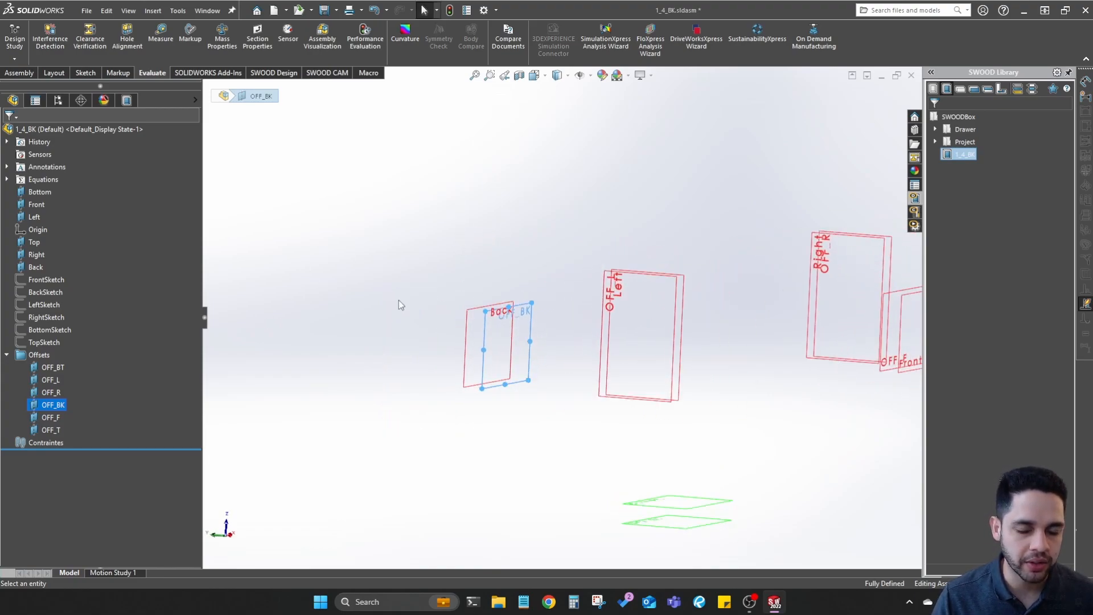
{"action": "scroll", "coordinate": [622, 320], "scroll_direction": "up", "scroll_amount": 8}
{"action": "middle_click_drag", "start_coordinate": [612, 350], "coordinate": [632, 308]}
{"action": "scroll", "coordinate": [580, 318], "scroll_direction": "down", "scroll_amount": 4}
{"action": "middle_click_drag", "start_coordinate": [632, 307], "coordinate": [648, 279], "text": "ctrl"}
{"action": "left_click", "coordinate": [651, 346]}
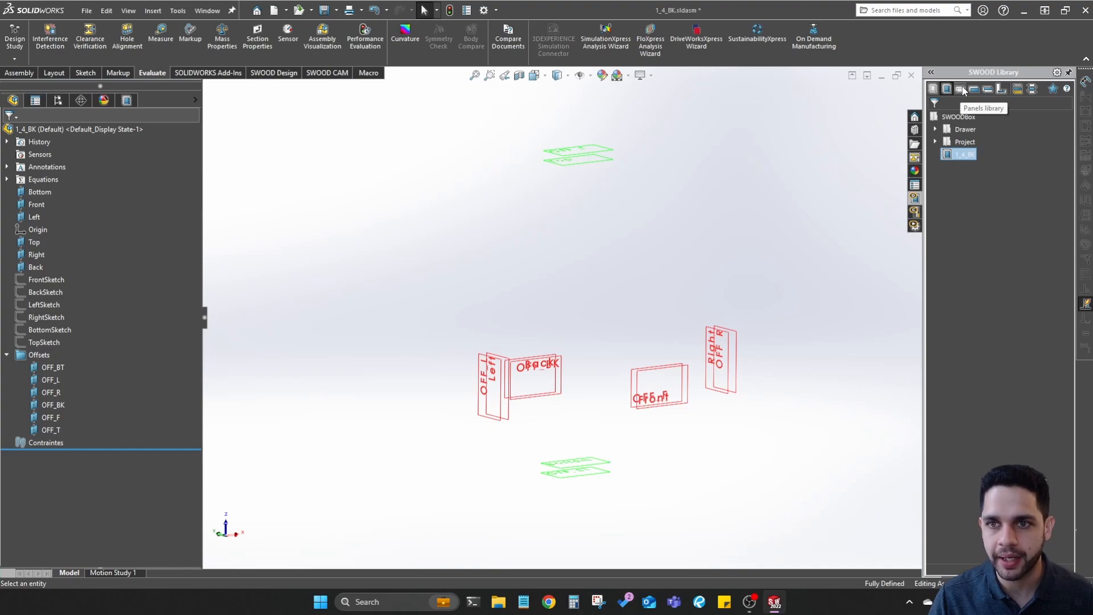
Insert a new Back panel into the box as a copy of the 1_4 MDF library panel
{"action": "left_click", "coordinate": [961, 90]}
{"action": "left_click", "coordinate": [935, 130]}
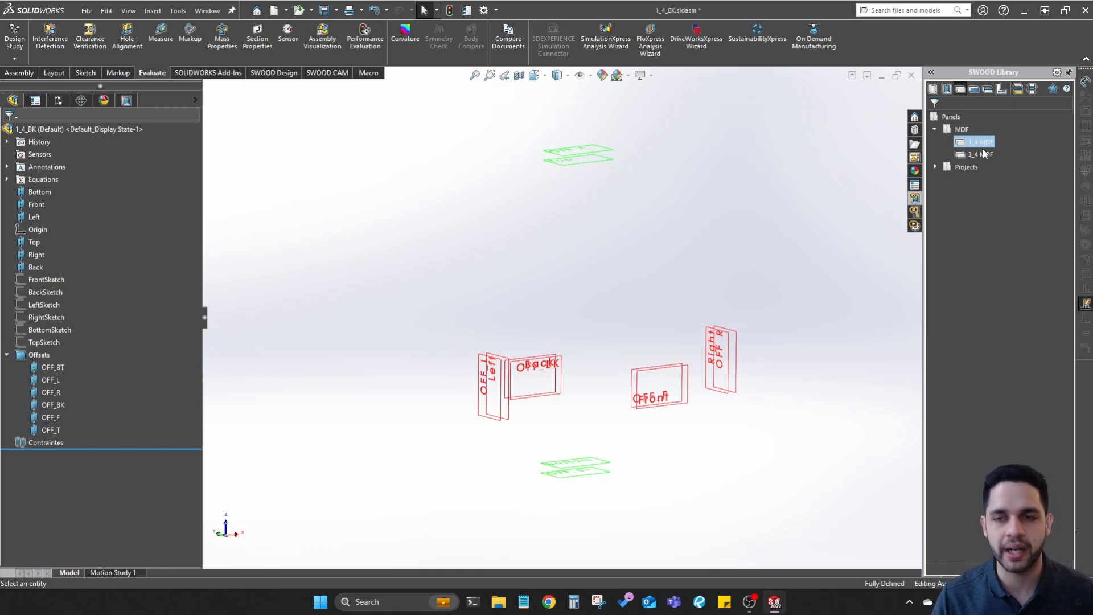
{"action": "right_click", "coordinate": [989, 143]}
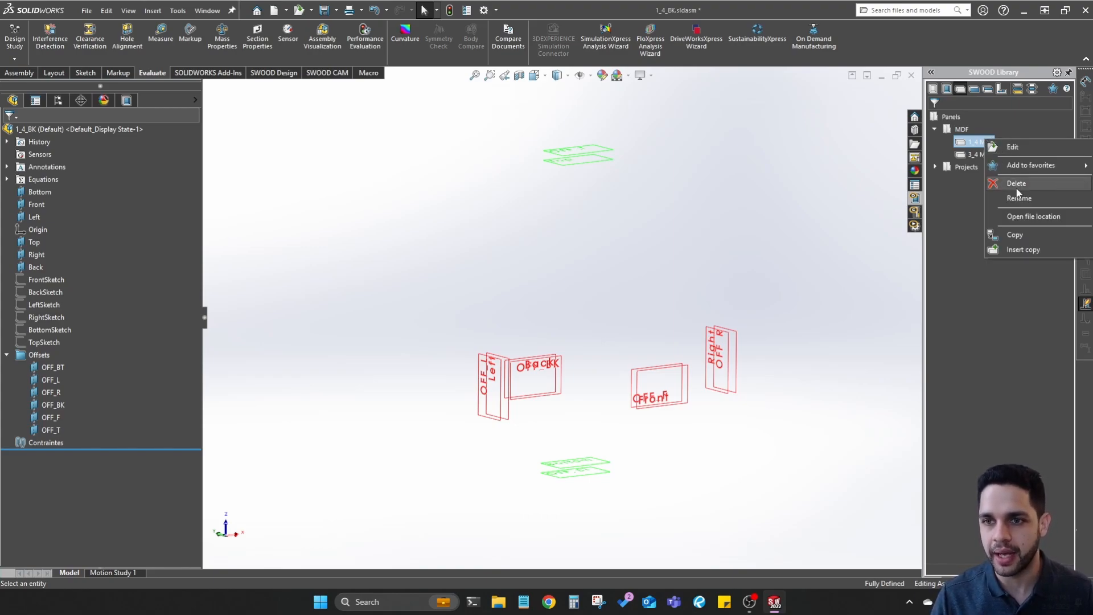
{"action": "left_click", "coordinate": [1032, 249]}
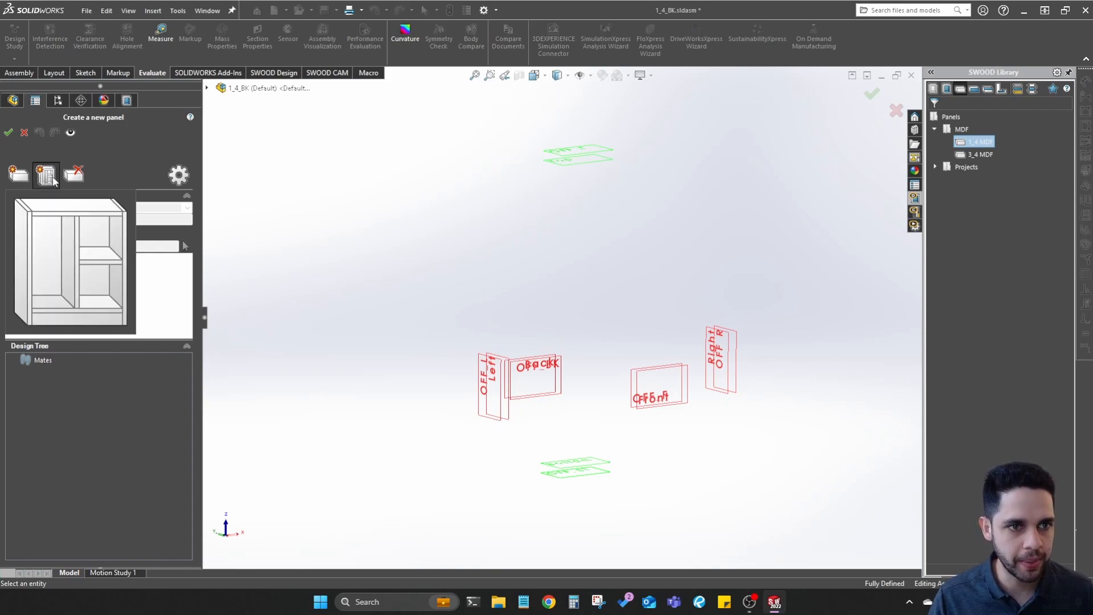
{"action": "left_click", "coordinate": [52, 246]}
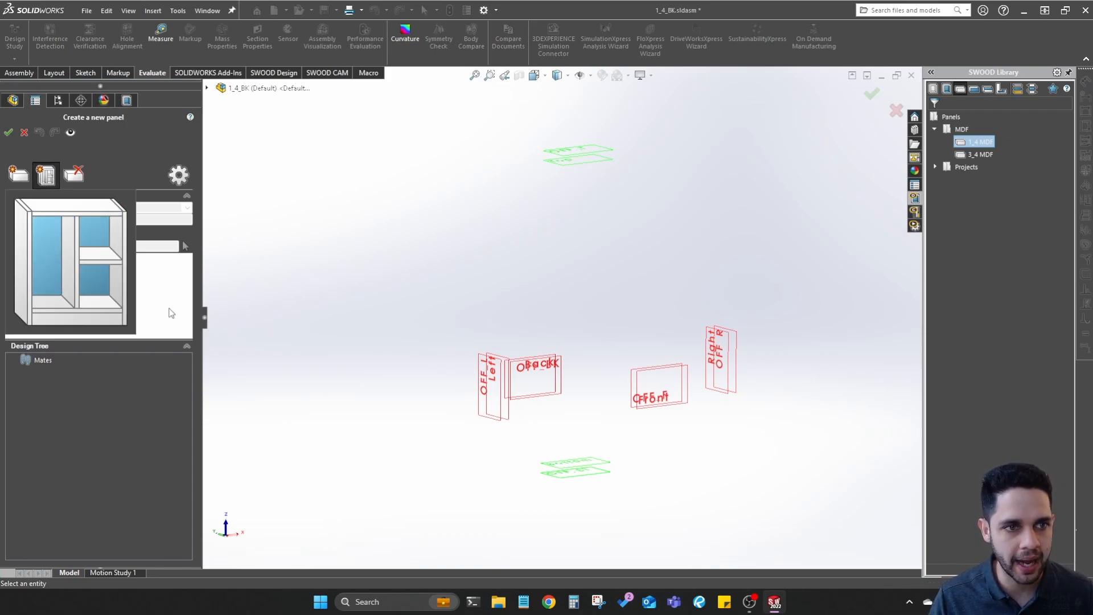
{"action": "mouse_move", "coordinate": [556, 273]}
{"action": "middle_mouse_down"}
{"action": "mouse_move", "coordinate": [610, 258]}
{"action": "mouse_move", "coordinate": [573, 274]}
{"action": "middle_mouse_up"}
{"action": "scroll", "coordinate": [573, 273], "scroll_direction": "down", "scroll_amount": 1}
{"action": "scroll", "coordinate": [501, 180], "scroll_direction": "down", "scroll_amount": 1}
{"action": "middle_click_drag", "start_coordinate": [501, 179], "coordinate": [520, 383]}
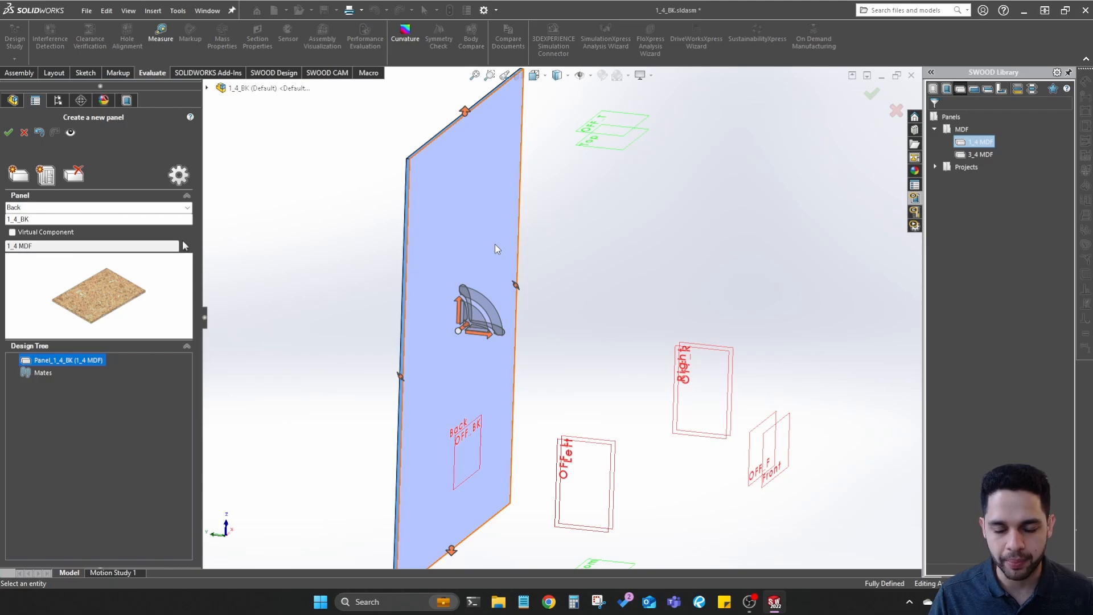
Attach the top edge of the new back panel to the OFF_T plane
{"action": "middle_click_drag", "start_coordinate": [494, 243], "coordinate": [516, 295]}
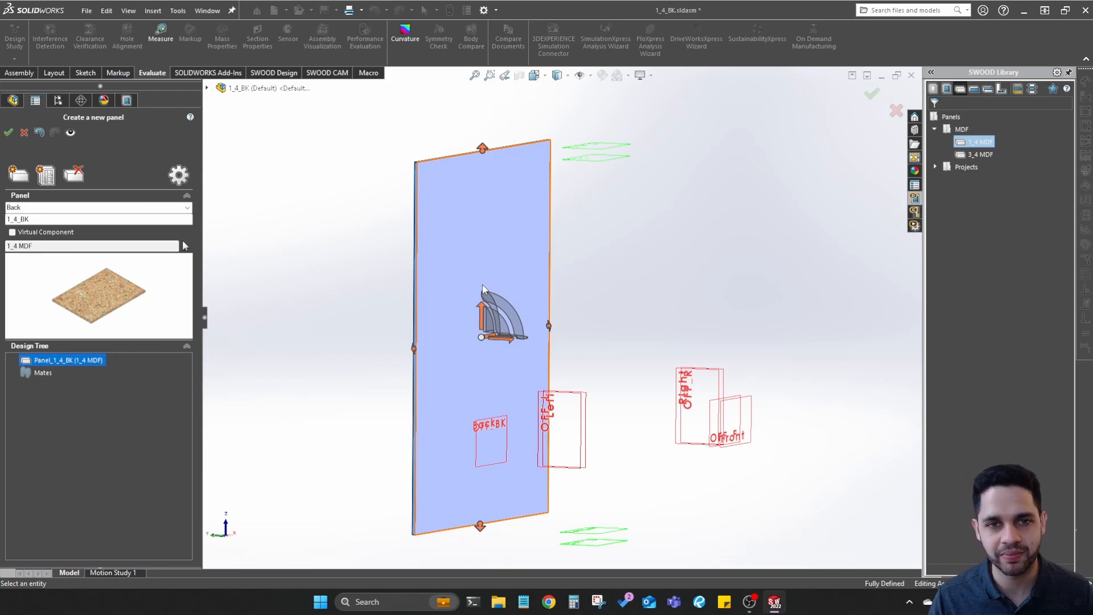
{"action": "middle_click_drag", "start_coordinate": [492, 286], "coordinate": [480, 152]}
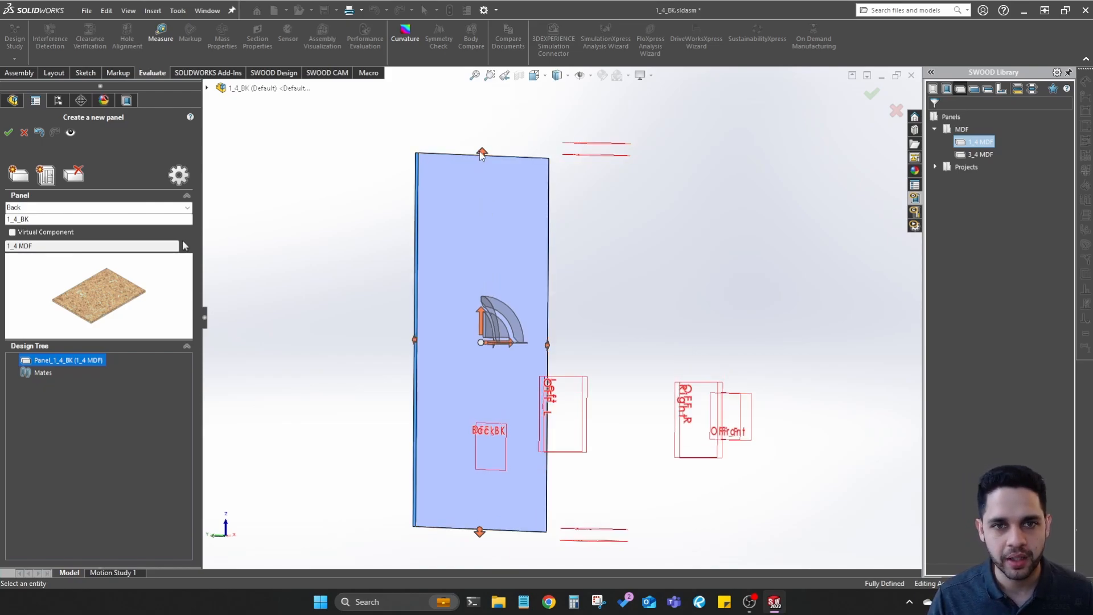
{"action": "mouse_move", "coordinate": [609, 161]}
{"action": "middle_mouse_down"}
{"action": "mouse_move", "coordinate": [592, 168]}
{"action": "mouse_move", "coordinate": [596, 159]}
{"action": "middle_mouse_up"}
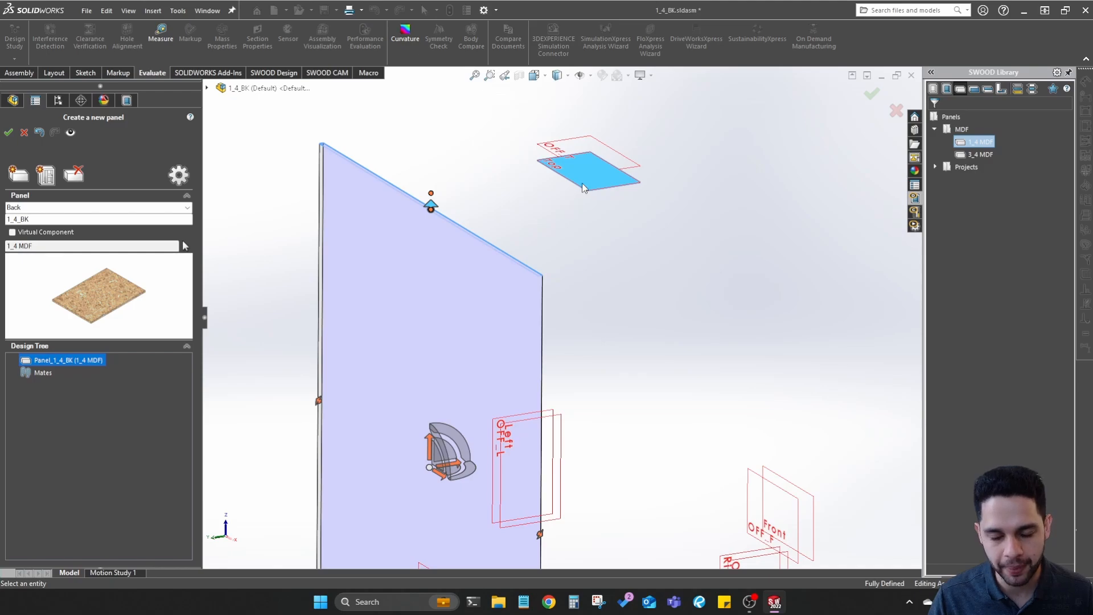
{"action": "left_click", "coordinate": [588, 142]}
{"action": "middle_click_drag", "start_coordinate": [588, 143], "coordinate": [661, 375]}
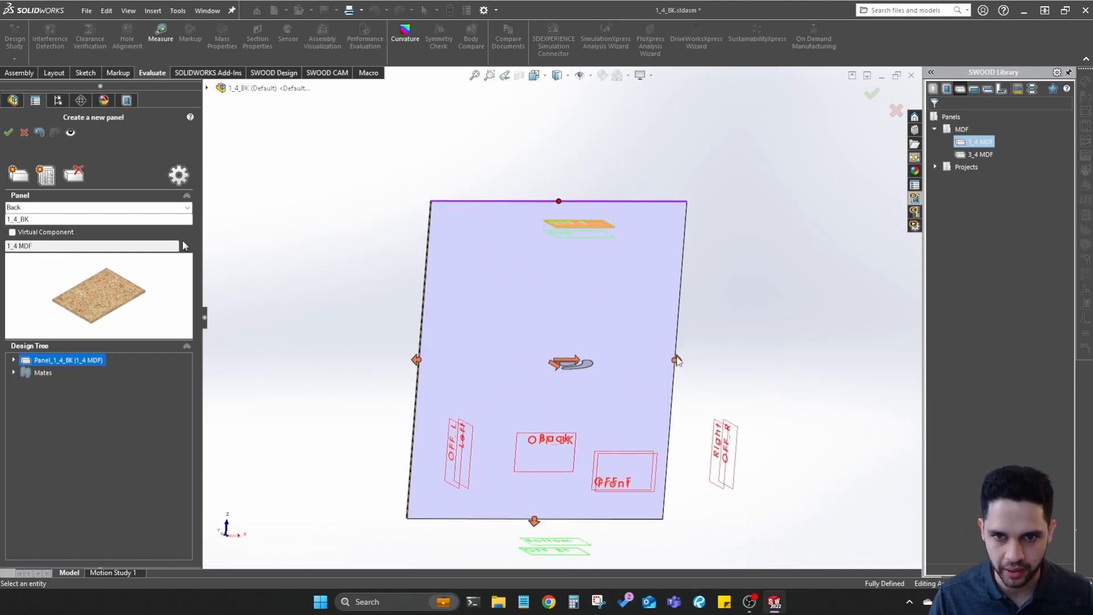
Attach the new back panel's right, bottom and left edges to the OFF_R, OFF_BT and OFF_L planes
{"action": "left_click", "coordinate": [677, 360]}
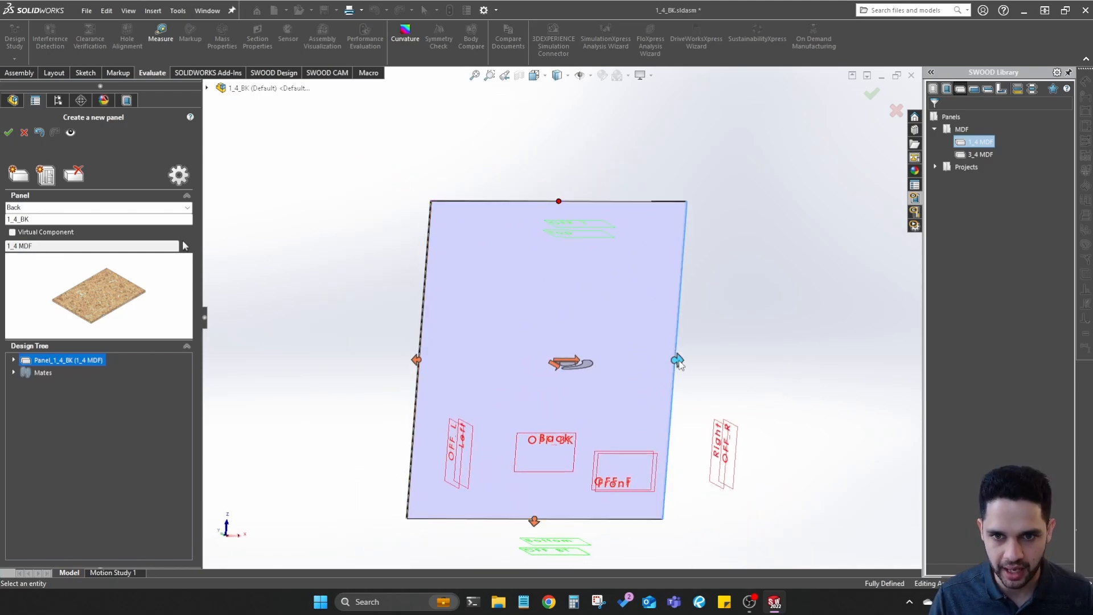
{"action": "left_click", "coordinate": [722, 446]}
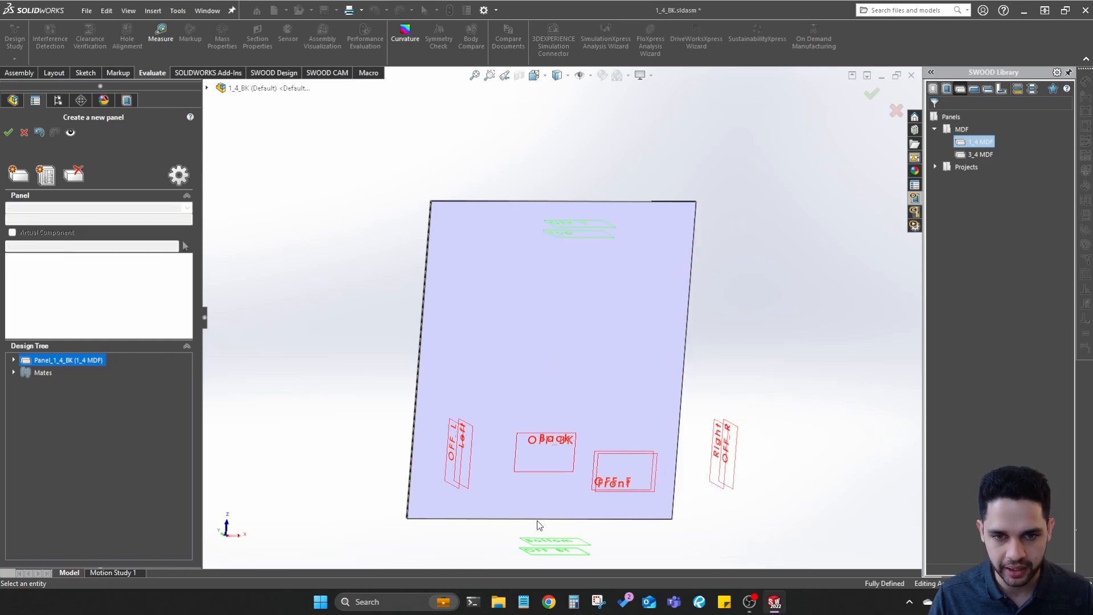
{"action": "left_click", "coordinate": [538, 521]}
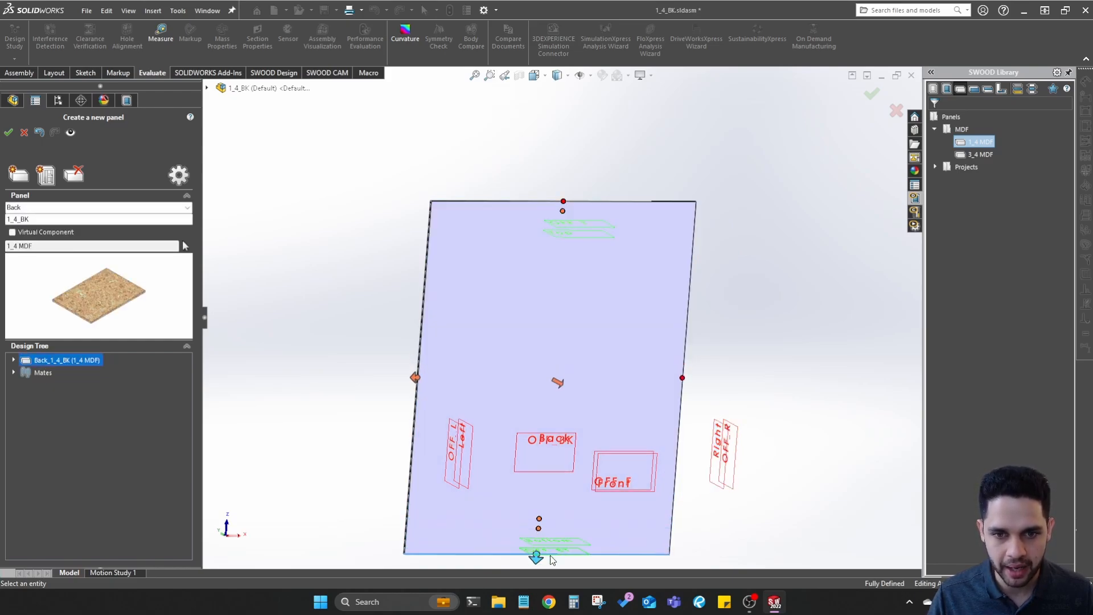
{"action": "left_click", "coordinate": [554, 546]}
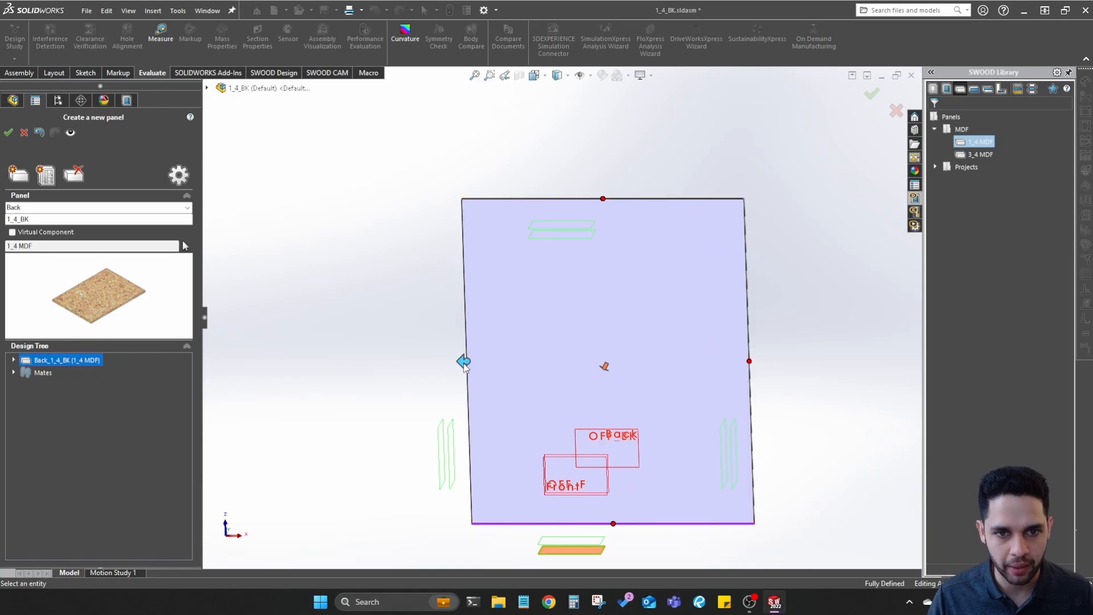
{"action": "left_click", "coordinate": [463, 362]}
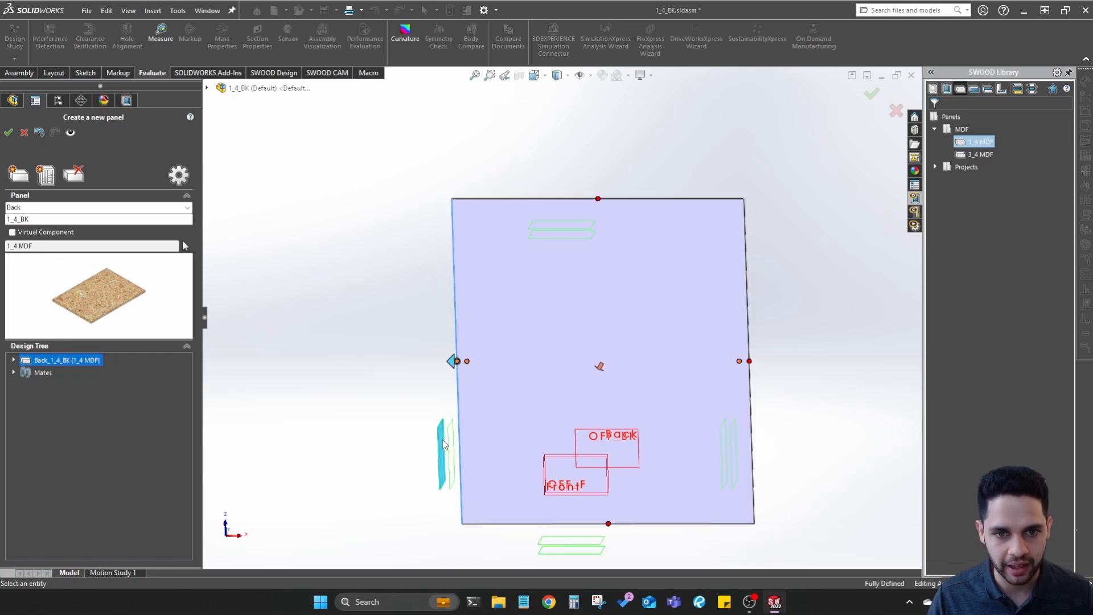
{"action": "left_click", "coordinate": [440, 440]}
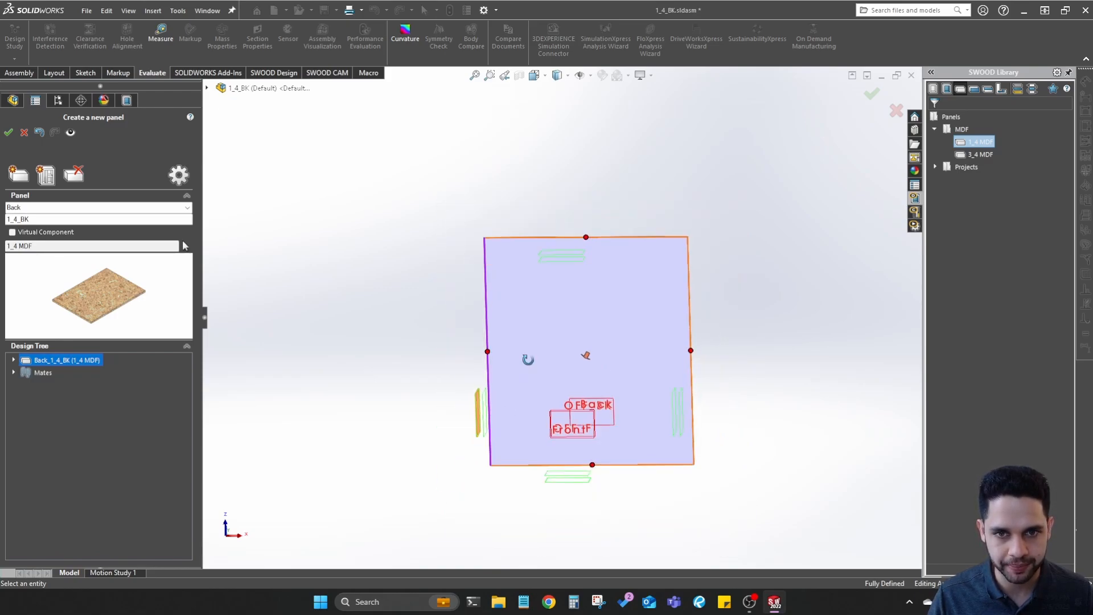
Constrain the back panel's face to the OFF_BK plane
{"action": "middle_click_drag", "start_coordinate": [528, 360], "coordinate": [599, 316]}
{"action": "scroll", "coordinate": [532, 393], "scroll_direction": "down", "scroll_amount": 3}
{"action": "scroll", "coordinate": [528, 392], "scroll_direction": "down", "scroll_amount": 2}
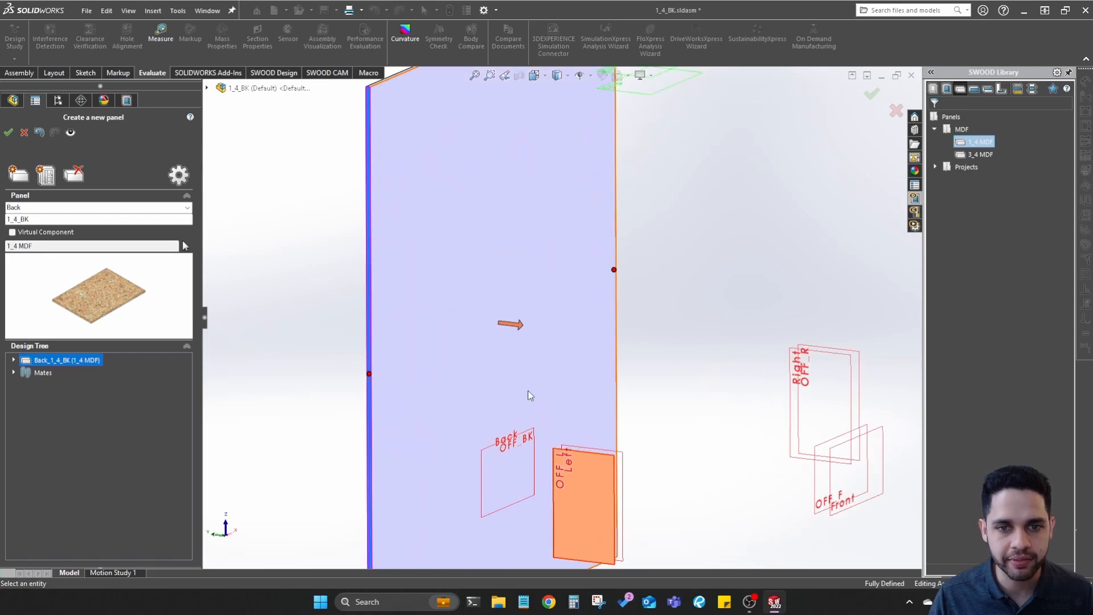
{"action": "scroll", "coordinate": [544, 388], "scroll_direction": "up", "scroll_amount": 3}
{"action": "middle_click_drag", "start_coordinate": [549, 386], "coordinate": [526, 479]}
{"action": "scroll", "coordinate": [531, 401], "scroll_direction": "down", "scroll_amount": 3}
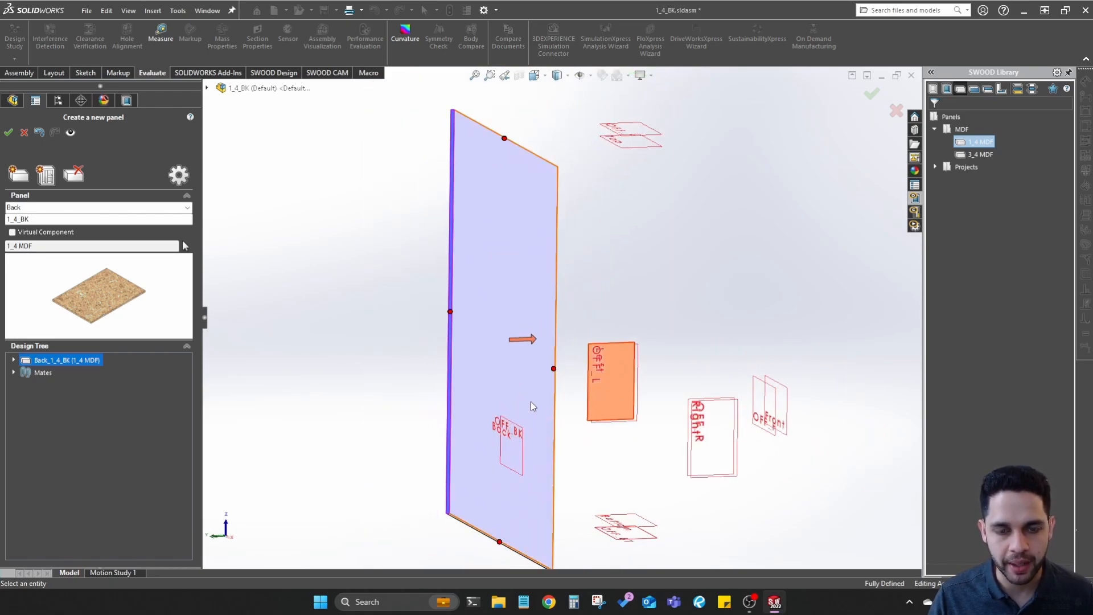
{"action": "mouse_move", "coordinate": [530, 401]}
{"action": "middle_mouse_down"}
{"action": "mouse_move", "coordinate": [525, 412]}
{"action": "mouse_move", "coordinate": [557, 374]}
{"action": "mouse_move", "coordinate": [532, 397]}
{"action": "middle_mouse_up"}
{"action": "scroll", "coordinate": [527, 409], "scroll_direction": "down", "scroll_amount": 5}
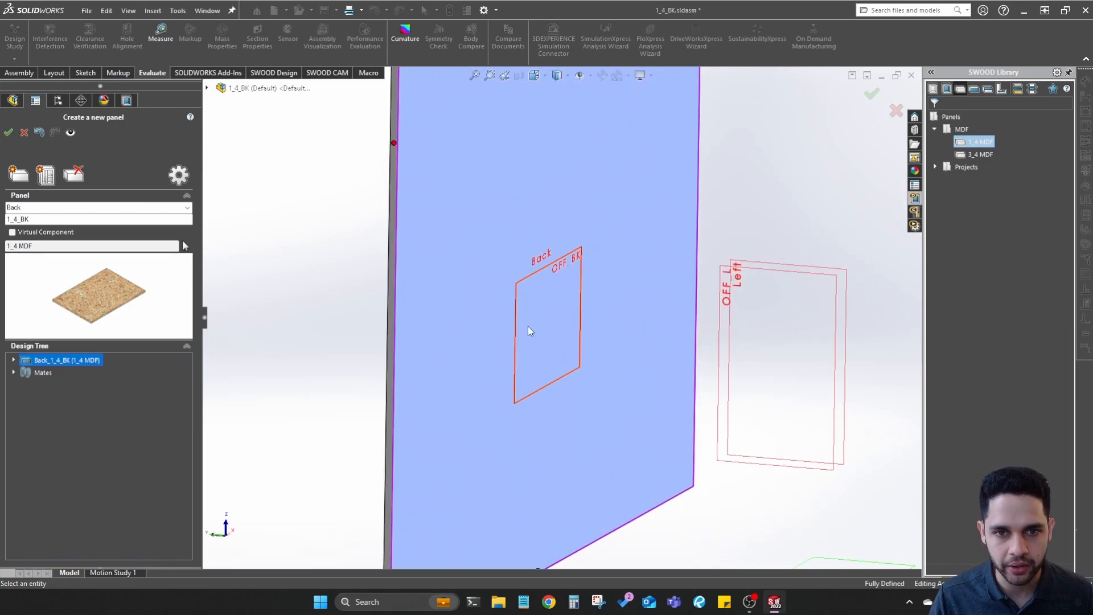
Create the constrained back panel and accept its generated panel, equations and mates
{"action": "middle_click_drag", "start_coordinate": [527, 331], "coordinate": [558, 183]}
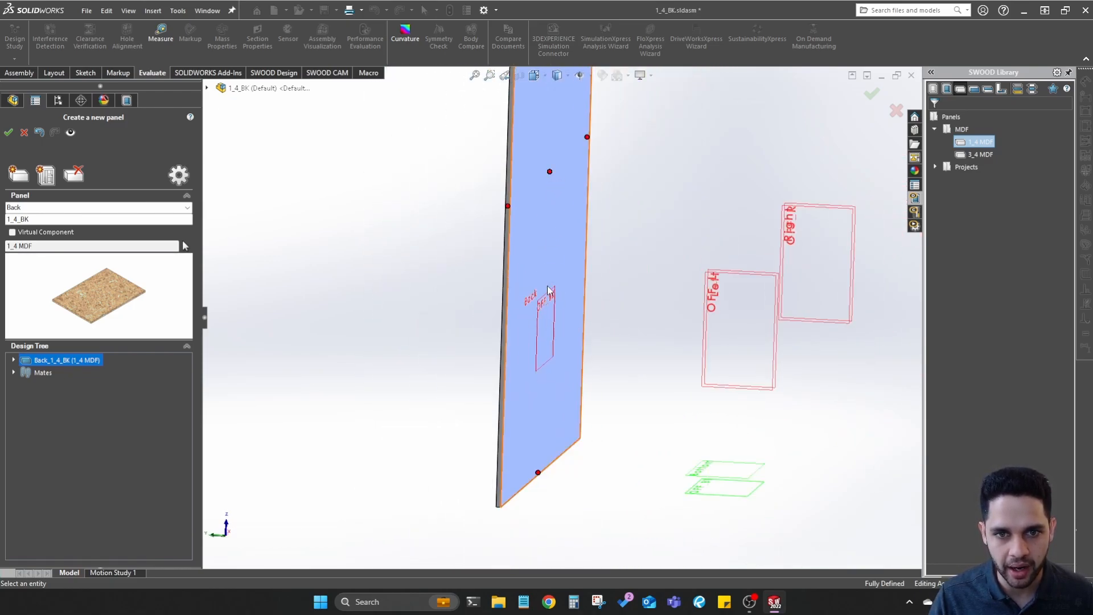
{"action": "scroll", "coordinate": [537, 315], "scroll_direction": "up", "scroll_amount": 4}
{"action": "middle_click_drag", "start_coordinate": [581, 340], "coordinate": [528, 316]}
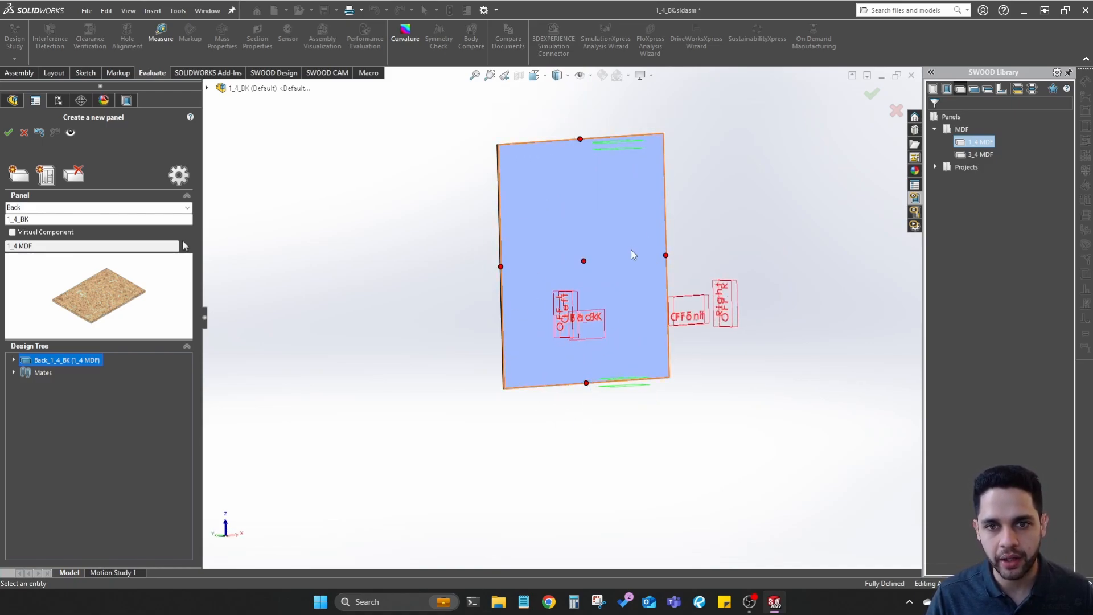
{"action": "middle_click_drag", "start_coordinate": [613, 272], "coordinate": [642, 256]}
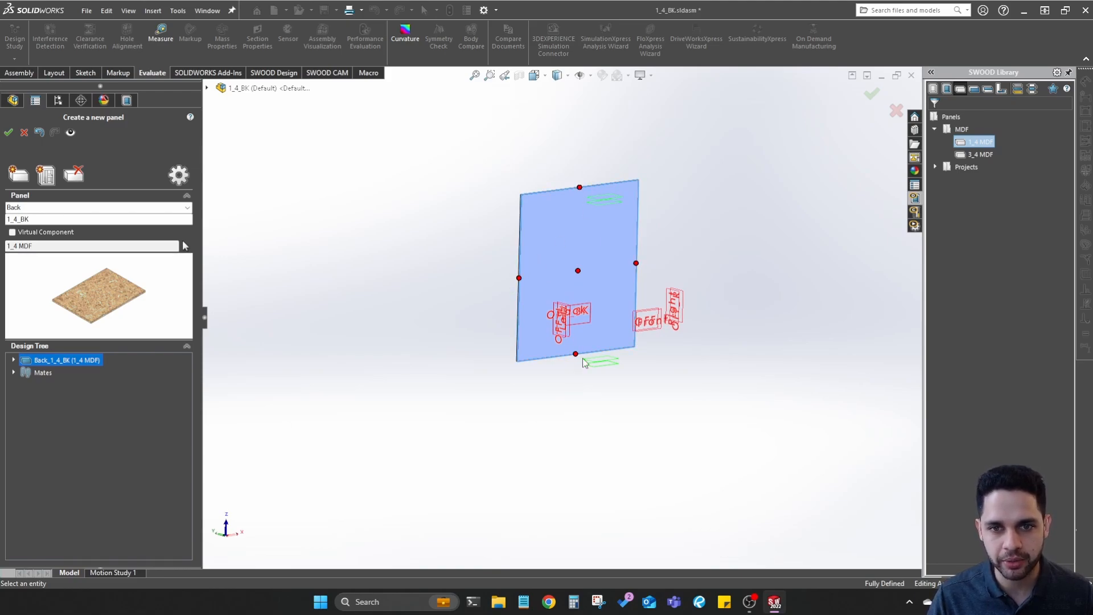
{"action": "left_click", "coordinate": [872, 94]}
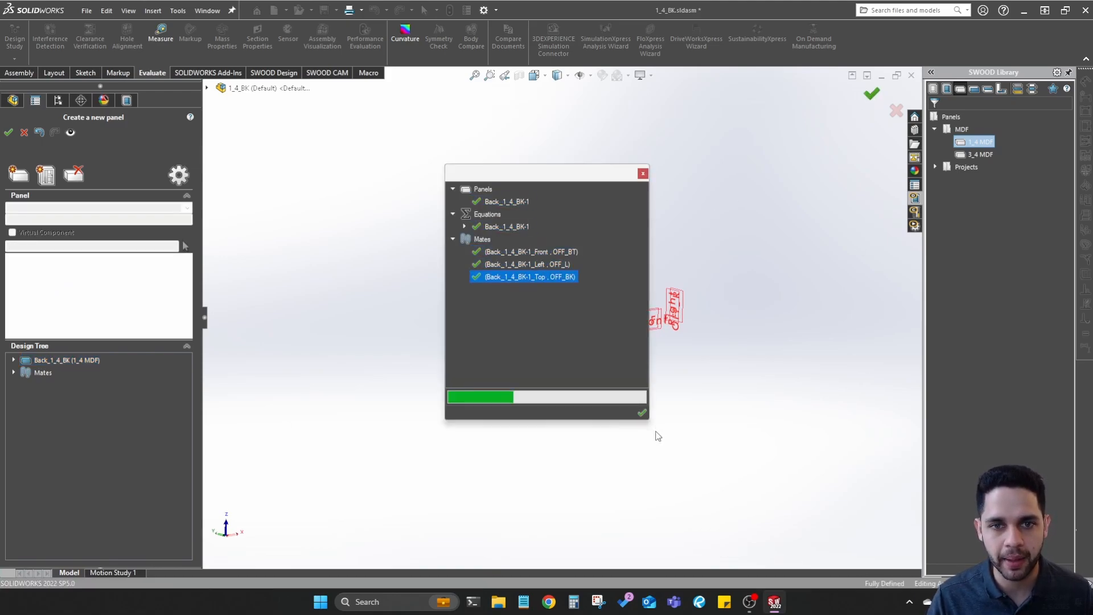
{"action": "left_click", "coordinate": [642, 413]}
{"action": "scroll", "coordinate": [566, 264], "scroll_direction": "down", "scroll_amount": 6}
{"action": "middle_click_drag", "start_coordinate": [565, 265], "coordinate": [576, 354]}
Review the offset parameters of the SWOODBox from Offset Back to Offset Top, checking the plane dimension each one drives
{"action": "double_click", "coordinate": [121, 129]}
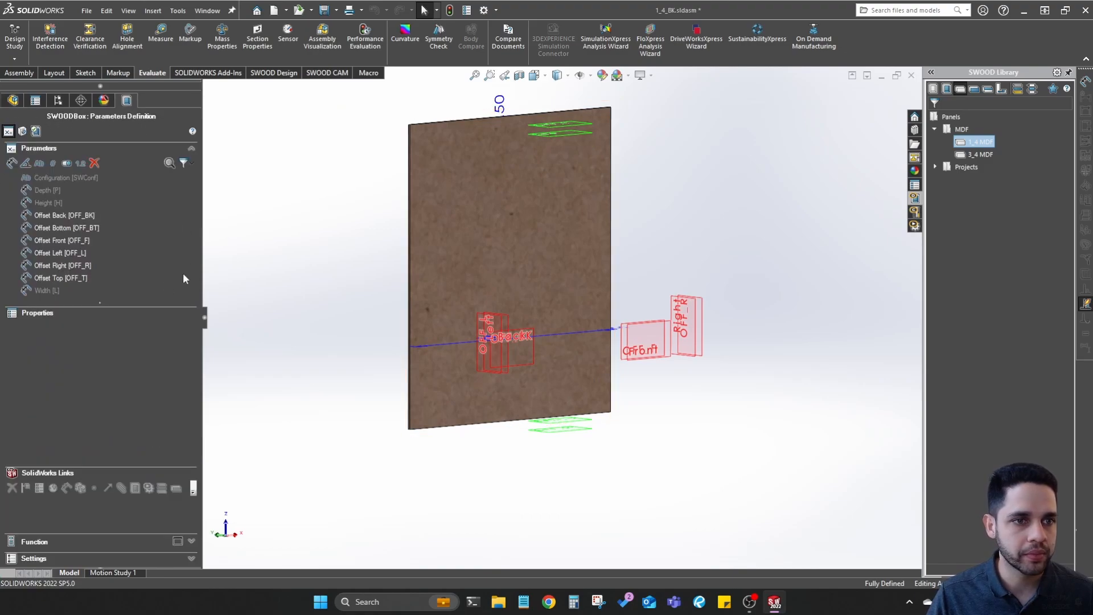
{"action": "left_click", "coordinate": [76, 216]}
{"action": "left_click", "coordinate": [77, 227]}
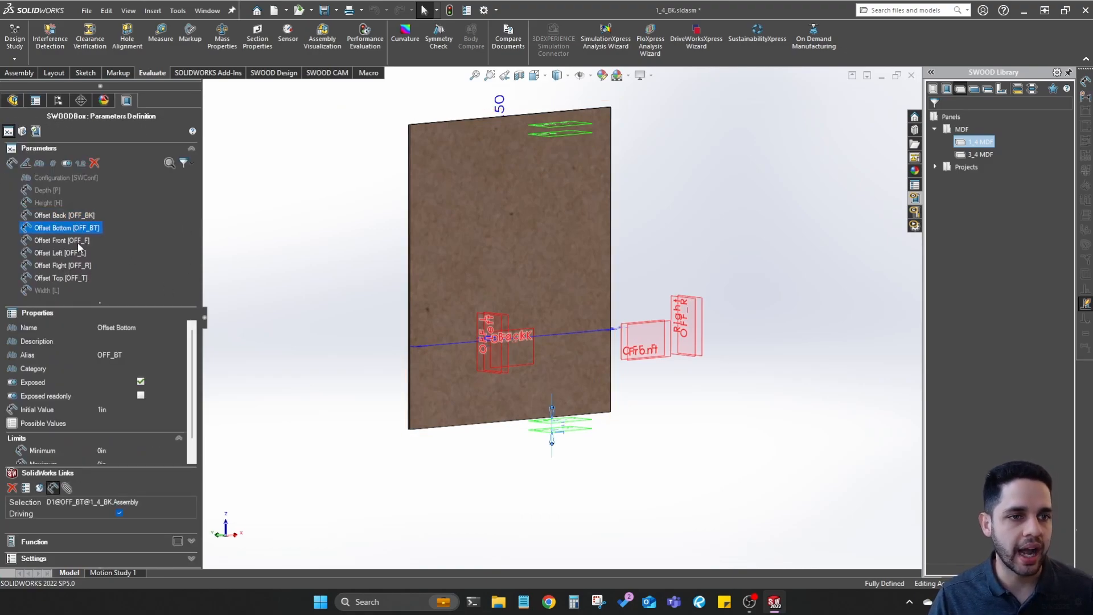
{"action": "left_click", "coordinate": [77, 241]}
{"action": "left_click", "coordinate": [77, 253]}
{"action": "left_click", "coordinate": [77, 265]}
{"action": "left_click", "coordinate": [76, 278]}
Examine the back panel's edges against the offset planes in a straight-on view, along with Offset Top's initial value
{"action": "middle_click_drag", "start_coordinate": [311, 285], "coordinate": [387, 280]}
{"action": "key", "text": "ctrl+8"}
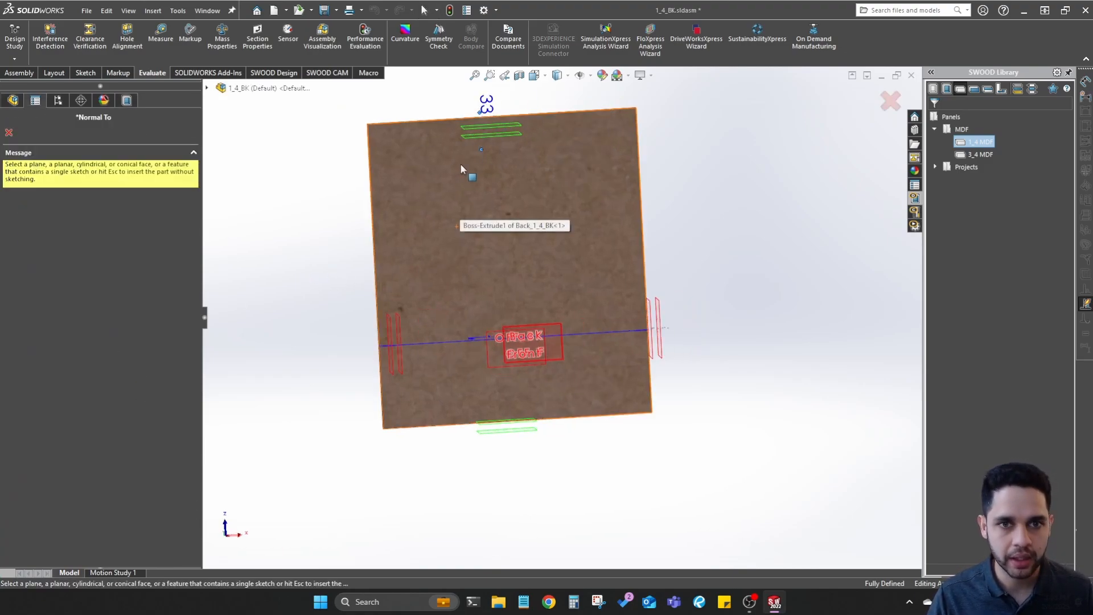
{"action": "left_click", "coordinate": [10, 134]}
{"action": "key", "text": "ctrl+6"}
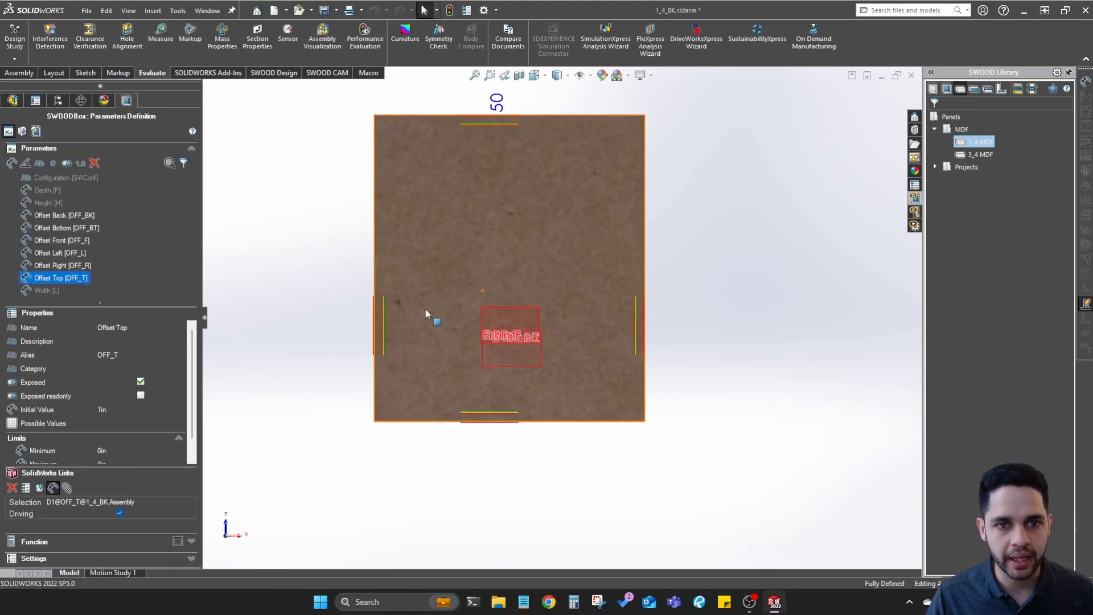
{"action": "scroll", "coordinate": [402, 322], "scroll_direction": "down", "scroll_amount": 3}
{"action": "scroll", "coordinate": [402, 322], "scroll_direction": "up", "scroll_amount": 2}
{"action": "middle_click_drag", "start_coordinate": [565, 279], "coordinate": [504, 302], "text": "ctrl"}
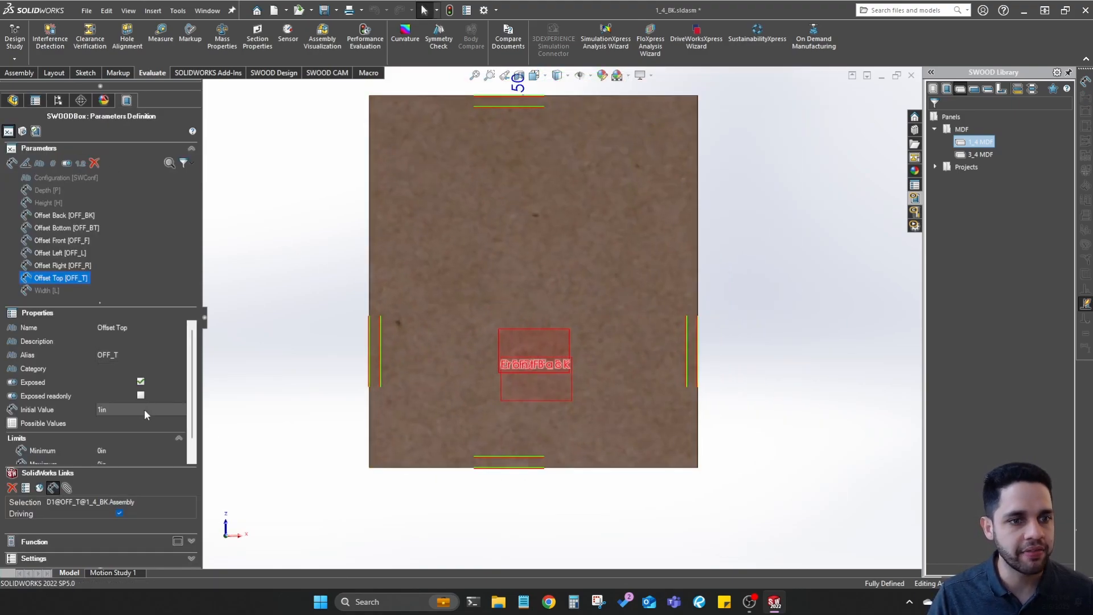
{"action": "scroll", "coordinate": [513, 342], "scroll_direction": "up", "scroll_amount": 2}
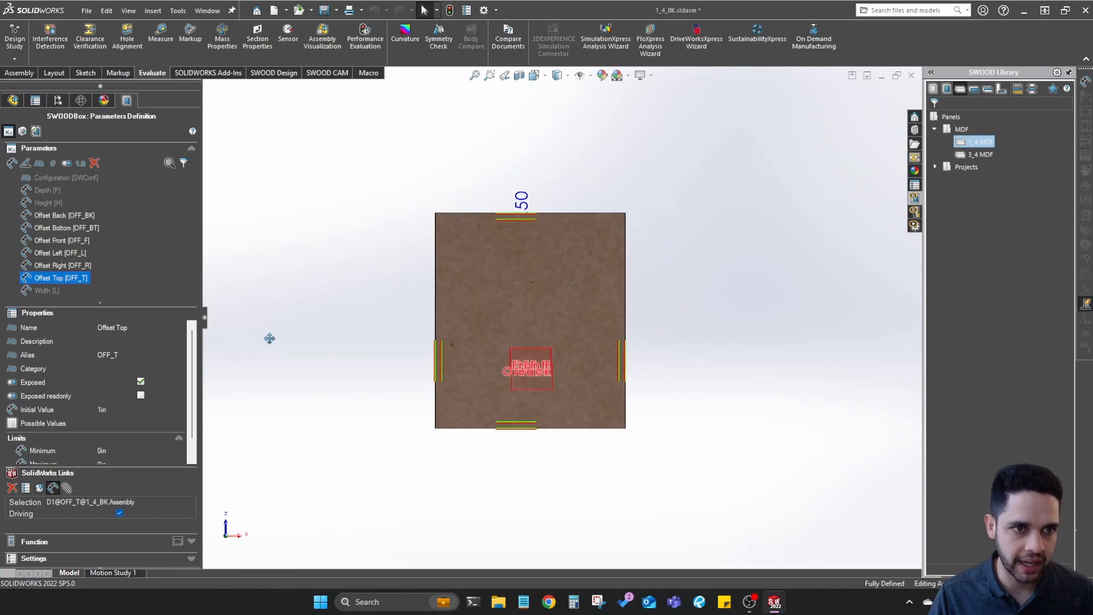
{"action": "scroll", "coordinate": [512, 256], "scroll_direction": "down", "scroll_amount": 4}
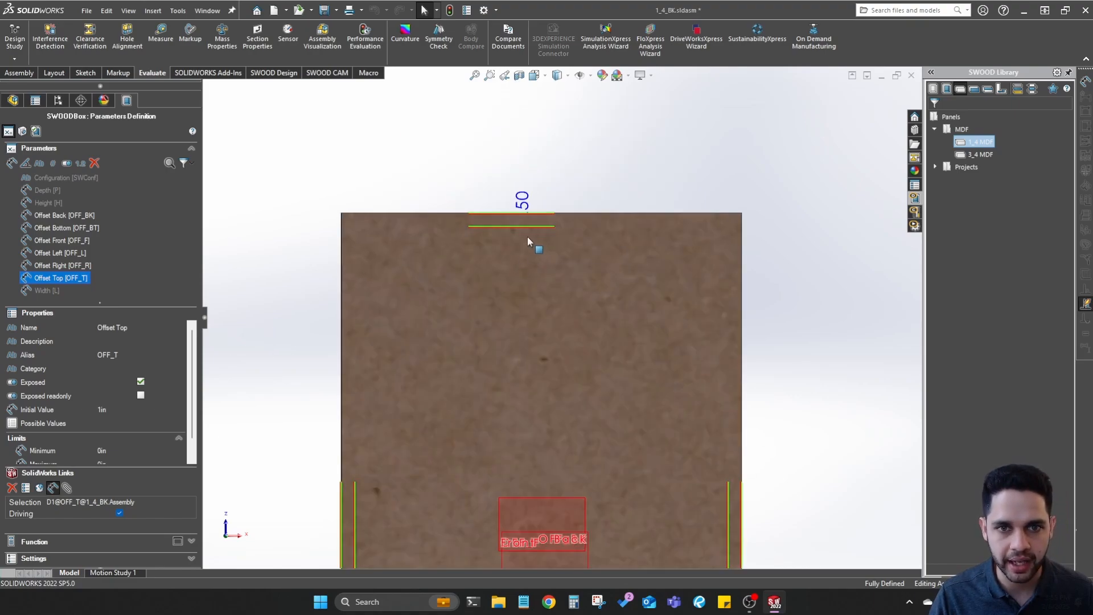
{"action": "left_click", "coordinate": [151, 409]}
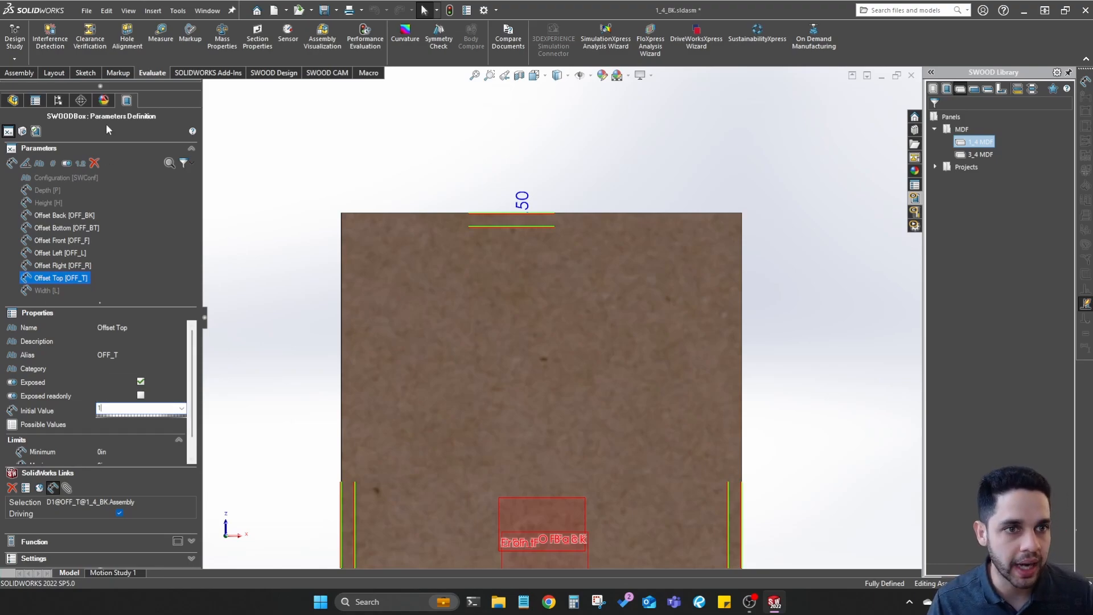
Test the SWOODBox with Offset Top set to 5 in and rebuild it
{"action": "left_click", "coordinate": [36, 131]}
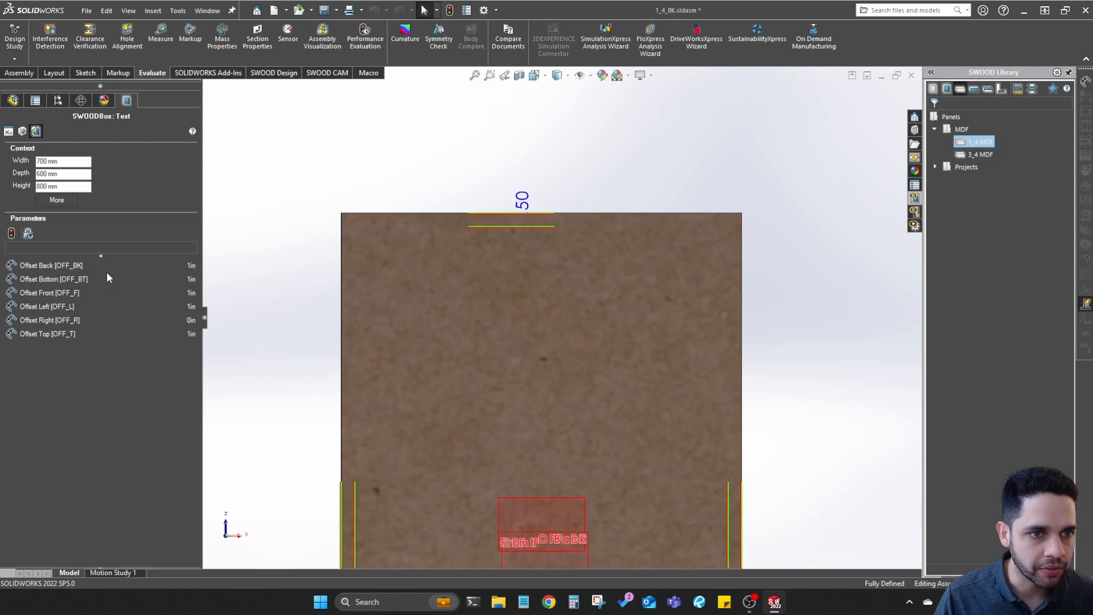
{"action": "left_click", "coordinate": [96, 335]}
{"action": "left_click", "coordinate": [191, 336]}
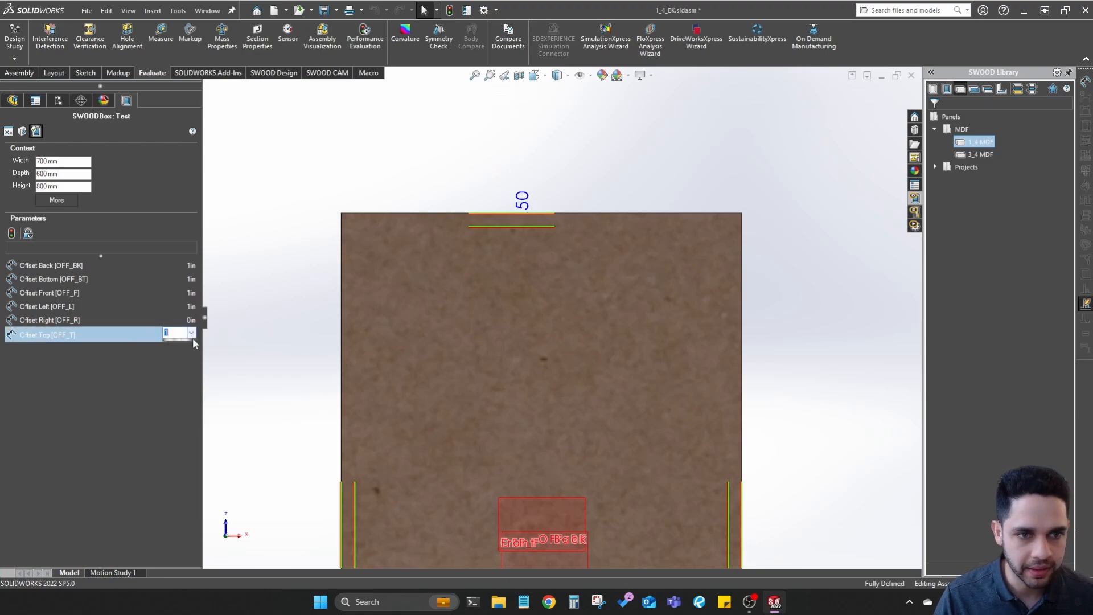
{"action": "type", "text": "5"}
{"action": "key", "text": "Return"}
{"action": "left_click", "coordinate": [11, 233]}
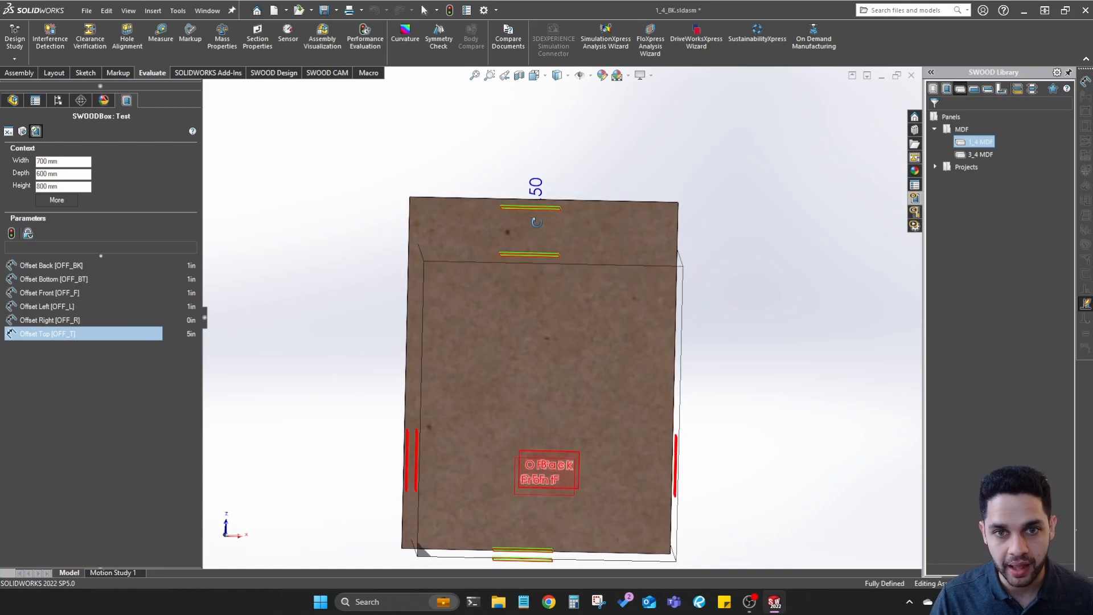
{"action": "middle_click_drag", "start_coordinate": [541, 179], "coordinate": [678, 451]}
Set Offset Right to 1 in in the box test and rebuild it
{"action": "left_click", "coordinate": [147, 307]}
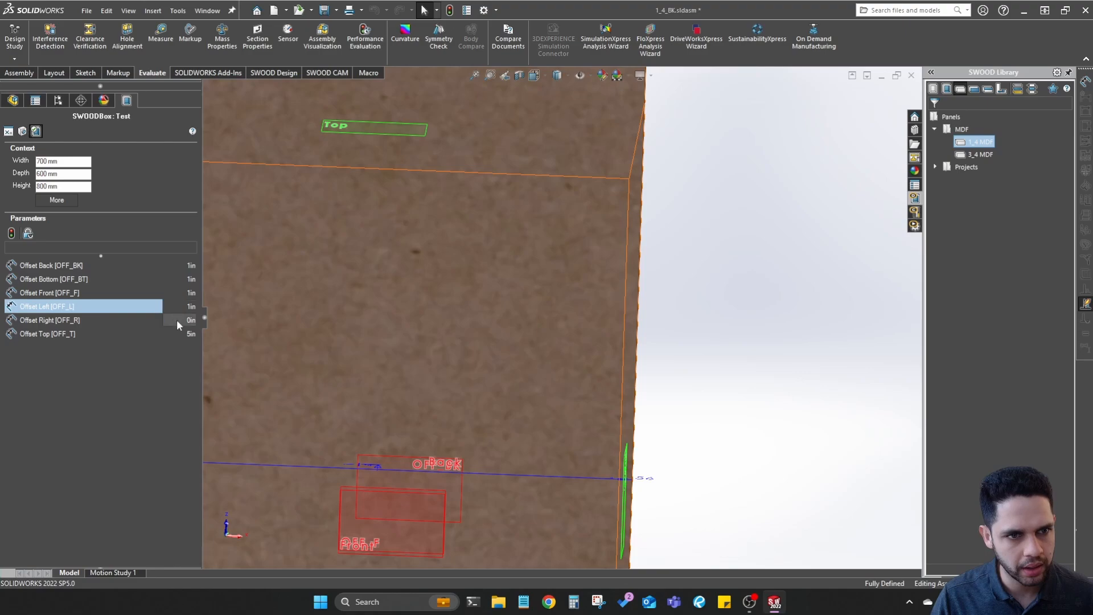
{"action": "left_click", "coordinate": [176, 320]}
{"action": "type", "text": "1"}
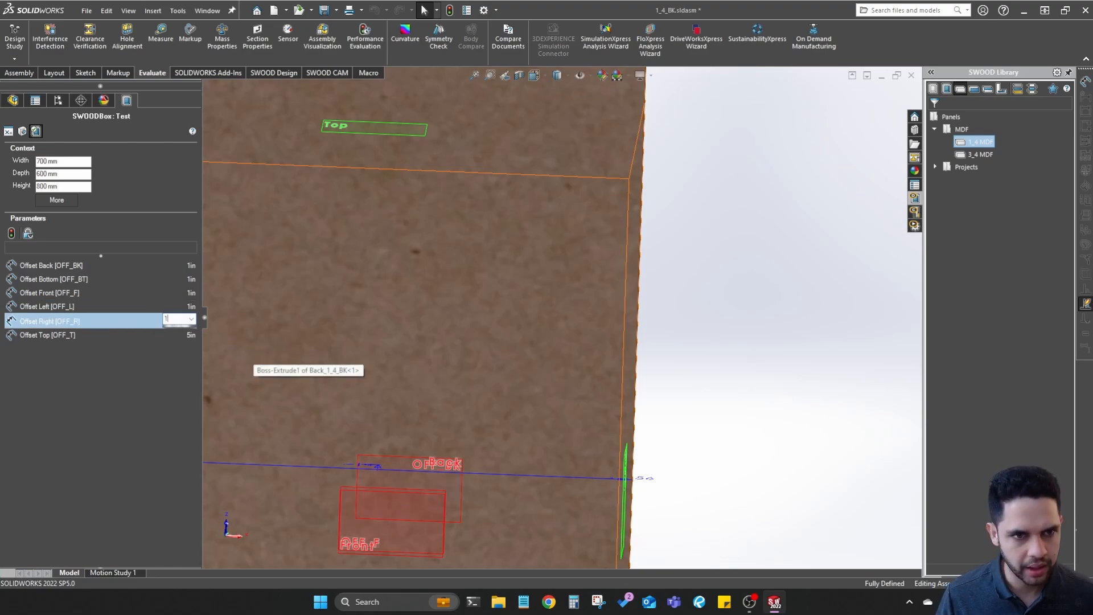
{"action": "key", "text": "Return"}
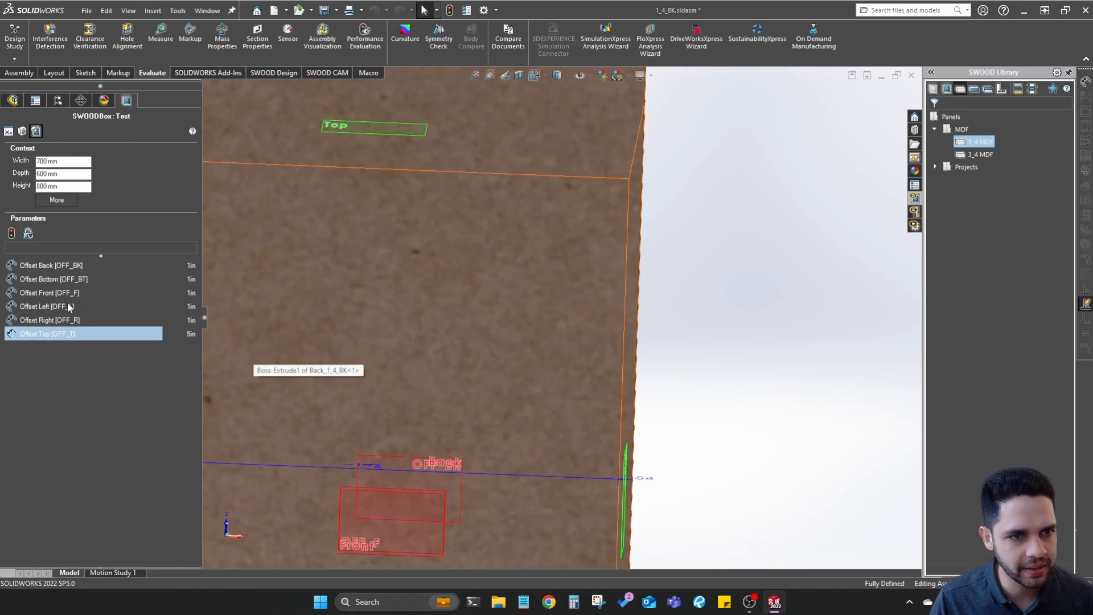
{"action": "left_click", "coordinate": [12, 233]}
{"action": "scroll", "coordinate": [528, 497], "scroll_direction": "up", "scroll_amount": 3}
{"action": "middle_click_drag", "start_coordinate": [528, 496], "coordinate": [539, 409]}
Set Offset Top to 1 in in the box test, rebuild, and inspect the panel from the front
{"action": "double_click", "coordinate": [184, 338]}
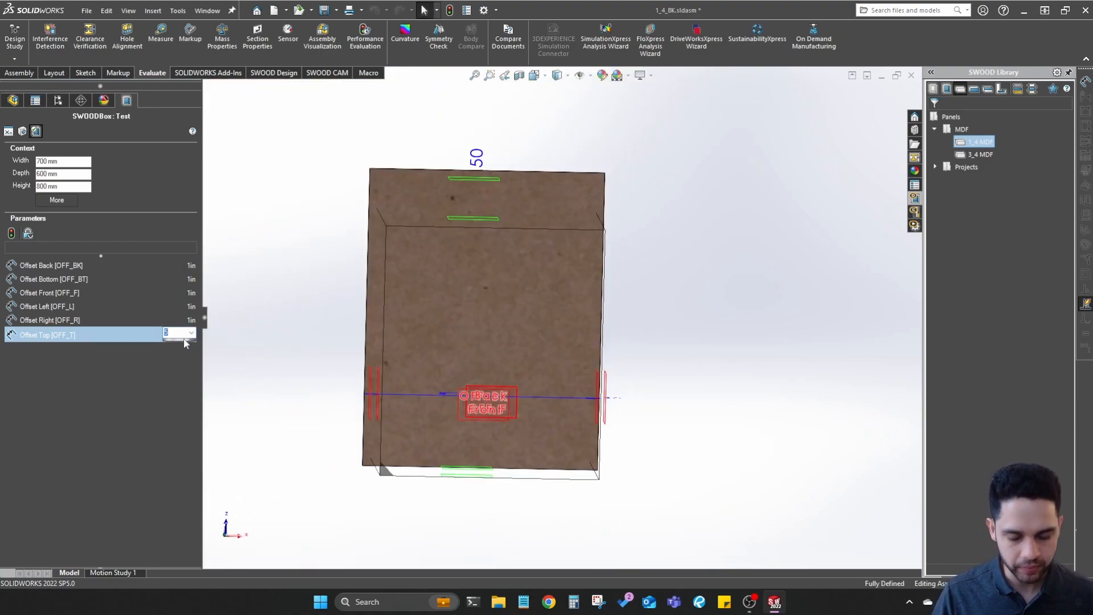
{"action": "type", "text": "1in"}
{"action": "key", "text": "Return"}
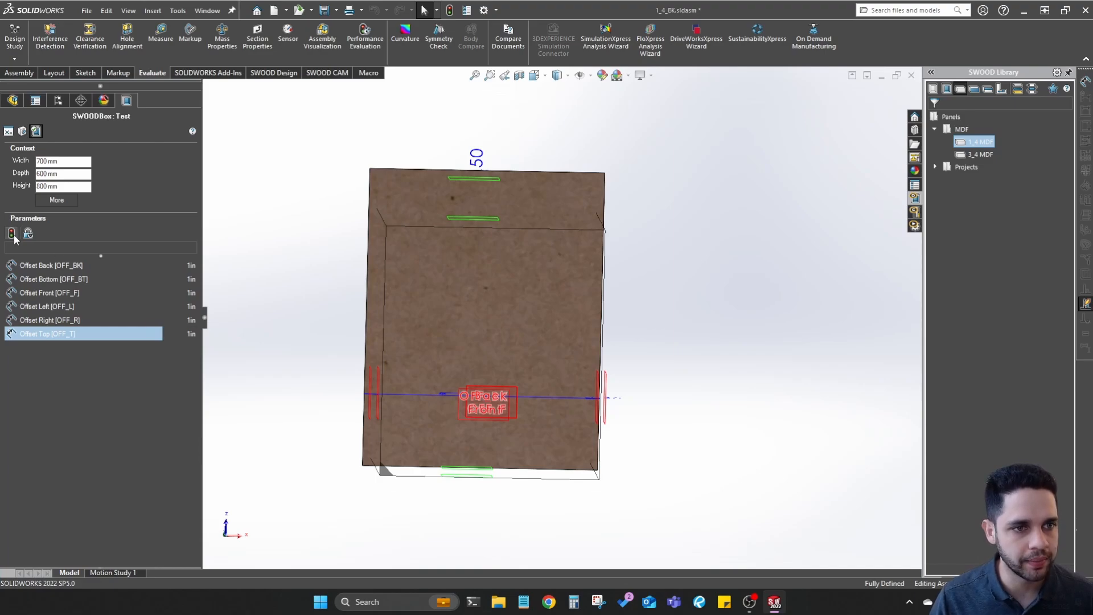
{"action": "middle_click_drag", "start_coordinate": [461, 196], "coordinate": [510, 273]}
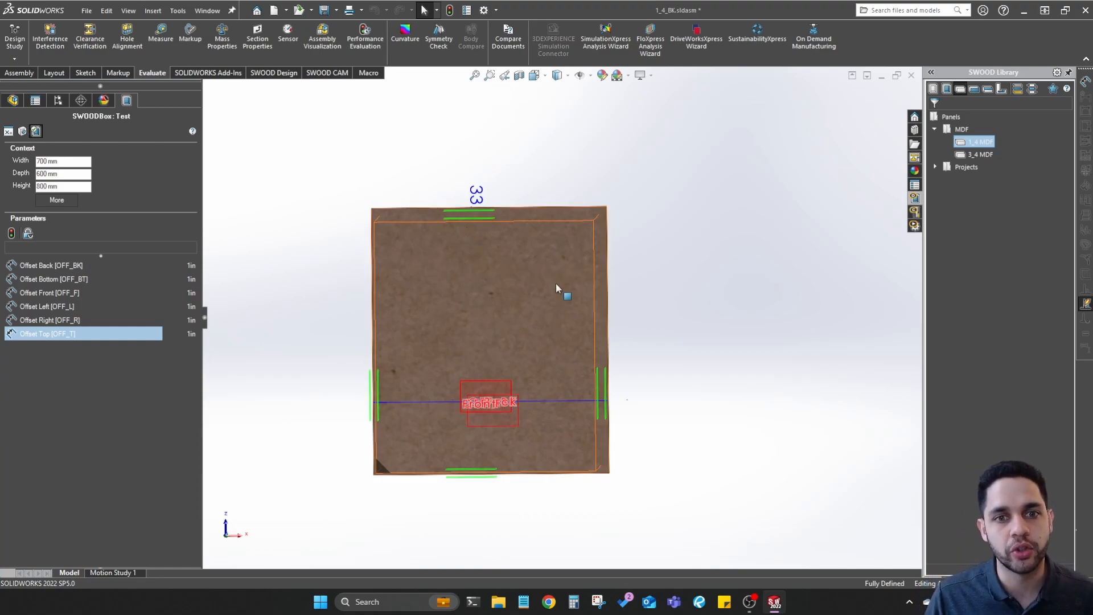
{"action": "middle_click_drag", "start_coordinate": [556, 282], "coordinate": [542, 287]}
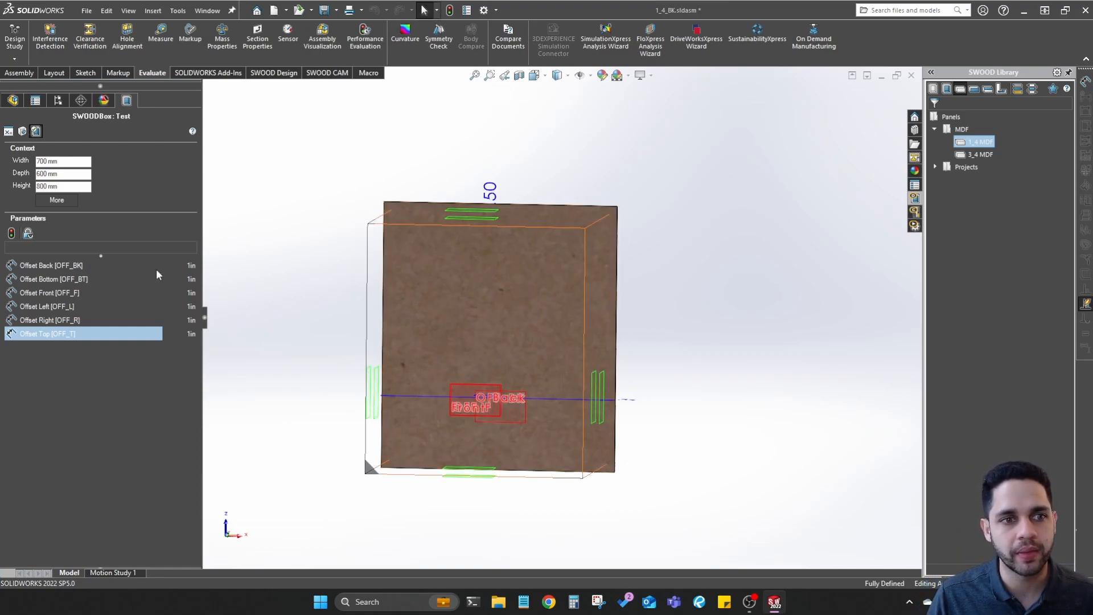
{"action": "middle_click_drag", "start_coordinate": [647, 393], "coordinate": [660, 390]}
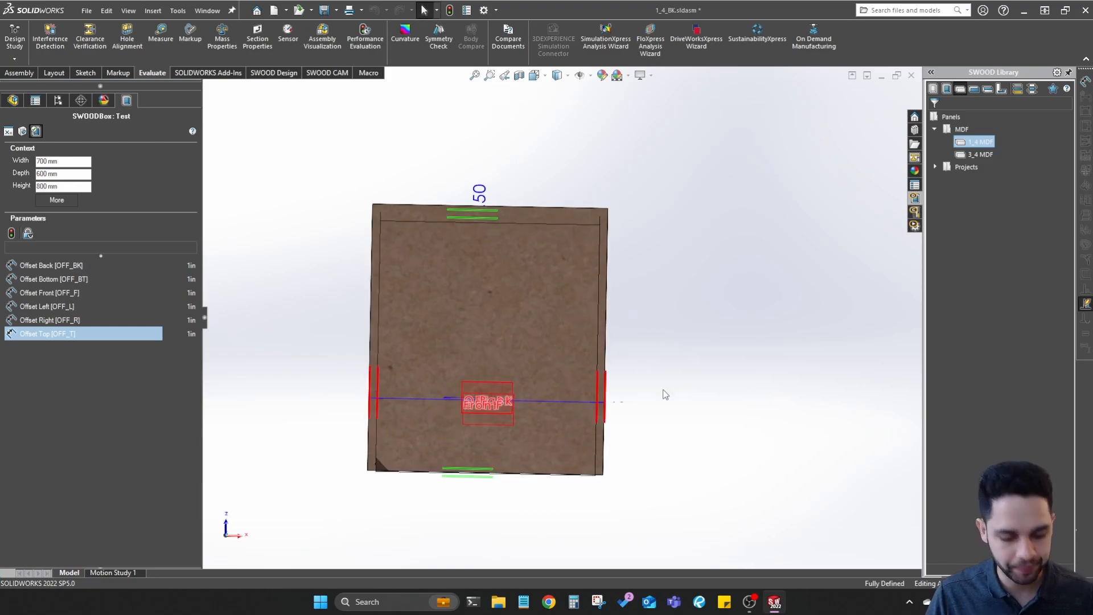
{"action": "key", "text": "ctrl+1"}
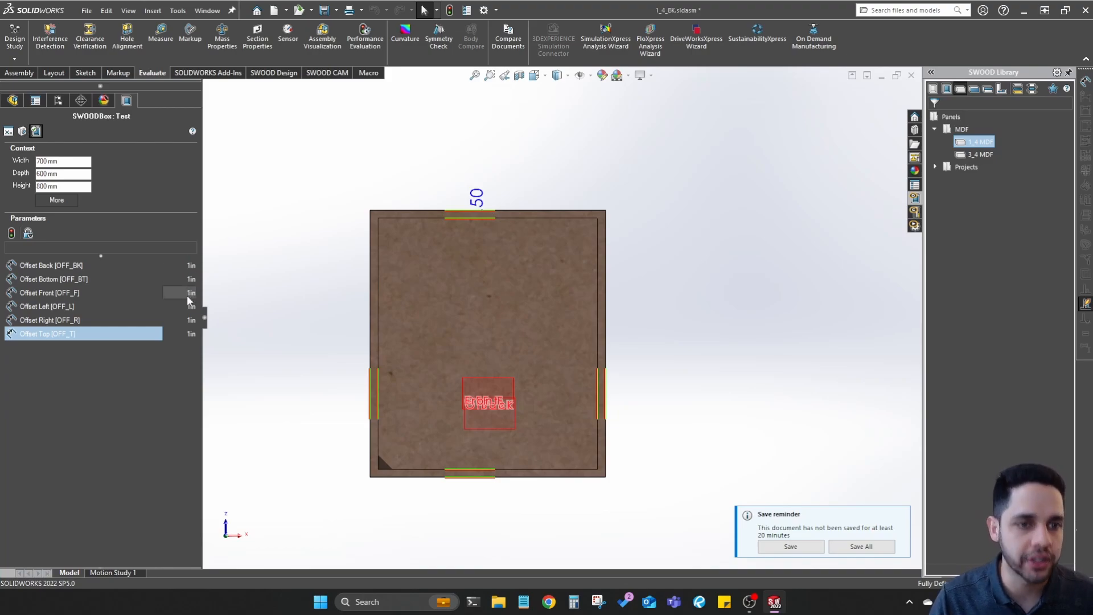
Set Offset Back to 0.375 in in the box test
{"action": "left_click", "coordinate": [191, 265]}
{"action": "type", "text": "375"}
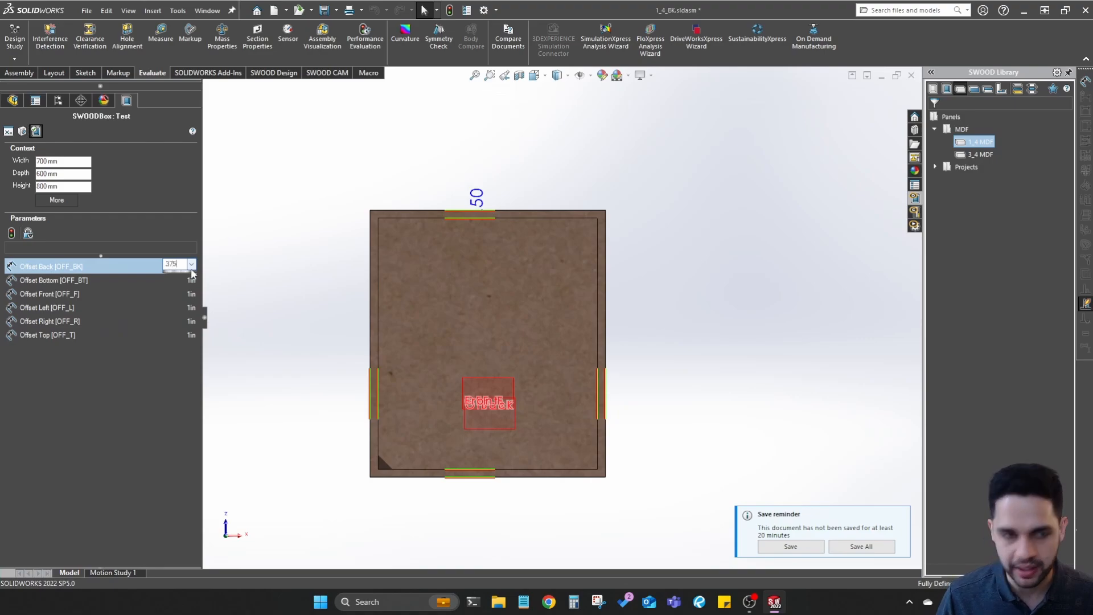
{"action": "key", "text": "Return"}
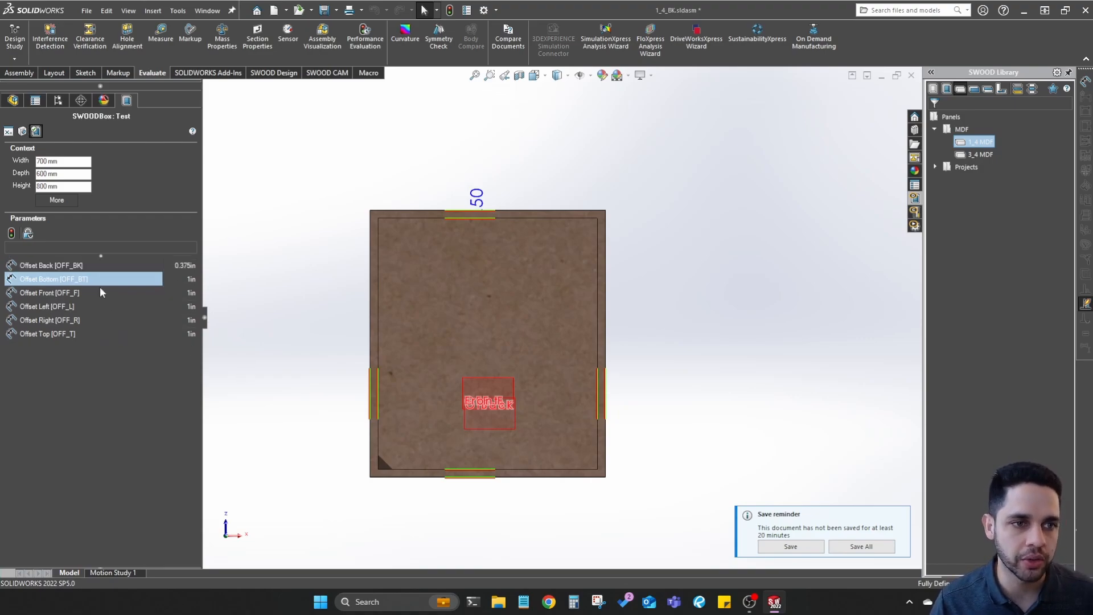
Add a distance parameter named Dado Depth with the alias DD to the SWOODBox parameter definitions
{"action": "left_click", "coordinate": [8, 132]}
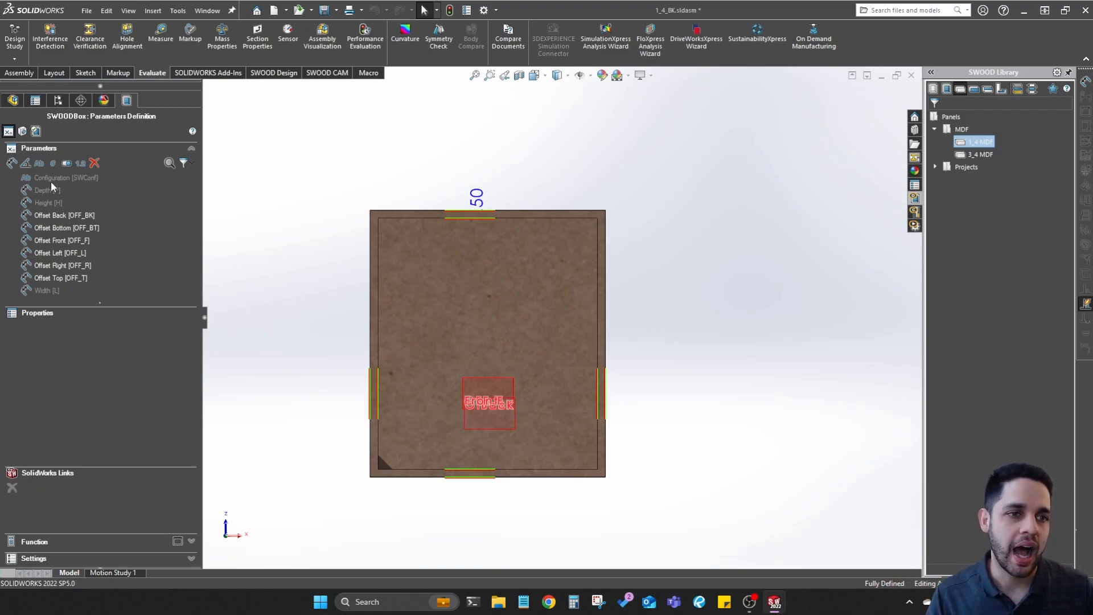
{"action": "left_click", "coordinate": [10, 165]}
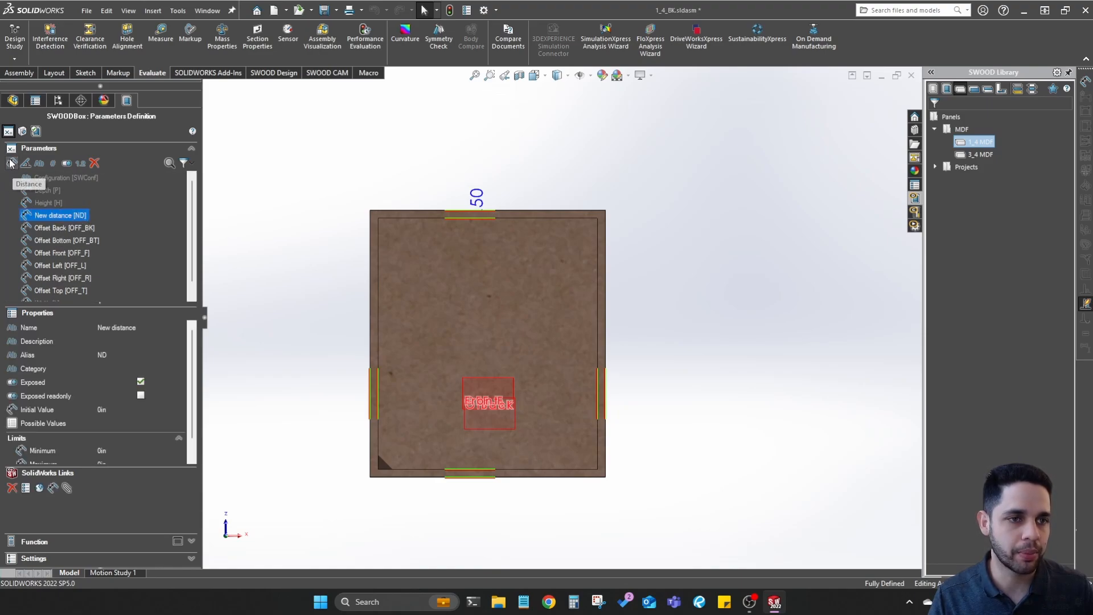
{"action": "left_click", "coordinate": [123, 328]}
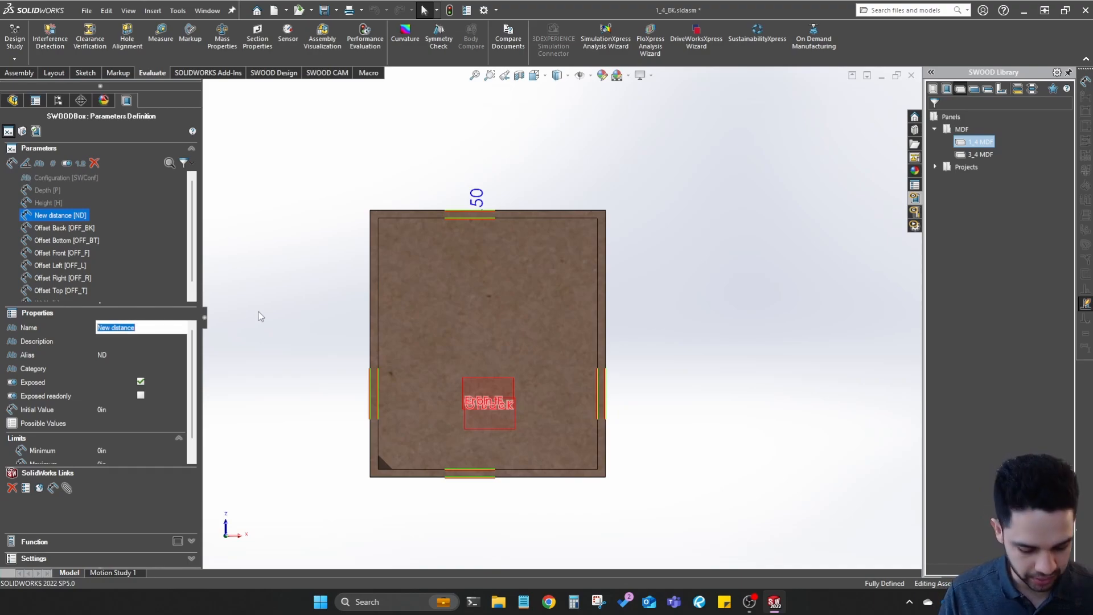
{"action": "type", "text": "Dad"}
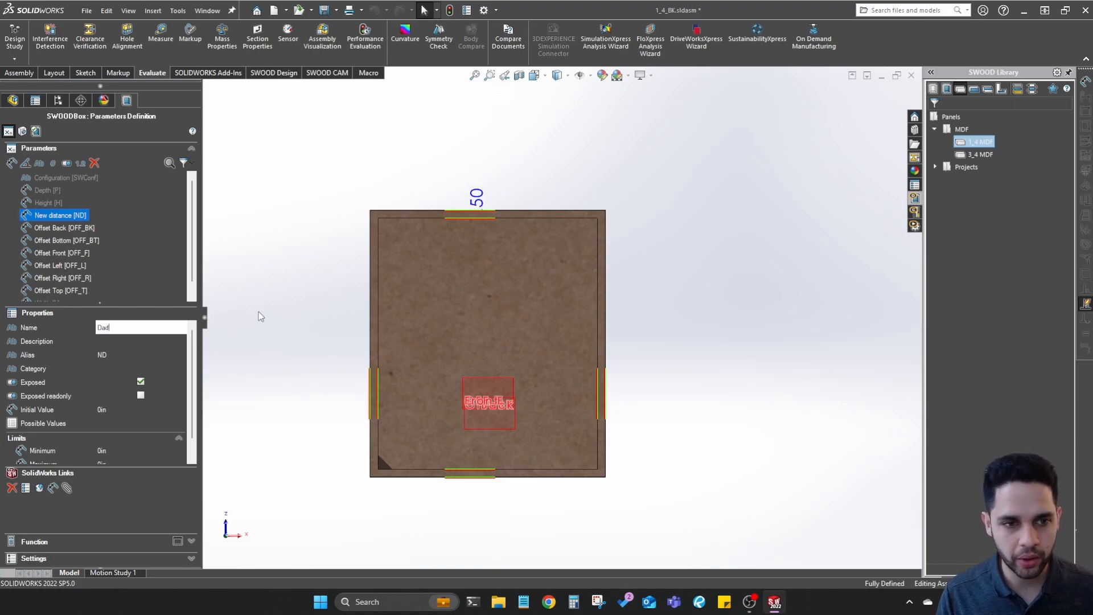
{"action": "type", "text": "o Depth"}
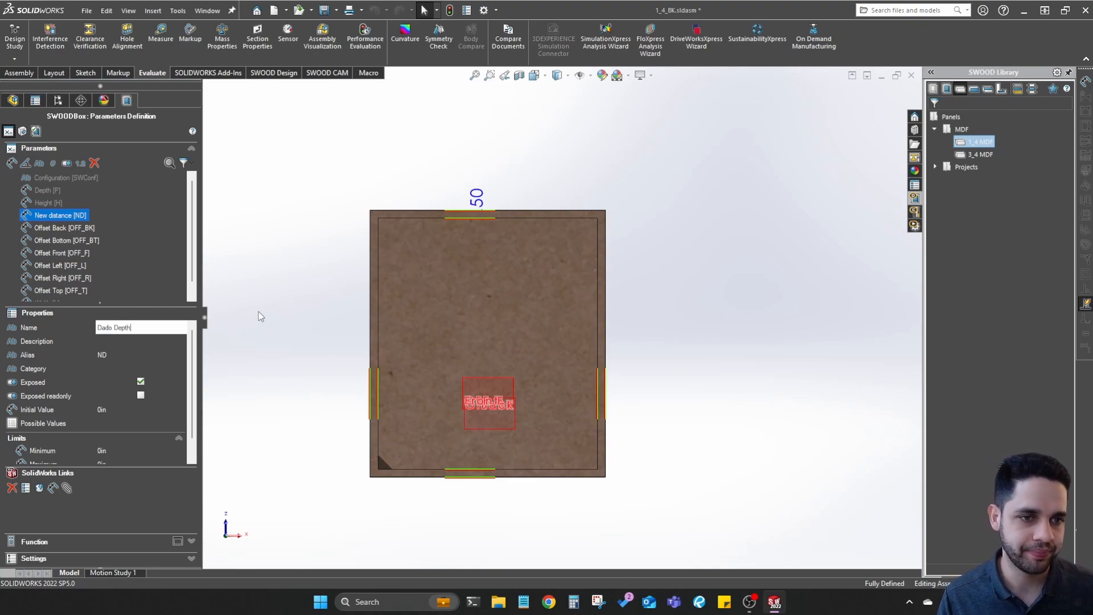
{"action": "key", "text": "Return"}
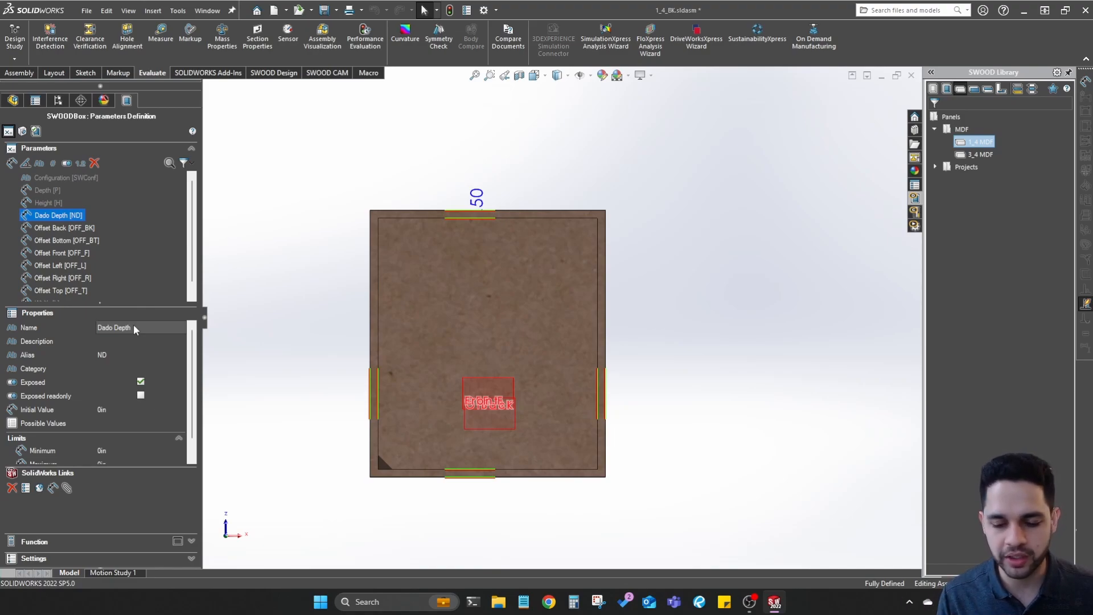
{"action": "left_click", "coordinate": [111, 354]}
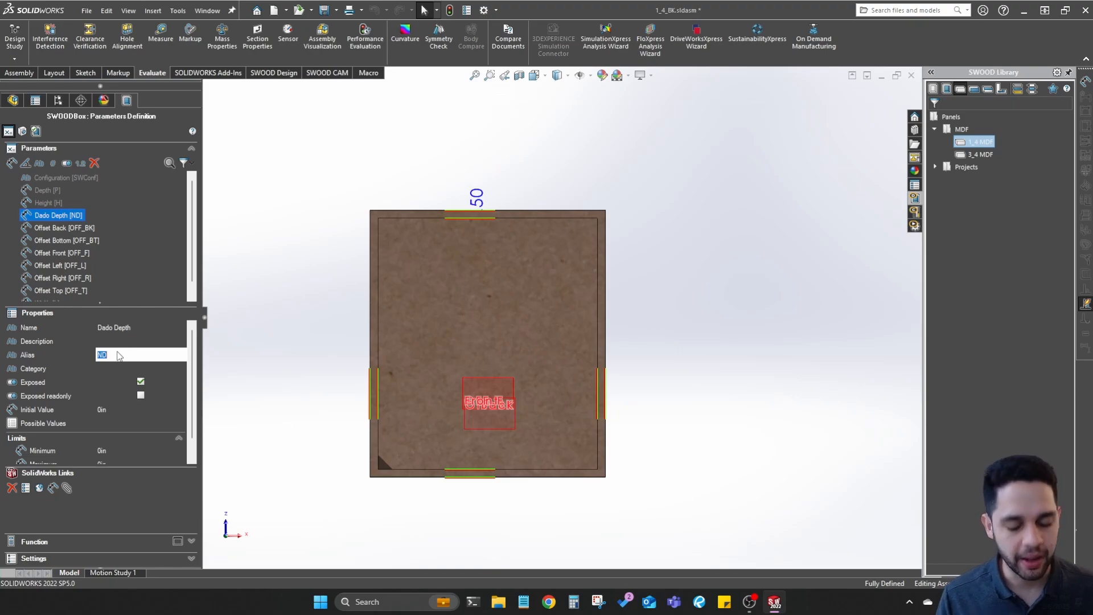
{"action": "type", "text": "DD"}
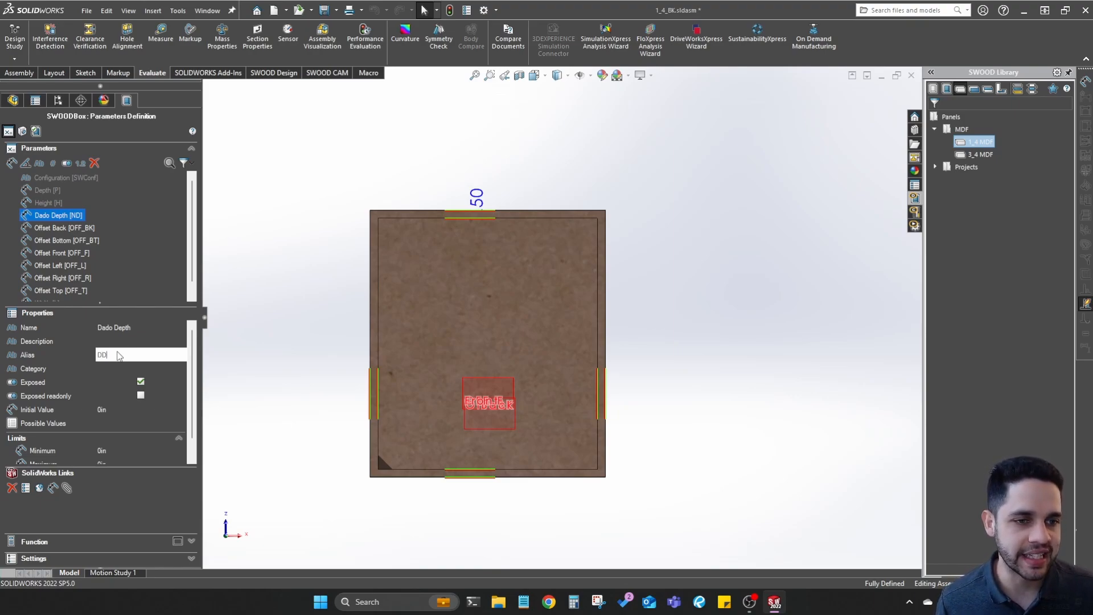
{"action": "key", "text": "Return"}
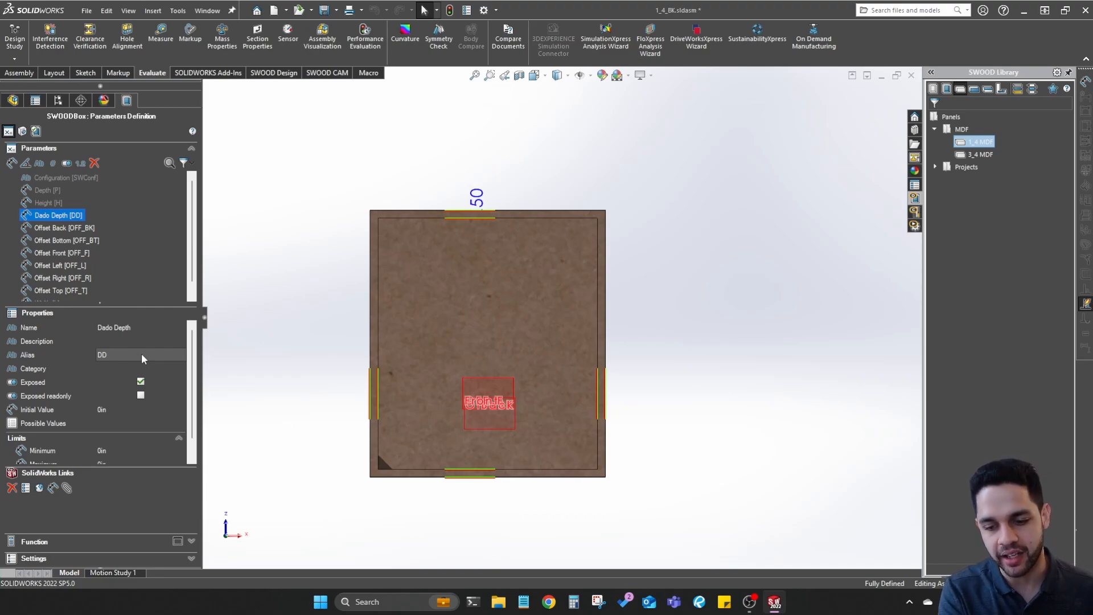
Set the initial value of the Dado Depth parameter to 0.375 in
{"action": "left_click", "coordinate": [119, 408]}
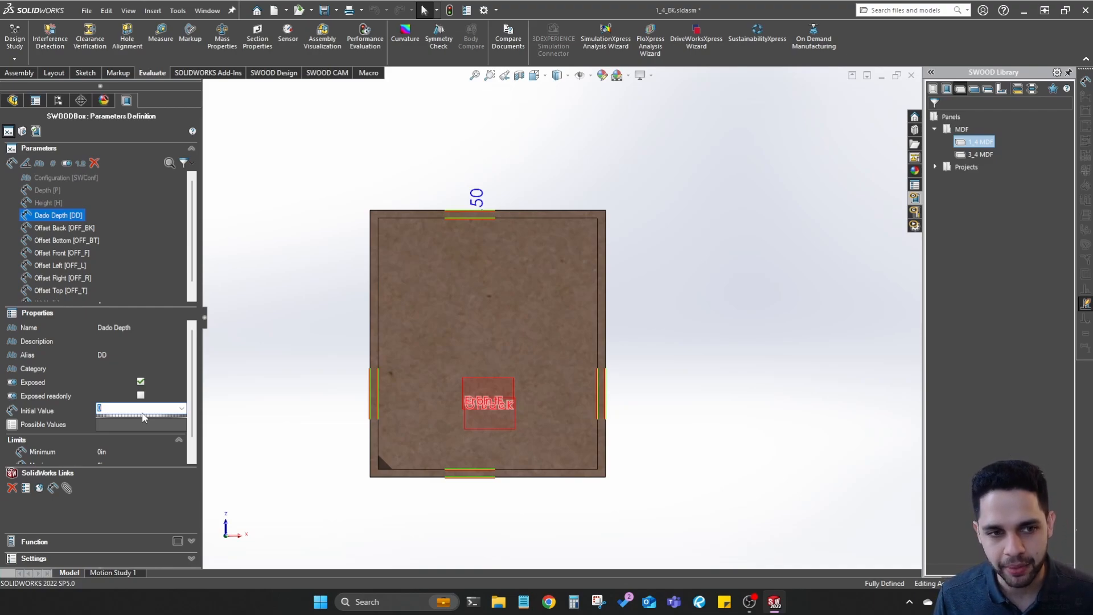
{"action": "type", "text": "375"}
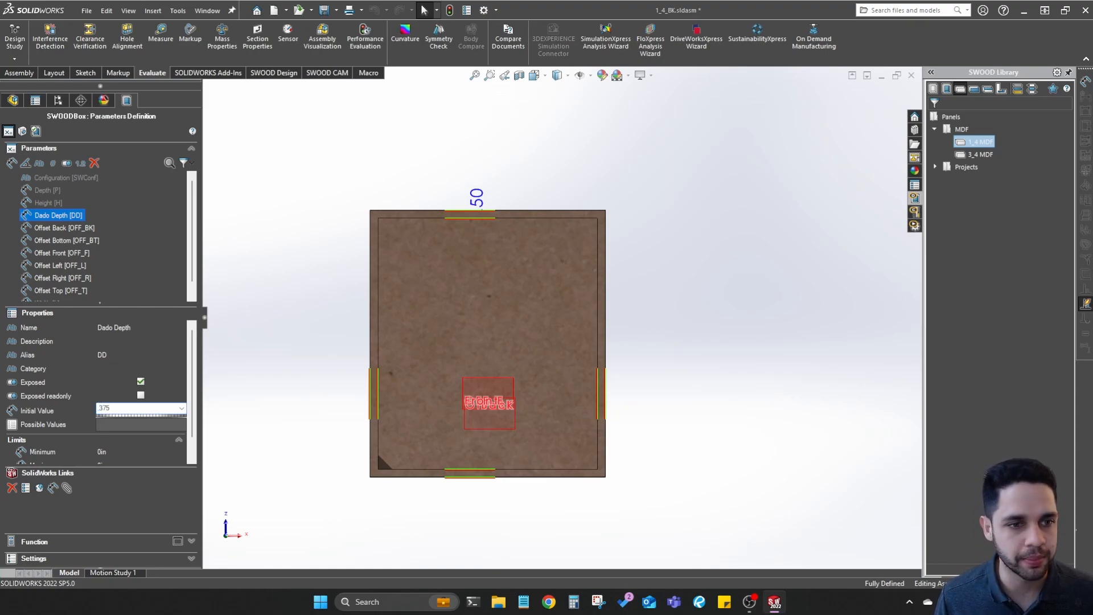
{"action": "key", "text": "Return"}
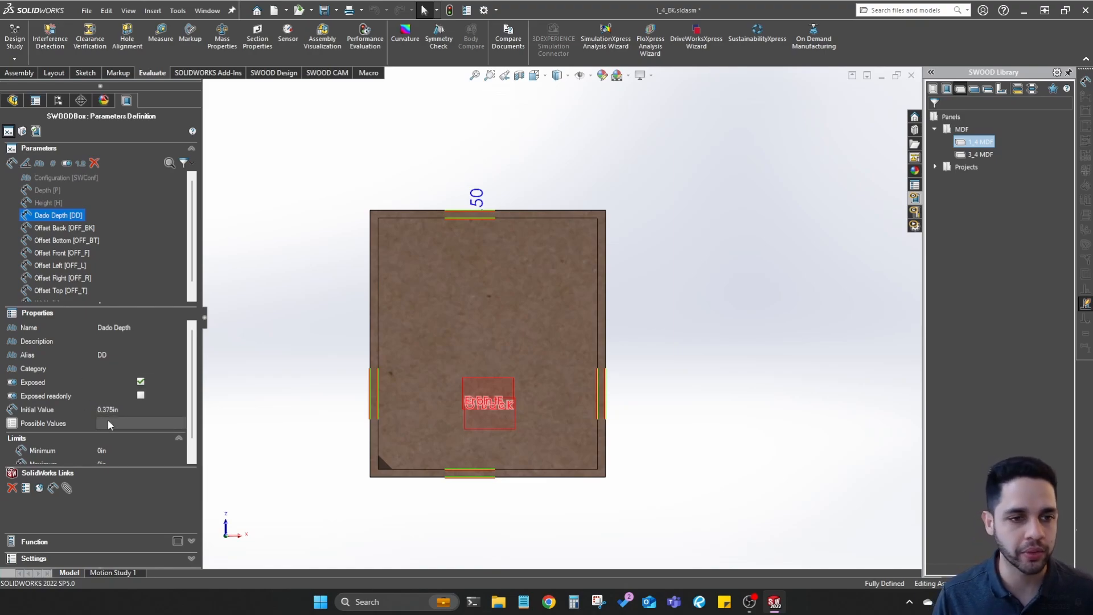
{"action": "scroll", "coordinate": [128, 432], "scroll_direction": "down", "scroll_amount": 2}
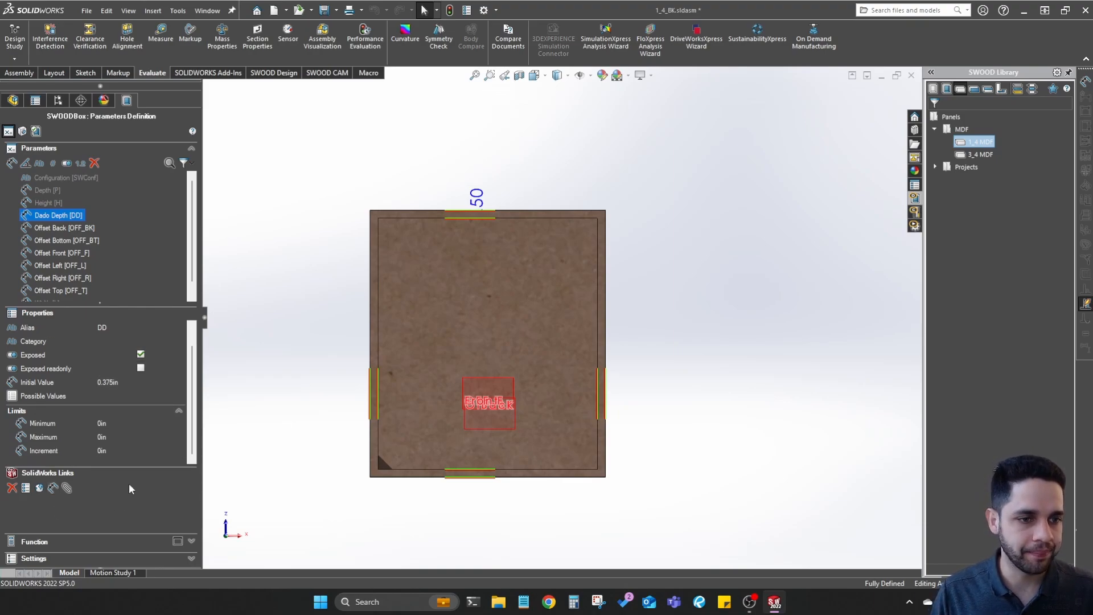
{"action": "scroll", "coordinate": [157, 342], "scroll_direction": "up", "scroll_amount": 2}
{"action": "scroll", "coordinate": [91, 443], "scroll_direction": "down", "scroll_amount": 2}
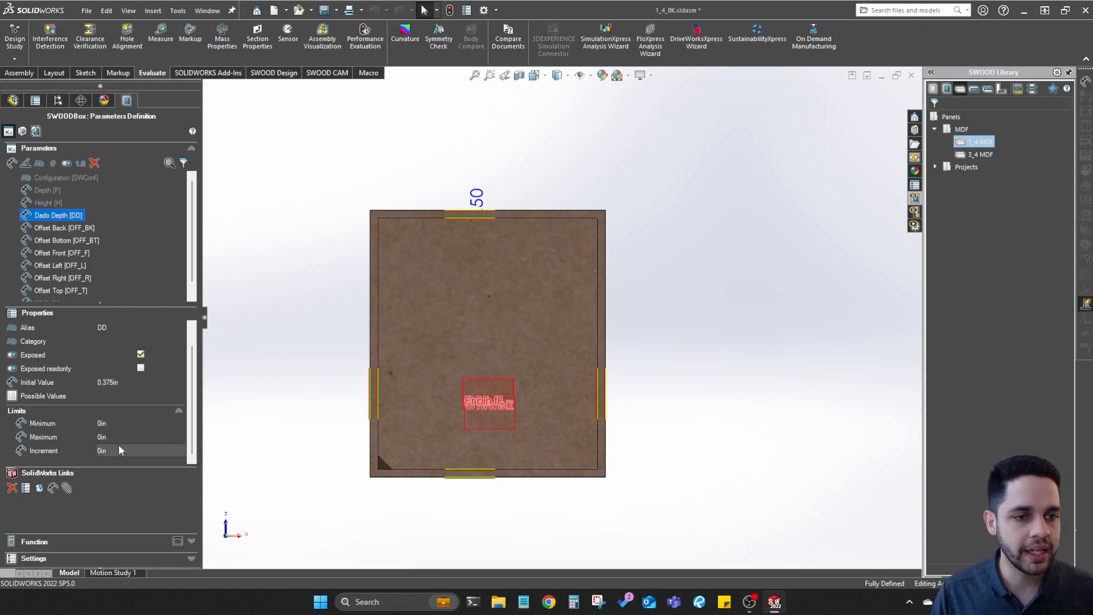
{"action": "scroll", "coordinate": [156, 370], "scroll_direction": "up", "scroll_amount": 2}
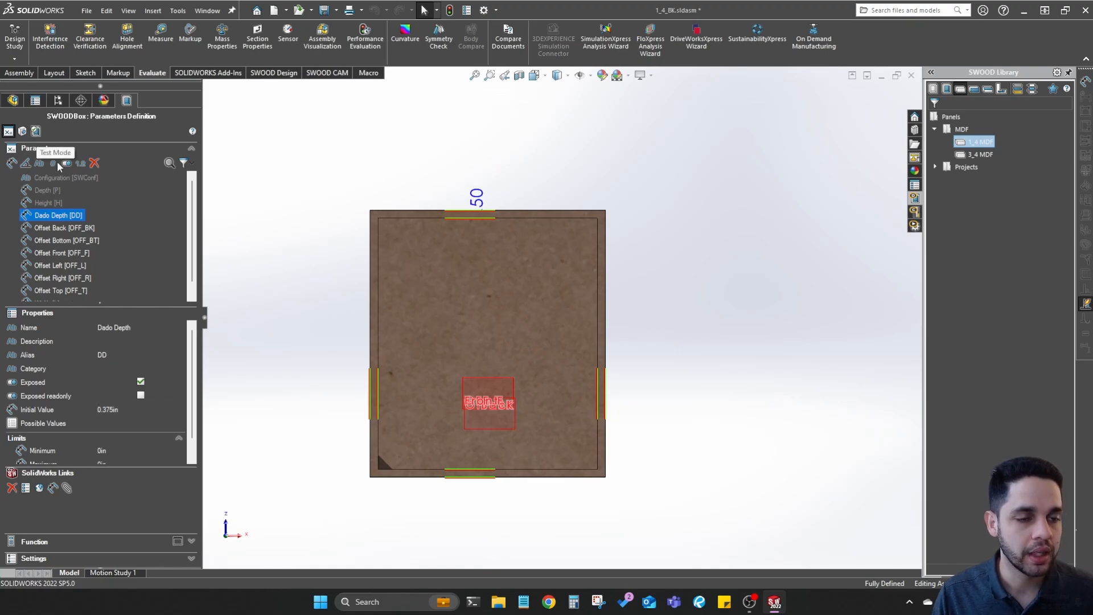
Review in the box test which parameters are exposed, from Dado Depth through the individual offsets
{"action": "left_click", "coordinate": [76, 230]}
{"action": "left_click", "coordinate": [77, 240]}
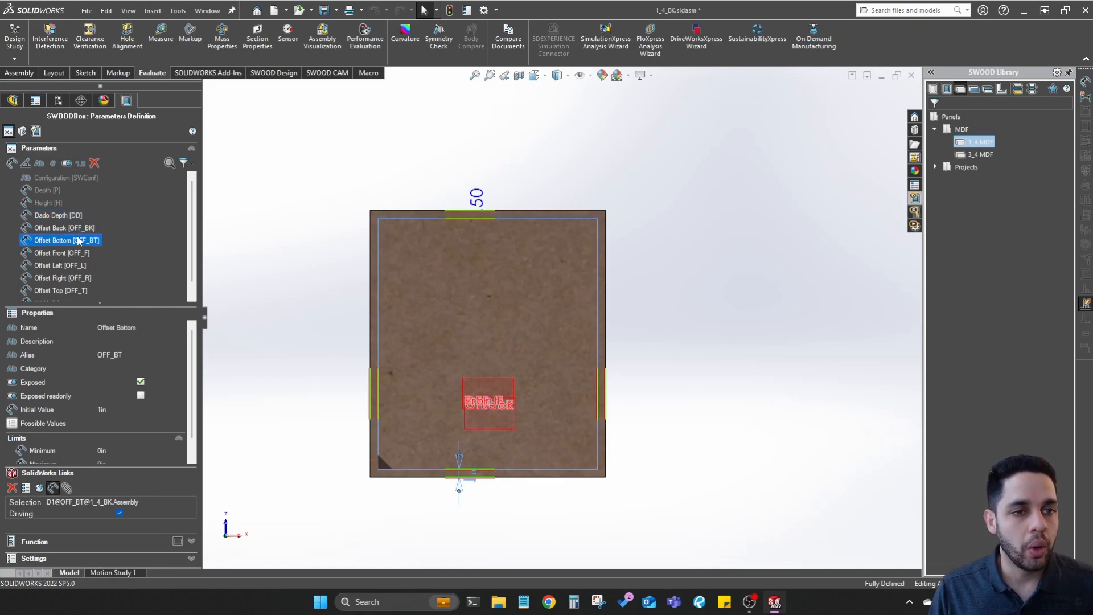
{"action": "left_click", "coordinate": [36, 132]}
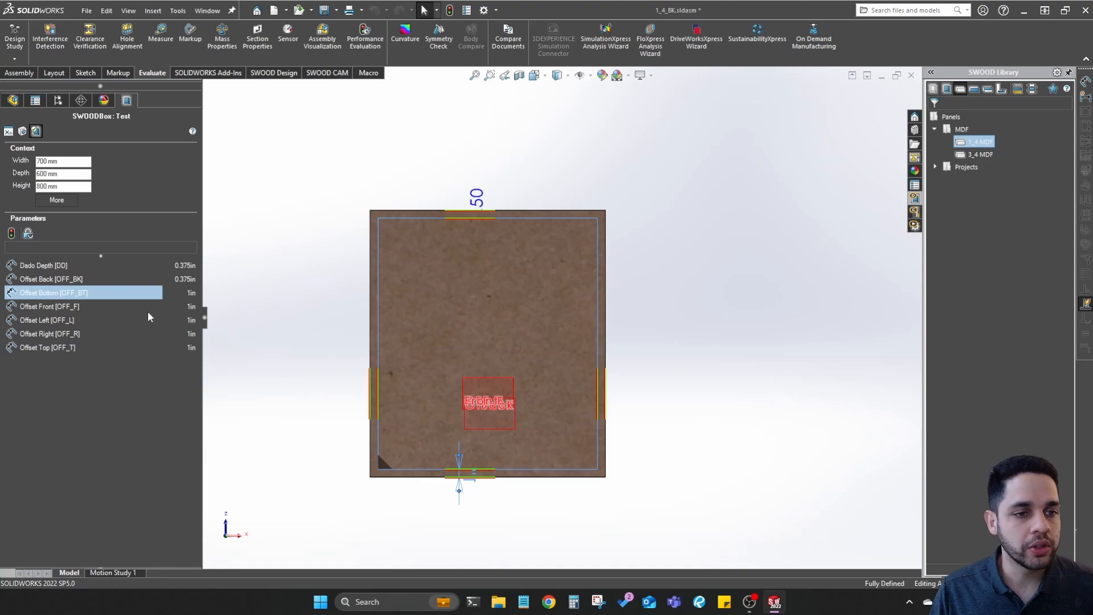
{"action": "left_click", "coordinate": [69, 267]}
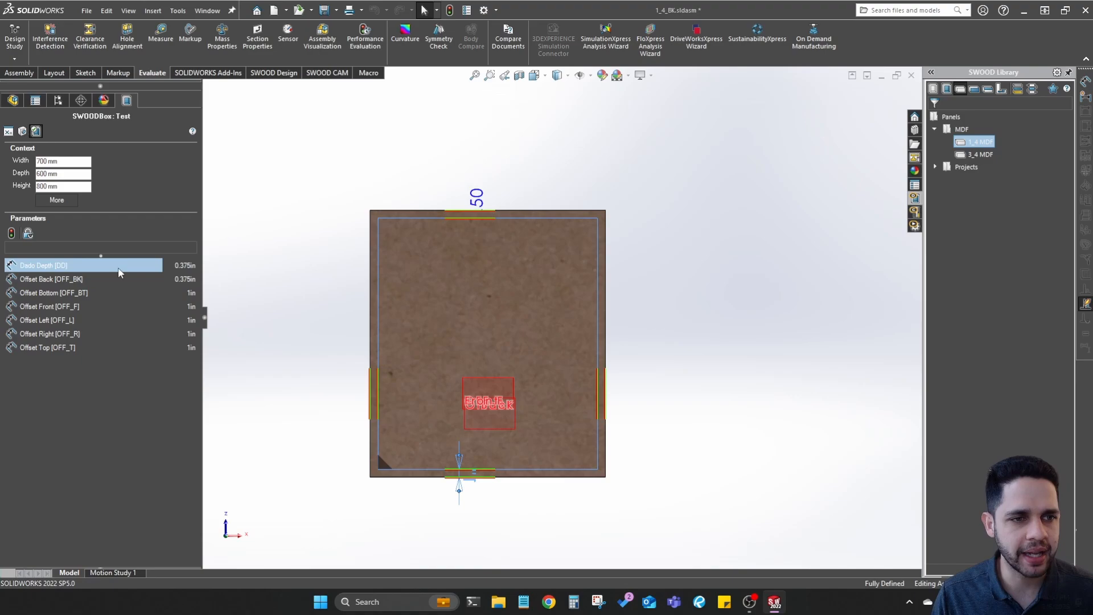
{"action": "left_click", "coordinate": [74, 280]}
{"action": "left_click", "coordinate": [76, 293]}
{"action": "left_click", "coordinate": [77, 306]}
{"action": "left_click", "coordinate": [77, 320]}
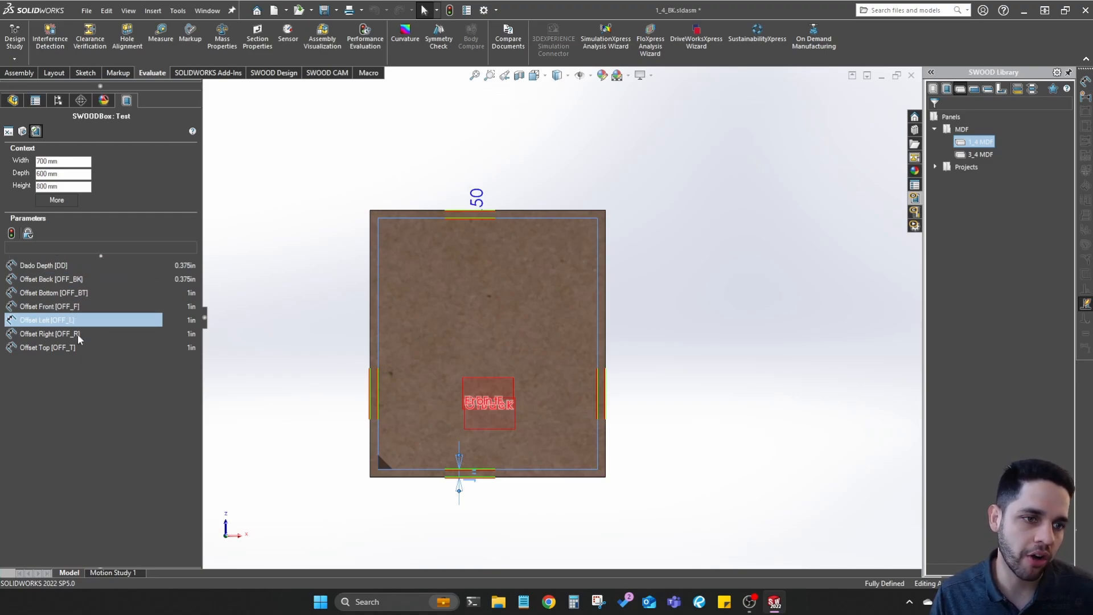
{"action": "left_click", "coordinate": [78, 333]}
{"action": "left_click", "coordinate": [80, 347]}
{"action": "left_click", "coordinate": [81, 334]}
{"action": "left_click", "coordinate": [83, 309]}
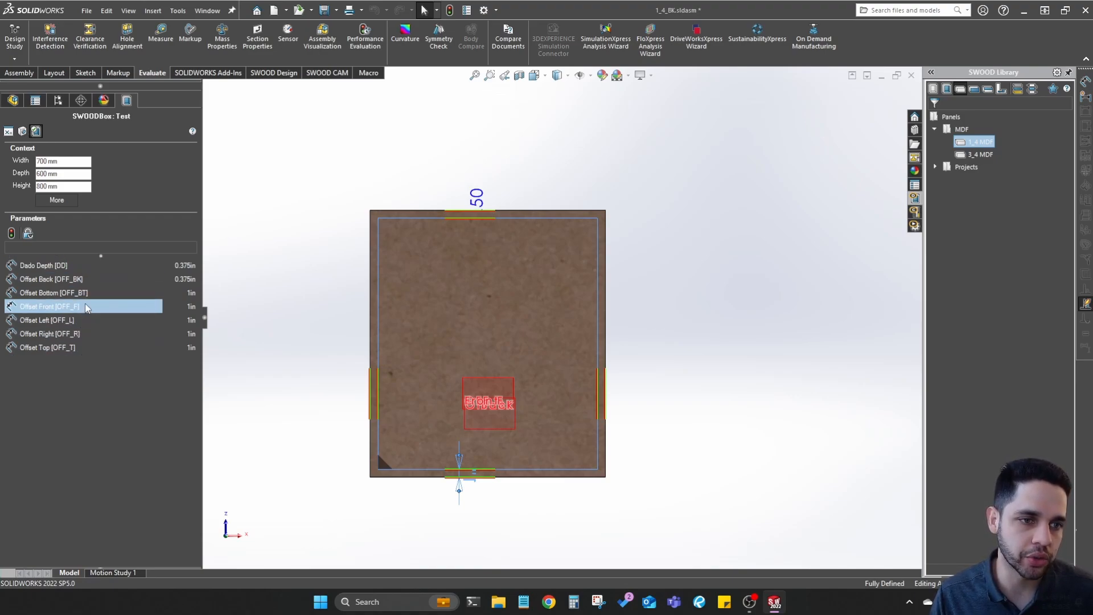
{"action": "left_click", "coordinate": [86, 294]}
{"action": "left_click", "coordinate": [88, 281]}
{"action": "left_click", "coordinate": [97, 267]}
{"action": "left_click", "coordinate": [101, 293]}
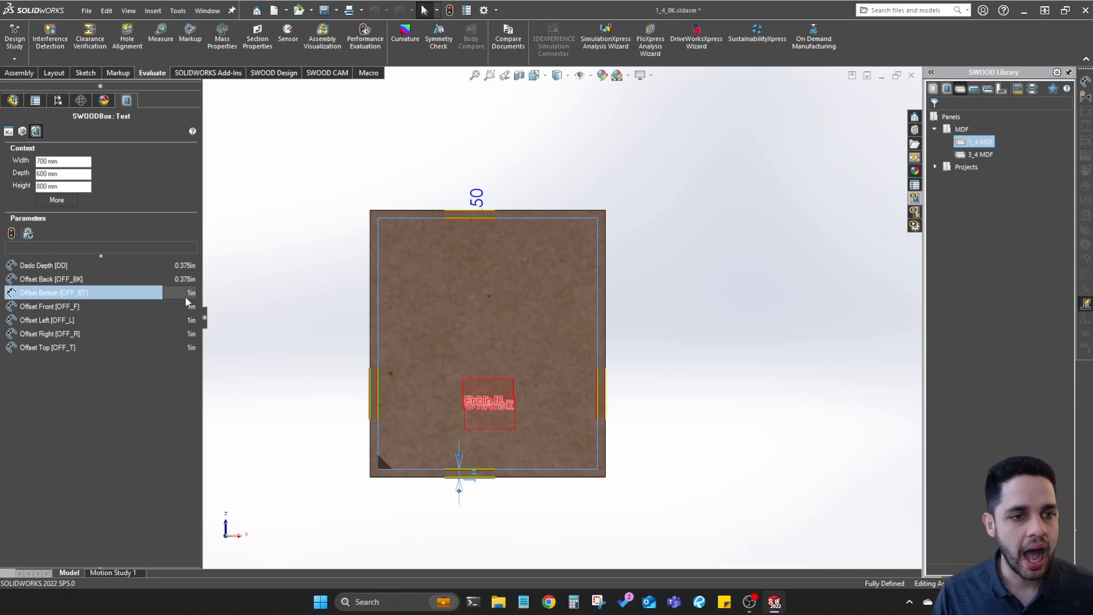
{"action": "left_click", "coordinate": [177, 281]}
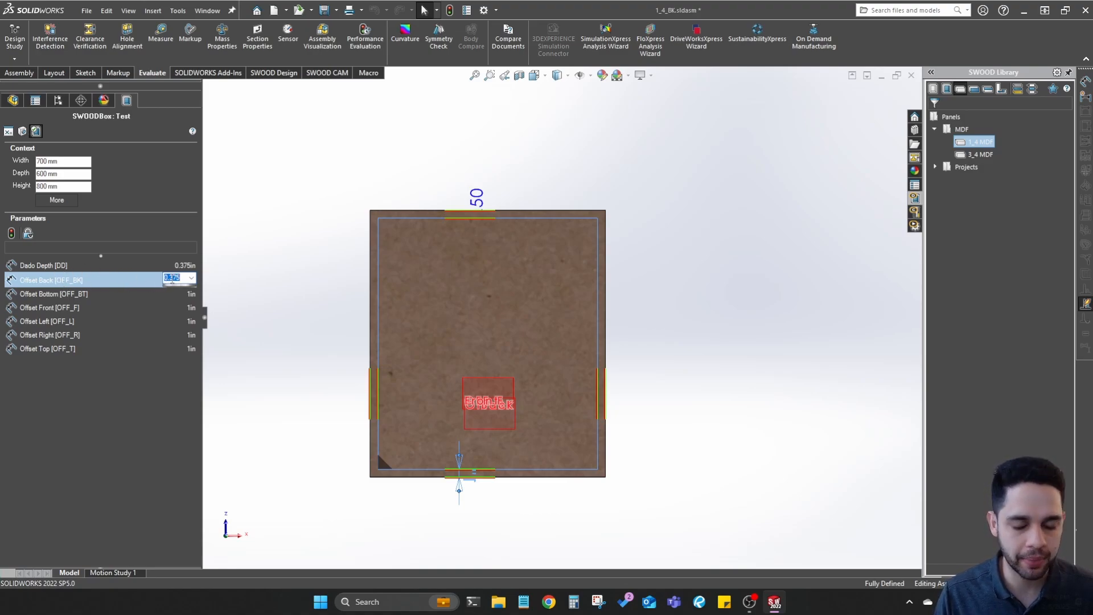
Turn off Exposed for the Offset Bottom, Offset Front, Offset Left, Offset Right and Offset Top parameters
{"action": "left_click", "coordinate": [8, 132]}
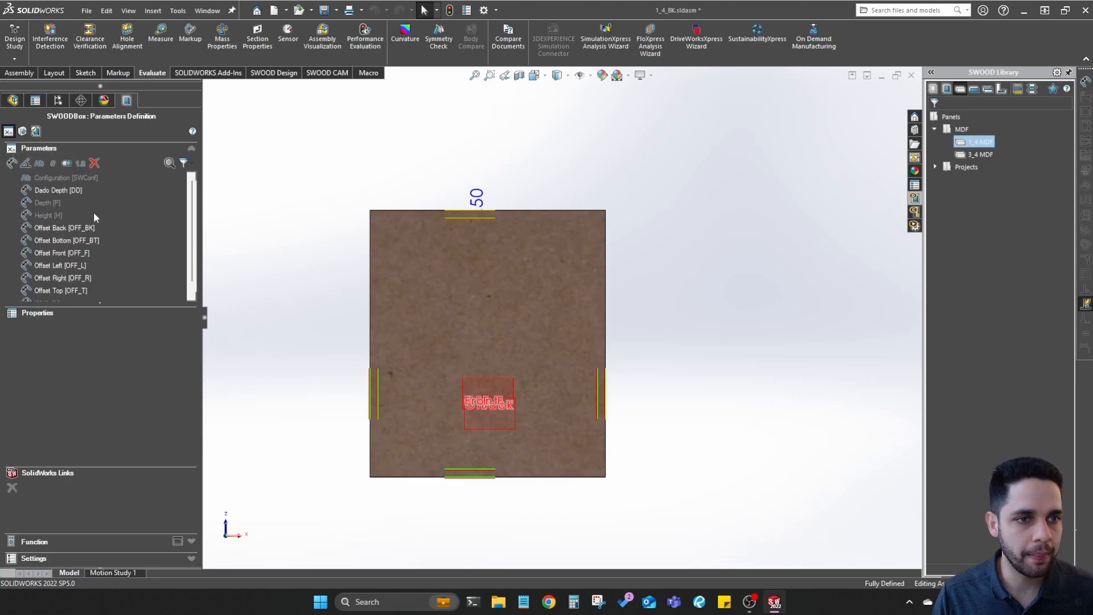
{"action": "left_click", "coordinate": [73, 228]}
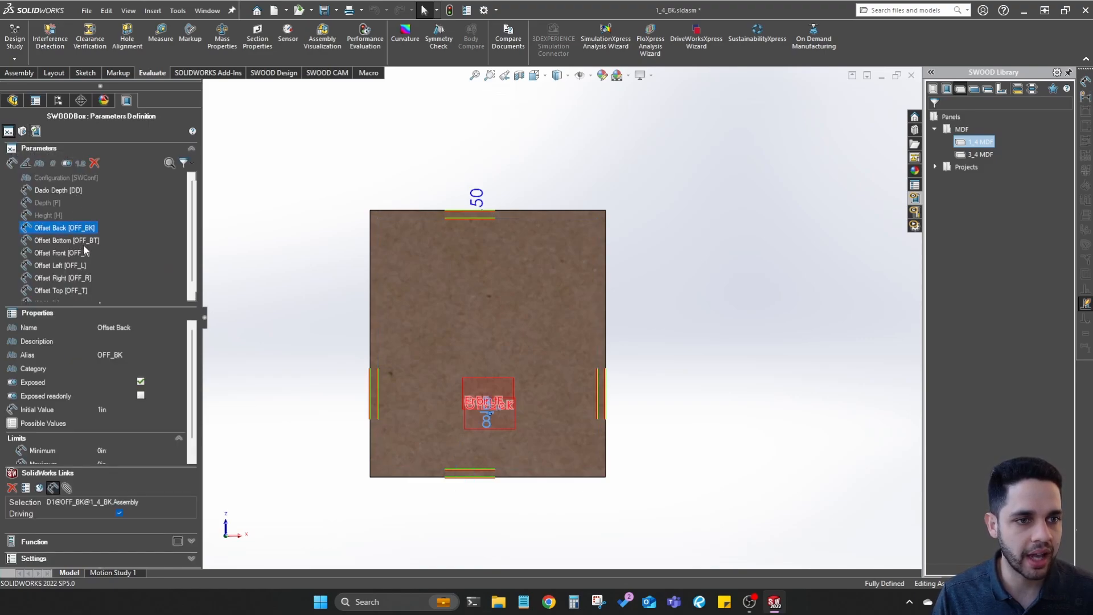
{"action": "left_click", "coordinate": [87, 241]}
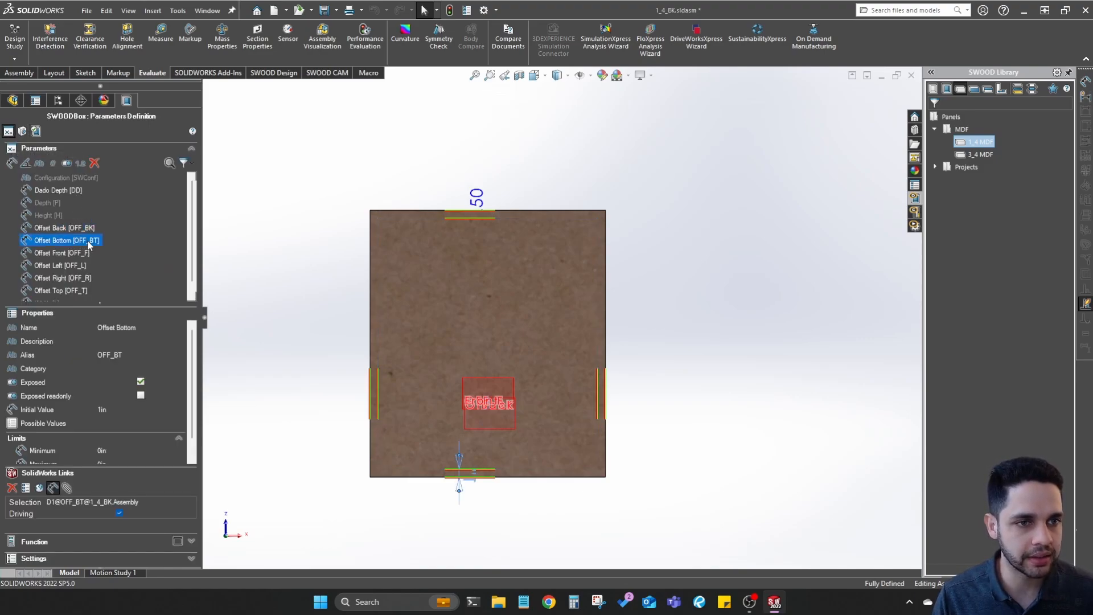
{"action": "left_click", "coordinate": [141, 382]}
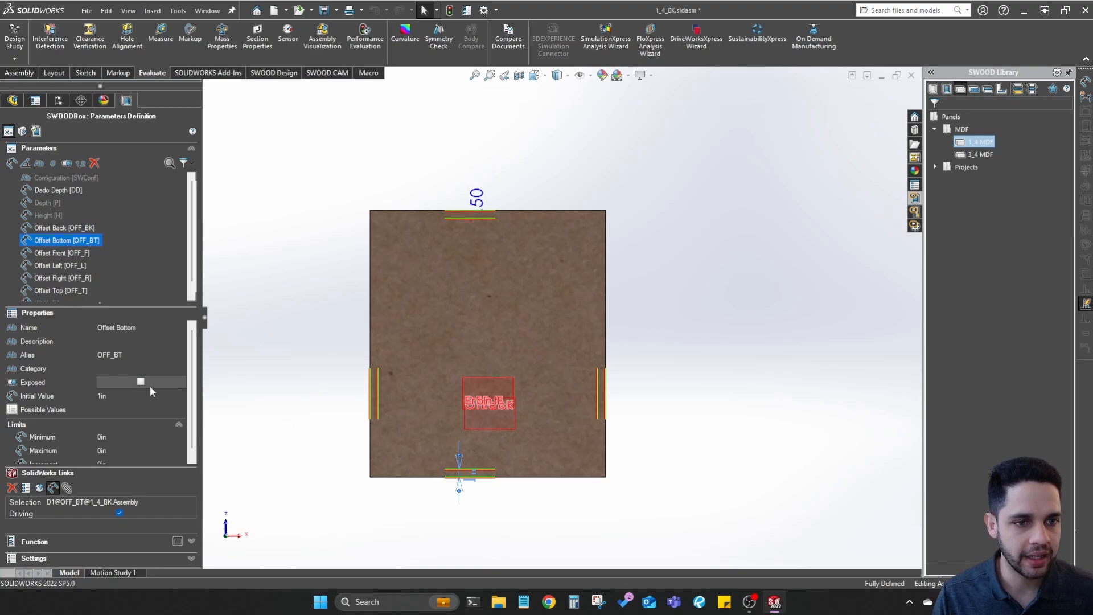
{"action": "left_click", "coordinate": [91, 253]}
{"action": "left_click", "coordinate": [140, 381]}
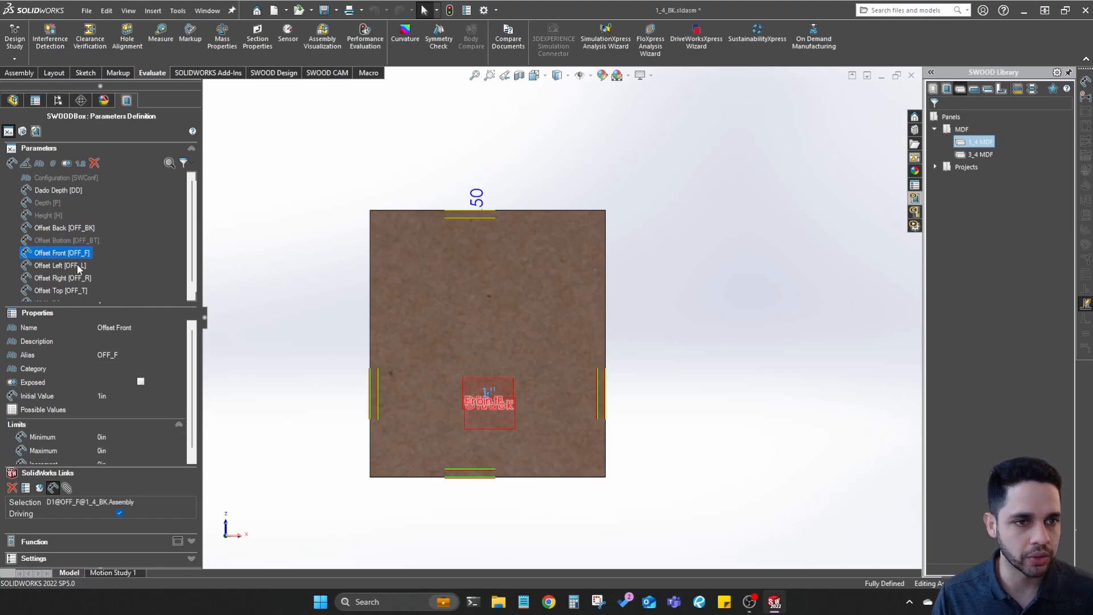
{"action": "left_click", "coordinate": [77, 264]}
{"action": "left_click", "coordinate": [141, 381]}
{"action": "left_click", "coordinate": [74, 278]}
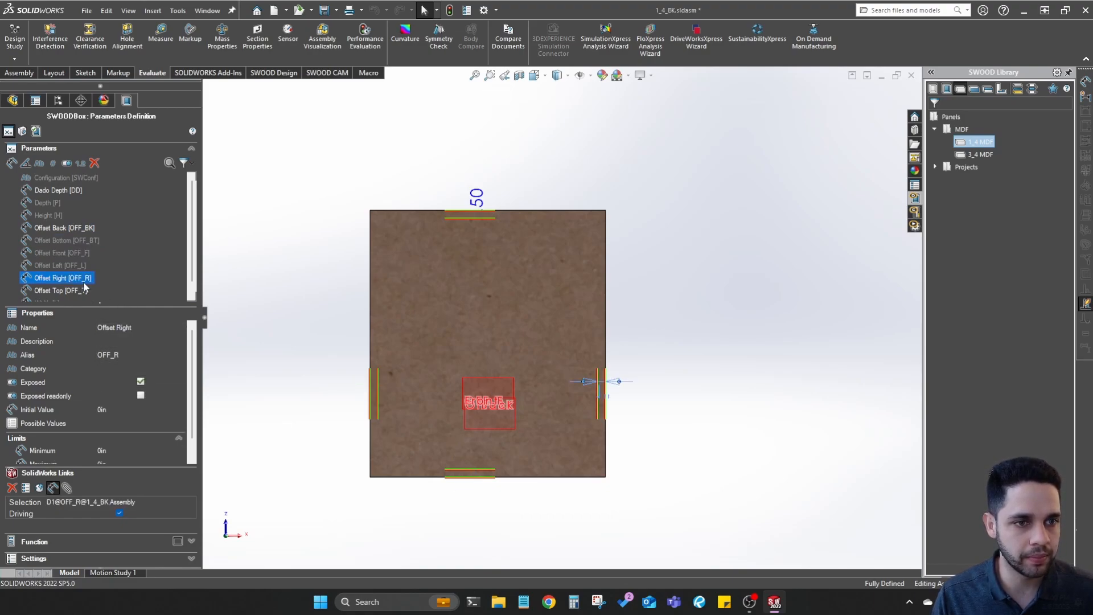
{"action": "left_click", "coordinate": [141, 381]}
{"action": "left_click", "coordinate": [66, 290]}
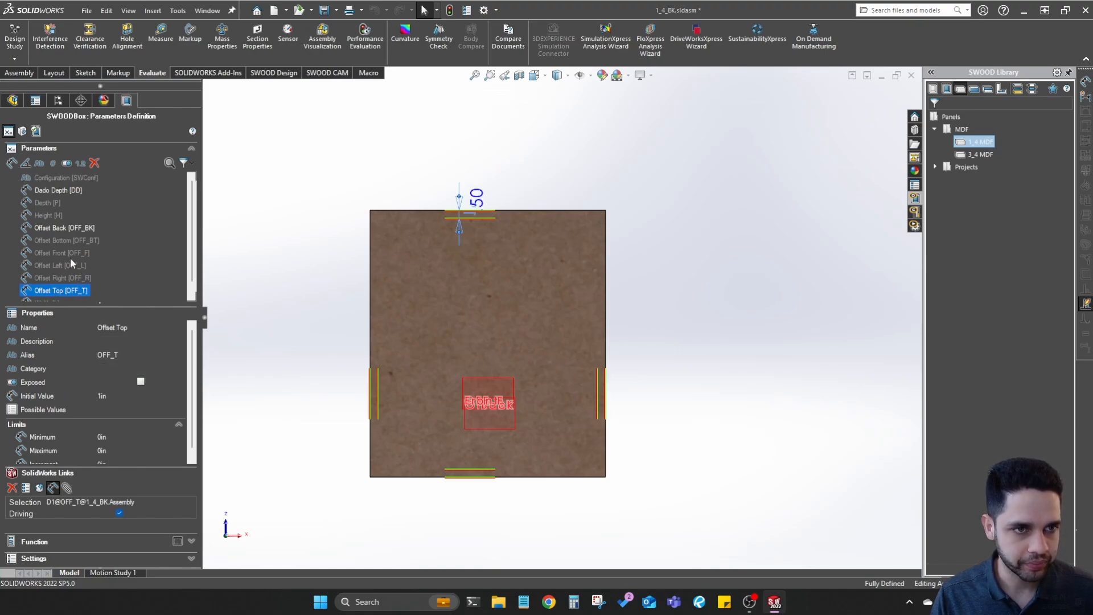
Set Dado Depth to 2 in in the box test
{"action": "left_click", "coordinate": [37, 131]}
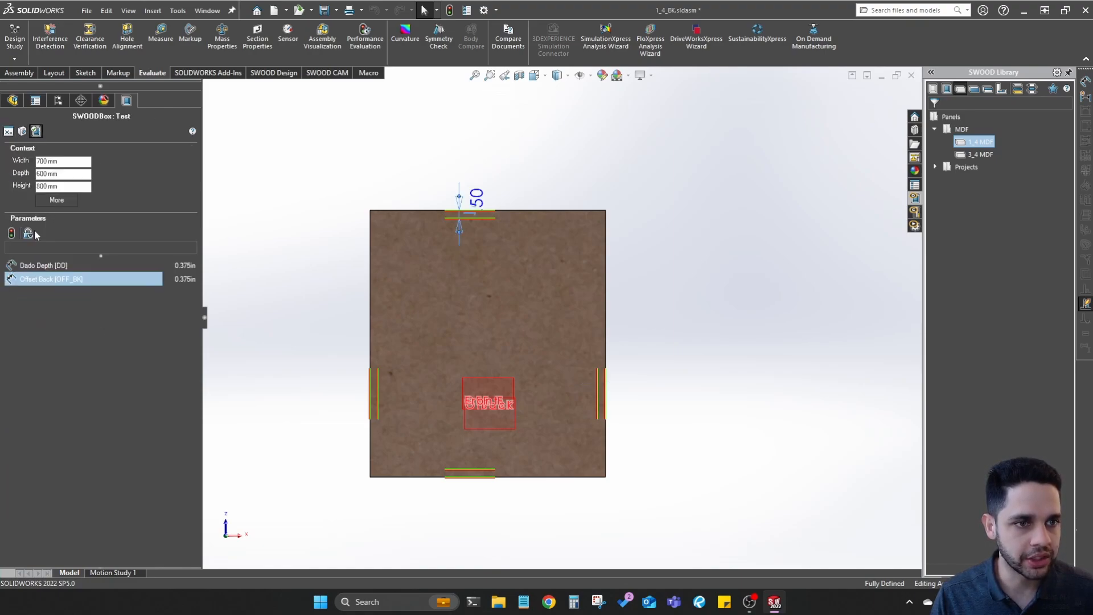
{"action": "left_click", "coordinate": [45, 265]}
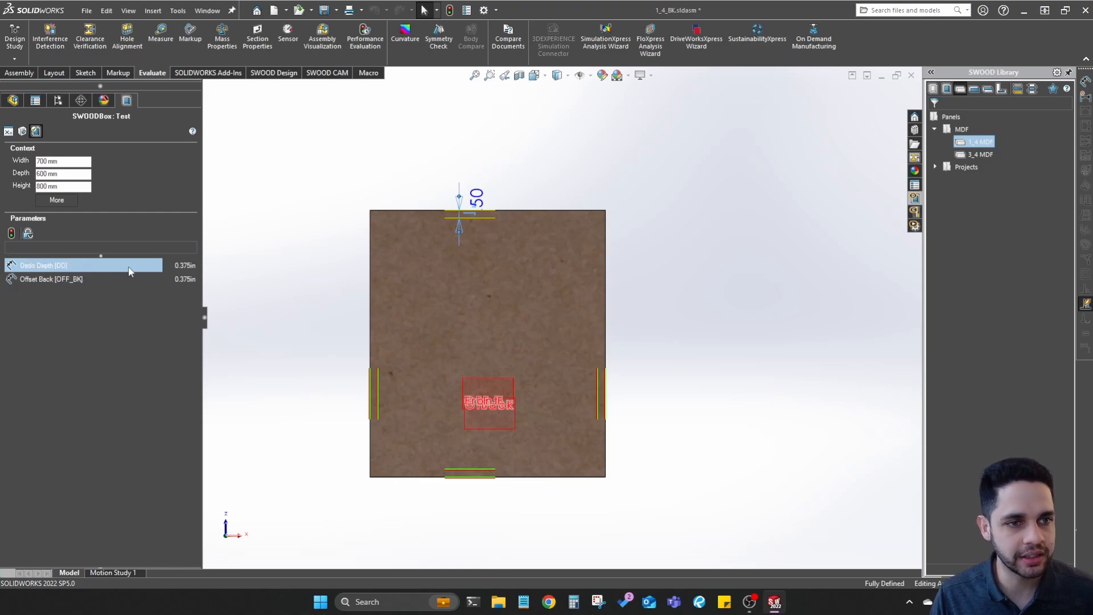
{"action": "left_click", "coordinate": [71, 279]}
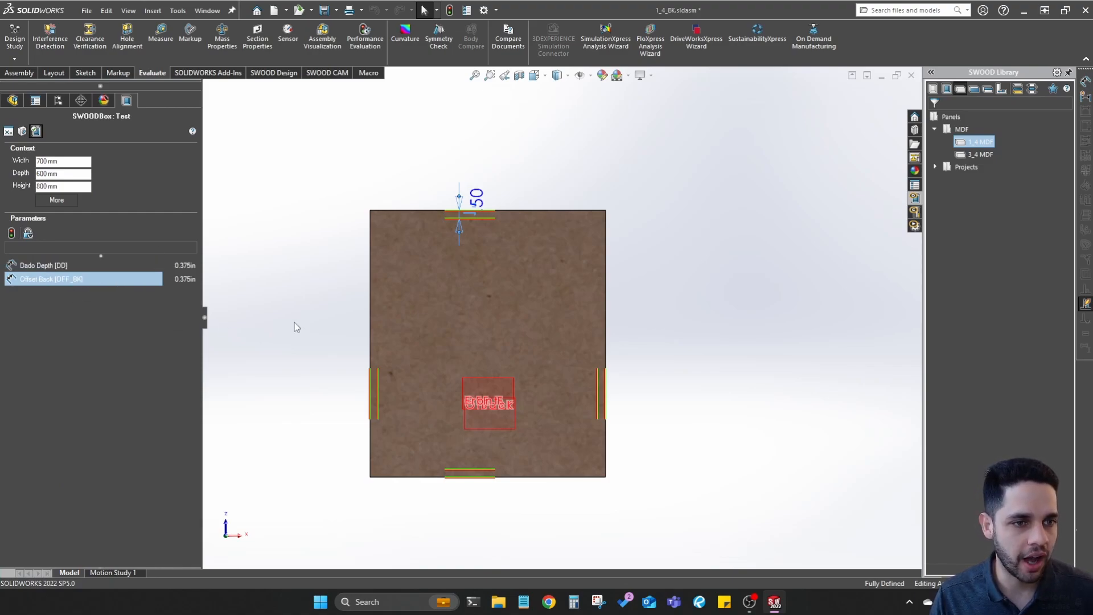
{"action": "middle_click_drag", "start_coordinate": [416, 283], "coordinate": [519, 287]}
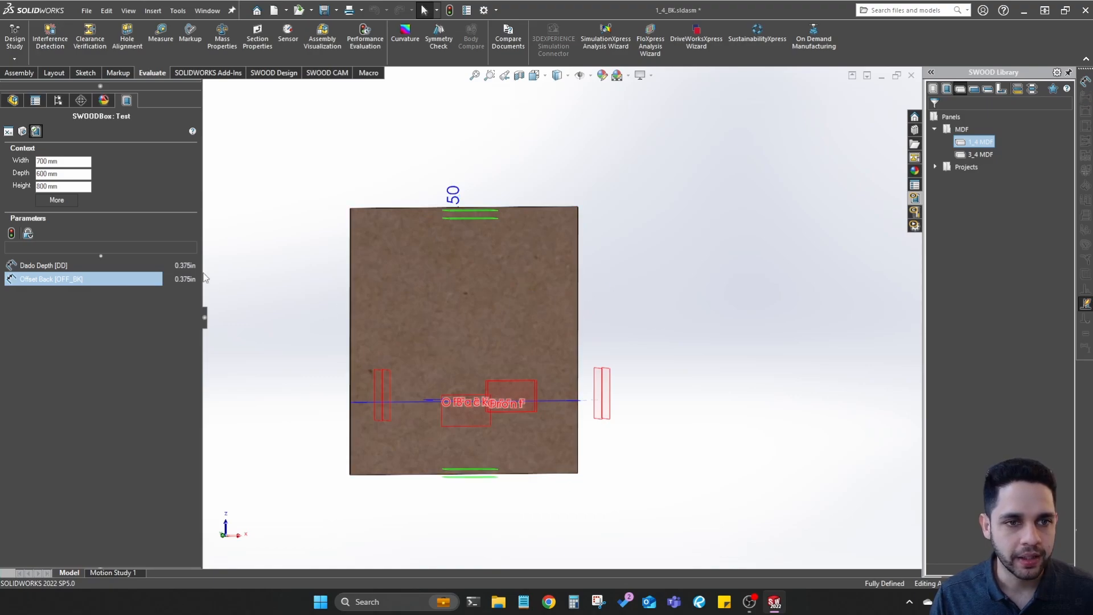
{"action": "double_click", "coordinate": [183, 265]}
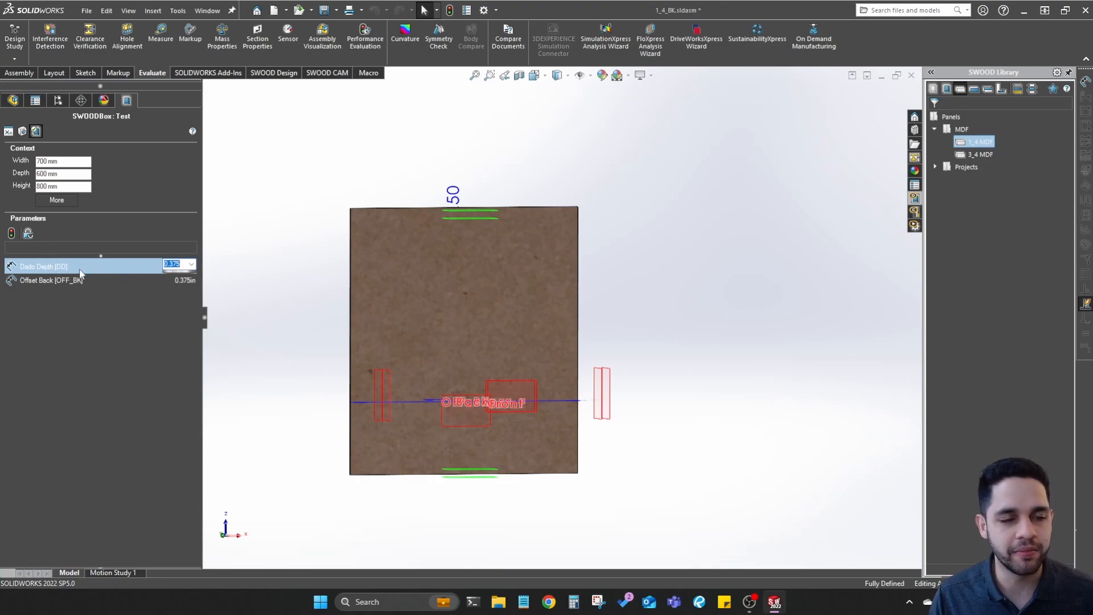
{"action": "type", "text": "2"}
{"action": "left_click", "coordinate": [144, 275]}
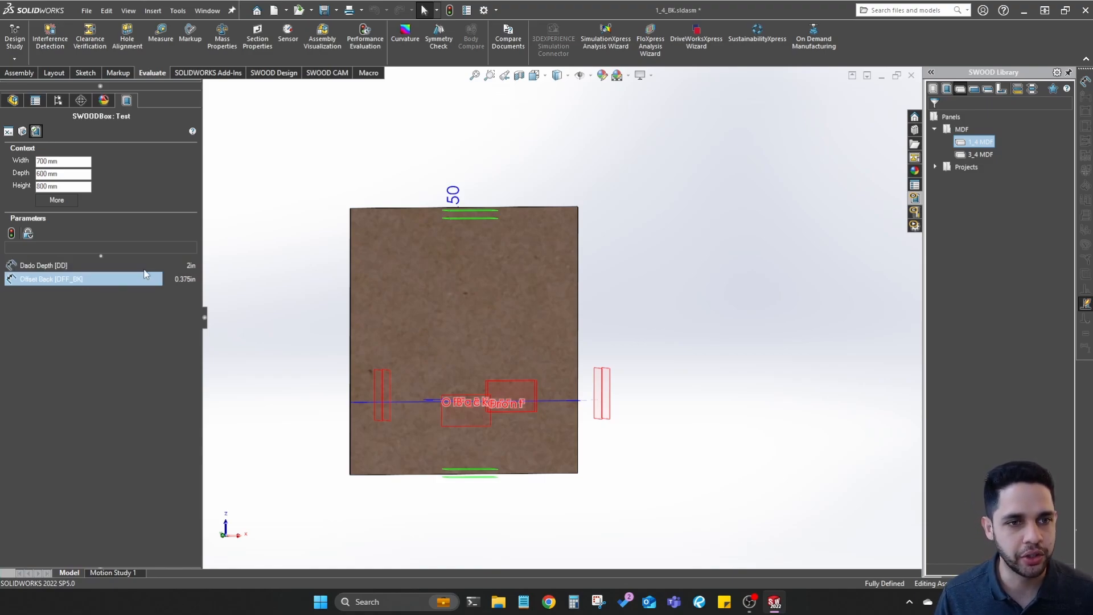
Measure the distance between the Top plane and the offset top plane of the box
{"action": "middle_click_drag", "start_coordinate": [498, 260], "coordinate": [592, 246]}
{"action": "scroll", "coordinate": [450, 250], "scroll_direction": "down", "scroll_amount": 5}
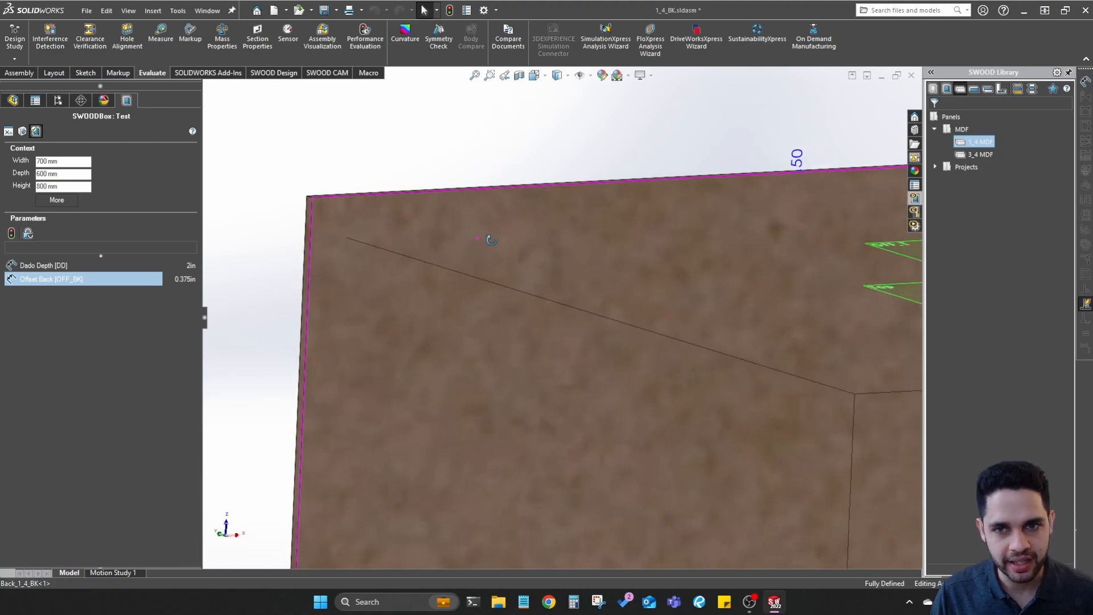
{"action": "key", "text": "m"}
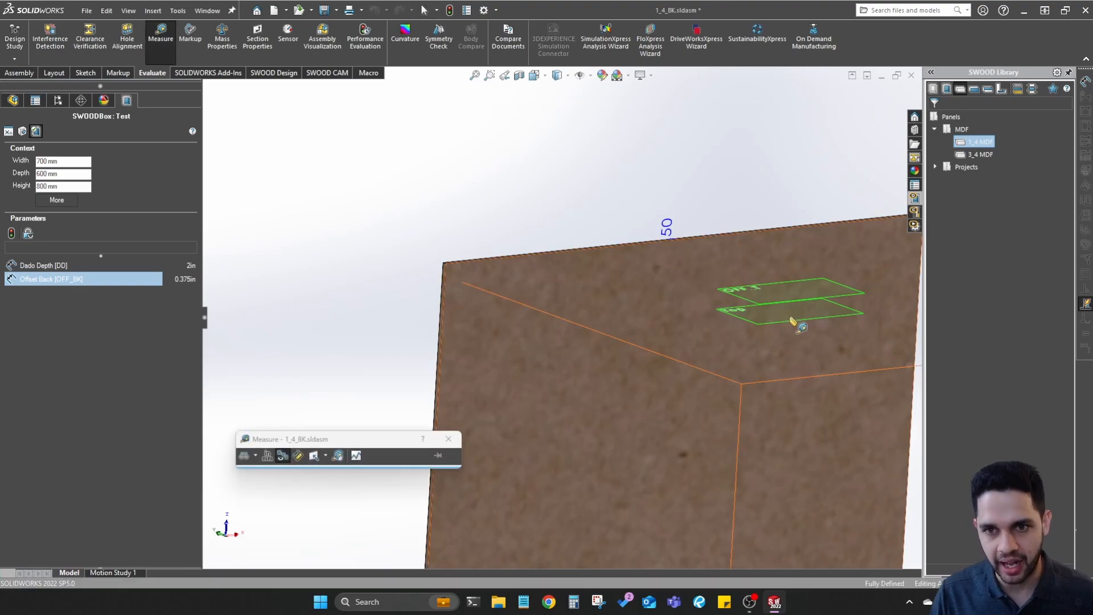
{"action": "left_click", "coordinate": [793, 320]}
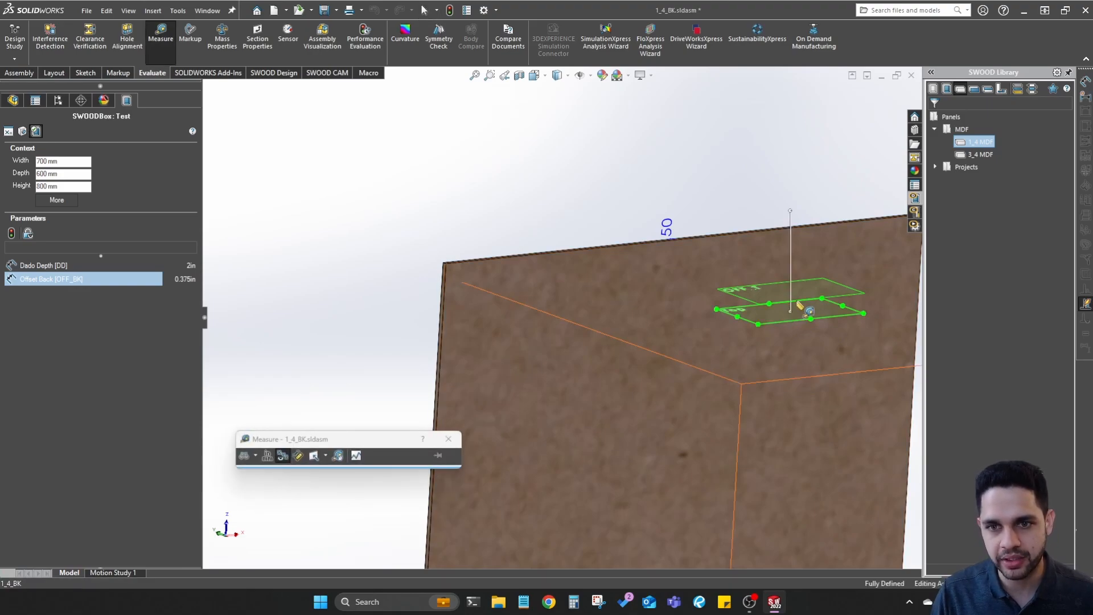
{"action": "left_click", "coordinate": [848, 291]}
Measure the distance between the Left plane and the offset left plane, and close the measurement
{"action": "scroll", "coordinate": [877, 316], "scroll_direction": "up", "scroll_amount": 3}
{"action": "scroll", "coordinate": [868, 315], "scroll_direction": "up", "scroll_amount": 5}
{"action": "scroll", "coordinate": [520, 405], "scroll_direction": "down", "scroll_amount": 4}
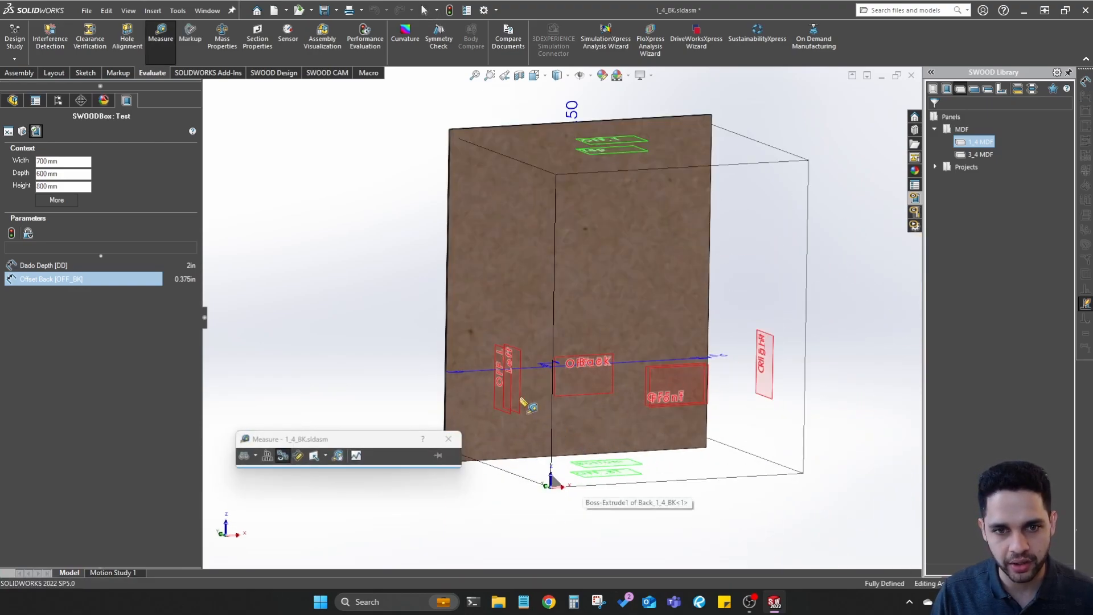
{"action": "left_click", "coordinate": [515, 393]}
{"action": "left_click", "coordinate": [516, 394]}
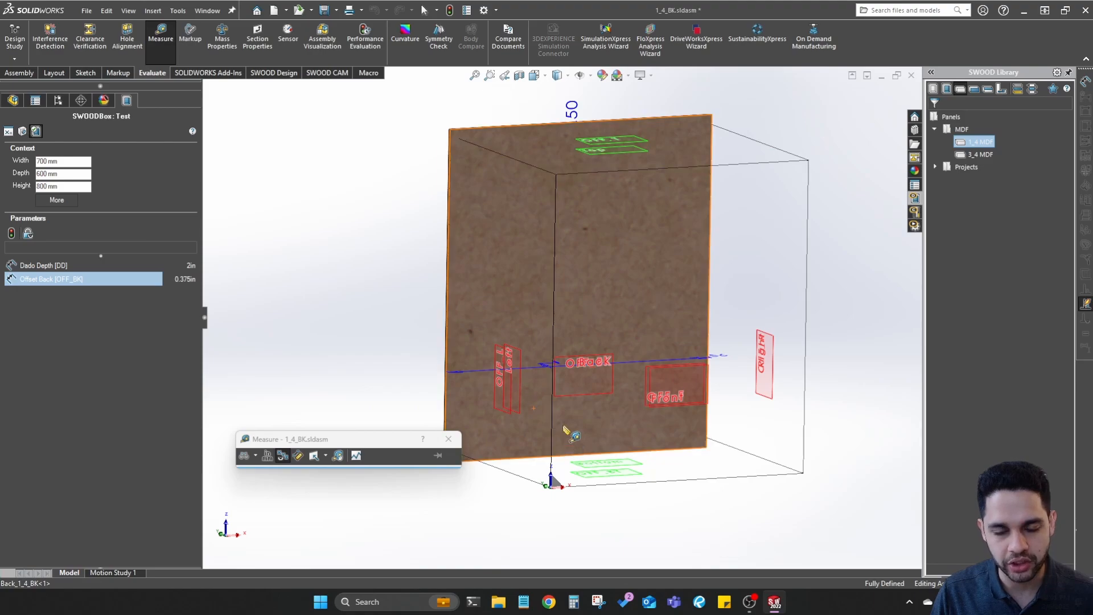
{"action": "left_click", "coordinate": [519, 417]}
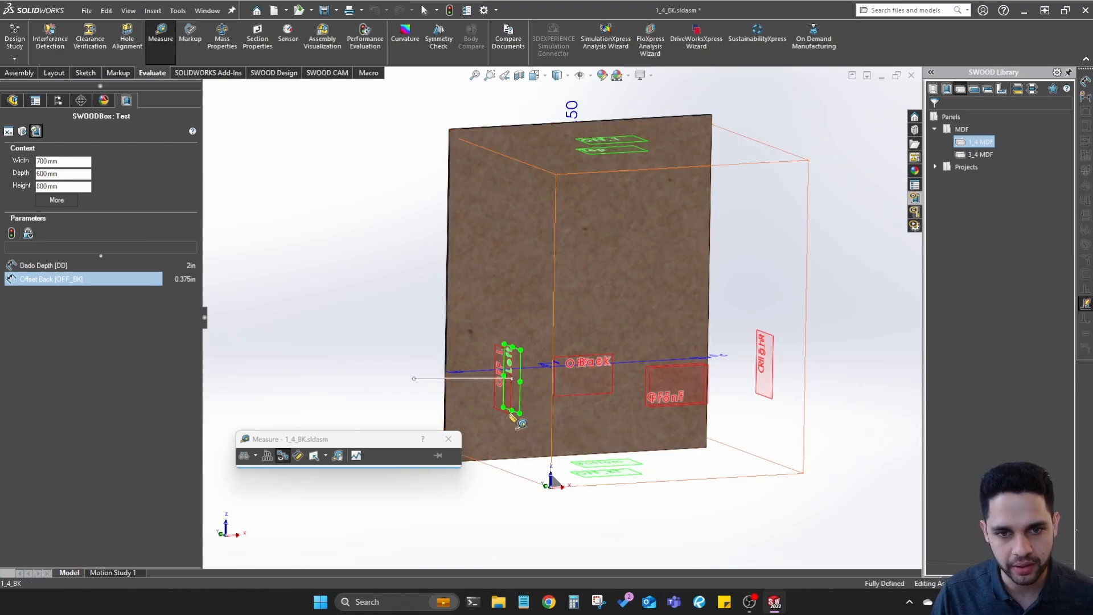
{"action": "left_click", "coordinate": [508, 409]}
{"action": "left_click", "coordinate": [643, 497]}
{"action": "scroll", "coordinate": [644, 496], "scroll_direction": "up", "scroll_amount": 2}
{"action": "middle_click_drag", "start_coordinate": [643, 497], "coordinate": [677, 327]}
{"action": "key", "text": "Escape"}
Select the plane at the box's right side and check the initial value of the Offset Right parameter in the parameter definitions
{"action": "scroll", "coordinate": [710, 363], "scroll_direction": "down", "scroll_amount": 5}
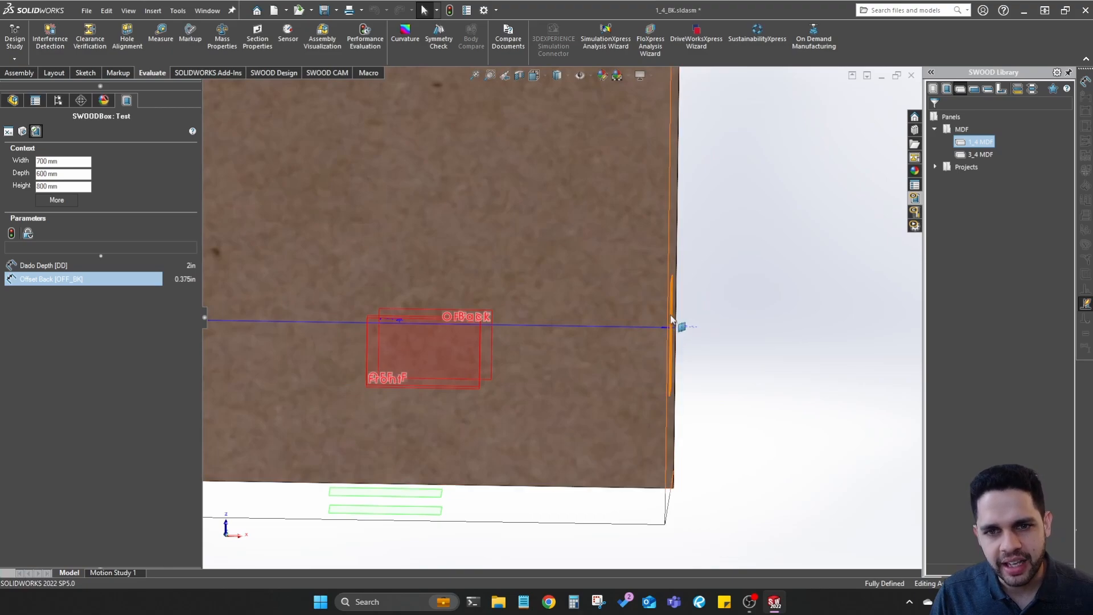
{"action": "left_click", "coordinate": [673, 319]}
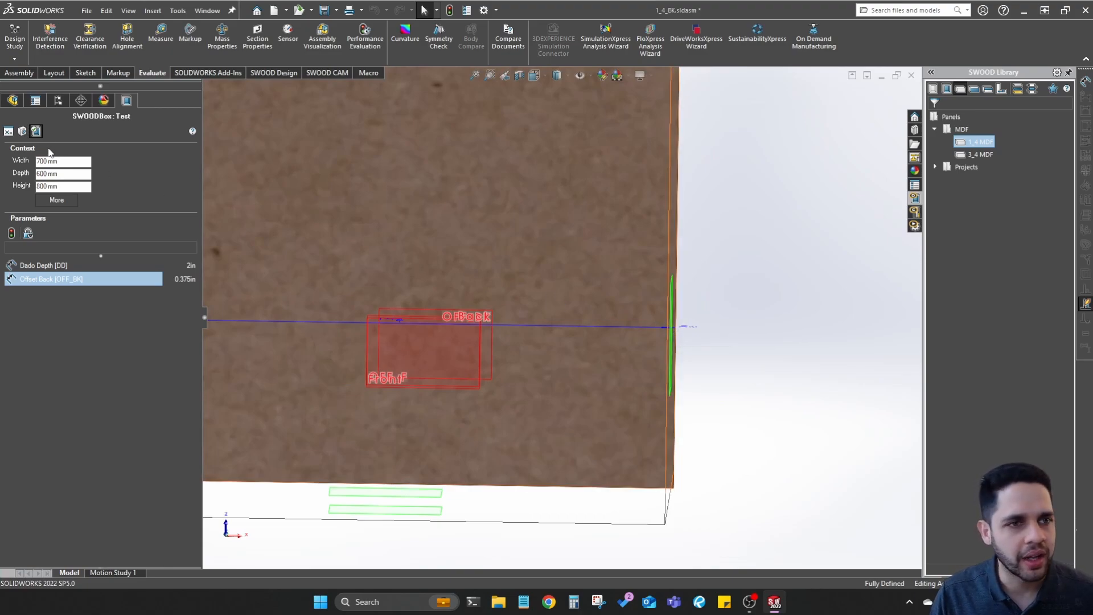
{"action": "left_click", "coordinate": [8, 132]}
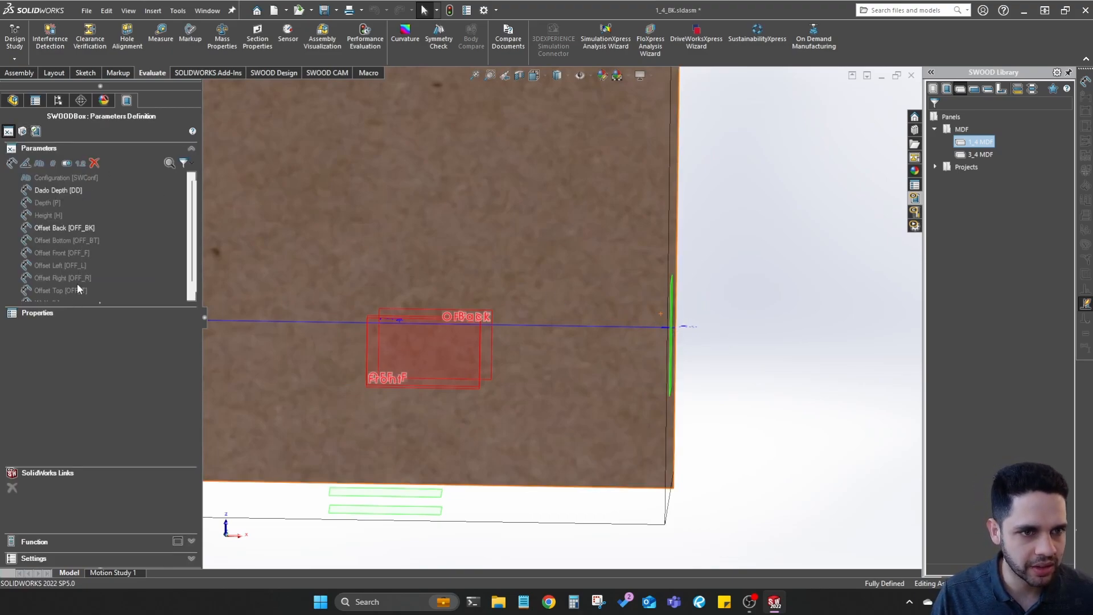
{"action": "scroll", "coordinate": [78, 289], "scroll_direction": "down", "scroll_amount": 1}
{"action": "left_click", "coordinate": [81, 264]}
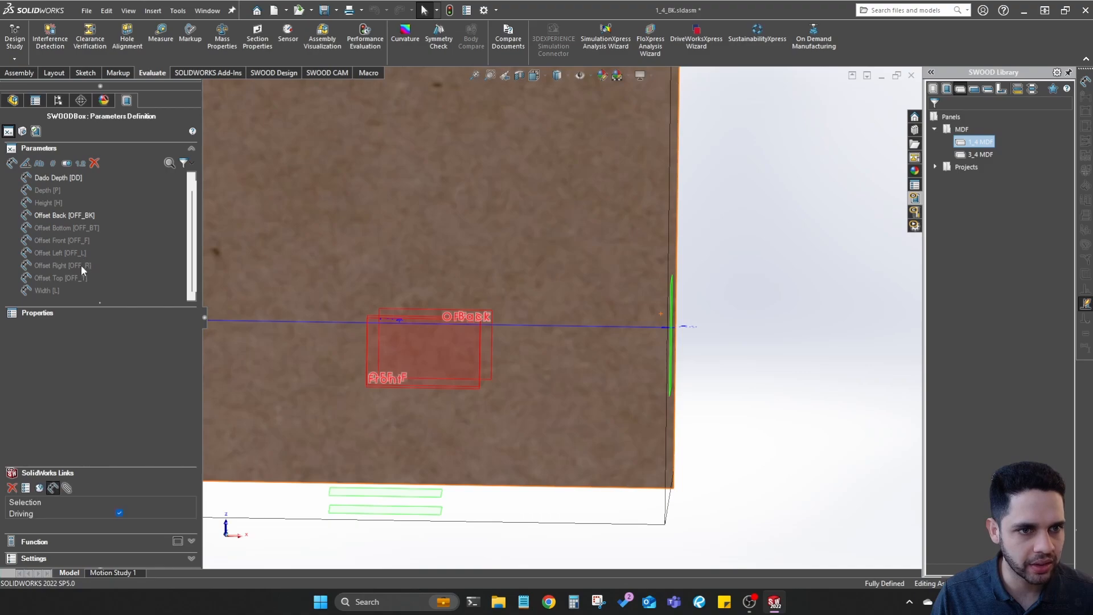
{"action": "left_click", "coordinate": [124, 394]}
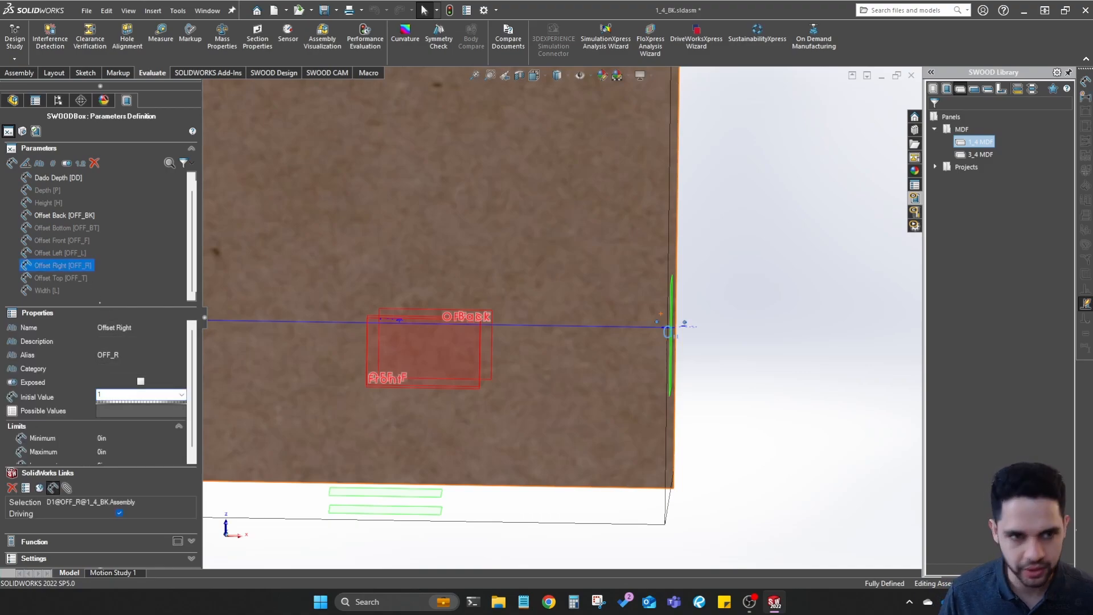
Return to the box test and set Dado Depth to 3 in
{"action": "left_click", "coordinate": [36, 131]}
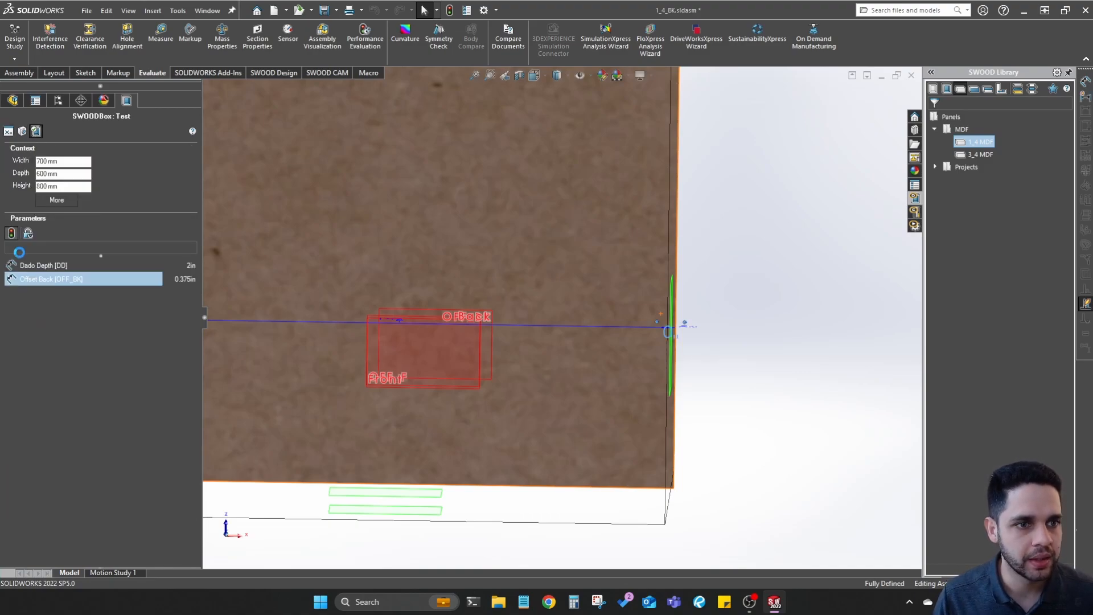
{"action": "scroll", "coordinate": [692, 342], "scroll_direction": "down", "scroll_amount": 5}
{"action": "scroll", "coordinate": [591, 312], "scroll_direction": "down", "scroll_amount": 3}
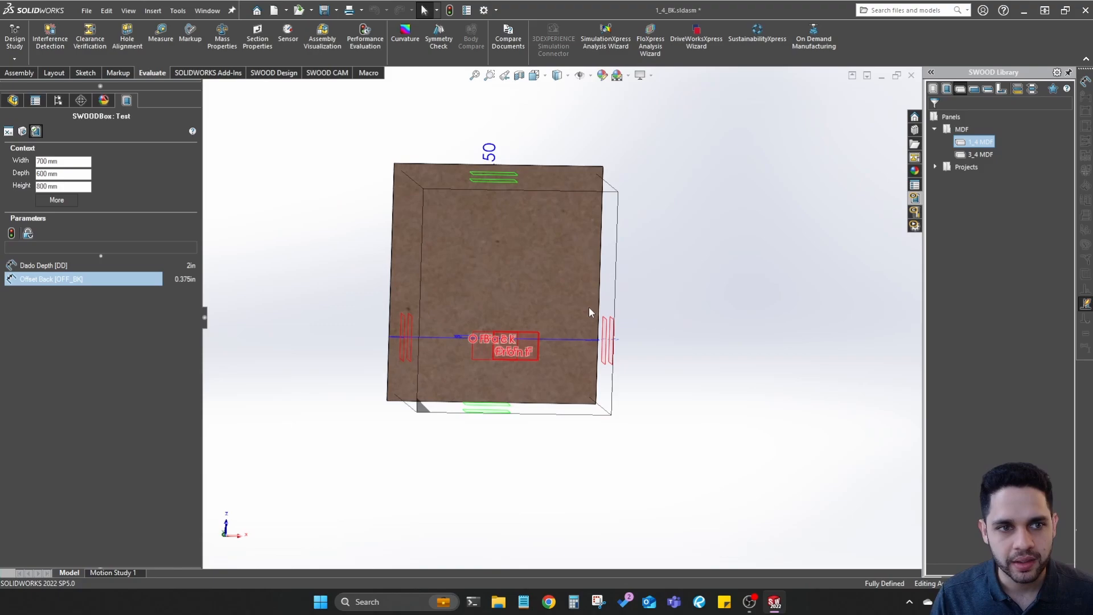
{"action": "left_click", "coordinate": [195, 266]}
{"action": "type", "text": "3"}
{"action": "key", "text": "Return"}
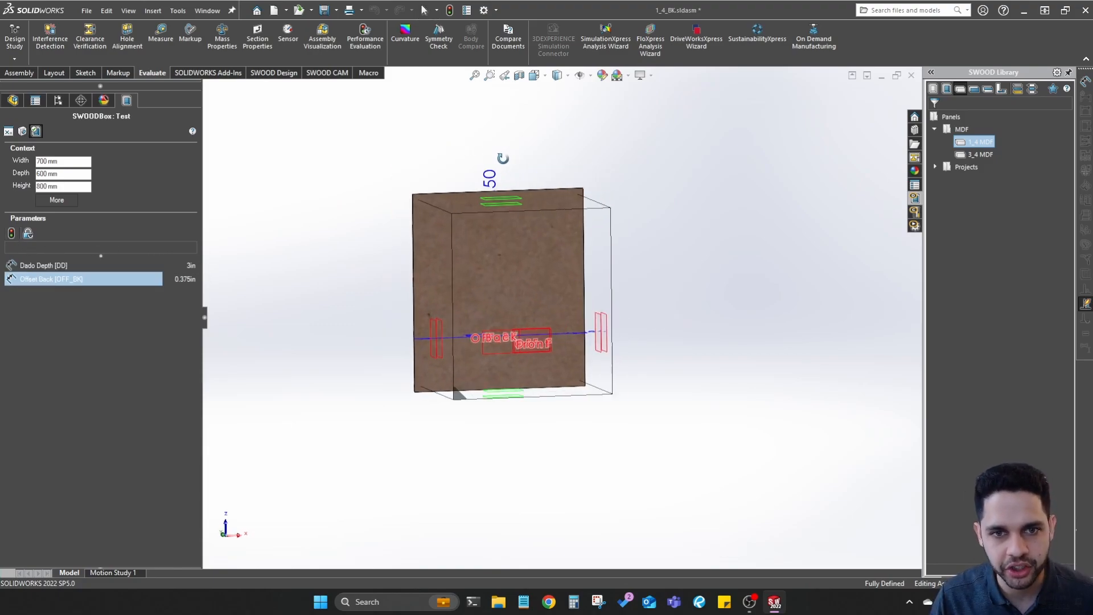
Open the script editor for the SWOODBox function and examine the object parameters, SWOODBox context variables and their aliases
{"action": "left_click", "coordinate": [8, 131]}
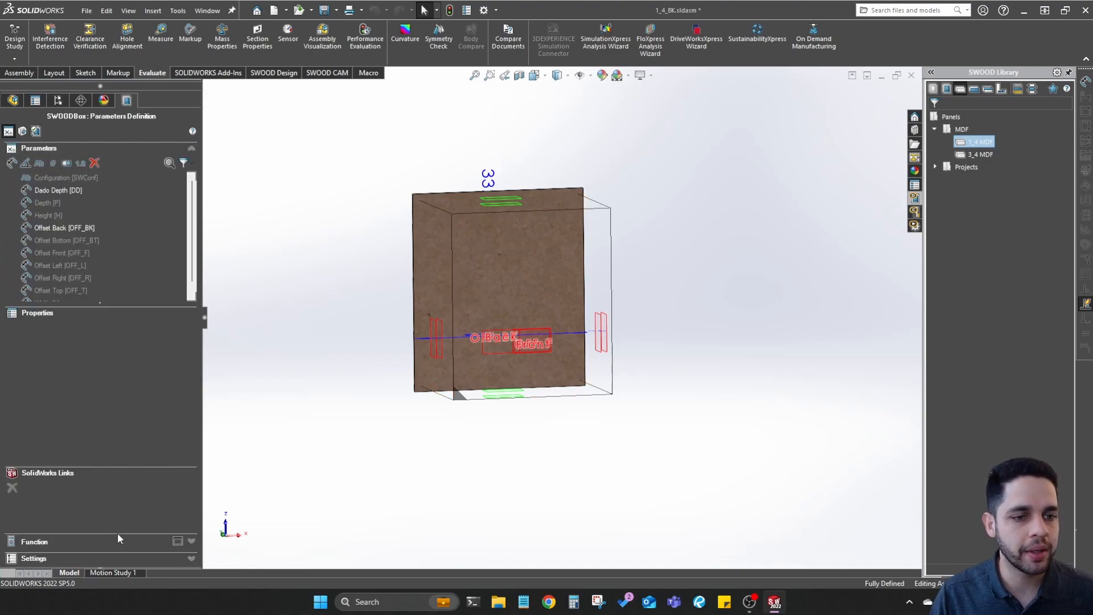
{"action": "left_click", "coordinate": [177, 541]}
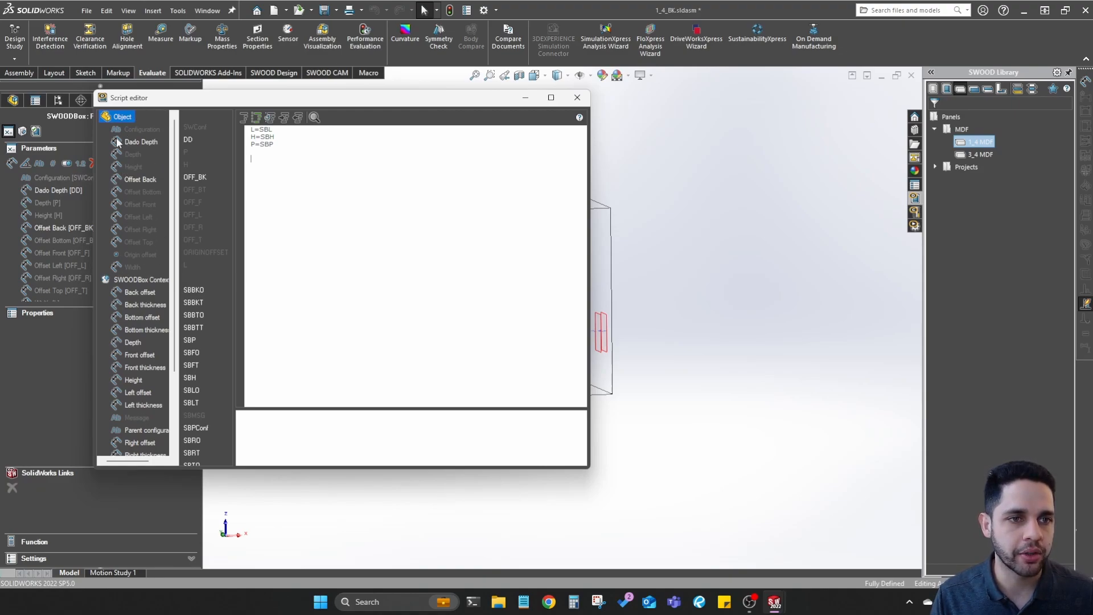
{"action": "scroll", "coordinate": [105, 382], "scroll_direction": "down", "scroll_amount": 2}
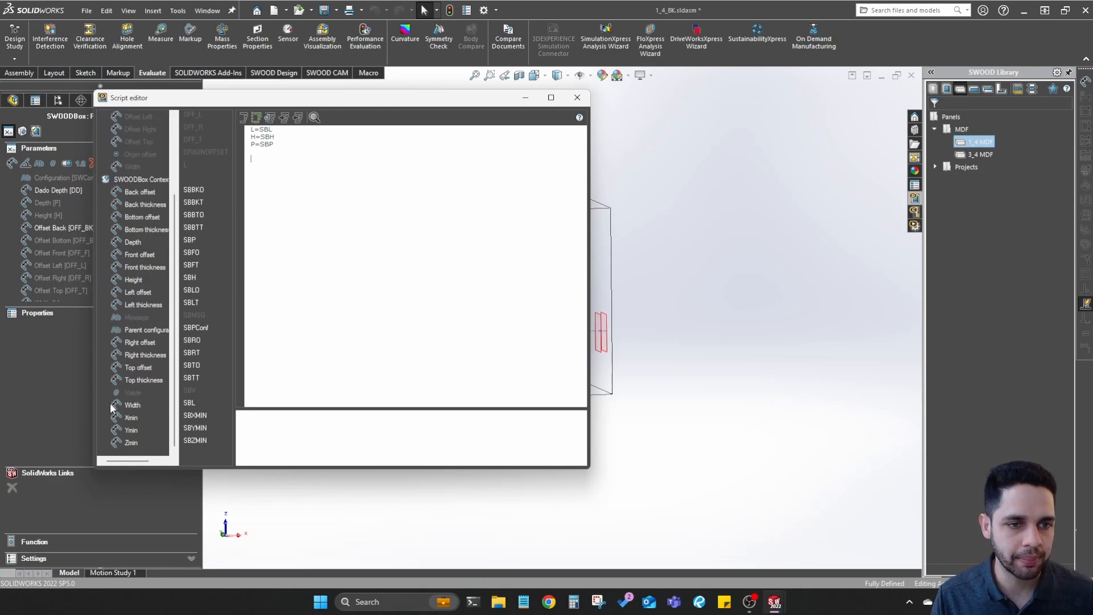
{"action": "scroll", "coordinate": [117, 416], "scroll_direction": "up", "scroll_amount": 2}
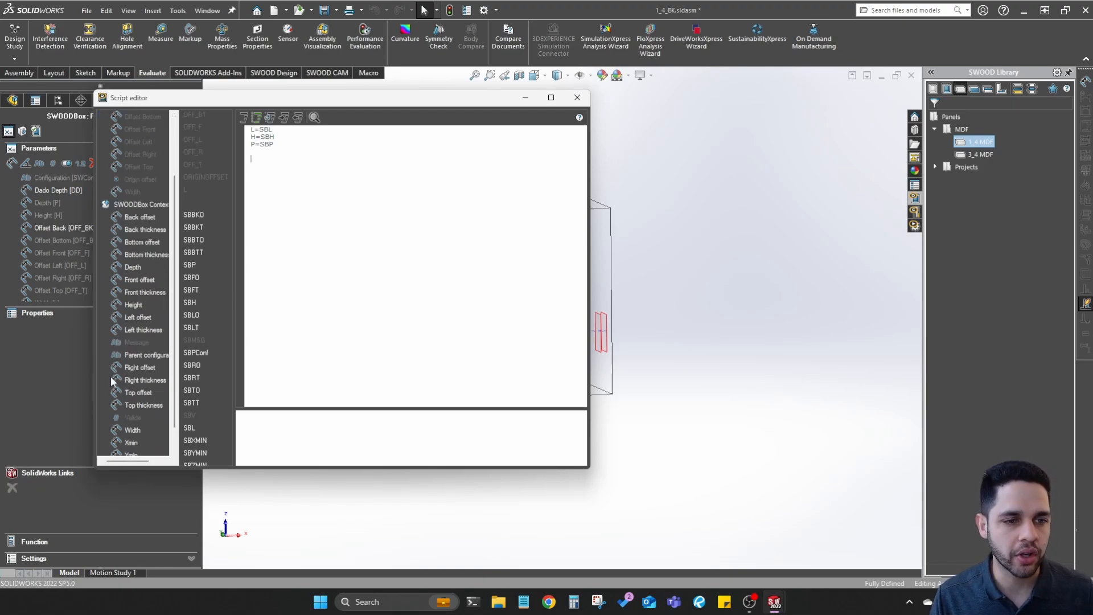
{"action": "scroll", "coordinate": [120, 444], "scroll_direction": "down", "scroll_amount": 3}
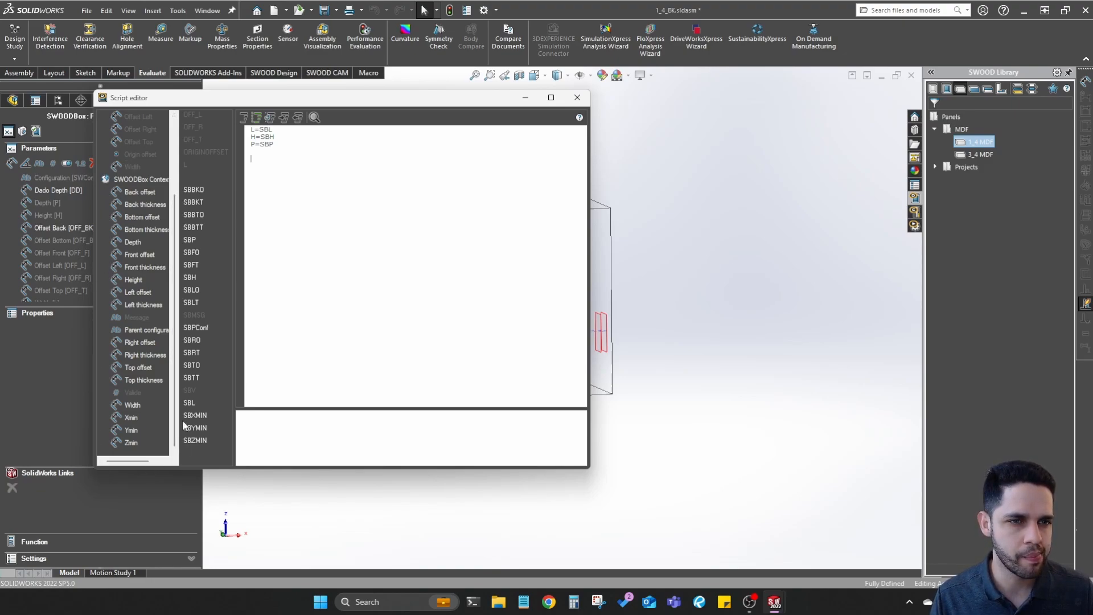
{"action": "scroll", "coordinate": [135, 228], "scroll_direction": "up", "scroll_amount": 1}
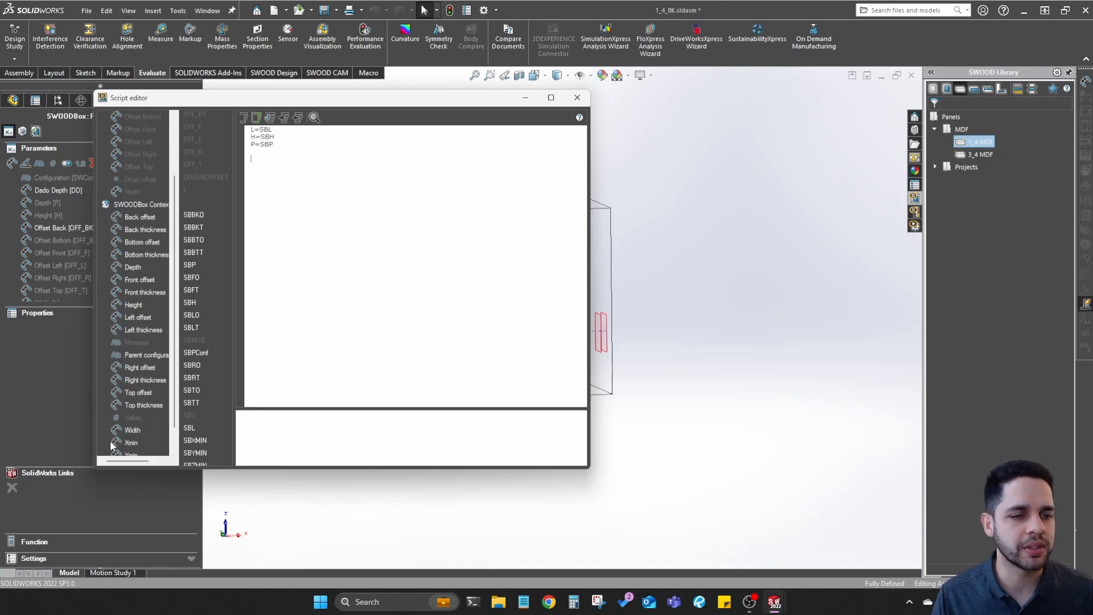
{"action": "scroll", "coordinate": [132, 436], "scroll_direction": "down", "scroll_amount": 1}
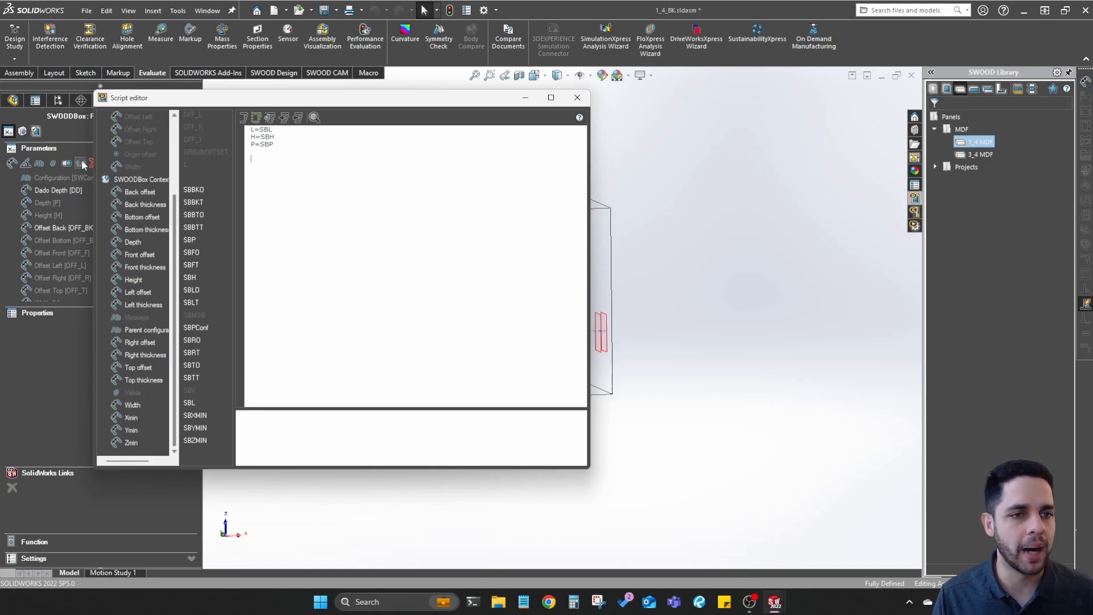
{"action": "scroll", "coordinate": [125, 257], "scroll_direction": "up", "scroll_amount": 4}
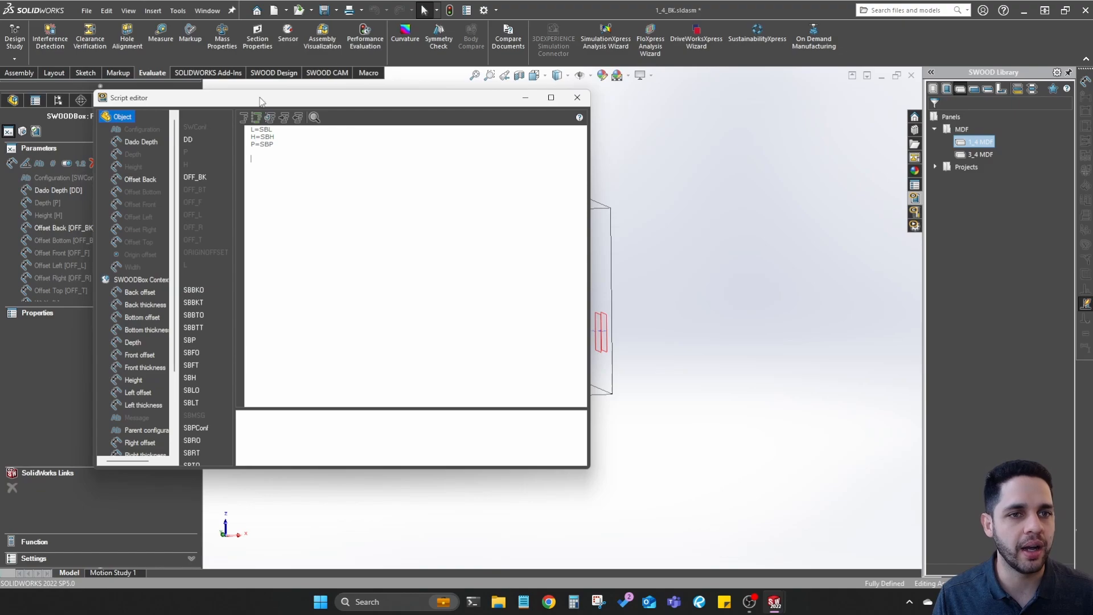
{"action": "left_click_drag", "start_coordinate": [259, 97], "coordinate": [490, 105]}
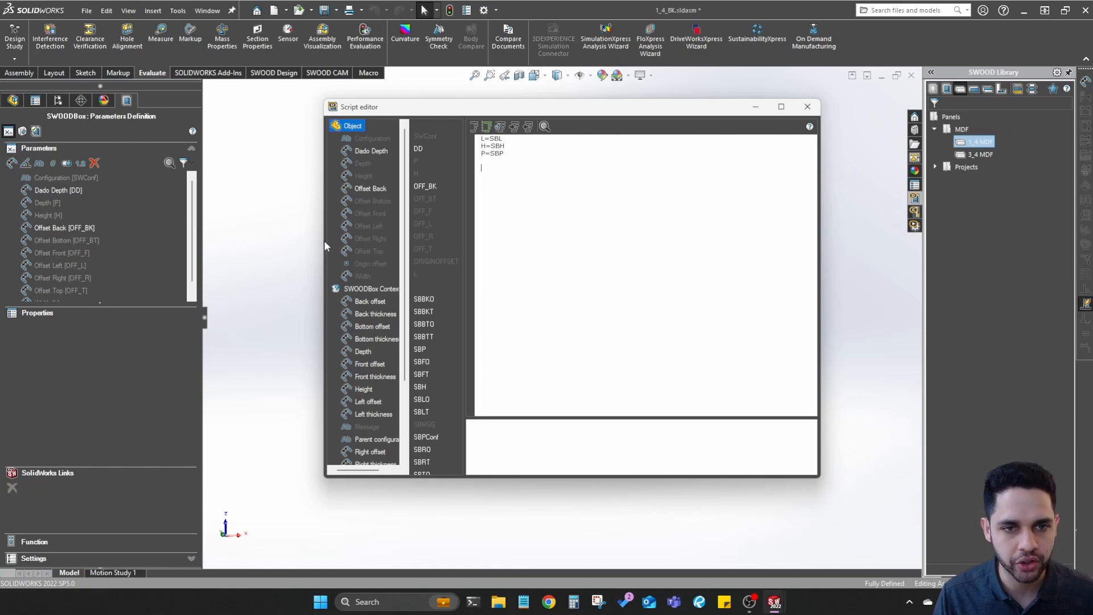
{"action": "scroll", "coordinate": [392, 393], "scroll_direction": "down", "scroll_amount": 1}
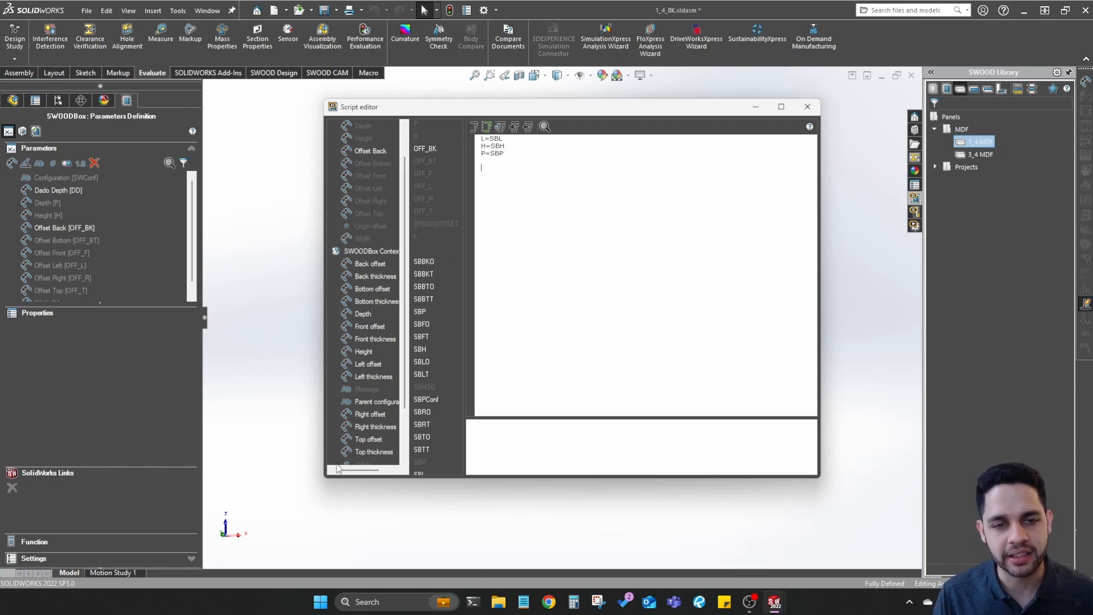
{"action": "scroll", "coordinate": [373, 225], "scroll_direction": "up", "scroll_amount": 2}
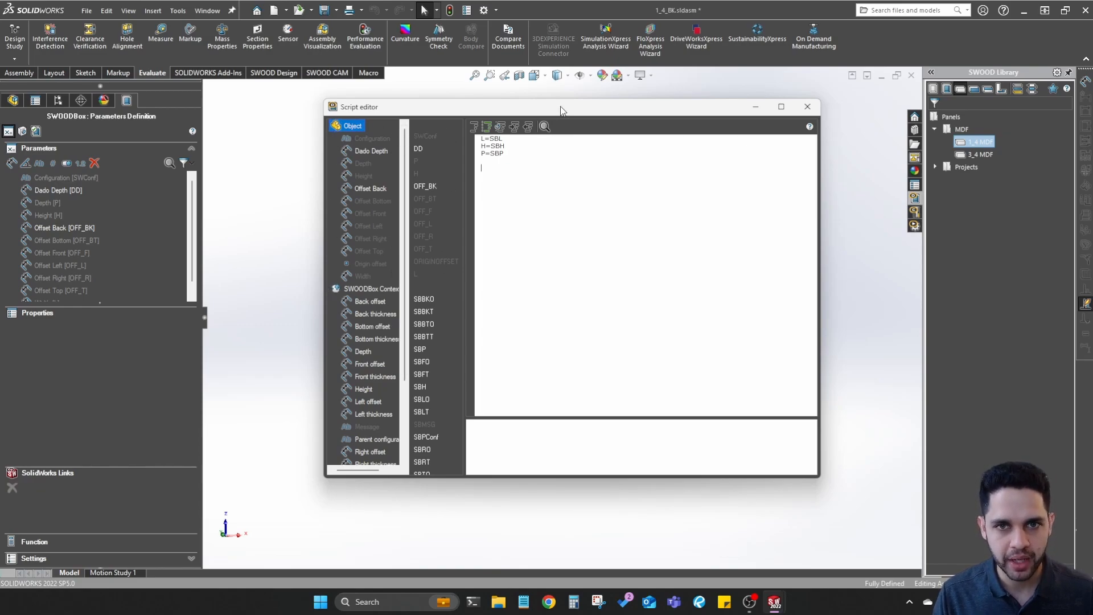
{"action": "left_click_drag", "start_coordinate": [560, 106], "coordinate": [527, 432]}
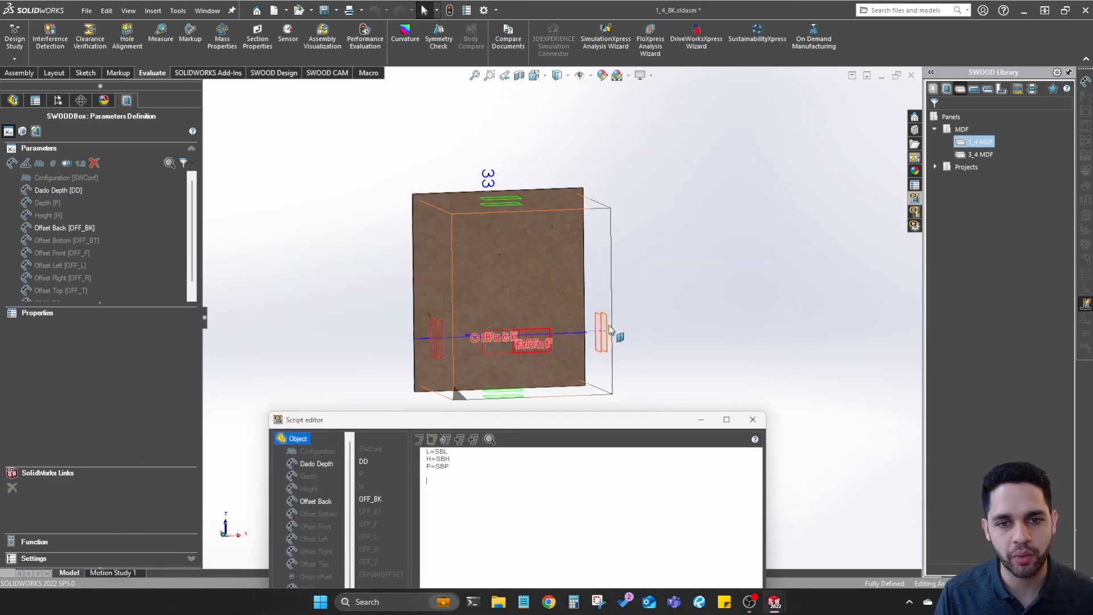
{"action": "left_click_drag", "start_coordinate": [540, 422], "coordinate": [606, 144]}
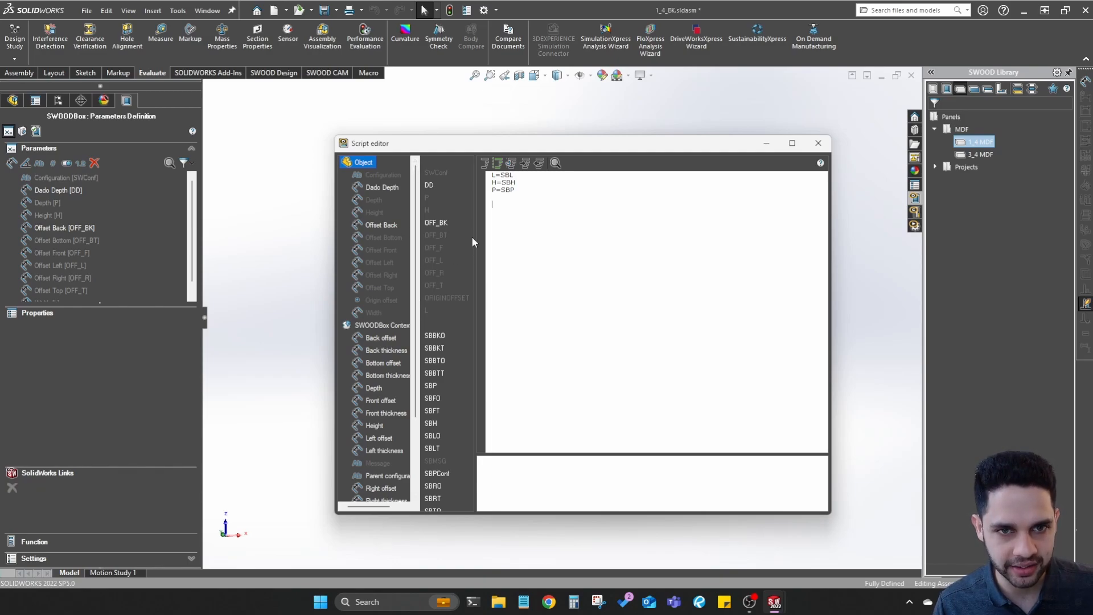
Add the line OFF_BT = DD to the script below P=SBP and start a new line after it
{"action": "double_click", "coordinate": [442, 234]}
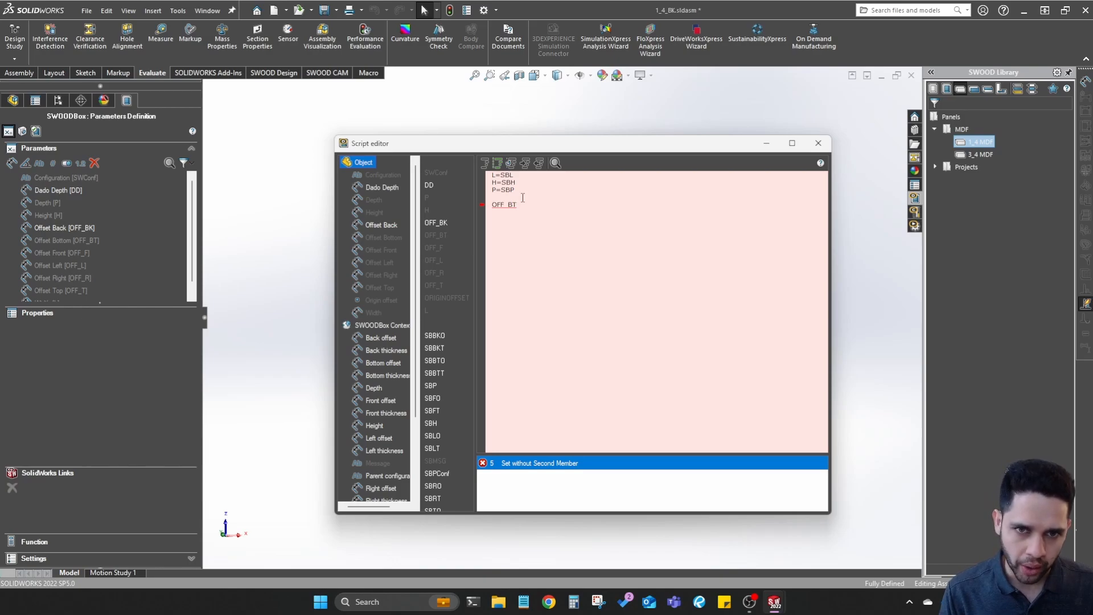
{"action": "type", "text": "="}
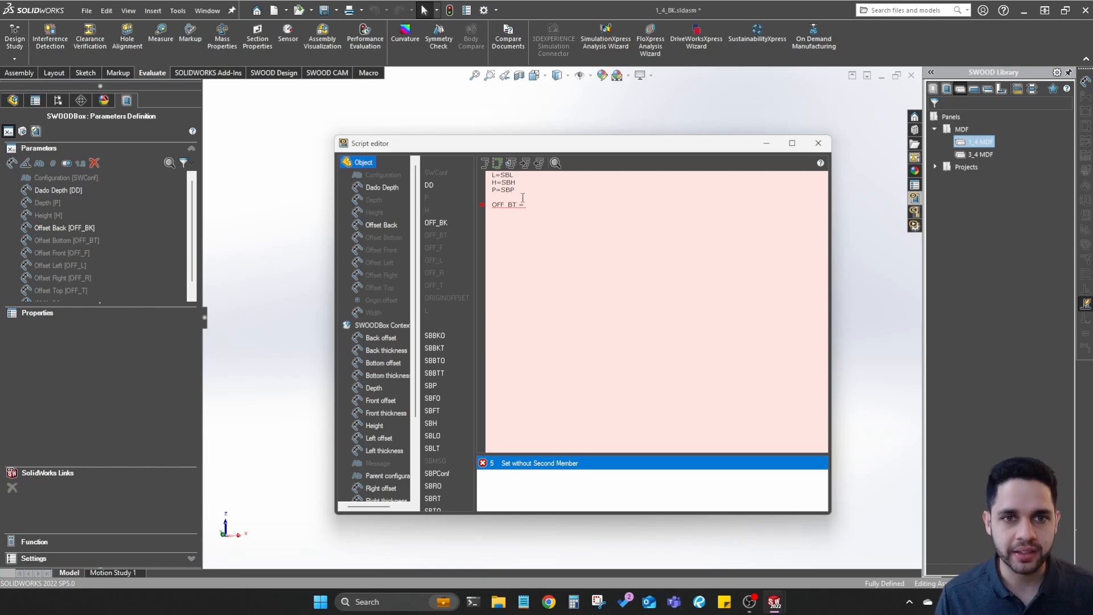
{"action": "double_click", "coordinate": [429, 185]}
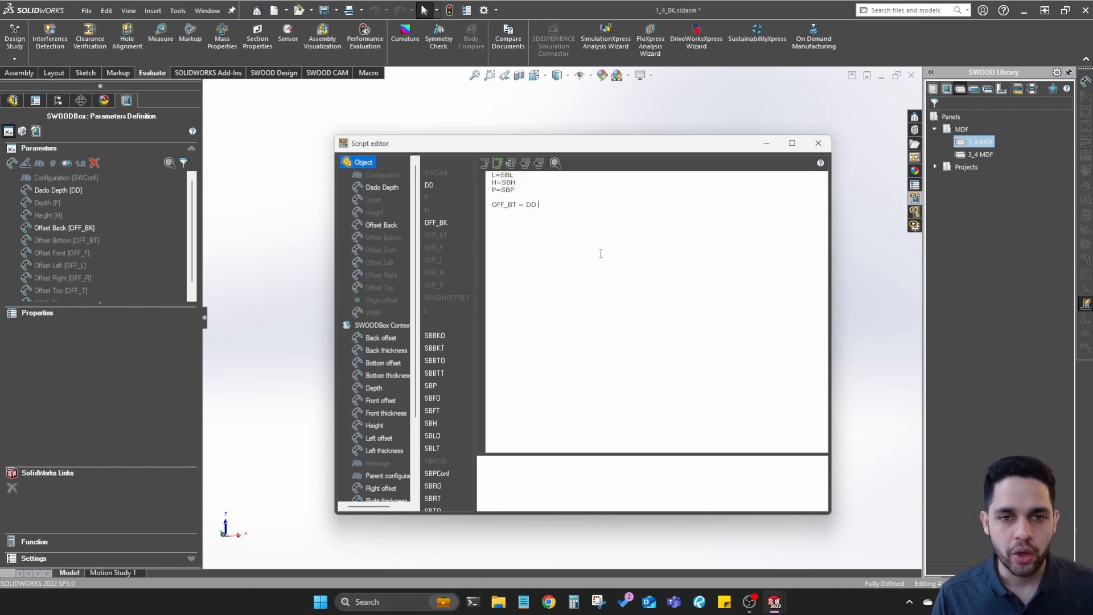
{"action": "left_click_drag", "start_coordinate": [689, 149], "coordinate": [675, 138]}
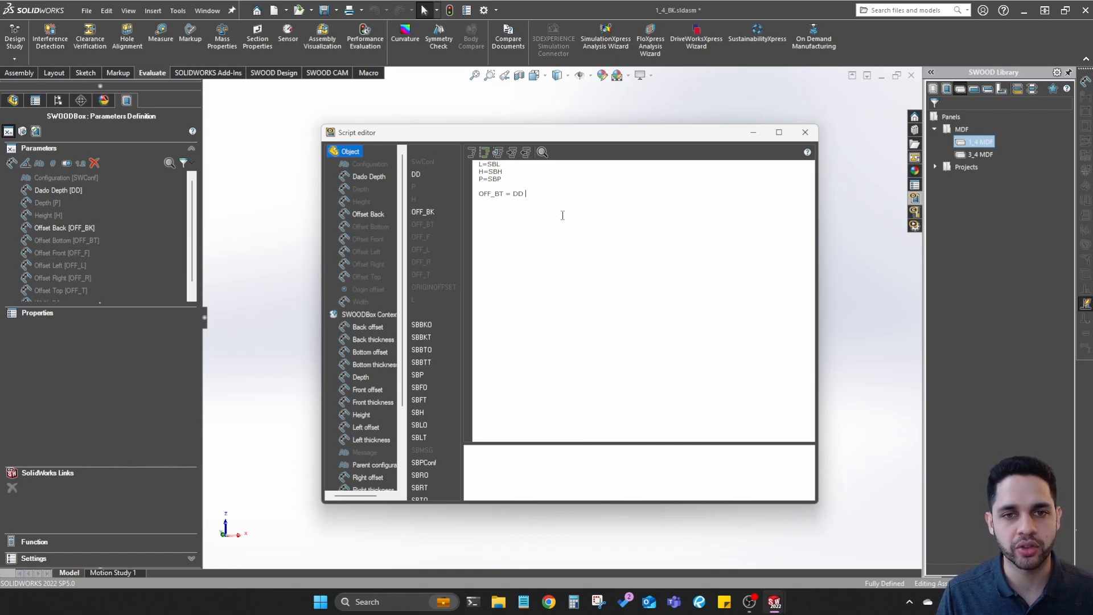
{"action": "key", "text": "BackSpace"}
{"action": "key", "text": "BackSpace"}
{"action": "key", "text": "BackSpace"}
{"action": "key", "text": "BackSpace"}
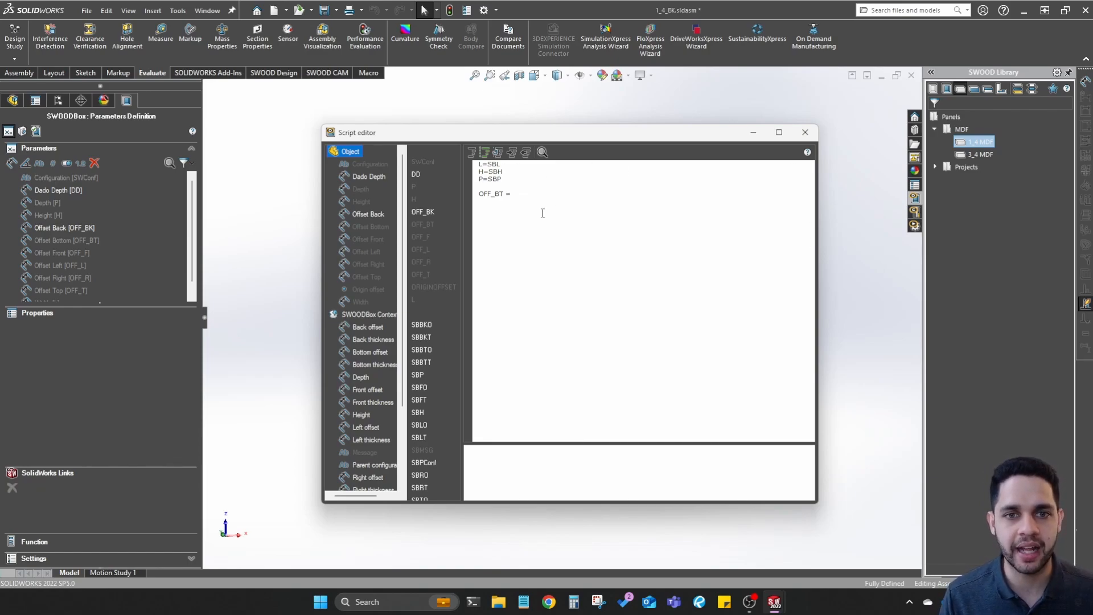
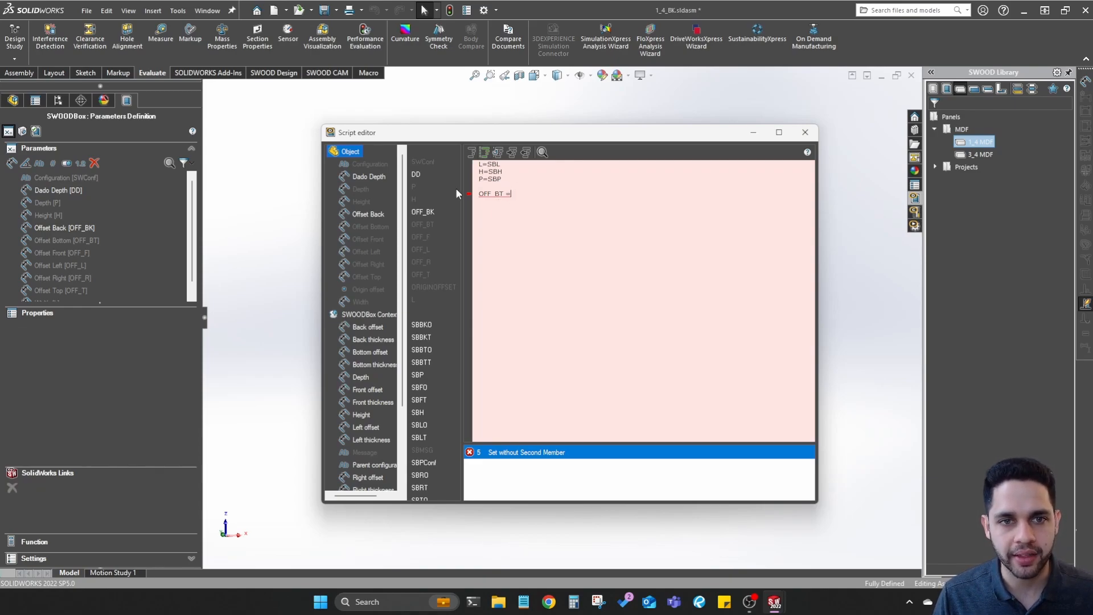
{"action": "double_click", "coordinate": [416, 173]}
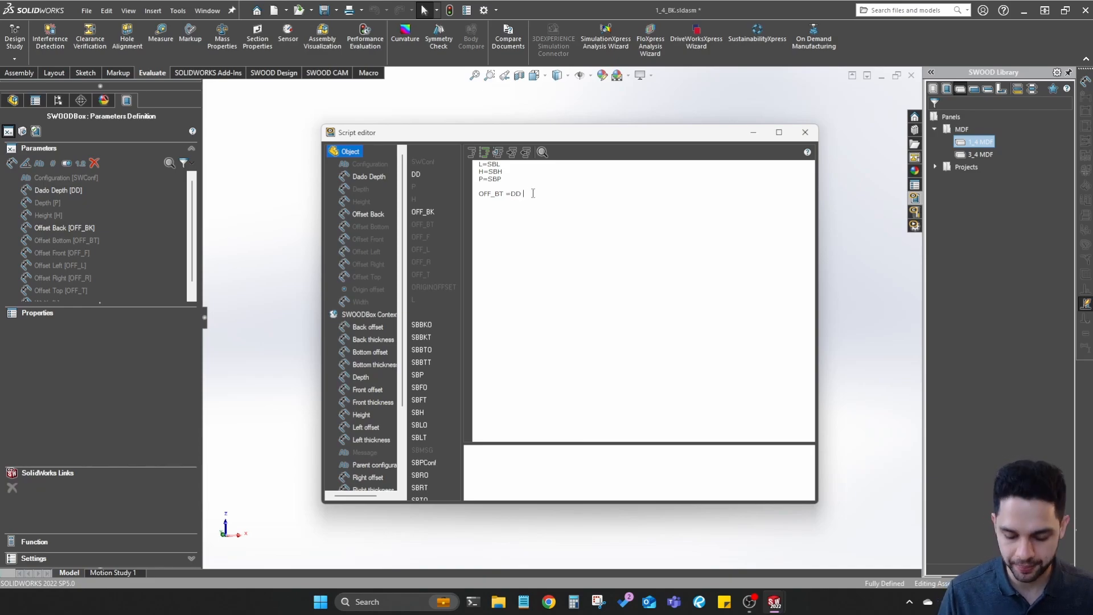
{"action": "key", "text": "Return"}
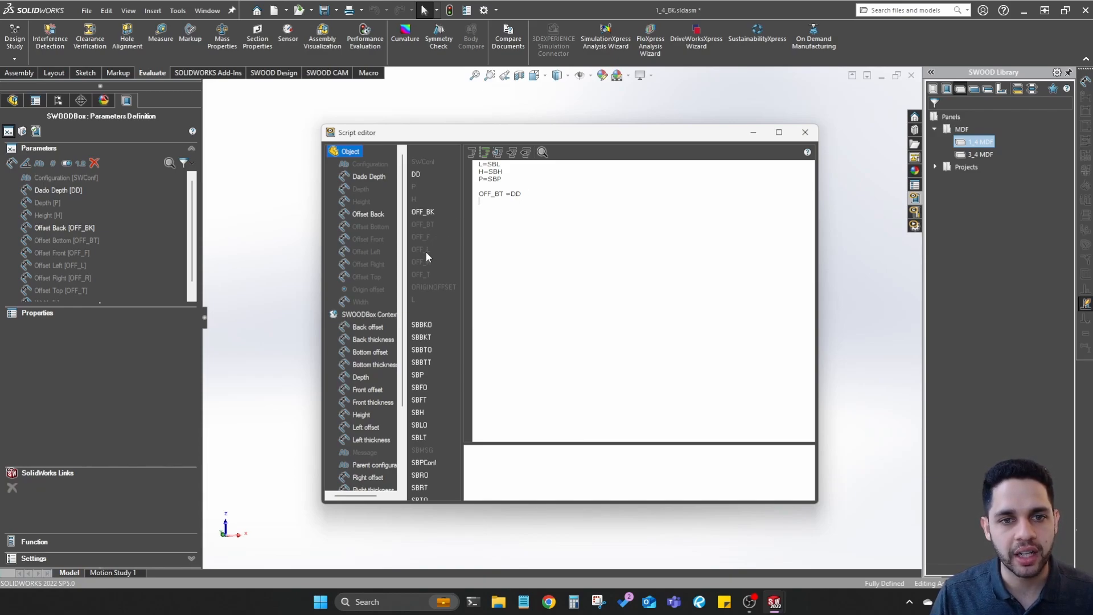
Add the variables OFF_L, OFF_R and OFF_T to the script on separate lines below OFF_BT =DD
{"action": "double_click", "coordinate": [425, 251]}
{"action": "key", "text": "Return"}
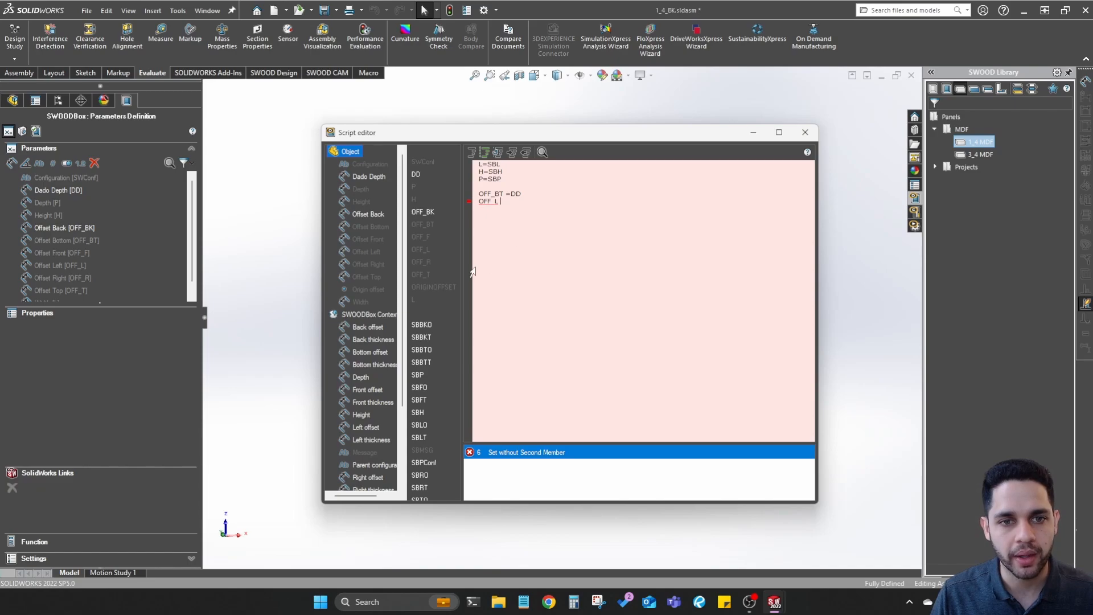
{"action": "double_click", "coordinate": [429, 262]}
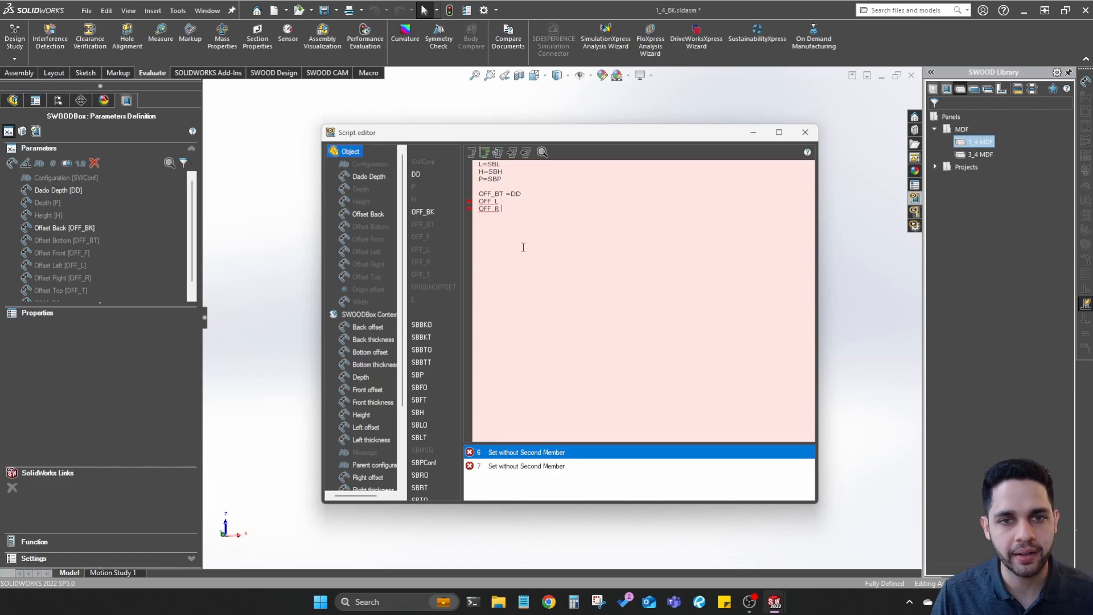
{"action": "double_click", "coordinate": [425, 275]}
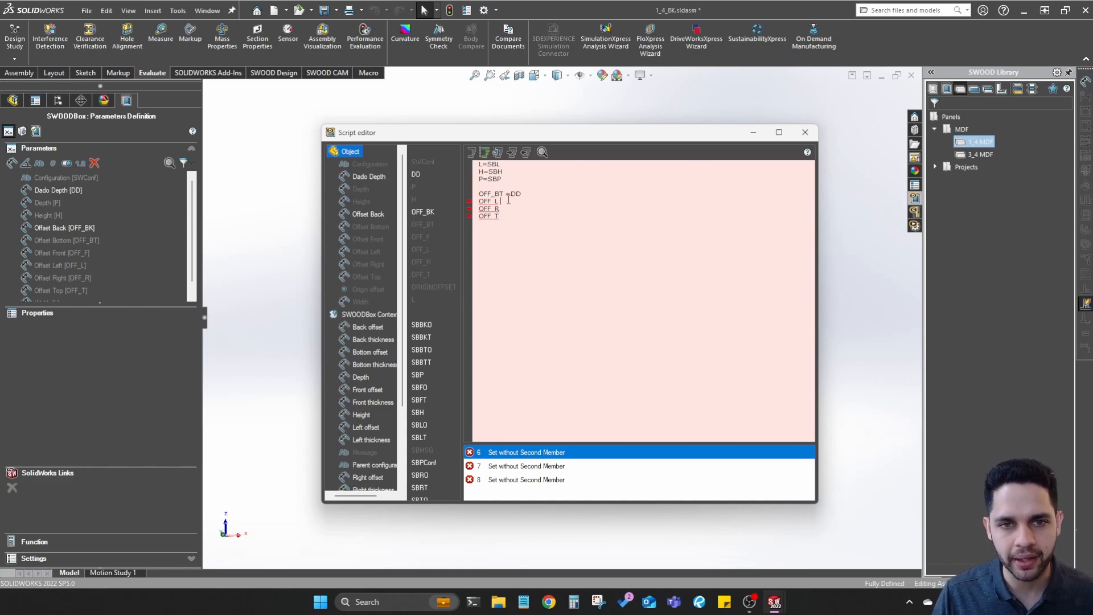
Set OFF_L, OFF_R and OFF_T each equal to DD in the script and close the script editor
{"action": "type", "text": "=DD"}
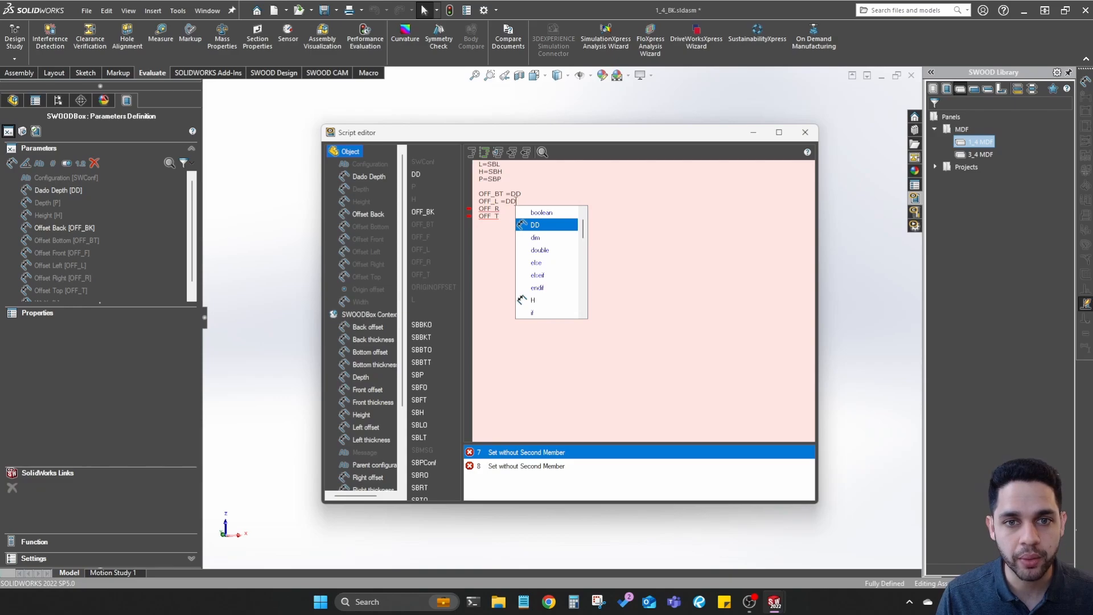
{"action": "left_click_drag", "start_coordinate": [516, 201], "coordinate": [503, 201]}
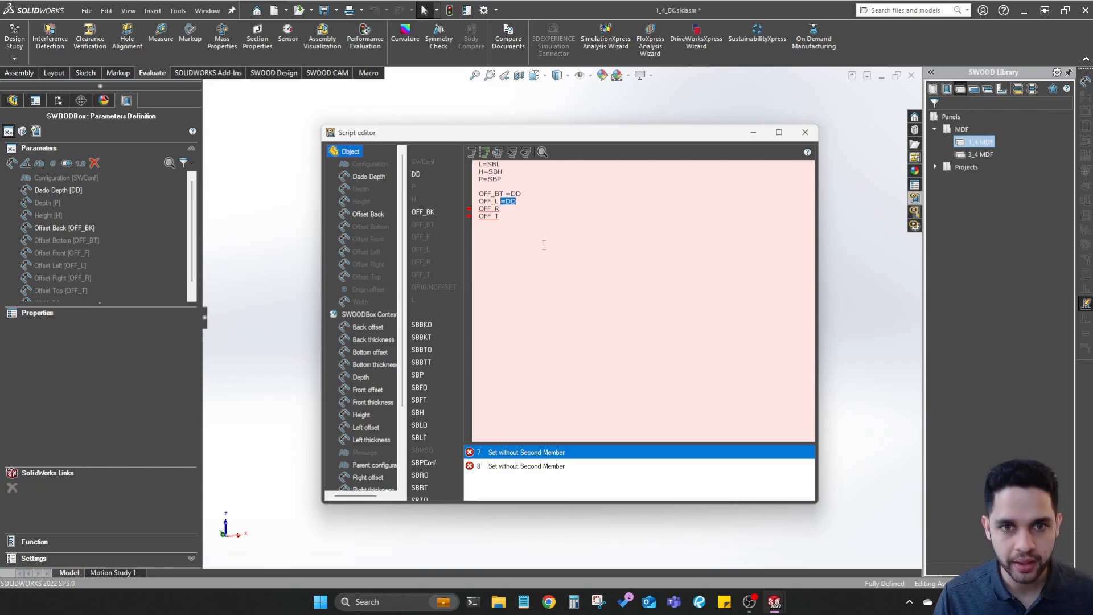
{"action": "left_click", "coordinate": [513, 209]}
{"action": "type", "text": "=DD"}
{"action": "left_click", "coordinate": [505, 216]}
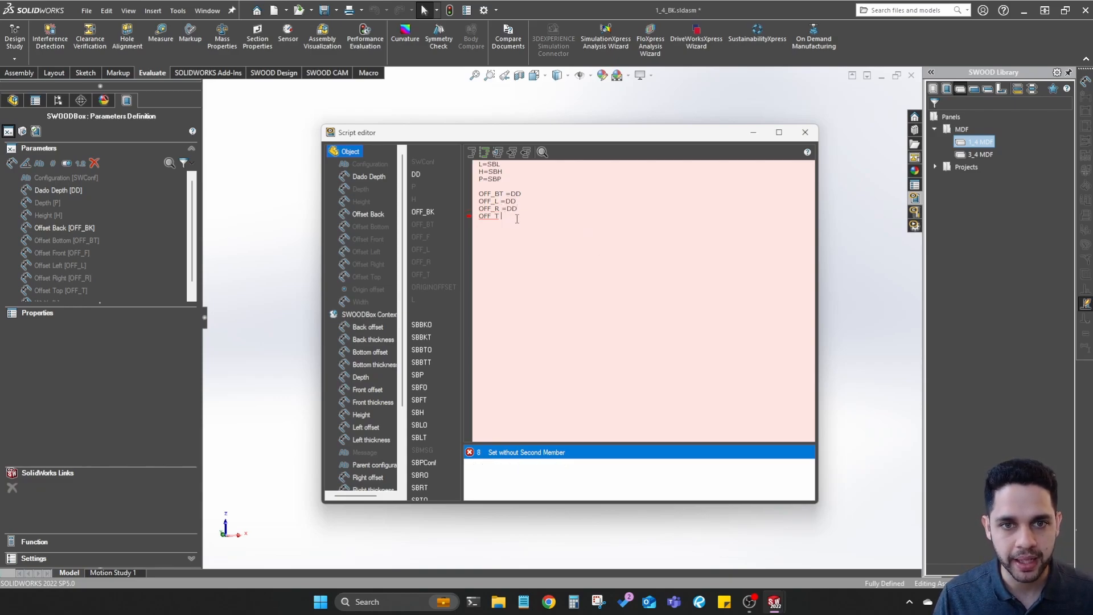
{"action": "type", "text": "=DD"}
{"action": "left_click", "coordinate": [643, 185]}
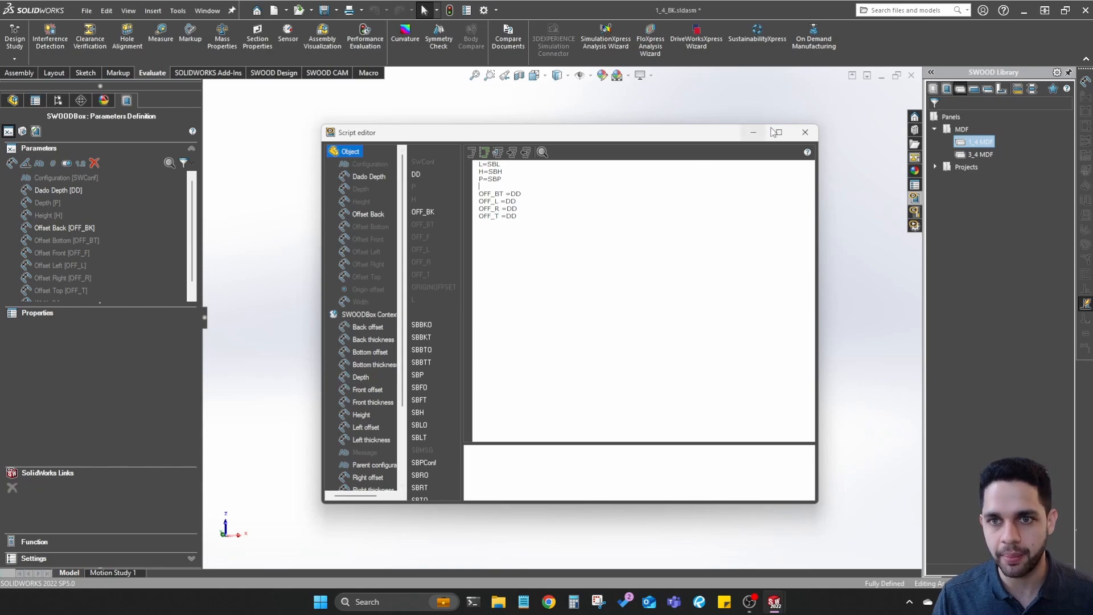
{"action": "left_click", "coordinate": [804, 135]}
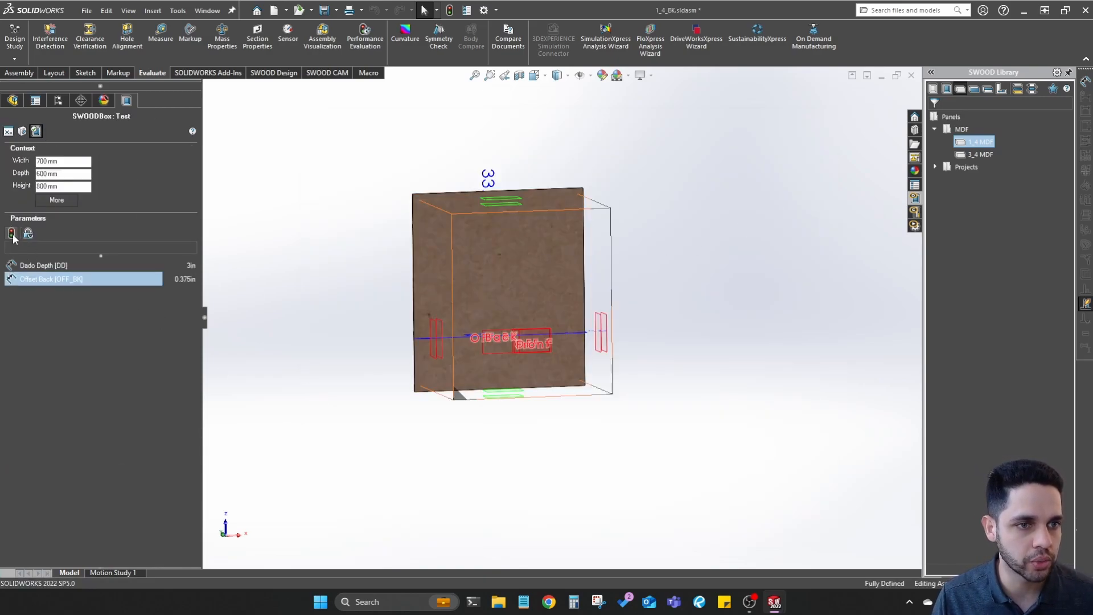
Rebuild the box test with the updated script and inspect the back panel against the offset planes
{"action": "left_click", "coordinate": [29, 234]}
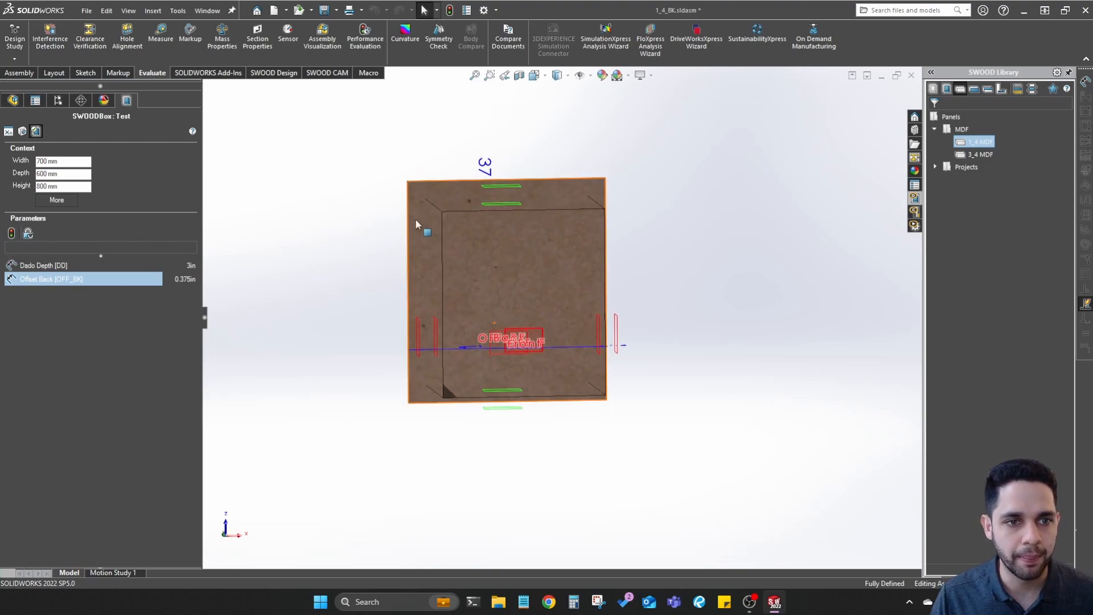
{"action": "middle_click_drag", "start_coordinate": [540, 179], "coordinate": [523, 194]}
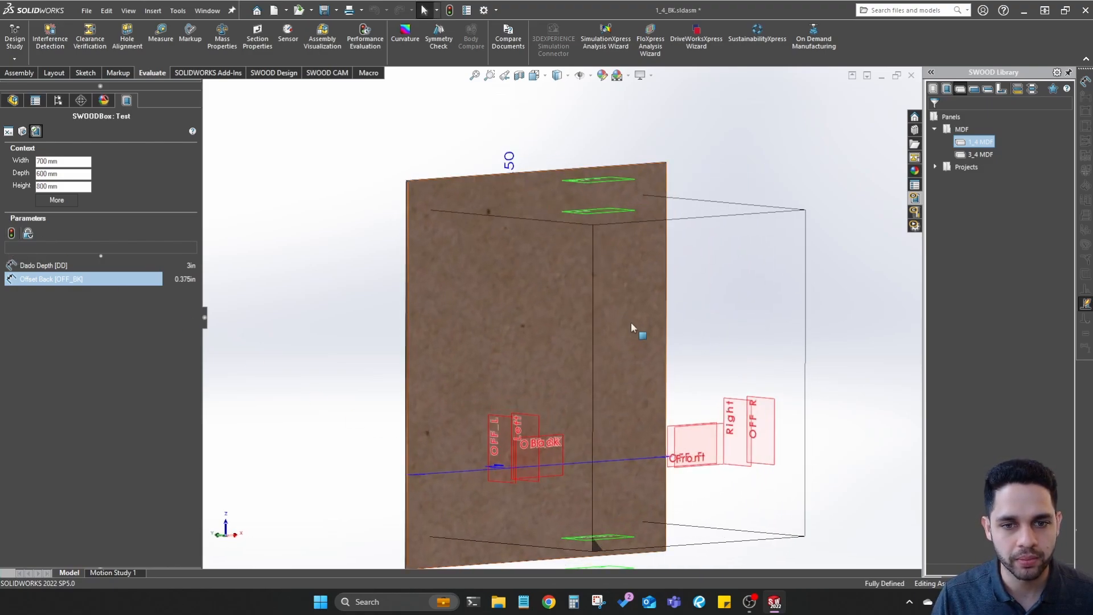
{"action": "middle_click_drag", "start_coordinate": [631, 323], "coordinate": [551, 340]}
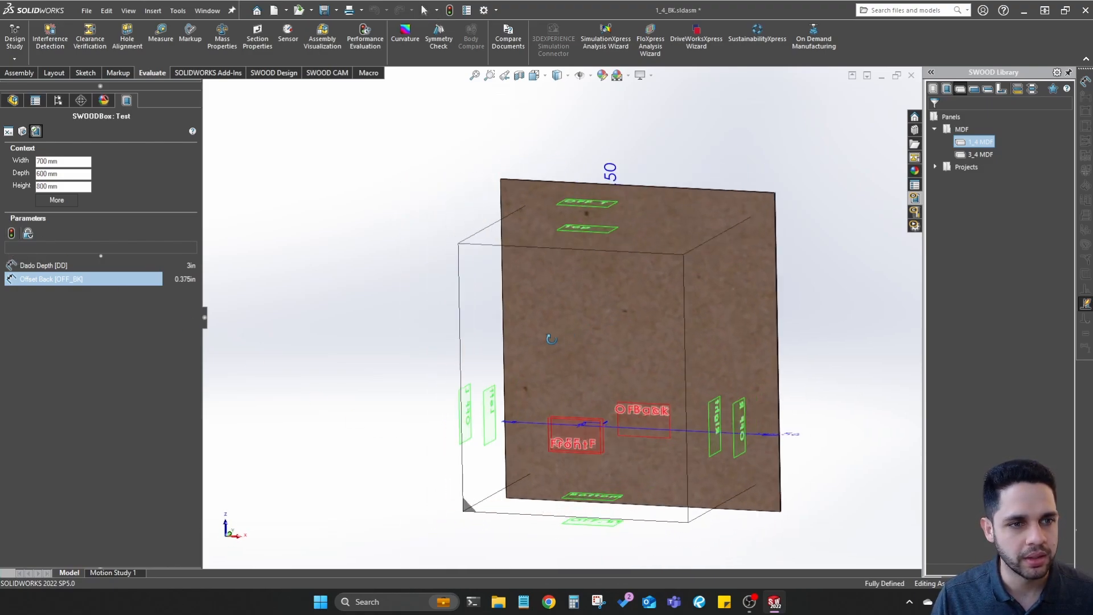
Set Dado Depth to 0.25 in and rebuild the box test
{"action": "double_click", "coordinate": [188, 265]}
{"action": "key", "text": "BackSpace"}
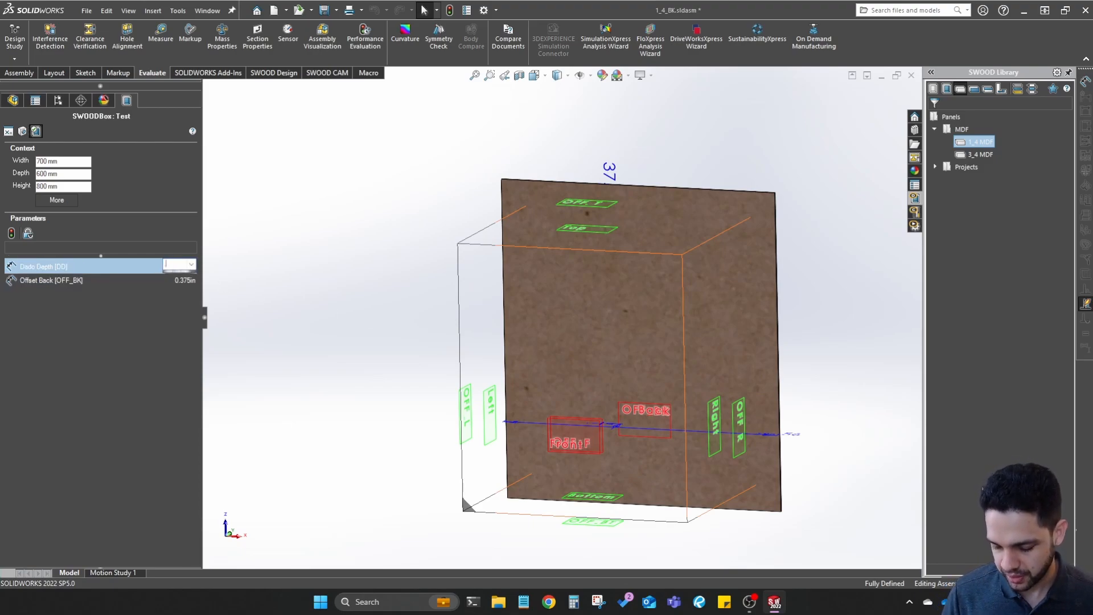
{"action": "type", "text": "25"}
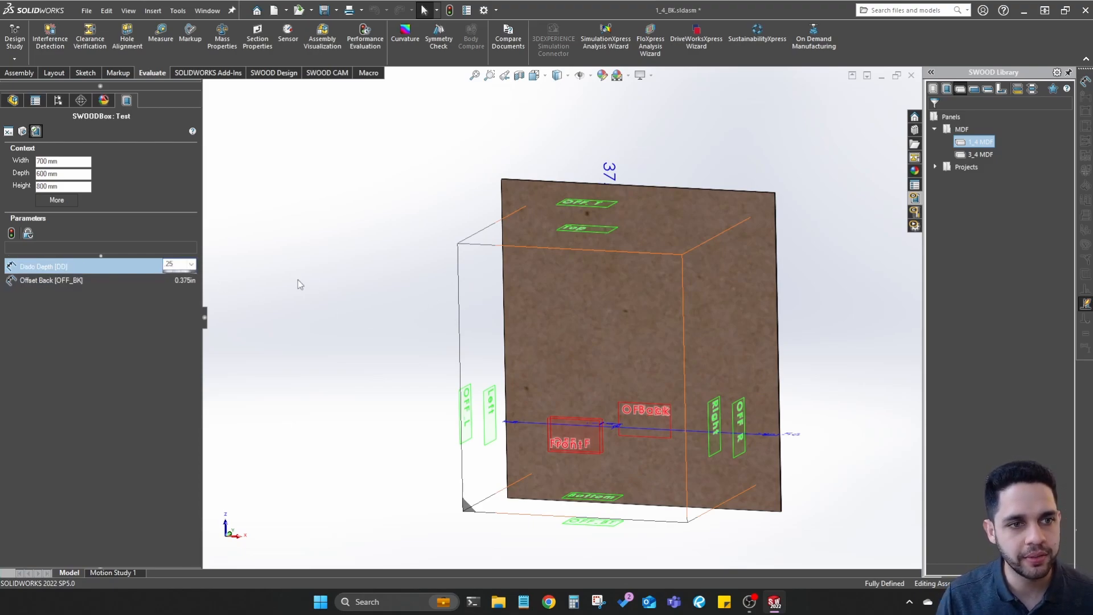
{"action": "left_click", "coordinate": [12, 234]}
{"action": "scroll", "coordinate": [735, 253], "scroll_direction": "up", "scroll_amount": 1}
{"action": "middle_click_drag", "start_coordinate": [731, 256], "coordinate": [770, 256]}
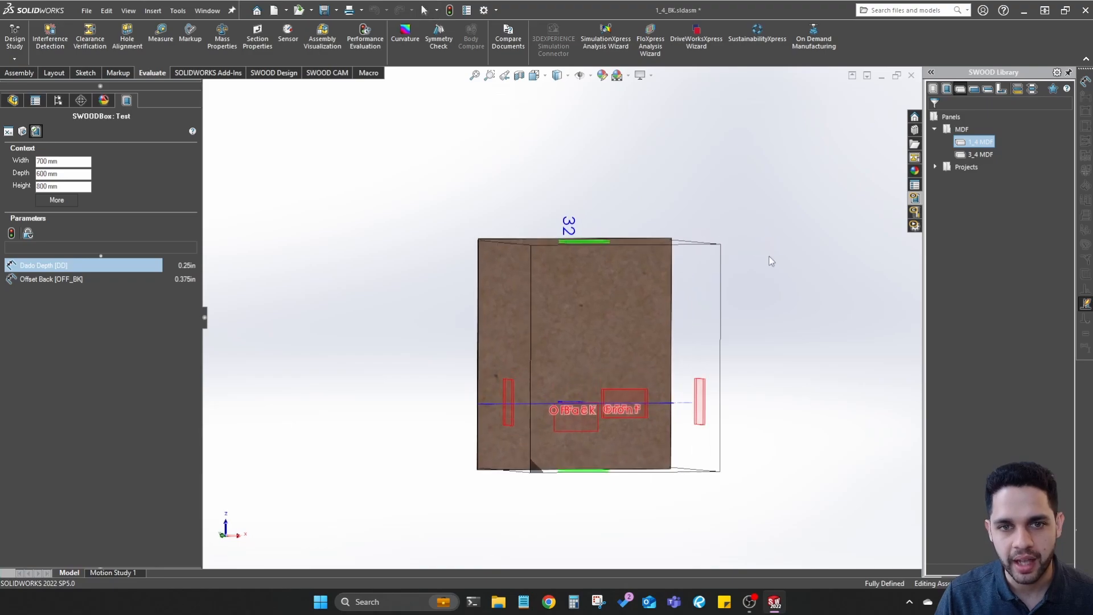
Examine the back panel's fit and the offset planes around the test box from several angles
{"action": "middle_click_drag", "start_coordinate": [625, 350], "coordinate": [681, 285]}
{"action": "scroll", "coordinate": [678, 178], "scroll_direction": "down", "scroll_amount": 5}
{"action": "middle_click_drag", "start_coordinate": [655, 206], "coordinate": [746, 255]}
{"action": "scroll", "coordinate": [752, 257], "scroll_direction": "up", "scroll_amount": 3}
{"action": "middle_click_drag", "start_coordinate": [783, 276], "coordinate": [593, 257], "text": "ctrl"}
{"action": "mouse_move", "coordinate": [454, 349]}
{"action": "middle_mouse_down"}
{"action": "mouse_move", "coordinate": [466, 427]}
{"action": "mouse_move", "coordinate": [380, 282]}
{"action": "mouse_move", "coordinate": [464, 358]}
{"action": "middle_mouse_up"}
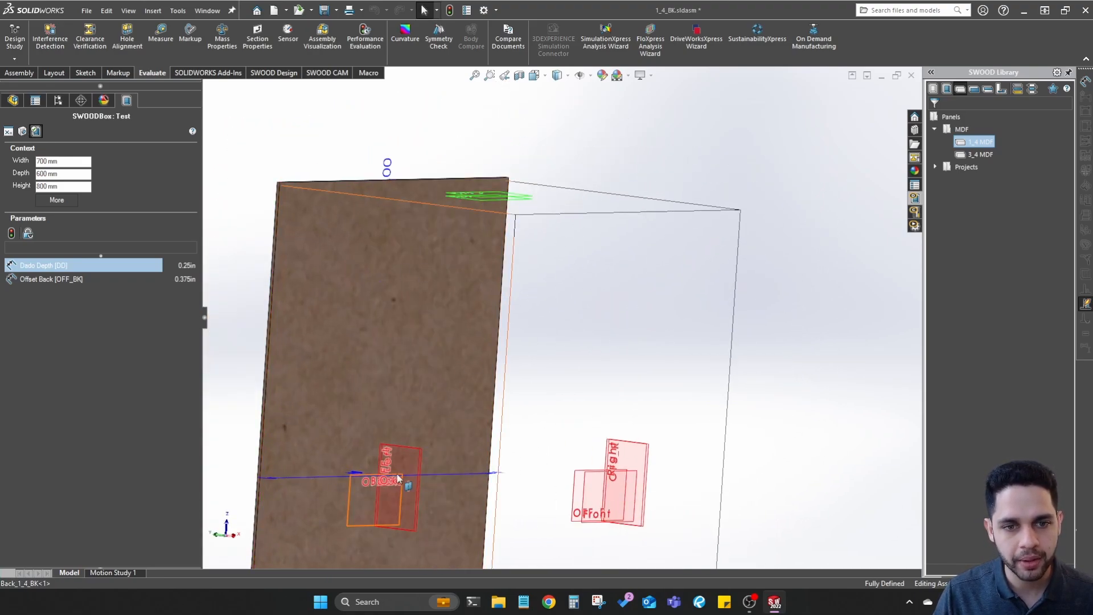
{"action": "scroll", "coordinate": [529, 498], "scroll_direction": "up", "scroll_amount": 5}
{"action": "middle_click_drag", "start_coordinate": [541, 439], "coordinate": [425, 384]}
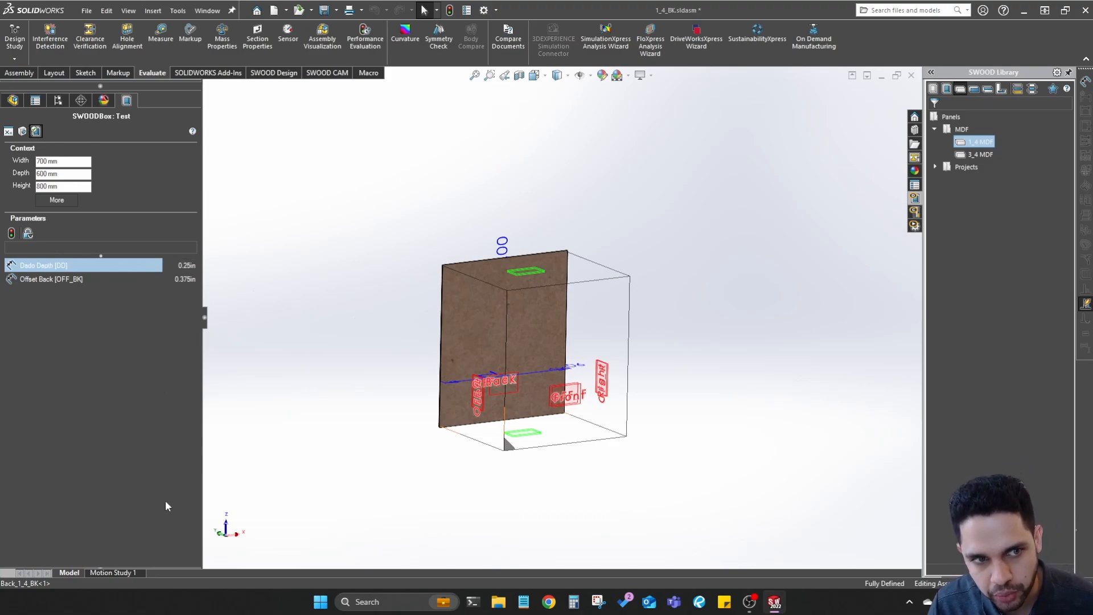
Set Offset Back to 1 in and rebuild the box test, viewing the back panel's position from the side
{"action": "double_click", "coordinate": [191, 285]}
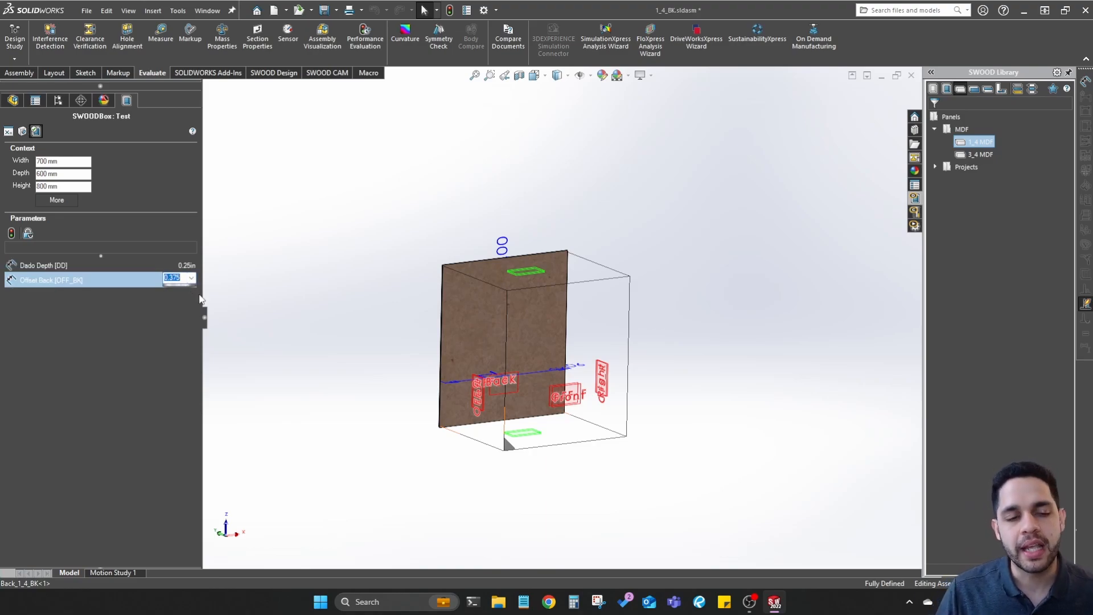
{"action": "scroll", "coordinate": [452, 313], "scroll_direction": "down", "scroll_amount": 3}
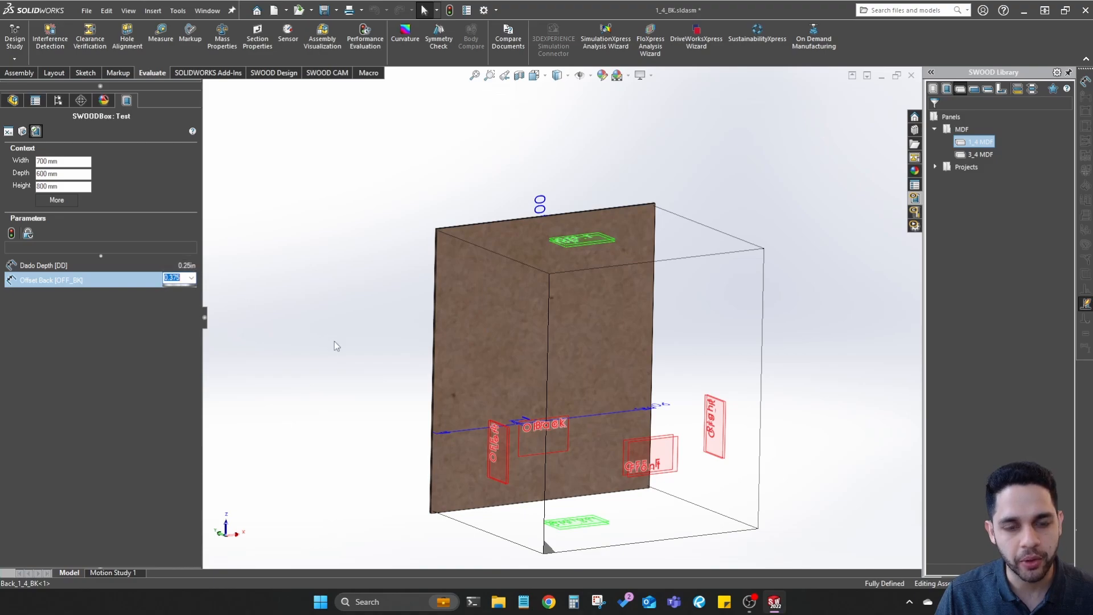
{"action": "type", "text": "1"}
{"action": "key", "text": "Return"}
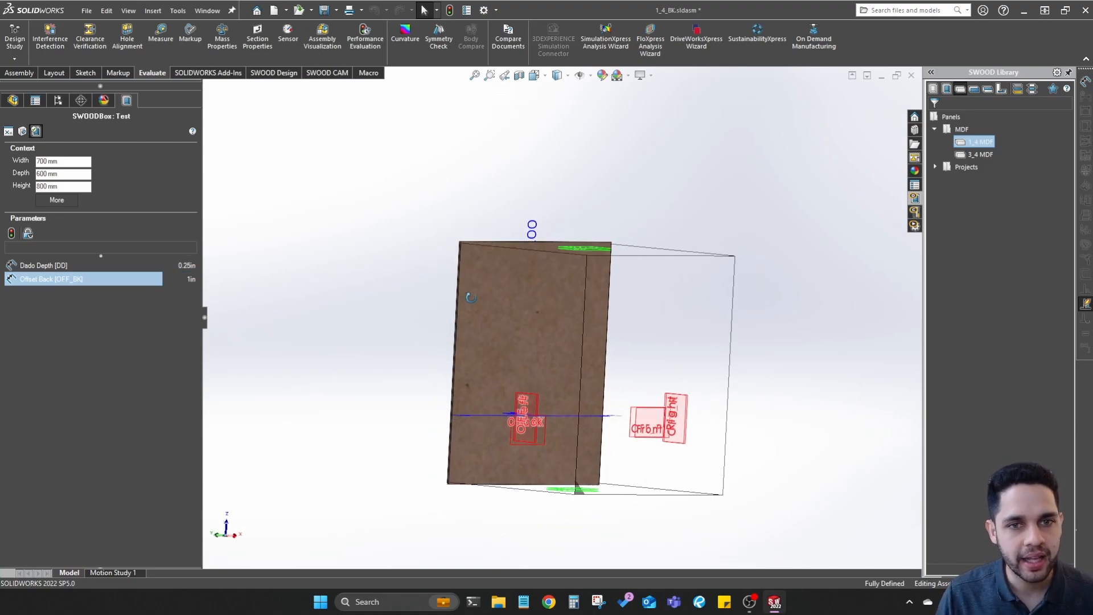
{"action": "middle_click_drag", "start_coordinate": [511, 307], "coordinate": [269, 317]}
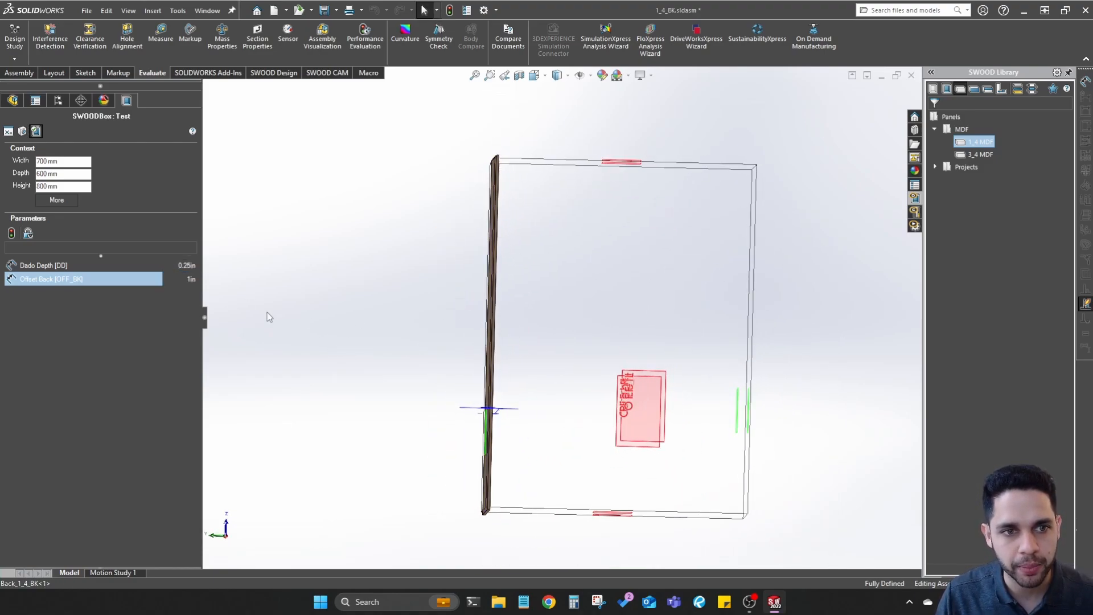
{"action": "left_click", "coordinate": [12, 234]}
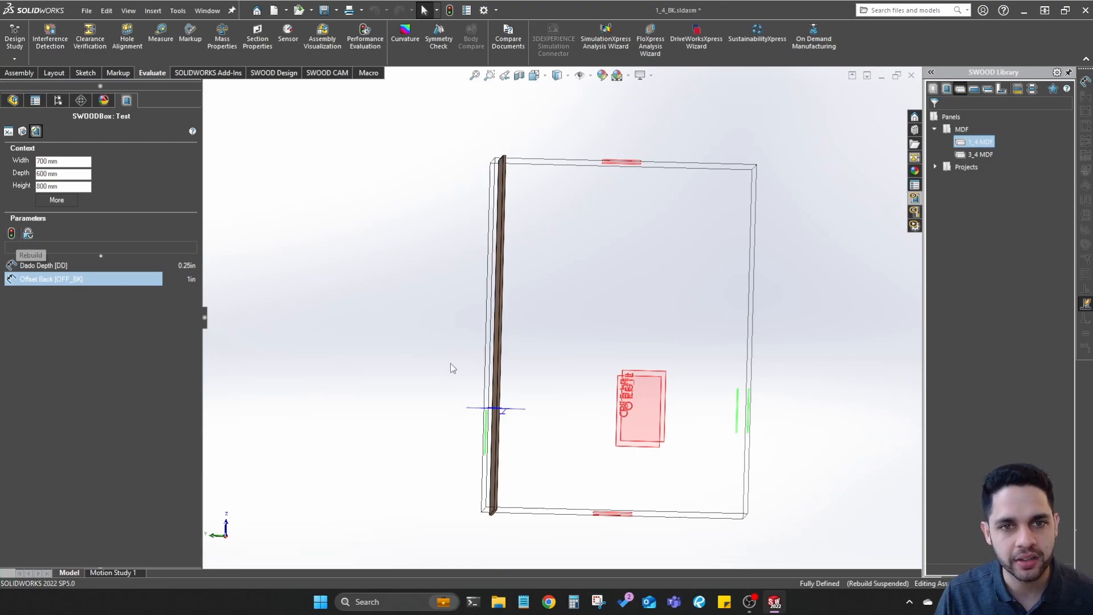
Set Offset Back to 5 in and rebuild the box test
{"action": "left_click", "coordinate": [186, 280]}
{"action": "type", "text": "5"}
{"action": "key", "text": "Return"}
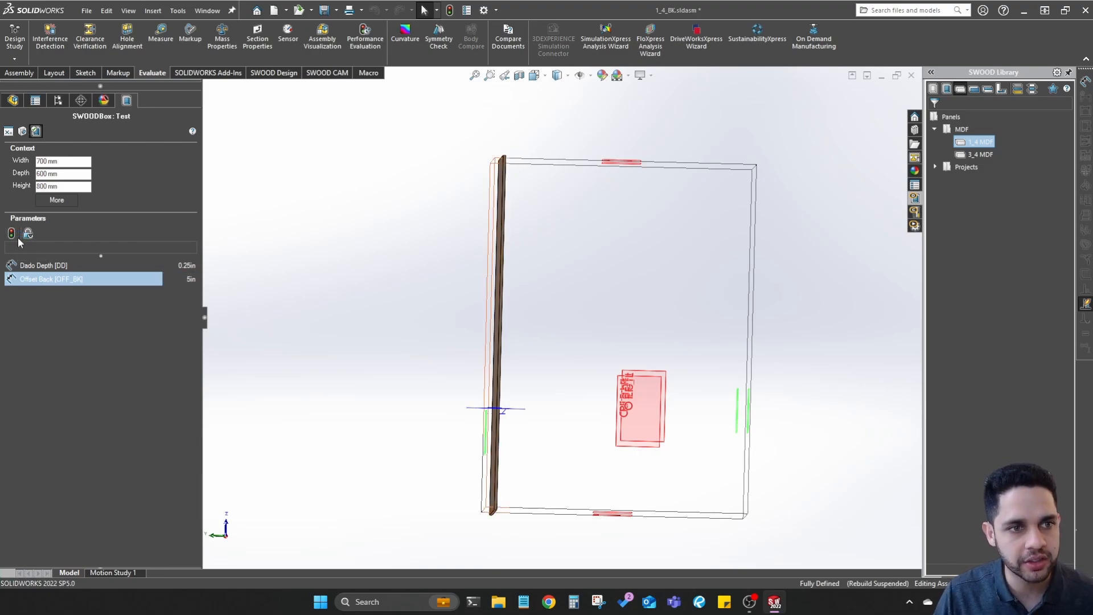
{"action": "left_click", "coordinate": [11, 233]}
Set Offset Back to 1.0625 in, rebuild the box test and view the back panel
{"action": "left_click", "coordinate": [189, 279]}
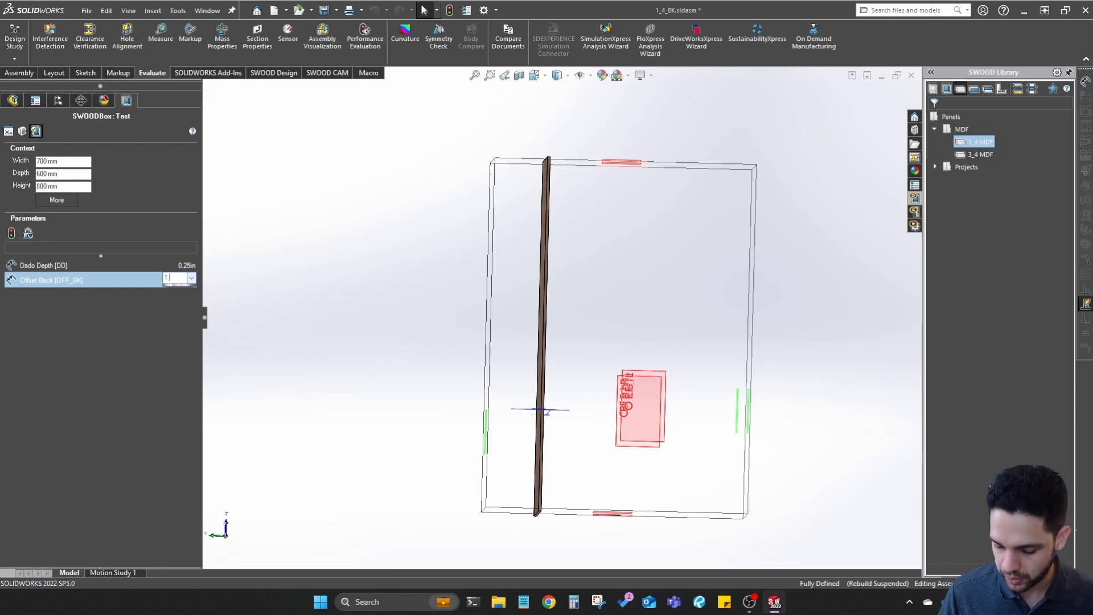
{"action": "key", "text": "Return"}
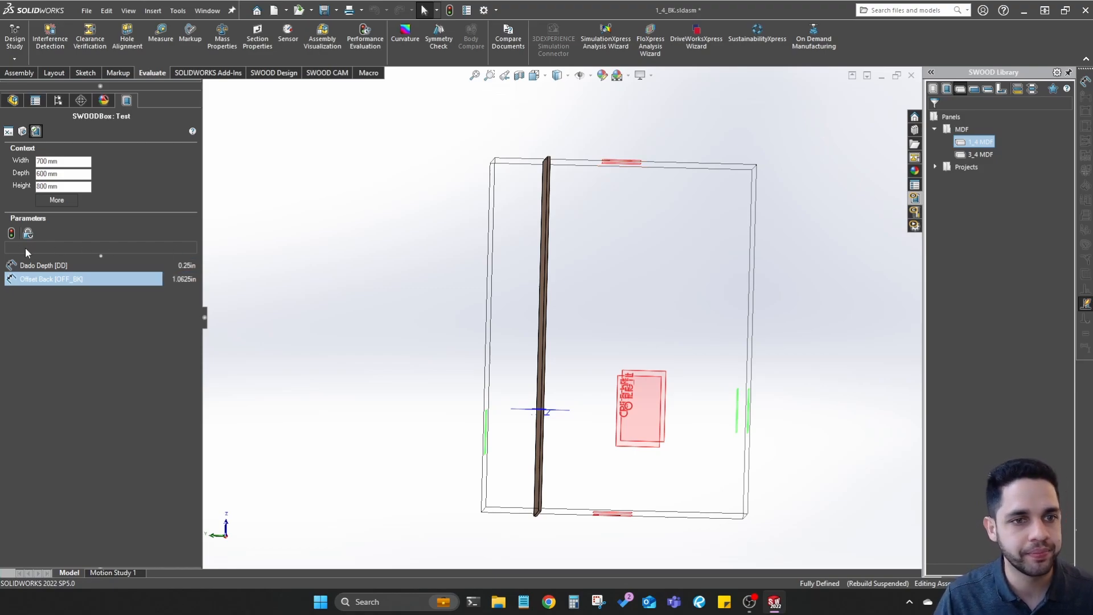
{"action": "mouse_move", "coordinate": [492, 174]}
{"action": "middle_mouse_down"}
{"action": "mouse_move", "coordinate": [478, 151]}
{"action": "mouse_move", "coordinate": [472, 184]}
{"action": "mouse_move", "coordinate": [490, 170]}
{"action": "mouse_move", "coordinate": [501, 183]}
{"action": "middle_mouse_up"}
{"action": "middle_click_drag", "start_coordinate": [710, 279], "coordinate": [597, 229]}
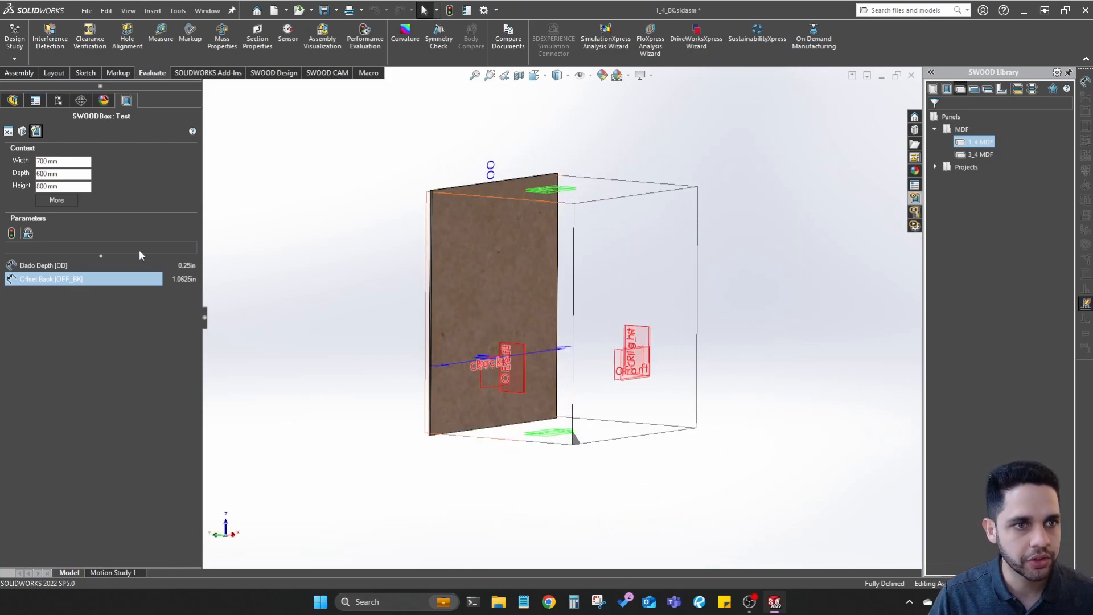
Check the initial value of the Offset Back parameter in the parameter definitions
{"action": "left_click", "coordinate": [8, 132]}
{"action": "left_click", "coordinate": [69, 192]}
{"action": "left_click", "coordinate": [77, 227]}
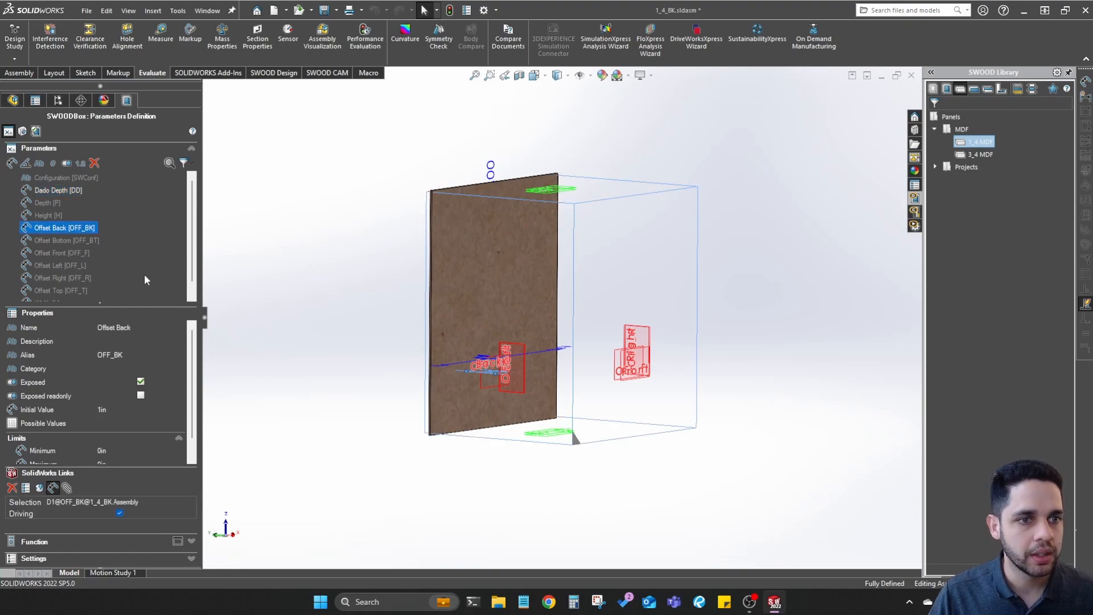
{"action": "middle_click_drag", "start_coordinate": [430, 278], "coordinate": [342, 245]}
Return to the box test, inspect the dimension that drives the OFF_BK plane and close its properties
{"action": "left_click", "coordinate": [36, 131]}
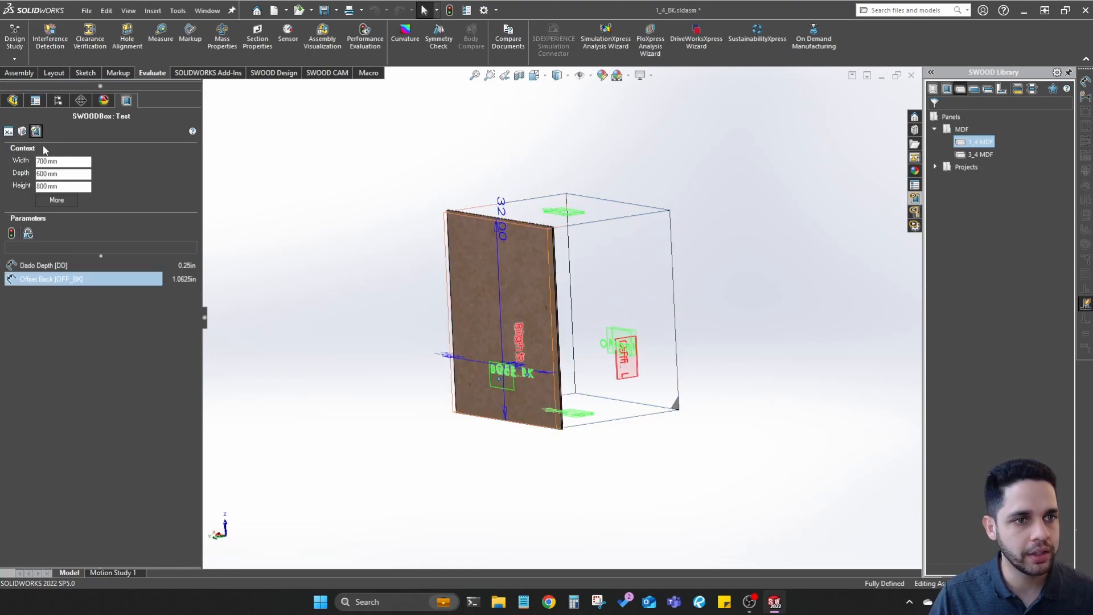
{"action": "middle_click_drag", "start_coordinate": [433, 251], "coordinate": [578, 347]}
{"action": "scroll", "coordinate": [522, 222], "scroll_direction": "down", "scroll_amount": 7}
{"action": "left_click", "coordinate": [521, 208]}
{"action": "scroll", "coordinate": [562, 297], "scroll_direction": "up", "scroll_amount": 5}
{"action": "scroll", "coordinate": [578, 348], "scroll_direction": "up", "scroll_amount": 1}
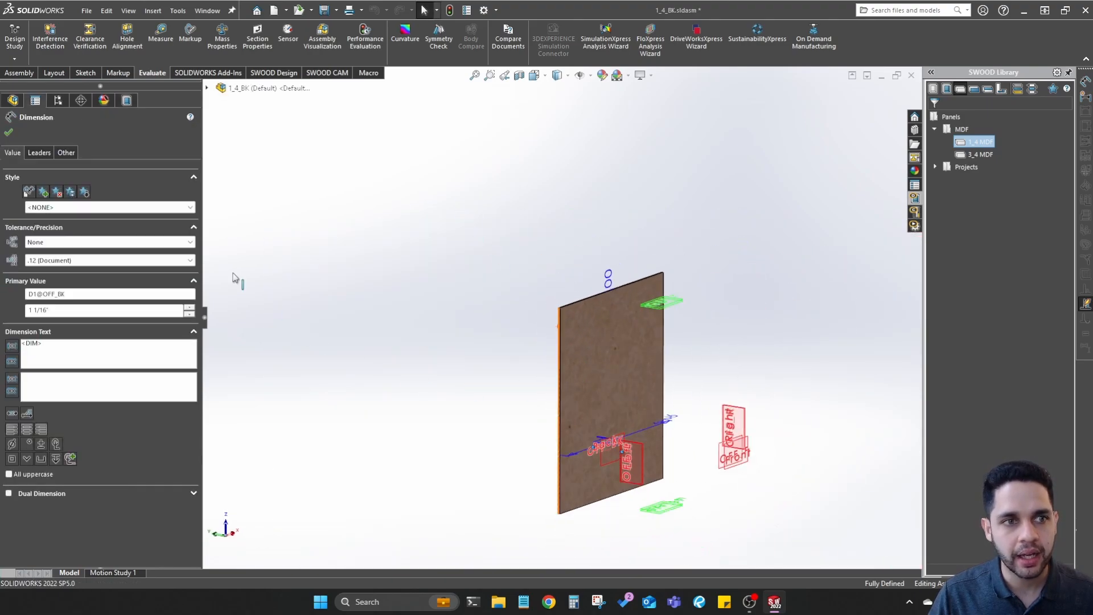
{"action": "left_click", "coordinate": [10, 135]}
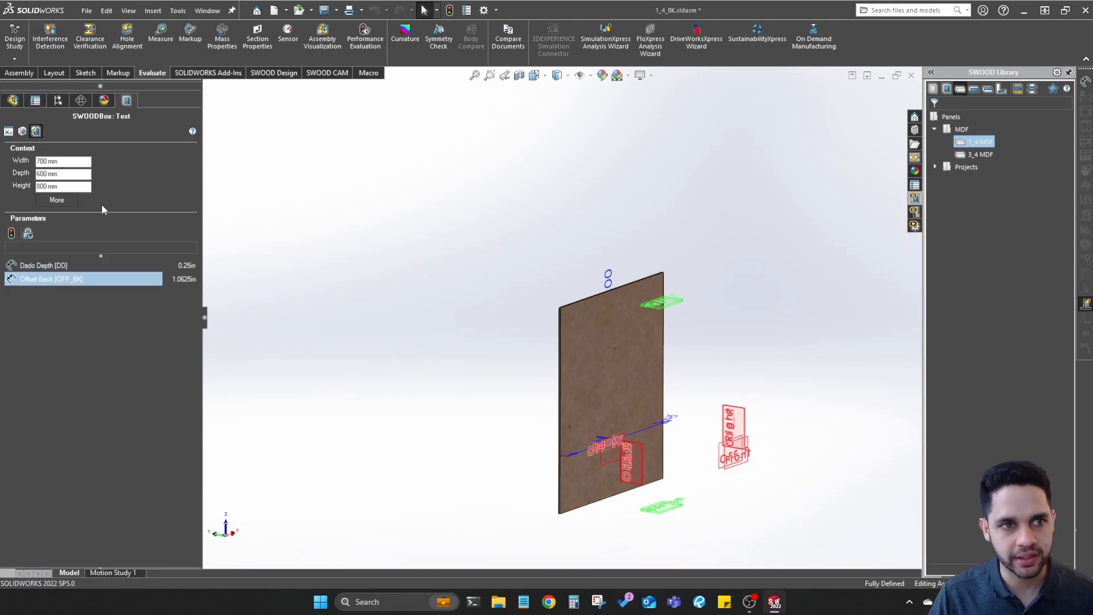
Return to the parameter definitions, save 1_4_BK.sldasm together with Back_1_4_BK.sldprt and close the box assembly
{"action": "left_click", "coordinate": [8, 132]}
{"action": "middle_click_drag", "start_coordinate": [686, 369], "coordinate": [709, 391]}
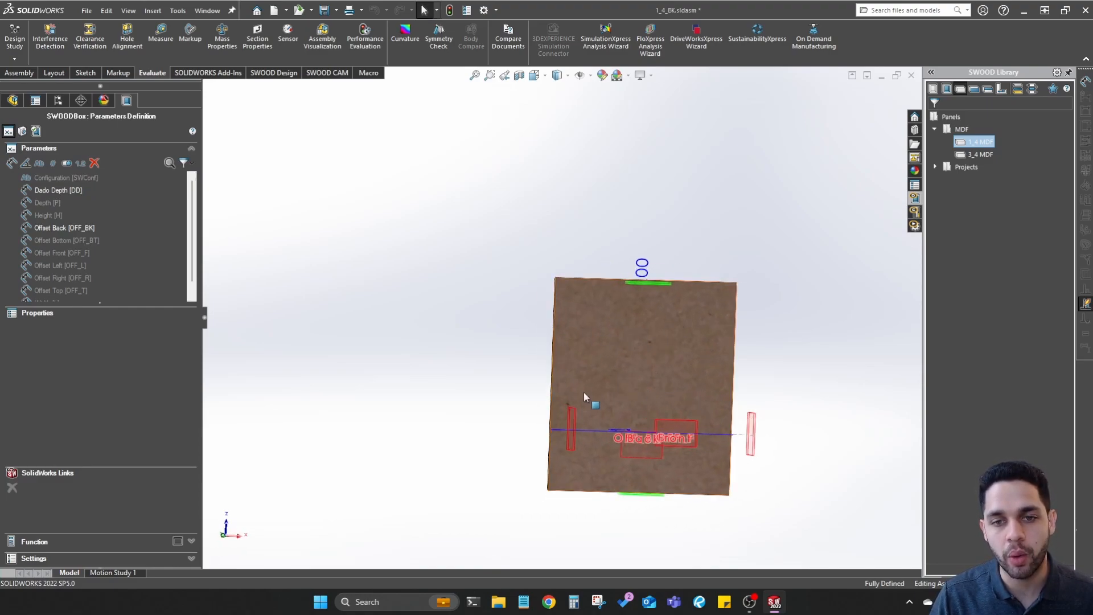
{"action": "scroll", "coordinate": [583, 303], "scroll_direction": "down", "scroll_amount": 3}
{"action": "middle_click_drag", "start_coordinate": [582, 303], "coordinate": [698, 370]}
{"action": "scroll", "coordinate": [698, 368], "scroll_direction": "up", "scroll_amount": 3}
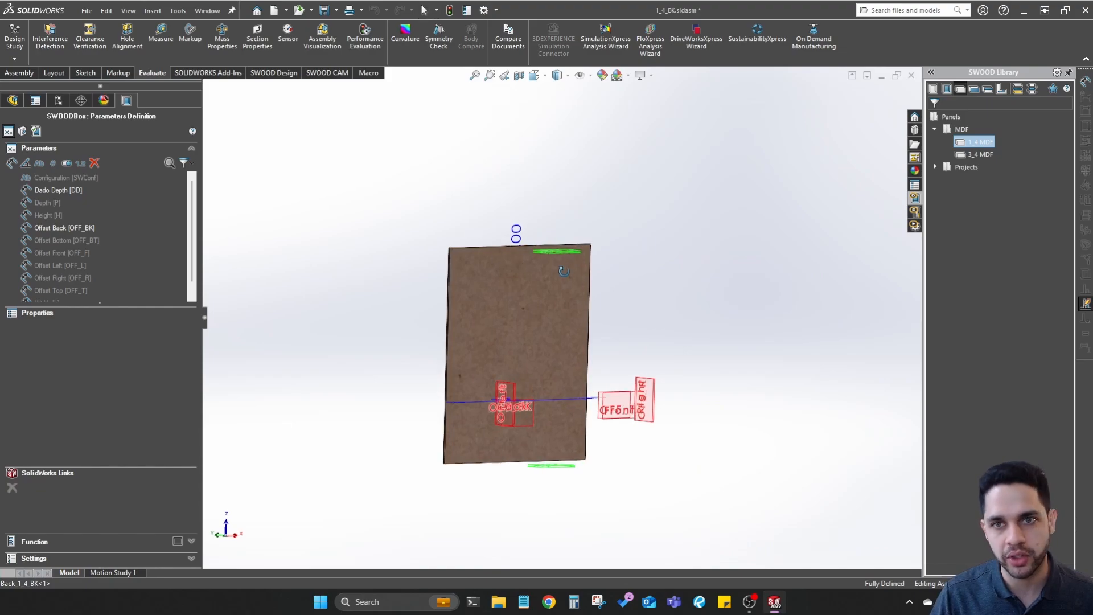
{"action": "key", "text": "ctrl+s"}
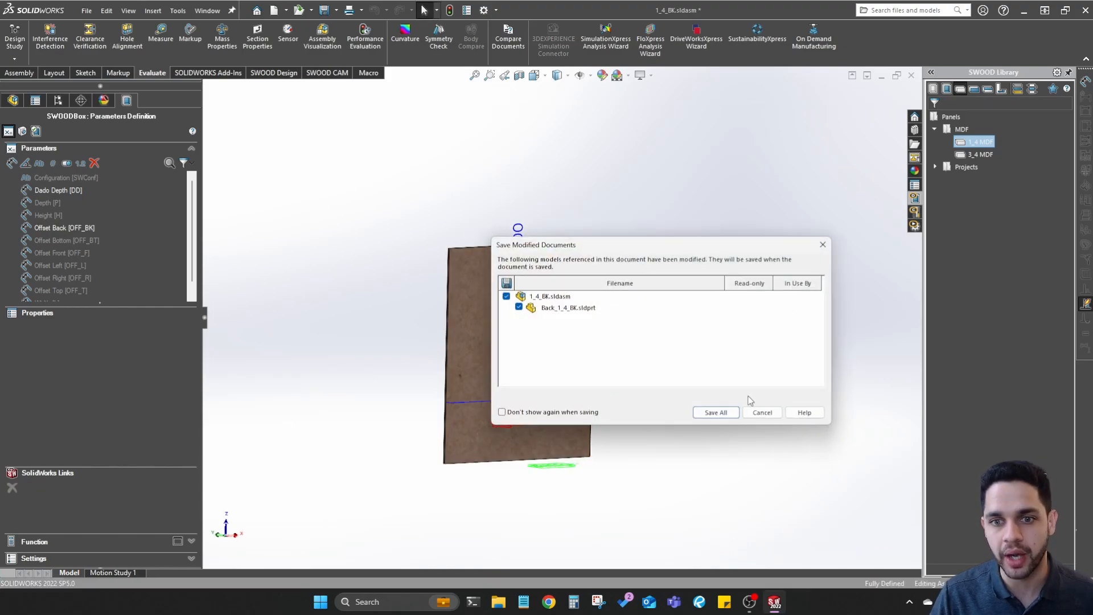
{"action": "left_click", "coordinate": [716, 412]}
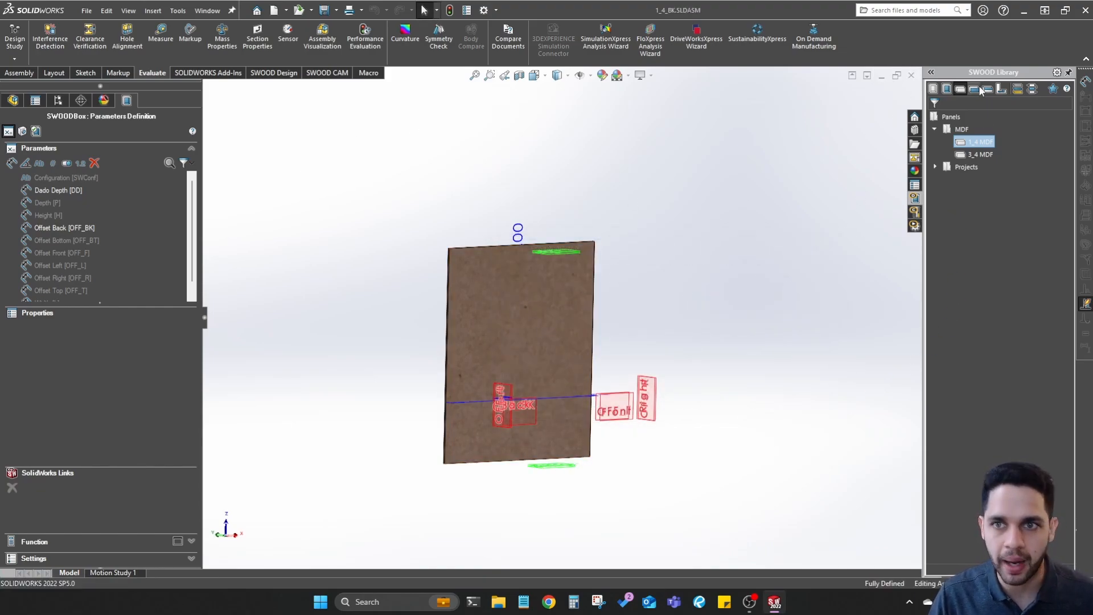
{"action": "left_click", "coordinate": [911, 75]}
Insert the 1_4_BK SWOODBox from the library into the Lower Cabinet assembly with its default bounding faces and planes
{"action": "middle_click_drag", "start_coordinate": [608, 327], "coordinate": [630, 313]}
{"action": "right_click", "coordinate": [987, 144]}
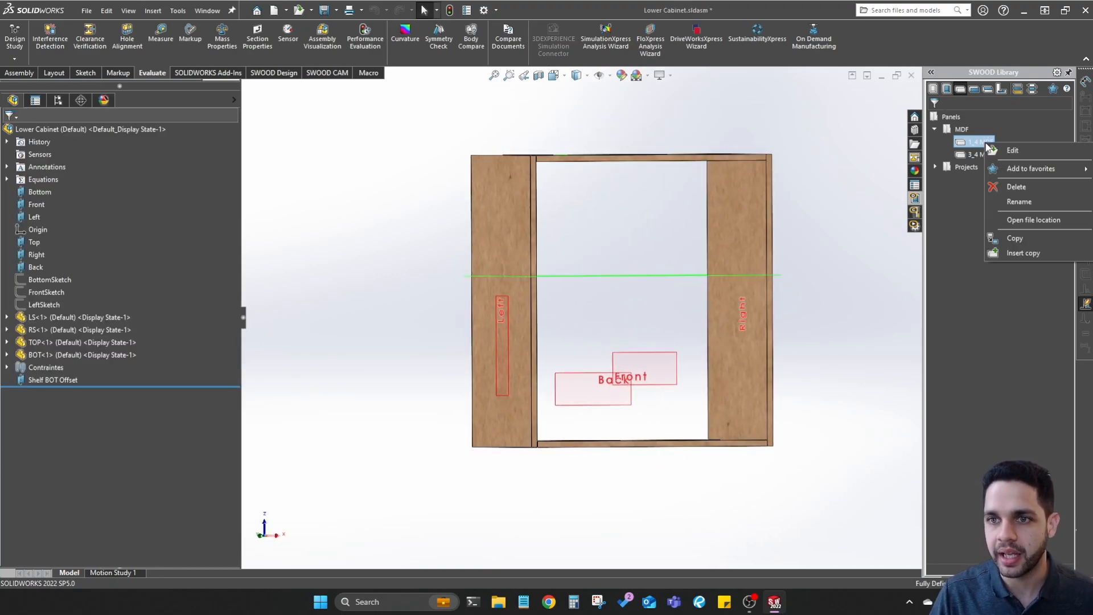
{"action": "left_click", "coordinate": [948, 92]}
{"action": "right_click", "coordinate": [961, 155]}
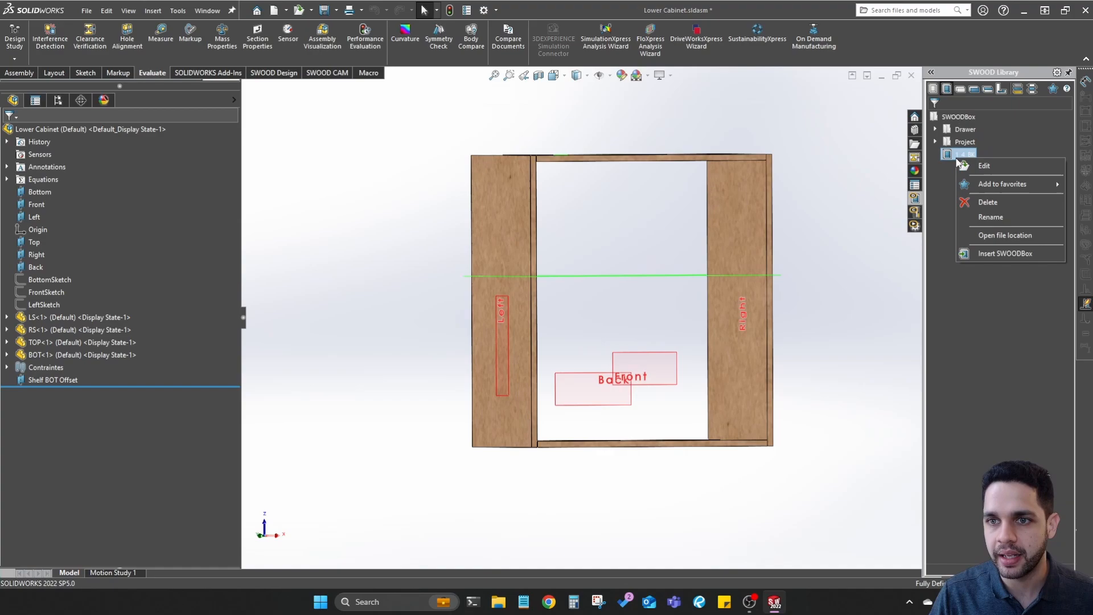
{"action": "left_click", "coordinate": [1002, 253]}
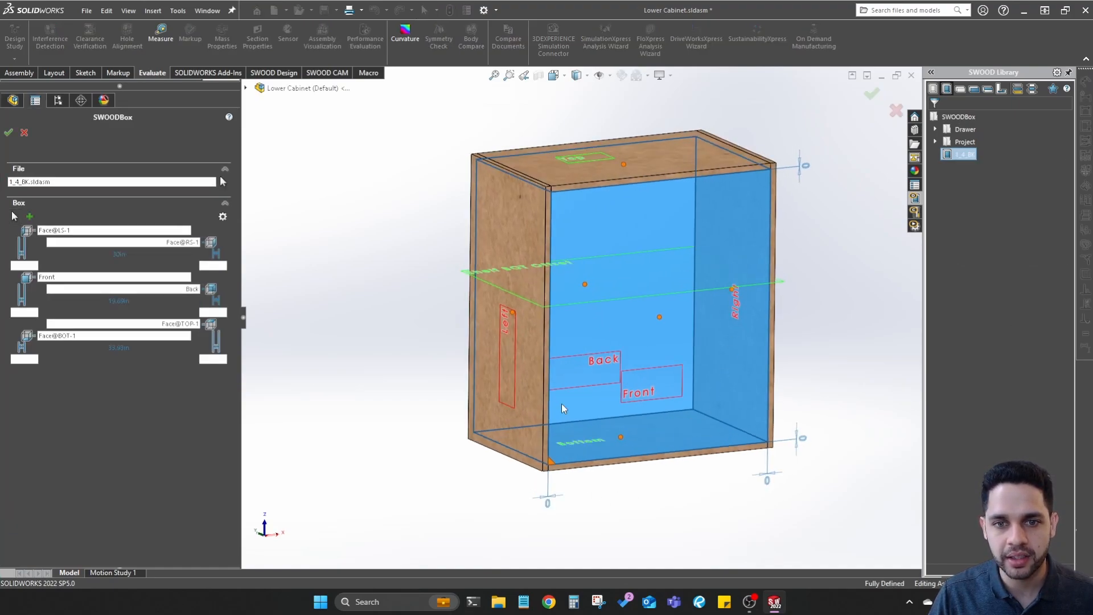
{"action": "middle_click_drag", "start_coordinate": [750, 272], "coordinate": [737, 261]}
{"action": "scroll", "coordinate": [646, 341], "scroll_direction": "up", "scroll_amount": 3}
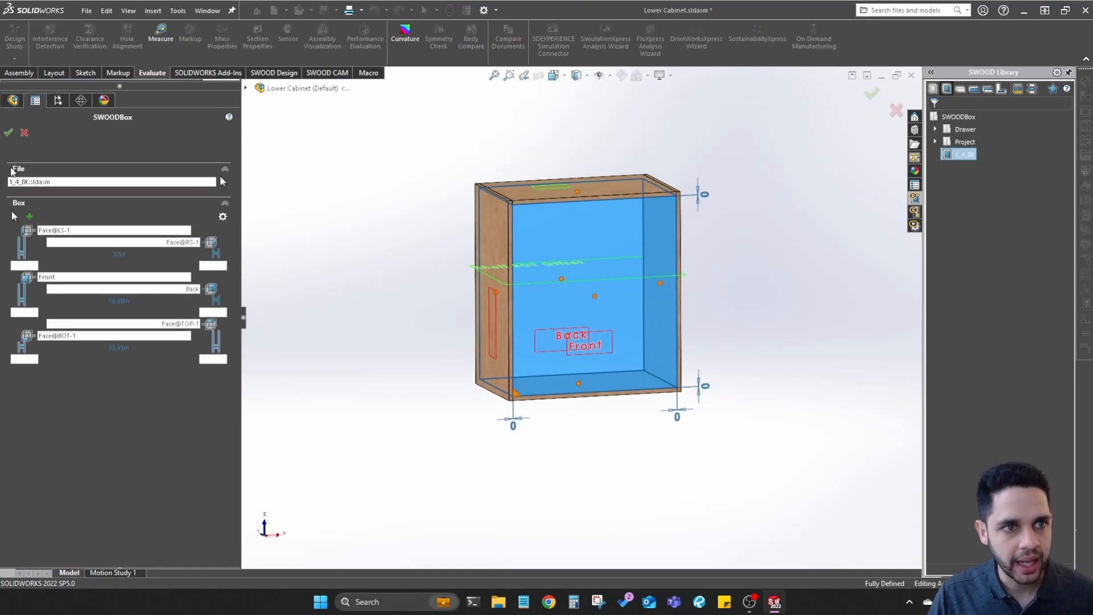
{"action": "left_click", "coordinate": [8, 132]}
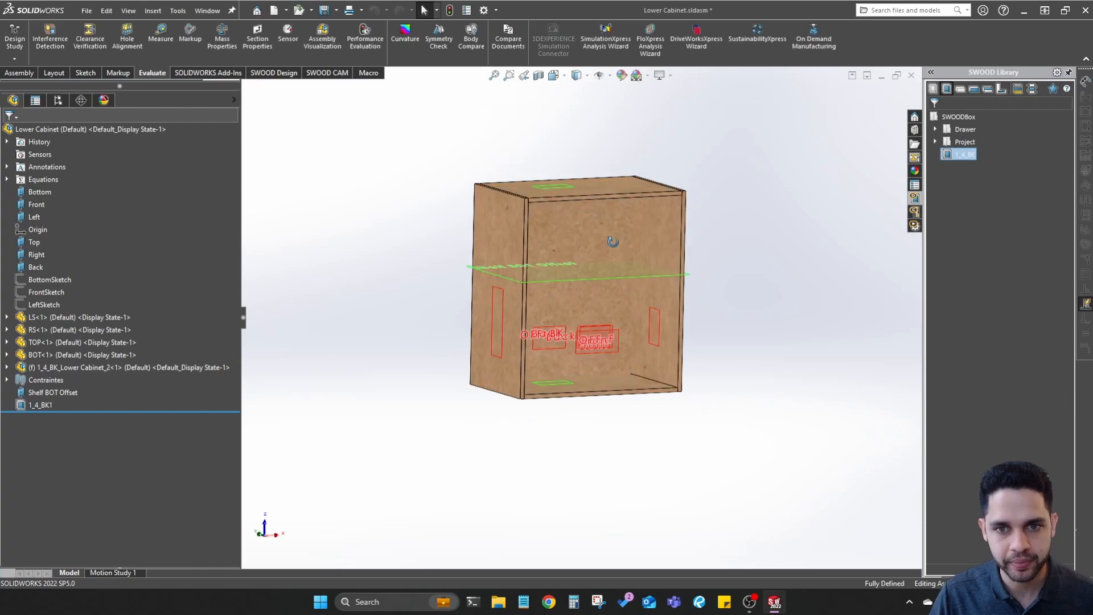
Examine the inserted back panel from the front and rear of the cabinet, including where it meets the side and top panels
{"action": "middle_click_drag", "start_coordinate": [613, 242], "coordinate": [715, 239]}
{"action": "scroll", "coordinate": [541, 200], "scroll_direction": "down", "scroll_amount": 8}
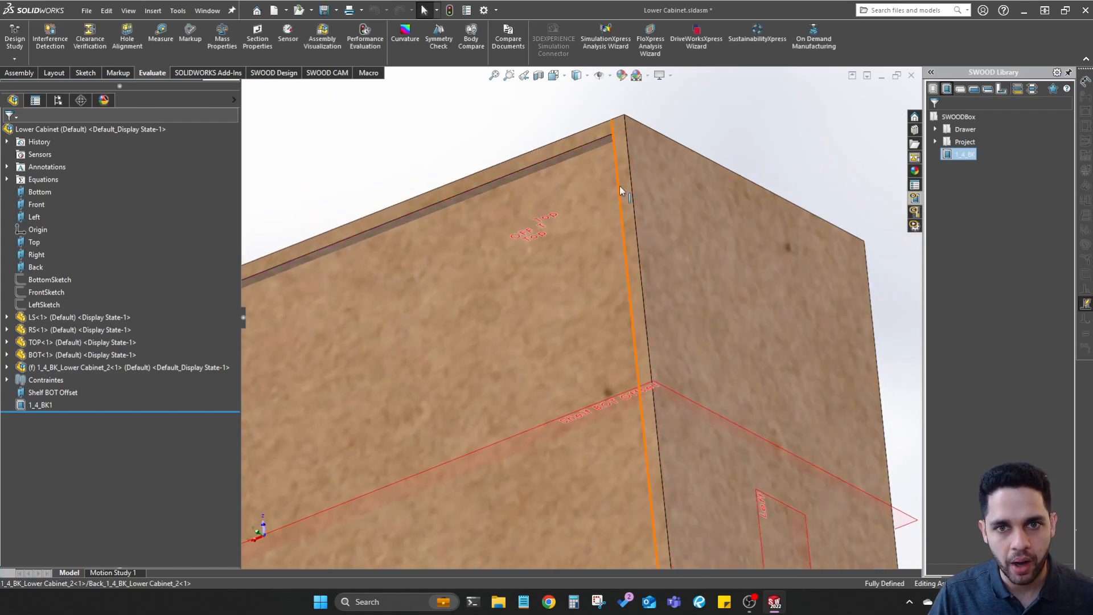
{"action": "scroll", "coordinate": [581, 300], "scroll_direction": "up", "scroll_amount": 4}
{"action": "left_click", "coordinate": [580, 300]}
{"action": "scroll", "coordinate": [558, 341], "scroll_direction": "up", "scroll_amount": 8}
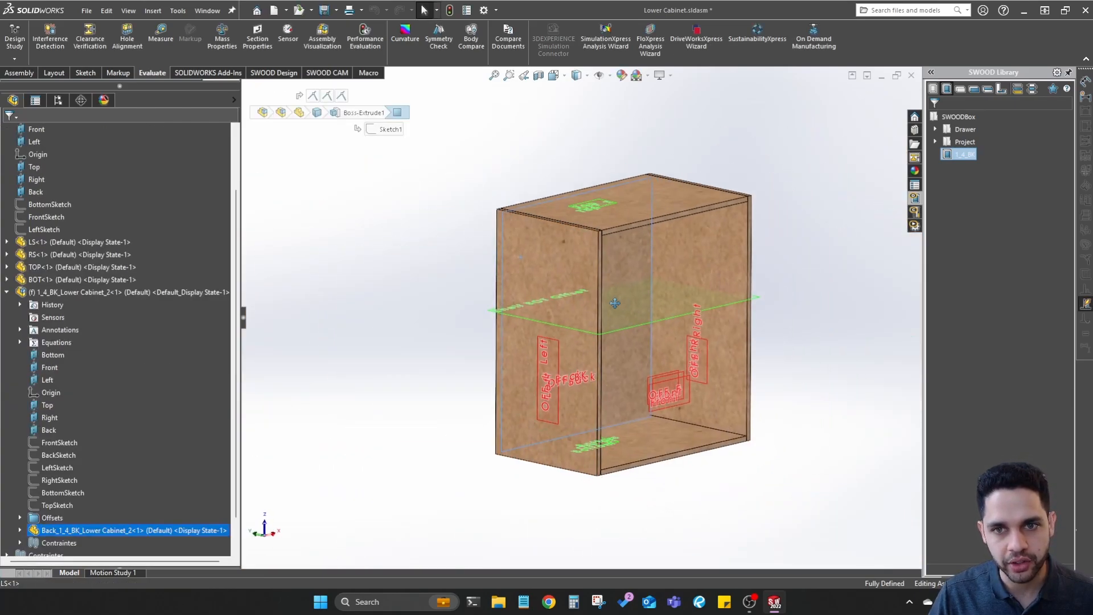
{"action": "middle_click_drag", "start_coordinate": [614, 302], "coordinate": [601, 301], "text": "ctrl"}
{"action": "key", "text": "Escape"}
{"action": "left_click", "coordinate": [620, 336]}
{"action": "middle_click_drag", "start_coordinate": [766, 354], "coordinate": [752, 308]}
{"action": "left_click", "coordinate": [752, 306]}
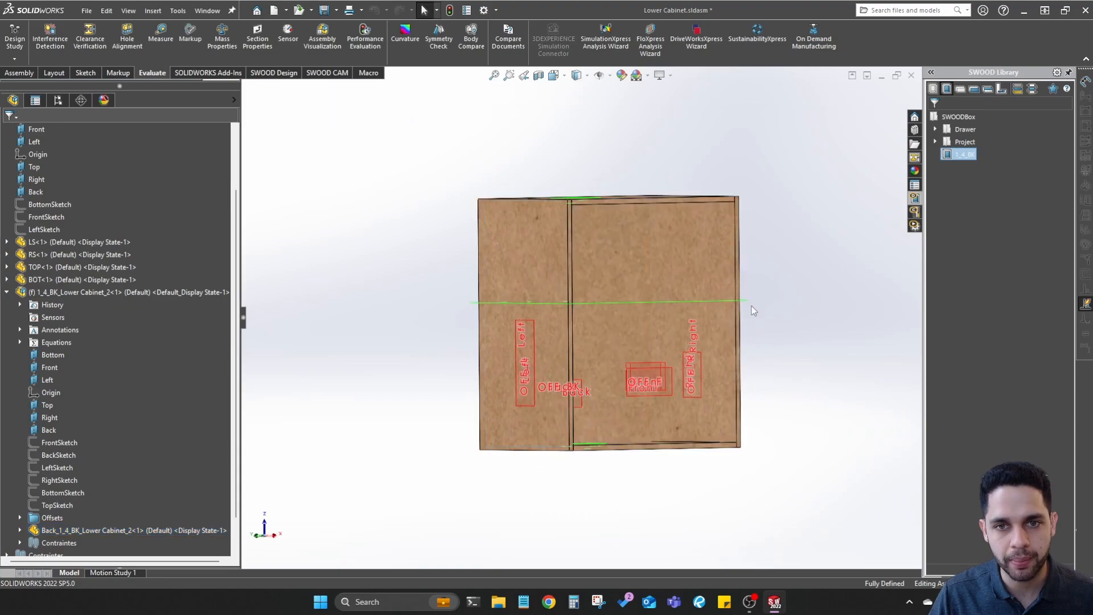
{"action": "scroll", "coordinate": [616, 221], "scroll_direction": "down", "scroll_amount": 3}
{"action": "middle_click_drag", "start_coordinate": [616, 221], "coordinate": [606, 203]}
Make the TOP panel transparent and examine how the back panel extends into the top and side panels
{"action": "right_click", "coordinate": [609, 192]}
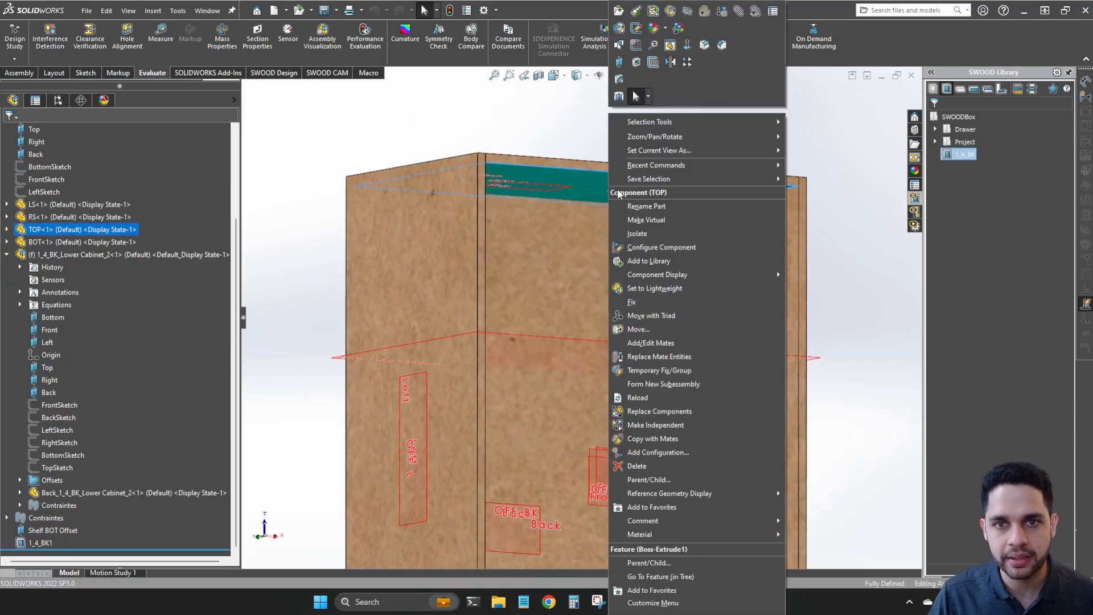
{"action": "left_click", "coordinate": [704, 11]}
{"action": "key", "text": "Escape"}
{"action": "scroll", "coordinate": [632, 216], "scroll_direction": "up", "scroll_amount": 1}
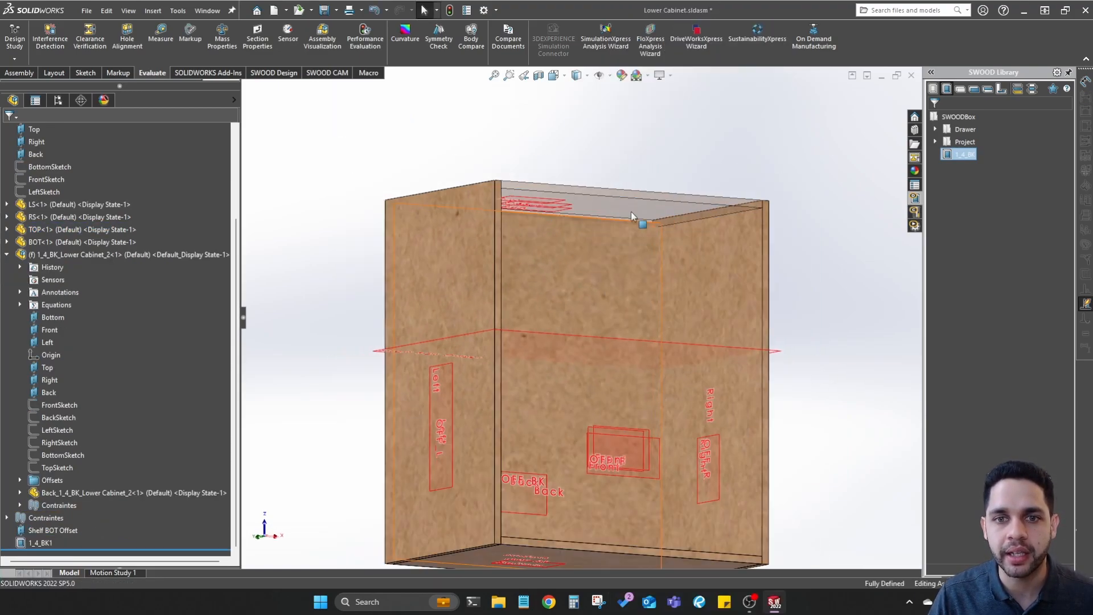
{"action": "middle_click_drag", "start_coordinate": [631, 213], "coordinate": [511, 256]}
{"action": "scroll", "coordinate": [619, 264], "scroll_direction": "down", "scroll_amount": 5}
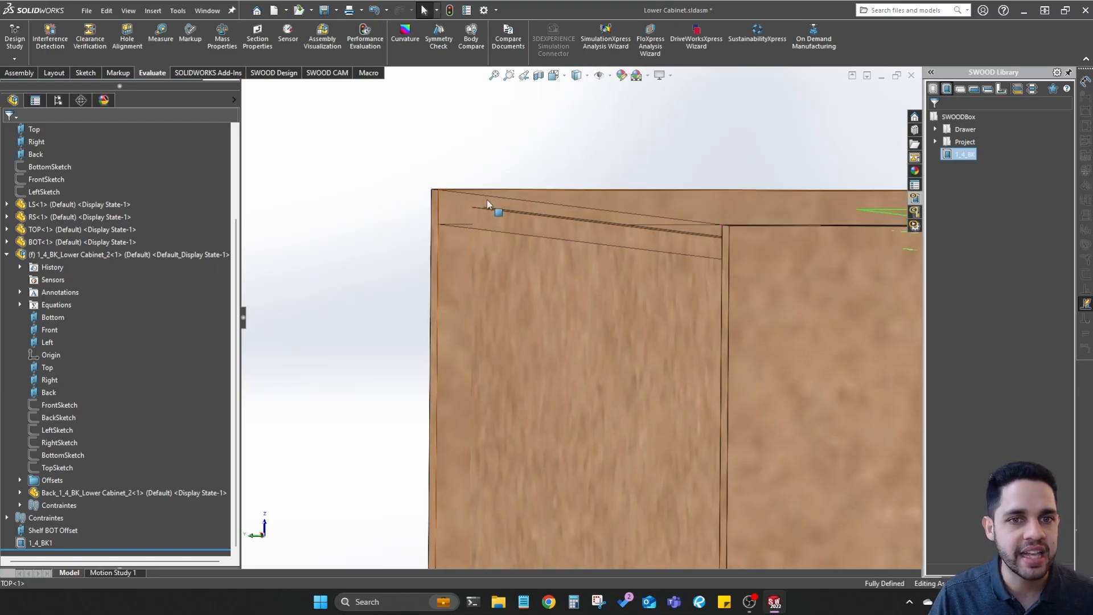
{"action": "middle_click_drag", "start_coordinate": [678, 254], "coordinate": [690, 288]}
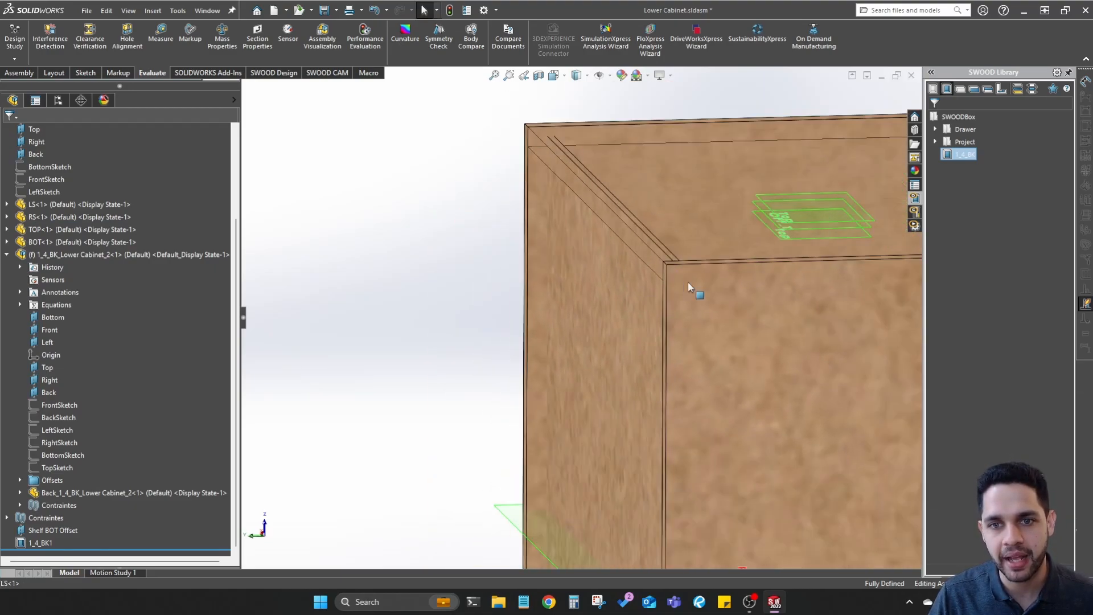
Turn off the TOP panel's transparency and view the closed cabinet
{"action": "right_click", "coordinate": [743, 200]}
{"action": "left_click", "coordinate": [820, 40]}
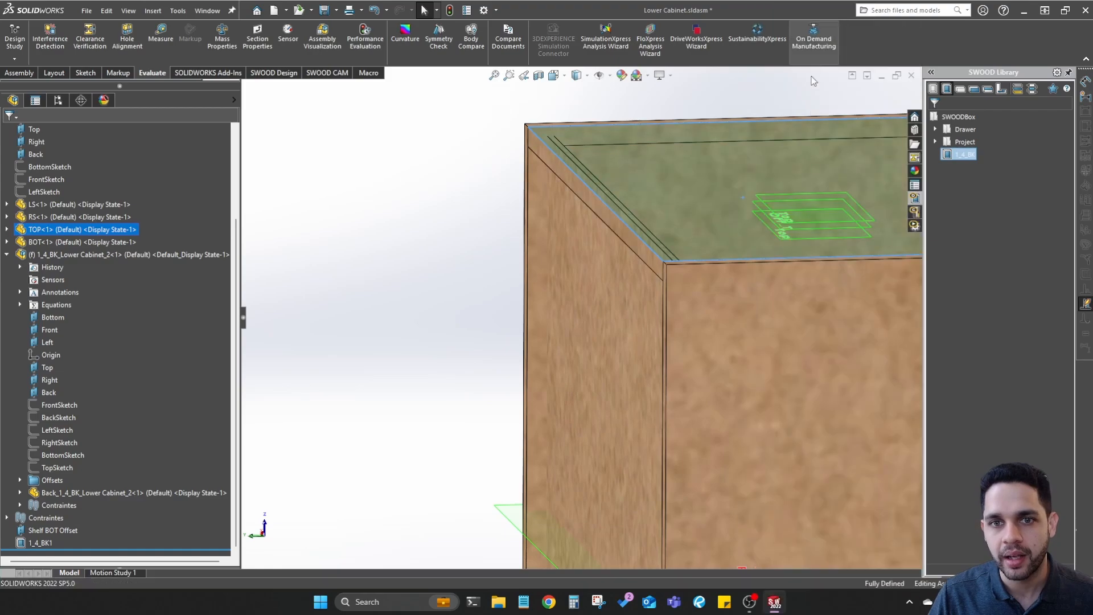
{"action": "middle_click_drag", "start_coordinate": [757, 191], "coordinate": [712, 190]}
{"action": "left_click", "coordinate": [713, 190]}
{"action": "middle_click_drag", "start_coordinate": [602, 261], "coordinate": [596, 307]}
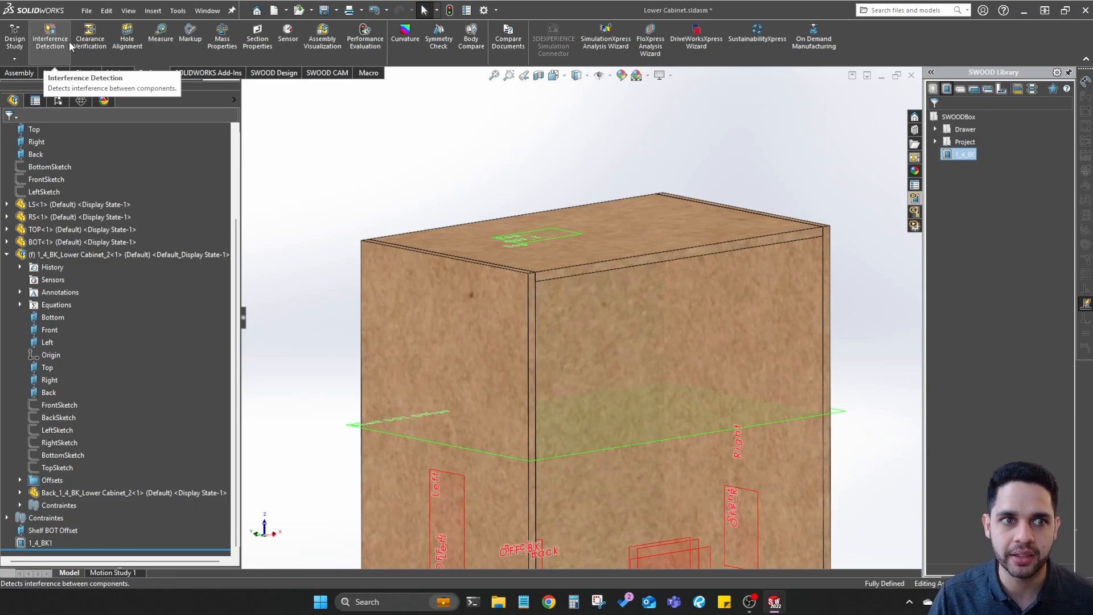
Run interference detection on the whole Lower Cabinet assembly, review each interference in turn and close the check
{"action": "scroll", "coordinate": [495, 245], "scroll_direction": "up", "scroll_amount": 3}
{"action": "middle_click_drag", "start_coordinate": [495, 245], "coordinate": [453, 182], "text": "ctrl"}
{"action": "middle_click_drag", "start_coordinate": [671, 199], "coordinate": [648, 188]}
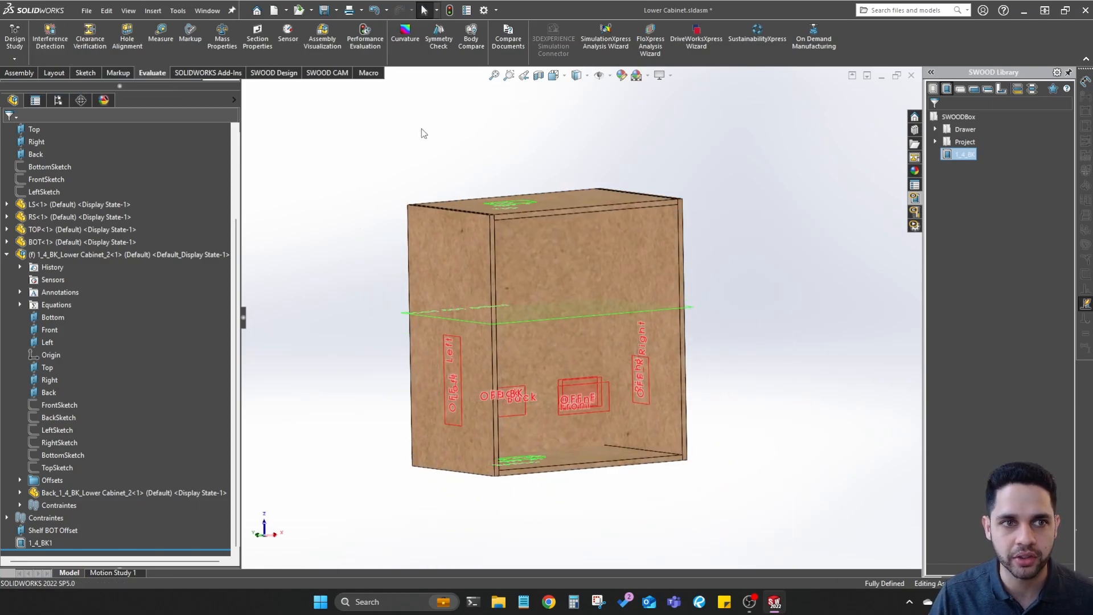
{"action": "left_click", "coordinate": [40, 30]}
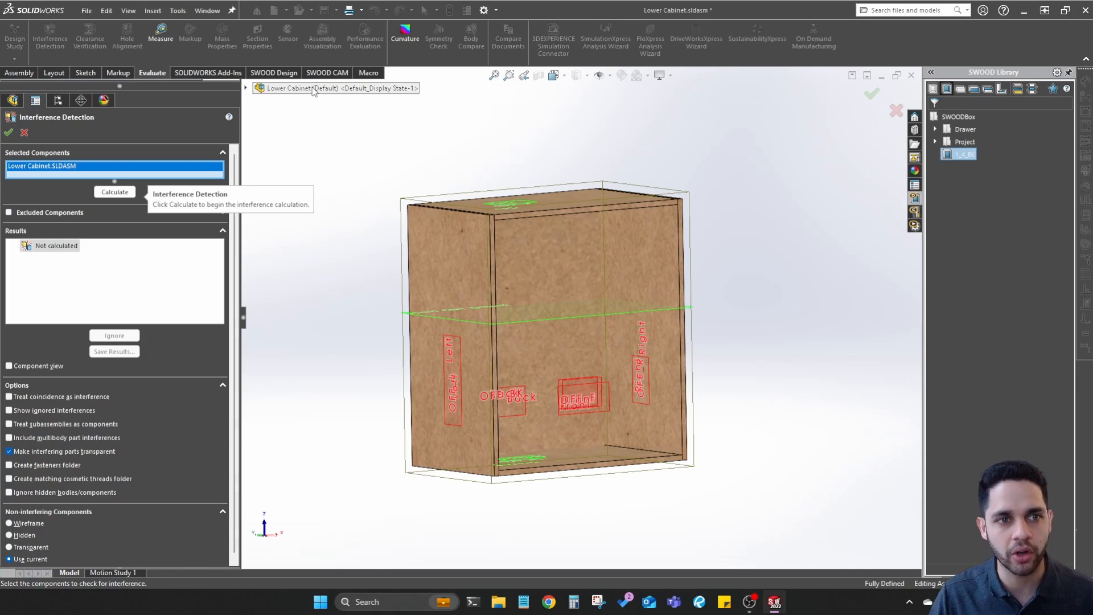
{"action": "left_click", "coordinate": [121, 195]}
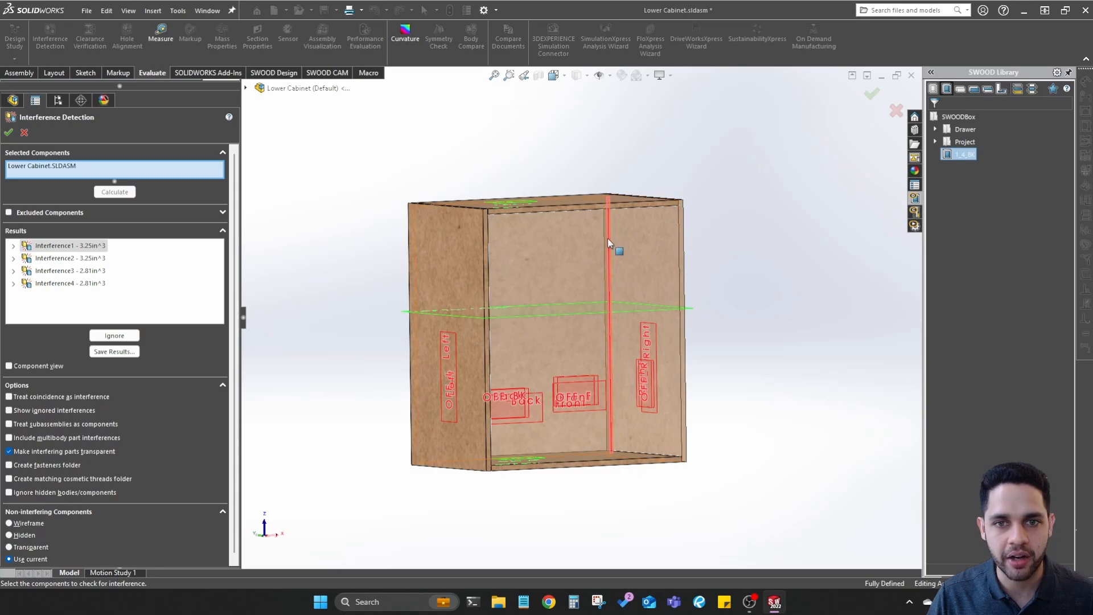
{"action": "key", "text": "Down"}
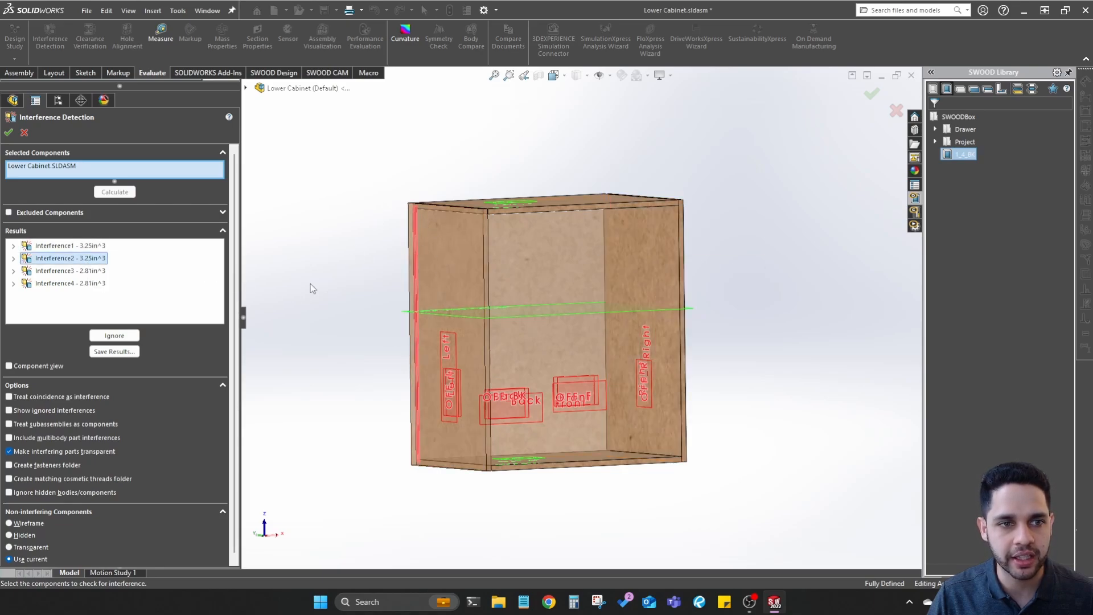
{"action": "left_click", "coordinate": [83, 270]}
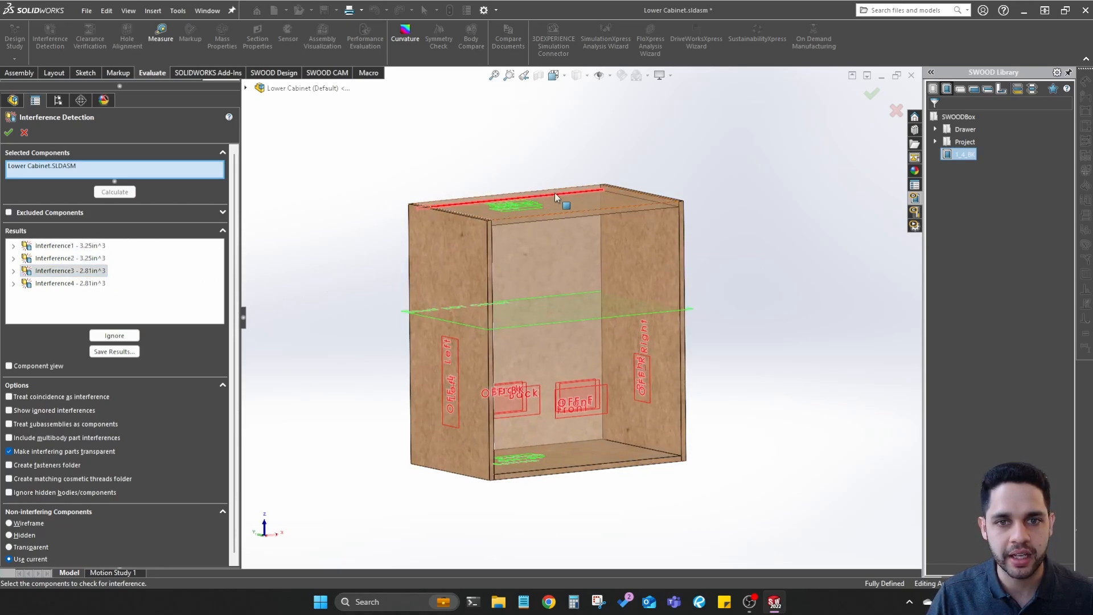
{"action": "left_click", "coordinate": [69, 284]}
{"action": "middle_click_drag", "start_coordinate": [530, 444], "coordinate": [494, 419]}
{"action": "middle_click_drag", "start_coordinate": [735, 287], "coordinate": [709, 269]}
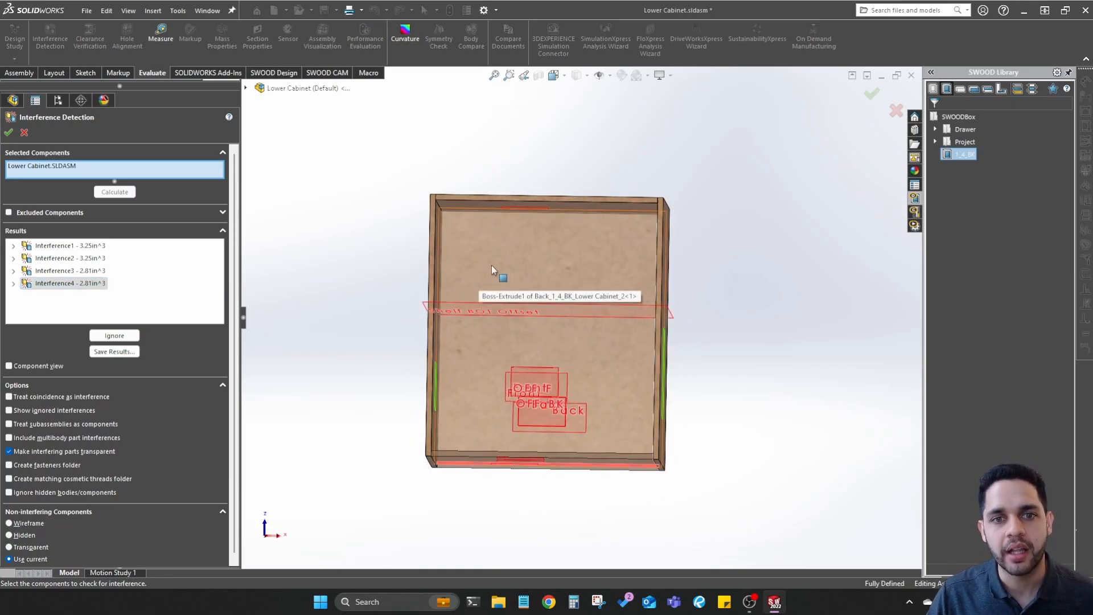
{"action": "left_click", "coordinate": [24, 132]}
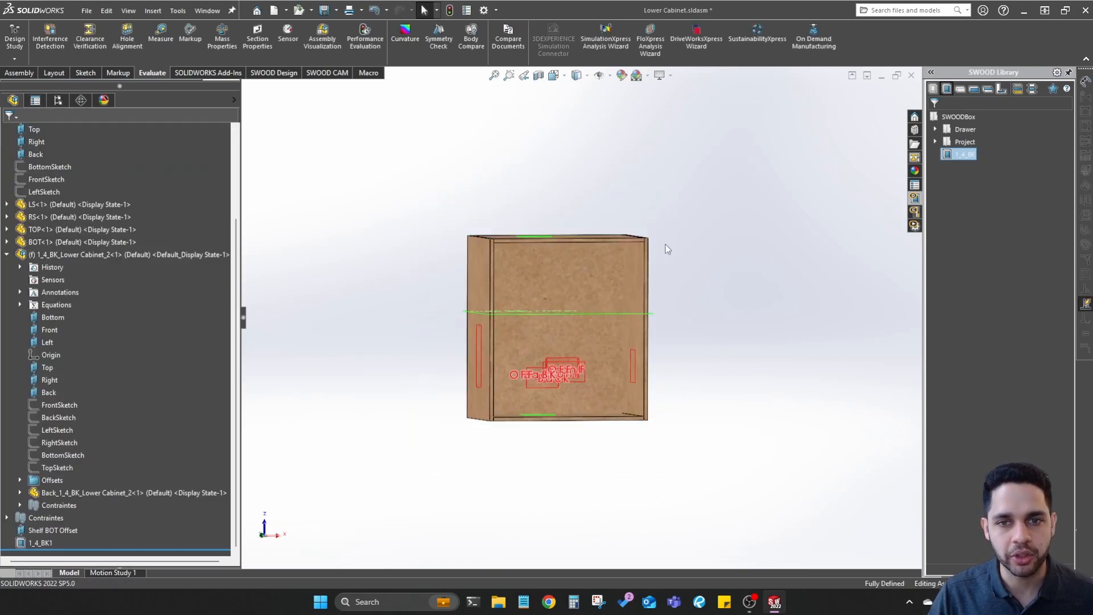
Delete the 1_4_BK1 box feature from the Lower Cabinet assembly
{"action": "right_click", "coordinate": [40, 542]}
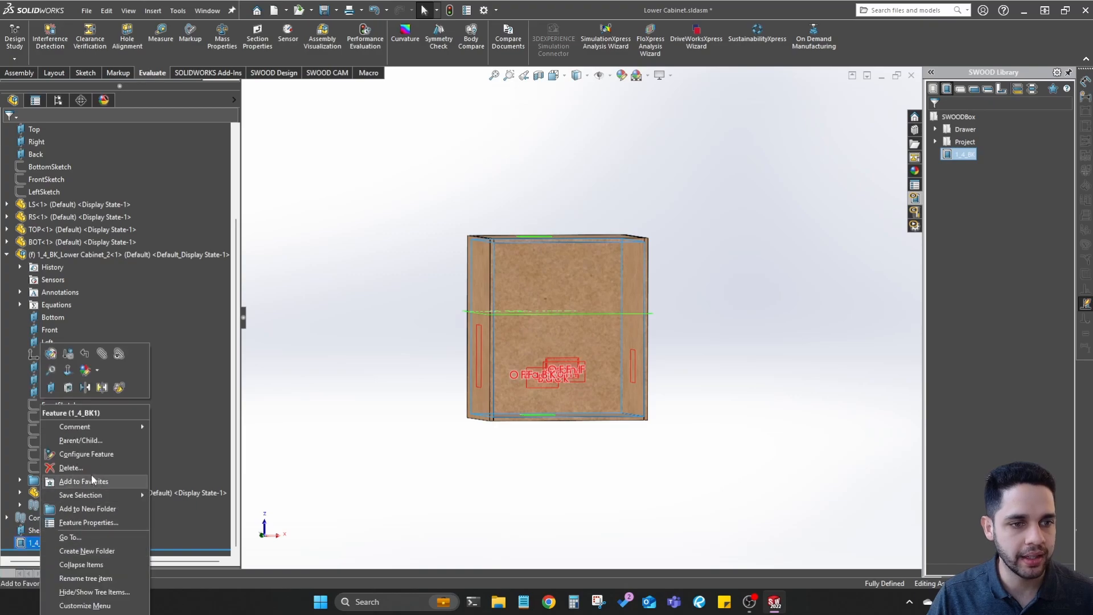
{"action": "left_click", "coordinate": [57, 481]}
{"action": "left_click", "coordinate": [352, 208]}
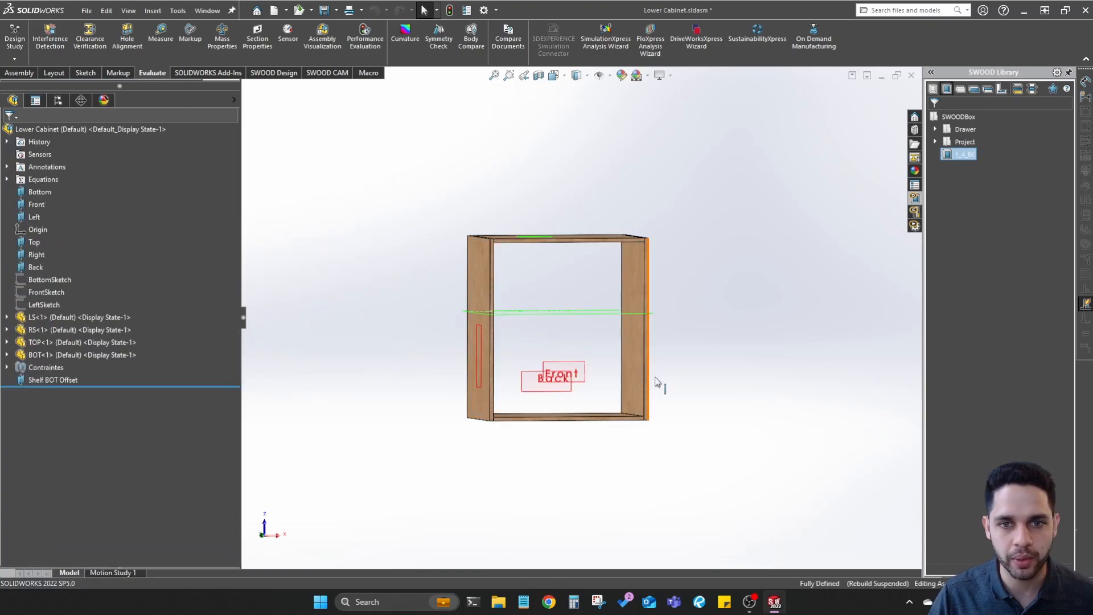
Open the 1_4_BK SWOODBox from the library for editing and expand its machining definition section
{"action": "right_click", "coordinate": [968, 158]}
{"action": "left_click", "coordinate": [1001, 165]}
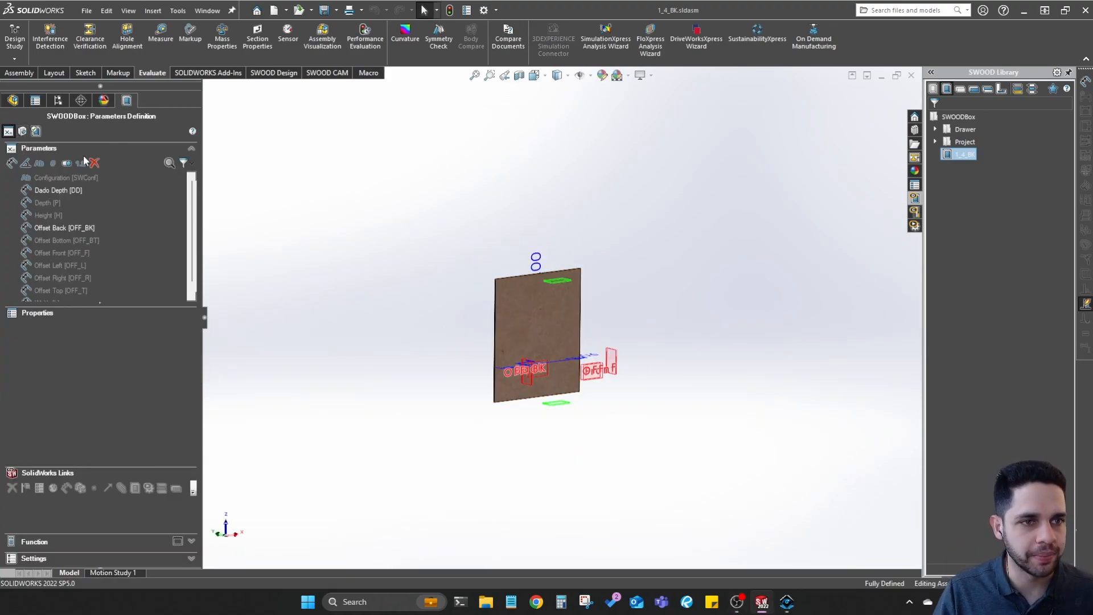
{"action": "left_click", "coordinate": [27, 135]}
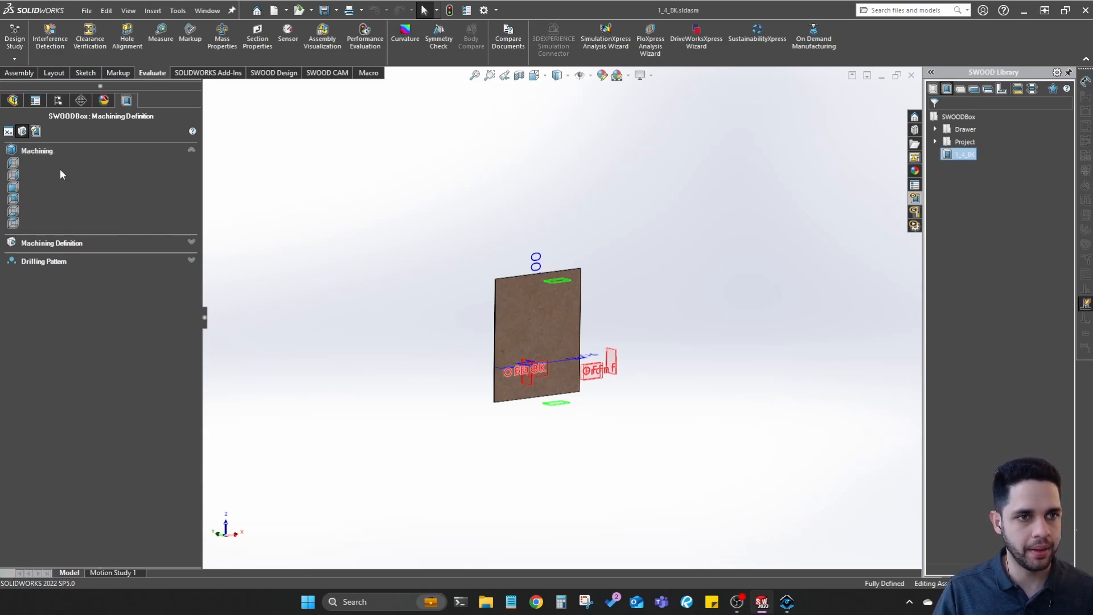
{"action": "left_click", "coordinate": [83, 248]}
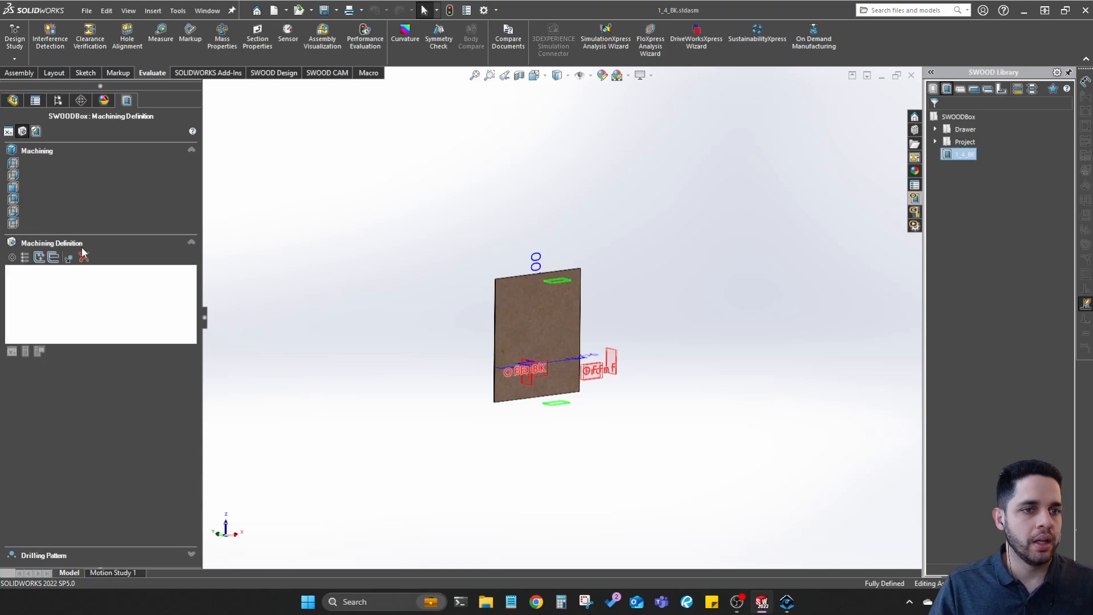
{"action": "left_click", "coordinate": [86, 245]}
{"action": "left_click", "coordinate": [173, 244]}
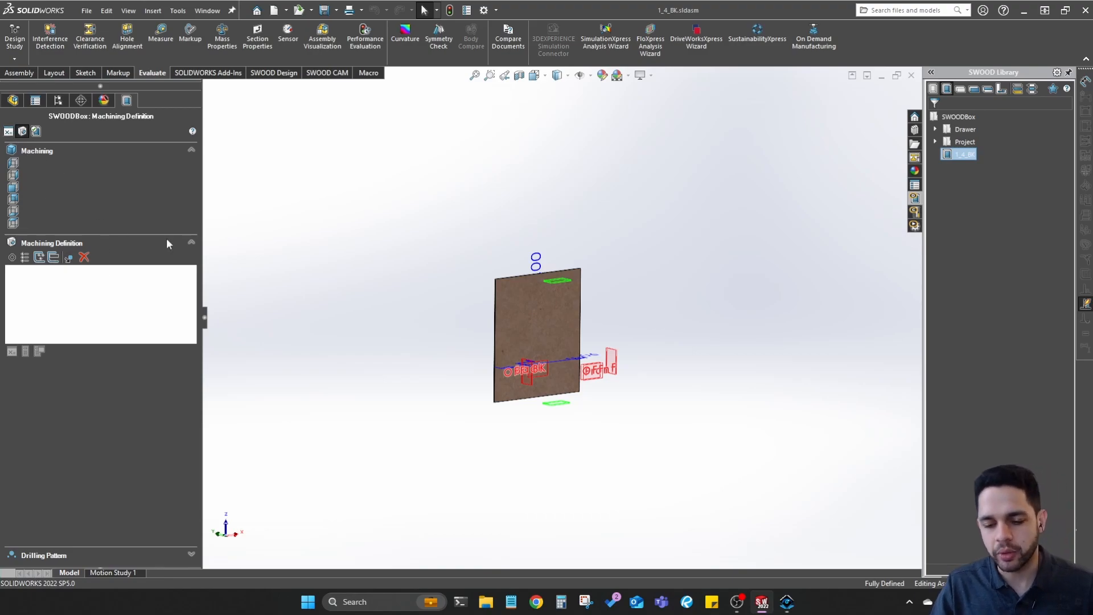
Show the box's feature tree and examine the Top, Left and other reference planes around the back panel
{"action": "left_click", "coordinate": [13, 101]}
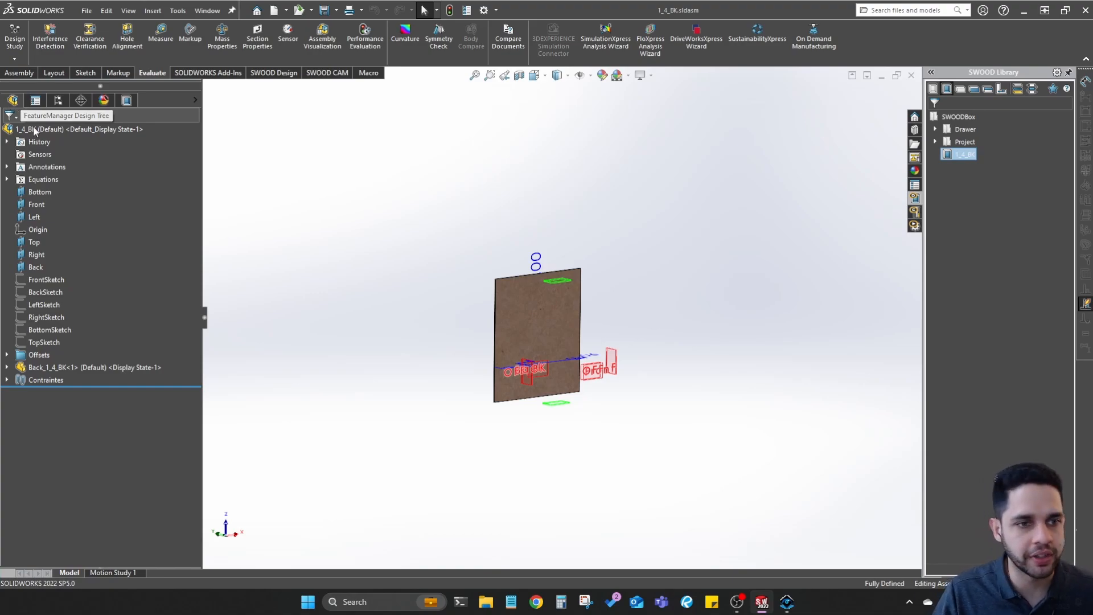
{"action": "scroll", "coordinate": [596, 291], "scroll_direction": "down", "scroll_amount": 5}
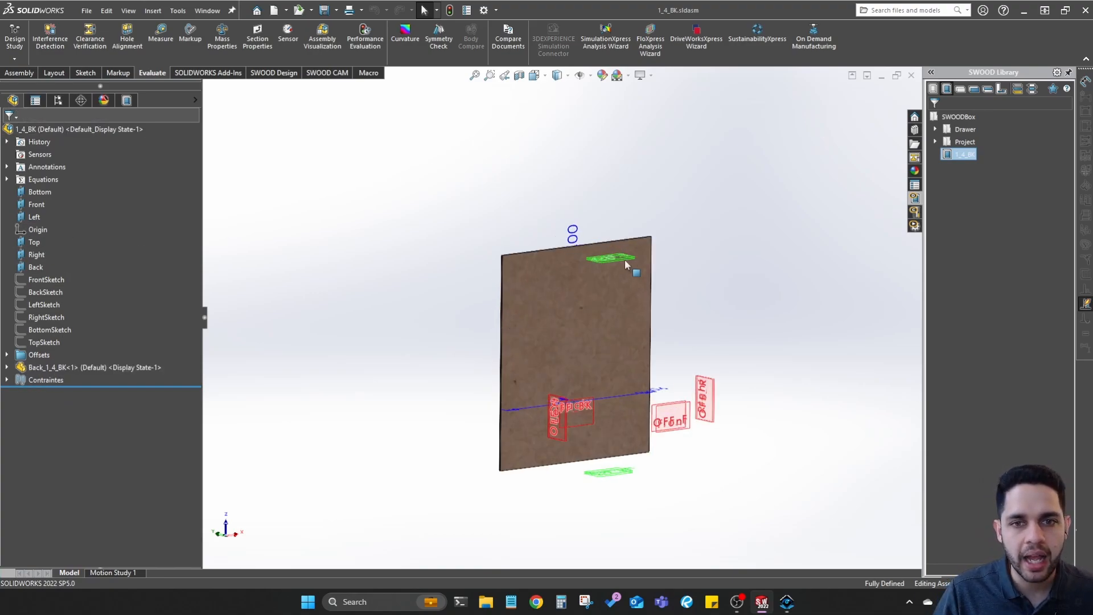
{"action": "scroll", "coordinate": [592, 342], "scroll_direction": "up", "scroll_amount": 3}
{"action": "scroll", "coordinate": [589, 369], "scroll_direction": "down", "scroll_amount": 4}
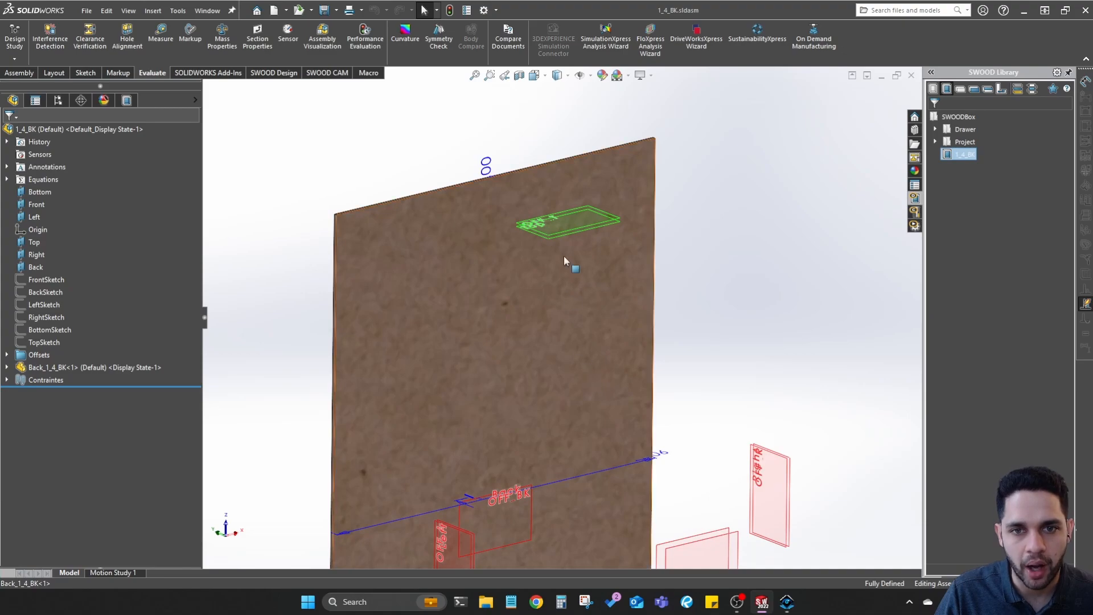
{"action": "left_click", "coordinate": [565, 238]}
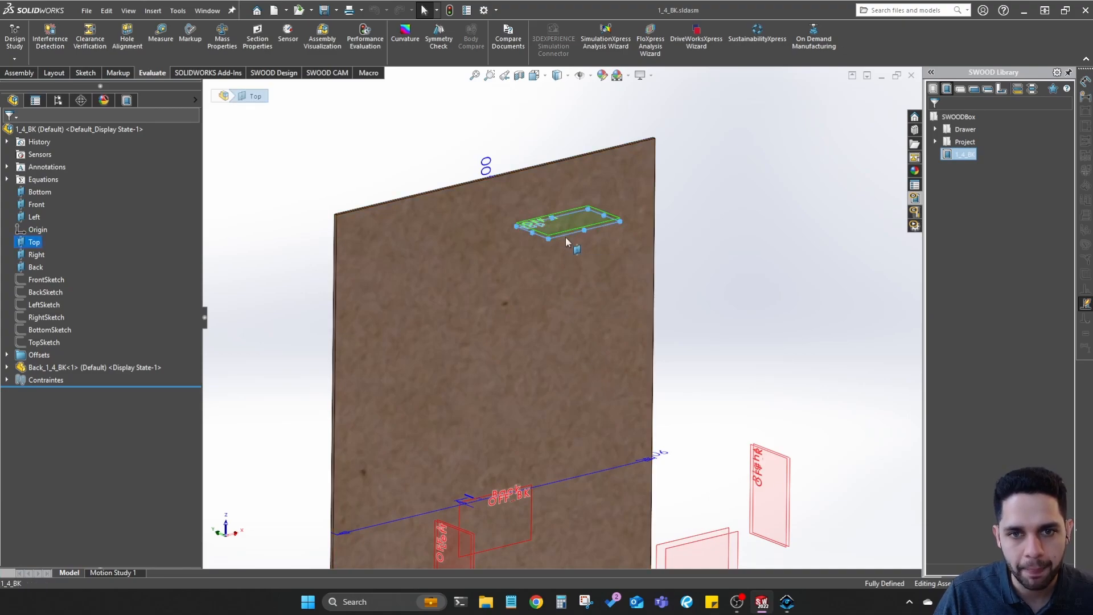
{"action": "scroll", "coordinate": [563, 242], "scroll_direction": "up", "scroll_amount": 3}
{"action": "scroll", "coordinate": [543, 340], "scroll_direction": "down", "scroll_amount": 5}
{"action": "middle_click_drag", "start_coordinate": [542, 342], "coordinate": [499, 307]}
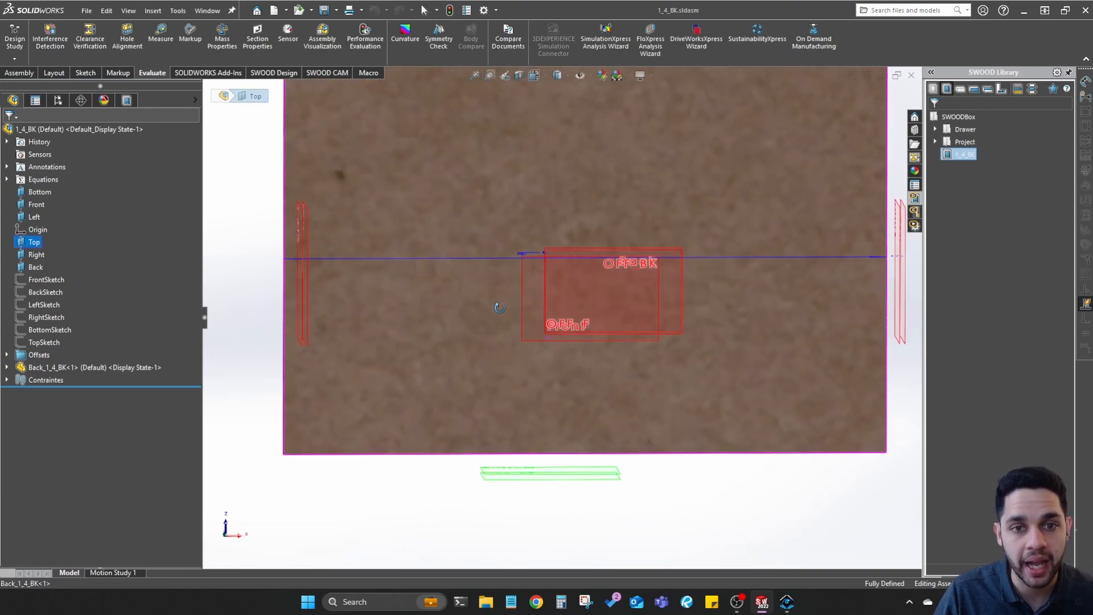
{"action": "left_click", "coordinate": [327, 242]}
{"action": "key", "text": "ctrl+8"}
{"action": "scroll", "coordinate": [569, 266], "scroll_direction": "down", "scroll_amount": 5}
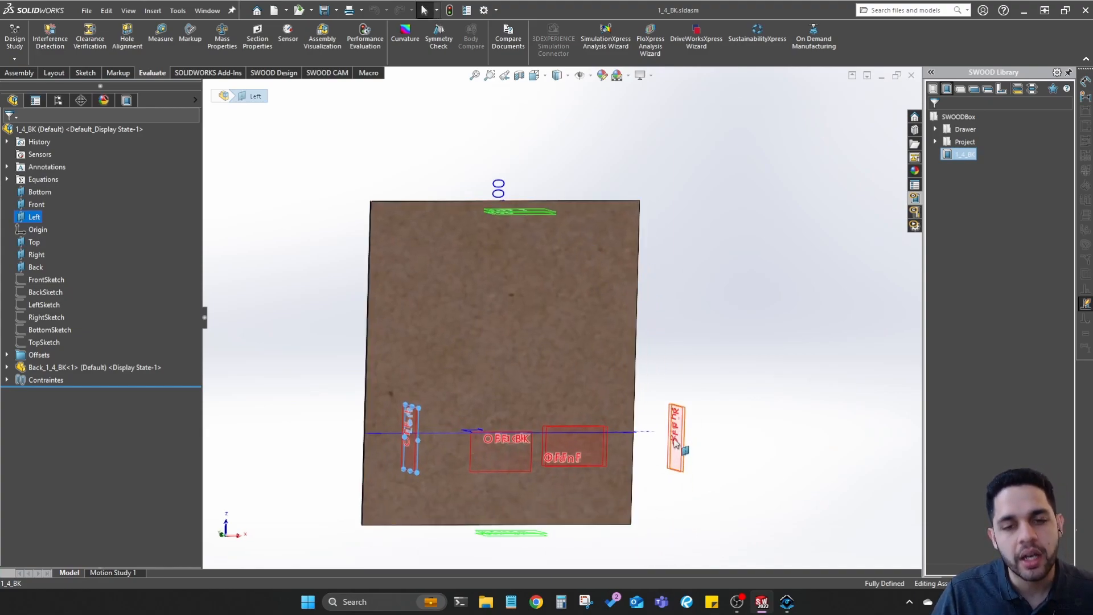
{"action": "scroll", "coordinate": [663, 431], "scroll_direction": "up", "scroll_amount": 1}
{"action": "middle_click_drag", "start_coordinate": [662, 428], "coordinate": [667, 432]}
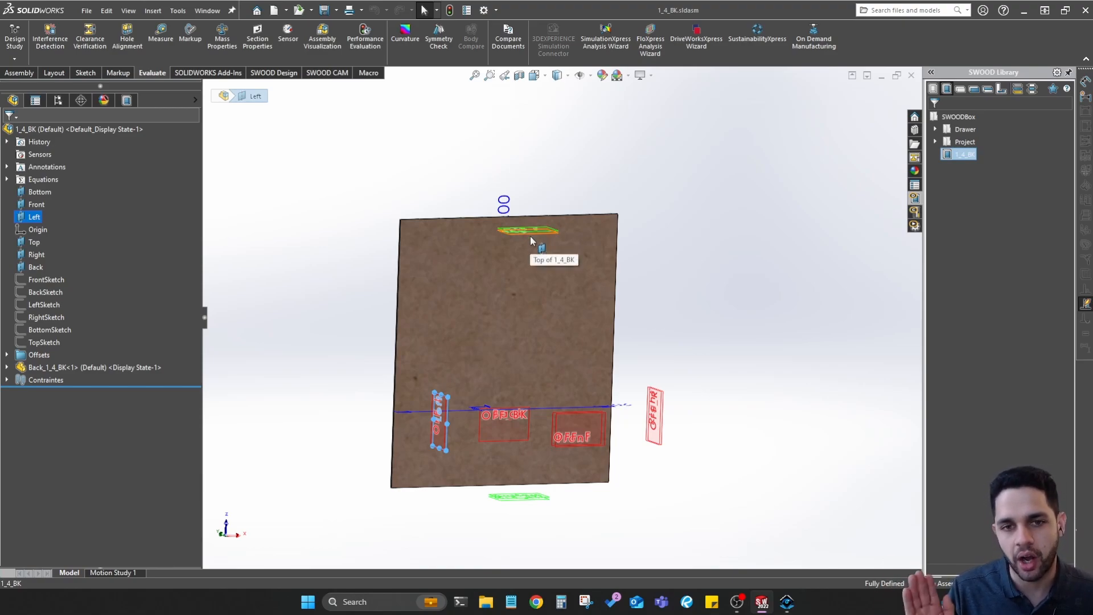
{"action": "key", "text": "Escape"}
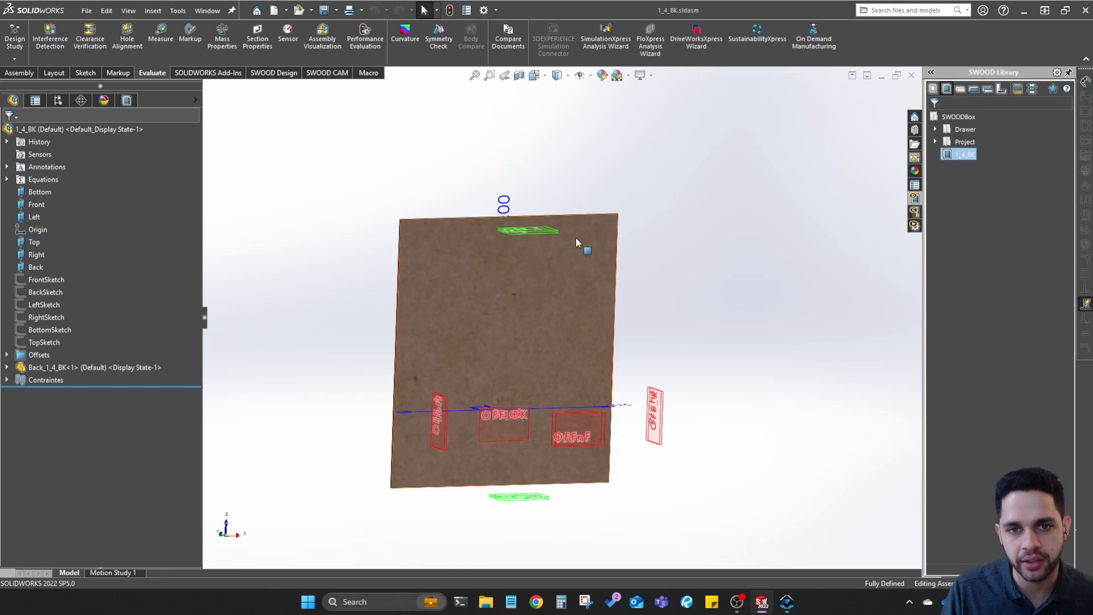
Examine the Top plane and its OFF_T offset plane near the back panel's upper edge from several angles
{"action": "left_click", "coordinate": [535, 234]}
{"action": "middle_click_drag", "start_coordinate": [542, 251], "coordinate": [555, 293]}
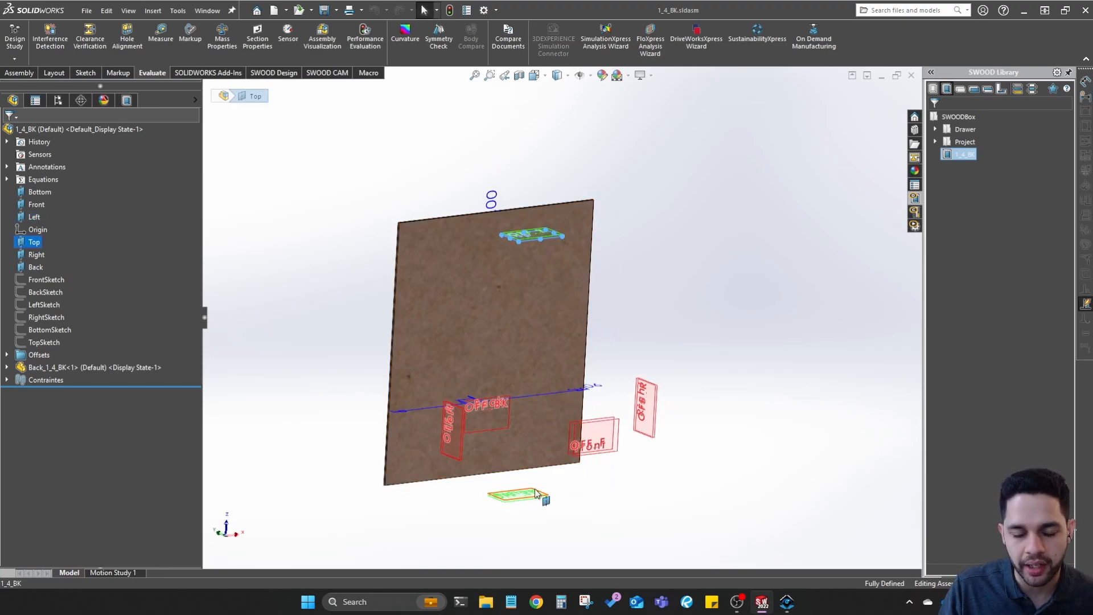
{"action": "middle_click_drag", "start_coordinate": [643, 525], "coordinate": [618, 531]}
{"action": "scroll", "coordinate": [619, 531], "scroll_direction": "up", "scroll_amount": 1}
{"action": "left_click", "coordinate": [618, 530]}
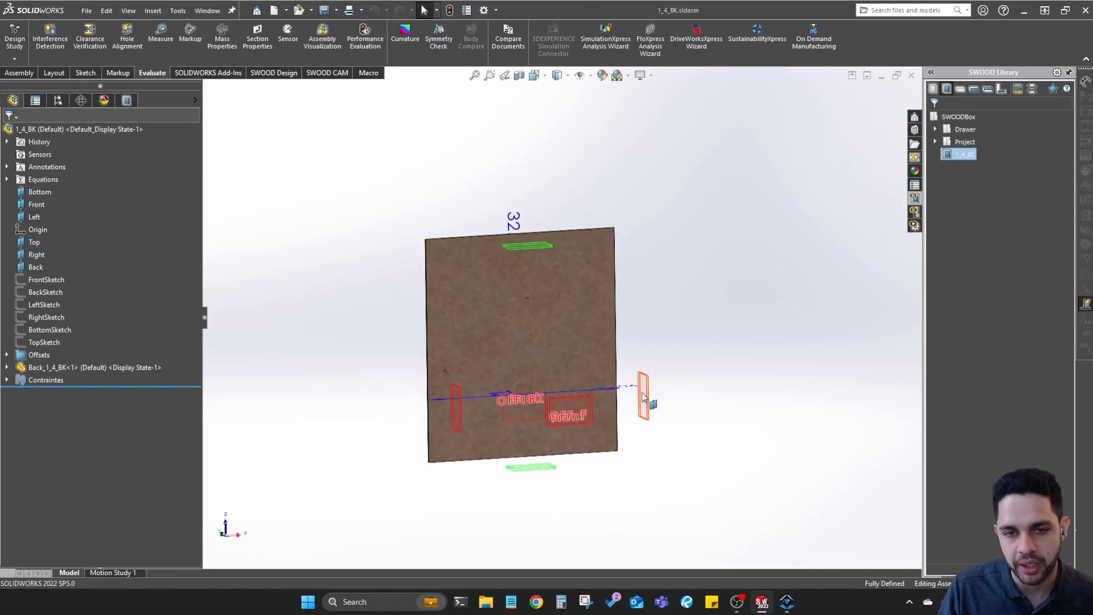
{"action": "scroll", "coordinate": [563, 232], "scroll_direction": "down", "scroll_amount": 4}
{"action": "middle_click_drag", "start_coordinate": [563, 251], "coordinate": [540, 405]}
{"action": "scroll", "coordinate": [508, 384], "scroll_direction": "down", "scroll_amount": 6}
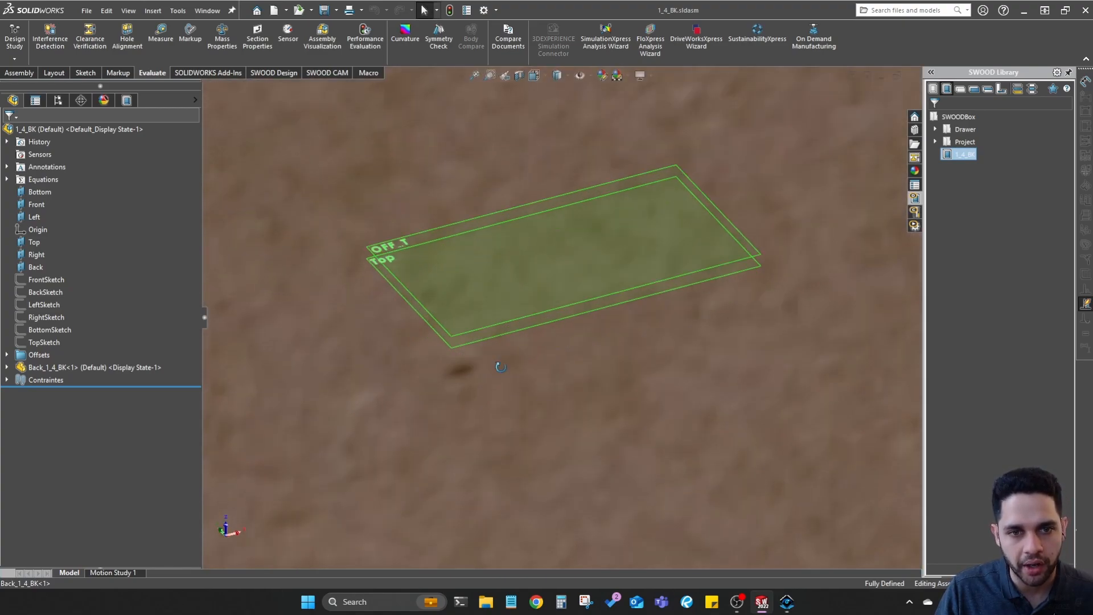
{"action": "scroll", "coordinate": [530, 255], "scroll_direction": "up", "scroll_amount": 5}
{"action": "scroll", "coordinate": [563, 165], "scroll_direction": "down", "scroll_amount": 4}
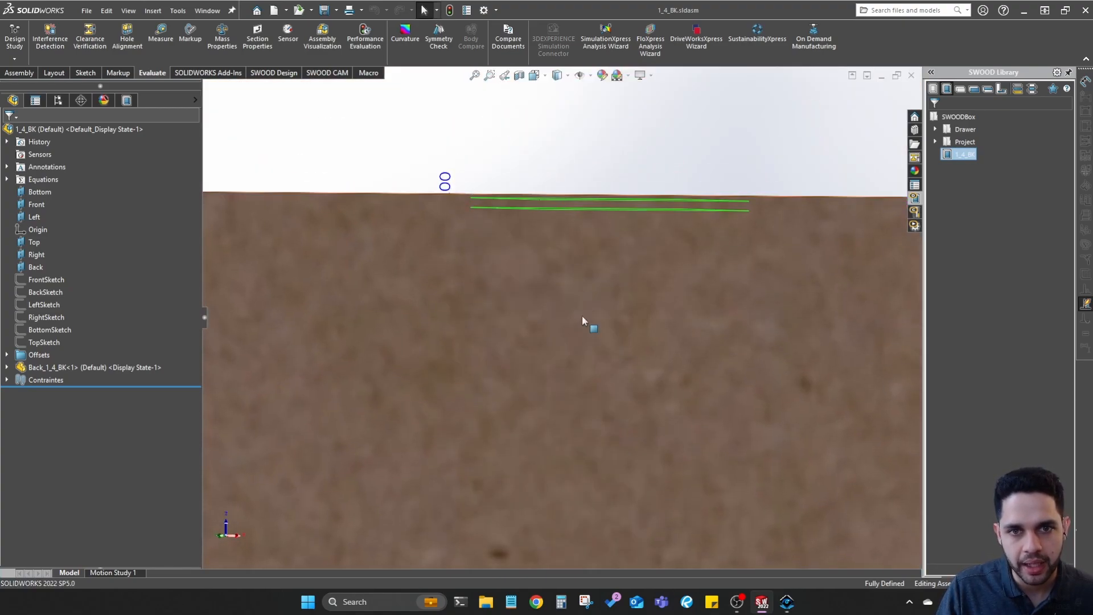
{"action": "scroll", "coordinate": [580, 209], "scroll_direction": "up", "scroll_amount": 3}
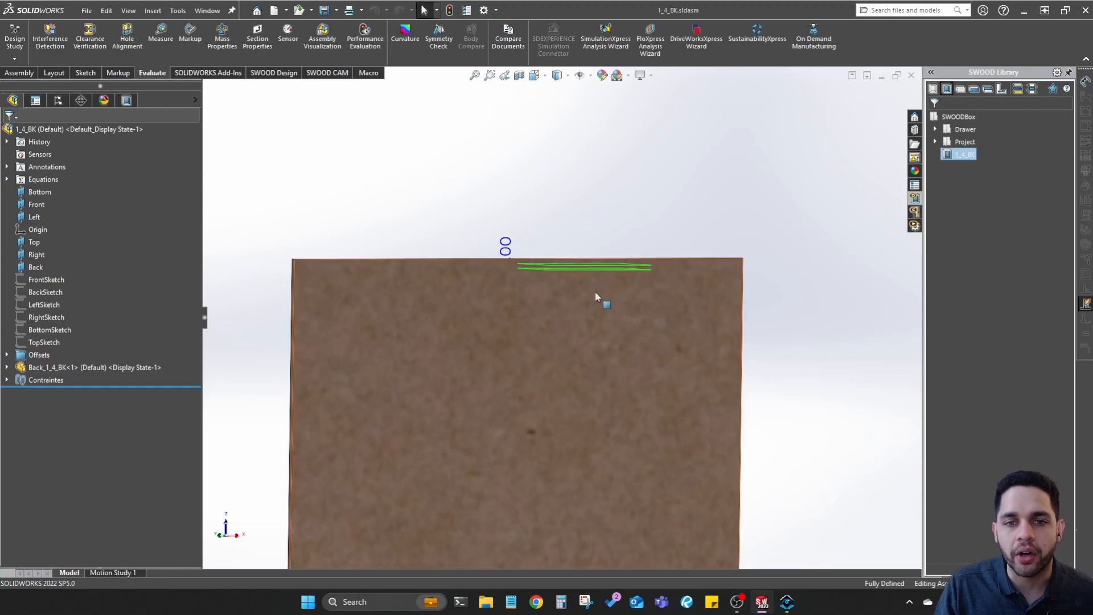
{"action": "middle_click_drag", "start_coordinate": [589, 276], "coordinate": [586, 312]}
{"action": "scroll", "coordinate": [575, 302], "scroll_direction": "down", "scroll_amount": 4}
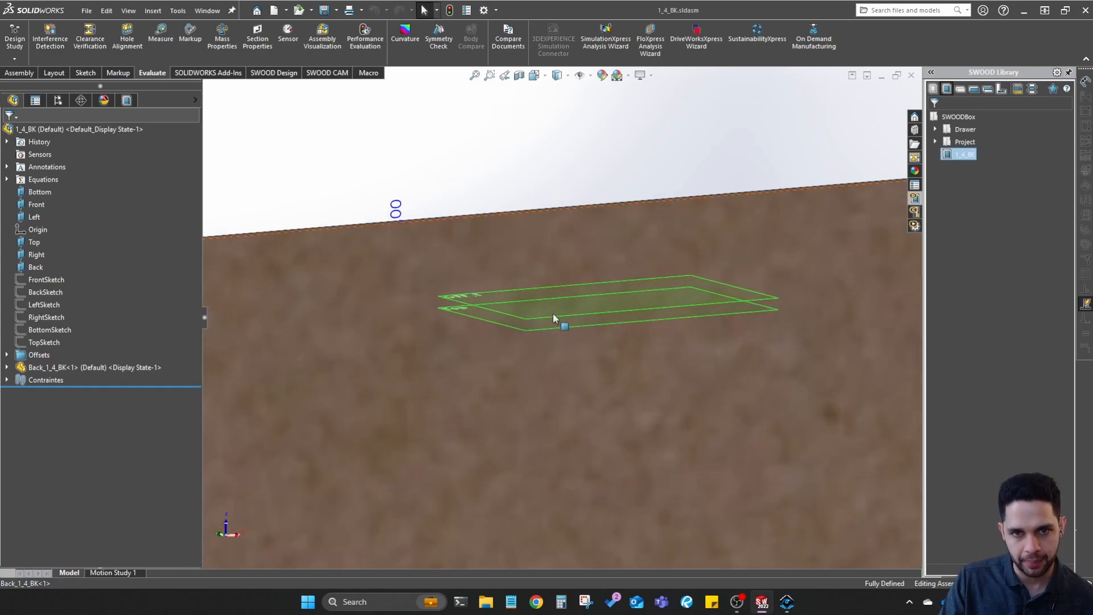
{"action": "scroll", "coordinate": [554, 322], "scroll_direction": "up", "scroll_amount": 5}
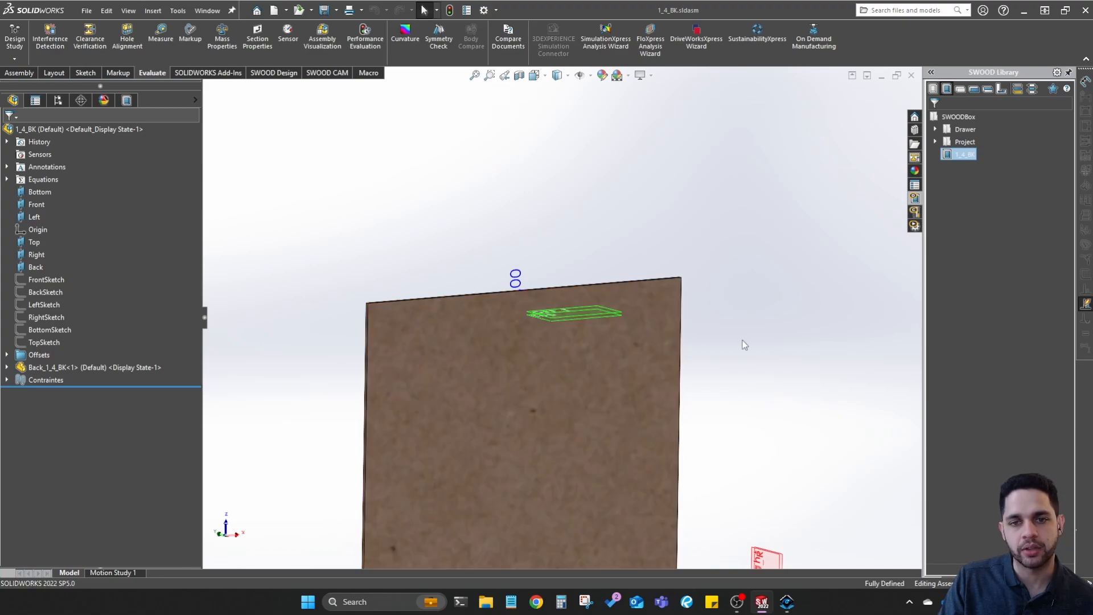
{"action": "scroll", "coordinate": [555, 340], "scroll_direction": "down", "scroll_amount": 3}
{"action": "middle_click_drag", "start_coordinate": [555, 334], "coordinate": [566, 321]}
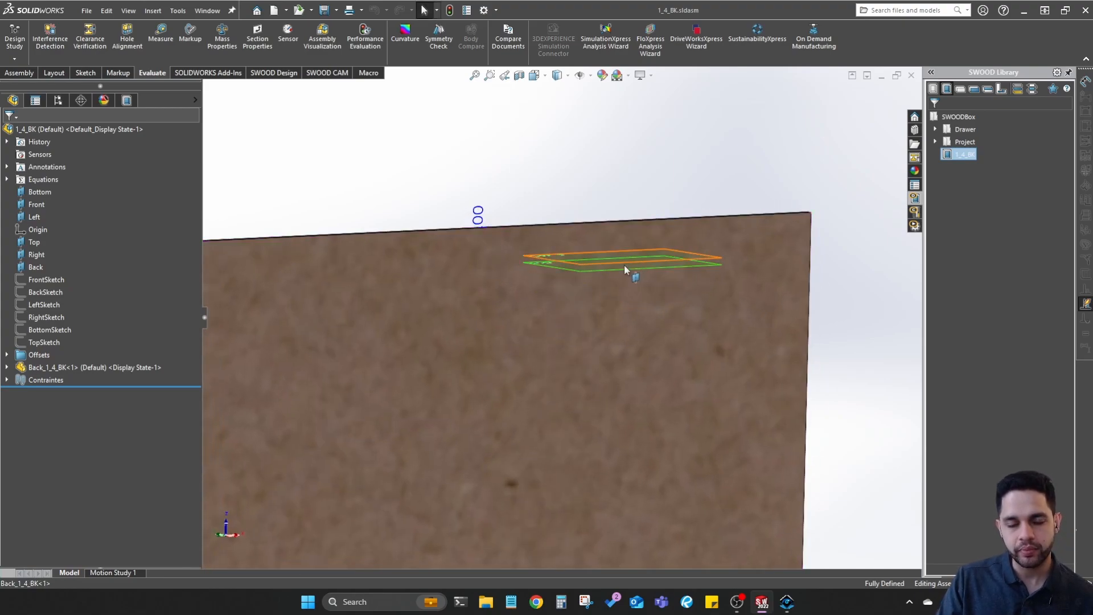
{"action": "scroll", "coordinate": [640, 265], "scroll_direction": "up", "scroll_amount": 4}
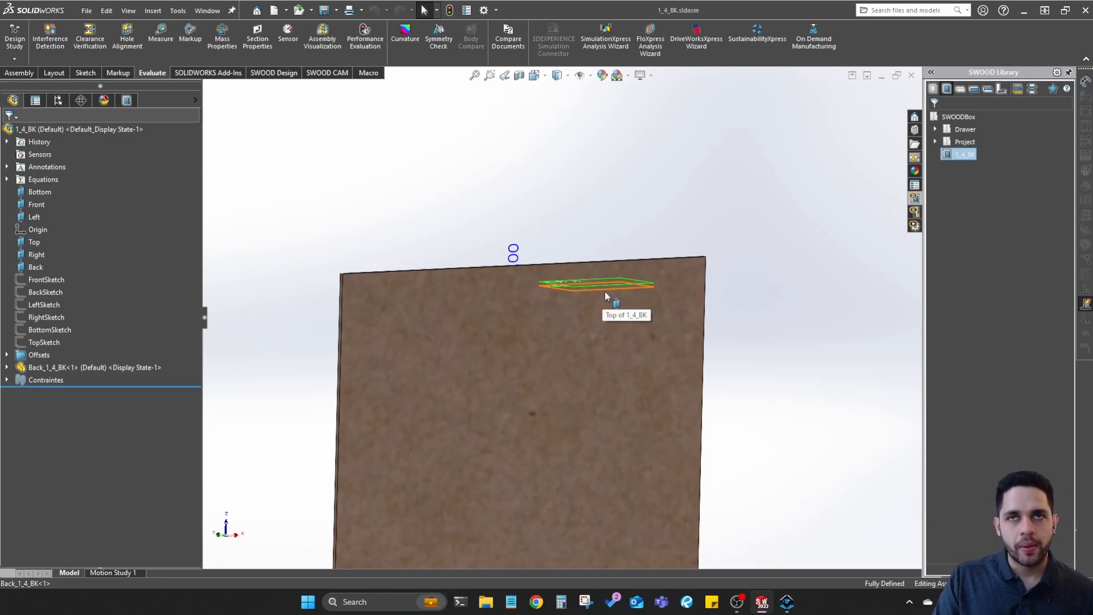
Pick out the OFF_T offset plane and compare its height with the Top plane and the back panel's upper edge
{"action": "left_click", "coordinate": [608, 283]}
{"action": "scroll", "coordinate": [626, 295], "scroll_direction": "down", "scroll_amount": 5}
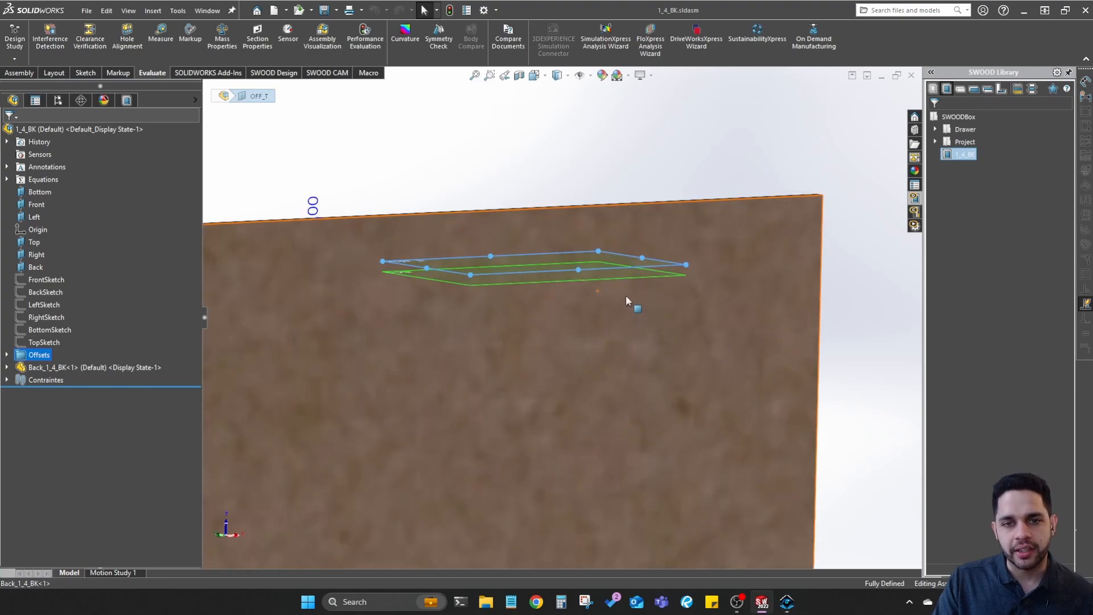
{"action": "middle_click_drag", "start_coordinate": [626, 294], "coordinate": [610, 395]}
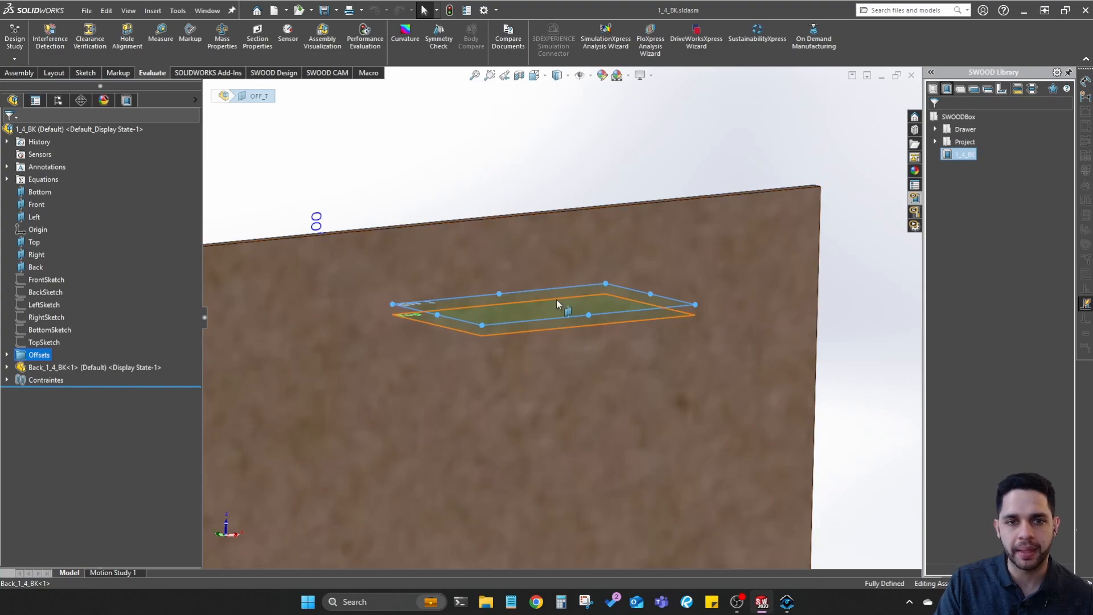
{"action": "scroll", "coordinate": [517, 289], "scroll_direction": "up", "scroll_amount": 2}
{"action": "middle_click_drag", "start_coordinate": [518, 292], "coordinate": [529, 273]}
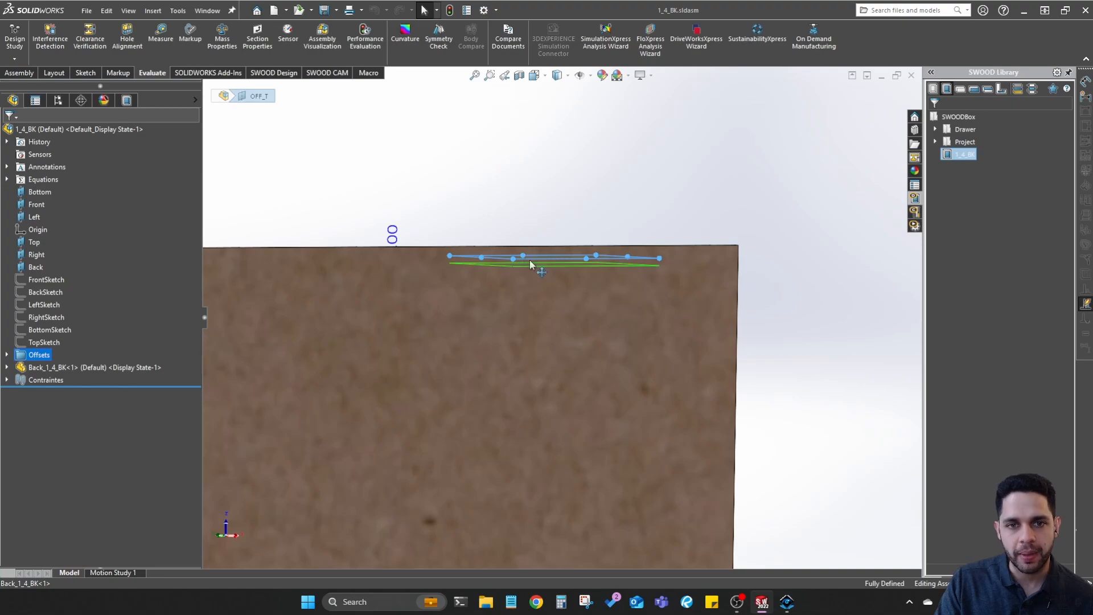
{"action": "scroll", "coordinate": [530, 259], "scroll_direction": "down", "scroll_amount": 3}
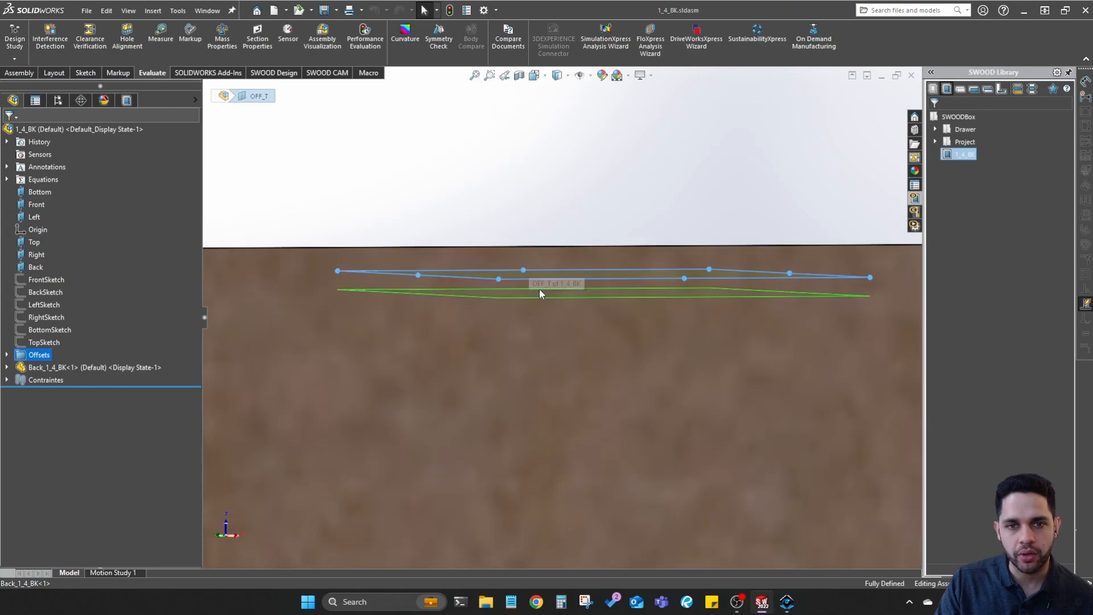
{"action": "left_click", "coordinate": [664, 175]}
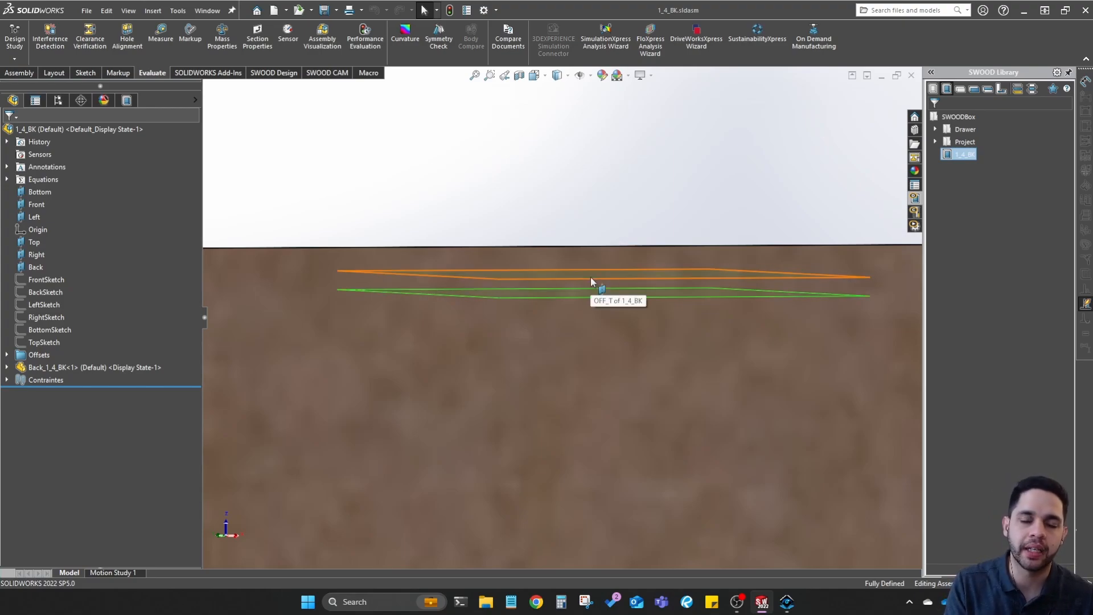
{"action": "mouse_move", "coordinate": [590, 277]}
{"action": "middle_mouse_down"}
{"action": "mouse_move", "coordinate": [634, 386]}
{"action": "mouse_move", "coordinate": [563, 341]}
{"action": "middle_mouse_up"}
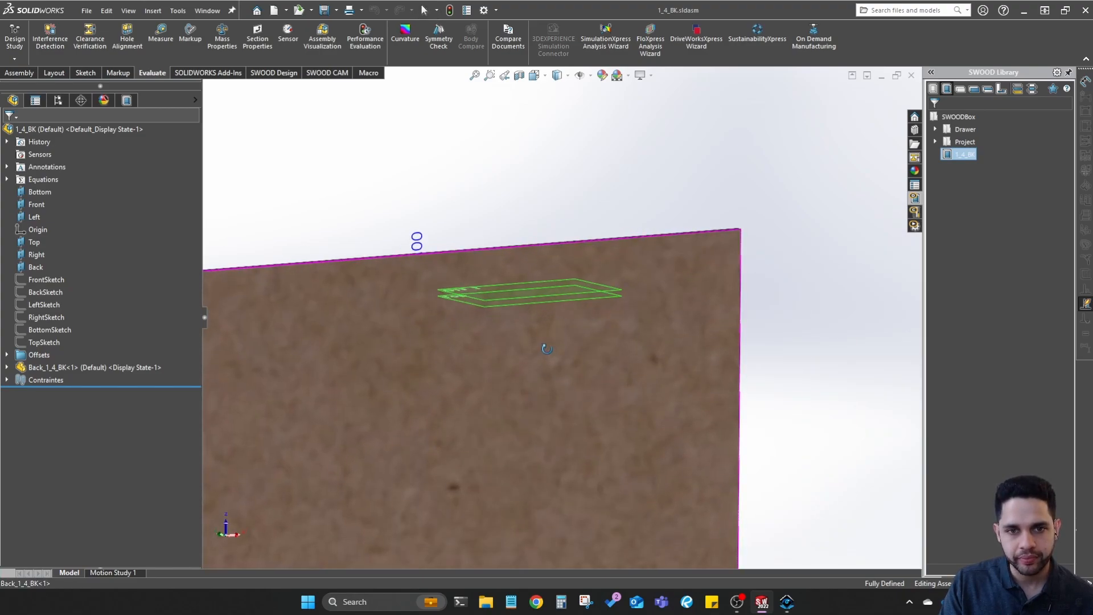
Start a new sketch on the box's Top plane and view it square-on
{"action": "right_click", "coordinate": [501, 303]}
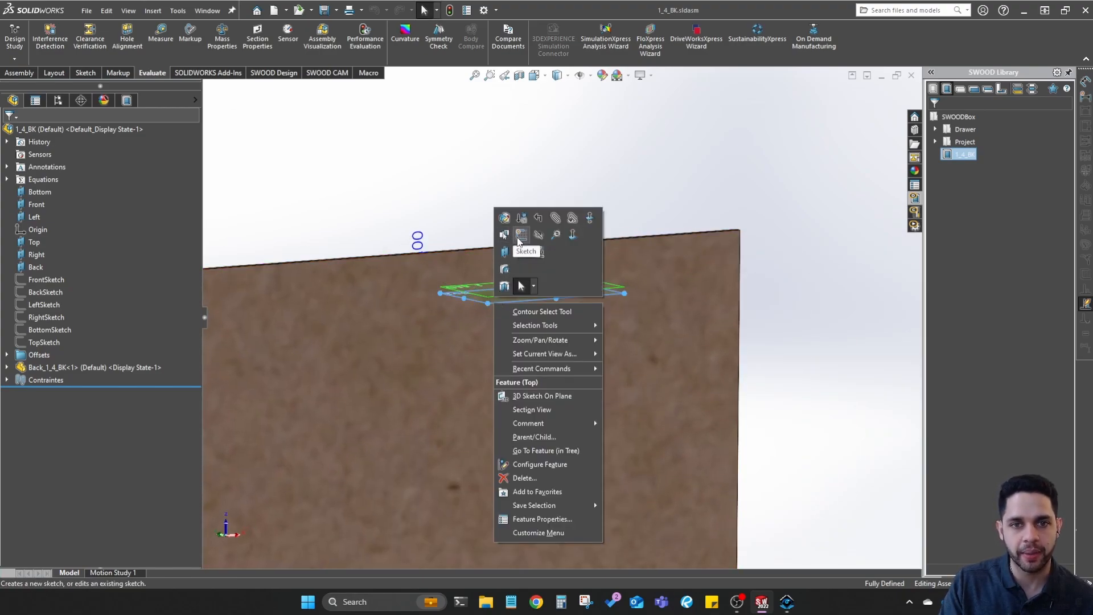
{"action": "left_click", "coordinate": [849, 268]}
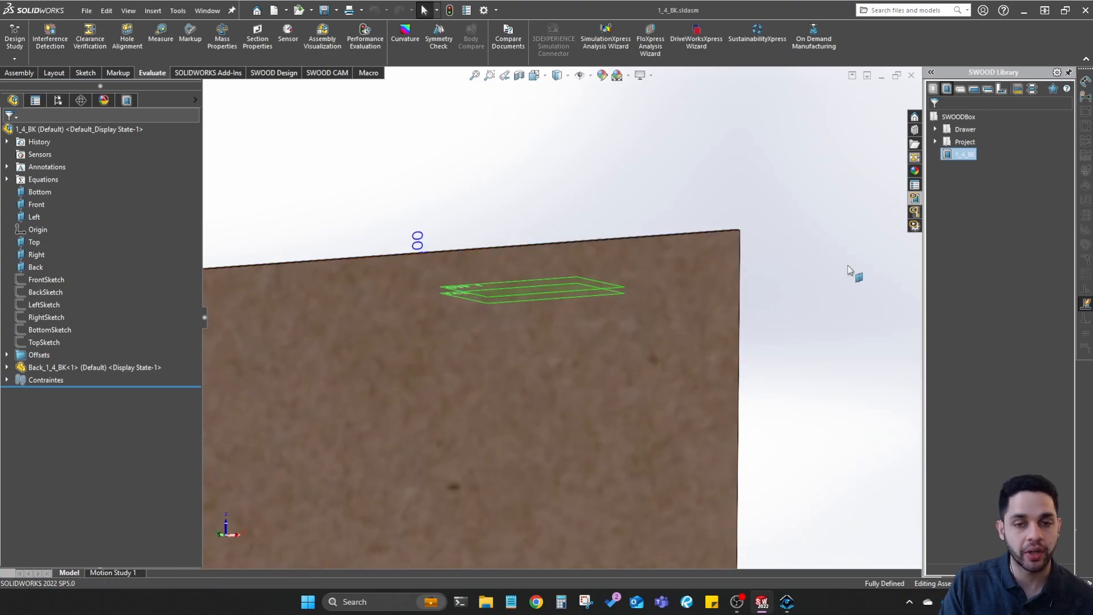
{"action": "right_click", "coordinate": [545, 300]}
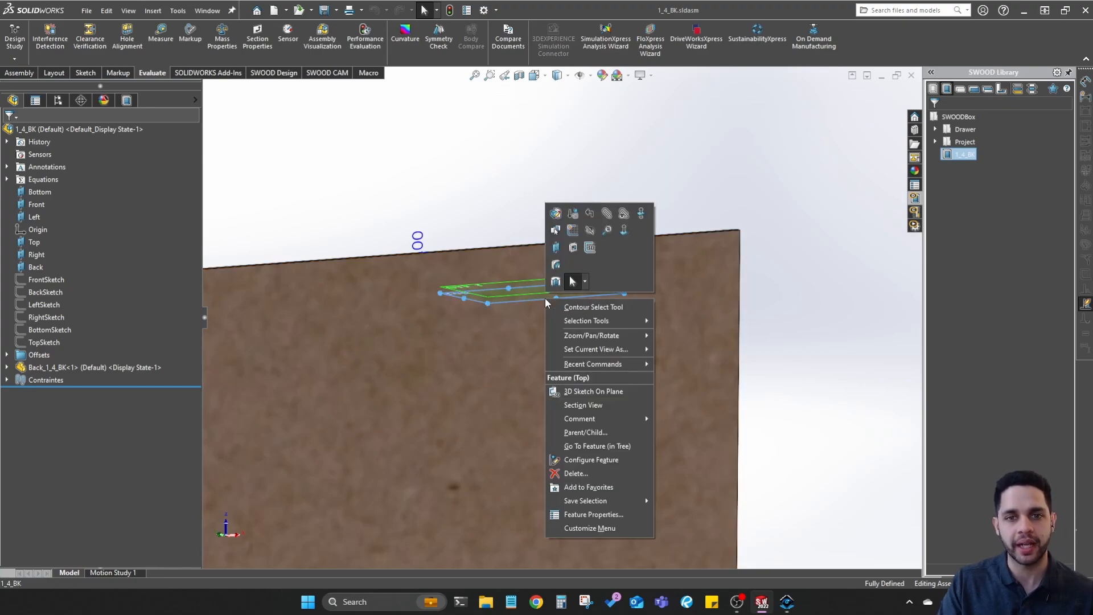
{"action": "left_click", "coordinate": [568, 231]}
{"action": "middle_click_drag", "start_coordinate": [678, 307], "coordinate": [582, 397]}
{"action": "key", "text": "ctrl+8"}
{"action": "left_click", "coordinate": [619, 214]}
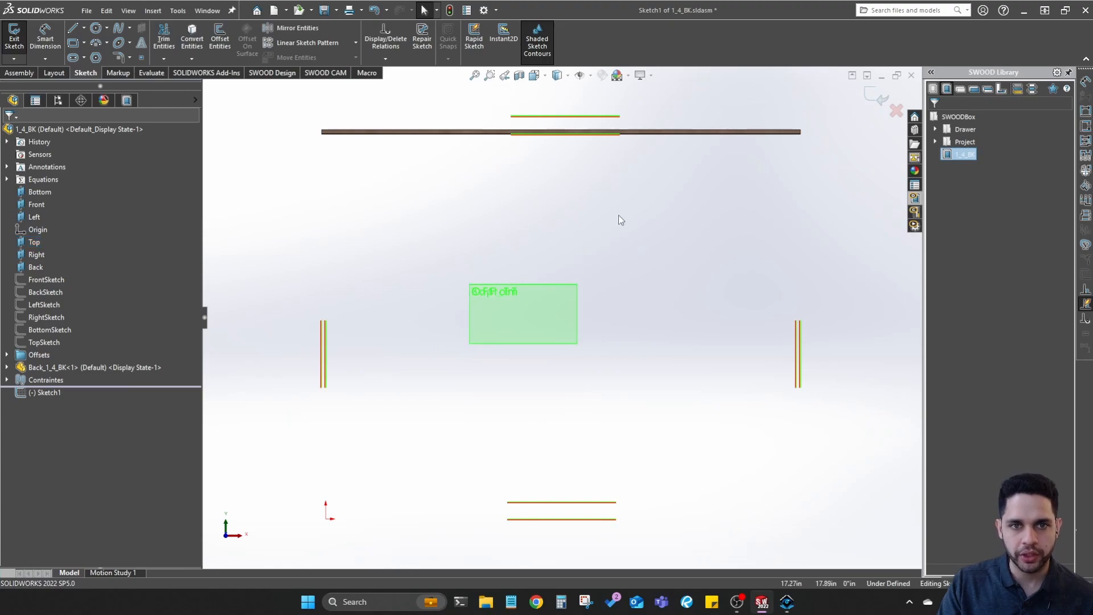
Sketch a long corner rectangle about 21.13 in by 1.31 in just in front of the back panel
{"action": "scroll", "coordinate": [612, 225], "scroll_direction": "up", "scroll_amount": 2}
{"action": "scroll", "coordinate": [439, 180], "scroll_direction": "down", "scroll_amount": 4}
{"action": "scroll", "coordinate": [647, 293], "scroll_direction": "up", "scroll_amount": 2}
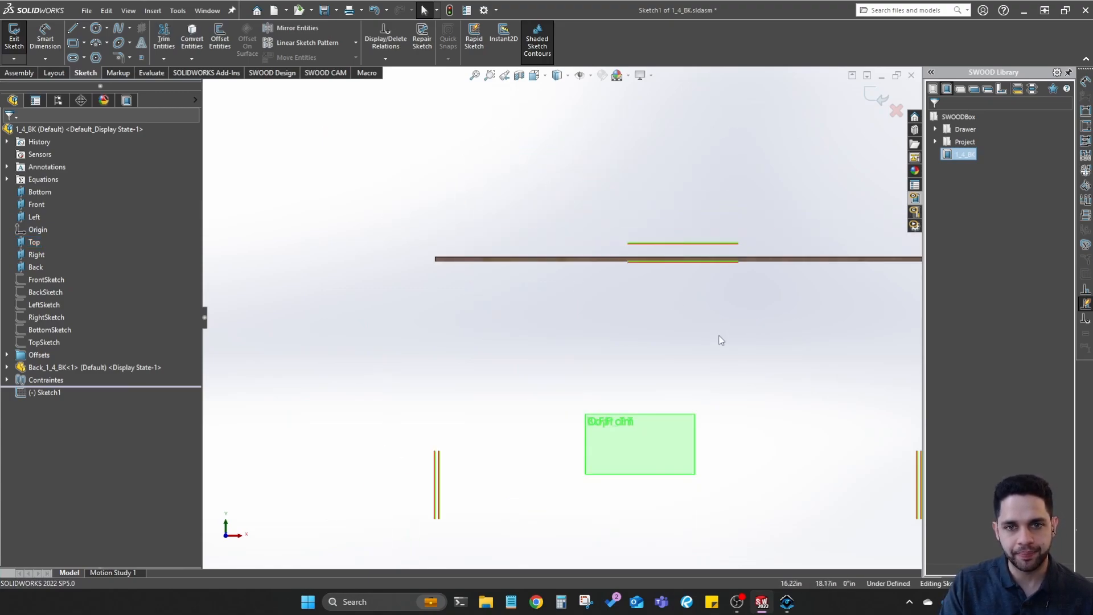
{"action": "middle_click_drag", "start_coordinate": [717, 336], "coordinate": [619, 305], "text": "ctrl"}
{"action": "right_click_drag", "start_coordinate": [618, 302], "coordinate": [610, 348]}
{"action": "left_click", "coordinate": [441, 272]}
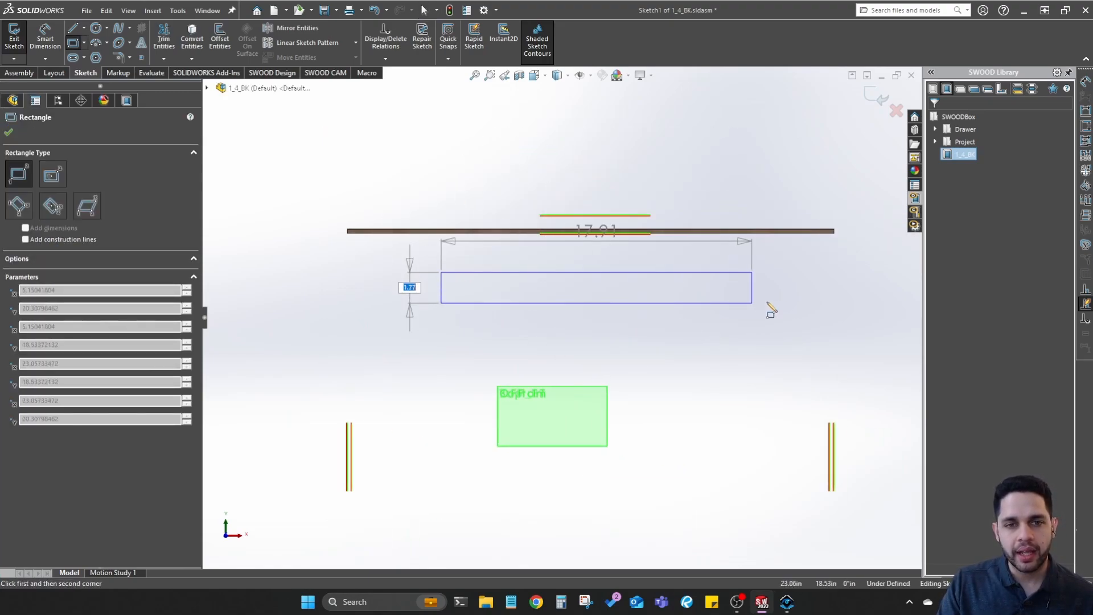
{"action": "left_click", "coordinate": [807, 295]}
{"action": "scroll", "coordinate": [653, 317], "scroll_direction": "up", "scroll_amount": 2}
{"action": "scroll", "coordinate": [666, 314], "scroll_direction": "down", "scroll_amount": 3}
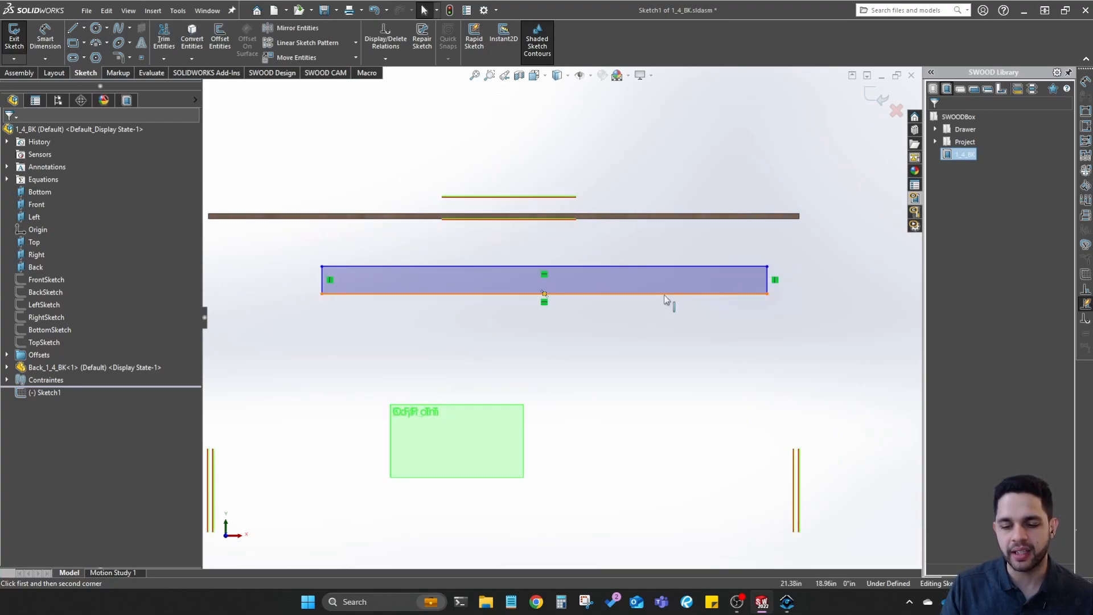
{"action": "scroll", "coordinate": [696, 362], "scroll_direction": "up", "scroll_amount": 1}
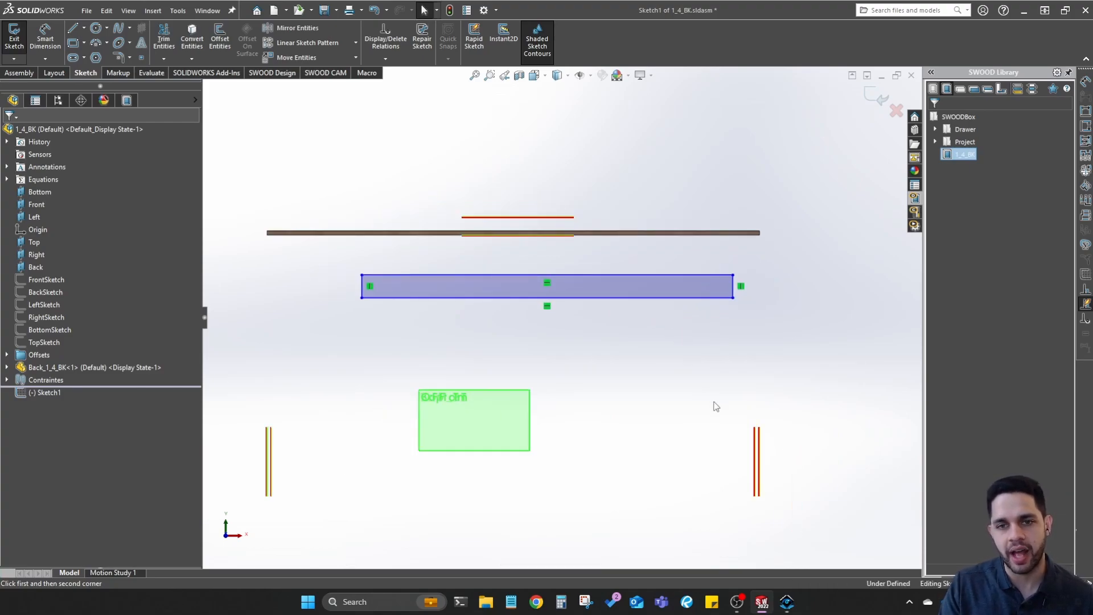
Dimension the rectangle's short side and set it to 5/16 in
{"action": "right_click_drag", "start_coordinate": [715, 404], "coordinate": [720, 353]}
{"action": "left_click", "coordinate": [734, 289]}
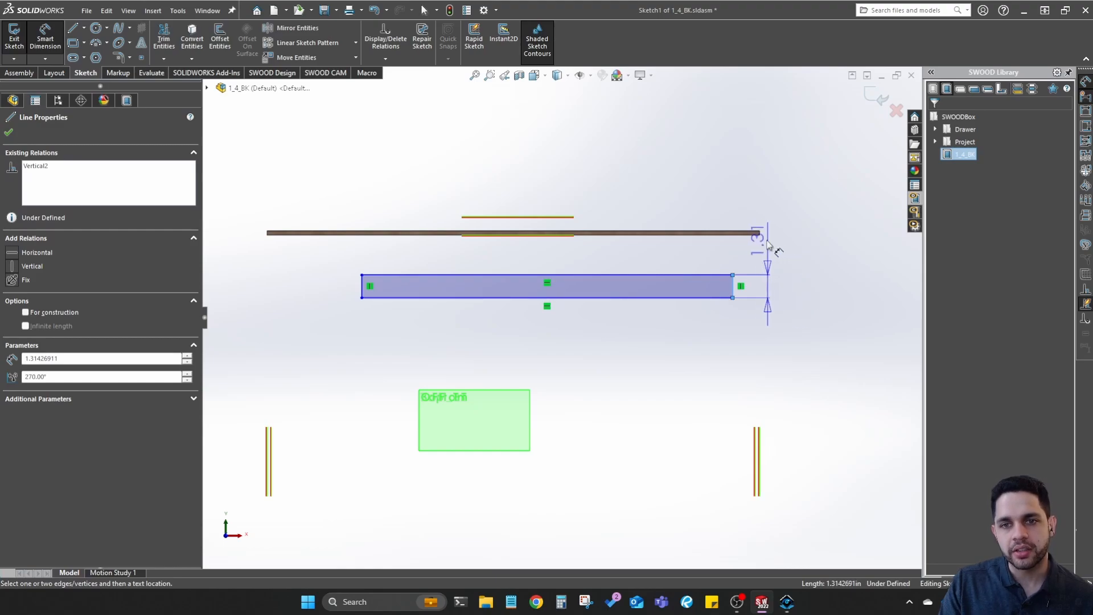
{"action": "left_click", "coordinate": [797, 351]}
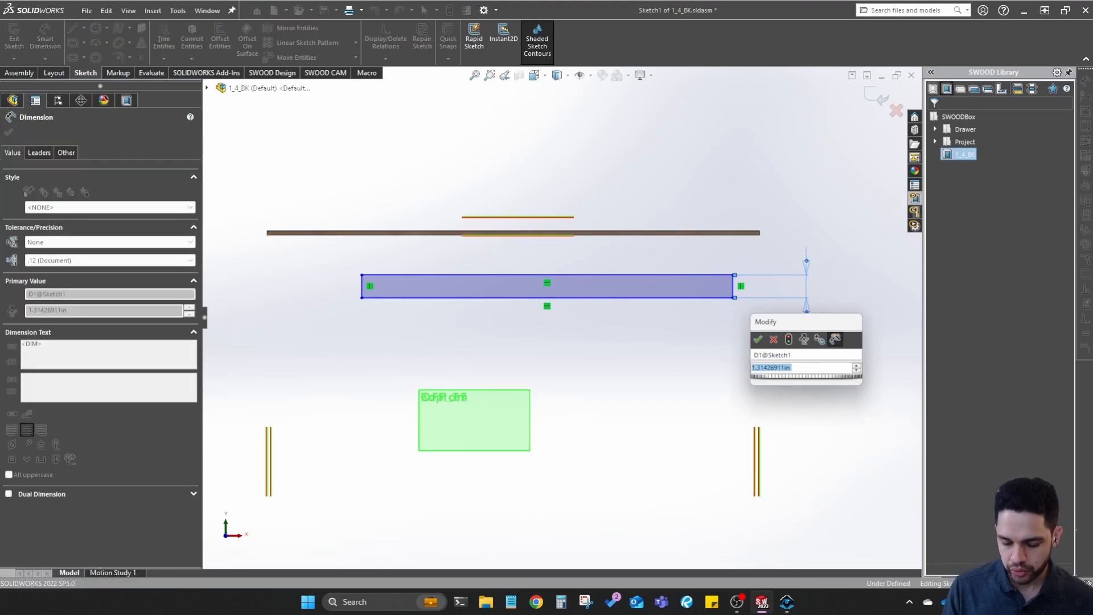
{"action": "type", "text": "0.25"}
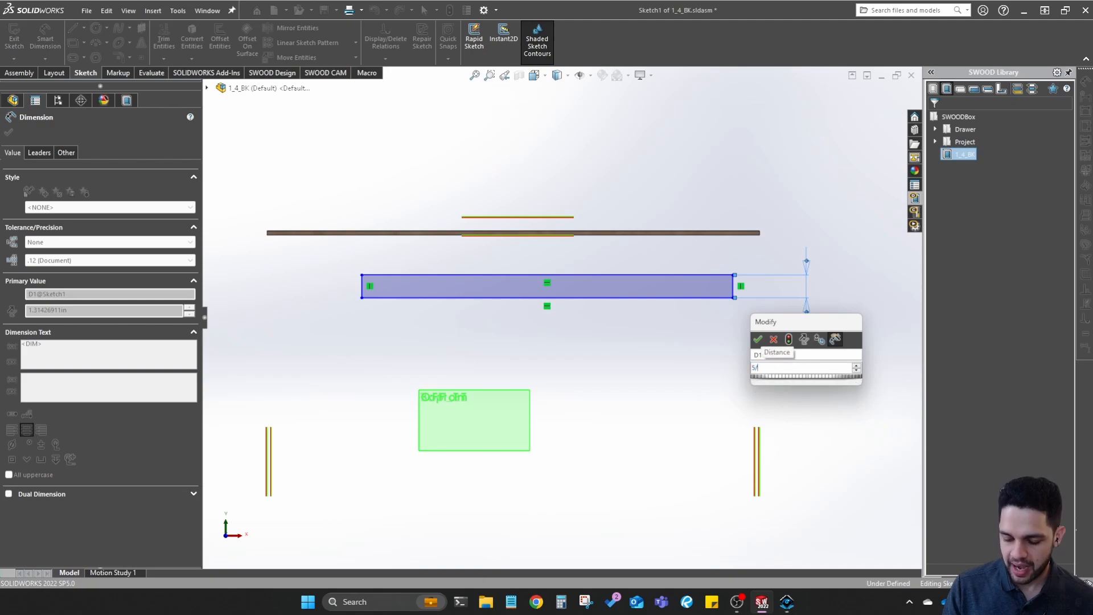
{"action": "key", "text": "Return"}
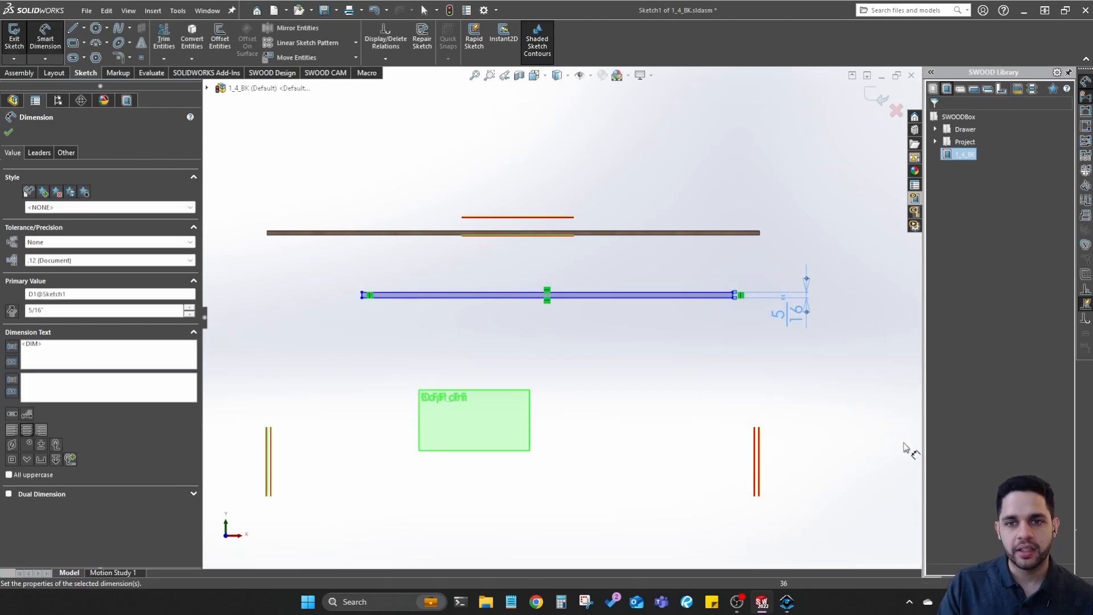
{"action": "scroll", "coordinate": [789, 295], "scroll_direction": "down", "scroll_amount": 4}
{"action": "key", "text": "Escape"}
Make the rectangle's front long edge collinear with the OFF_BK plane
{"action": "left_click", "coordinate": [656, 300]}
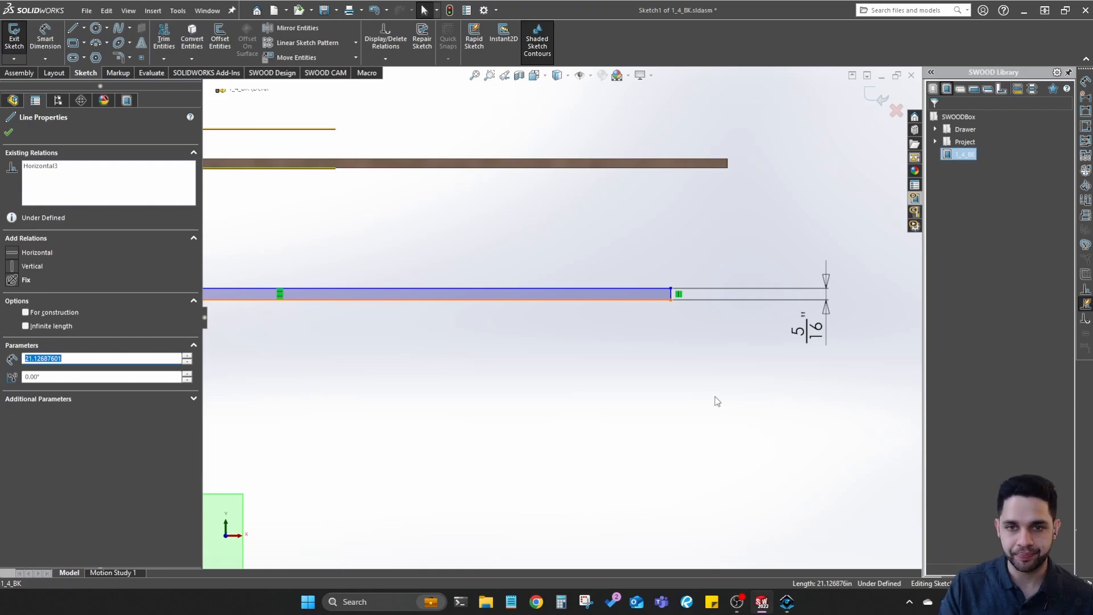
{"action": "key", "text": "Escape"}
{"action": "left_click", "coordinate": [643, 303]}
{"action": "scroll", "coordinate": [653, 316], "scroll_direction": "up", "scroll_amount": 5}
{"action": "middle_click_drag", "start_coordinate": [653, 316], "coordinate": [596, 240]}
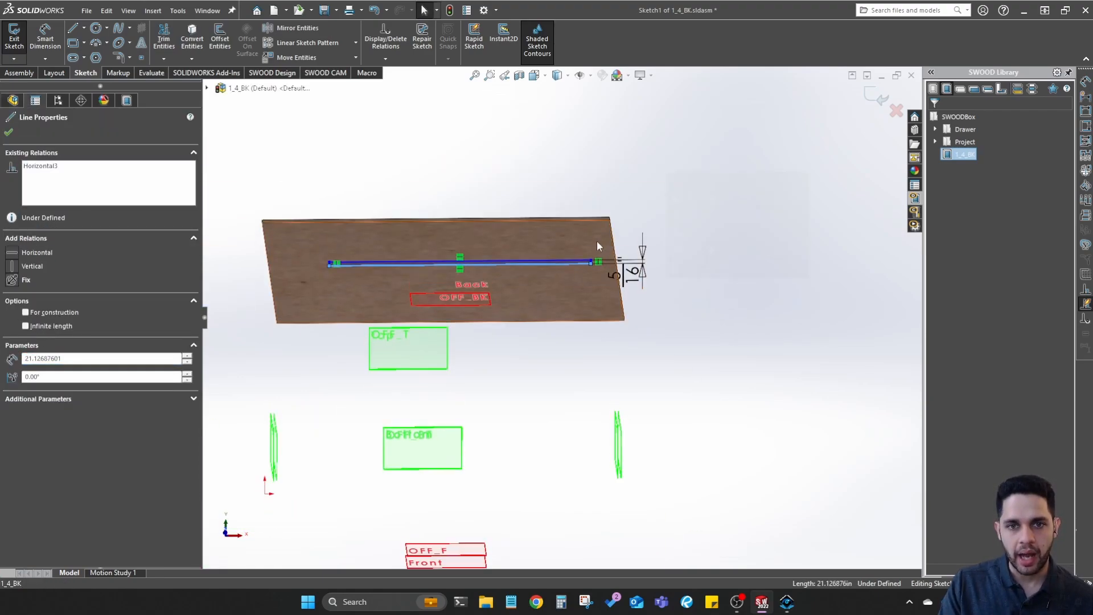
{"action": "left_click", "coordinate": [587, 241]}
{"action": "left_click", "coordinate": [587, 241]}
{"action": "key", "text": "Escape"}
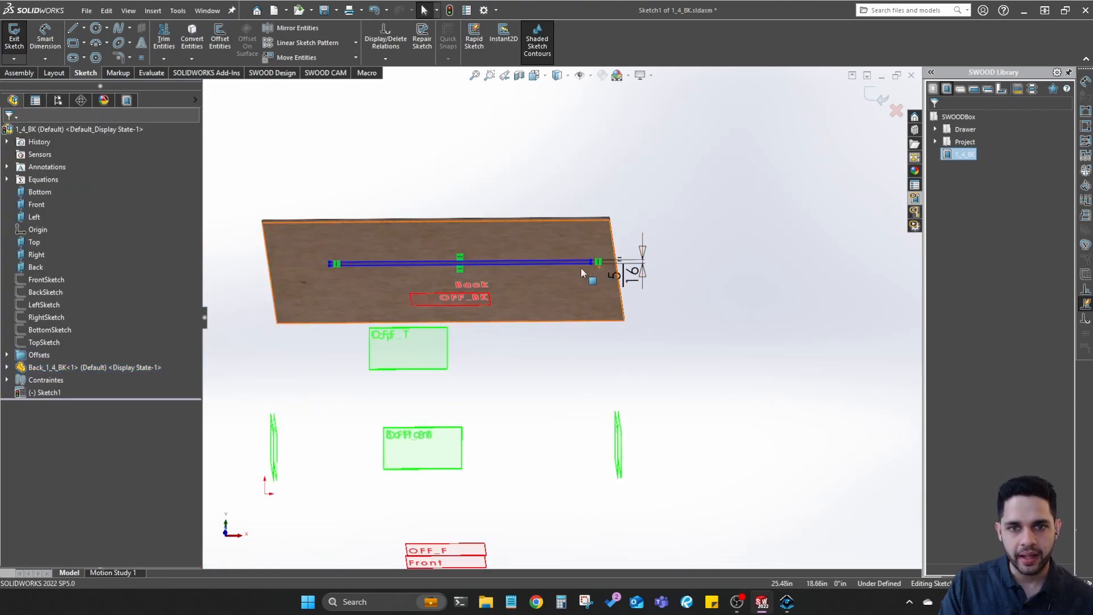
{"action": "left_click", "coordinate": [581, 263]}
{"action": "middle_click_drag", "start_coordinate": [471, 300], "coordinate": [481, 322]}
{"action": "left_click", "coordinate": [485, 336], "text": "ctrl"}
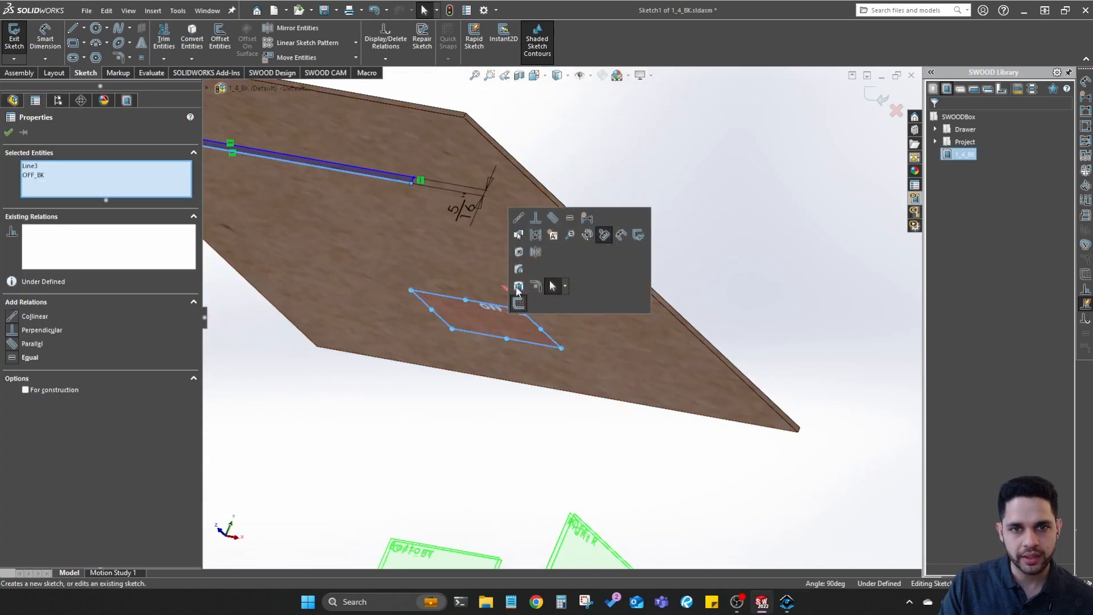
{"action": "left_click", "coordinate": [529, 225]}
View the sketch square-on and examine how the rectangle lines up with the back panel's faces and thickness
{"action": "middle_click_drag", "start_coordinate": [528, 225], "coordinate": [480, 196]}
{"action": "scroll", "coordinate": [494, 196], "scroll_direction": "down", "scroll_amount": 4}
{"action": "middle_click_drag", "start_coordinate": [595, 270], "coordinate": [613, 271]}
{"action": "key", "text": "ctrl+8"}
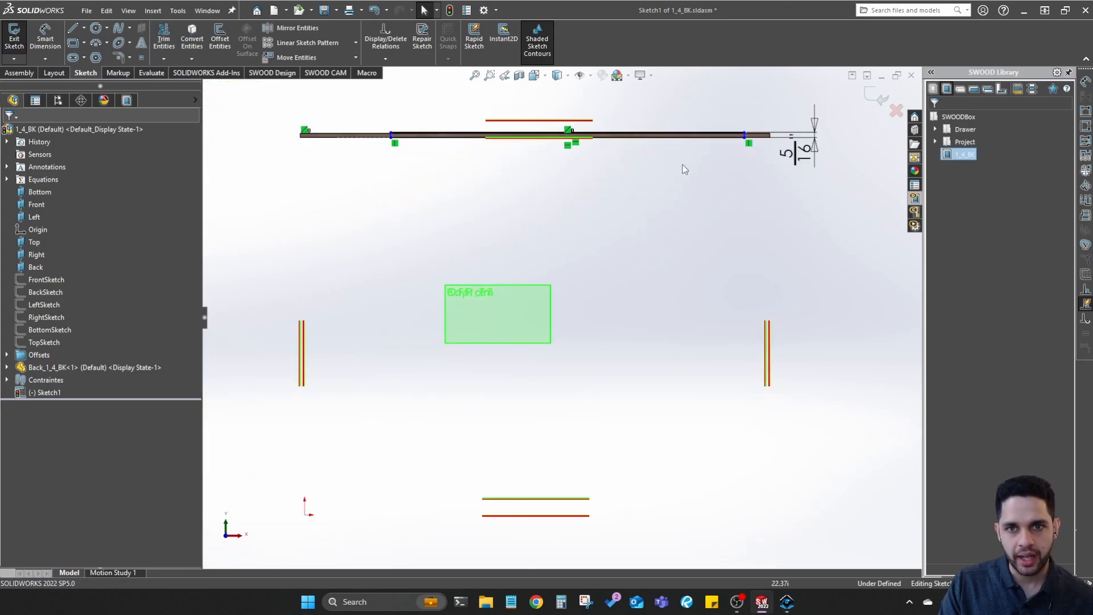
{"action": "scroll", "coordinate": [740, 123], "scroll_direction": "down", "scroll_amount": 5}
{"action": "scroll", "coordinate": [774, 202], "scroll_direction": "down", "scroll_amount": 4}
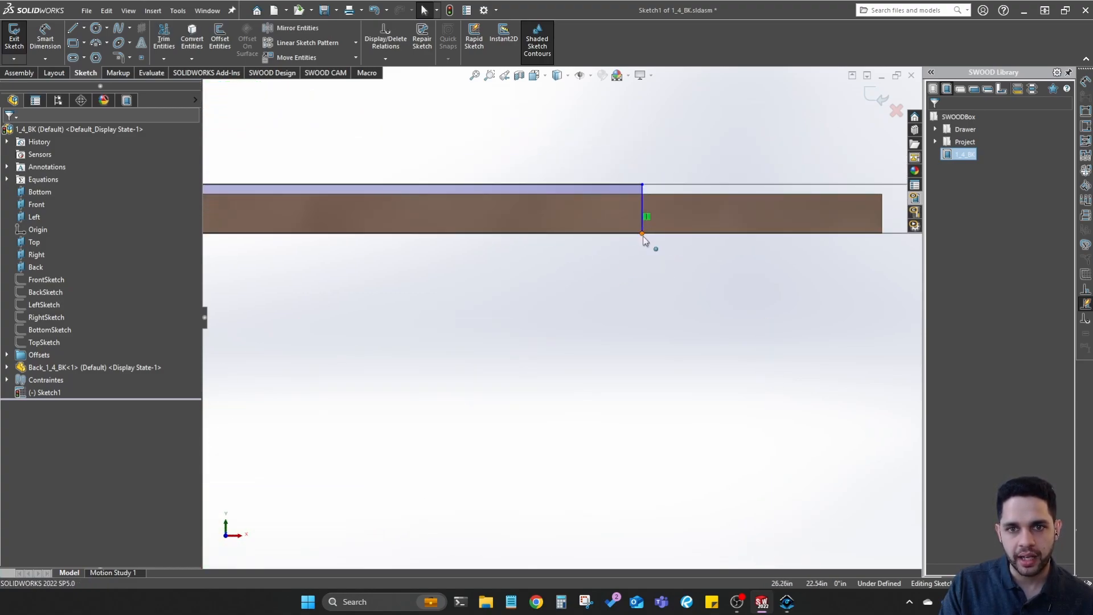
{"action": "scroll", "coordinate": [582, 252], "scroll_direction": "up", "scroll_amount": 3}
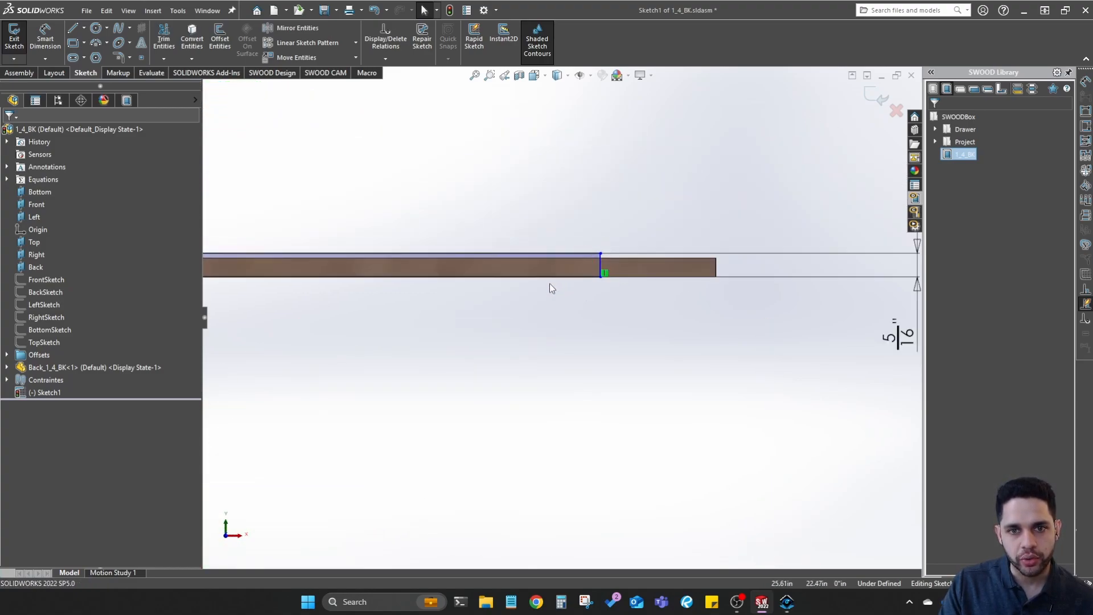
{"action": "scroll", "coordinate": [541, 296], "scroll_direction": "down", "scroll_amount": 3}
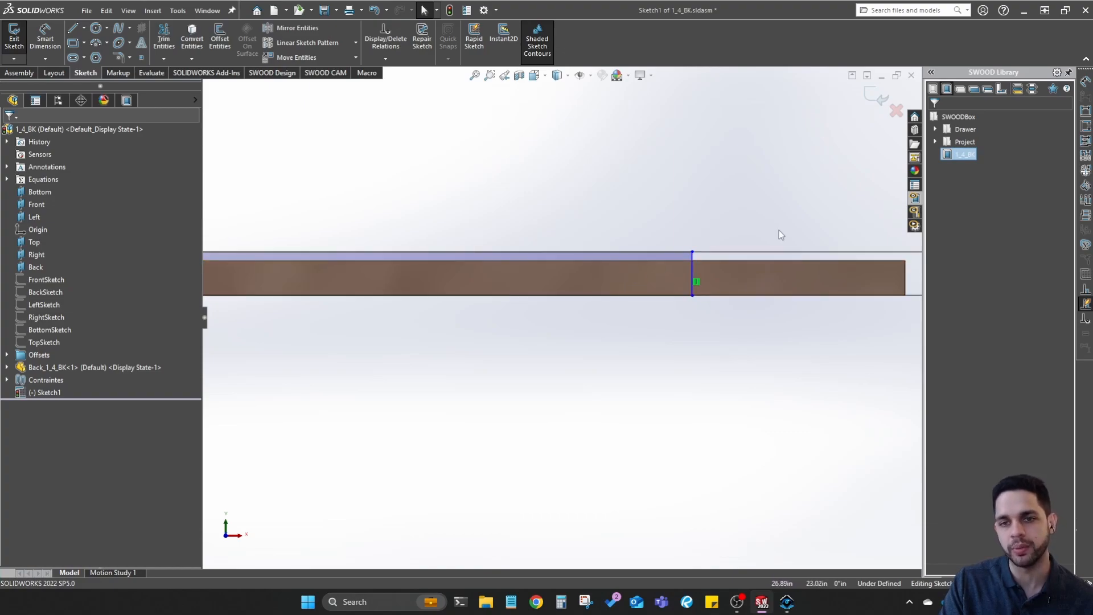
Stretch the sketched rectangle so its right short edge lies slightly beyond the back panel's right end
{"action": "scroll", "coordinate": [683, 261], "scroll_direction": "up", "scroll_amount": 5}
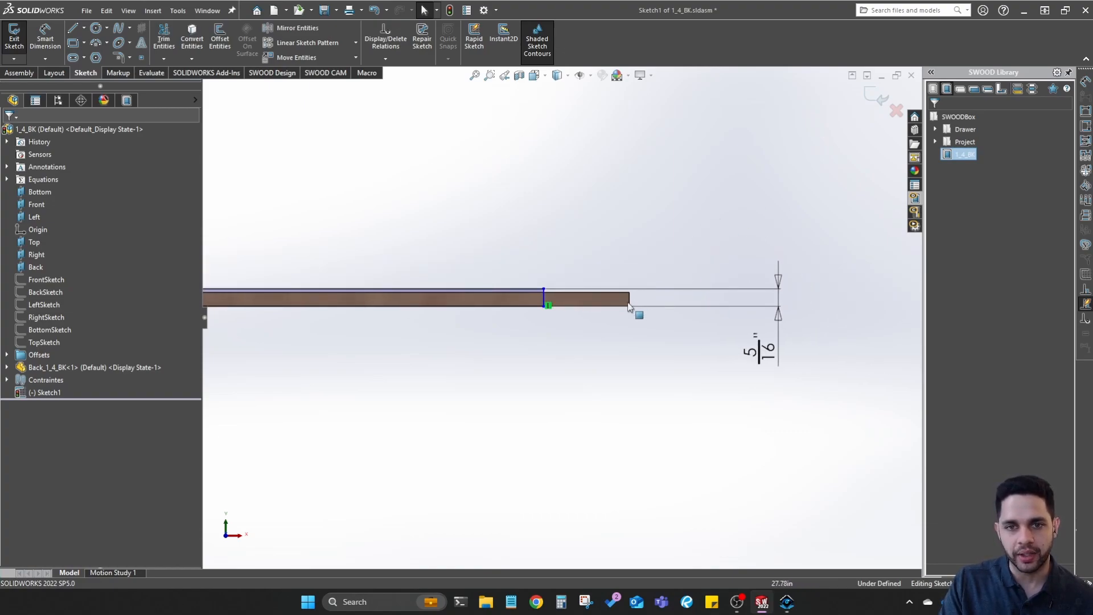
{"action": "left_click_drag", "start_coordinate": [548, 302], "coordinate": [630, 298]}
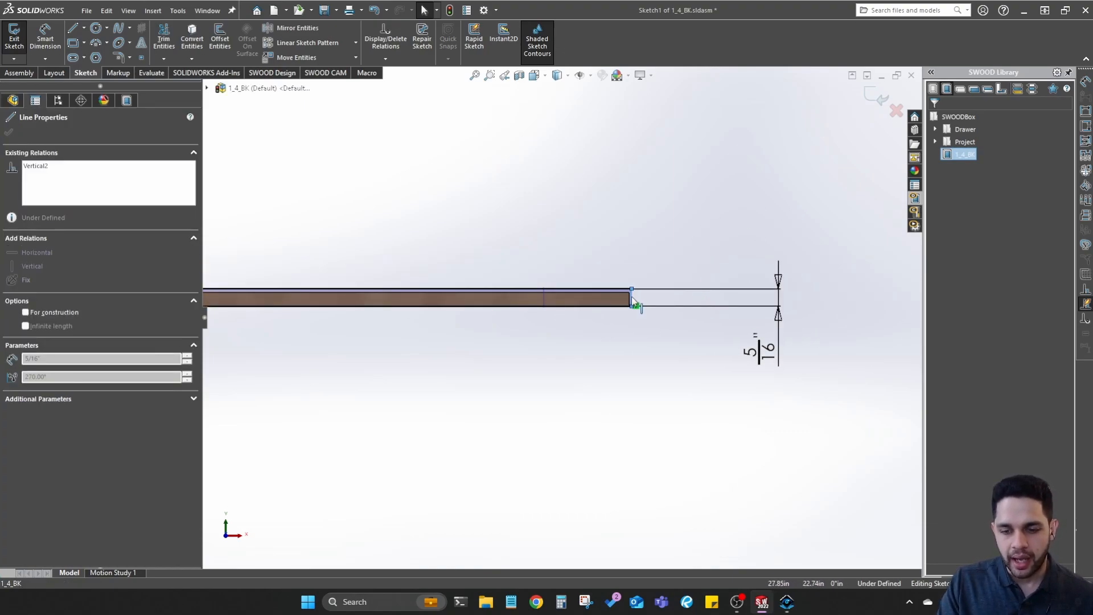
{"action": "scroll", "coordinate": [647, 302], "scroll_direction": "down", "scroll_amount": 4}
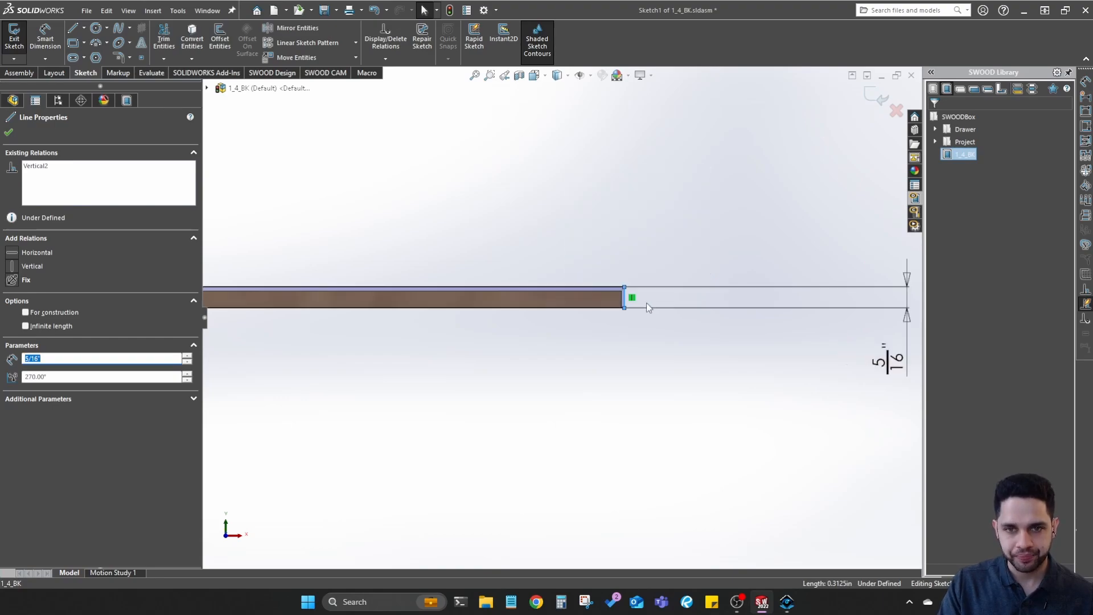
{"action": "left_click_drag", "start_coordinate": [592, 302], "coordinate": [630, 304]}
{"action": "scroll", "coordinate": [619, 339], "scroll_direction": "up", "scroll_amount": 6}
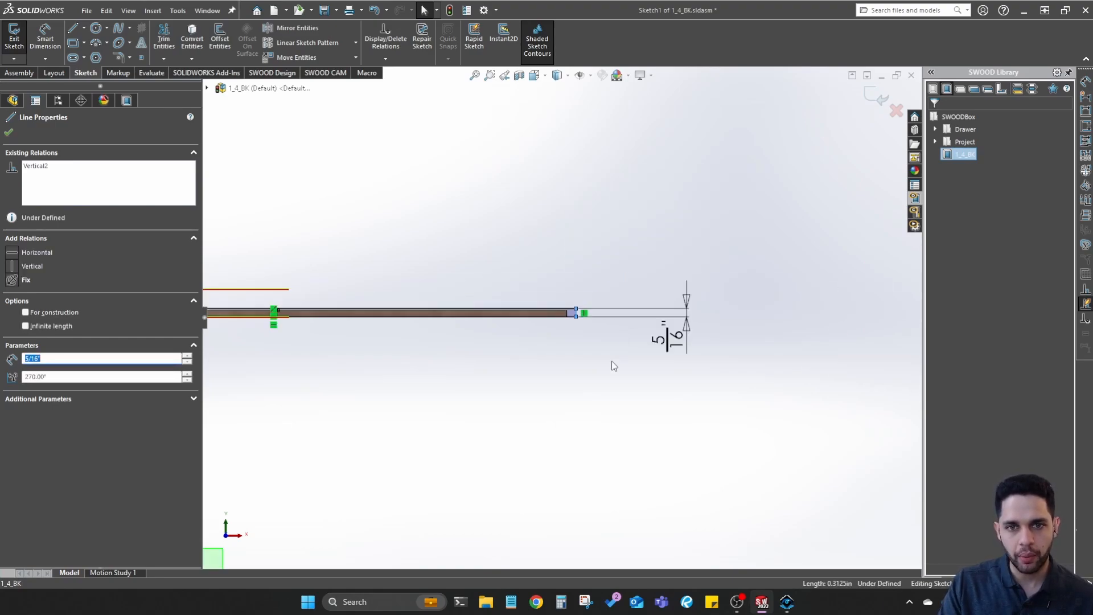
{"action": "left_click", "coordinate": [611, 366]}
Dimension the rectangle's right short edge from the Right plane and set the distance to 1.5 in
{"action": "scroll", "coordinate": [582, 377], "scroll_direction": "up", "scroll_amount": 4}
{"action": "scroll", "coordinate": [564, 300], "scroll_direction": "down", "scroll_amount": 3}
{"action": "scroll", "coordinate": [563, 298], "scroll_direction": "up", "scroll_amount": 2}
{"action": "scroll", "coordinate": [571, 296], "scroll_direction": "down", "scroll_amount": 4}
{"action": "scroll", "coordinate": [579, 308], "scroll_direction": "up", "scroll_amount": 3}
{"action": "scroll", "coordinate": [565, 390], "scroll_direction": "down", "scroll_amount": 3}
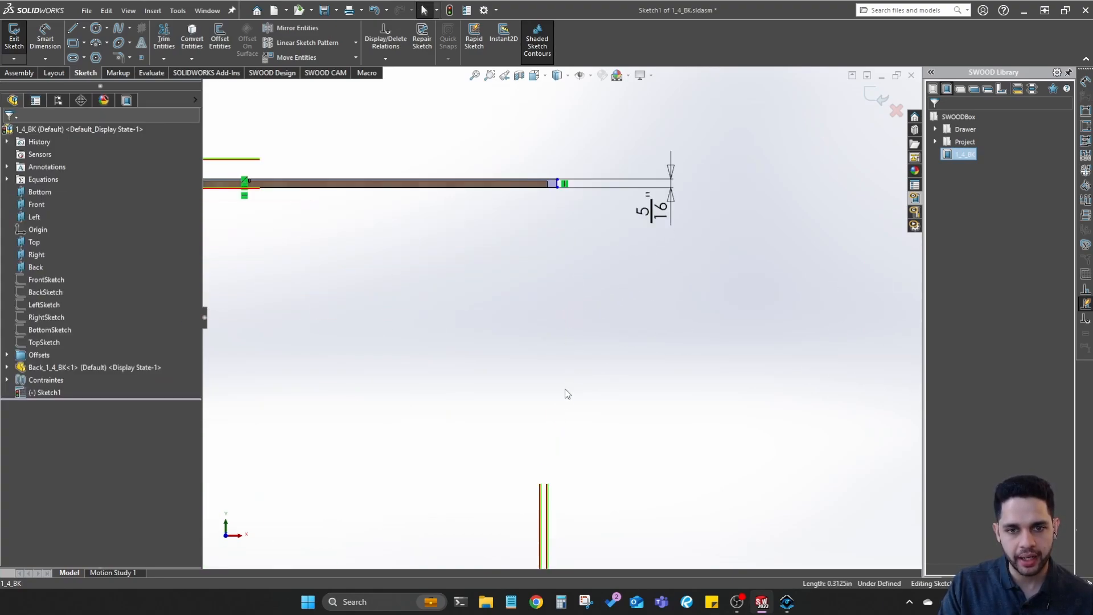
{"action": "scroll", "coordinate": [562, 245], "scroll_direction": "down", "scroll_amount": 1}
{"action": "scroll", "coordinate": [562, 246], "scroll_direction": "up", "scroll_amount": 2}
{"action": "scroll", "coordinate": [562, 245], "scroll_direction": "up", "scroll_amount": 2}
{"action": "scroll", "coordinate": [562, 244], "scroll_direction": "down", "scroll_amount": 2}
{"action": "right_click_drag", "start_coordinate": [587, 369], "coordinate": [585, 336]}
{"action": "scroll", "coordinate": [575, 412], "scroll_direction": "up", "scroll_amount": 2}
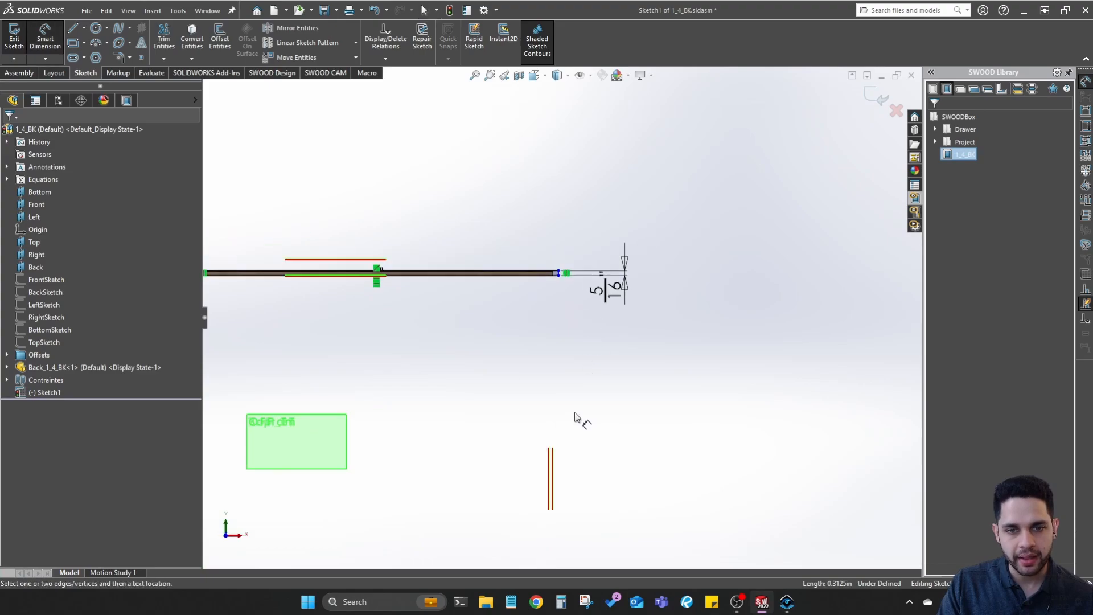
{"action": "scroll", "coordinate": [549, 464], "scroll_direction": "down", "scroll_amount": 6}
{"action": "middle_click_drag", "start_coordinate": [558, 442], "coordinate": [630, 378]}
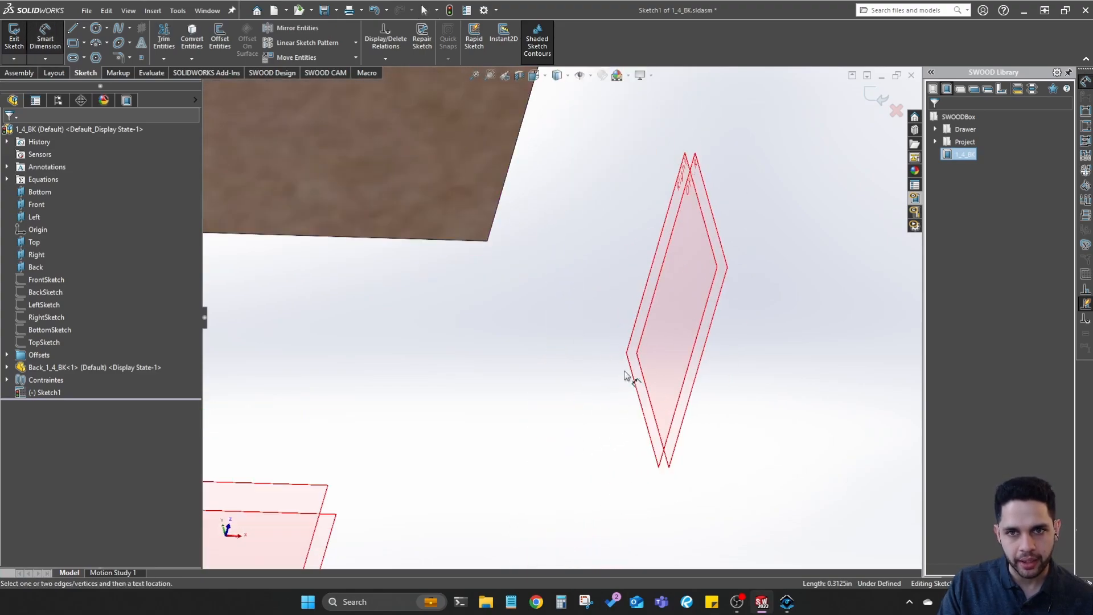
{"action": "left_click", "coordinate": [690, 175]}
{"action": "scroll", "coordinate": [686, 128], "scroll_direction": "up", "scroll_amount": 10}
{"action": "middle_click_drag", "start_coordinate": [589, 187], "coordinate": [587, 225]}
{"action": "scroll", "coordinate": [588, 170], "scroll_direction": "down", "scroll_amount": 4}
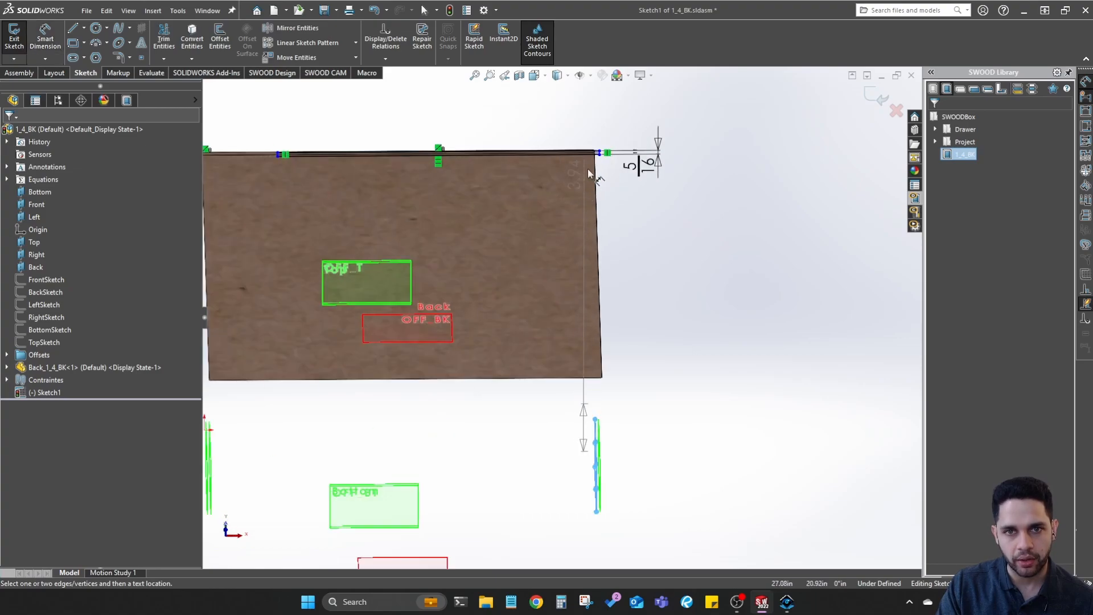
{"action": "scroll", "coordinate": [595, 182], "scroll_direction": "down", "scroll_amount": 12}
{"action": "left_click", "coordinate": [521, 368]}
{"action": "scroll", "coordinate": [522, 378], "scroll_direction": "up", "scroll_amount": 2}
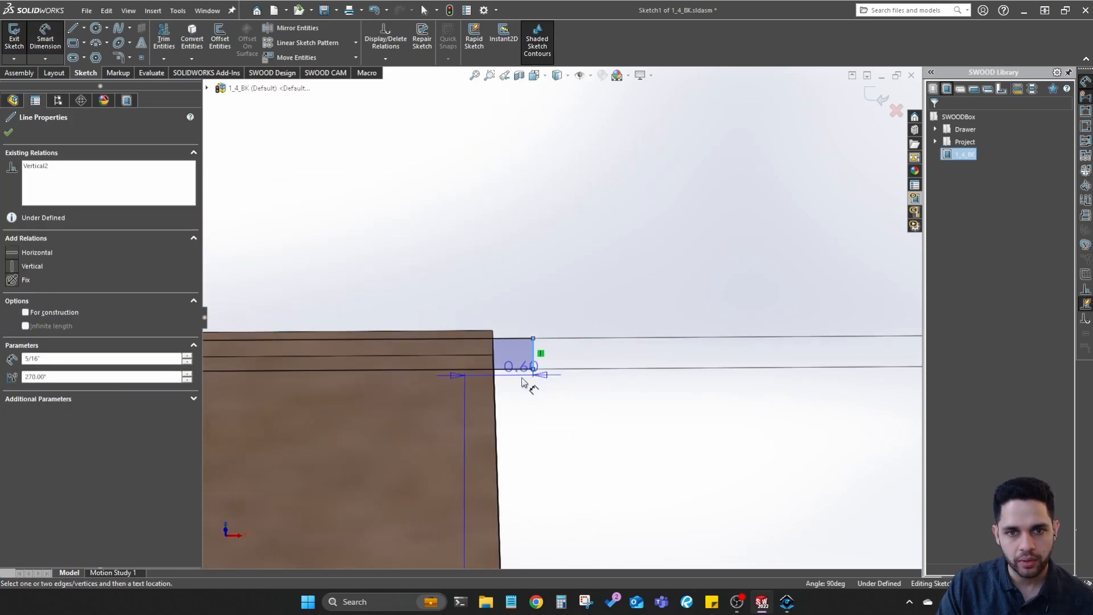
{"action": "scroll", "coordinate": [522, 380], "scroll_direction": "up", "scroll_amount": 2}
{"action": "left_click", "coordinate": [504, 418]}
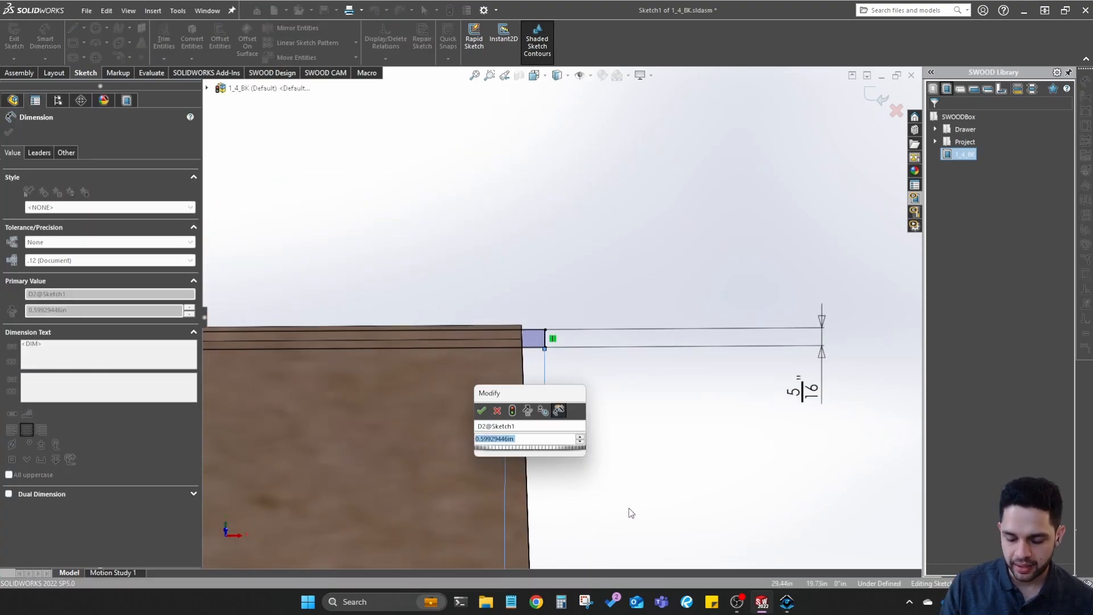
{"action": "type", "text": "1.5"}
{"action": "key", "text": "Return"}
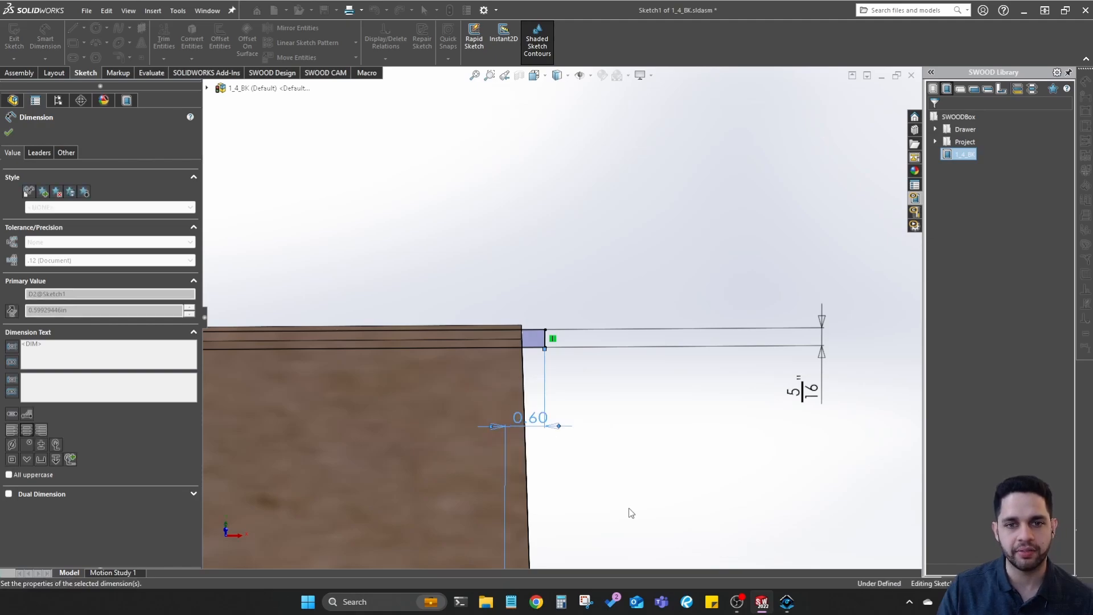
{"action": "scroll", "coordinate": [555, 359], "scroll_direction": "up", "scroll_amount": 5}
{"action": "scroll", "coordinate": [518, 413], "scroll_direction": "down", "scroll_amount": 8}
{"action": "key", "text": "Escape"}
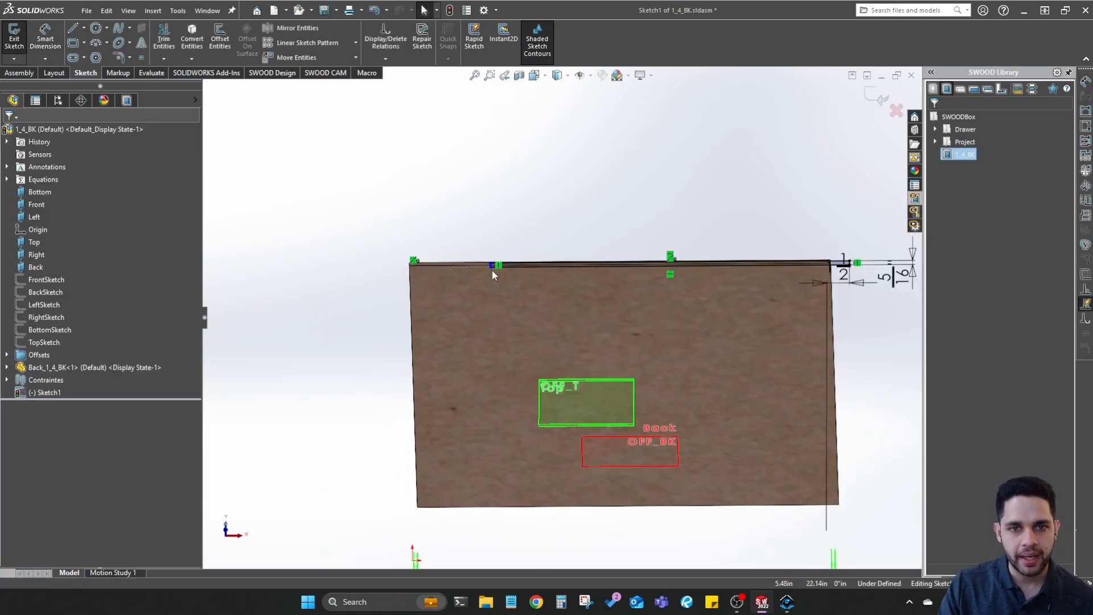
Stretch the rectangle's left short edge outward until it lies beyond the back panel's left end
{"action": "left_click_drag", "start_coordinate": [506, 272], "coordinate": [317, 274]}
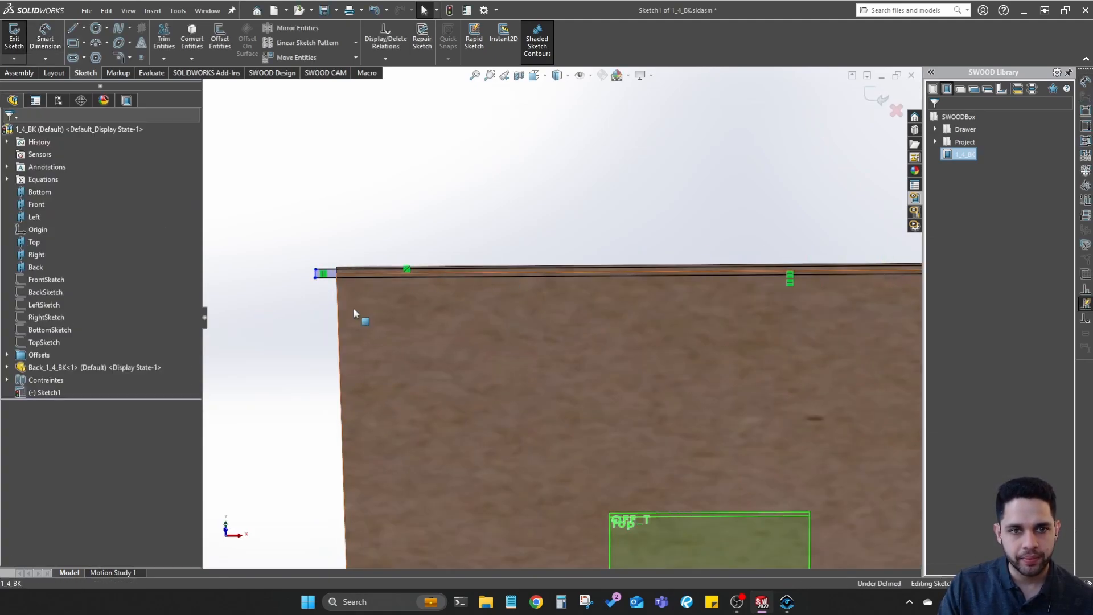
{"action": "scroll", "coordinate": [365, 318], "scroll_direction": "up", "scroll_amount": 3}
{"action": "middle_click_drag", "start_coordinate": [450, 362], "coordinate": [422, 283], "text": "ctrl"}
{"action": "scroll", "coordinate": [431, 319], "scroll_direction": "up", "scroll_amount": 2}
Dimension the rectangle's left short edge from the Left plane and set the distance to 1.5 in
{"action": "right_click_drag", "start_coordinate": [456, 420], "coordinate": [458, 393]}
{"action": "scroll", "coordinate": [477, 450], "scroll_direction": "up", "scroll_amount": 1}
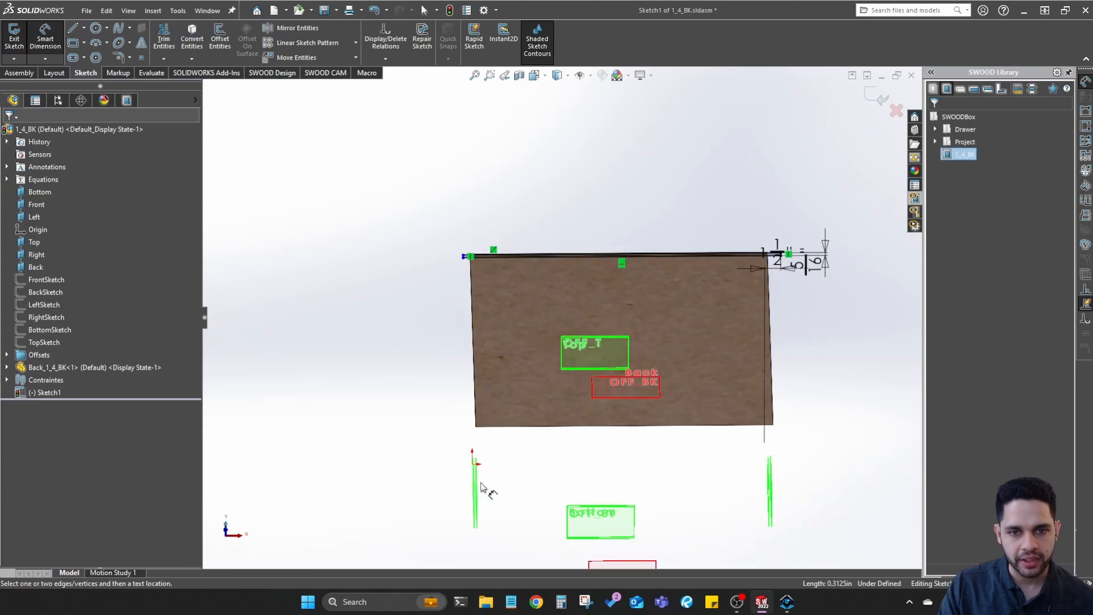
{"action": "scroll", "coordinate": [481, 488], "scroll_direction": "down", "scroll_amount": 7}
{"action": "scroll", "coordinate": [526, 416], "scroll_direction": "down", "scroll_amount": 2}
{"action": "left_click", "coordinate": [507, 415]}
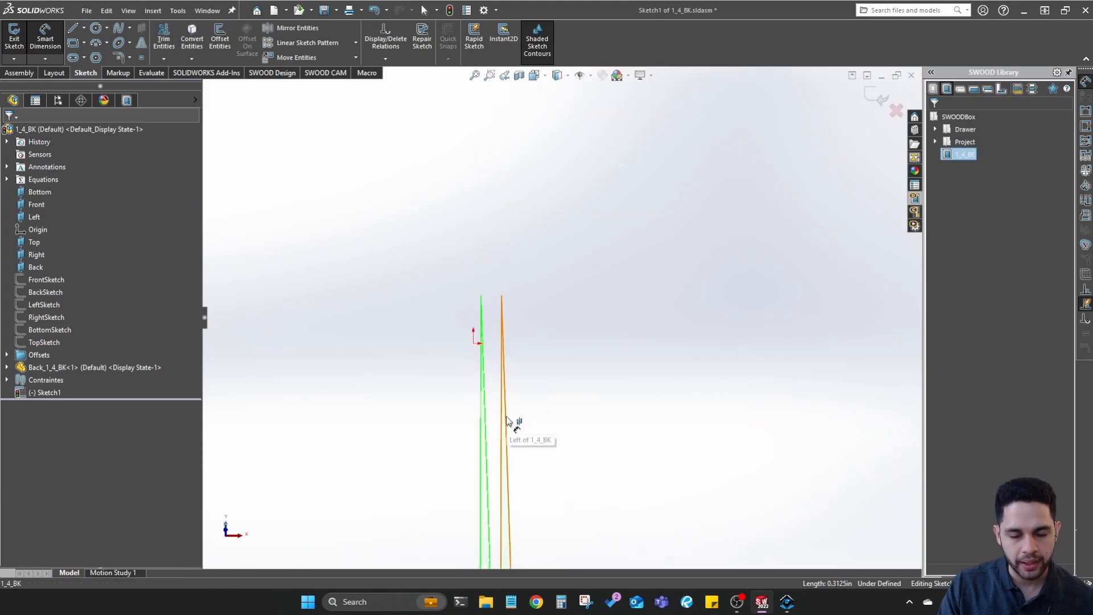
{"action": "scroll", "coordinate": [575, 409], "scroll_direction": "up", "scroll_amount": 3}
{"action": "scroll", "coordinate": [607, 405], "scroll_direction": "up", "scroll_amount": 3}
{"action": "middle_click_drag", "start_coordinate": [553, 92], "coordinate": [541, 312], "text": "ctrl"}
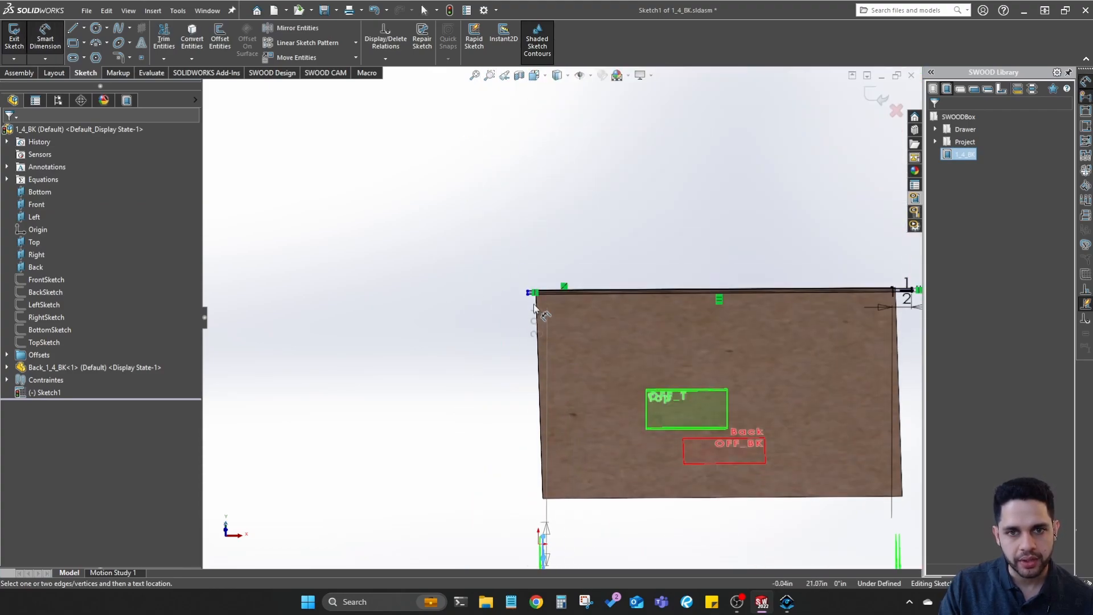
{"action": "scroll", "coordinate": [547, 324], "scroll_direction": "down", "scroll_amount": 5}
{"action": "left_click", "coordinate": [481, 242]}
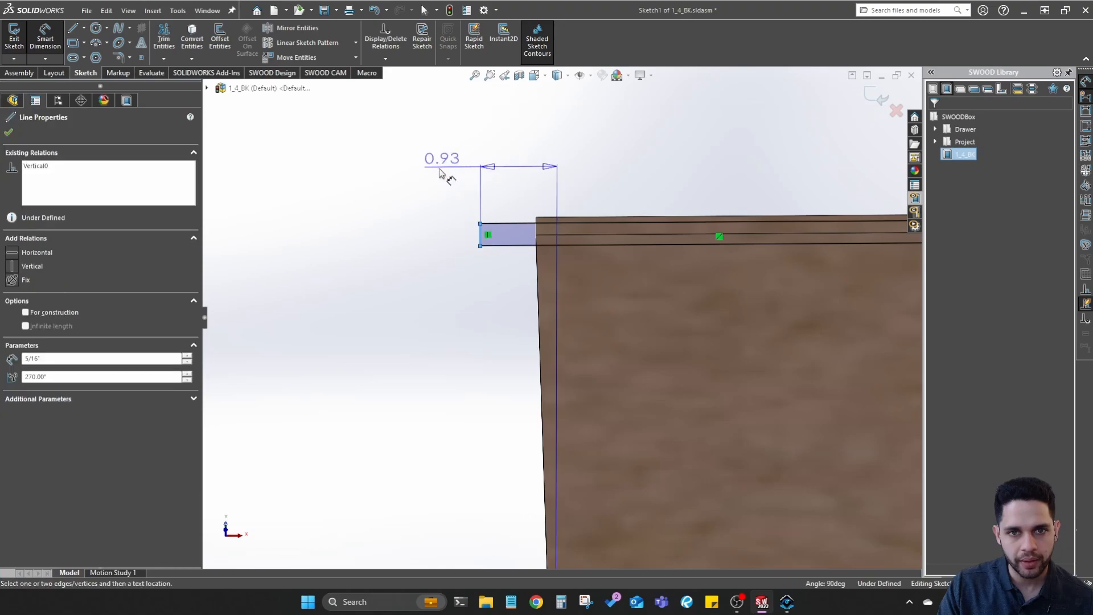
{"action": "left_click", "coordinate": [444, 171]}
{"action": "type", "text": "1.5"}
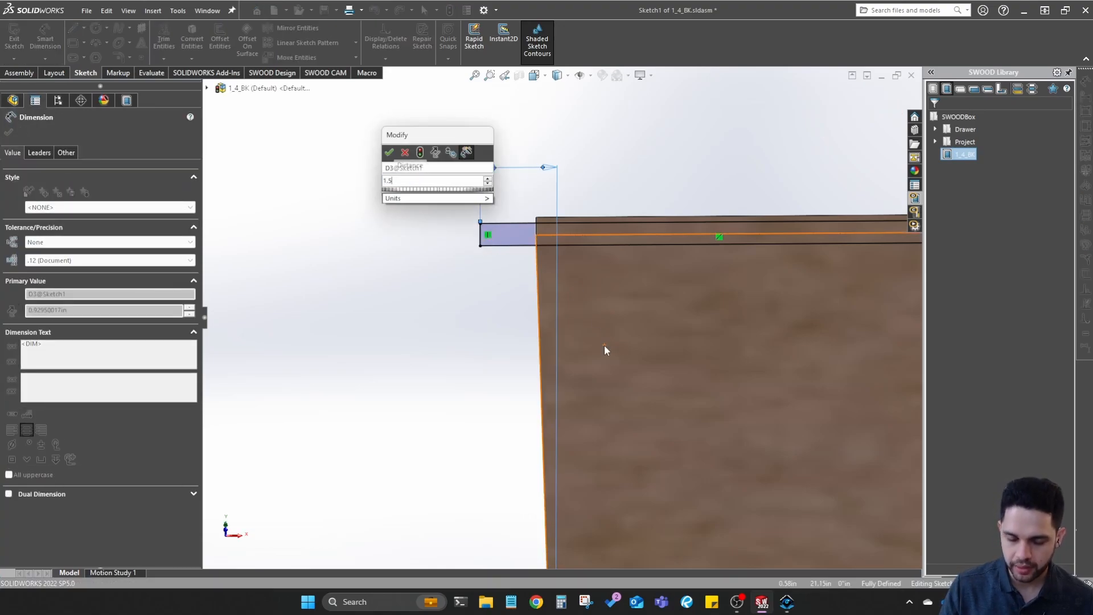
{"action": "key", "text": "Return"}
Examine the dimensioned rectangle square-on, comparing both overhanging ends with the back panel and side planes
{"action": "middle_click_drag", "start_coordinate": [591, 296], "coordinate": [607, 342]}
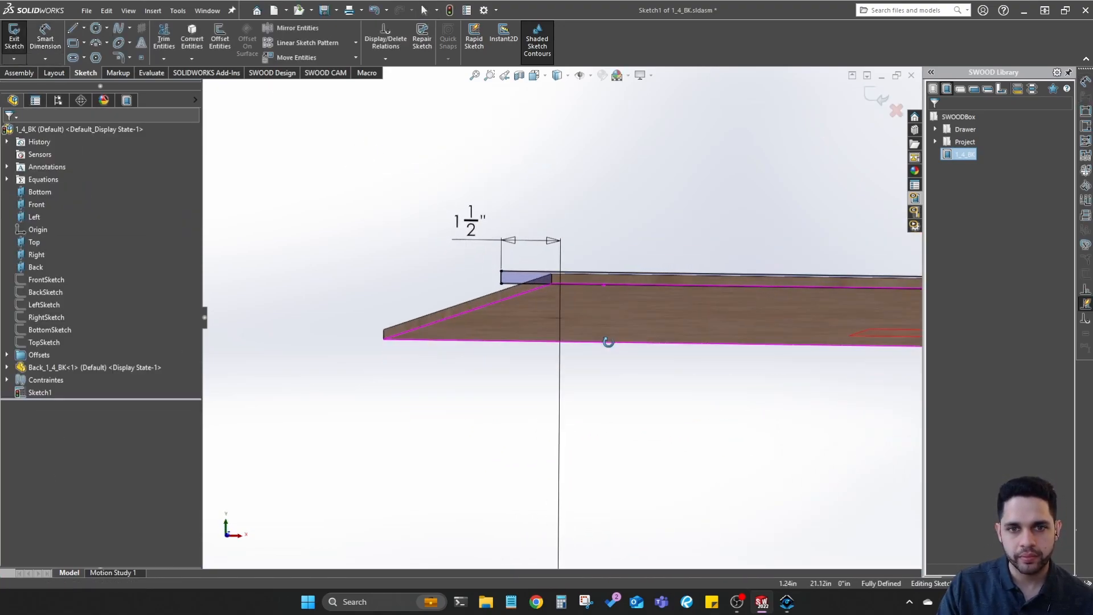
{"action": "scroll", "coordinate": [608, 342], "scroll_direction": "up", "scroll_amount": 5}
{"action": "middle_click_drag", "start_coordinate": [911, 378], "coordinate": [672, 398], "text": "ctrl"}
{"action": "key", "text": "ctrl+8"}
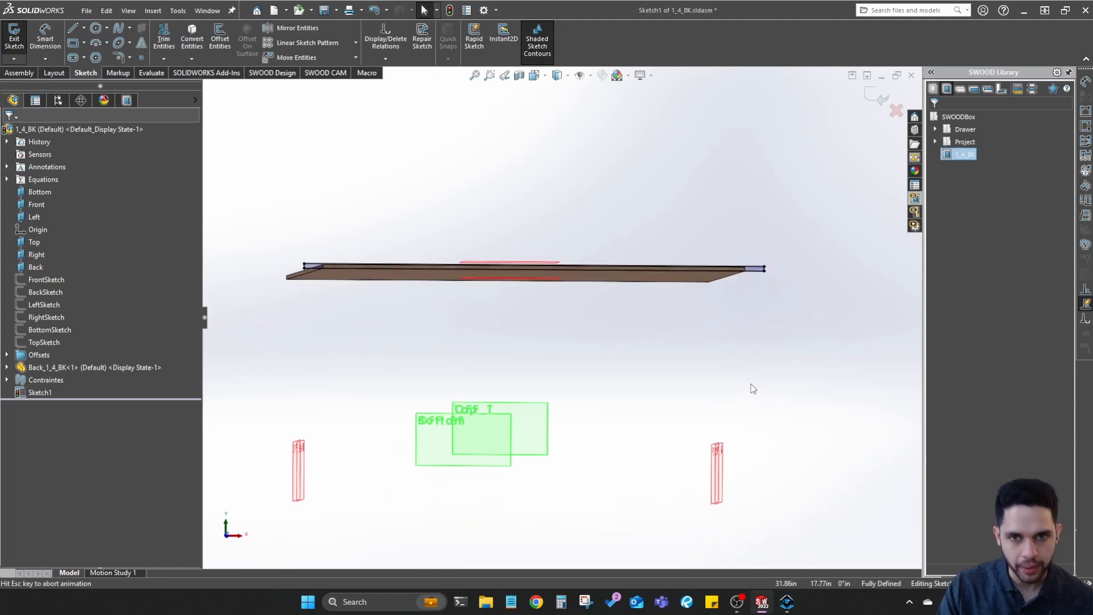
{"action": "scroll", "coordinate": [738, 175], "scroll_direction": "down", "scroll_amount": 5}
{"action": "scroll", "coordinate": [729, 274], "scroll_direction": "down", "scroll_amount": 3}
{"action": "scroll", "coordinate": [613, 258], "scroll_direction": "up", "scroll_amount": 6}
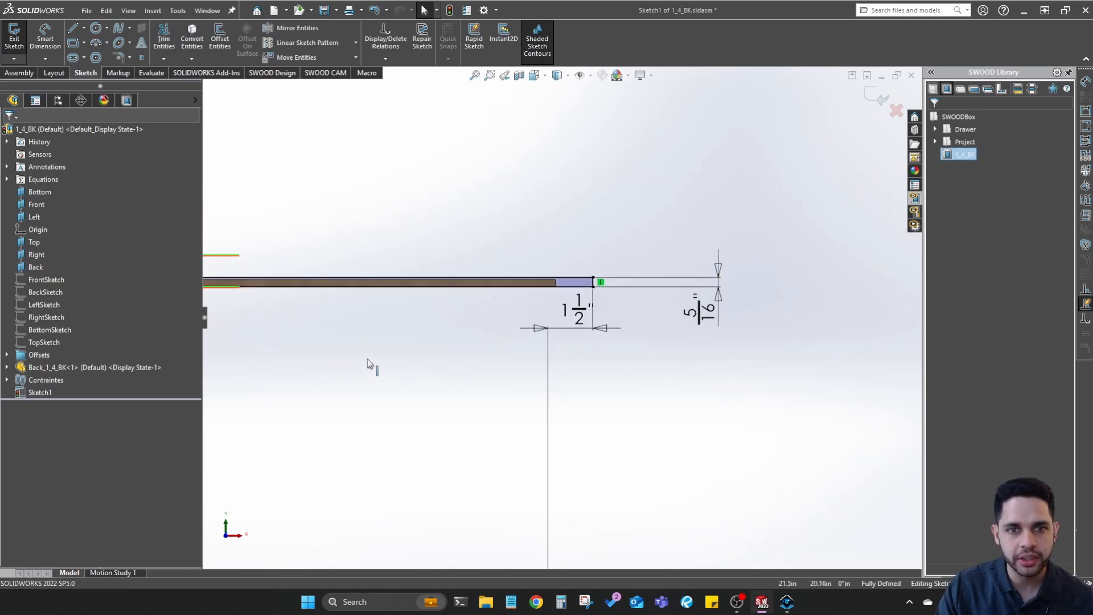
{"action": "middle_click_drag", "start_coordinate": [389, 360], "coordinate": [552, 369], "text": "ctrl"}
{"action": "middle_click_drag", "start_coordinate": [397, 336], "coordinate": [550, 334], "text": "ctrl"}
{"action": "scroll", "coordinate": [320, 319], "scroll_direction": "down", "scroll_amount": 5}
{"action": "mouse_move", "coordinate": [401, 316]}
{"action": "middle_mouse_down"}
{"action": "mouse_move", "coordinate": [407, 322]}
{"action": "mouse_move", "coordinate": [357, 324]}
{"action": "mouse_move", "coordinate": [398, 330]}
{"action": "middle_mouse_up"}
{"action": "key", "text": "ctrl+8"}
{"action": "scroll", "coordinate": [343, 197], "scroll_direction": "down", "scroll_amount": 10}
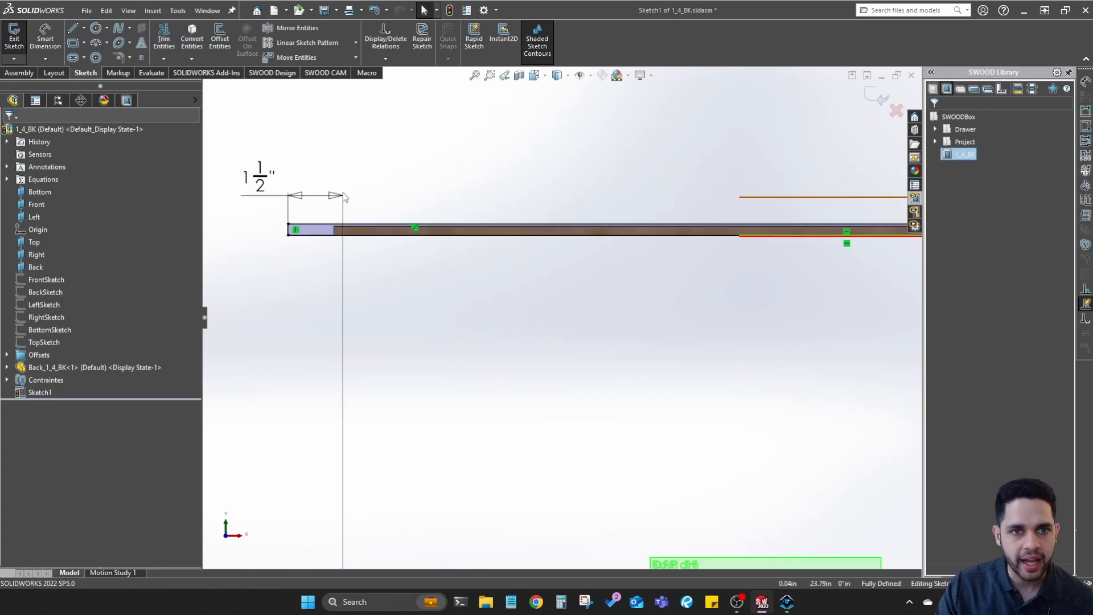
{"action": "scroll", "coordinate": [767, 341], "scroll_direction": "up", "scroll_amount": 6}
{"action": "scroll", "coordinate": [770, 345], "scroll_direction": "up", "scroll_amount": 7}
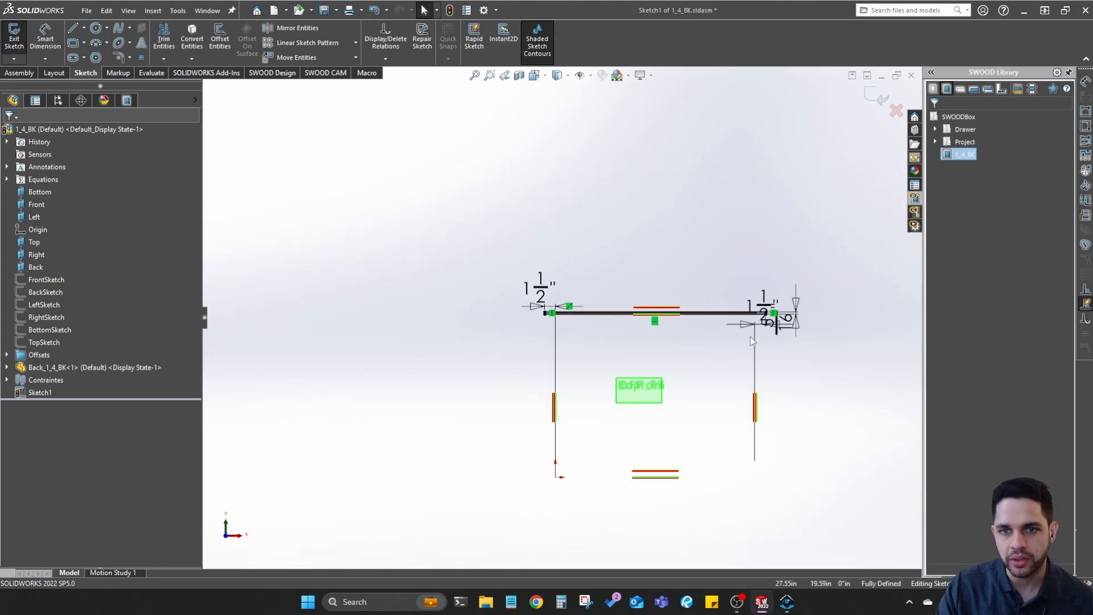
{"action": "mouse_move", "coordinate": [705, 346]}
{"action": "middle_mouse_down", "text": "ctrl"}
{"action": "mouse_move", "coordinate": [655, 351]}
{"action": "mouse_move", "coordinate": [659, 298]}
{"action": "middle_mouse_up", "text": "ctrl"}
Exit the dado sketch and start a new sketch on the Left plane
{"action": "left_click", "coordinate": [872, 102]}
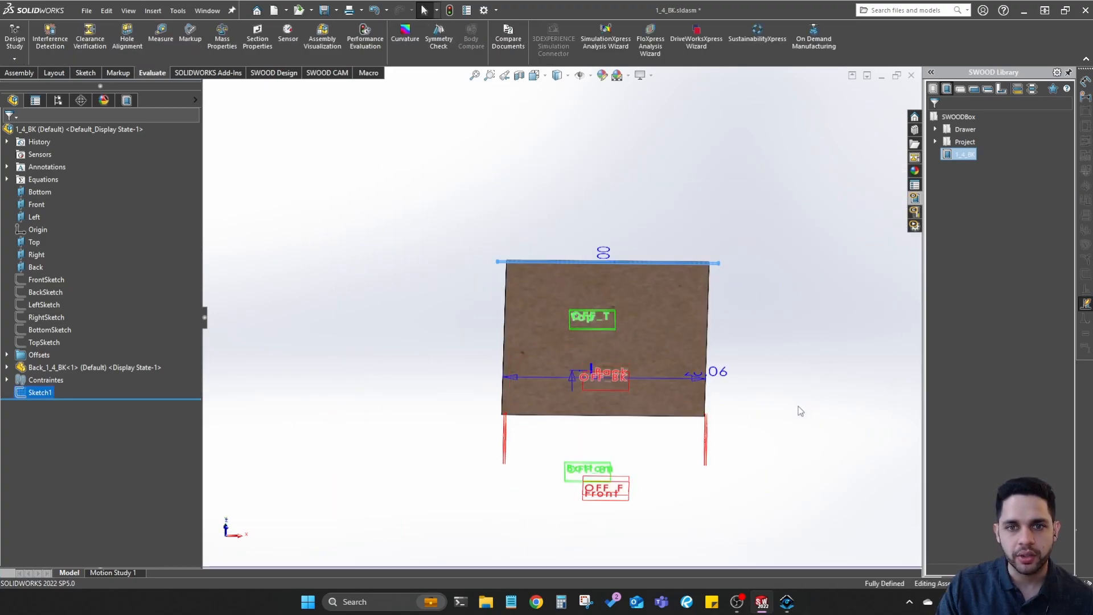
{"action": "left_click", "coordinate": [354, 372]}
{"action": "mouse_move", "coordinate": [510, 328]}
{"action": "middle_mouse_down"}
{"action": "mouse_move", "coordinate": [522, 288]}
{"action": "mouse_move", "coordinate": [618, 276]}
{"action": "mouse_move", "coordinate": [625, 265]}
{"action": "mouse_move", "coordinate": [608, 282]}
{"action": "middle_mouse_up"}
{"action": "scroll", "coordinate": [595, 511], "scroll_direction": "down", "scroll_amount": 3}
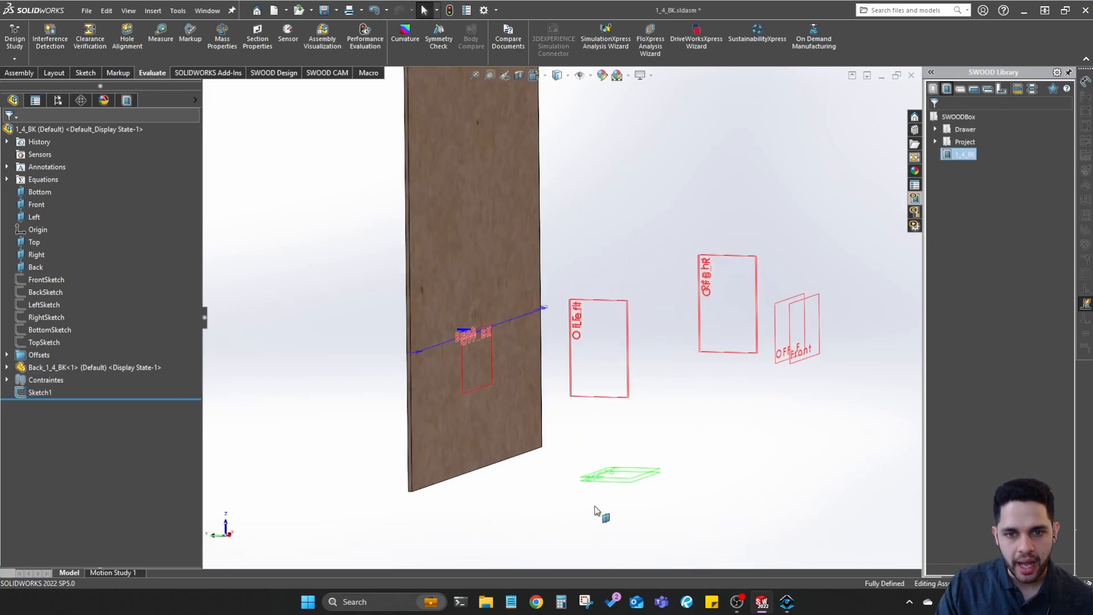
{"action": "scroll", "coordinate": [636, 359], "scroll_direction": "down", "scroll_amount": 1}
{"action": "mouse_move", "coordinate": [636, 360]}
{"action": "middle_mouse_down"}
{"action": "mouse_move", "coordinate": [613, 313]}
{"action": "mouse_move", "coordinate": [607, 338]}
{"action": "middle_mouse_up"}
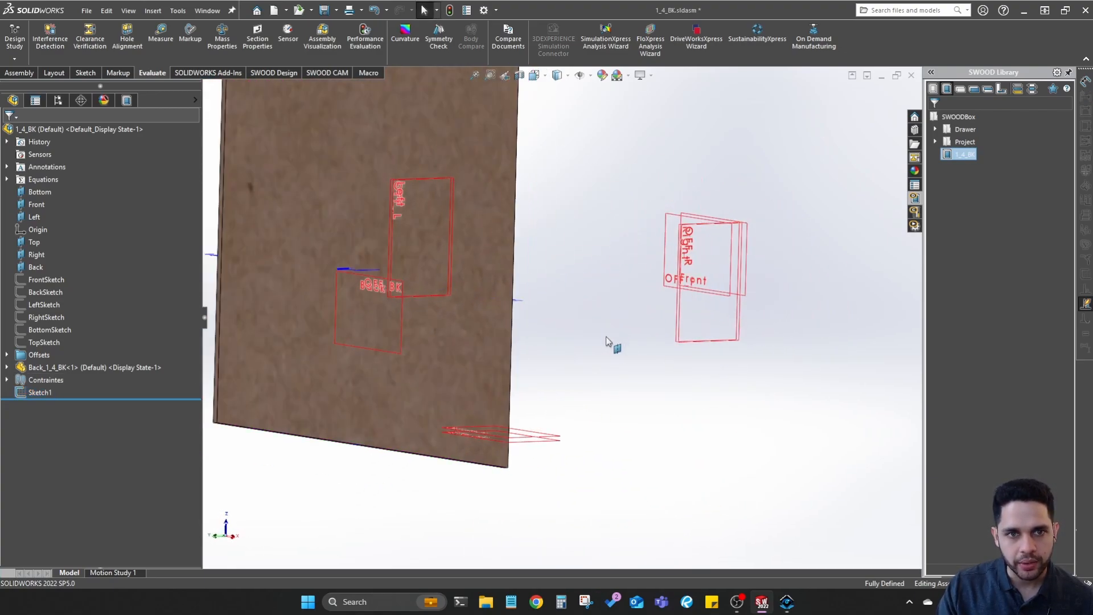
{"action": "right_click", "coordinate": [452, 190]}
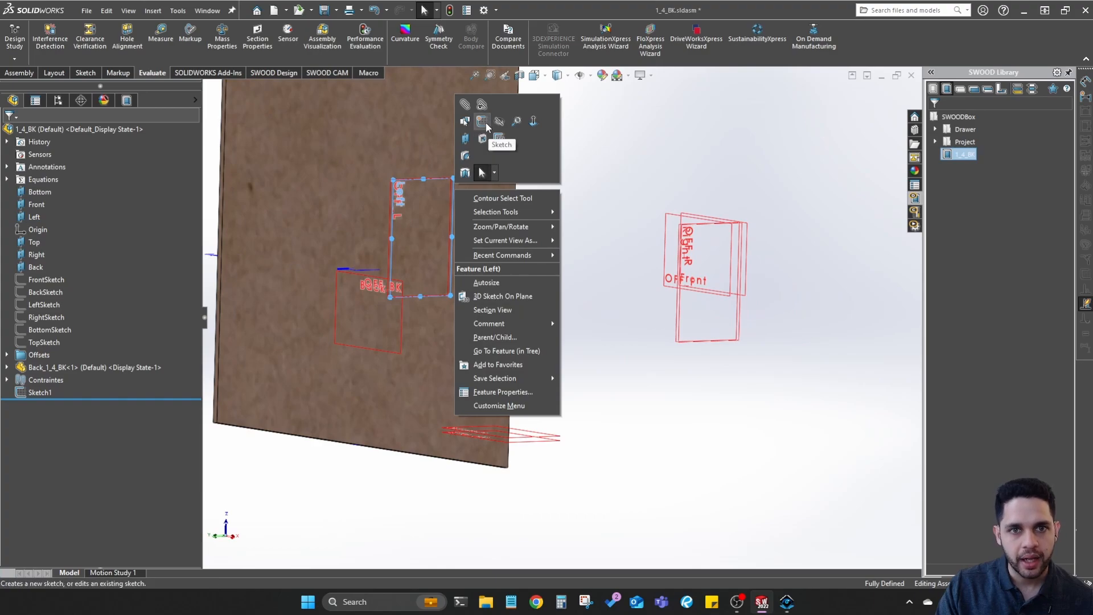
{"action": "left_click", "coordinate": [483, 121]}
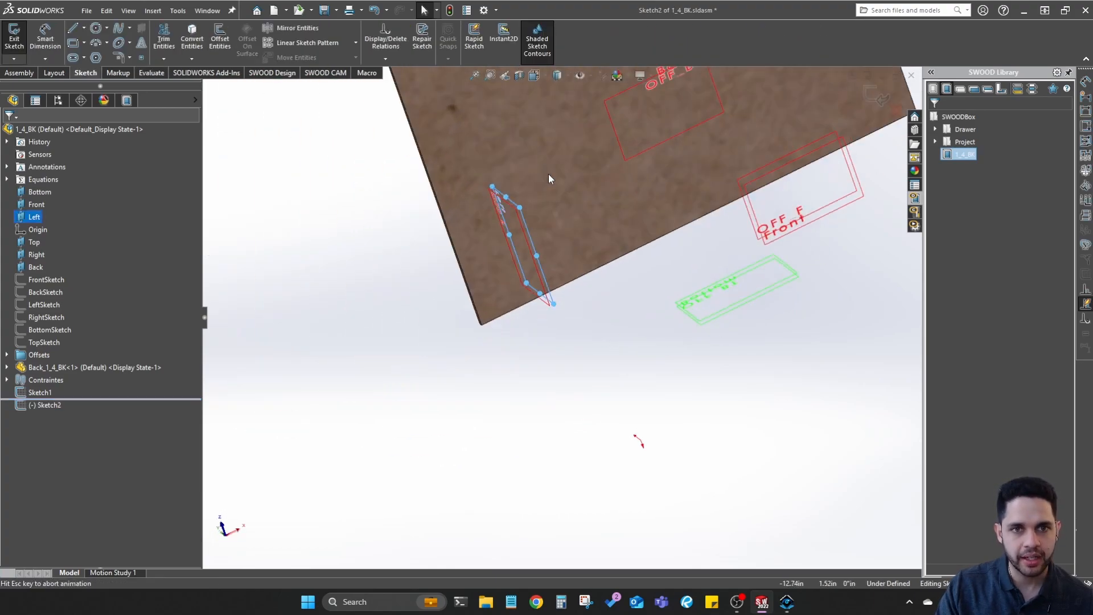
Sketch a tall rectangle beside the back panel in the side view, about 2.66 in wide and 14.5 in high
{"action": "mouse_move", "coordinate": [538, 242]}
{"action": "middle_mouse_down"}
{"action": "mouse_move", "coordinate": [715, 80]}
{"action": "mouse_move", "coordinate": [796, 79]}
{"action": "mouse_move", "coordinate": [638, 325]}
{"action": "middle_mouse_up"}
{"action": "left_click", "coordinate": [637, 326]}
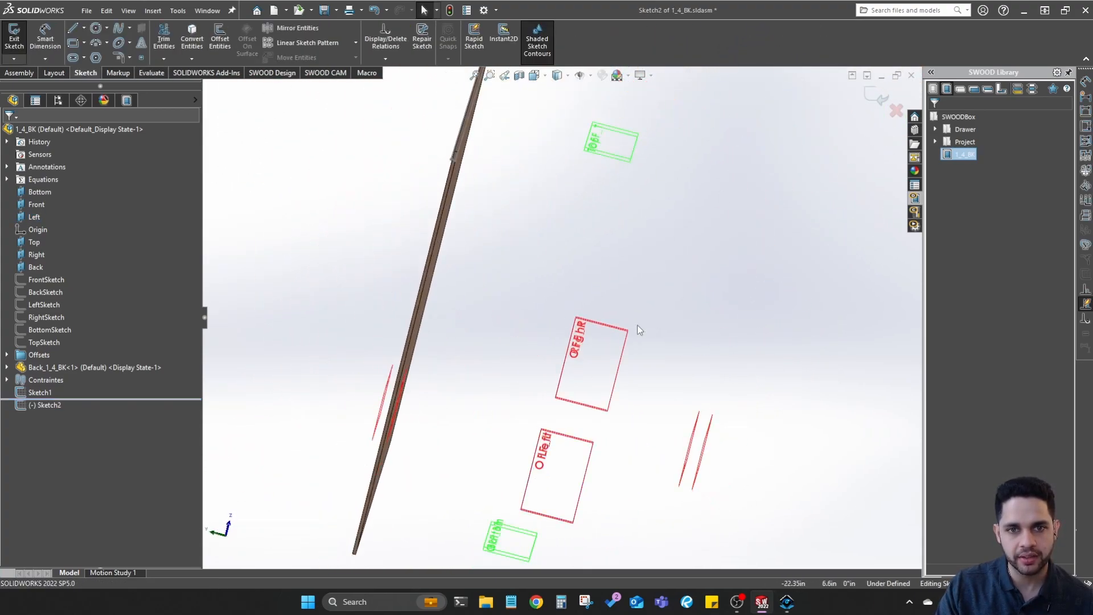
{"action": "key", "text": "space"}
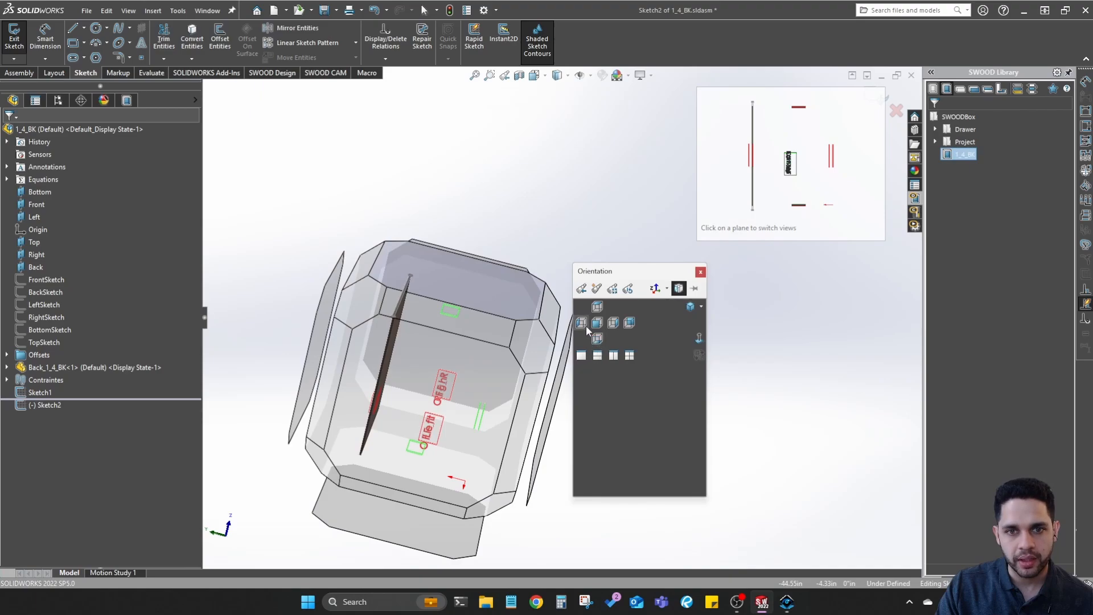
{"action": "left_click", "coordinate": [585, 324]}
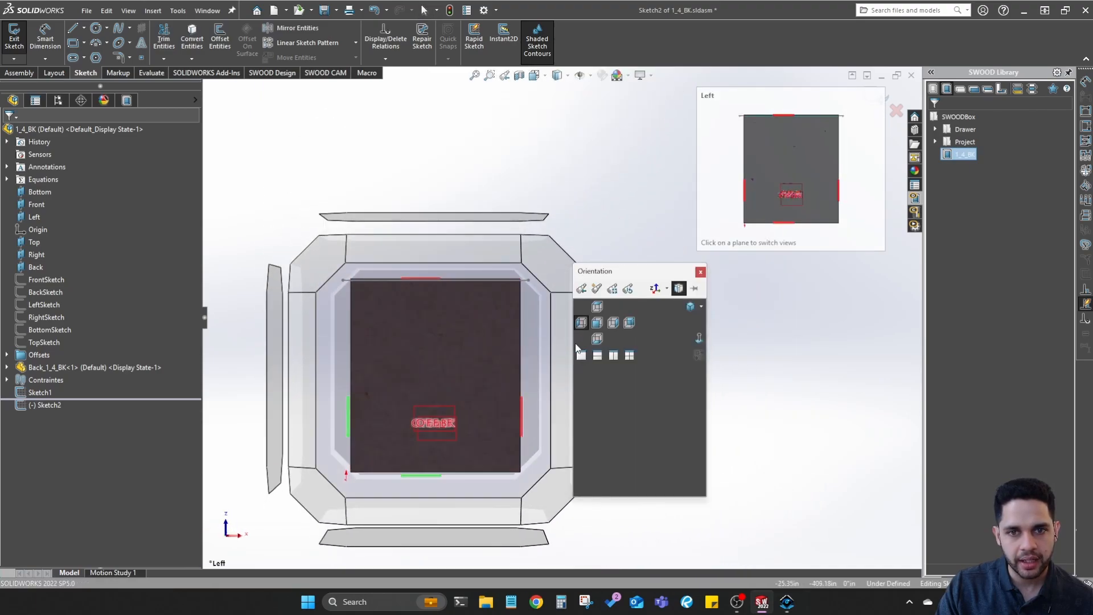
{"action": "left_click", "coordinate": [751, 411]}
{"action": "mouse_move", "coordinate": [418, 357]}
{"action": "middle_mouse_down"}
{"action": "mouse_move", "coordinate": [514, 348]}
{"action": "mouse_move", "coordinate": [532, 323]}
{"action": "mouse_move", "coordinate": [524, 288]}
{"action": "mouse_move", "coordinate": [535, 286]}
{"action": "middle_mouse_up"}
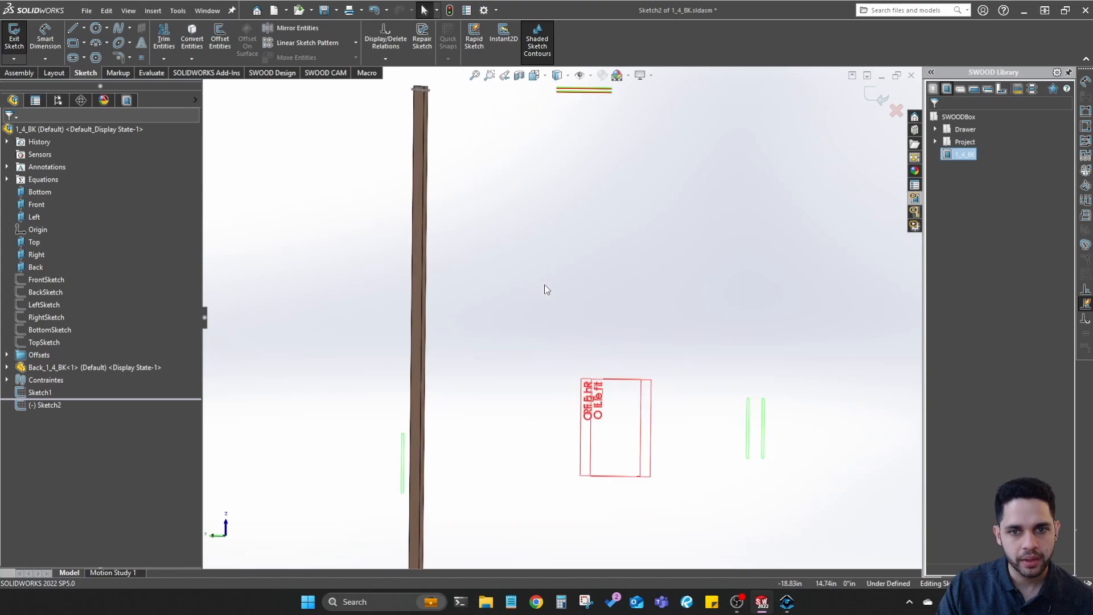
{"action": "left_click", "coordinate": [458, 131]}
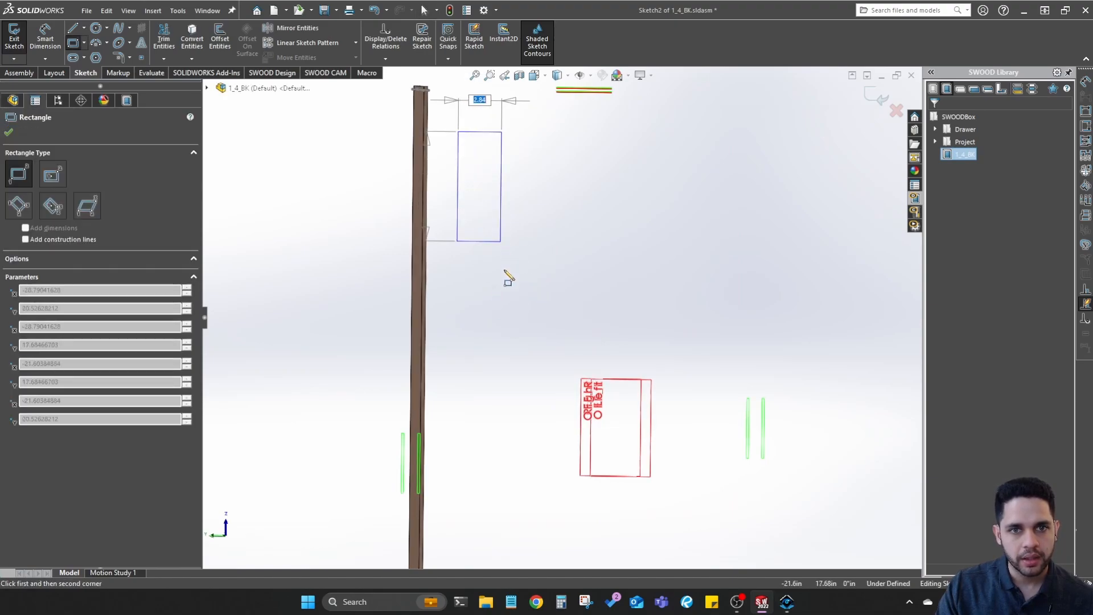
{"action": "left_click", "coordinate": [496, 353]}
Dimension the rectangle's short edge and set its width to 5/16 in
{"action": "right_click_drag", "start_coordinate": [532, 363], "coordinate": [532, 313]}
{"action": "left_click", "coordinate": [481, 131]}
{"action": "left_click", "coordinate": [548, 110]}
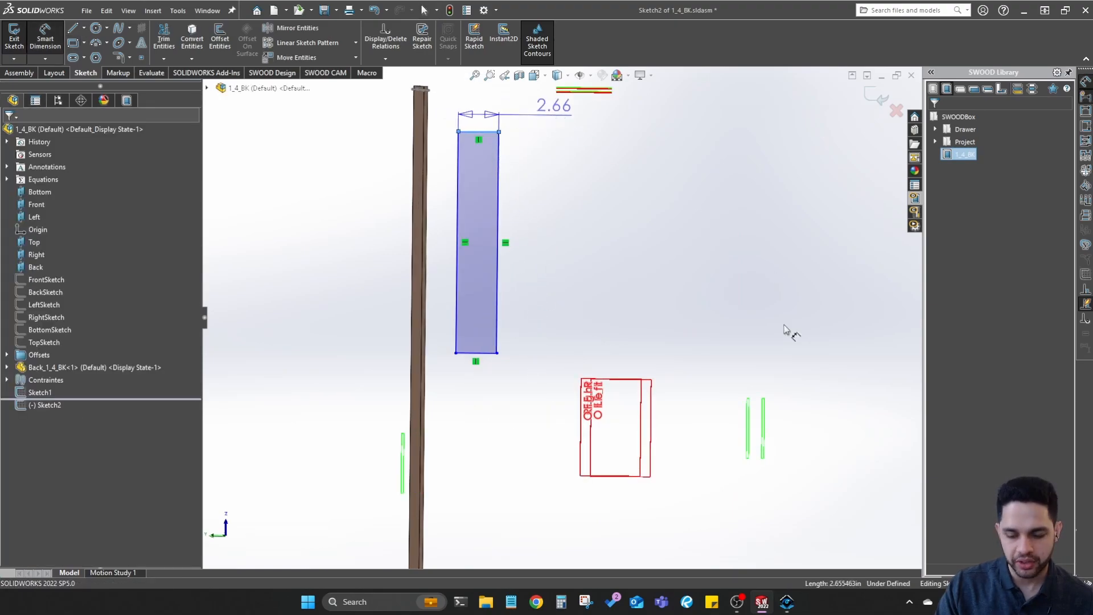
{"action": "type", "text": "5/16"}
{"action": "key", "text": "Return"}
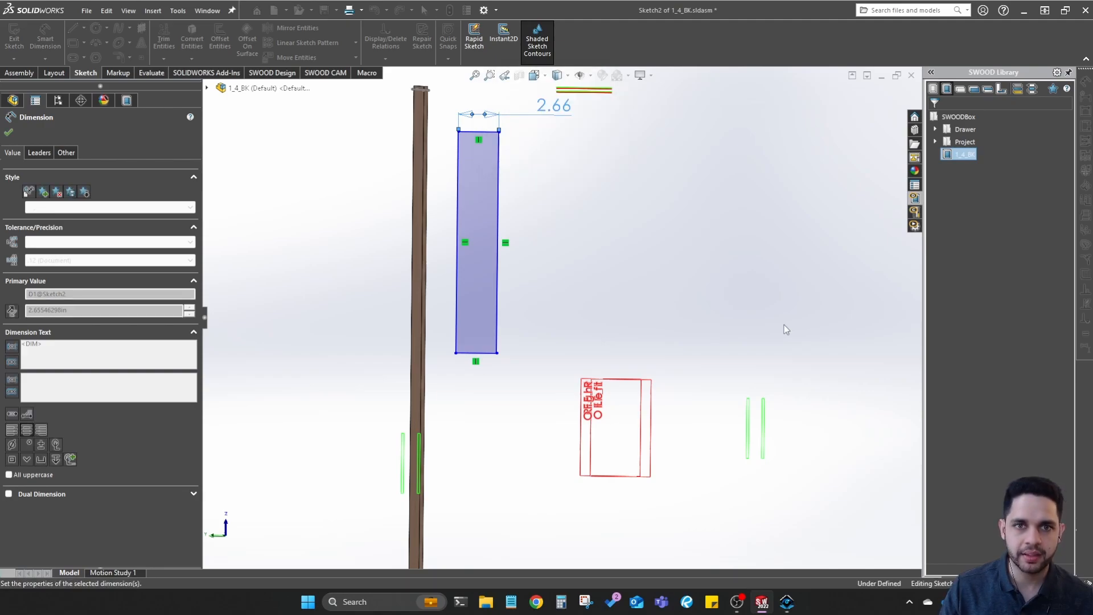
{"action": "key", "text": "Escape"}
Make the rectangle's long outer side collinear with the long edge of the back panel
{"action": "scroll", "coordinate": [488, 146], "scroll_direction": "down", "scroll_amount": 5}
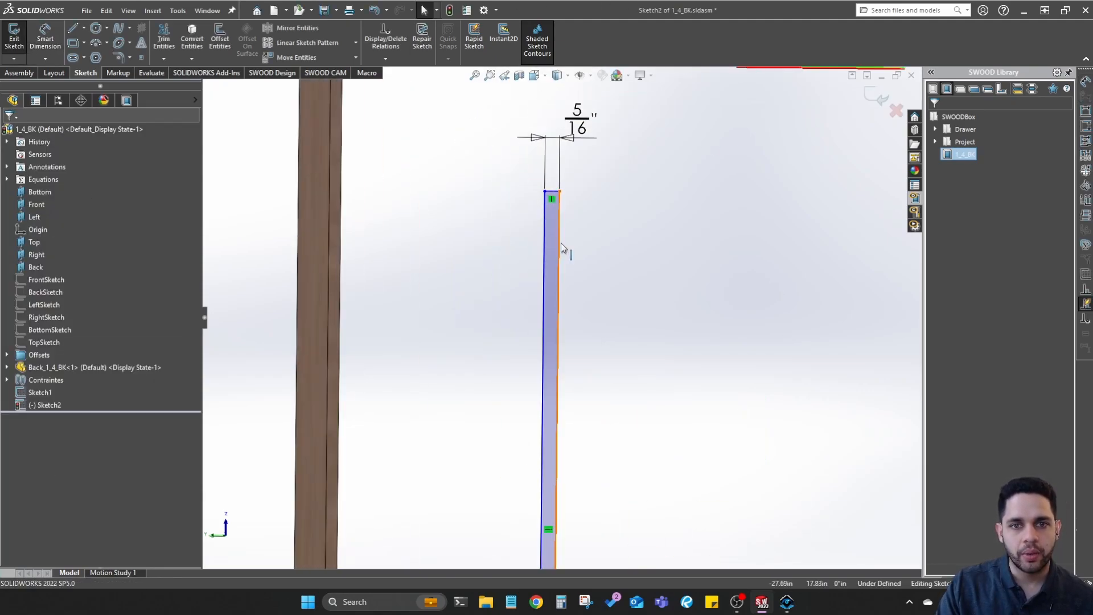
{"action": "left_click", "coordinate": [561, 243]}
{"action": "scroll", "coordinate": [533, 387], "scroll_direction": "up", "scroll_amount": 5}
{"action": "scroll", "coordinate": [534, 398], "scroll_direction": "up", "scroll_amount": 3}
{"action": "scroll", "coordinate": [521, 433], "scroll_direction": "down", "scroll_amount": 3}
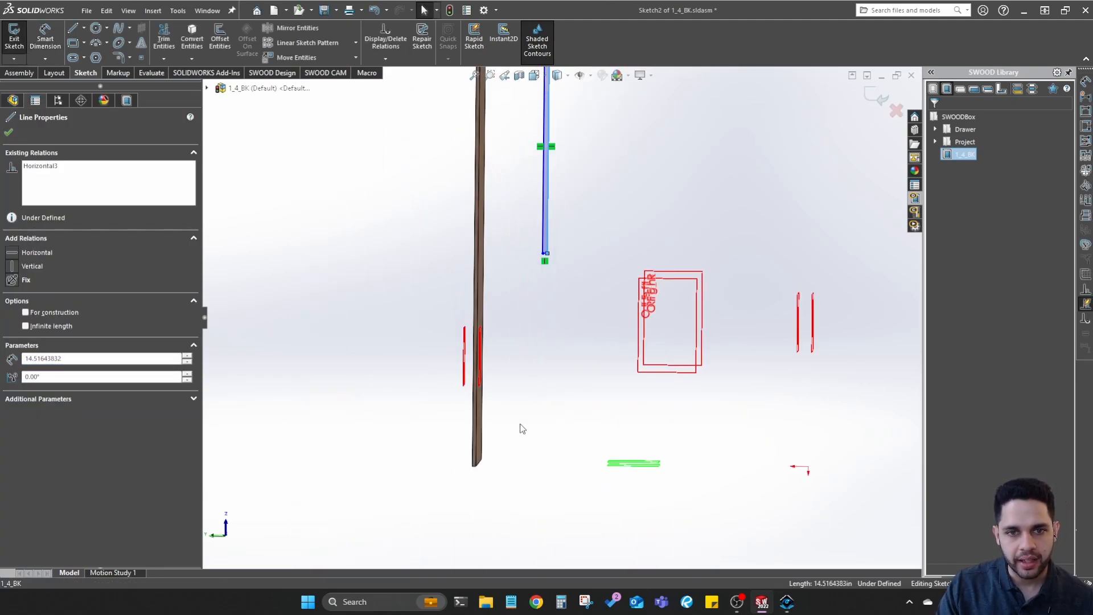
{"action": "left_click", "coordinate": [482, 363], "text": "ctrl"}
{"action": "left_click", "coordinate": [518, 244]}
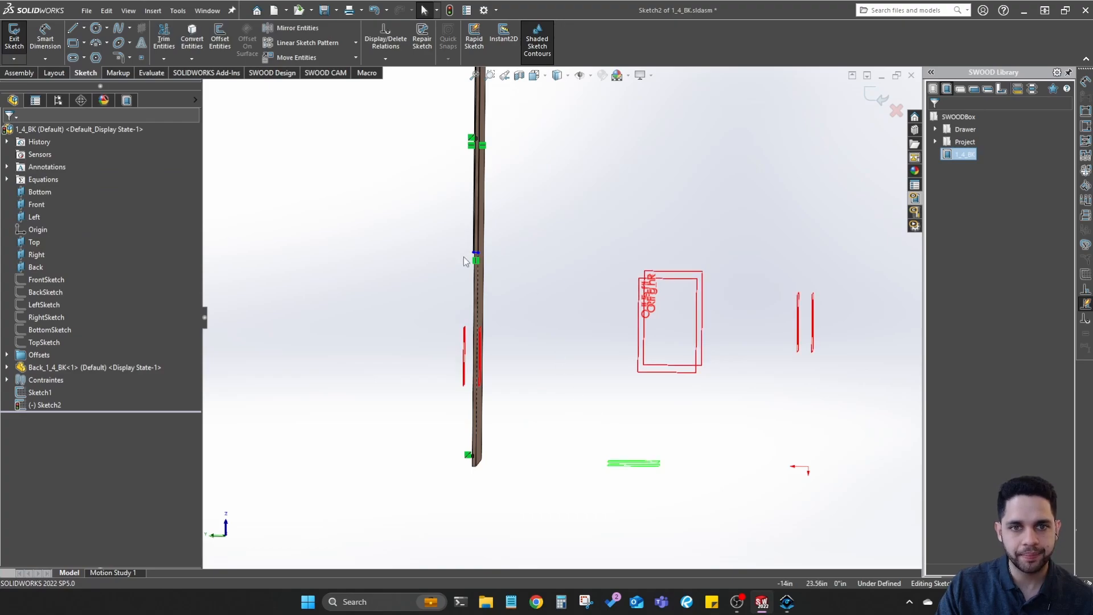
Stretch the rectangle's lower edge downward until it extends past the bottom end of the back panel
{"action": "scroll", "coordinate": [463, 261], "scroll_direction": "down", "scroll_amount": 2}
{"action": "mouse_move", "coordinate": [500, 262]}
{"action": "left_mouse_down"}
{"action": "mouse_move", "coordinate": [505, 410]}
{"action": "mouse_move", "coordinate": [537, 458]}
{"action": "mouse_move", "coordinate": [536, 547]}
{"action": "mouse_move", "coordinate": [571, 561]}
{"action": "left_mouse_up"}
{"action": "scroll", "coordinate": [513, 433], "scroll_direction": "up", "scroll_amount": 2}
{"action": "scroll", "coordinate": [571, 561], "scroll_direction": "down", "scroll_amount": 1}
{"action": "scroll", "coordinate": [546, 521], "scroll_direction": "up", "scroll_amount": 1}
{"action": "scroll", "coordinate": [542, 444], "scroll_direction": "down", "scroll_amount": 4}
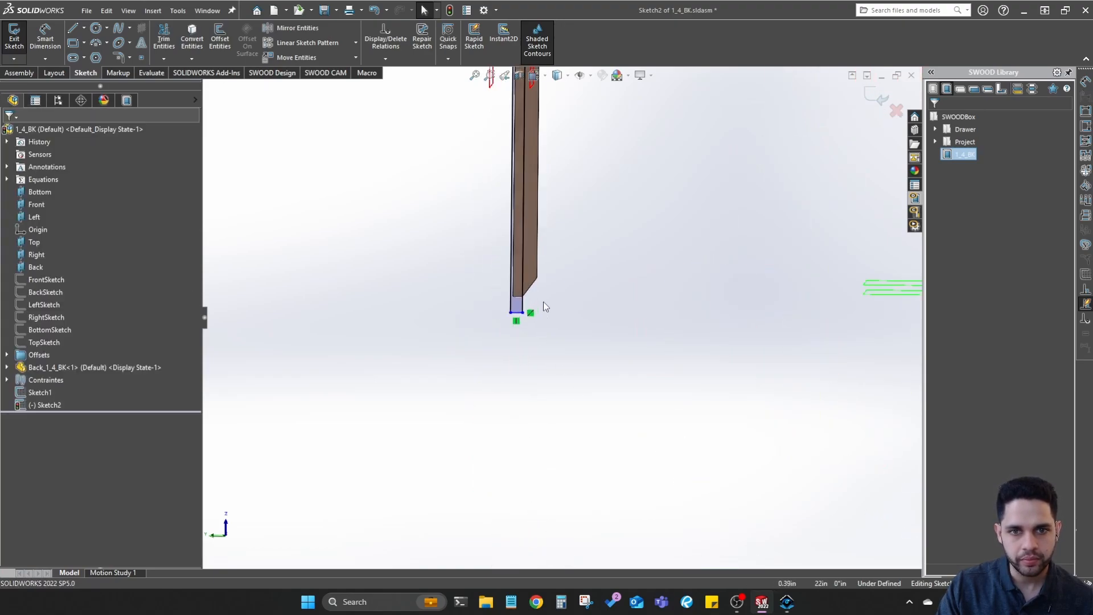
Dimension the rectangle's lower edge to the bottom reference sketch line and set the distance to 1.5 in
{"action": "middle_click_drag", "start_coordinate": [543, 301], "coordinate": [545, 296]}
{"action": "right_click_drag", "start_coordinate": [619, 362], "coordinate": [617, 330]}
{"action": "left_click", "coordinate": [530, 293]}
{"action": "left_click", "coordinate": [879, 278]}
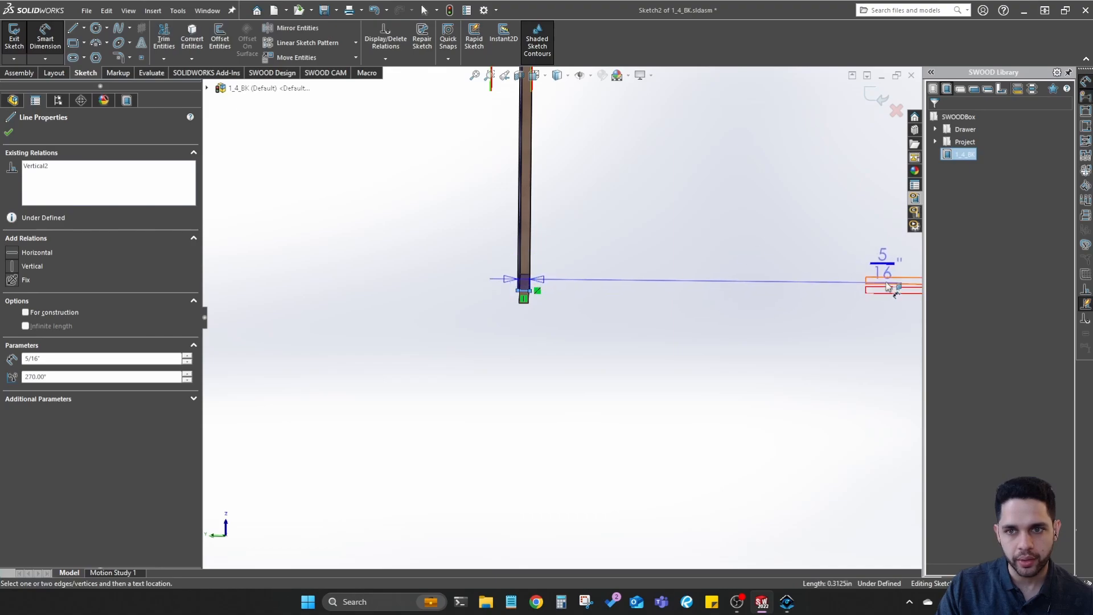
{"action": "left_click", "coordinate": [413, 268]}
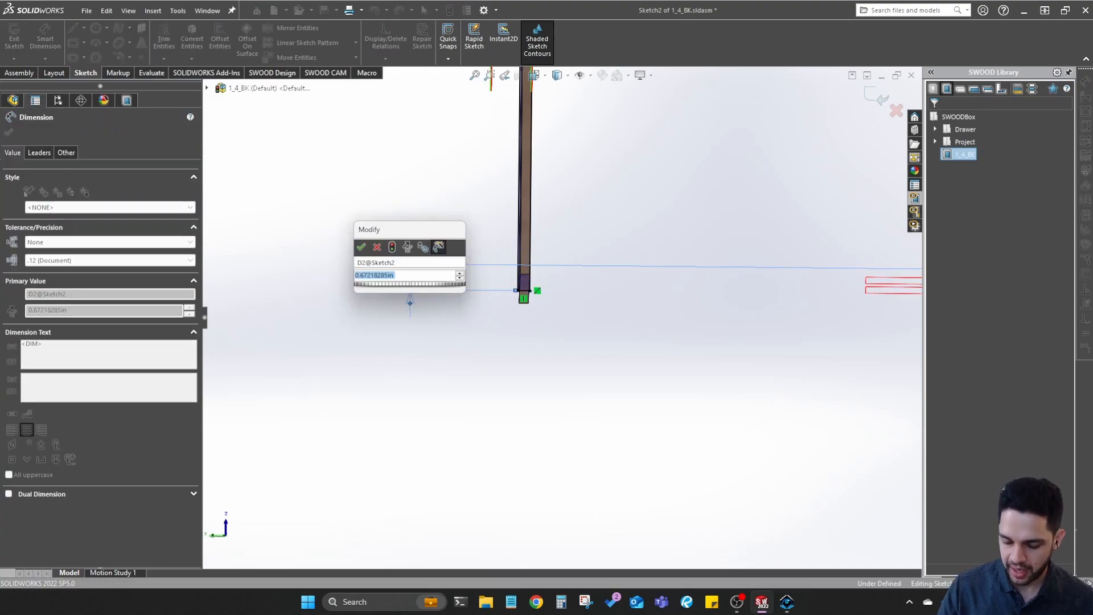
{"action": "type", "text": "1.5"}
{"action": "key", "text": "Return"}
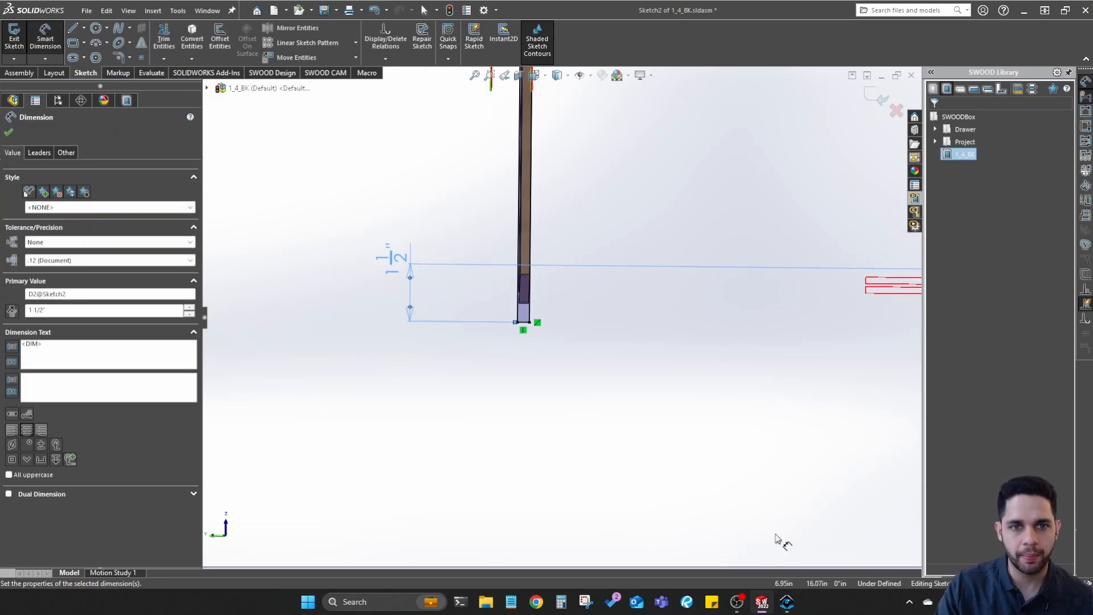
{"action": "key", "text": "Escape"}
Stretch the rectangle's upper edge past the top end of the back panel and view the sketch face-on
{"action": "scroll", "coordinate": [644, 308], "scroll_direction": "up", "scroll_amount": 4}
{"action": "middle_click_drag", "start_coordinate": [641, 303], "coordinate": [616, 196]}
{"action": "left_click_drag", "start_coordinate": [528, 288], "coordinate": [531, 127]}
{"action": "scroll", "coordinate": [604, 250], "scroll_direction": "up", "scroll_amount": 3}
{"action": "middle_click_drag", "start_coordinate": [603, 251], "coordinate": [619, 287]}
{"action": "key", "text": "ctrl+8"}
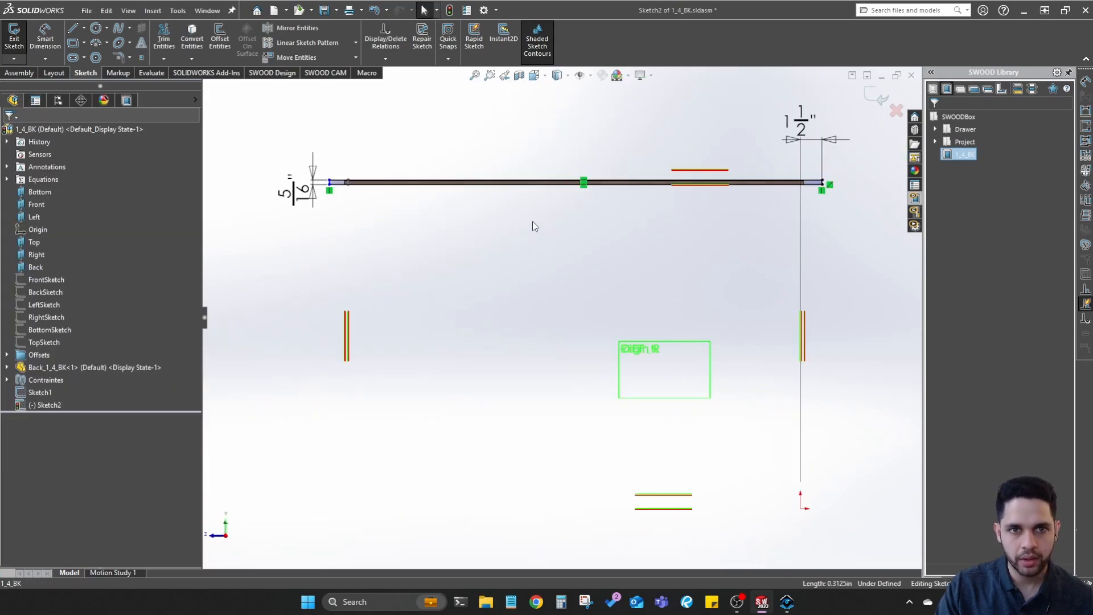
Set the distance from the rectangle's upper edge to the top reference sketch line to 1 1/2 in and exit the sketch
{"action": "scroll", "coordinate": [318, 187], "scroll_direction": "down", "scroll_amount": 4}
{"action": "right_click_drag", "start_coordinate": [458, 353], "coordinate": [450, 229]}
{"action": "left_click", "coordinate": [408, 211]}
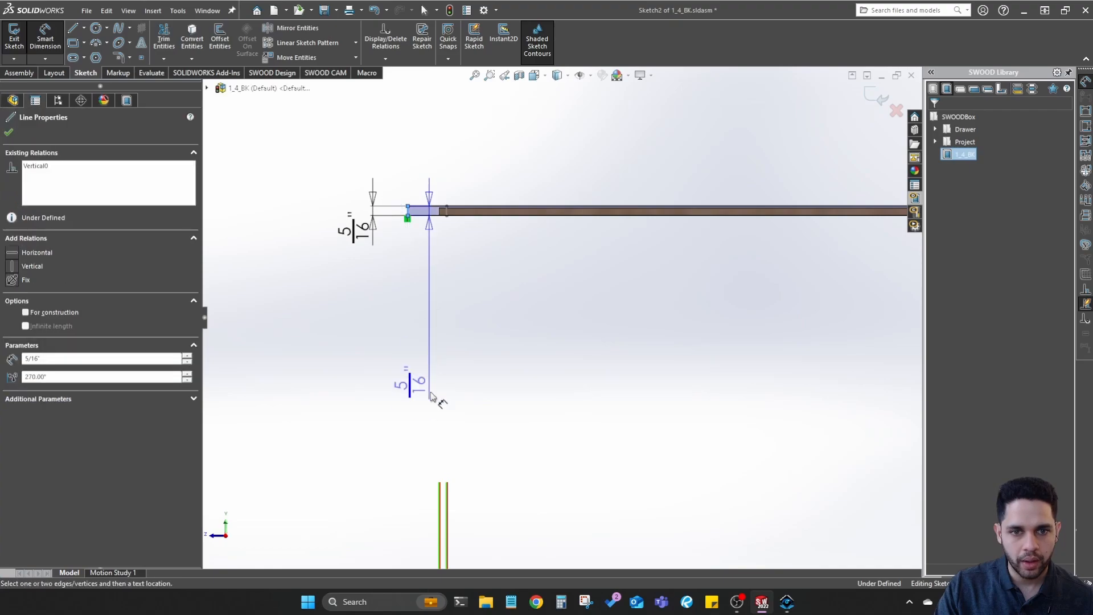
{"action": "left_click", "coordinate": [440, 488]}
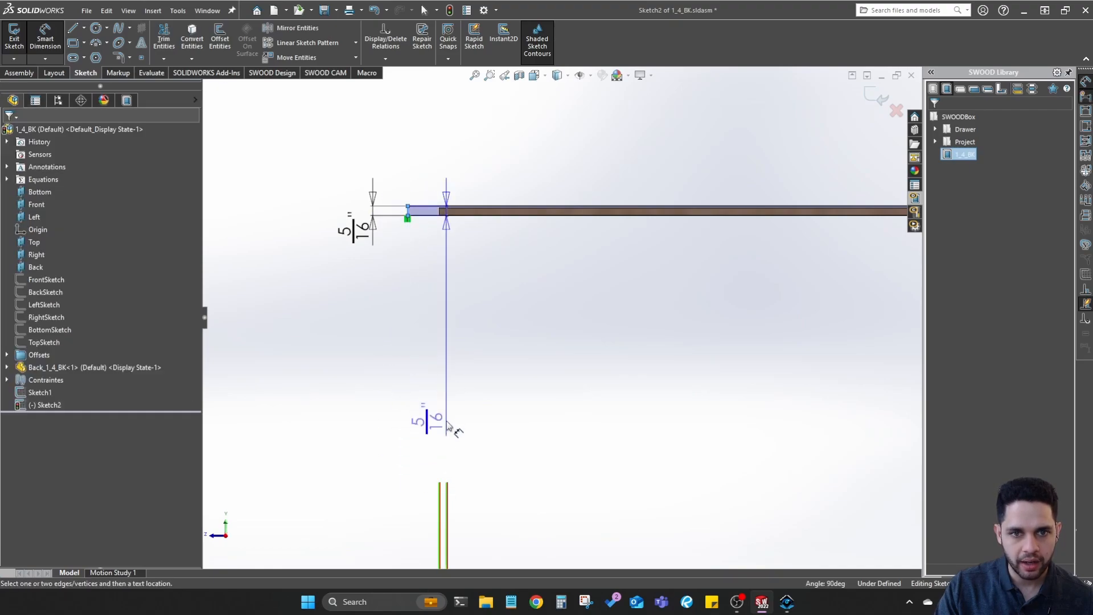
{"action": "left_click", "coordinate": [448, 493]}
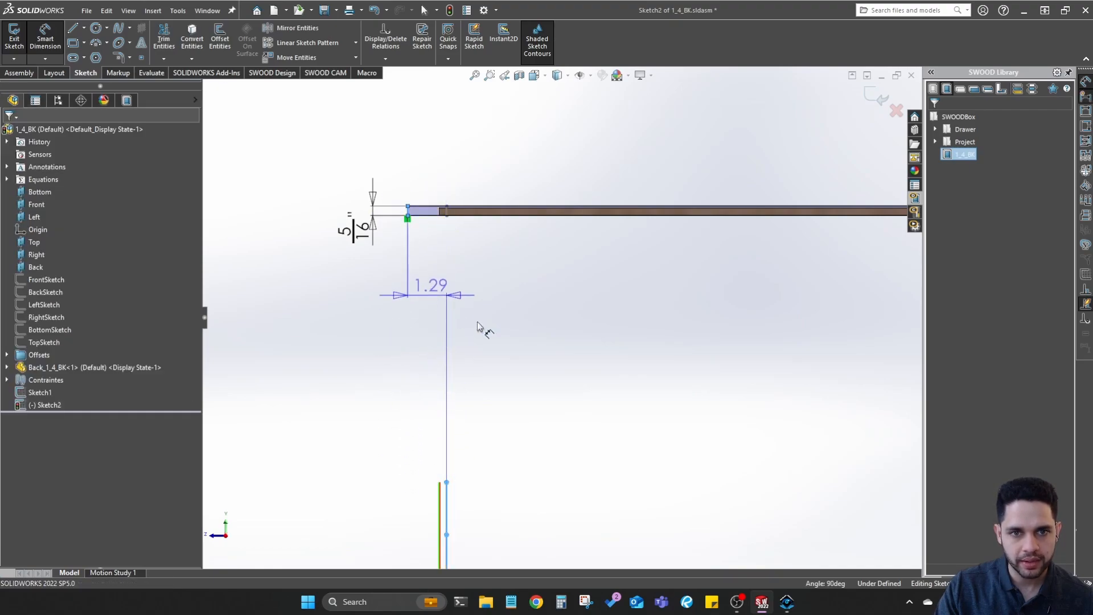
{"action": "left_click", "coordinate": [496, 341]}
{"action": "type", "text": "1"}
{"action": "key", "text": "Escape"}
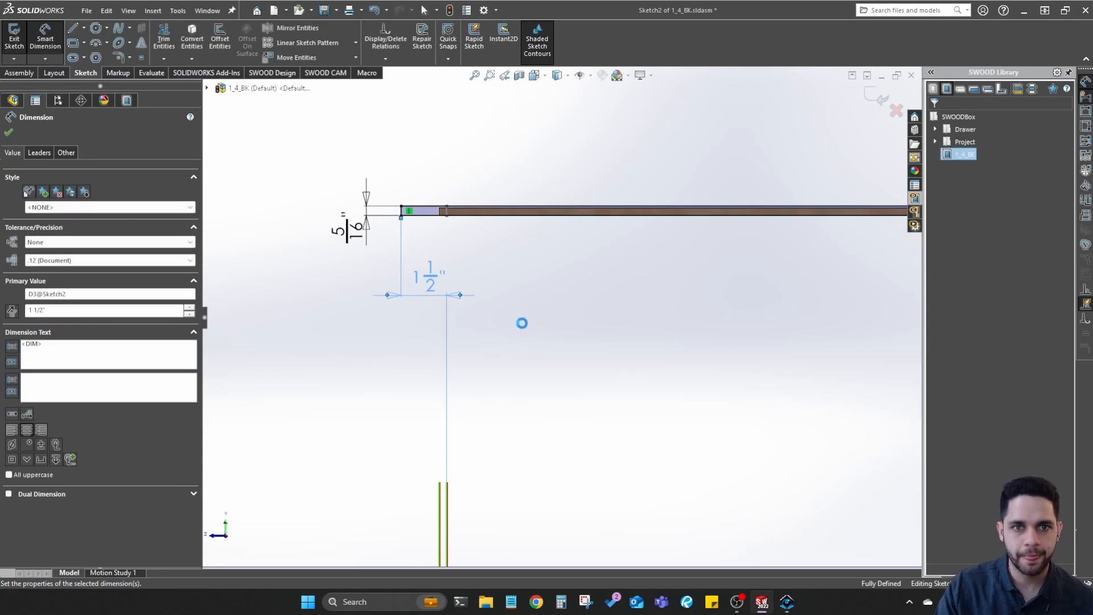
{"action": "key", "text": "Escape"}
{"action": "middle_click_drag", "start_coordinate": [522, 319], "coordinate": [860, 138]}
{"action": "left_click", "coordinate": [873, 99]}
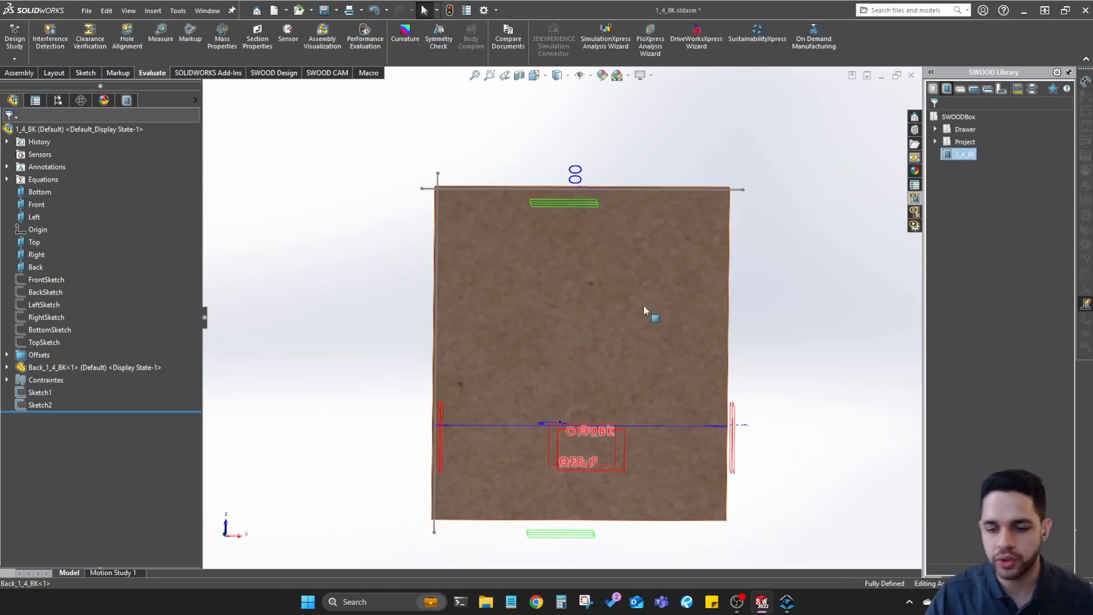
Open the SWOODBox machining definition and add a new extruded cut machining
{"action": "scroll", "coordinate": [600, 159], "scroll_direction": "down", "scroll_amount": 1}
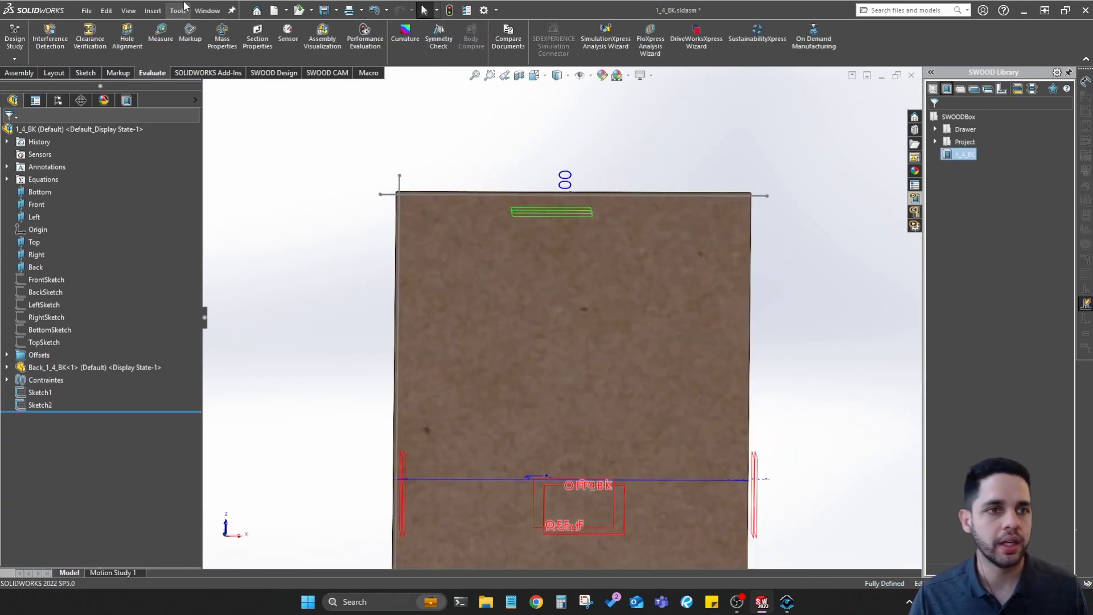
{"action": "left_click", "coordinate": [127, 100]}
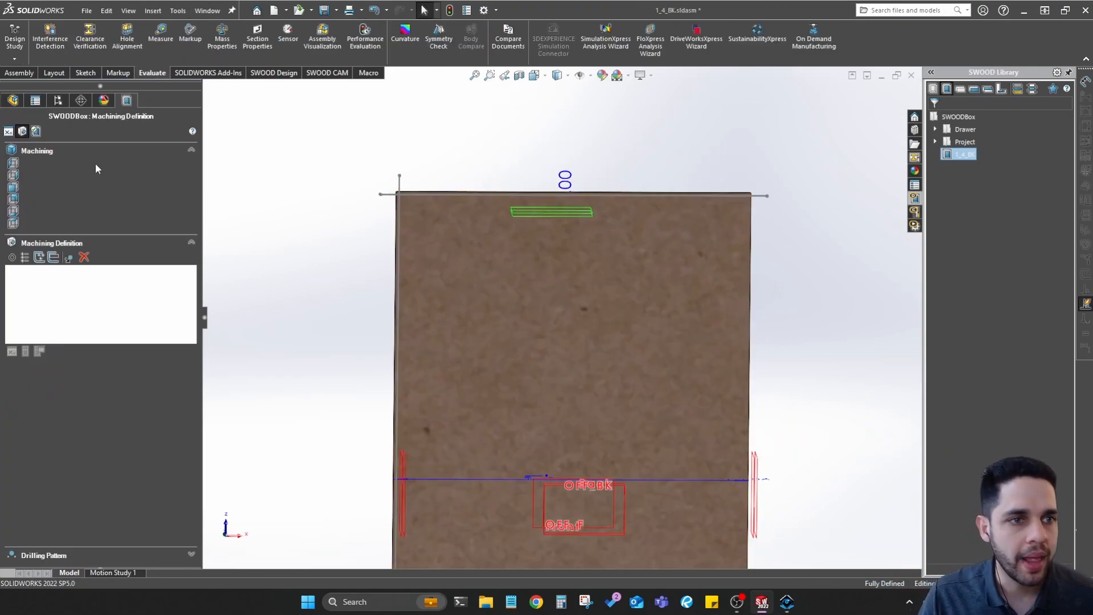
{"action": "left_click", "coordinate": [22, 132]}
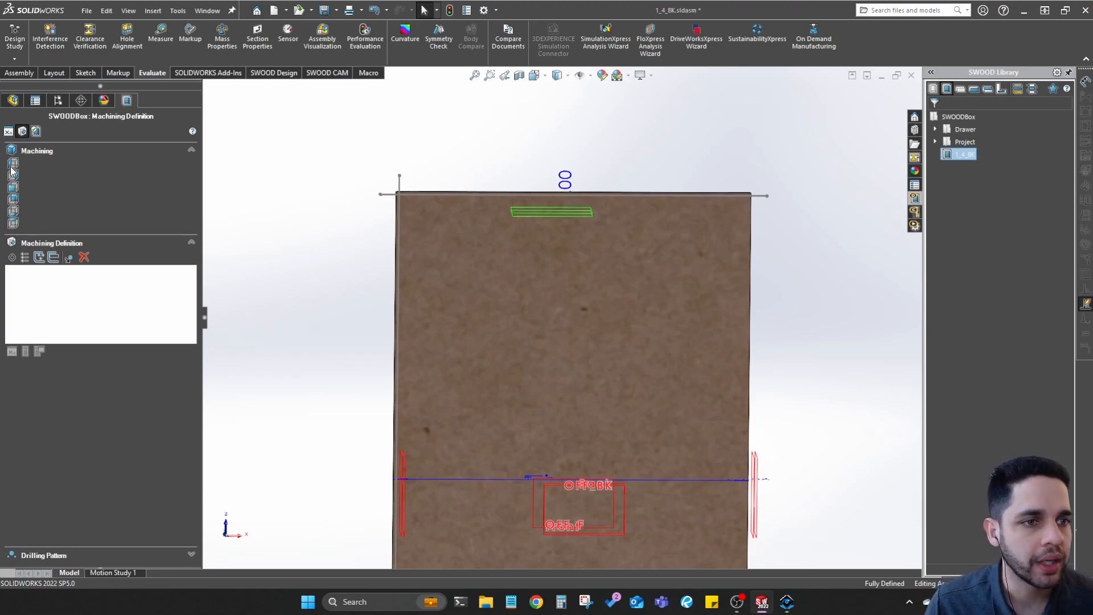
{"action": "left_click", "coordinate": [13, 225]}
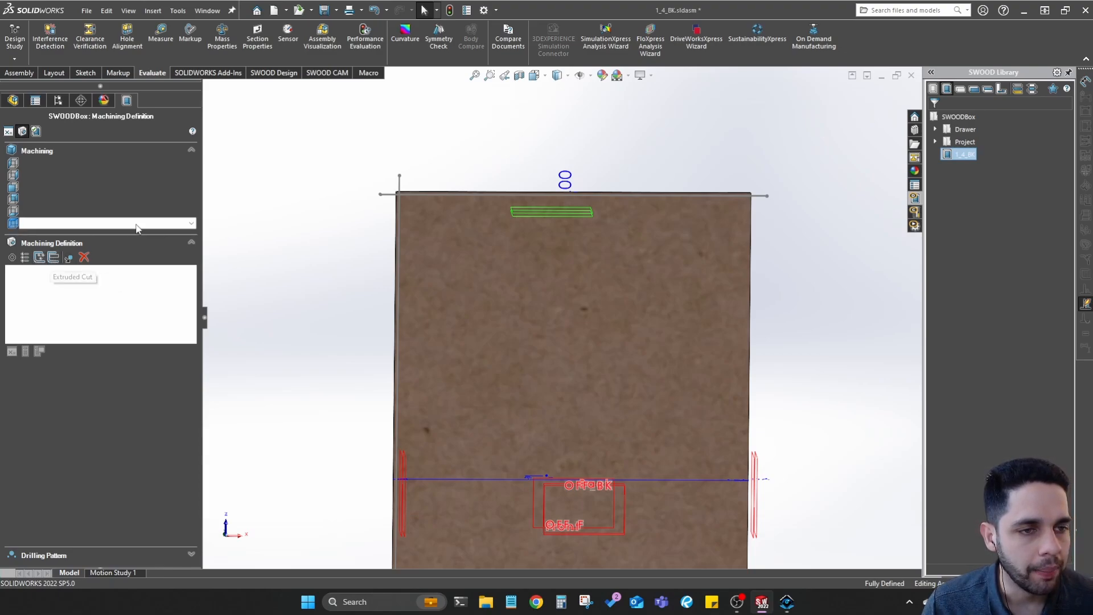
{"action": "left_click", "coordinate": [53, 258]}
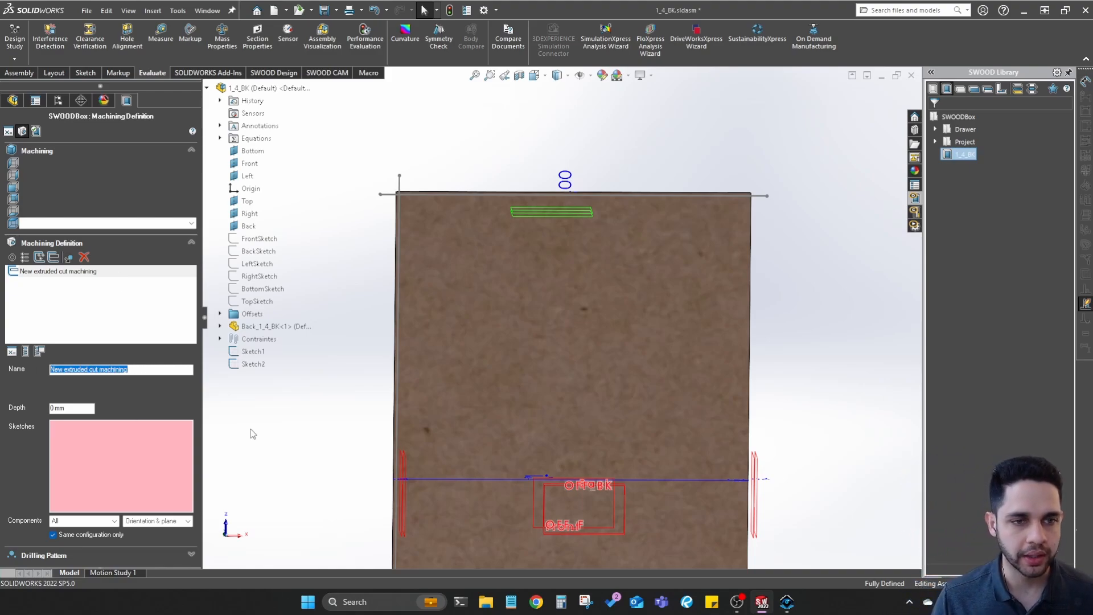
Name the extruded cut machining Dado TOP and set its depth to 0.25 in
{"action": "type", "text": "Dado TOP"}
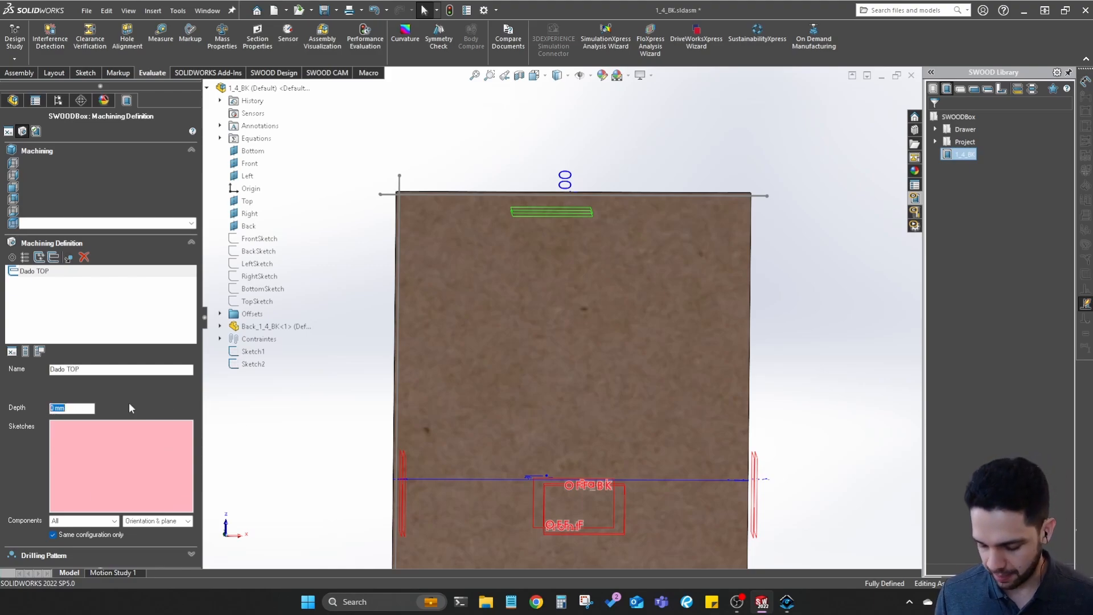
{"action": "type", "text": "25in"}
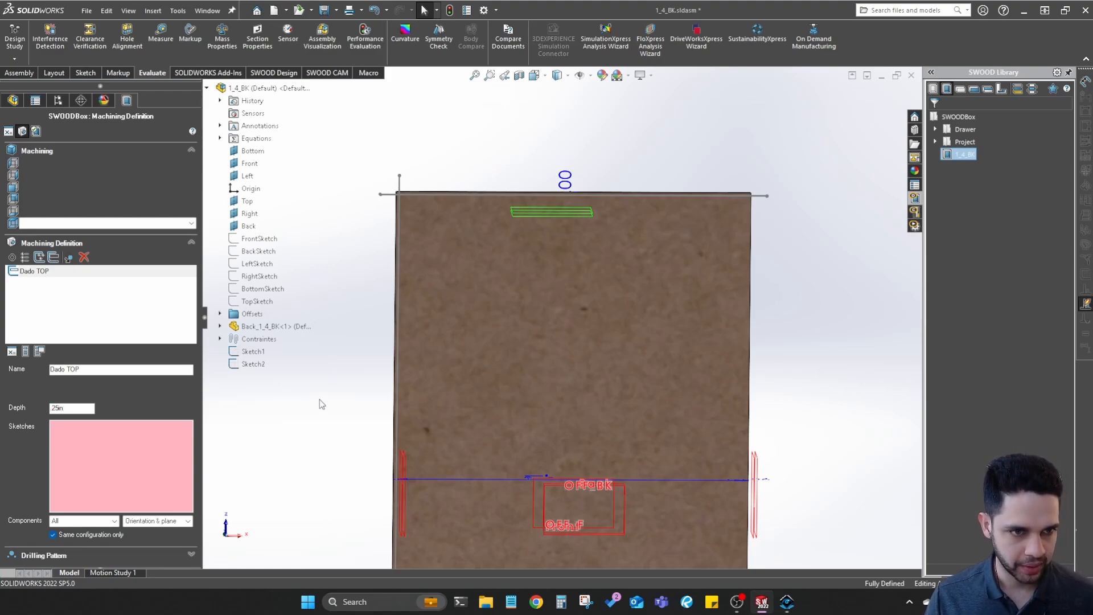
{"action": "left_click", "coordinate": [88, 429]}
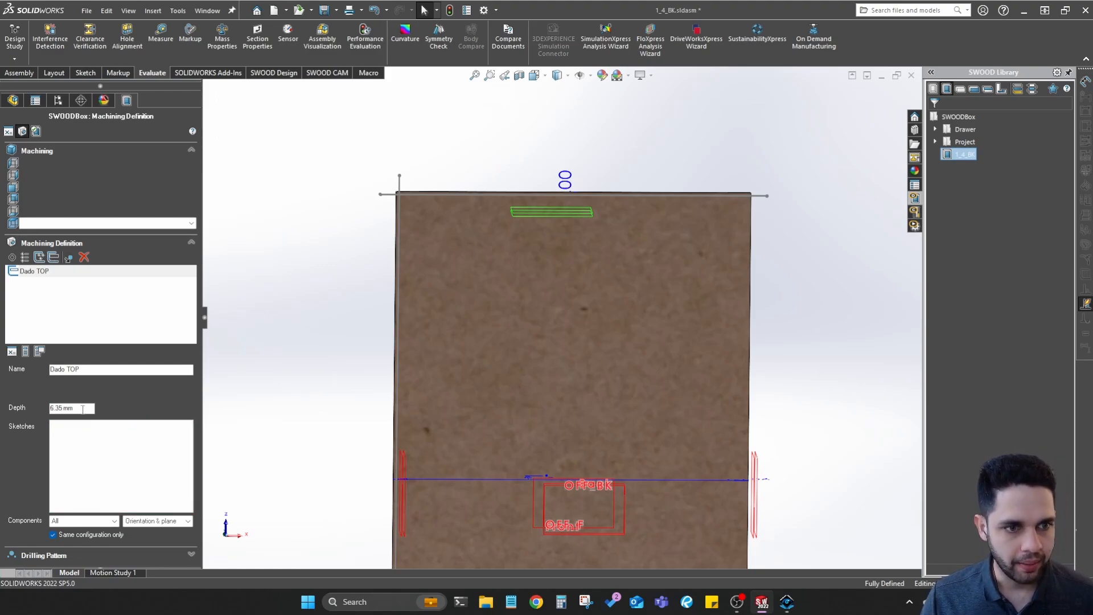
{"action": "left_click", "coordinate": [96, 442]}
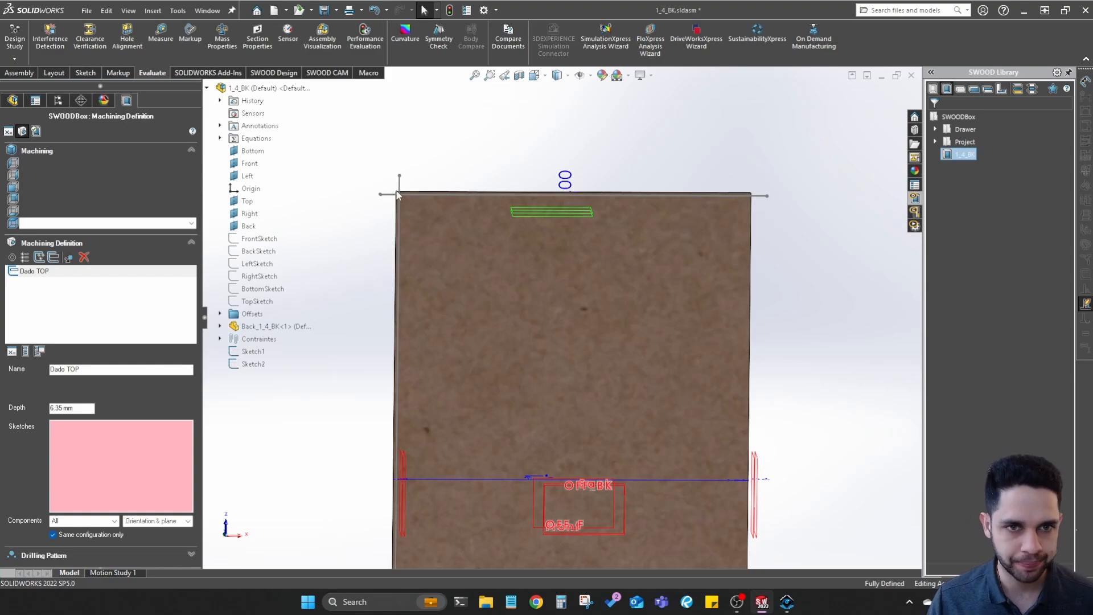
Assign Sketch1, the narrow profile along the panel's top edge, to the Dado TOP machining
{"action": "scroll", "coordinate": [394, 187], "scroll_direction": "down", "scroll_amount": 2}
{"action": "middle_click_drag", "start_coordinate": [402, 185], "coordinate": [432, 187]}
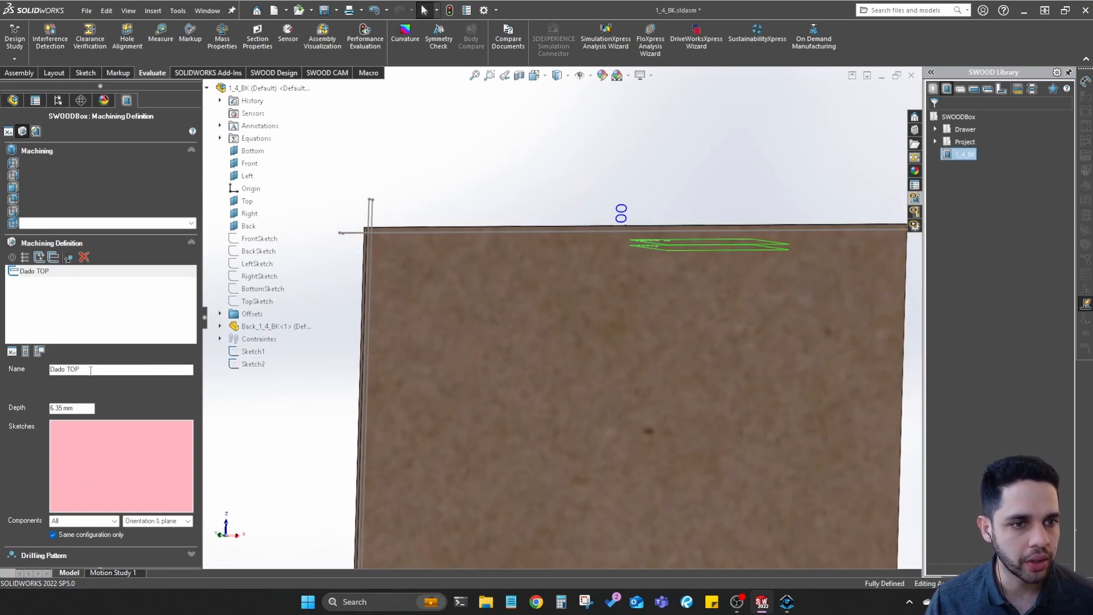
{"action": "middle_click_drag", "start_coordinate": [447, 304], "coordinate": [639, 282]}
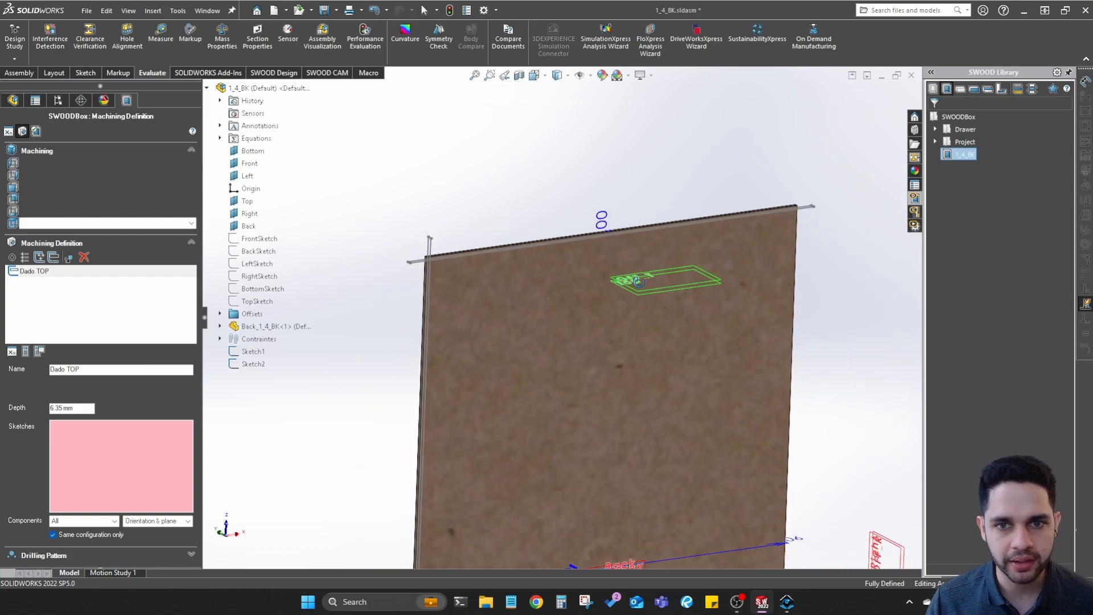
{"action": "scroll", "coordinate": [419, 277], "scroll_direction": "down", "scroll_amount": 2}
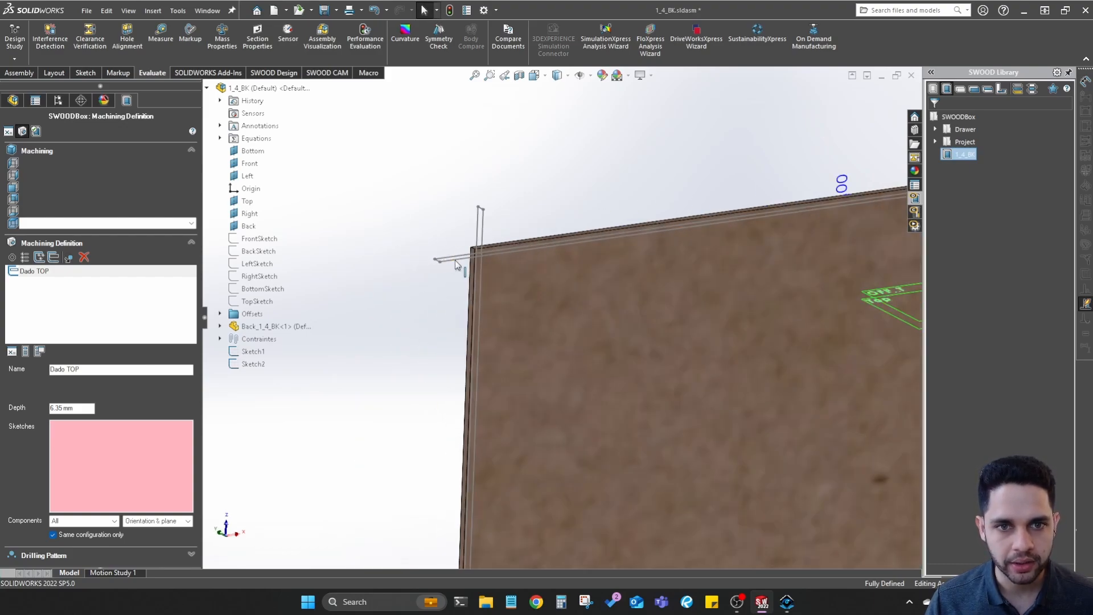
{"action": "left_click", "coordinate": [456, 259]}
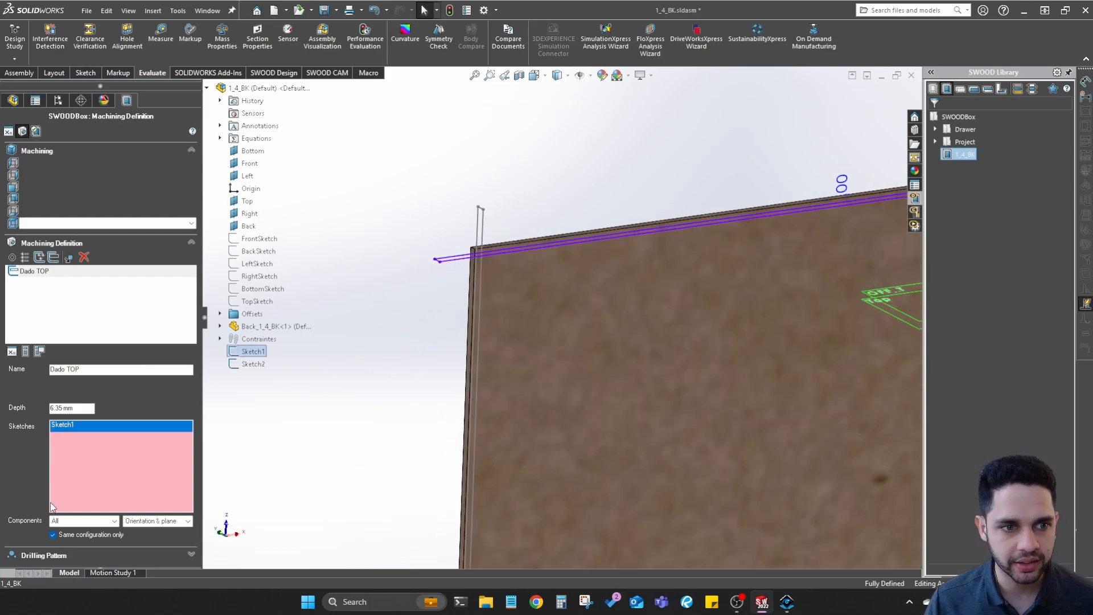
{"action": "scroll", "coordinate": [463, 408], "scroll_direction": "up", "scroll_amount": 3}
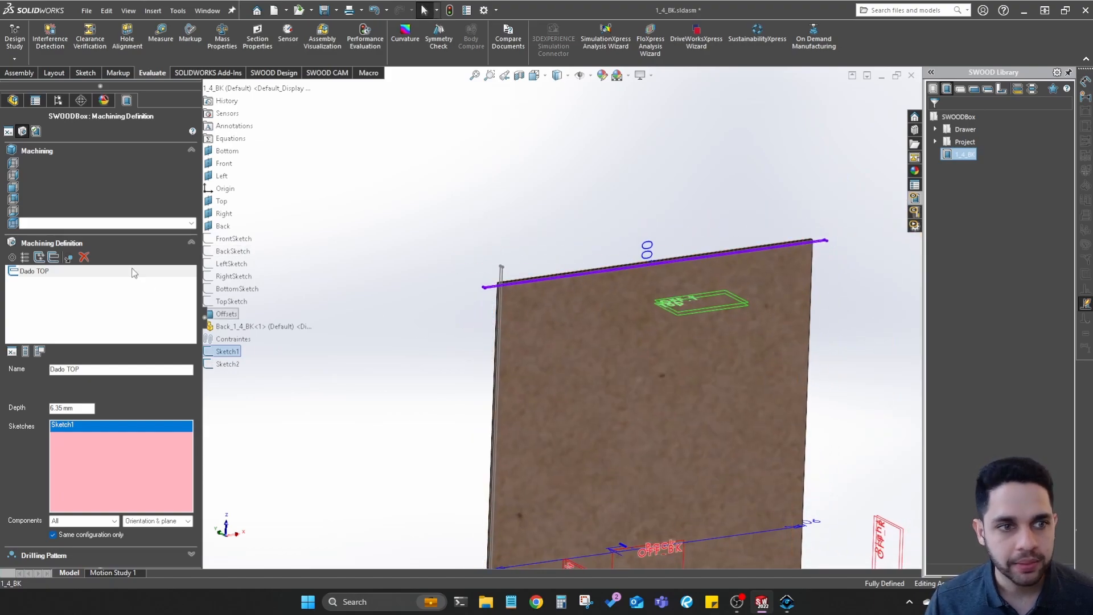
{"action": "left_click", "coordinate": [128, 225]}
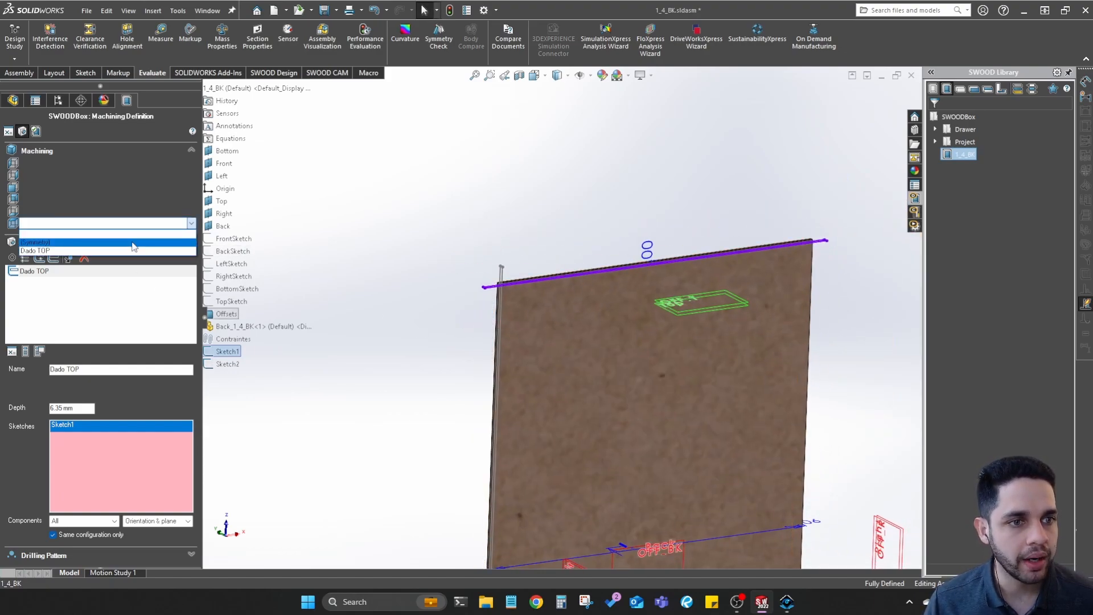
{"action": "left_click", "coordinate": [34, 233]}
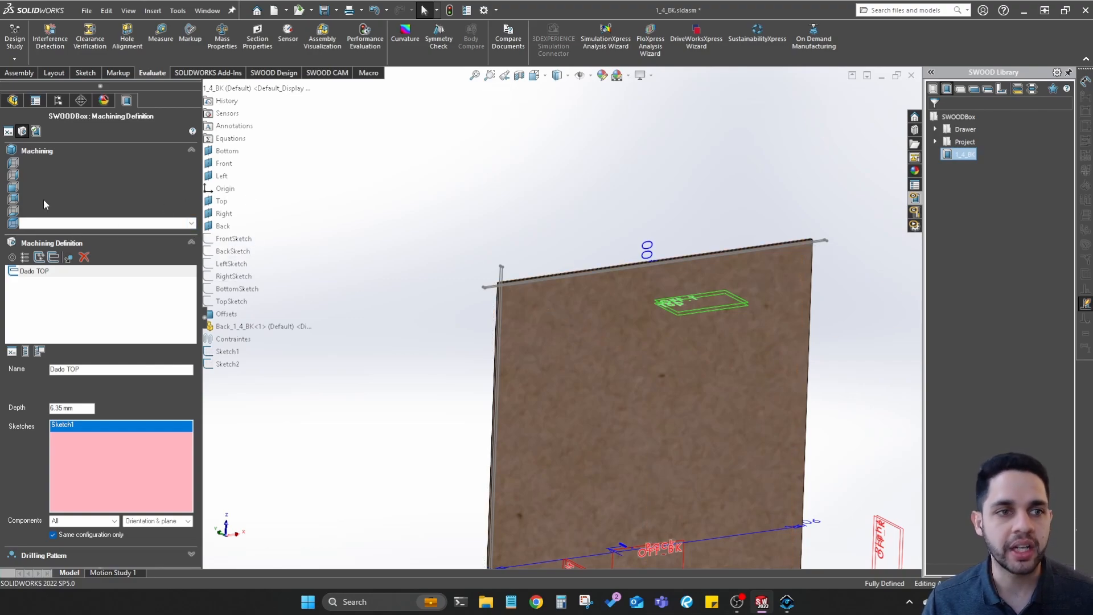
Open the SWOODBox test and examine the panel's top edge and corner for the dado cut
{"action": "left_click", "coordinate": [35, 132]}
{"action": "scroll", "coordinate": [541, 288], "scroll_direction": "down", "scroll_amount": 5}
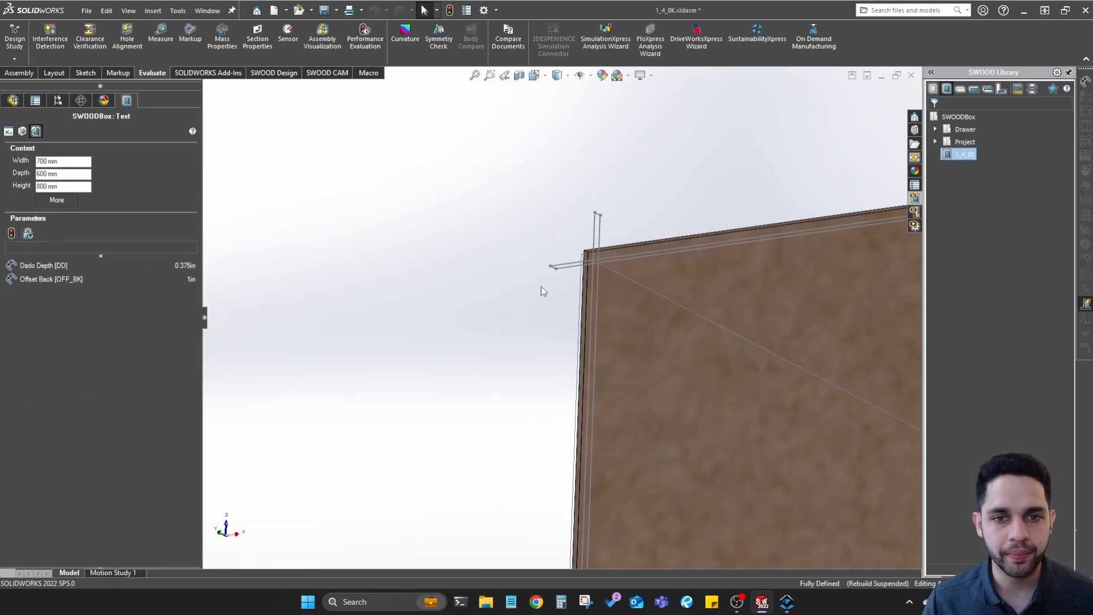
{"action": "mouse_move", "coordinate": [649, 241]}
{"action": "middle_mouse_down"}
{"action": "mouse_move", "coordinate": [695, 198]}
{"action": "mouse_move", "coordinate": [719, 205]}
{"action": "mouse_move", "coordinate": [645, 242]}
{"action": "middle_mouse_up"}
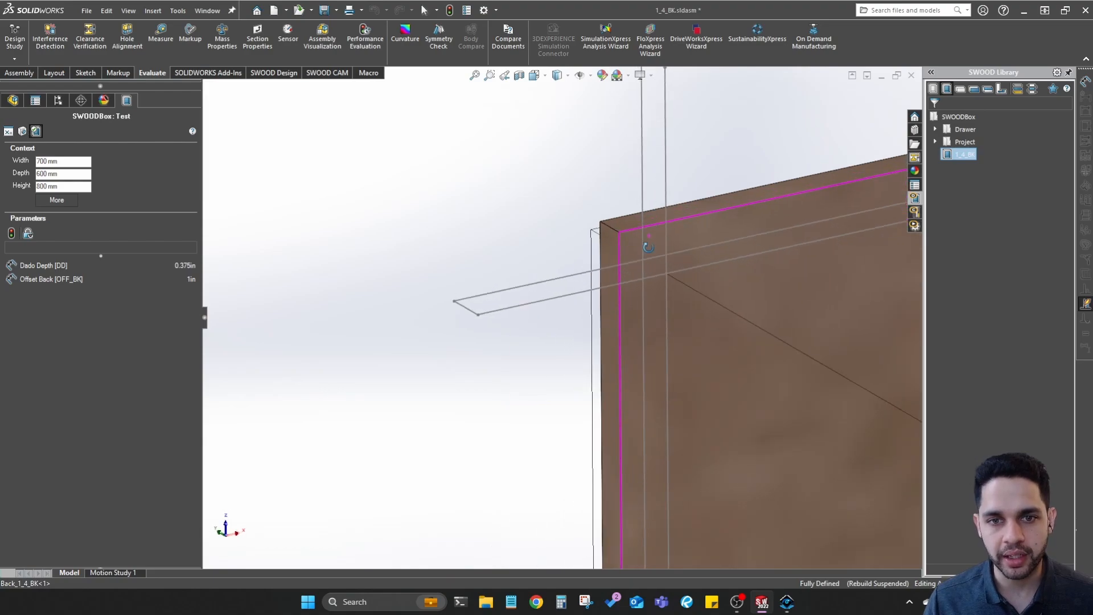
{"action": "scroll", "coordinate": [694, 282], "scroll_direction": "up", "scroll_amount": 6}
{"action": "scroll", "coordinate": [714, 298], "scroll_direction": "up", "scroll_amount": 2}
{"action": "middle_click_drag", "start_coordinate": [714, 297], "coordinate": [391, 349], "text": "ctrl"}
{"action": "scroll", "coordinate": [391, 348], "scroll_direction": "up", "scroll_amount": 1}
{"action": "scroll", "coordinate": [746, 264], "scroll_direction": "down", "scroll_amount": 1}
{"action": "scroll", "coordinate": [730, 308], "scroll_direction": "up", "scroll_amount": 2}
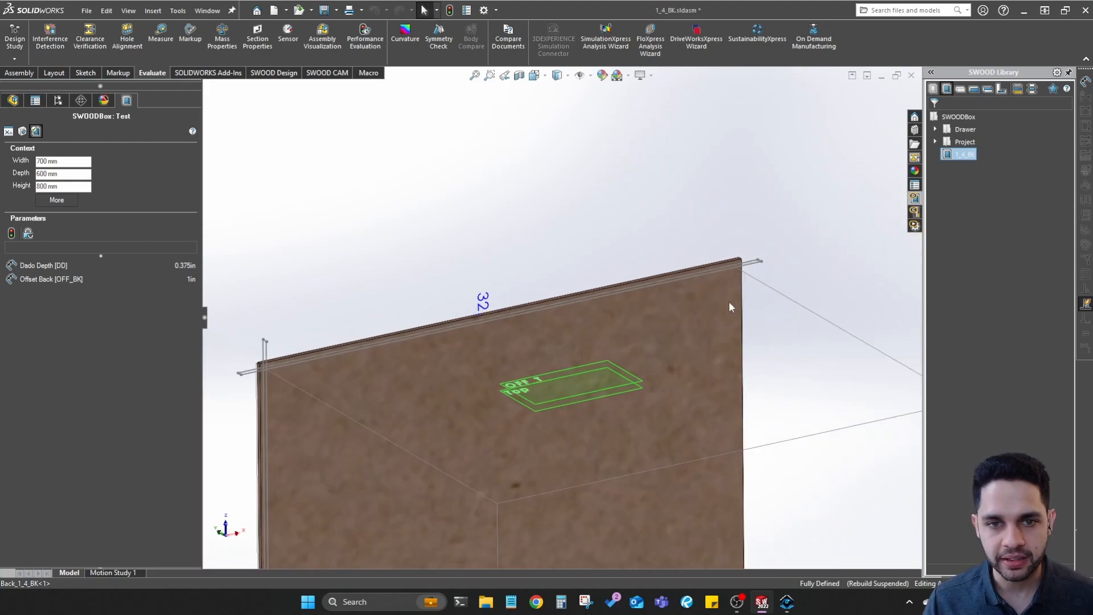
{"action": "scroll", "coordinate": [322, 374], "scroll_direction": "down", "scroll_amount": 4}
{"action": "middle_click_drag", "start_coordinate": [321, 374], "coordinate": [385, 280]}
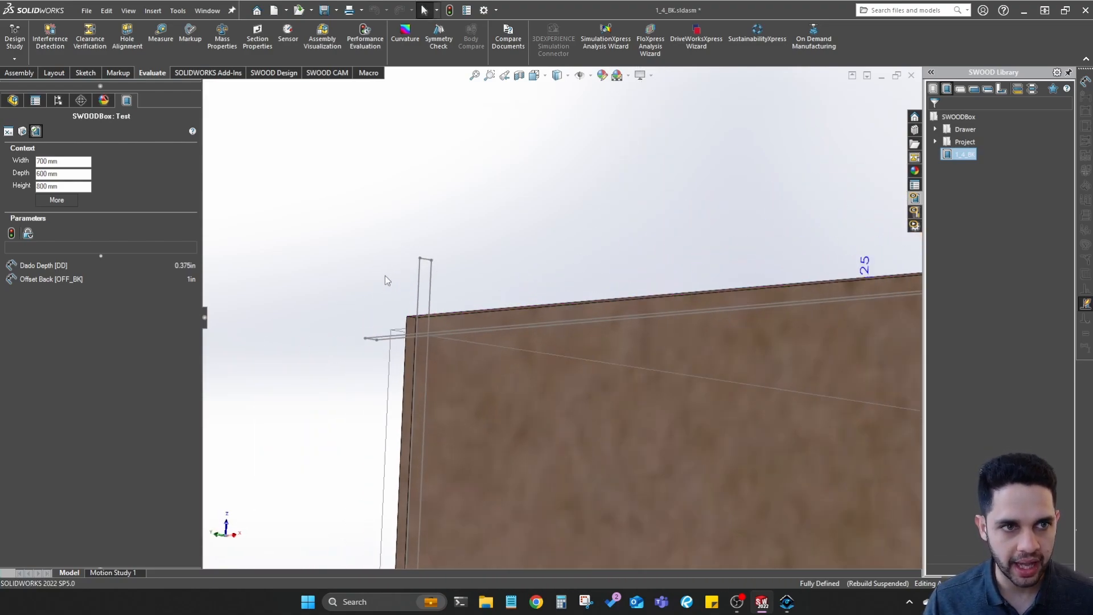
Return to the machining definition and assign Dado TOP to the last face in the machining list
{"action": "left_click", "coordinate": [22, 132]}
{"action": "left_click", "coordinate": [84, 223]}
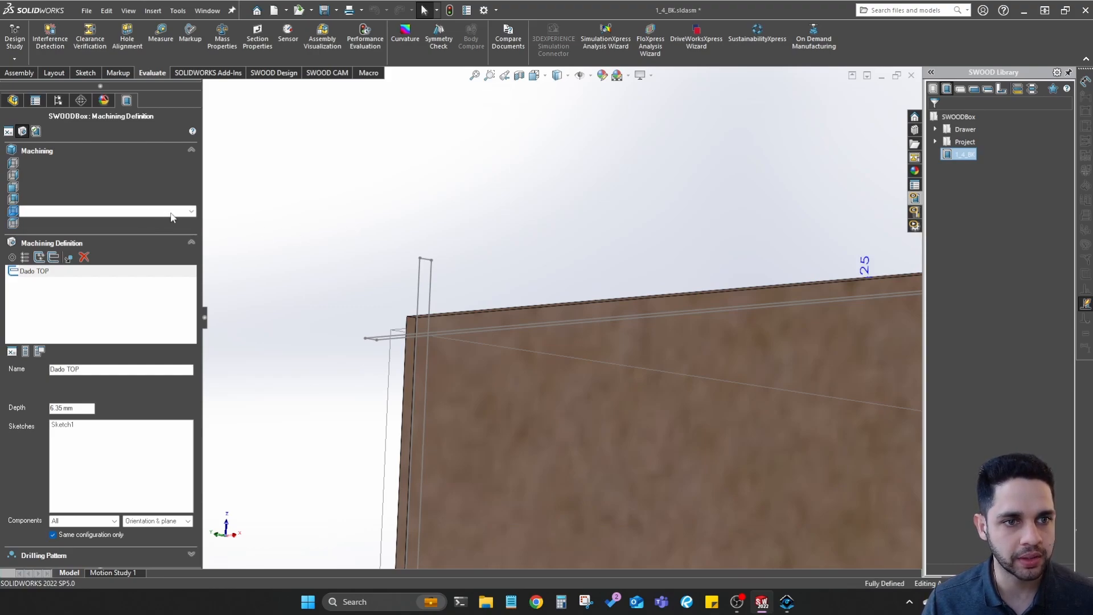
{"action": "left_click", "coordinate": [191, 225]}
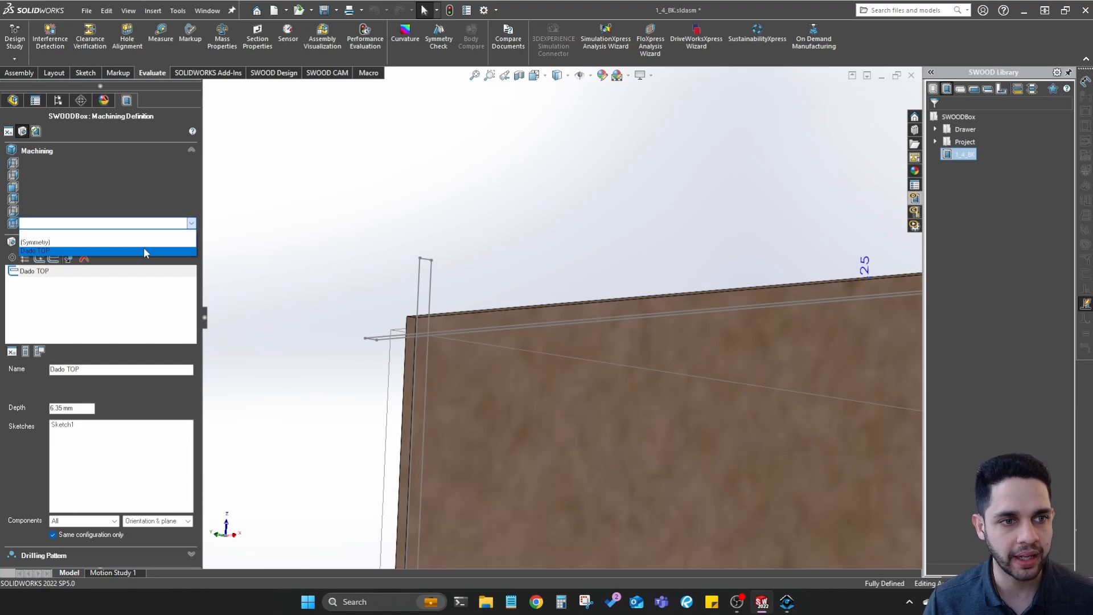
{"action": "left_click", "coordinate": [68, 251]}
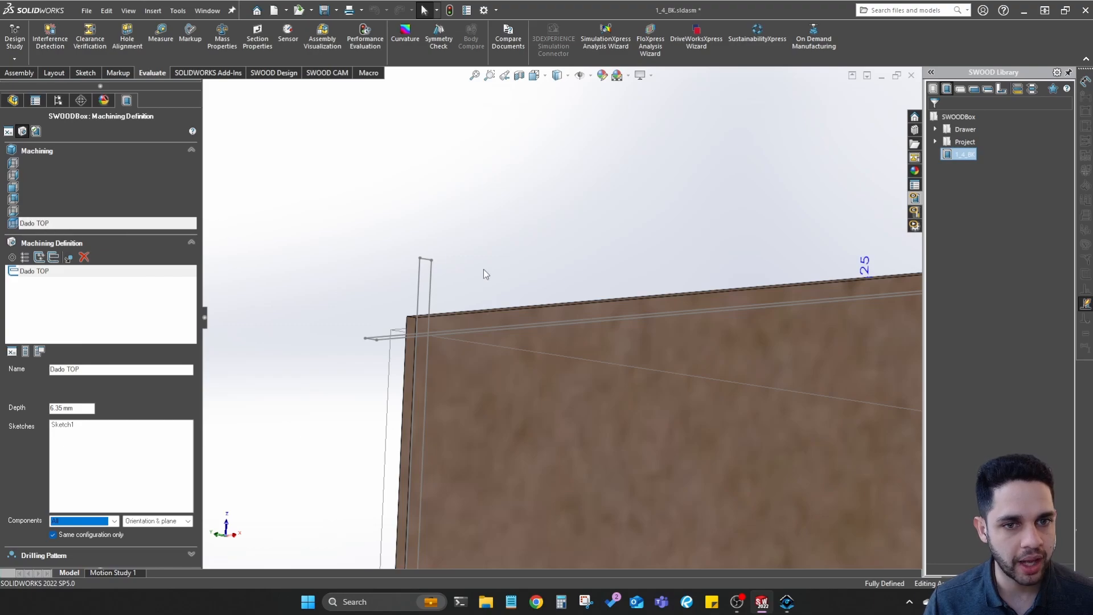
Rebuild the SWOODBox test and examine the Dado TOP cut volume where it crosses the panel's top corner
{"action": "scroll", "coordinate": [486, 269], "scroll_direction": "up", "scroll_amount": 2}
{"action": "left_click", "coordinate": [35, 132]}
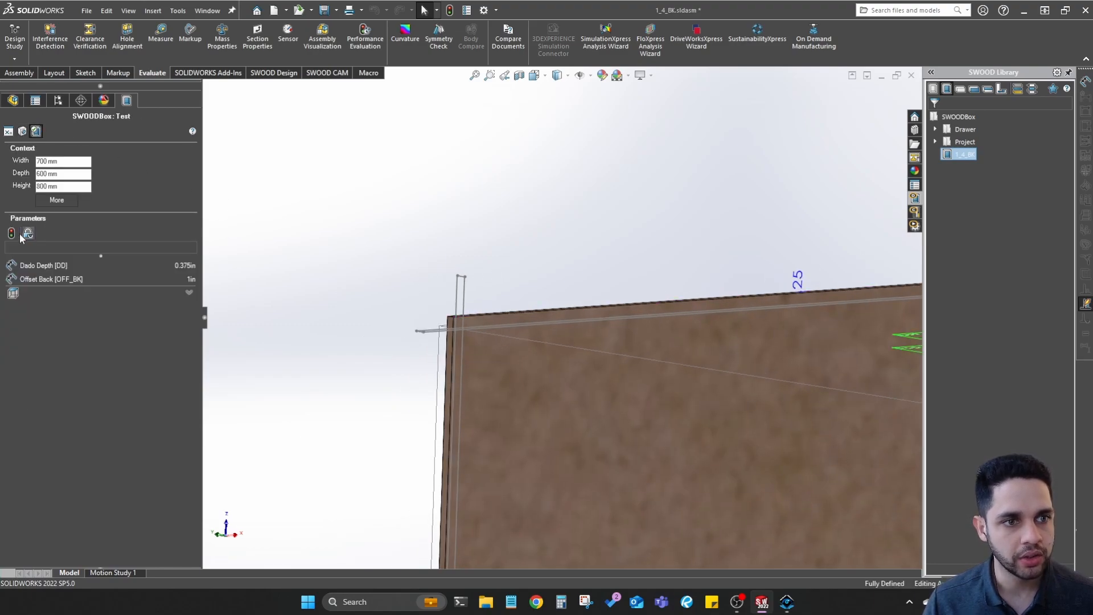
{"action": "scroll", "coordinate": [459, 317], "scroll_direction": "down", "scroll_amount": 3}
{"action": "middle_click_drag", "start_coordinate": [478, 319], "coordinate": [399, 366]}
{"action": "scroll", "coordinate": [399, 367], "scroll_direction": "down", "scroll_amount": 3}
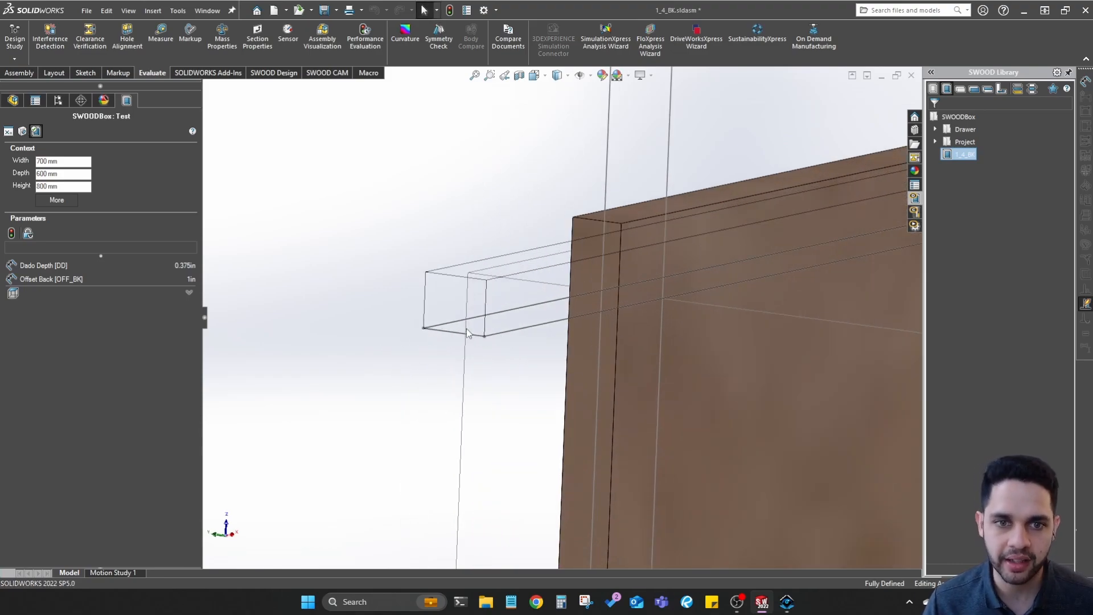
{"action": "middle_click_drag", "start_coordinate": [449, 336], "coordinate": [509, 310]}
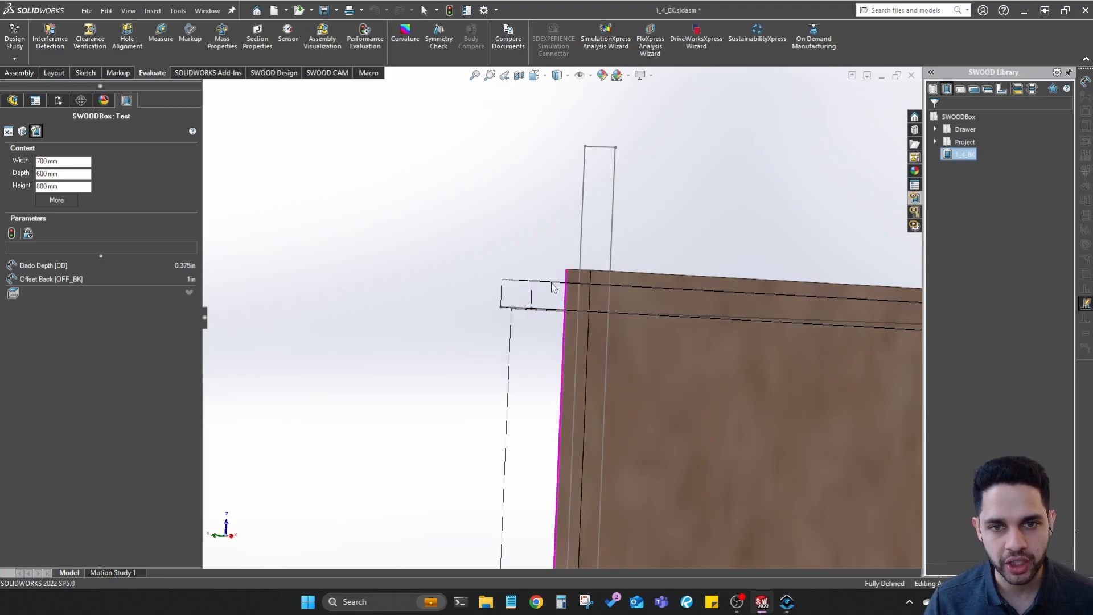
{"action": "mouse_move", "coordinate": [544, 288]}
{"action": "middle_mouse_down"}
{"action": "mouse_move", "coordinate": [541, 300]}
{"action": "mouse_move", "coordinate": [593, 295]}
{"action": "middle_mouse_up"}
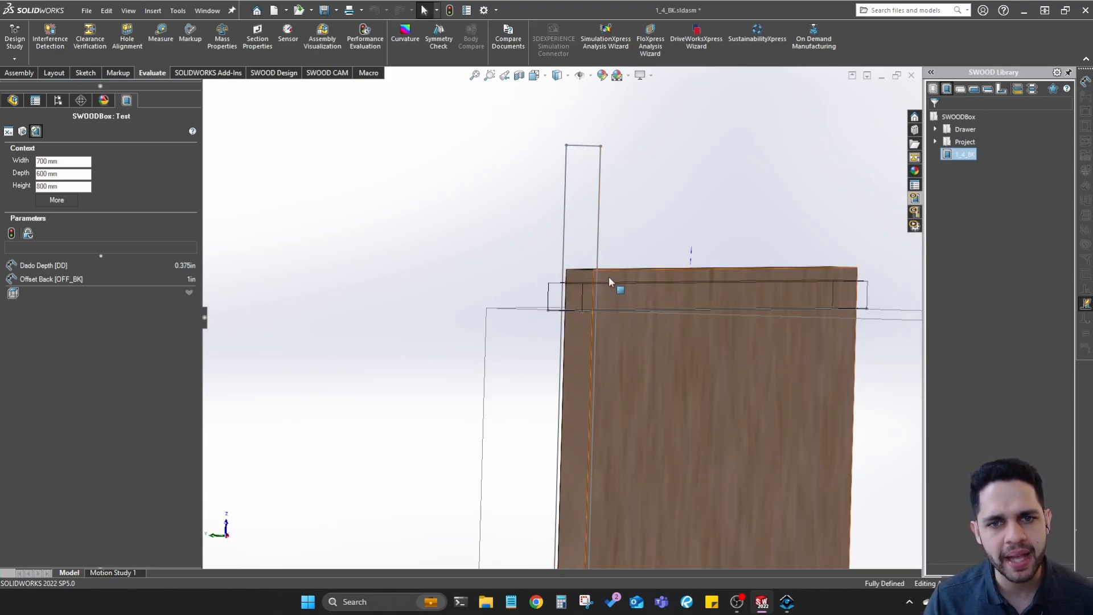
Set the depth of the Dado TOP machining to 0.375 in and return to the SWOODBox test
{"action": "left_click", "coordinate": [23, 131]}
{"action": "left_click_drag", "start_coordinate": [92, 408], "coordinate": [38, 408]}
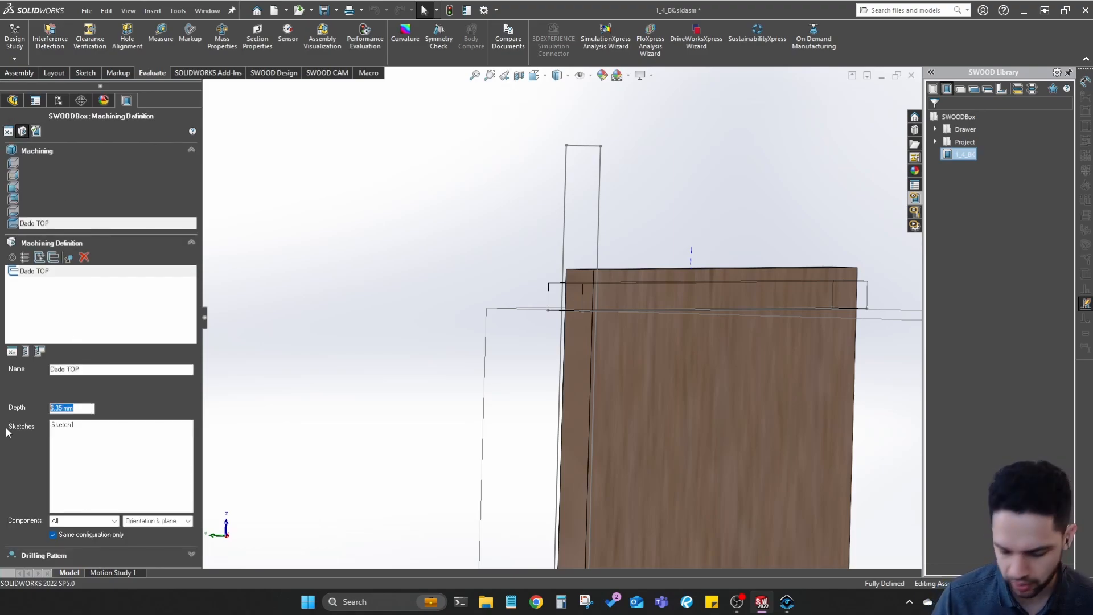
{"action": "type", "text": "375"}
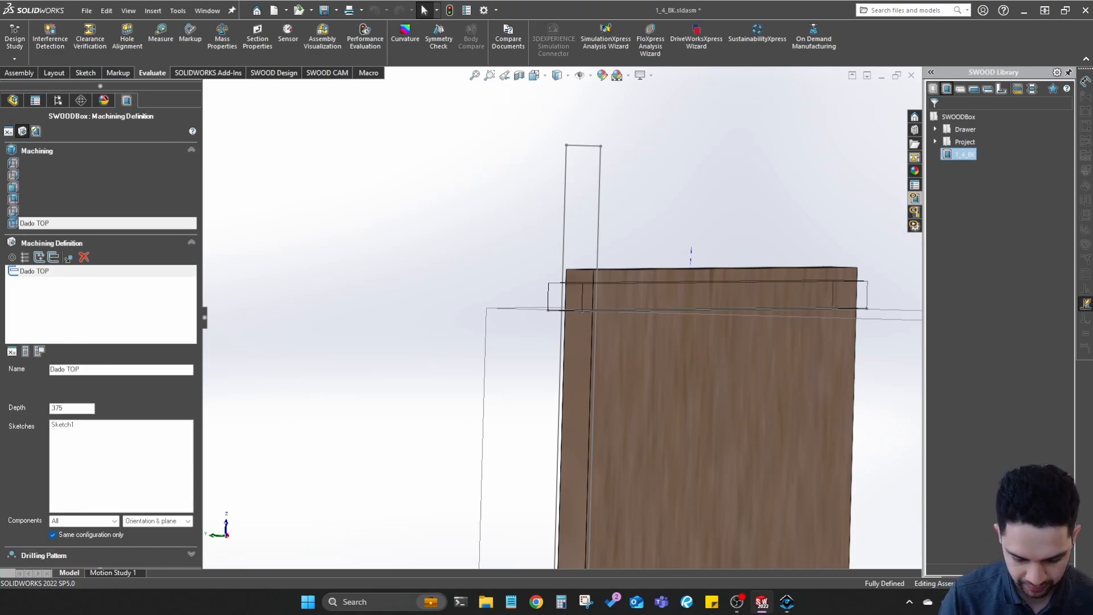
{"action": "type", "text": "in"}
{"action": "key", "text": "Return"}
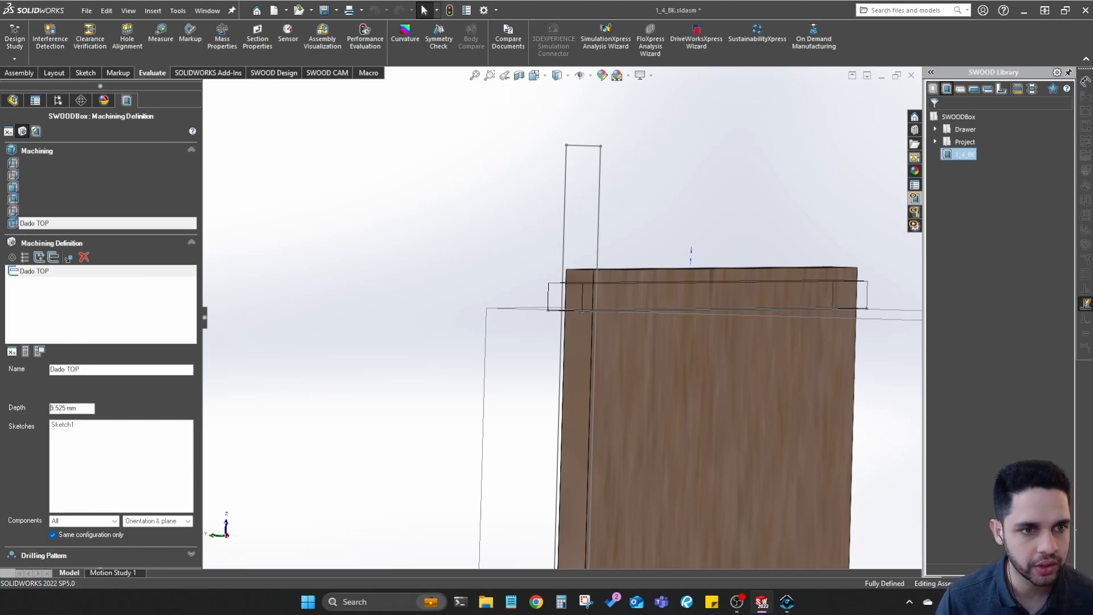
{"action": "left_click", "coordinate": [37, 131]}
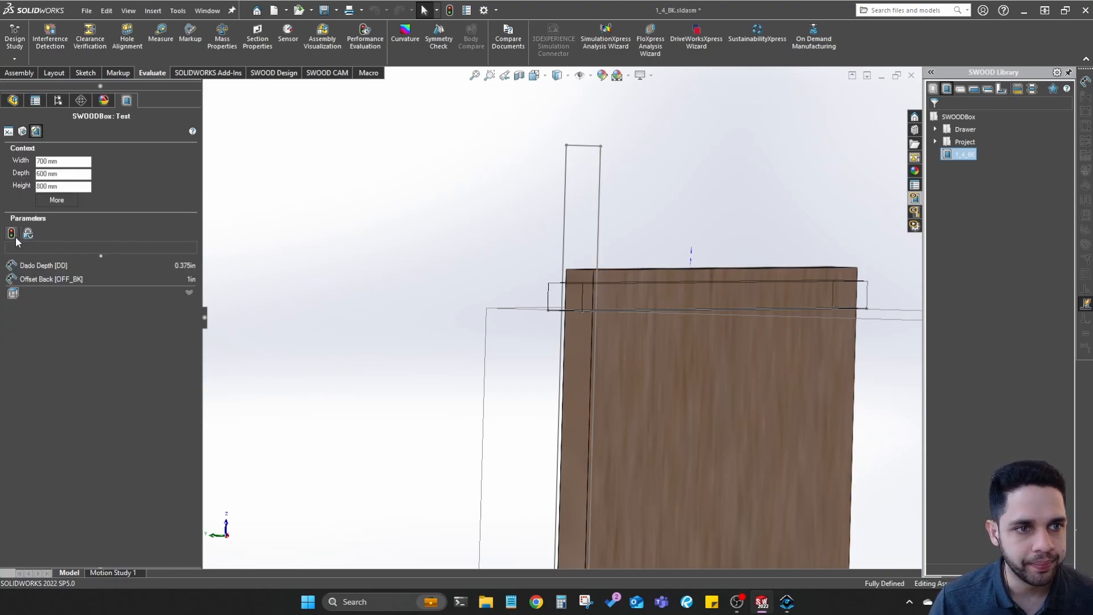
Clear the Dado TOP assignment from the last face in the machining list and assign it again
{"action": "left_click", "coordinate": [22, 131]}
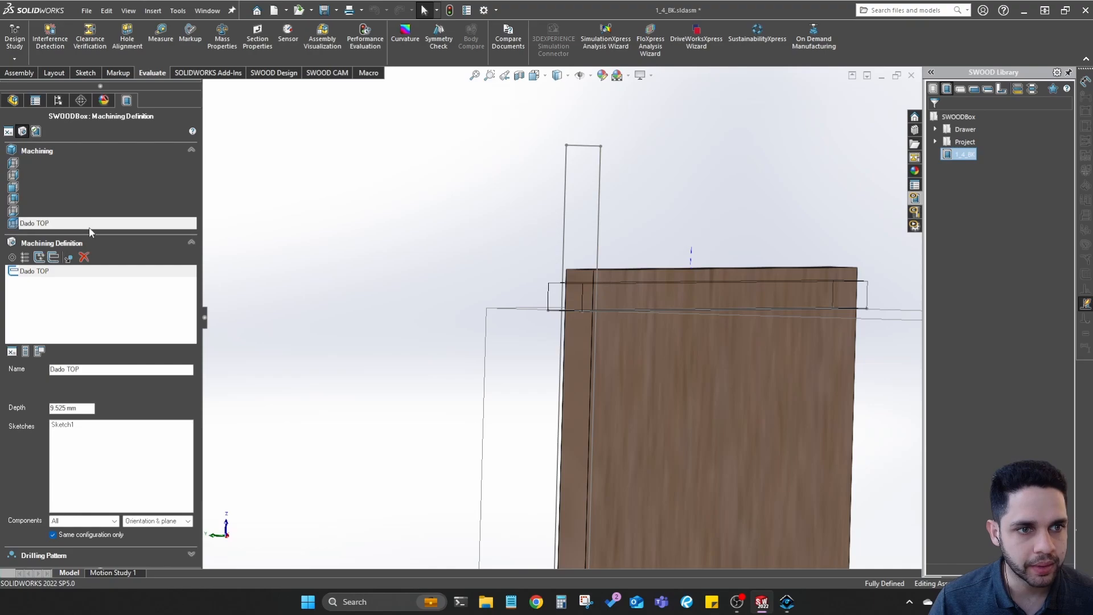
{"action": "left_click", "coordinate": [97, 223]}
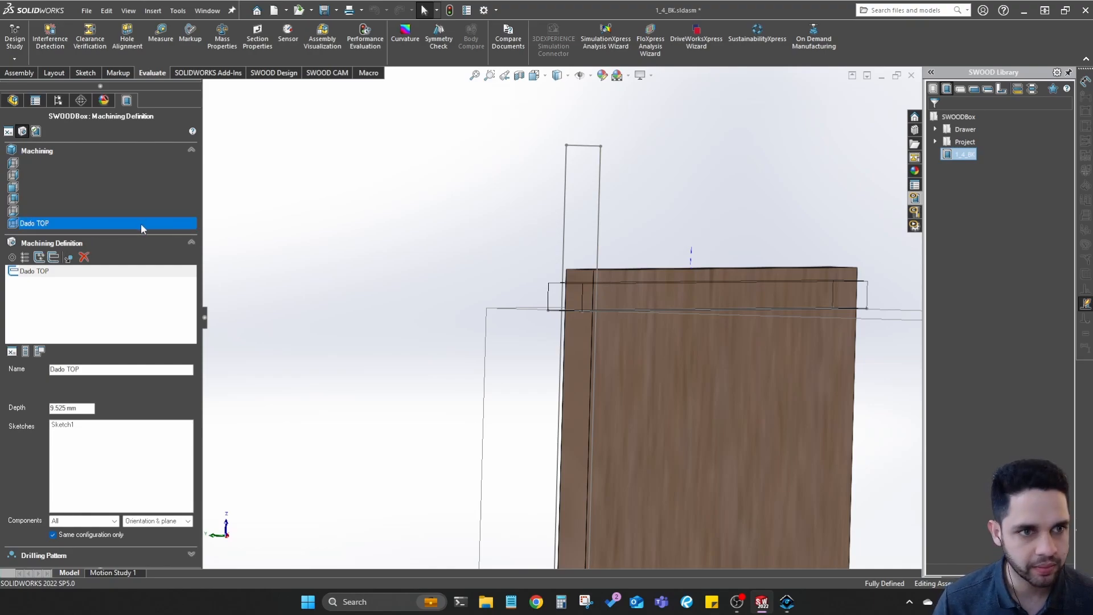
{"action": "left_click", "coordinate": [169, 200]}
{"action": "left_click", "coordinate": [190, 223]}
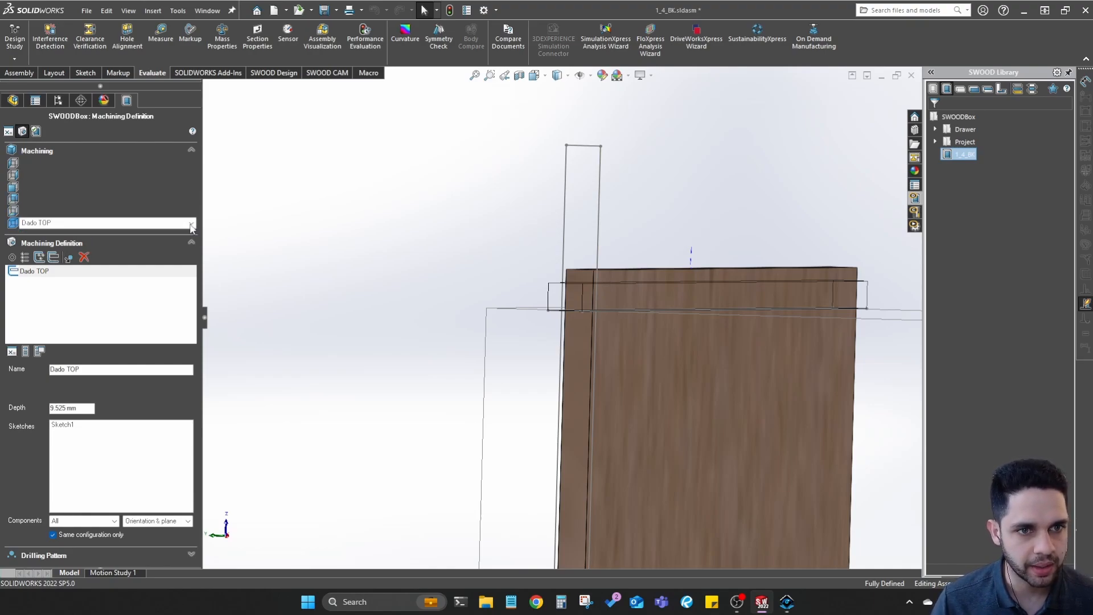
{"action": "left_click", "coordinate": [190, 225]}
{"action": "left_click", "coordinate": [138, 235]}
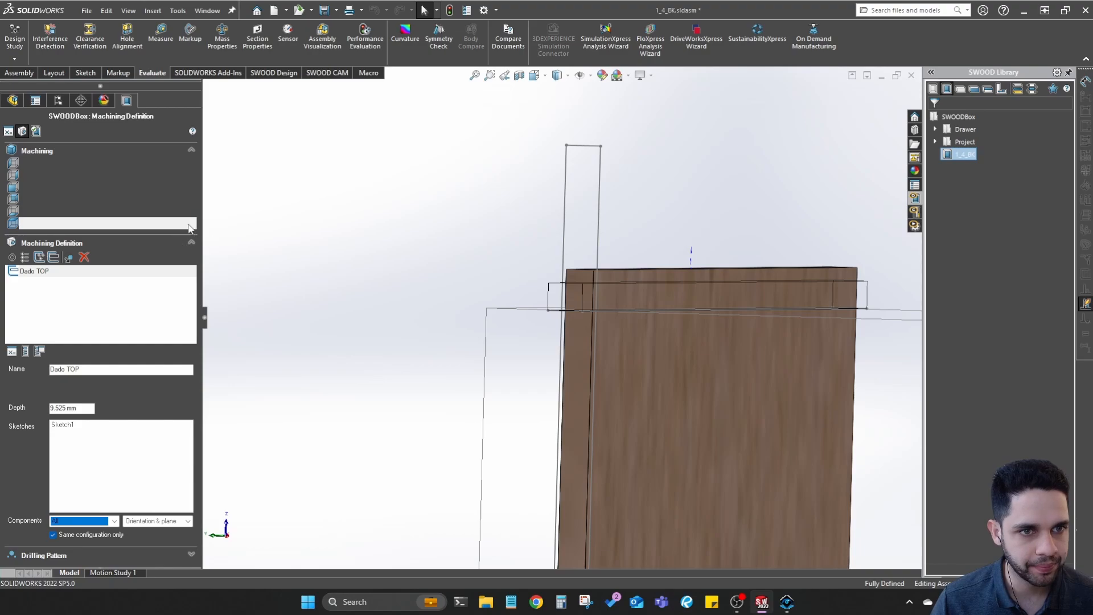
{"action": "left_click", "coordinate": [189, 225]}
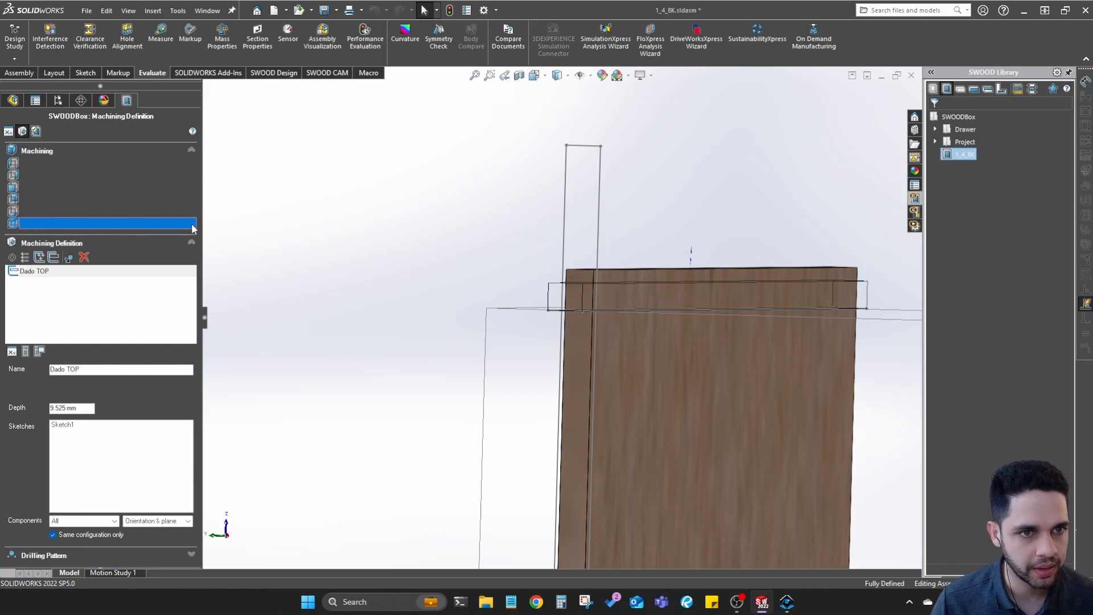
{"action": "left_click", "coordinate": [240, 251]}
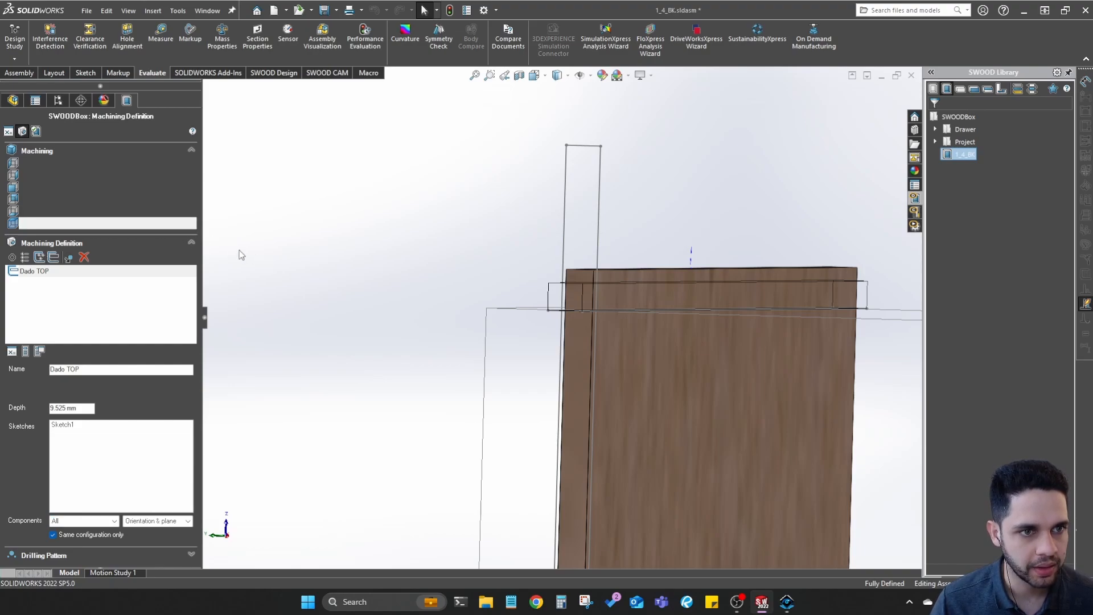
{"action": "left_click", "coordinate": [164, 225]}
{"action": "left_click", "coordinate": [136, 223]}
{"action": "left_click", "coordinate": [105, 249]}
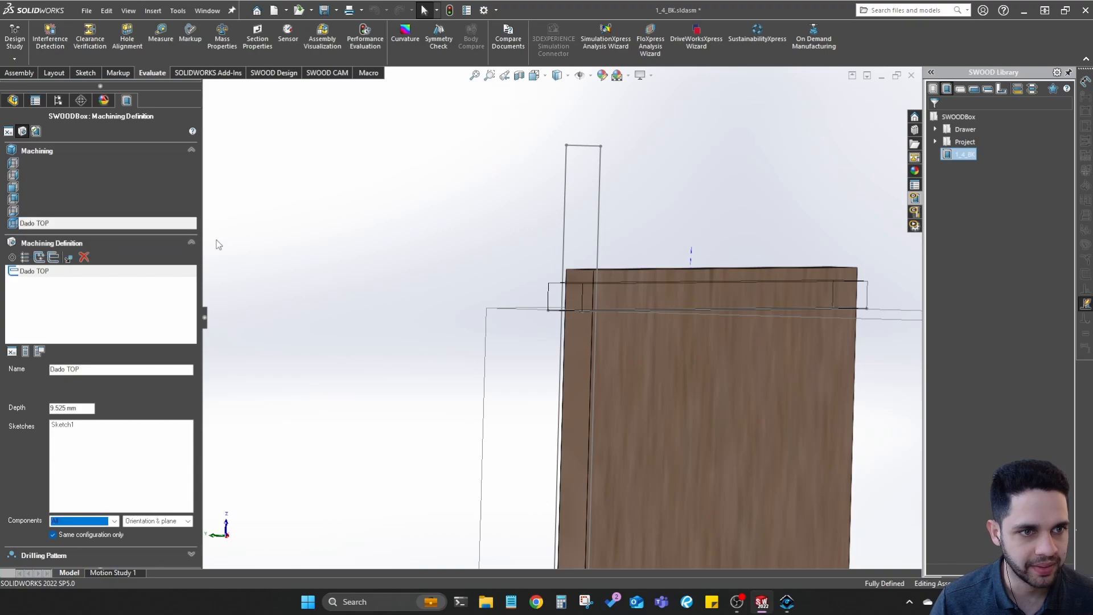
Test the SWOODBox again and examine the Dado TOP cut volume against the panel's thickness and the overall box
{"action": "left_click", "coordinate": [36, 131]}
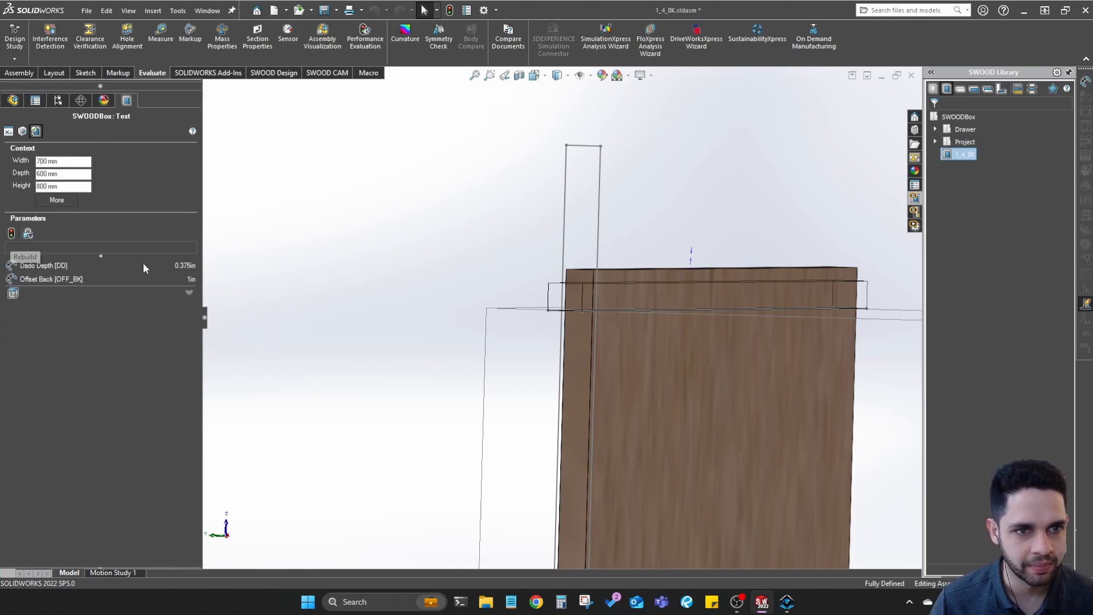
{"action": "scroll", "coordinate": [743, 288], "scroll_direction": "down", "scroll_amount": 3}
{"action": "mouse_move", "coordinate": [743, 287]}
{"action": "middle_mouse_down"}
{"action": "mouse_move", "coordinate": [713, 255]}
{"action": "mouse_move", "coordinate": [729, 273]}
{"action": "middle_mouse_up"}
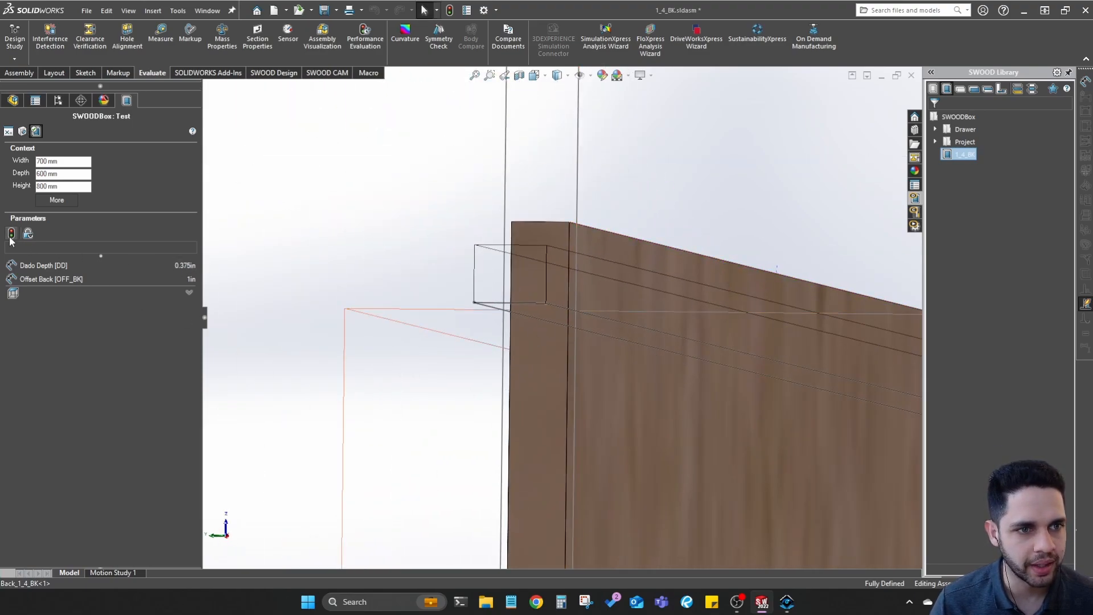
{"action": "scroll", "coordinate": [580, 409], "scroll_direction": "up", "scroll_amount": 6}
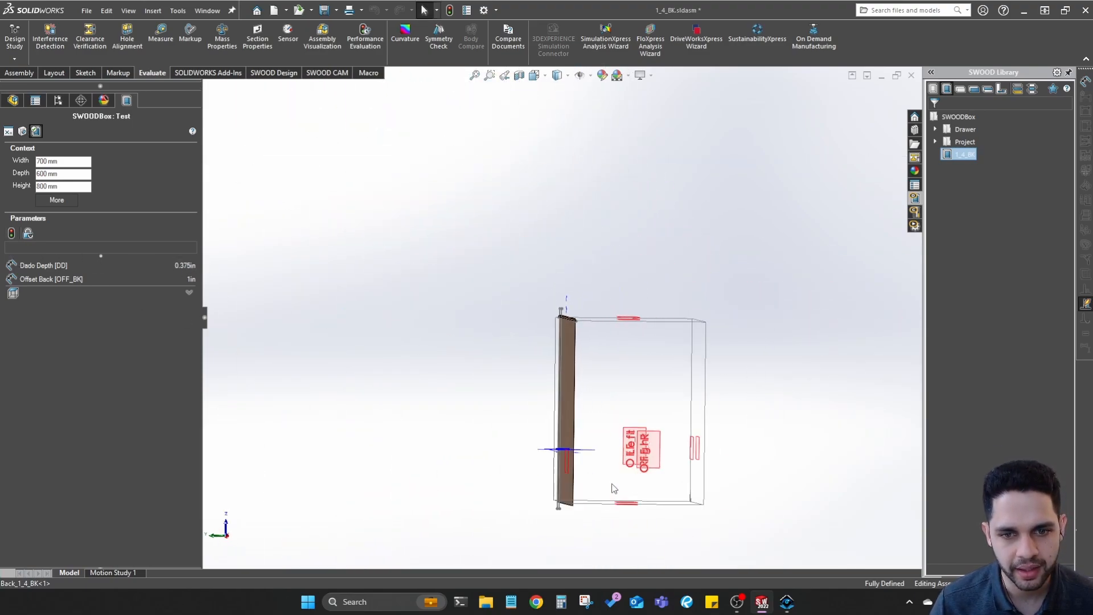
{"action": "scroll", "coordinate": [581, 458], "scroll_direction": "down", "scroll_amount": 5}
{"action": "scroll", "coordinate": [502, 314], "scroll_direction": "up", "scroll_amount": 2}
{"action": "middle_click_drag", "start_coordinate": [501, 310], "coordinate": [437, 304]}
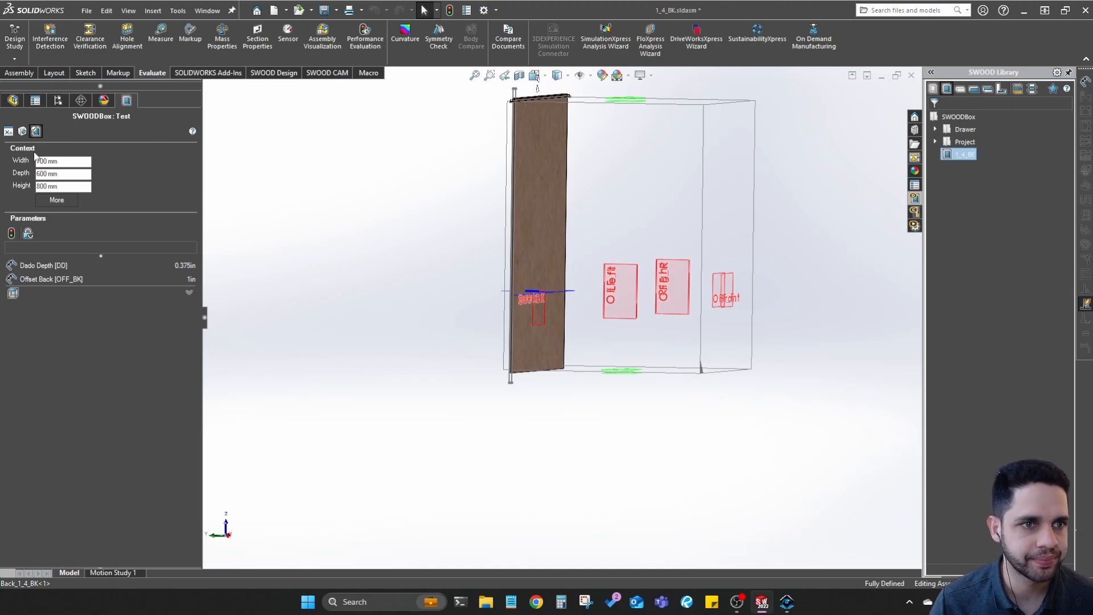
Review the Dado TOP machining's depth and its Sketch1 profile along the panel's top edge
{"action": "left_click", "coordinate": [23, 131]}
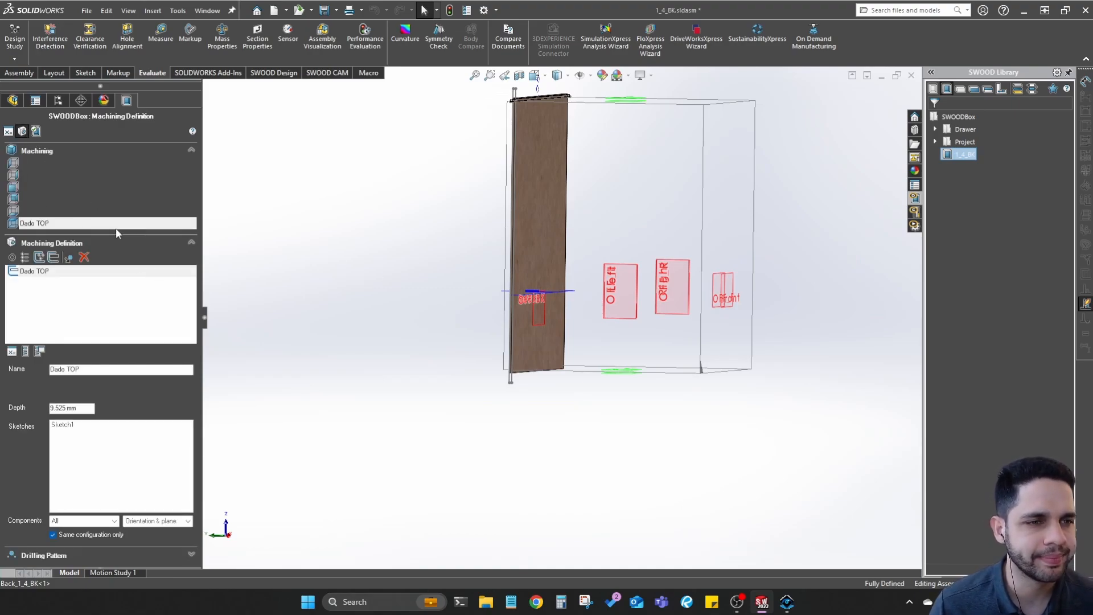
{"action": "left_click", "coordinate": [56, 274]}
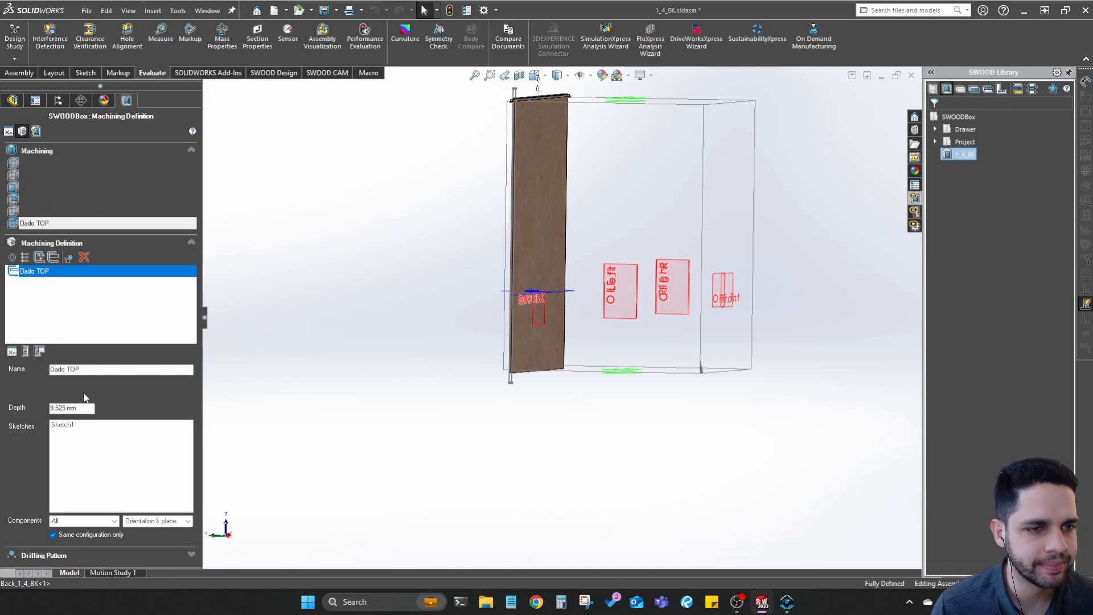
{"action": "left_click", "coordinate": [80, 411]}
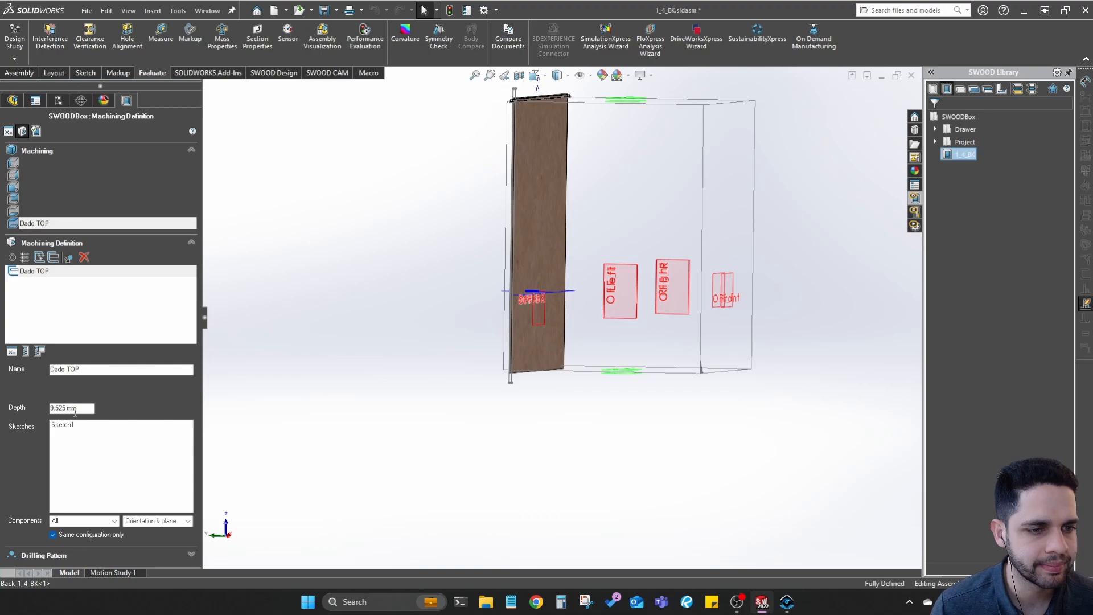
{"action": "scroll", "coordinate": [572, 121], "scroll_direction": "down", "scroll_amount": 10}
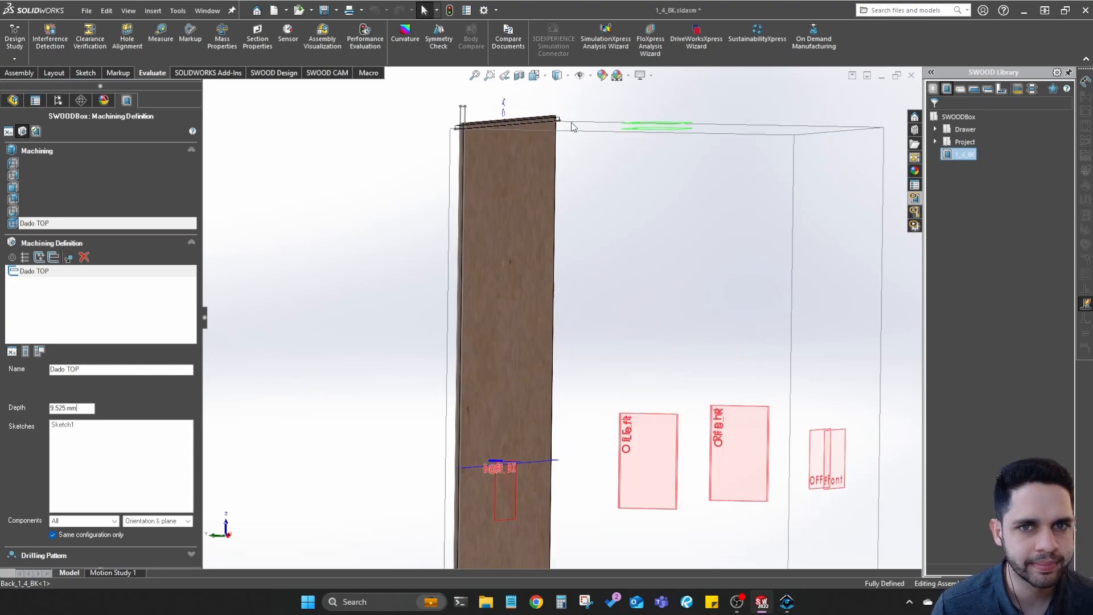
{"action": "scroll", "coordinate": [484, 203], "scroll_direction": "up", "scroll_amount": 5}
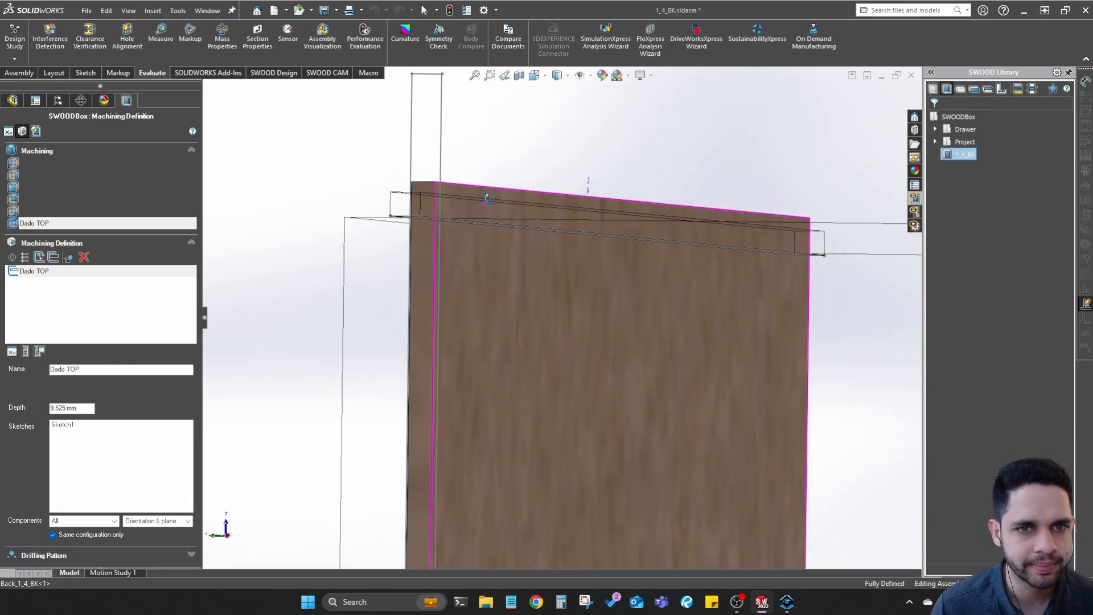
{"action": "left_click", "coordinate": [100, 428]}
{"action": "middle_click_drag", "start_coordinate": [420, 274], "coordinate": [421, 318]}
{"action": "scroll", "coordinate": [420, 317], "scroll_direction": "up", "scroll_amount": 2}
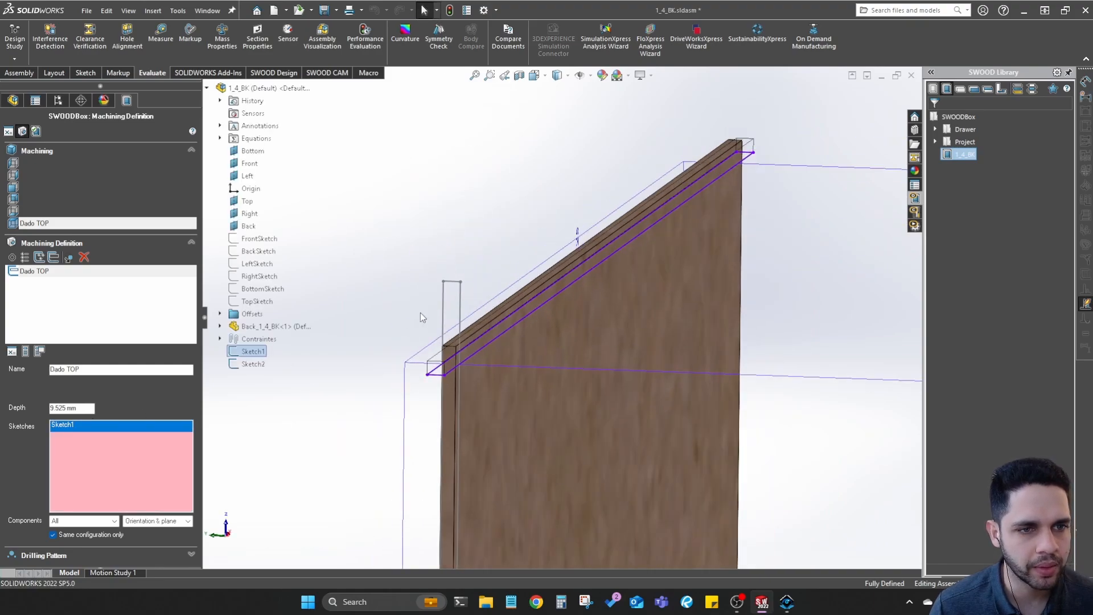
Assign Symmetry to the box face directly above the Dado TOP entry in the machining list
{"action": "left_click", "coordinate": [22, 211]}
{"action": "left_click", "coordinate": [52, 212]}
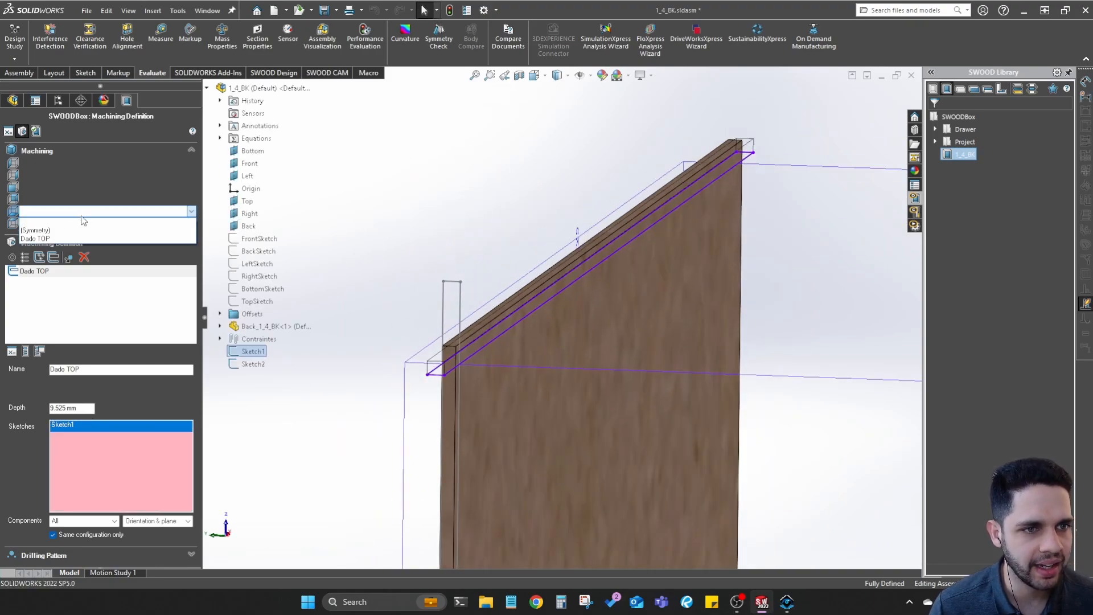
{"action": "left_click", "coordinate": [86, 230]}
Rebuild the SWOODBox test and examine the mirrored dado cut volume at the panel's bottom edge
{"action": "scroll", "coordinate": [528, 388], "scroll_direction": "up", "scroll_amount": 10}
{"action": "scroll", "coordinate": [576, 494], "scroll_direction": "down", "scroll_amount": 8}
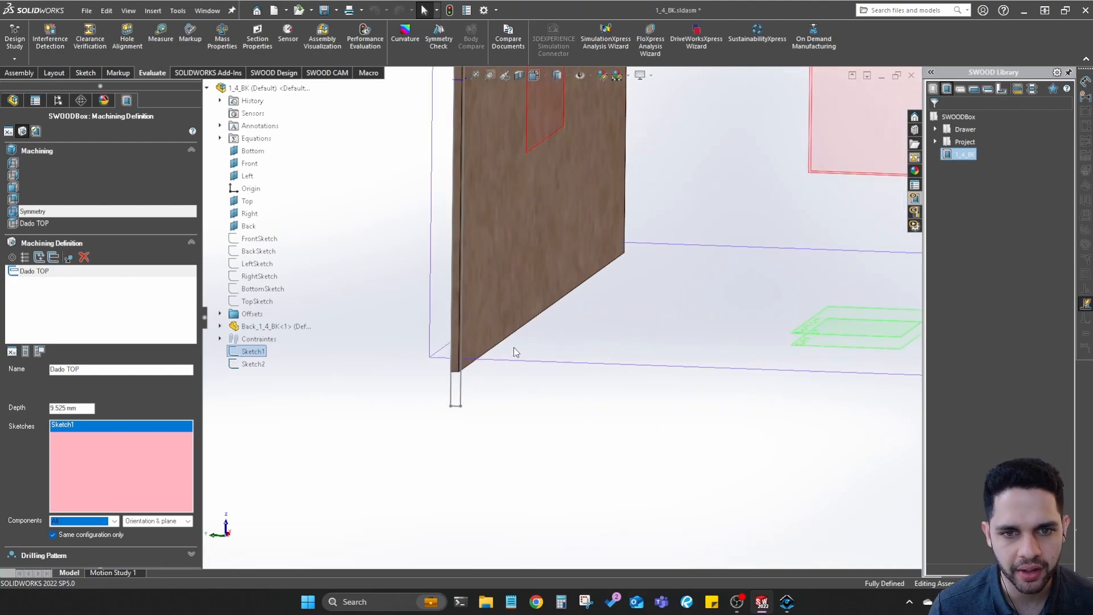
{"action": "middle_click_drag", "start_coordinate": [518, 377], "coordinate": [532, 364]}
{"action": "left_click", "coordinate": [35, 131]}
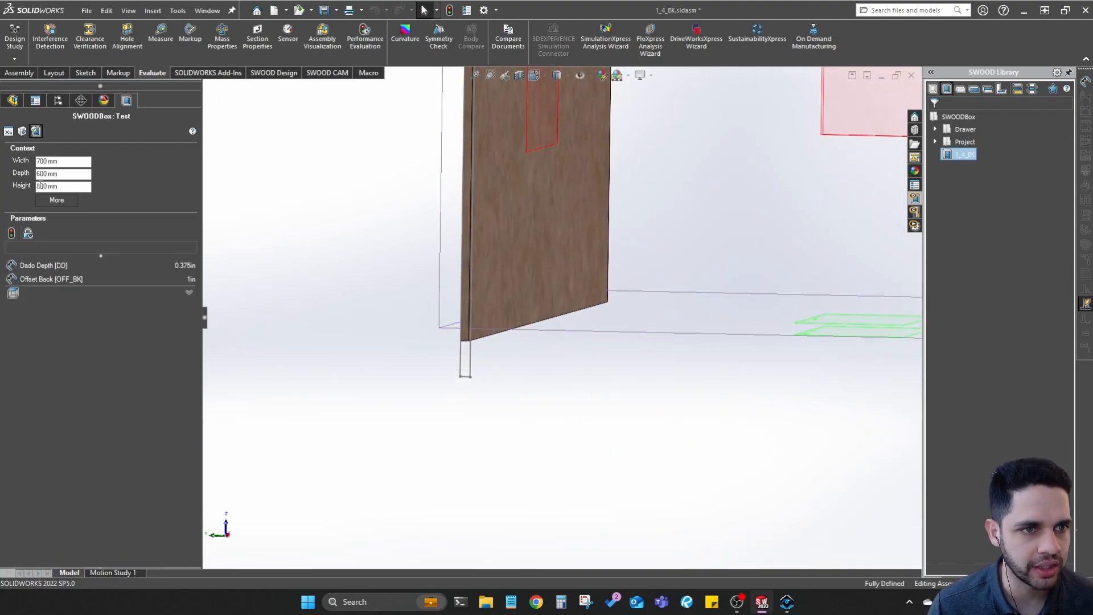
{"action": "left_click", "coordinate": [11, 233]}
{"action": "scroll", "coordinate": [626, 384], "scroll_direction": "down", "scroll_amount": 5}
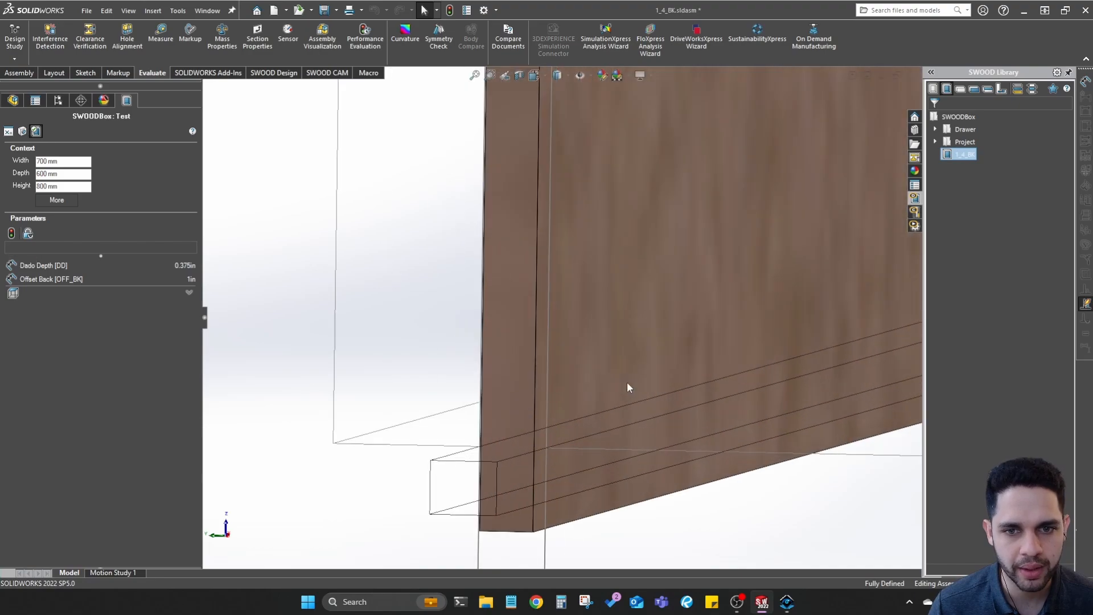
{"action": "mouse_move", "coordinate": [613, 413]}
{"action": "middle_mouse_down"}
{"action": "mouse_move", "coordinate": [626, 411]}
{"action": "mouse_move", "coordinate": [615, 408]}
{"action": "middle_mouse_up"}
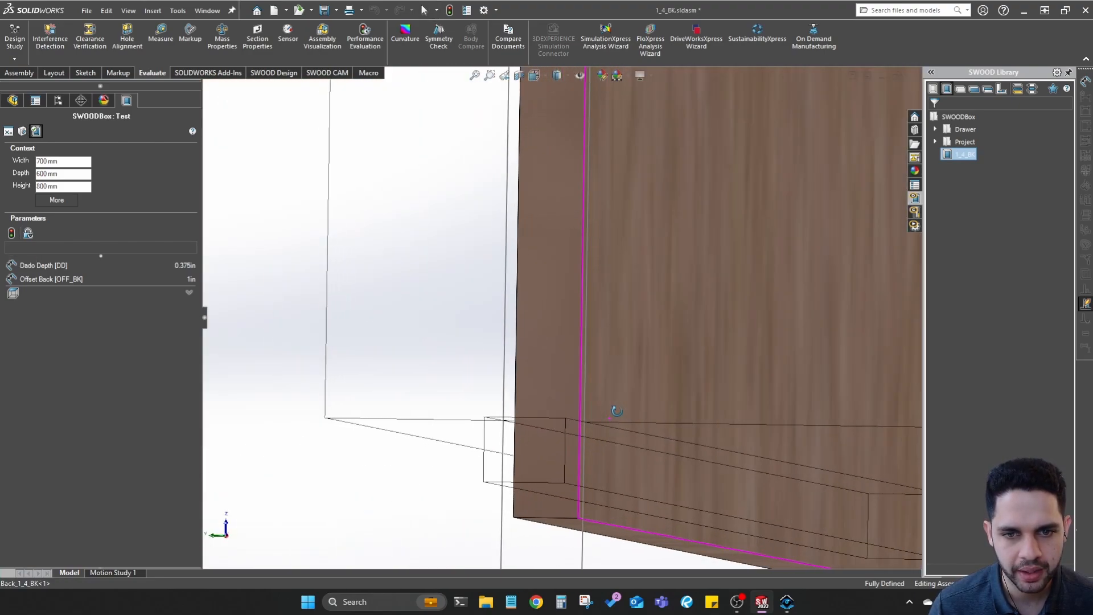
{"action": "scroll", "coordinate": [617, 414], "scroll_direction": "up", "scroll_amount": 4}
{"action": "scroll", "coordinate": [627, 407], "scroll_direction": "up", "scroll_amount": 11}
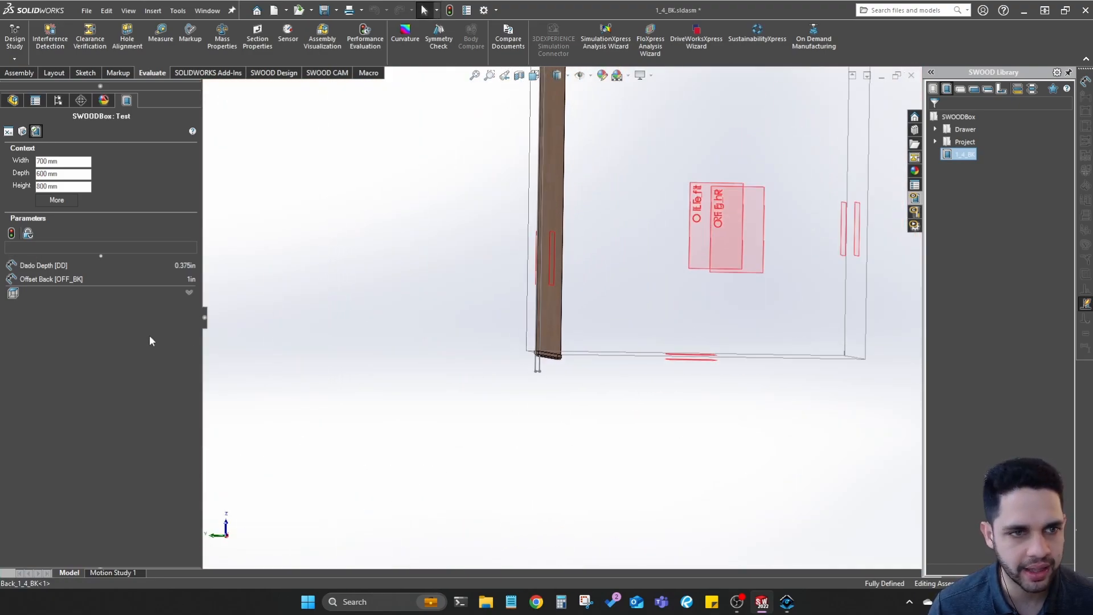
Set the test's Dado Depth parameter to 0.25 in and inspect the panel's bottom edge against the cut volume
{"action": "left_click", "coordinate": [180, 265]}
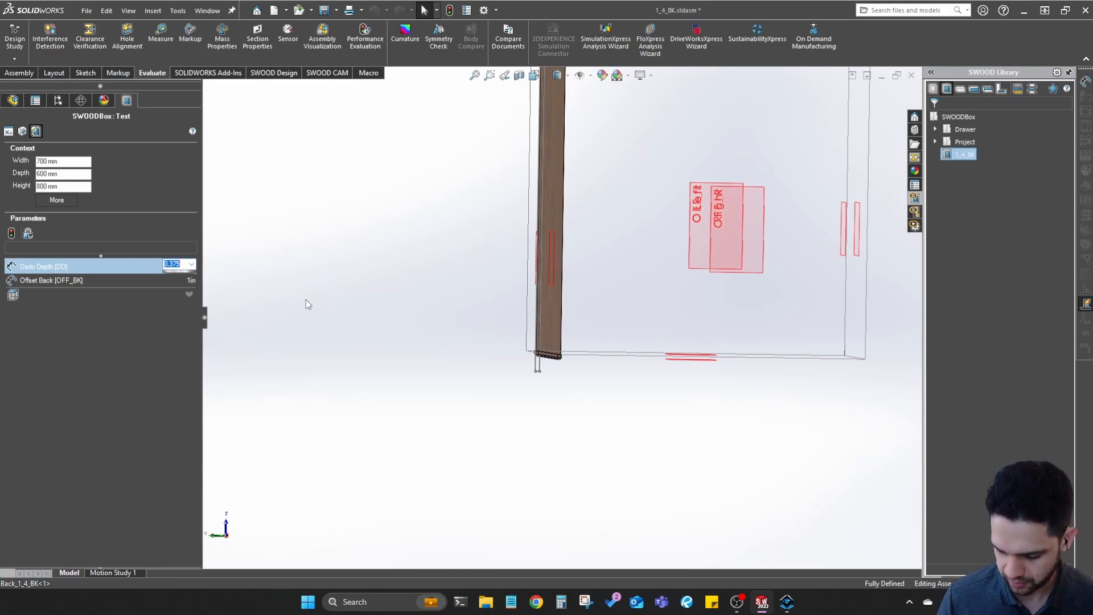
{"action": "type", "text": "25"}
{"action": "key", "text": "Return"}
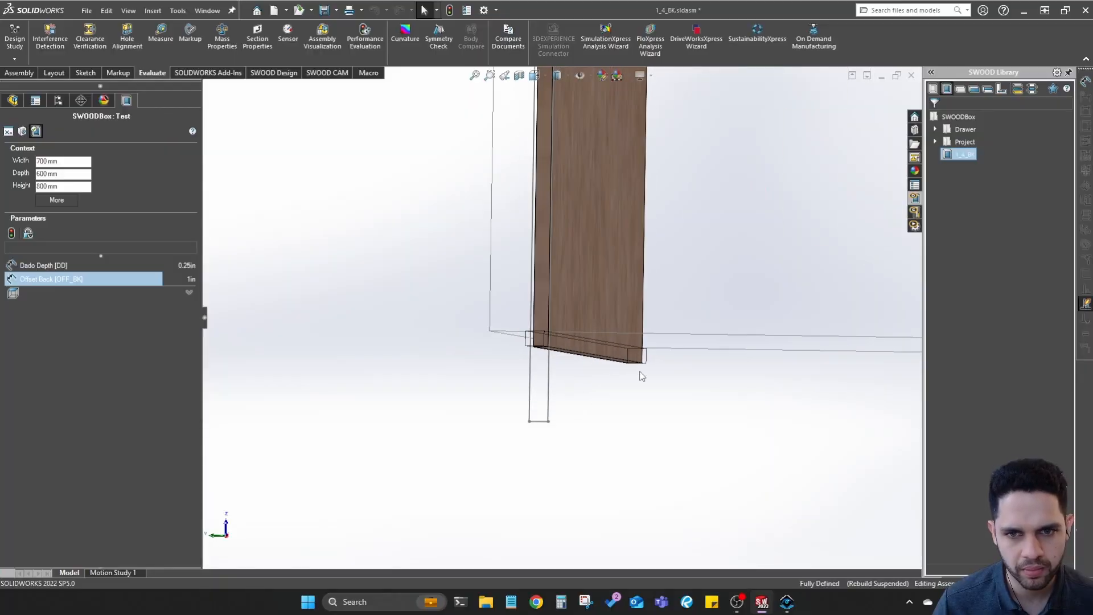
{"action": "scroll", "coordinate": [503, 360], "scroll_direction": "down", "scroll_amount": 5}
{"action": "middle_click_drag", "start_coordinate": [503, 360], "coordinate": [506, 363]}
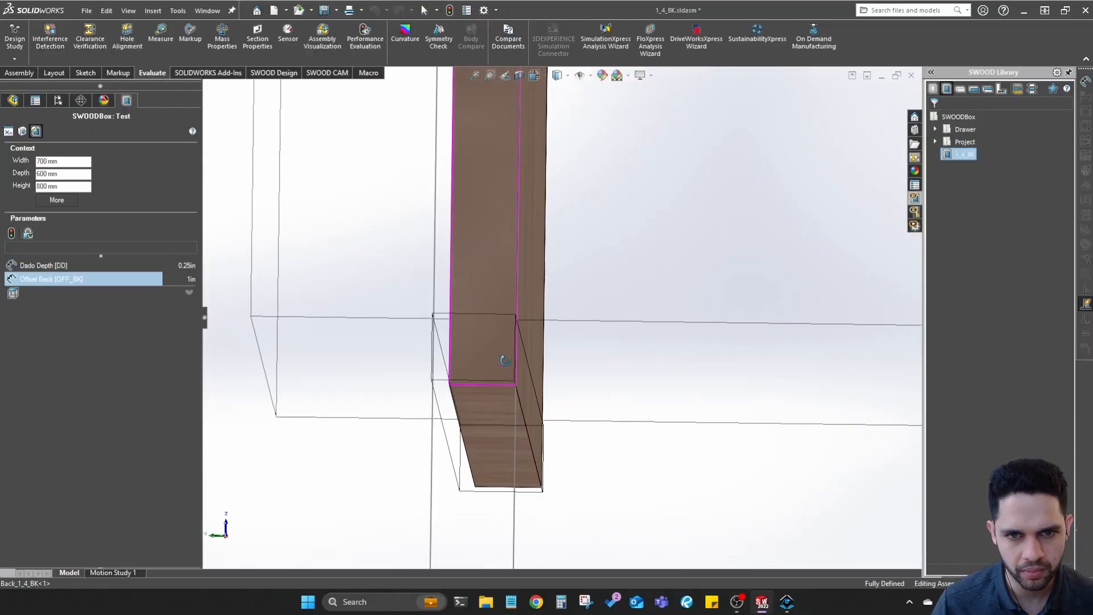
Return to the machining definition and clear the Dado TOP assignment from the last face in the list
{"action": "left_click", "coordinate": [10, 131]}
{"action": "left_click", "coordinate": [22, 131]}
{"action": "left_click", "coordinate": [78, 209]}
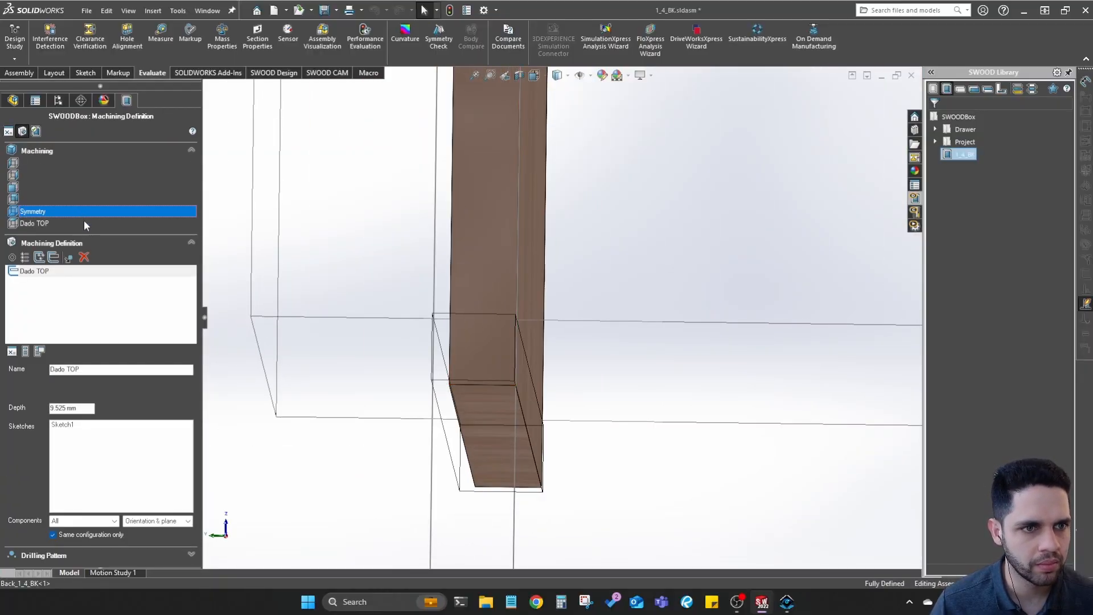
{"action": "left_click", "coordinate": [87, 223]}
{"action": "left_click", "coordinate": [87, 233]}
{"action": "left_click", "coordinate": [87, 222]}
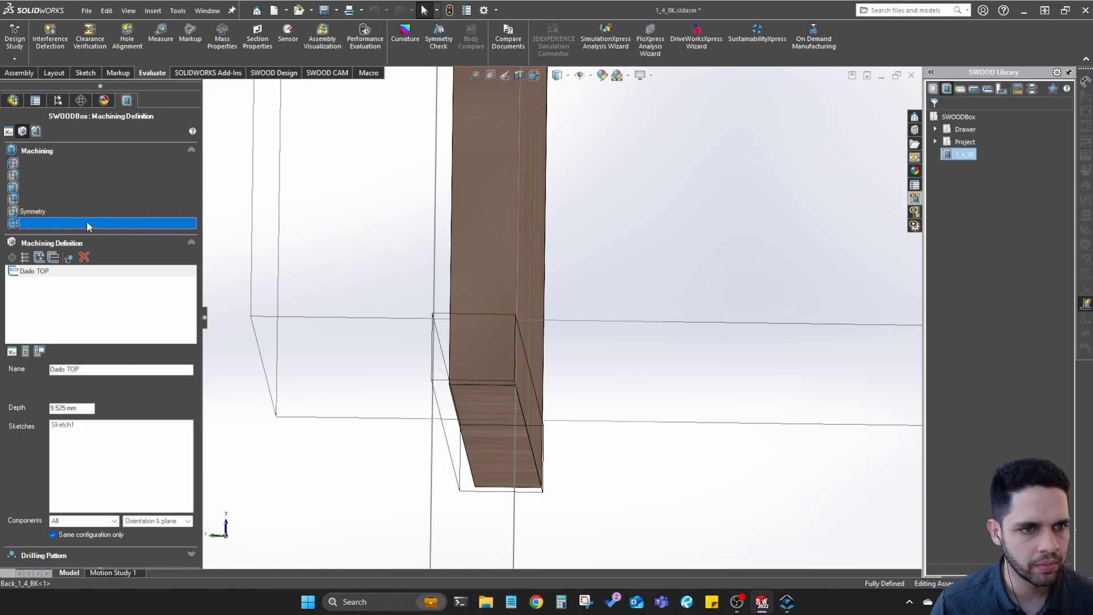
Rename the Dado TOP machining as Dado TOP1 and assign it to the last face for testing
{"action": "left_click", "coordinate": [57, 272]}
{"action": "left_click", "coordinate": [89, 368]}
{"action": "type", "text": "1"}
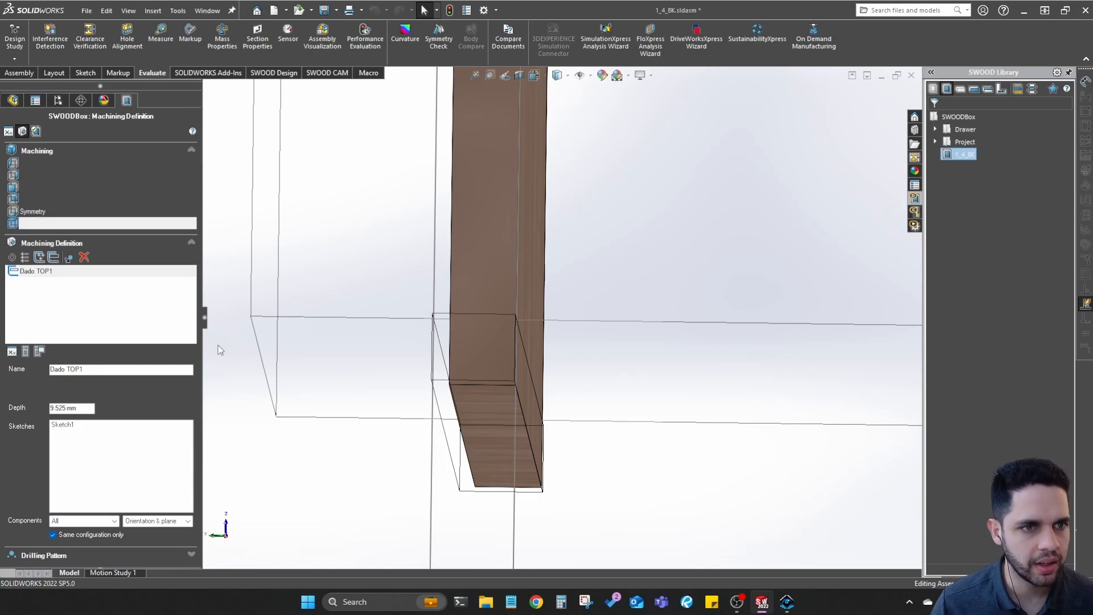
{"action": "left_click", "coordinate": [145, 212]}
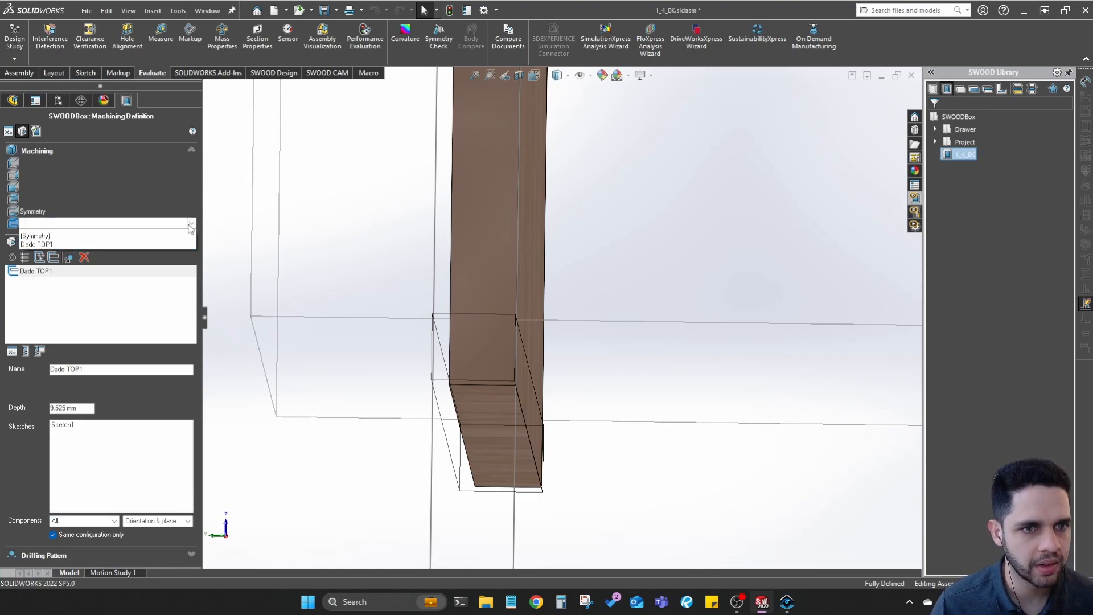
{"action": "left_click", "coordinate": [36, 131]}
{"action": "left_click", "coordinate": [11, 234]}
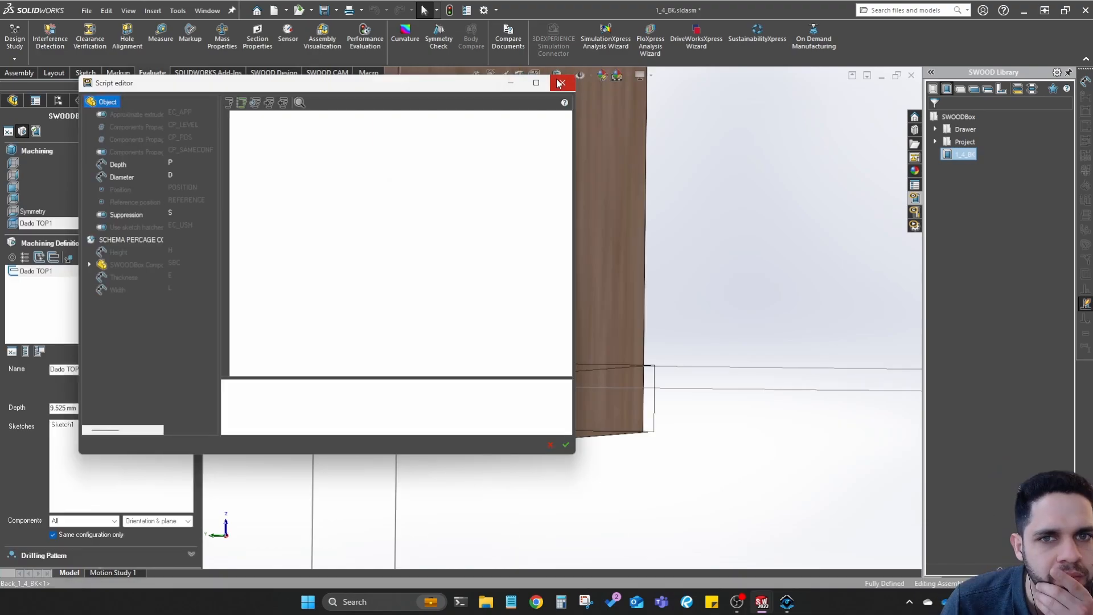
Set the depth of the Dado TOP1 machining to 0.5 in and return to the SWOODBox test
{"action": "double_click", "coordinate": [75, 406]}
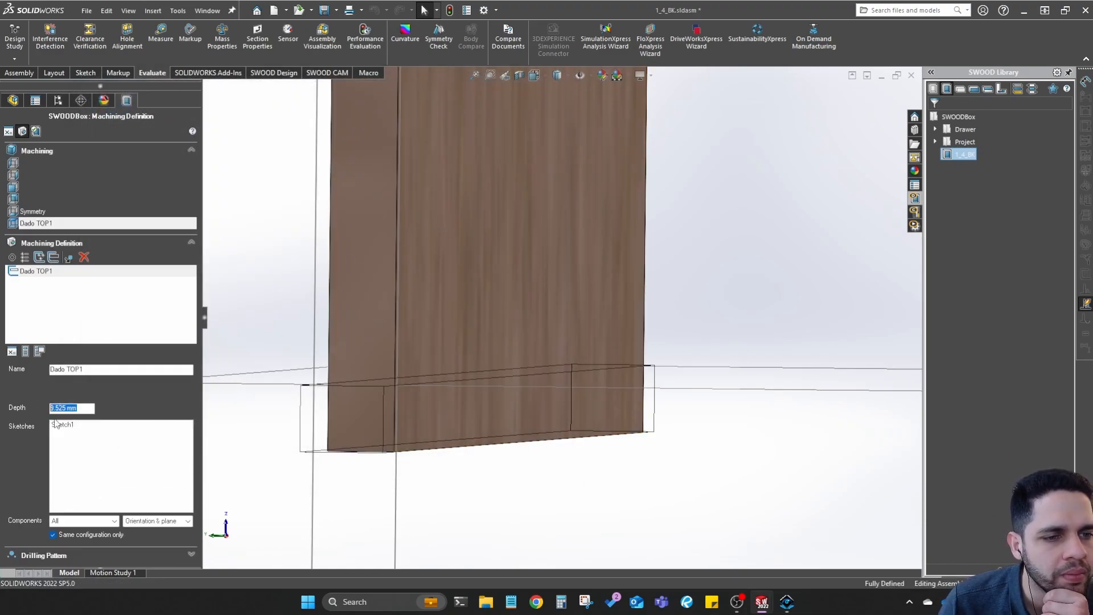
{"action": "key", "text": "BackSpace"}
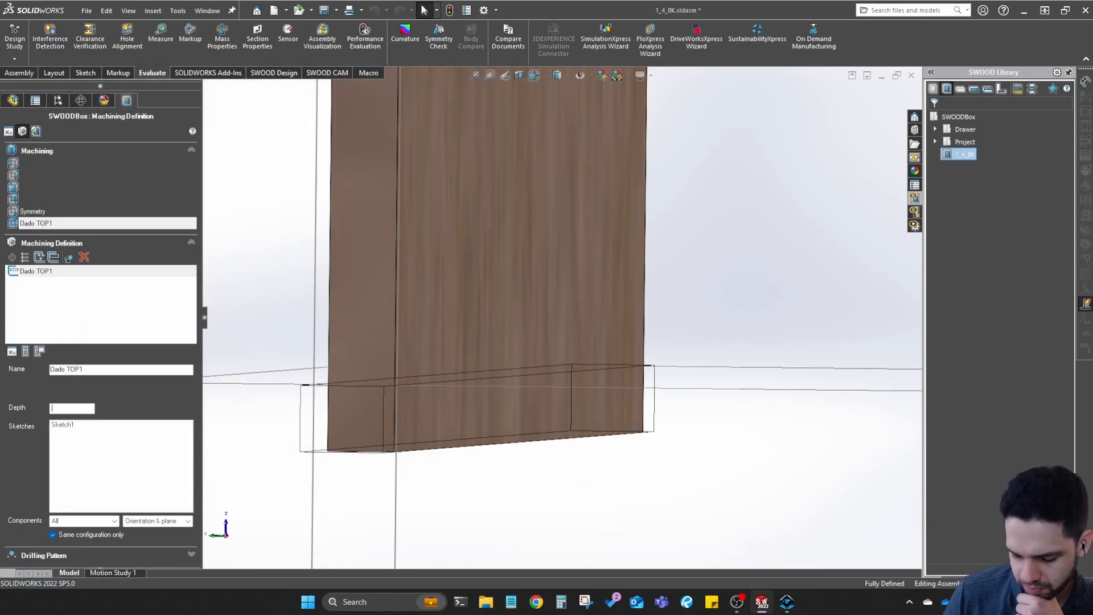
{"action": "type", "text": ".5in"}
{"action": "key", "text": "Return"}
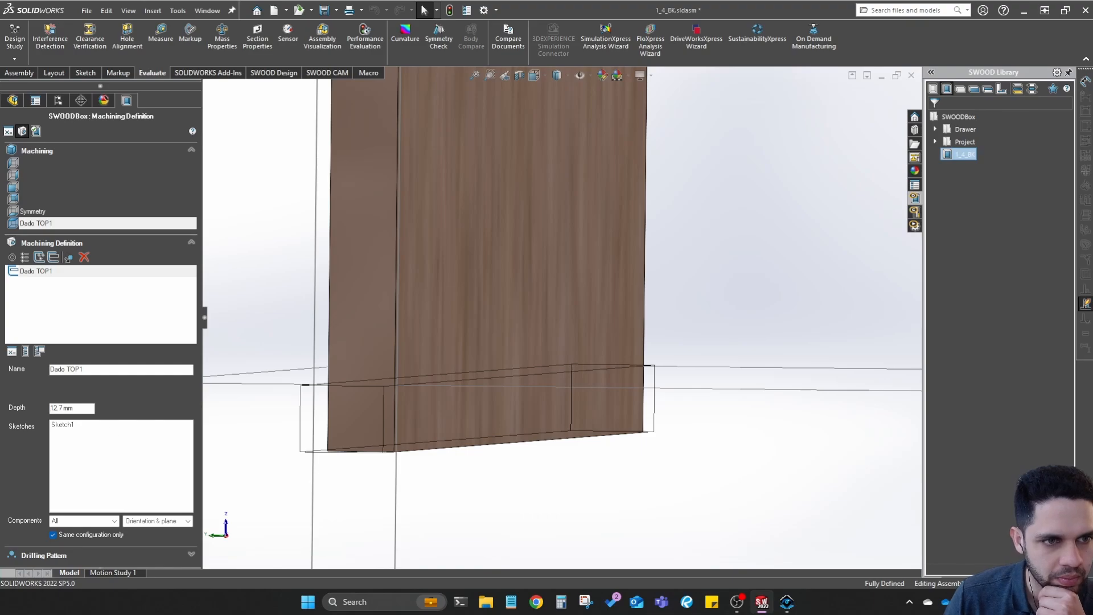
{"action": "left_click", "coordinate": [34, 132]}
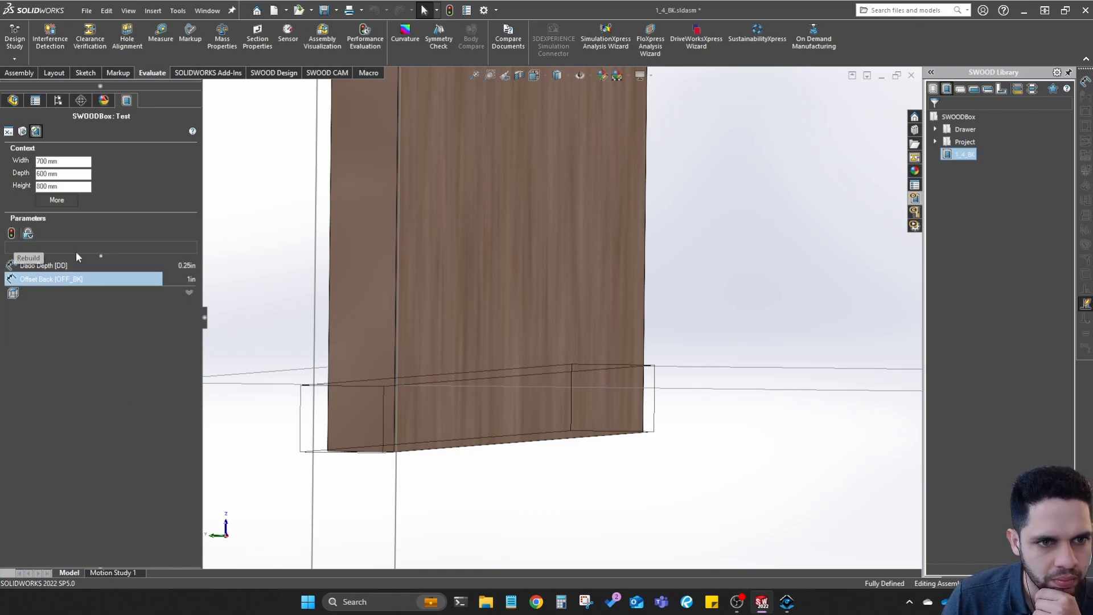
Set the machining's own Depth parameter in the SWOODBox test to 0.375 in and rebuild
{"action": "left_click", "coordinate": [190, 292]}
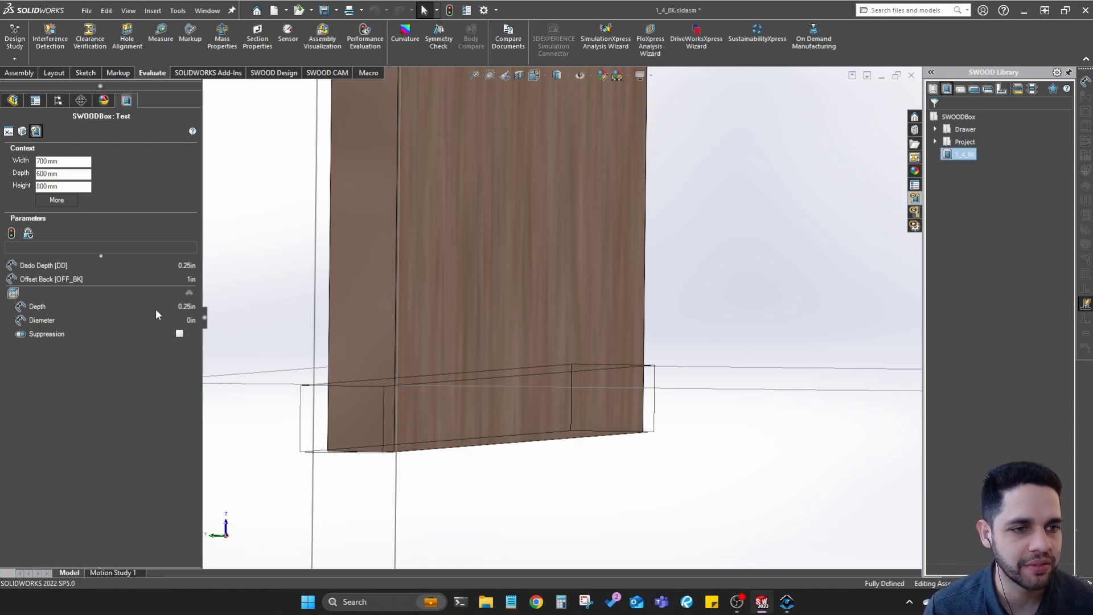
{"action": "left_click", "coordinate": [180, 307]}
{"action": "type", "text": "375"}
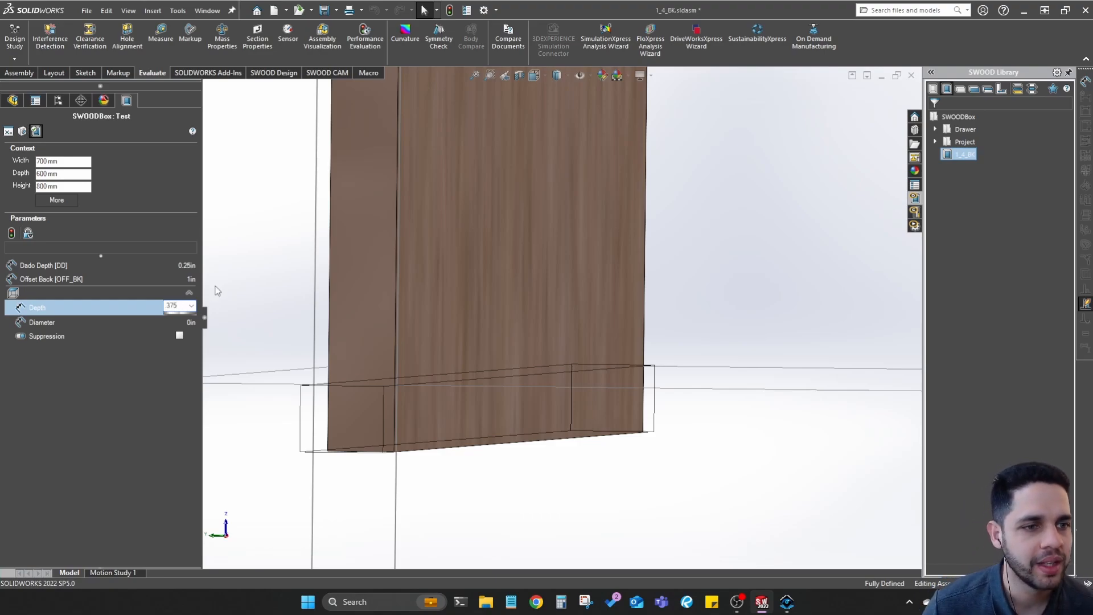
{"action": "left_click", "coordinate": [11, 233]}
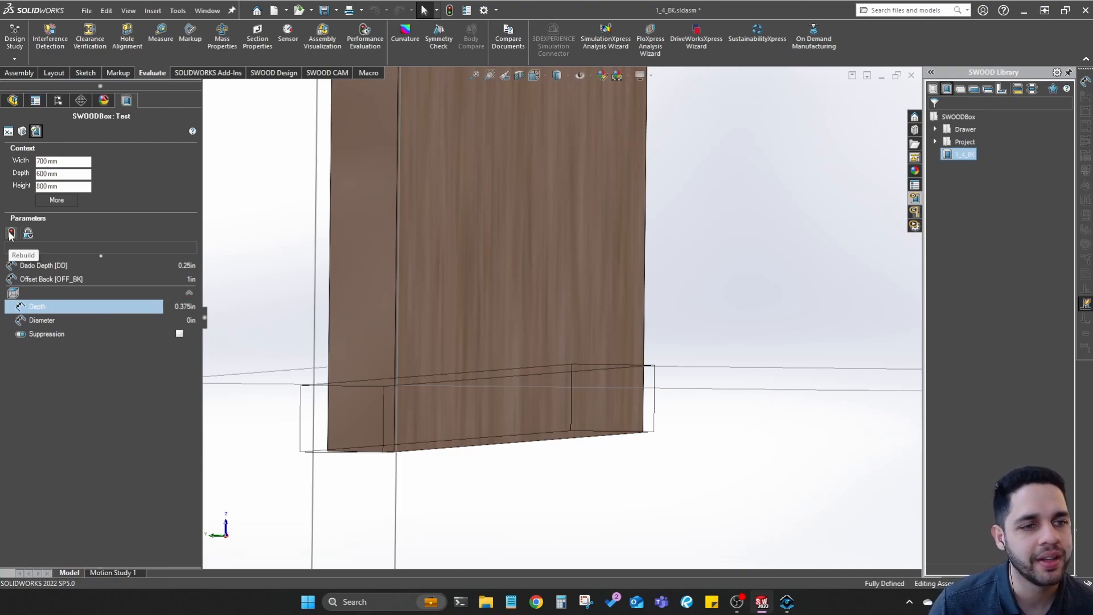
Set the Dado Depth parameter to 0.375 in and examine the dado volumes at the panel's bottom and top edges
{"action": "left_click", "coordinate": [183, 265]}
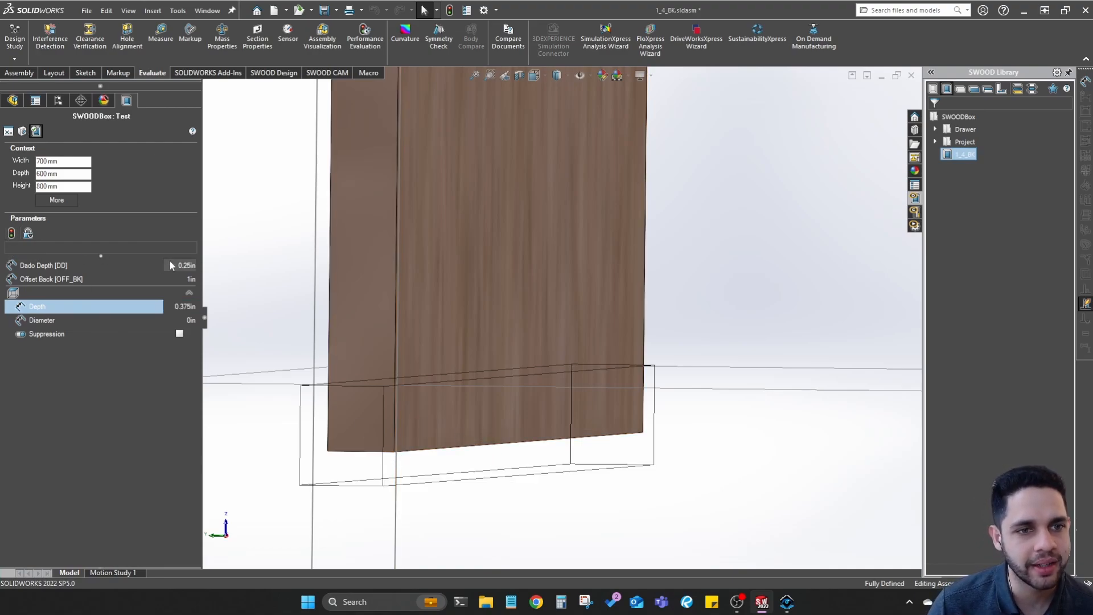
{"action": "type", "text": ".375"}
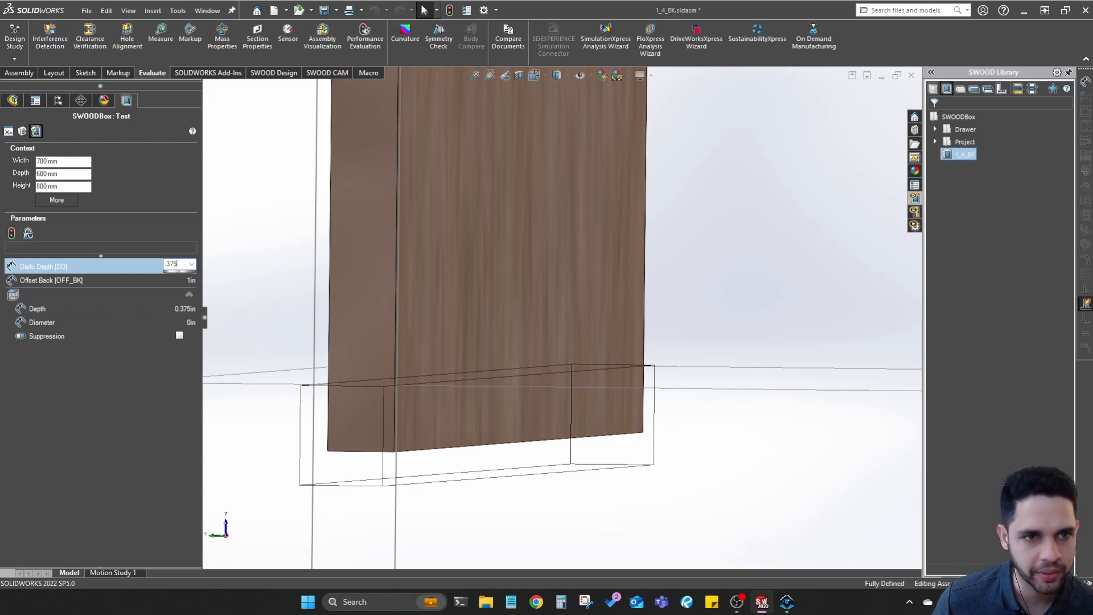
{"action": "left_click", "coordinate": [93, 279]}
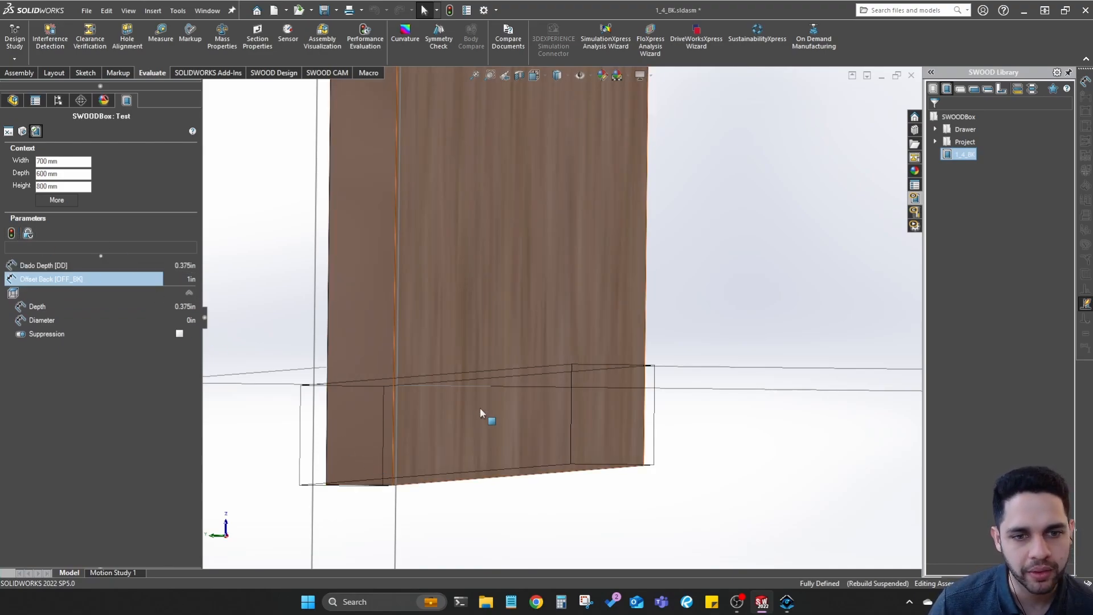
{"action": "scroll", "coordinate": [481, 412], "scroll_direction": "up", "scroll_amount": 4}
{"action": "middle_click_drag", "start_coordinate": [481, 412], "coordinate": [477, 384]}
{"action": "scroll", "coordinate": [582, 326], "scroll_direction": "up", "scroll_amount": 4}
{"action": "scroll", "coordinate": [582, 322], "scroll_direction": "up", "scroll_amount": 6}
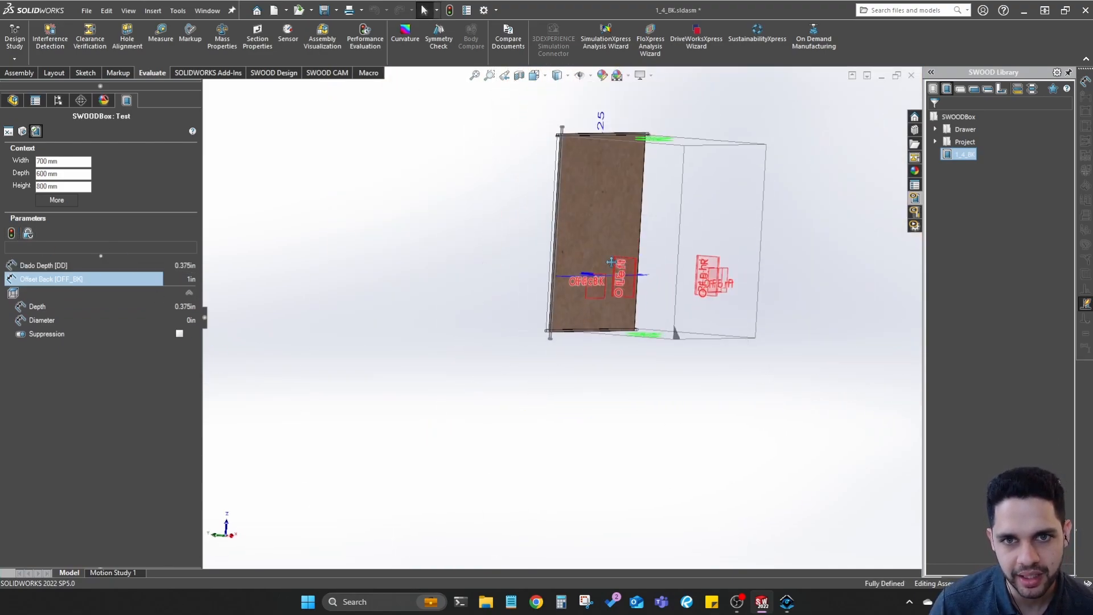
{"action": "scroll", "coordinate": [581, 216], "scroll_direction": "down", "scroll_amount": 10}
{"action": "mouse_move", "coordinate": [492, 260]}
{"action": "middle_mouse_down"}
{"action": "mouse_move", "coordinate": [456, 254]}
{"action": "mouse_move", "coordinate": [505, 278]}
{"action": "middle_mouse_up"}
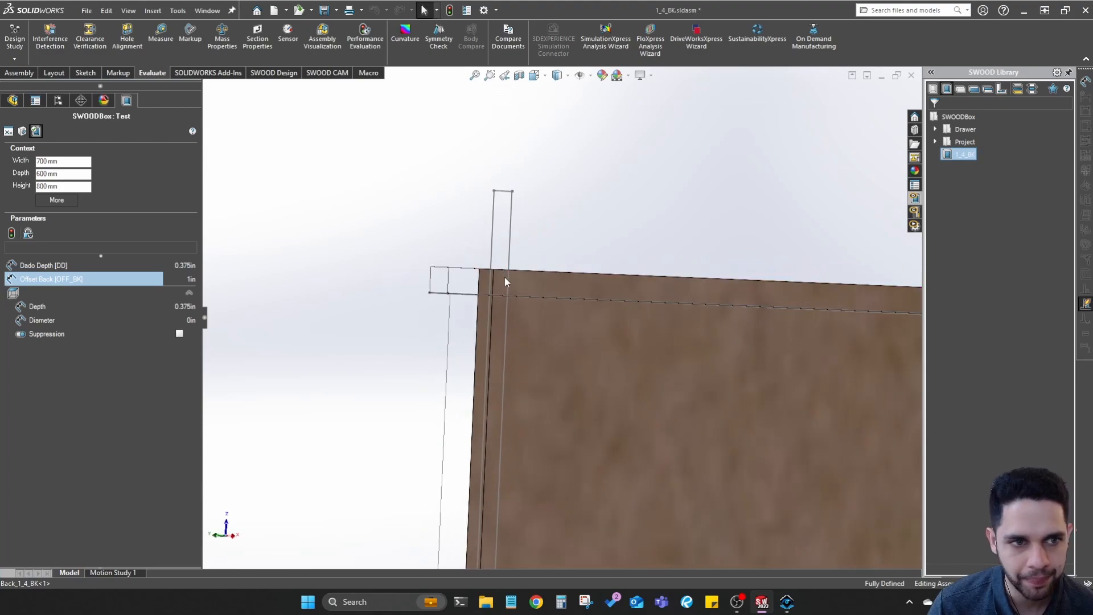
{"action": "scroll", "coordinate": [505, 278], "scroll_direction": "up", "scroll_amount": 3}
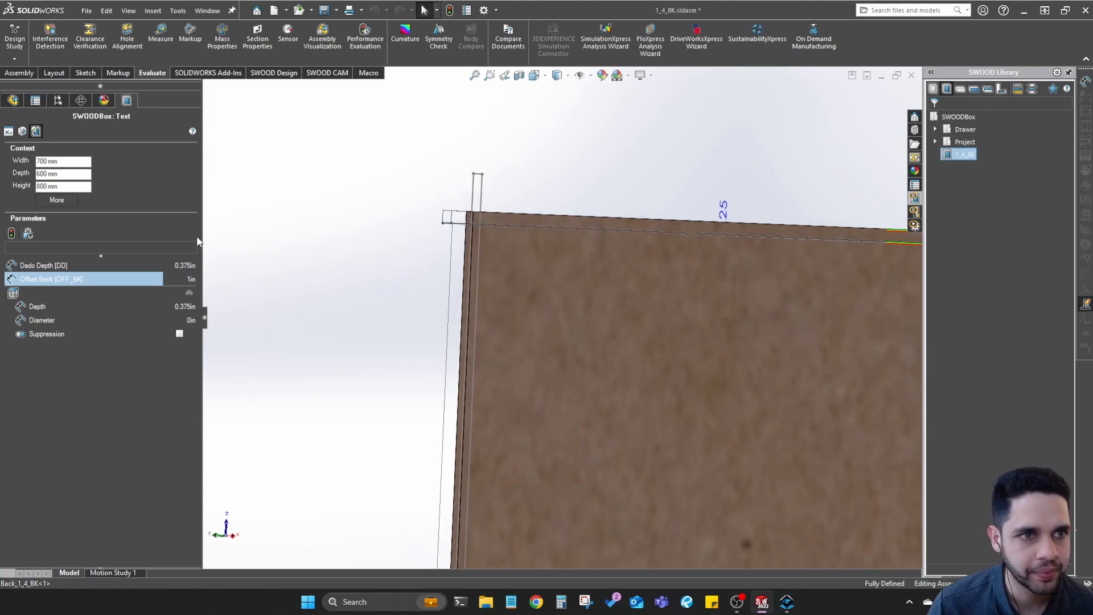
Review the Dado TOP1 machining definition and its cut volume along the panel's top edge
{"action": "left_click", "coordinate": [22, 131]}
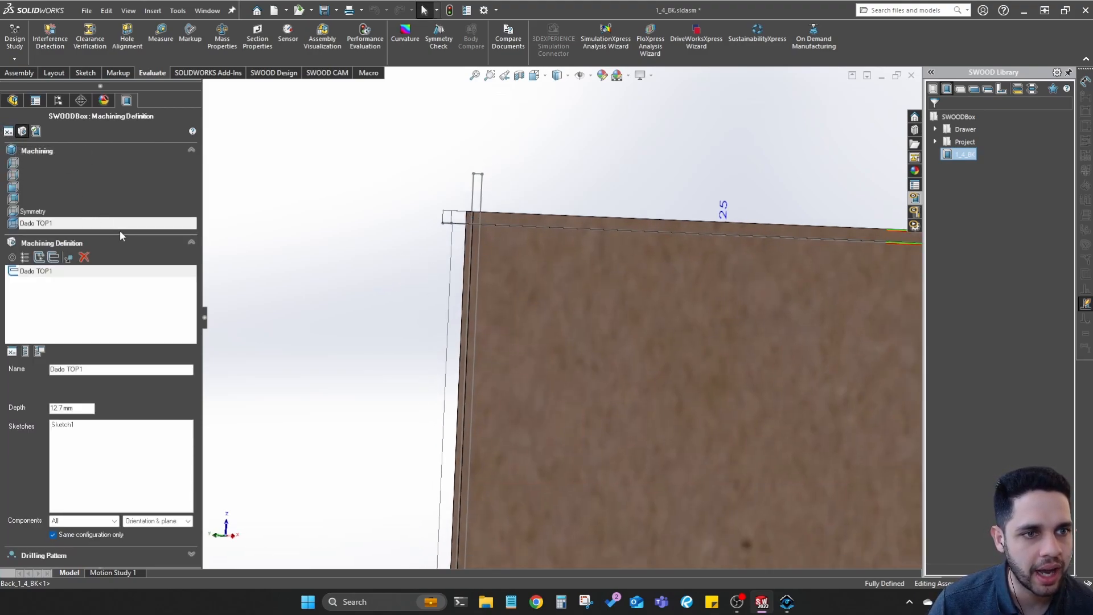
{"action": "left_click", "coordinate": [71, 272]}
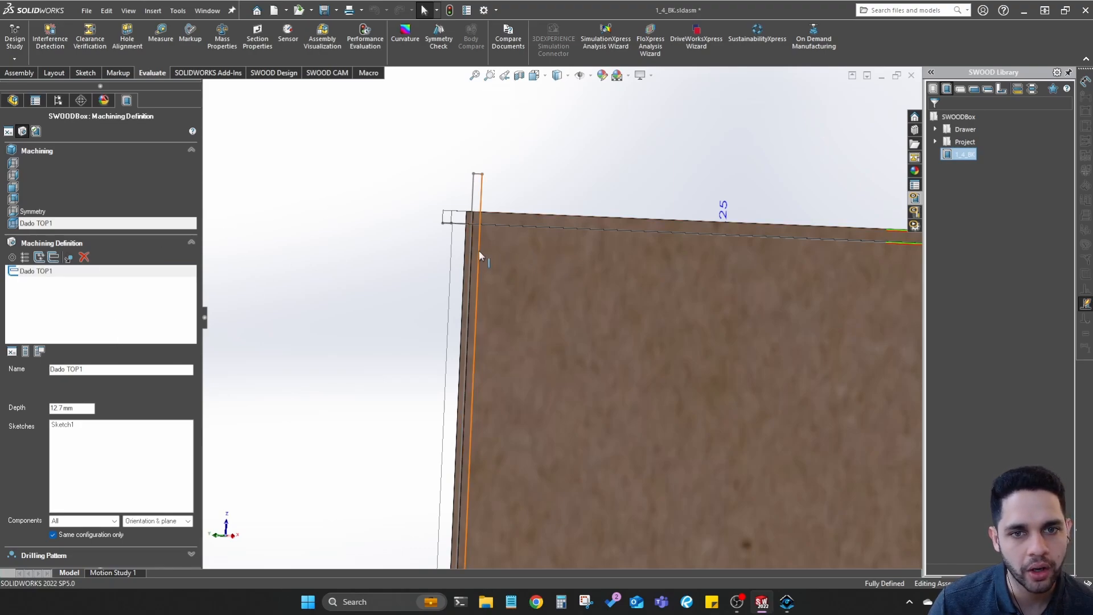
{"action": "middle_click_drag", "start_coordinate": [479, 251], "coordinate": [474, 284]}
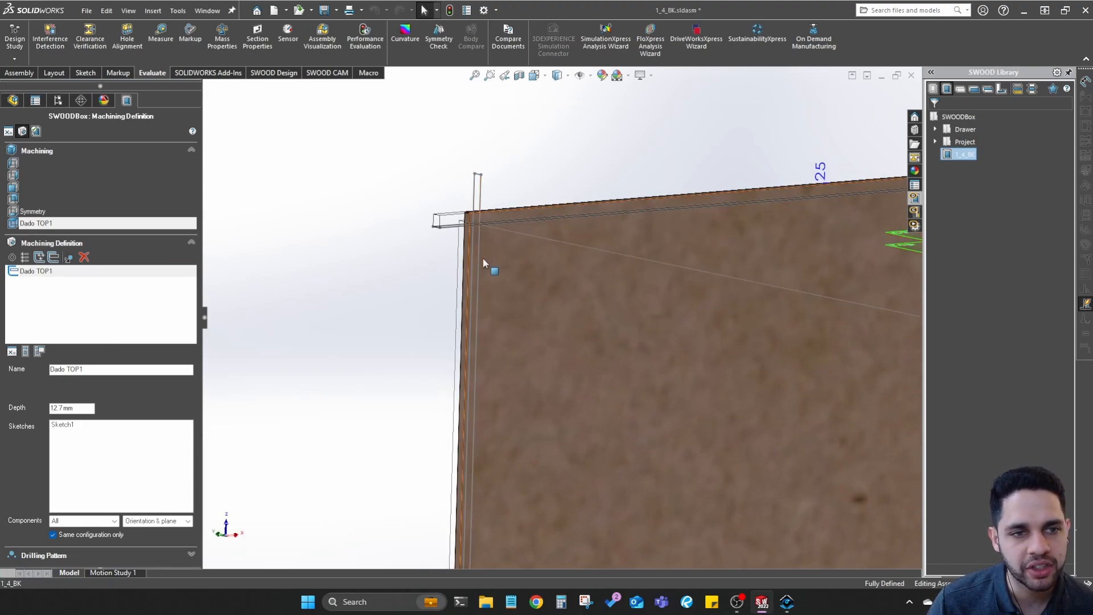
{"action": "left_click", "coordinate": [84, 273]}
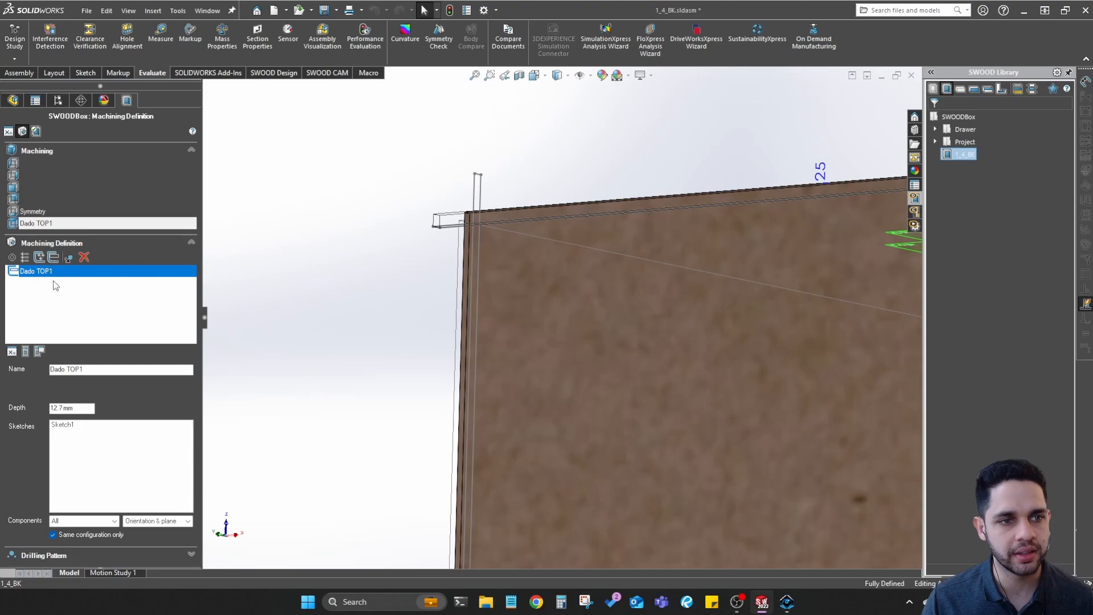
Duplicate the Dado TOP1 machining definition, delete the copy and reselect the original
{"action": "left_click", "coordinate": [71, 258]}
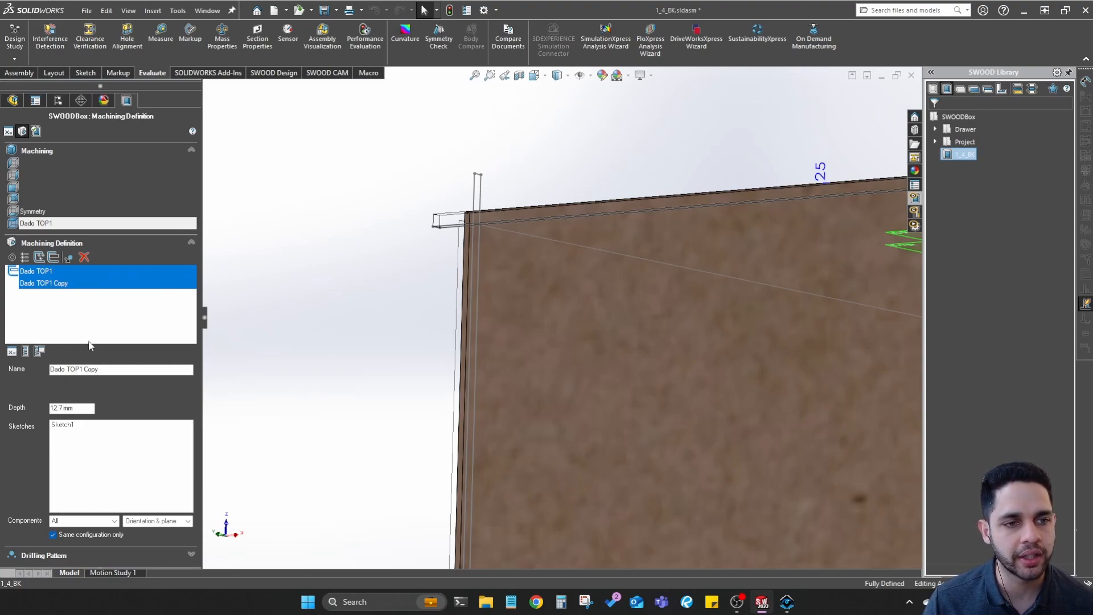
{"action": "left_click", "coordinate": [84, 282]}
{"action": "left_click", "coordinate": [83, 273]}
{"action": "left_click", "coordinate": [84, 284]}
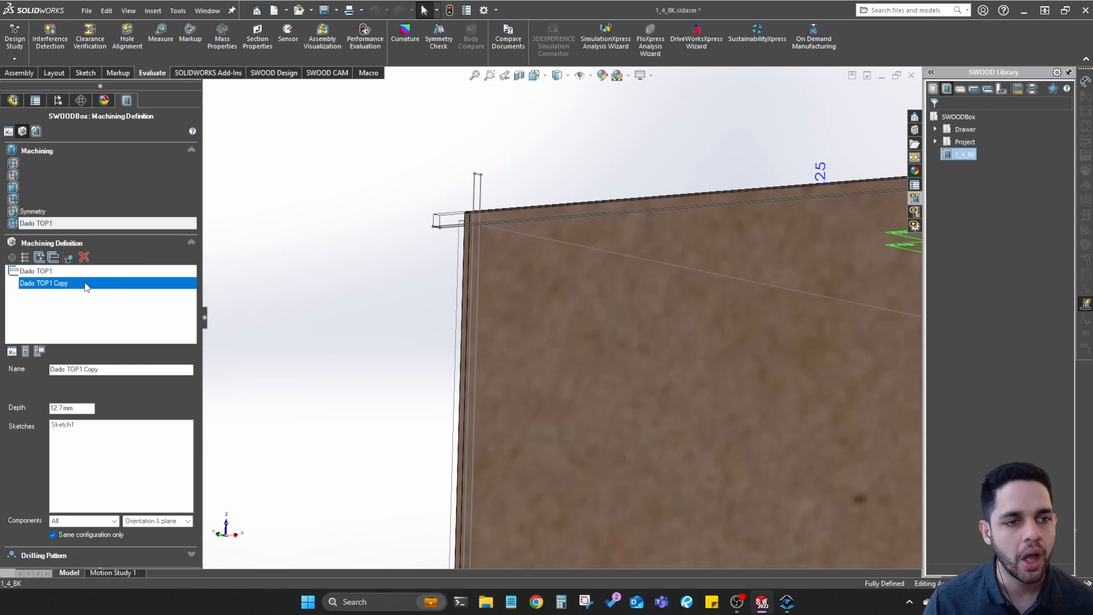
{"action": "left_click", "coordinate": [86, 259]}
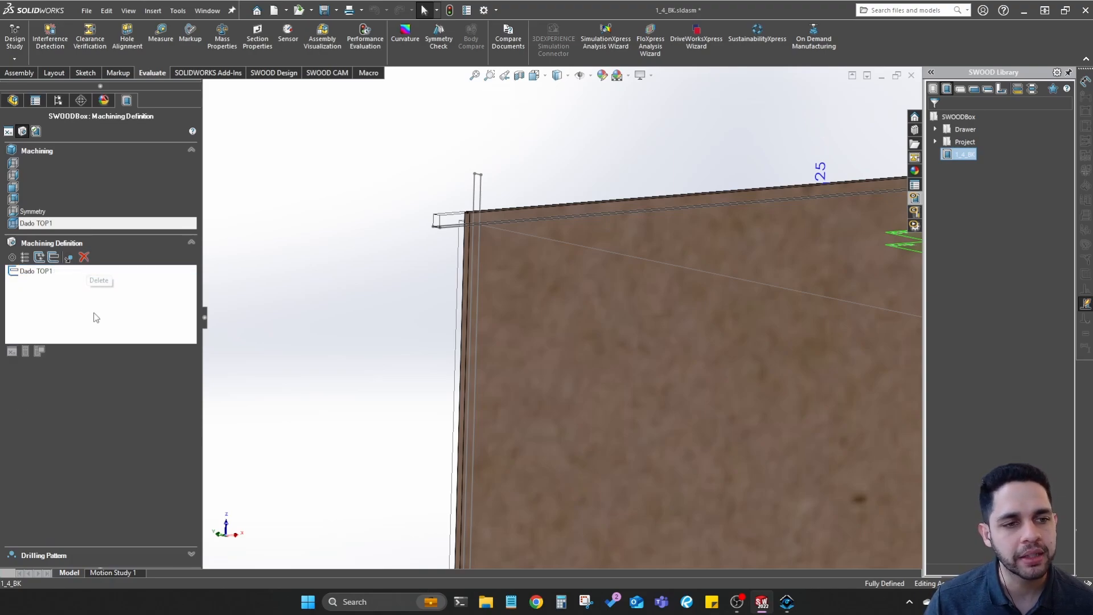
{"action": "left_click", "coordinate": [80, 272]}
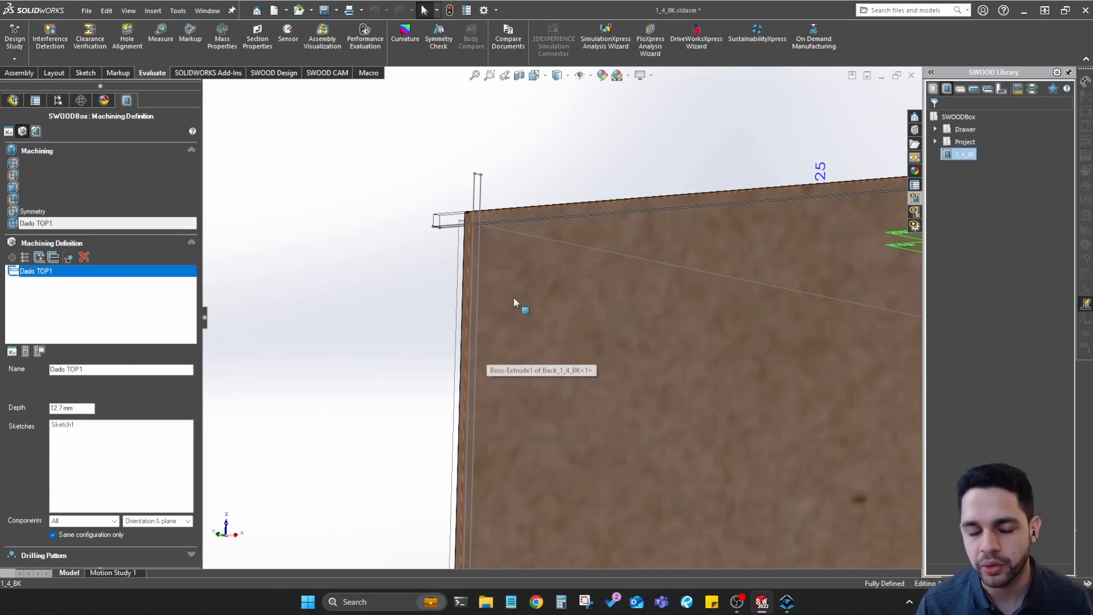
Inspect the dado cut volume at the panel's upper corner and compare the box-level parameters in the SWOODBox test
{"action": "scroll", "coordinate": [504, 214], "scroll_direction": "down", "scroll_amount": 5}
{"action": "middle_click_drag", "start_coordinate": [473, 256], "coordinate": [505, 256]}
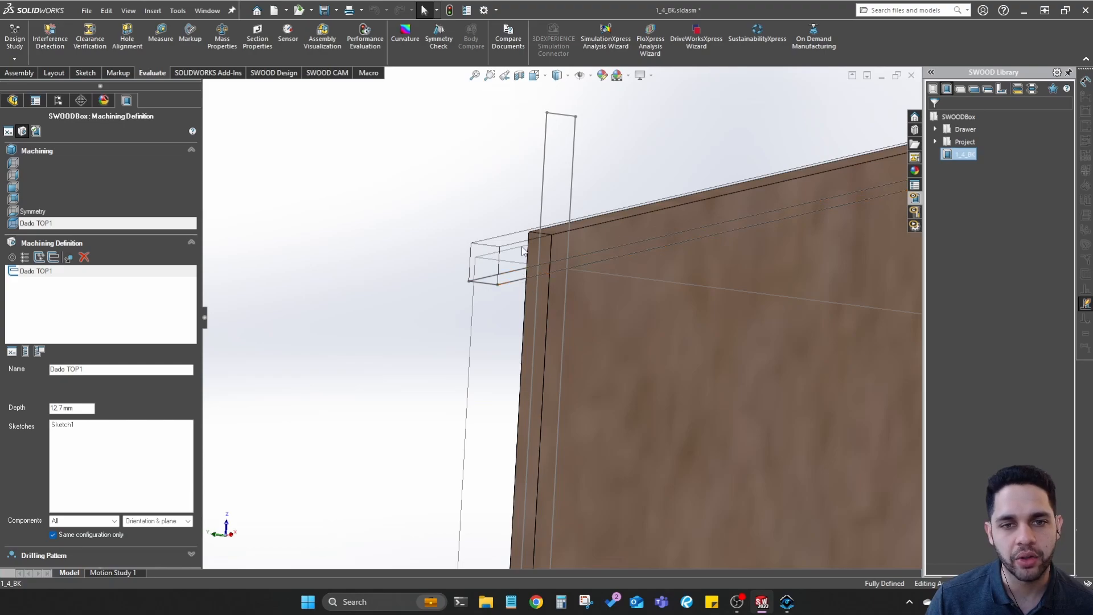
{"action": "left_click", "coordinate": [36, 131]}
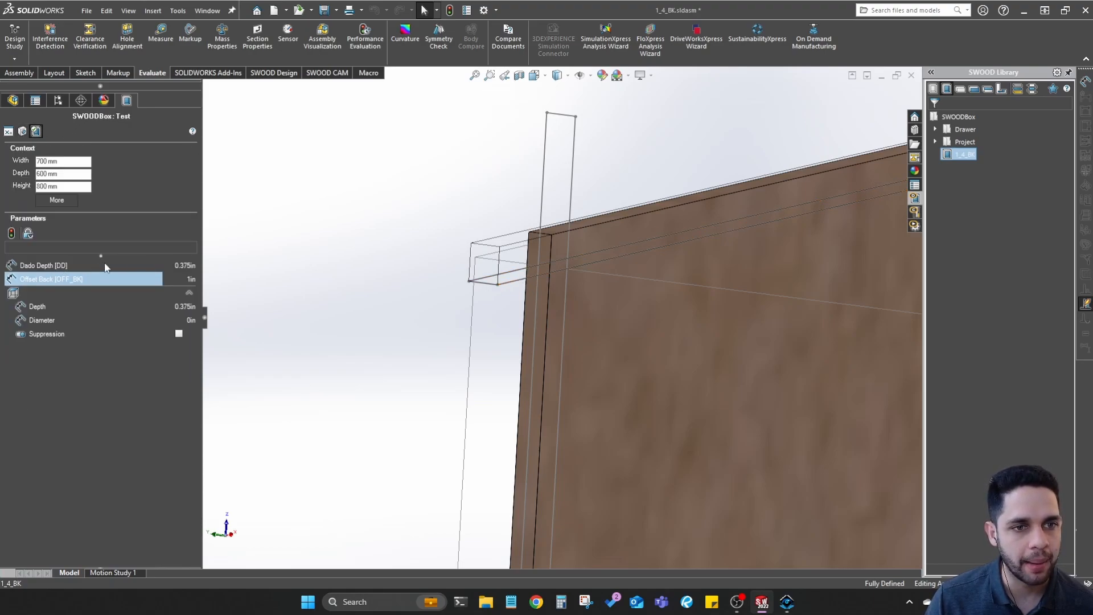
{"action": "left_click", "coordinate": [189, 293]}
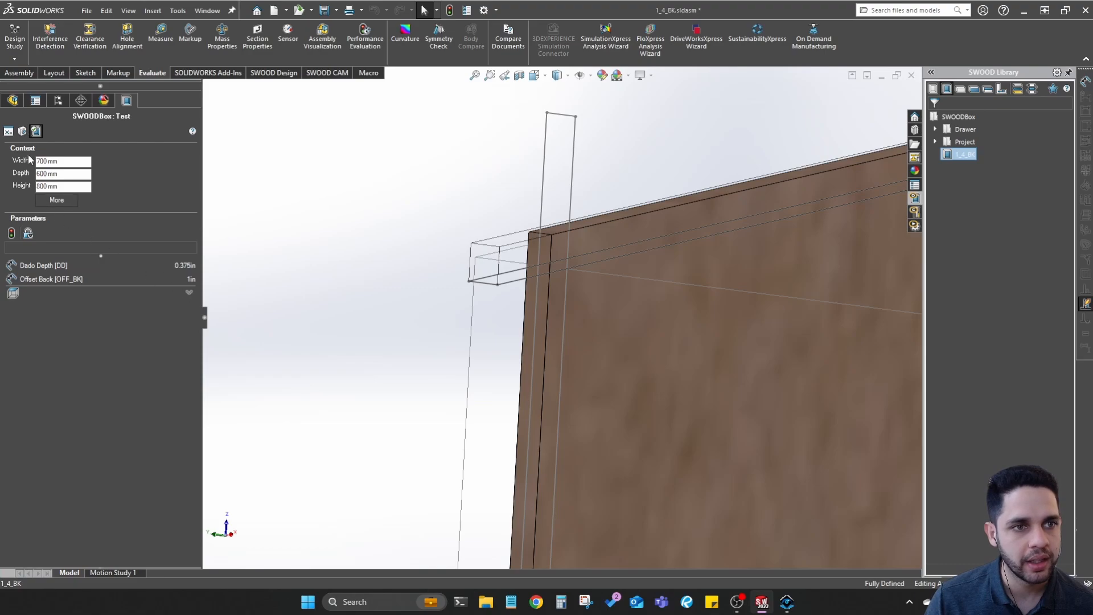
{"action": "left_click", "coordinate": [22, 131]}
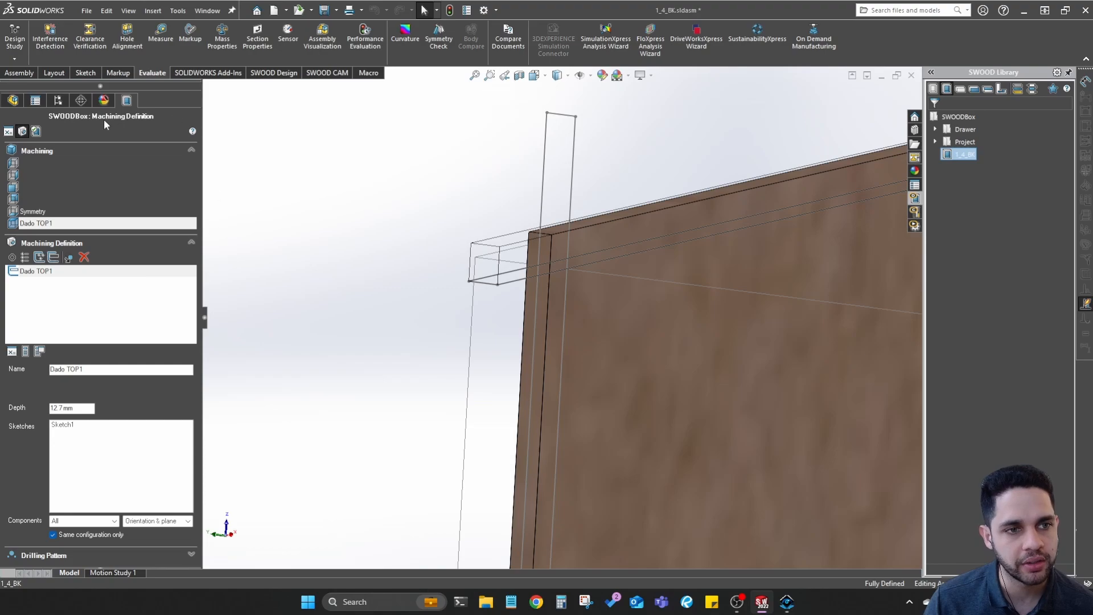
Link the Dado TOP1 machining's depth to the box's Dado Depth with the script P =SBC.DD
{"action": "left_click", "coordinate": [42, 352]}
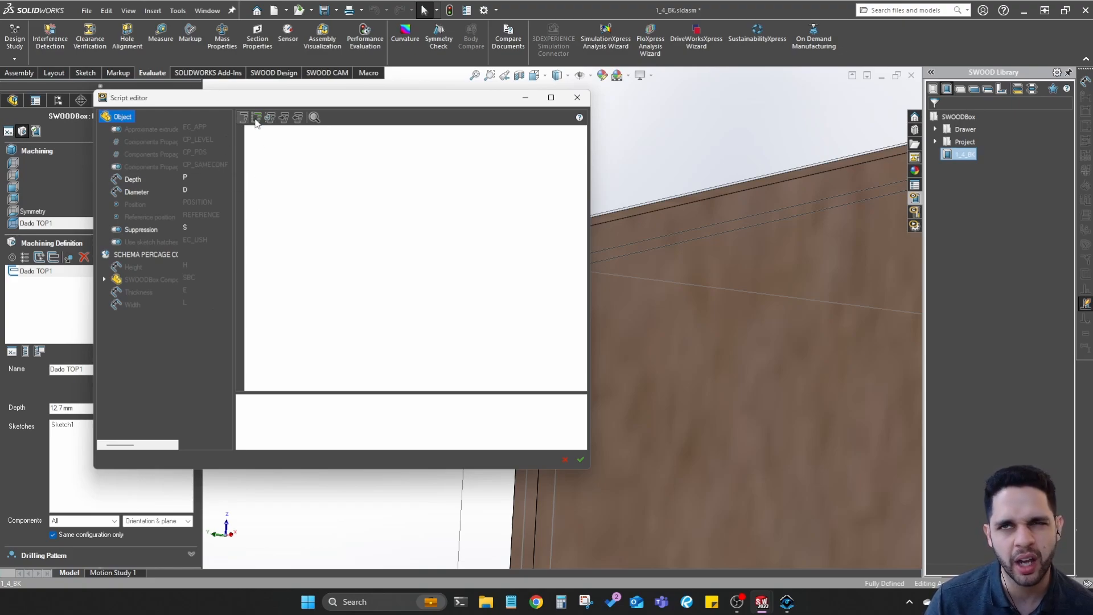
{"action": "left_click_drag", "start_coordinate": [257, 98], "coordinate": [391, 101]}
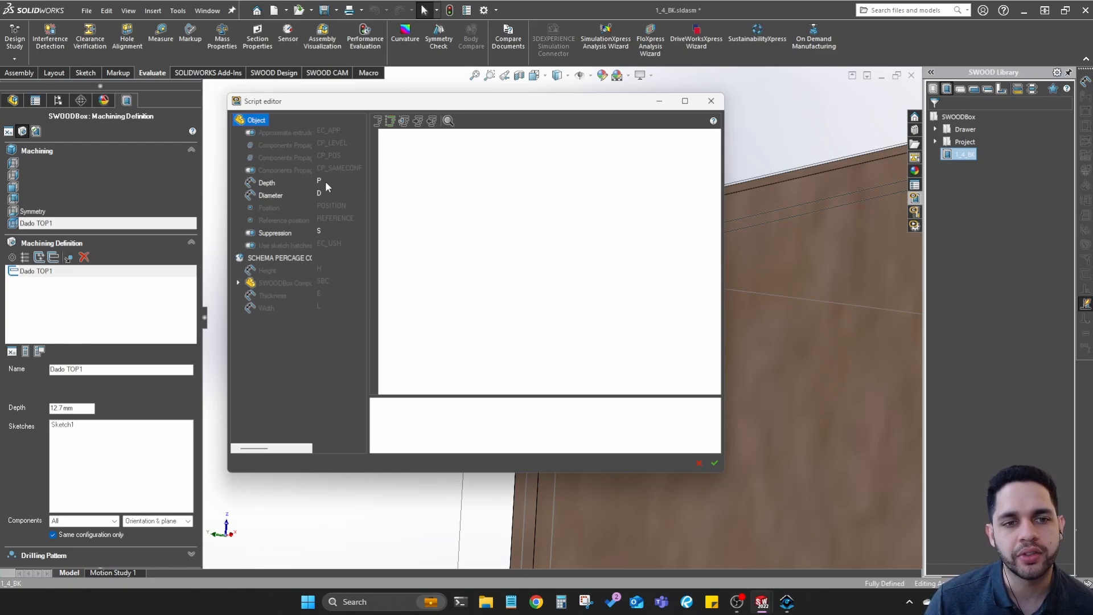
{"action": "left_click", "coordinate": [238, 283]}
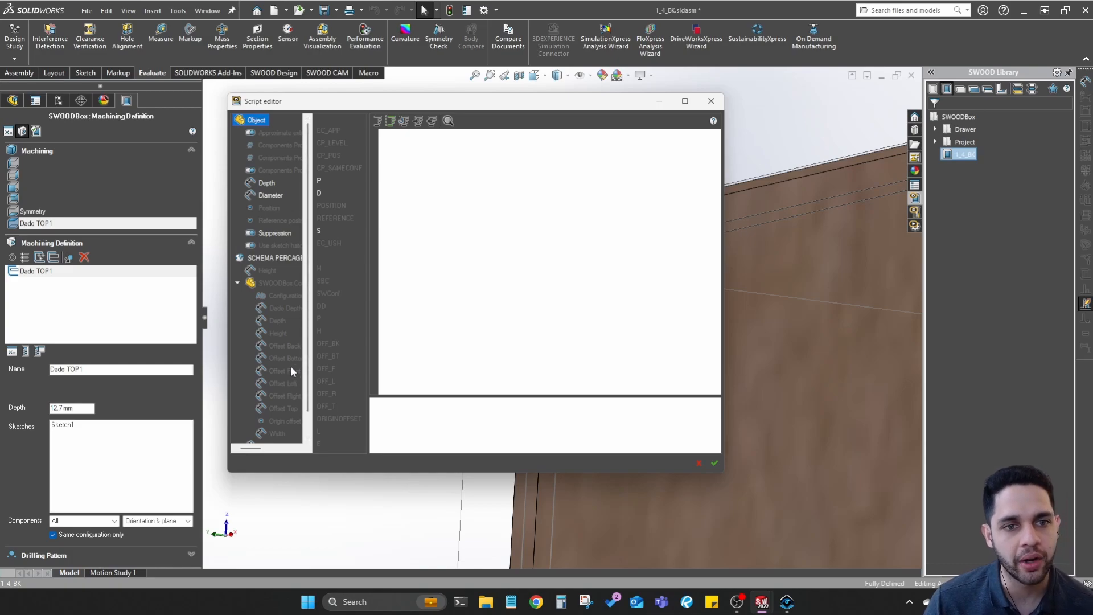
{"action": "double_click", "coordinate": [322, 182]}
{"action": "type", "text": "="}
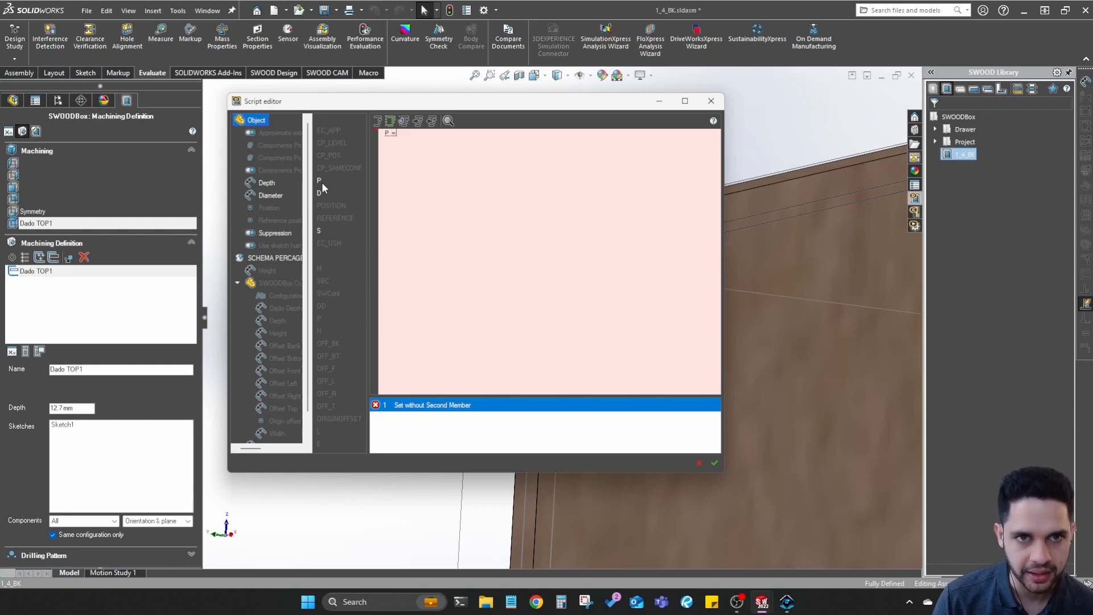
{"action": "double_click", "coordinate": [323, 306]}
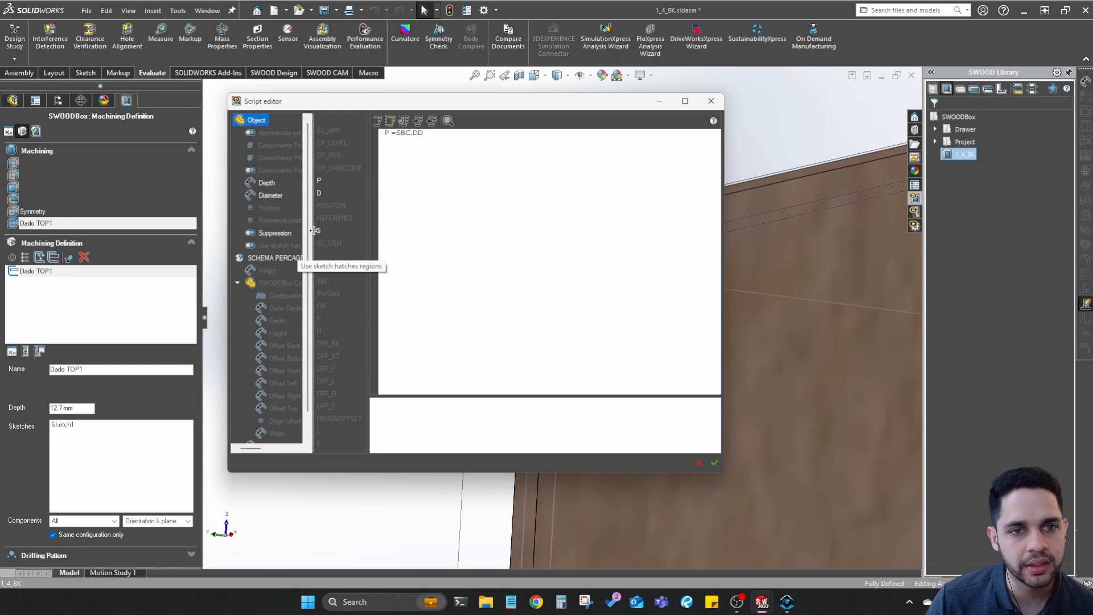
Try the depth script as P =DD without the SBC prefix, and restore it to P =SBC.DD
{"action": "left_click_drag", "start_coordinate": [308, 238], "coordinate": [349, 238]}
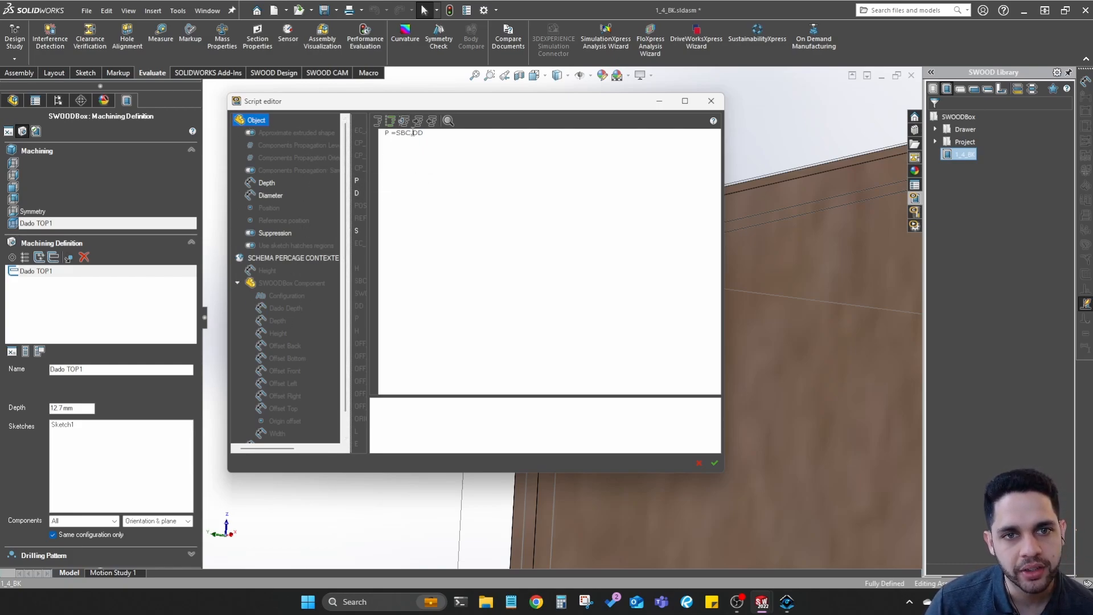
{"action": "key", "text": "BackSpace"}
{"action": "key", "text": "BackSpace"}
{"action": "key", "text": "BackSpace"}
{"action": "key", "text": "BackSpace"}
{"action": "key", "text": "BackSpace"}
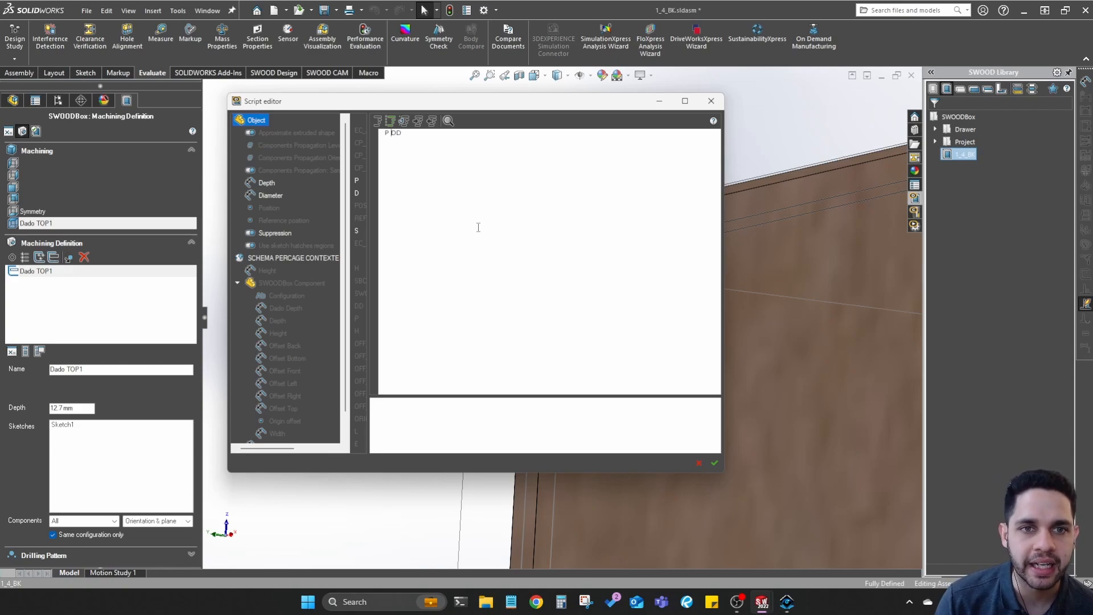
{"action": "type", "text": "="}
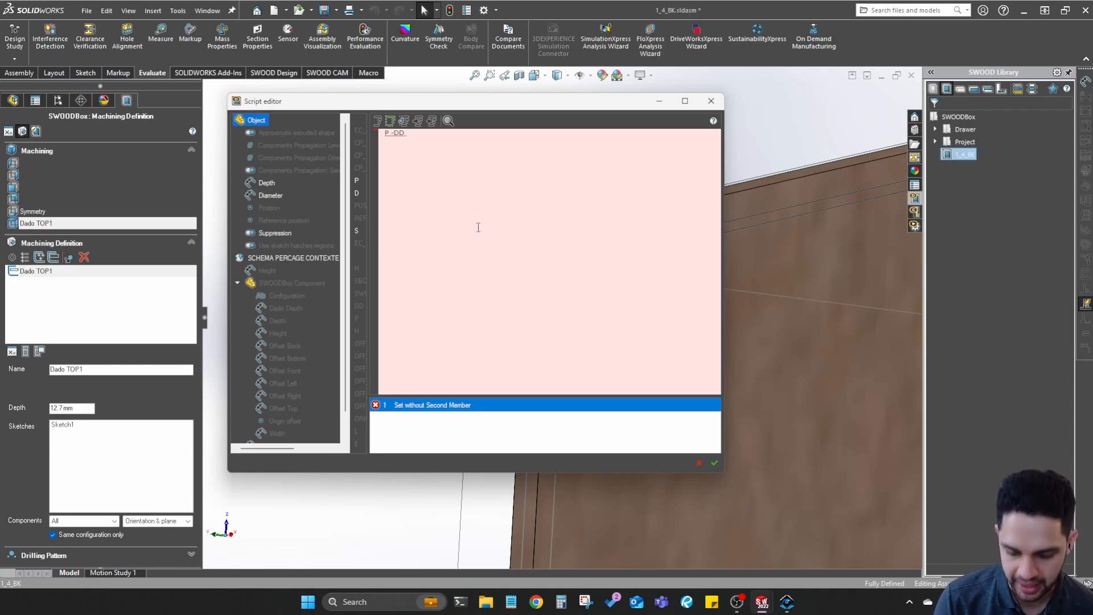
{"action": "key", "text": "BackSpace"}
{"action": "type", "text": "="}
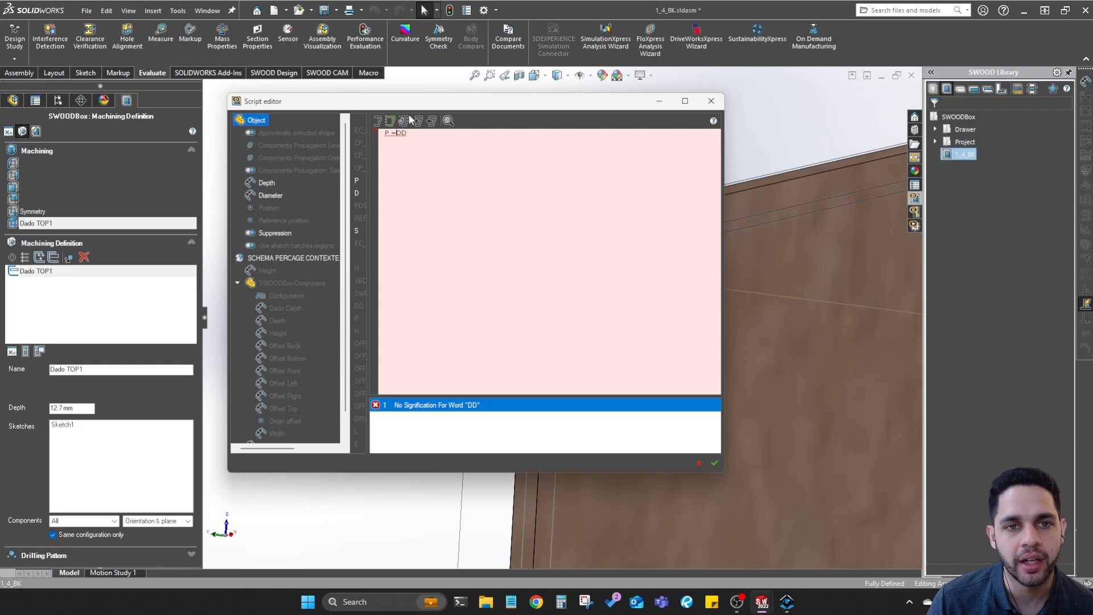
{"action": "left_click", "coordinate": [419, 134]}
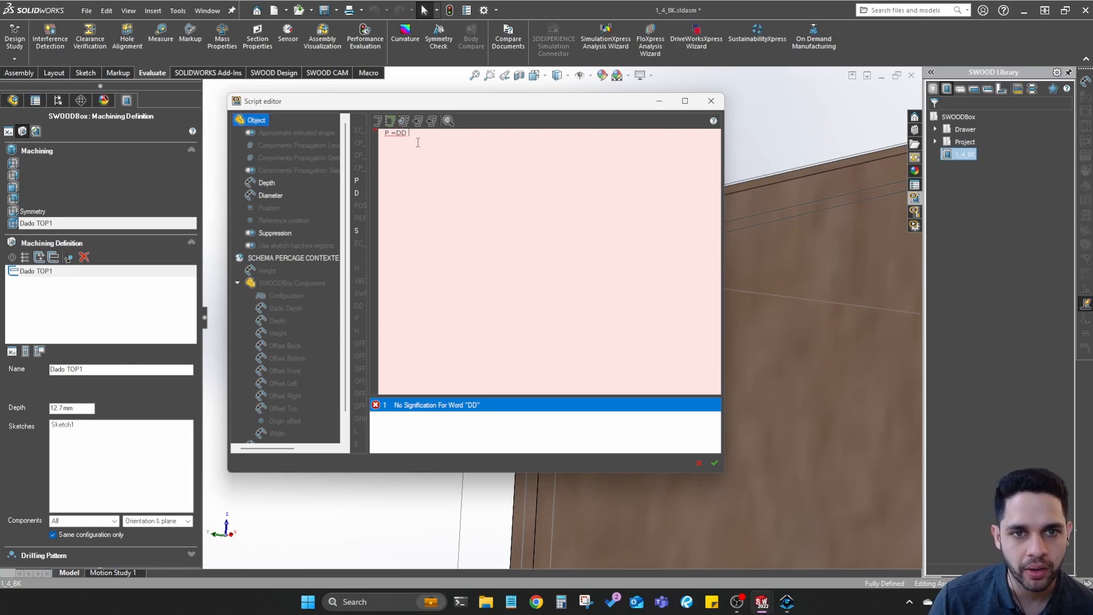
{"action": "key", "text": "BackSpace"}
{"action": "key", "text": "BackSpace"}
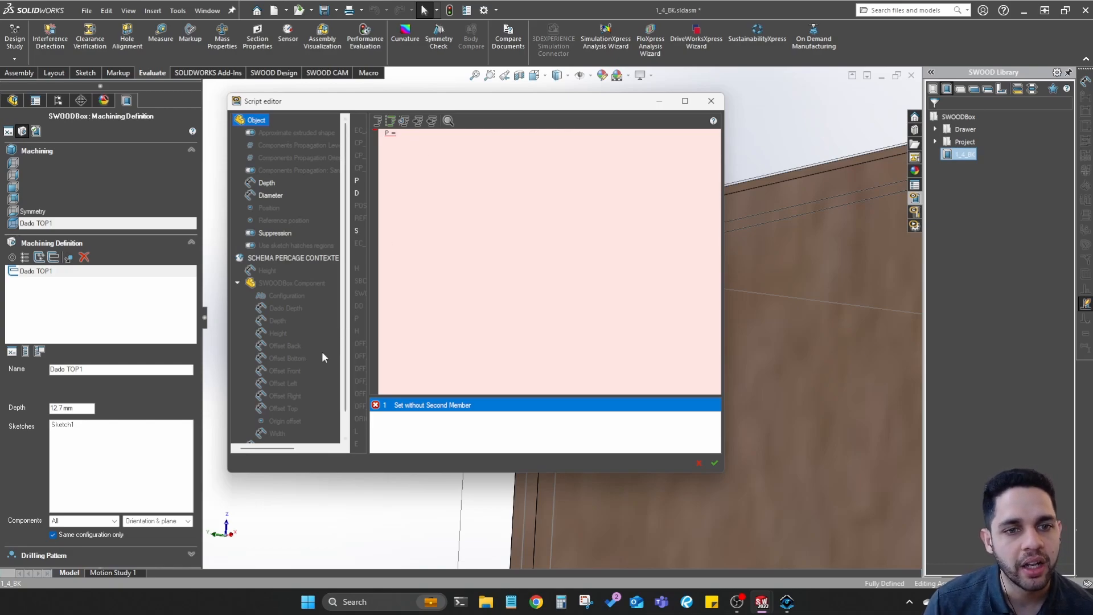
{"action": "left_click_drag", "start_coordinate": [350, 313], "coordinate": [335, 347]}
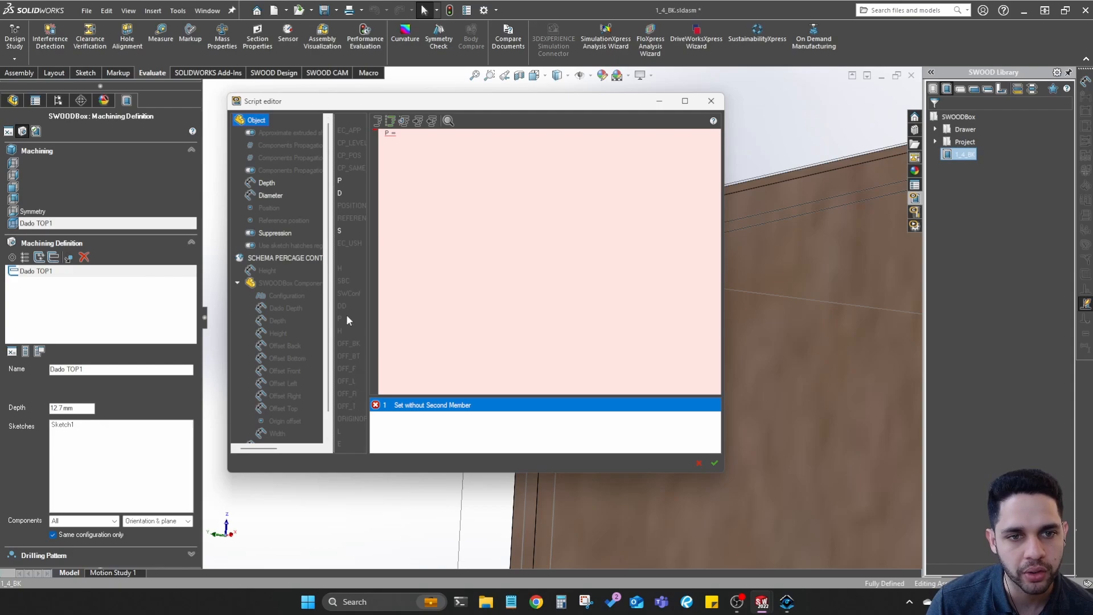
{"action": "double_click", "coordinate": [346, 304]}
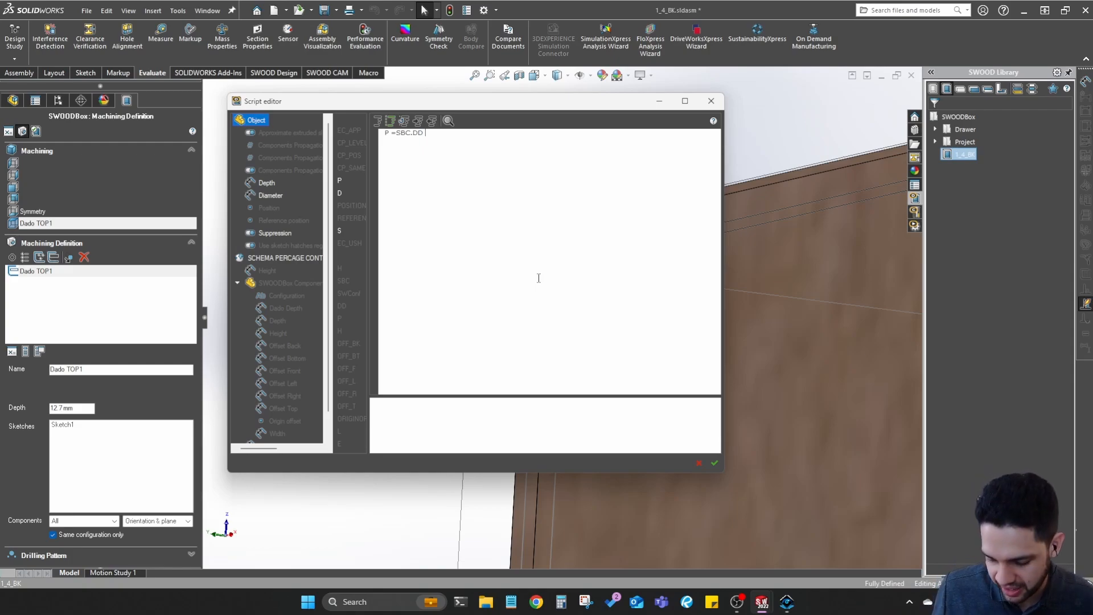
Try adding a 12.7 mm offset after SBC.DD in the depth script, remove it and accept the script
{"action": "type", "text": "+"}
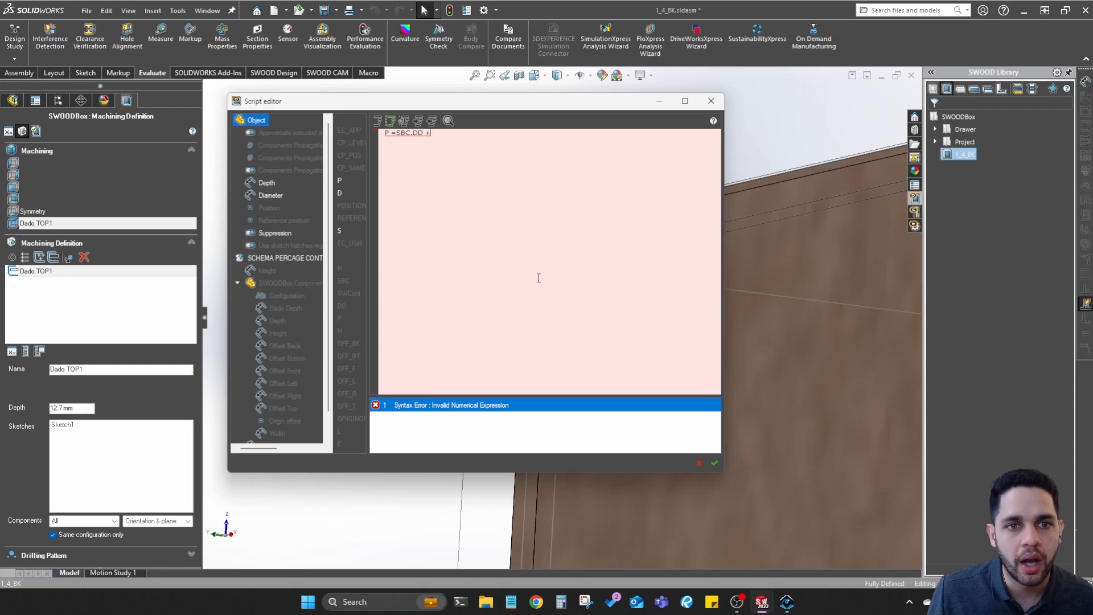
{"action": "type", "text": "12.7"}
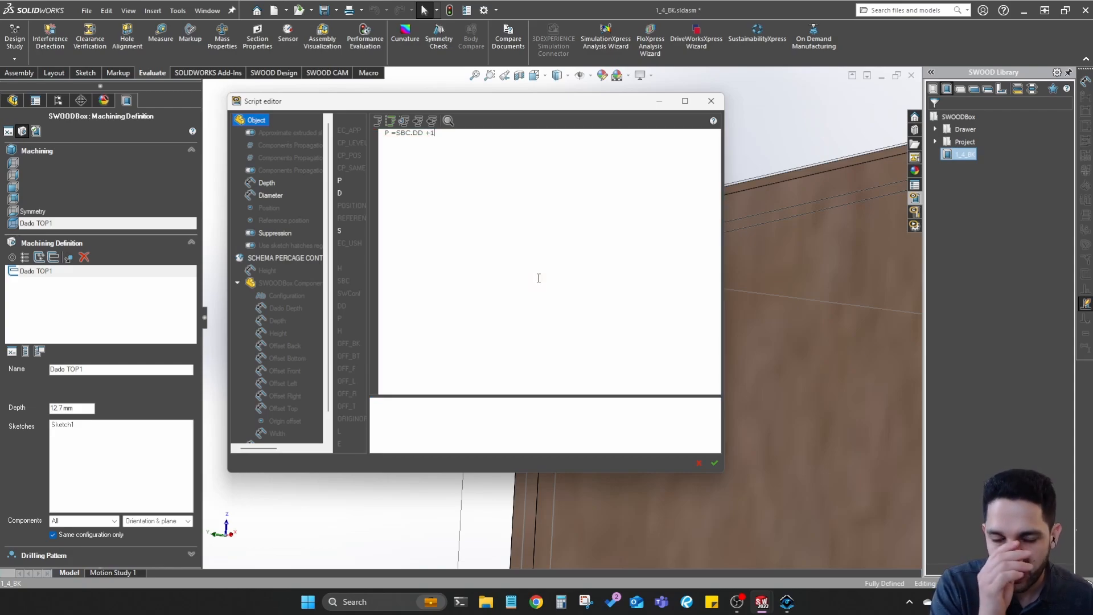
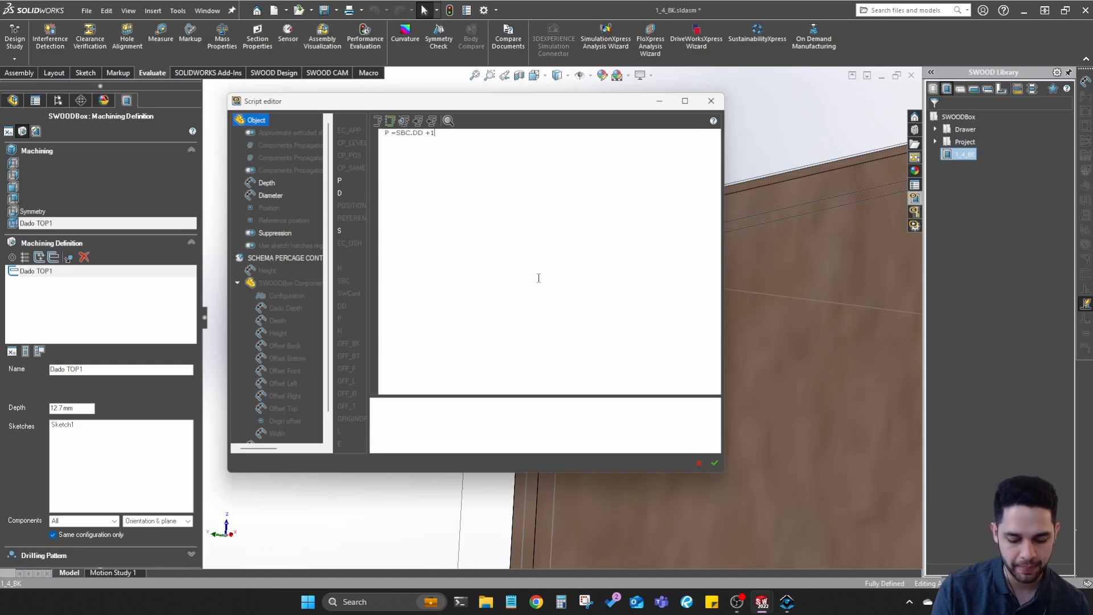
{"action": "type", "text": "in"}
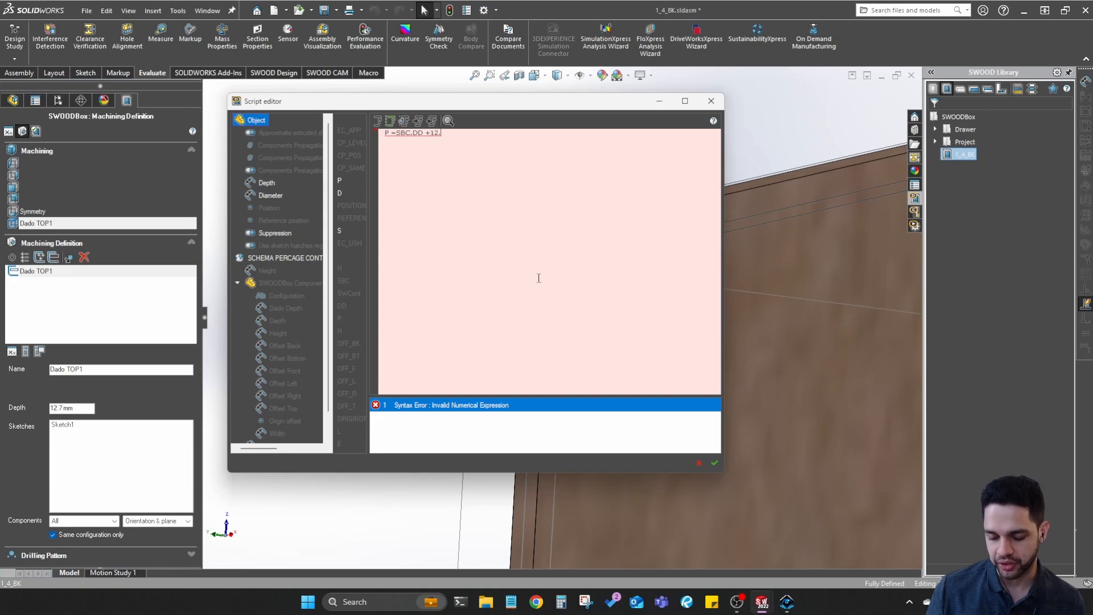
{"action": "type", "text": "7"}
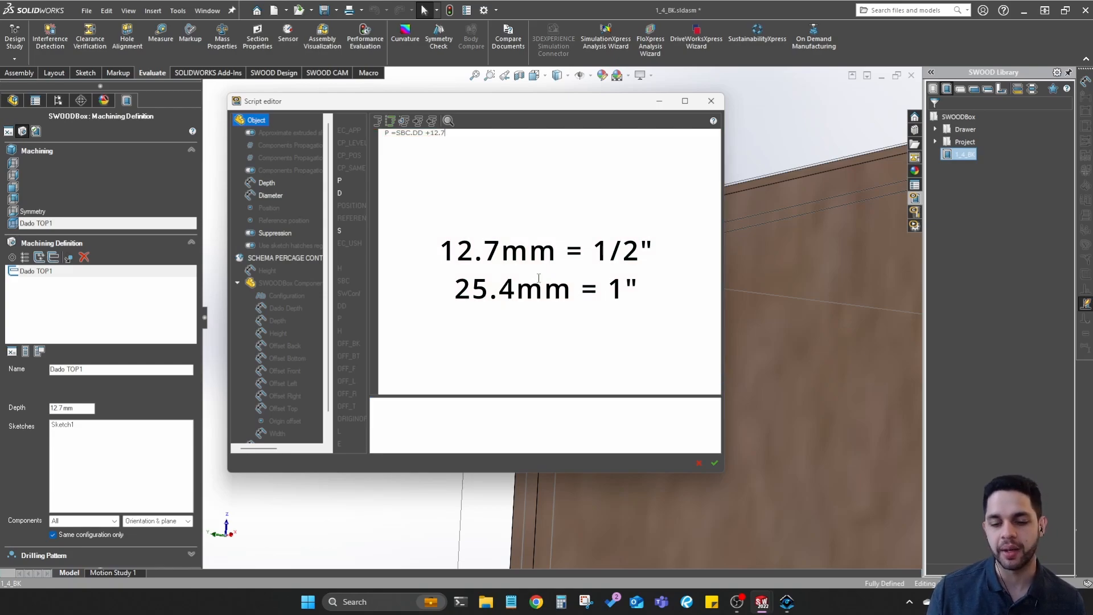
{"action": "key", "text": "BackSpace"}
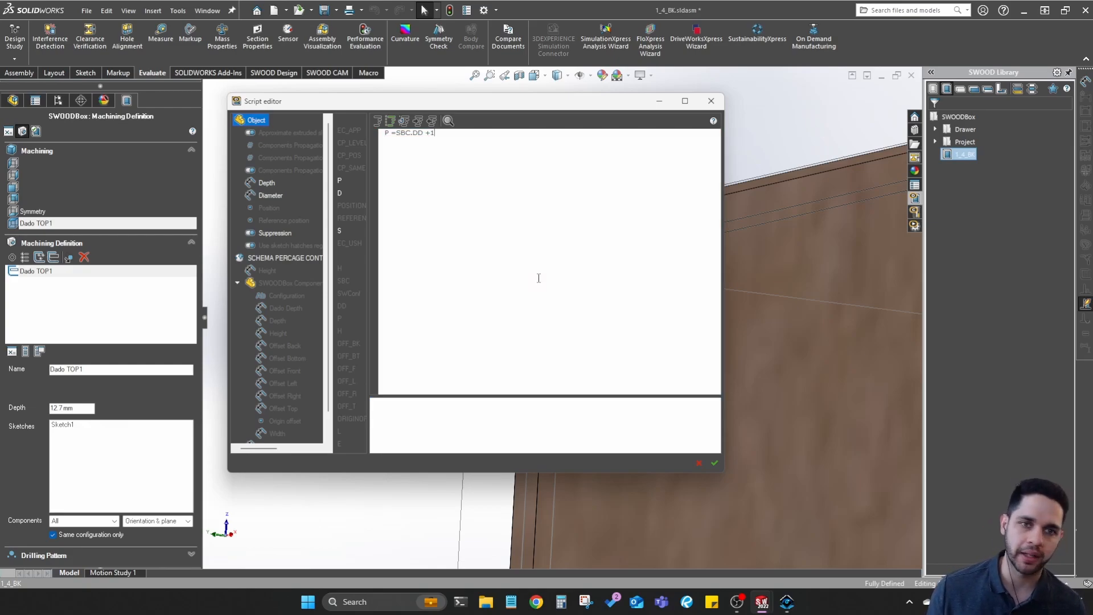
{"action": "left_click", "coordinate": [715, 463]}
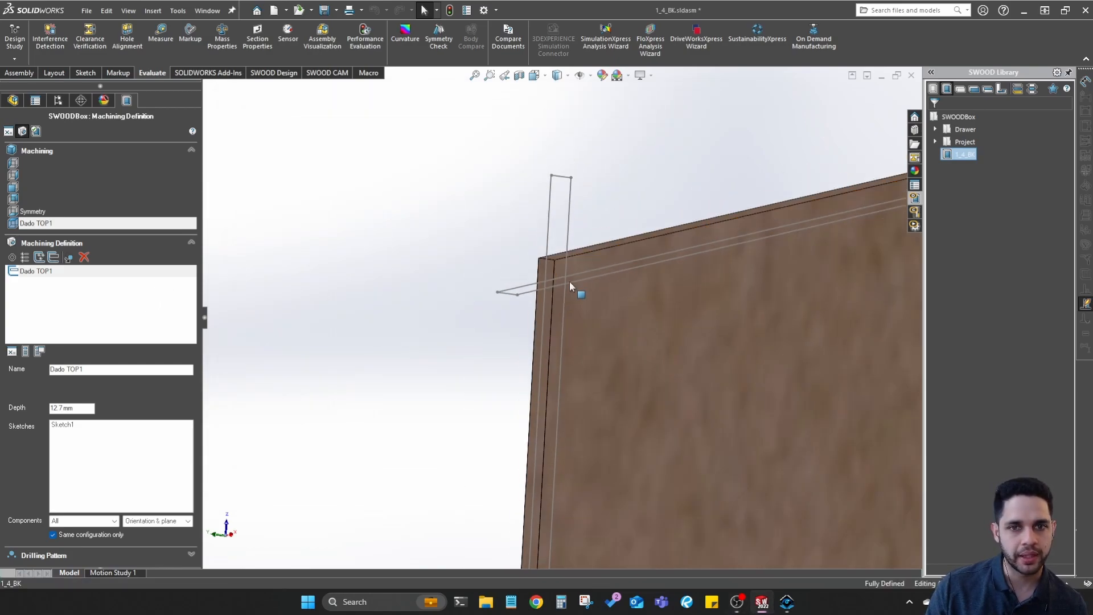
Examine the script-driven dado cut volume around the panel's upper corner in the SWOODBox test
{"action": "left_click", "coordinate": [36, 132]}
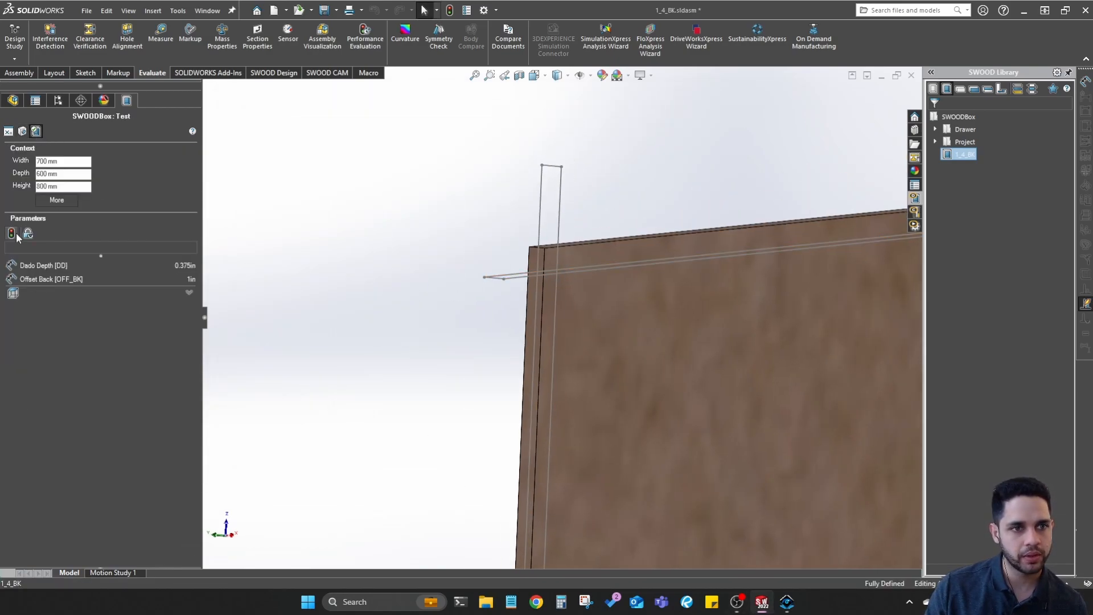
{"action": "mouse_move", "coordinate": [552, 261]}
{"action": "middle_mouse_down"}
{"action": "mouse_move", "coordinate": [561, 249]}
{"action": "mouse_move", "coordinate": [571, 258]}
{"action": "middle_mouse_up"}
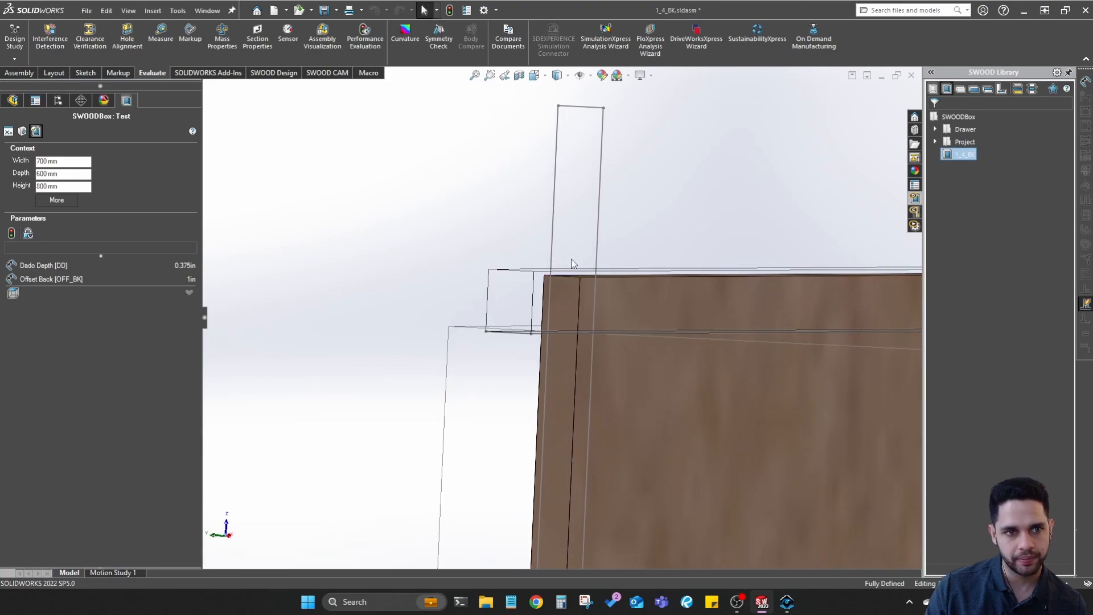
{"action": "scroll", "coordinate": [573, 261], "scroll_direction": "up", "scroll_amount": 4}
{"action": "scroll", "coordinate": [640, 334], "scroll_direction": "down", "scroll_amount": 4}
{"action": "middle_click_drag", "start_coordinate": [495, 263], "coordinate": [459, 255]}
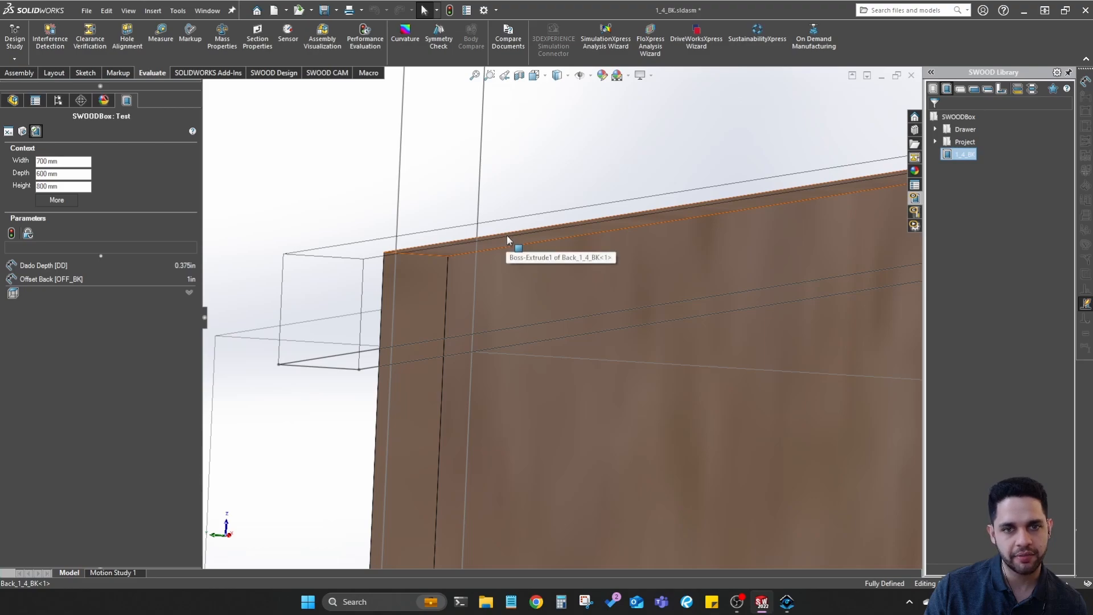
{"action": "scroll", "coordinate": [507, 235], "scroll_direction": "down", "scroll_amount": 6}
{"action": "scroll", "coordinate": [585, 288], "scroll_direction": "up", "scroll_amount": 1}
{"action": "scroll", "coordinate": [501, 322], "scroll_direction": "up", "scroll_amount": 2}
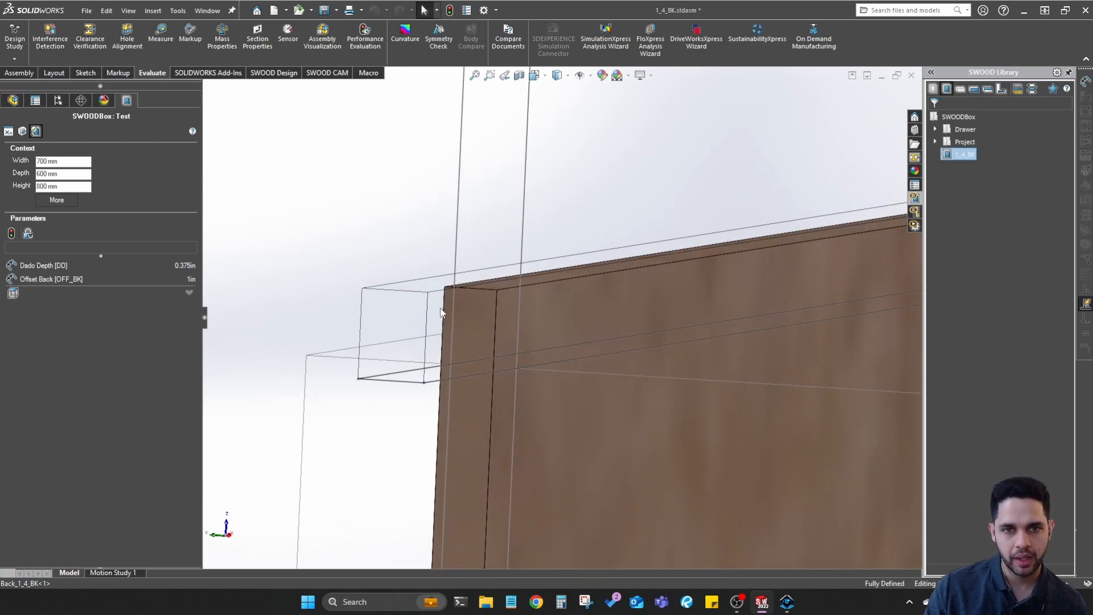
{"action": "mouse_move", "coordinate": [504, 287]}
{"action": "middle_mouse_down"}
{"action": "mouse_move", "coordinate": [480, 271]}
{"action": "mouse_move", "coordinate": [500, 274]}
{"action": "mouse_move", "coordinate": [511, 292]}
{"action": "mouse_move", "coordinate": [513, 277]}
{"action": "middle_mouse_up"}
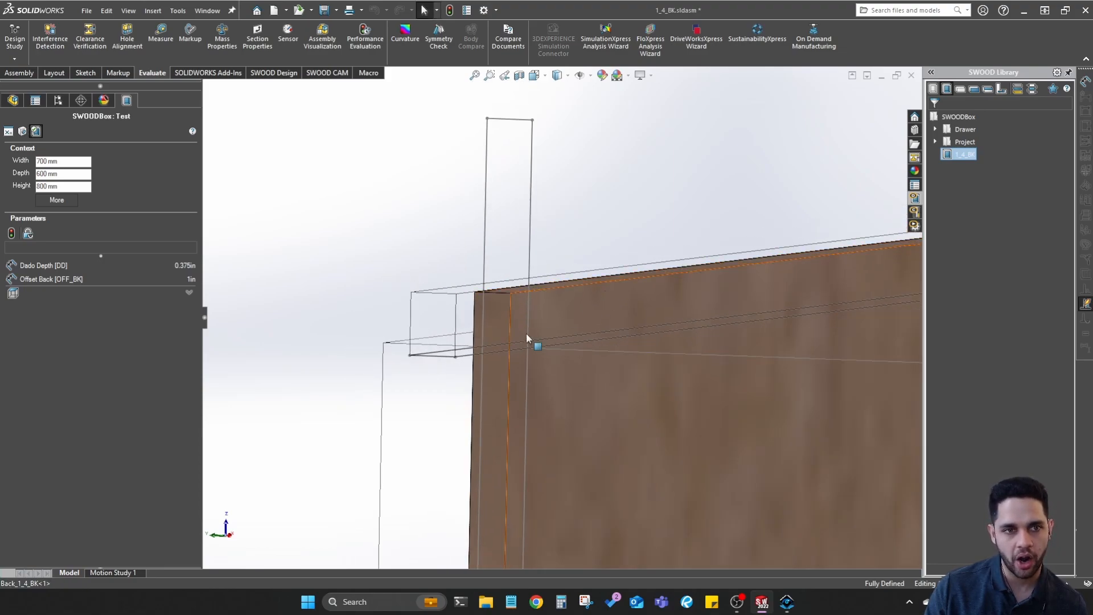
Set the Dado Depth parameter to 0.5 in and check the dado volume along the panel's top edge
{"action": "left_click", "coordinate": [185, 266]}
{"action": "type", "text": "0.5"}
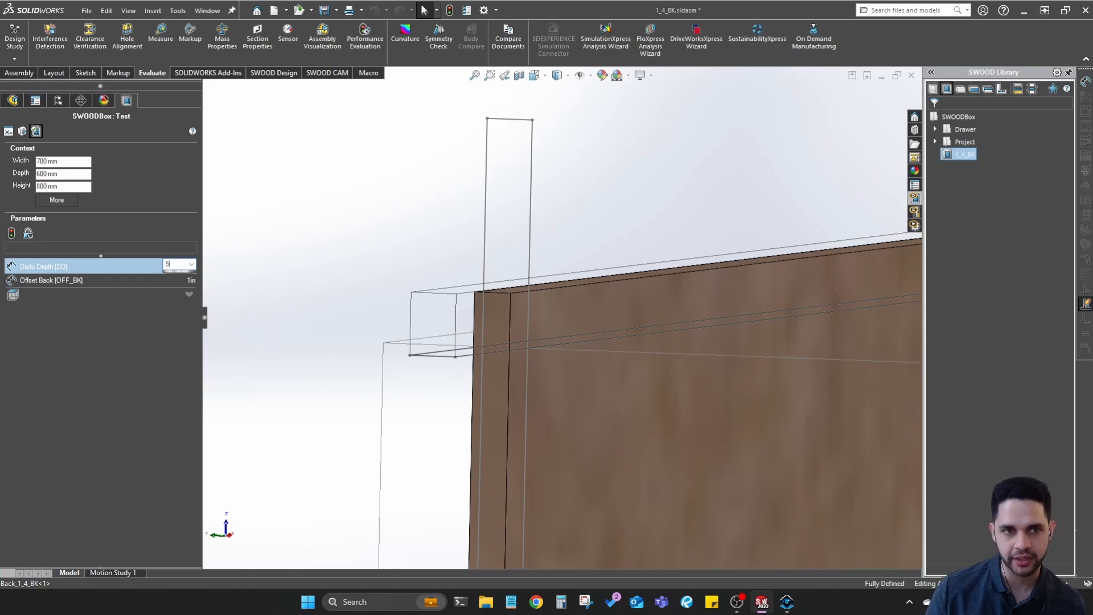
{"action": "key", "text": "Return"}
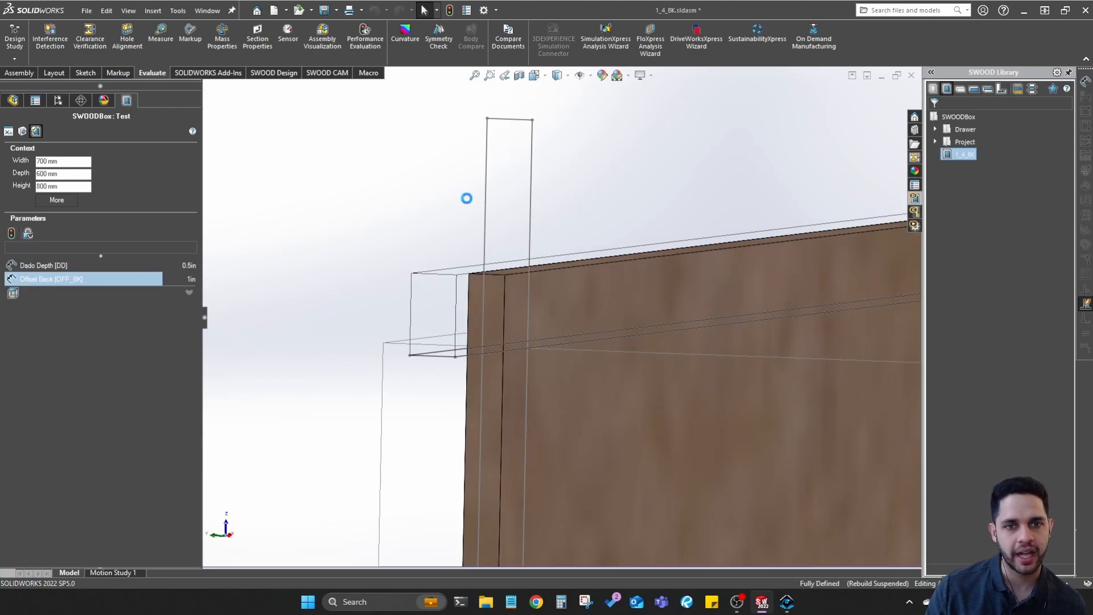
{"action": "middle_click_drag", "start_coordinate": [513, 293], "coordinate": [576, 279]}
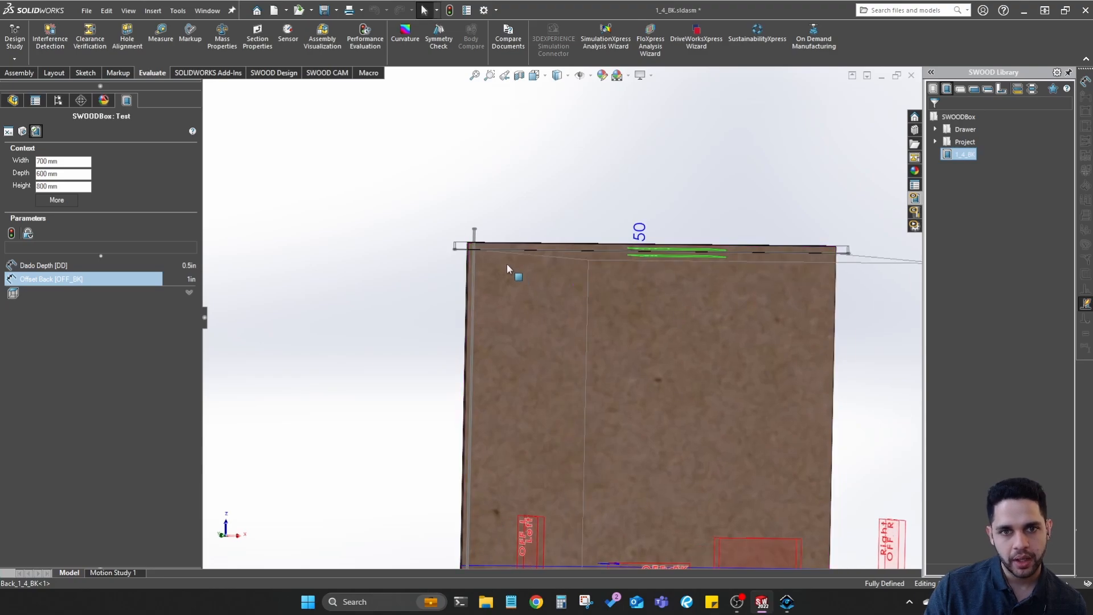
{"action": "scroll", "coordinate": [504, 261], "scroll_direction": "up", "scroll_amount": 5}
Duplicate the Dado TOP1 machining in the machining definitions
{"action": "left_click", "coordinate": [23, 131]}
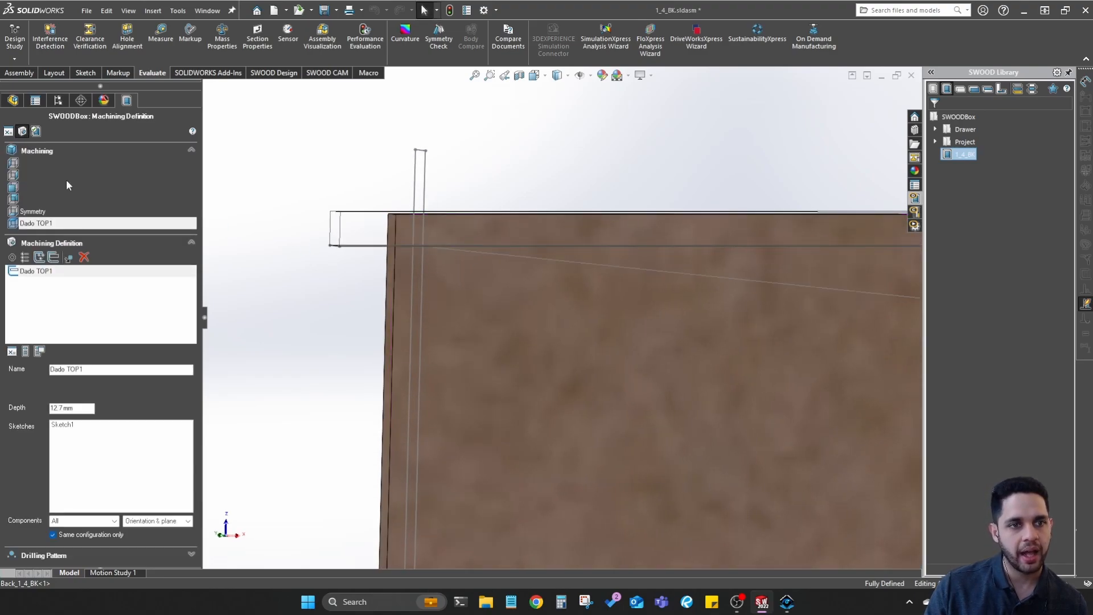
{"action": "left_click", "coordinate": [57, 270]}
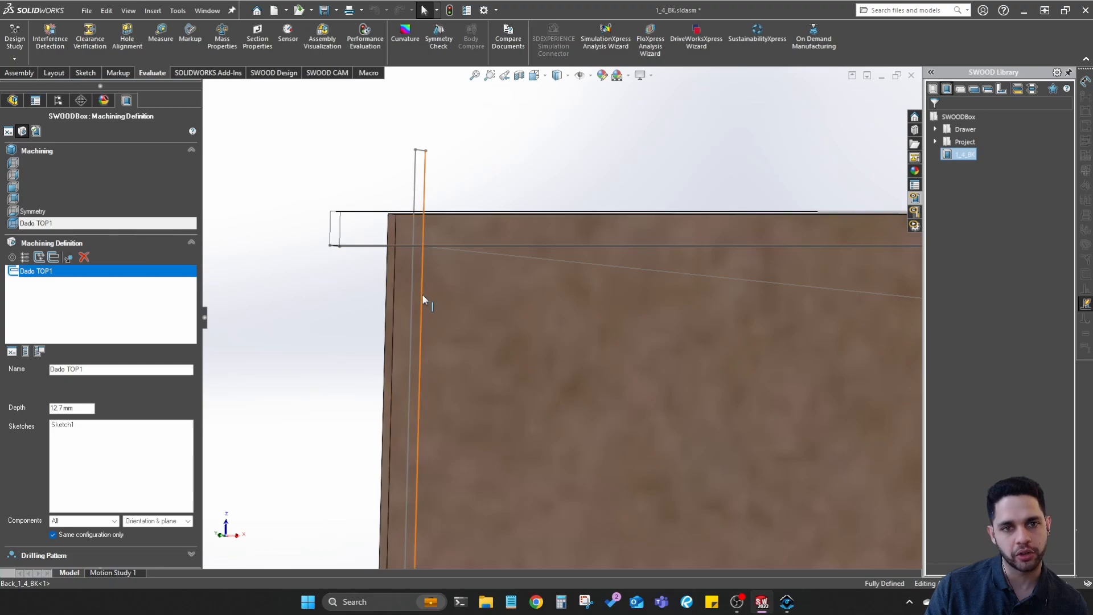
{"action": "left_click", "coordinate": [70, 259]}
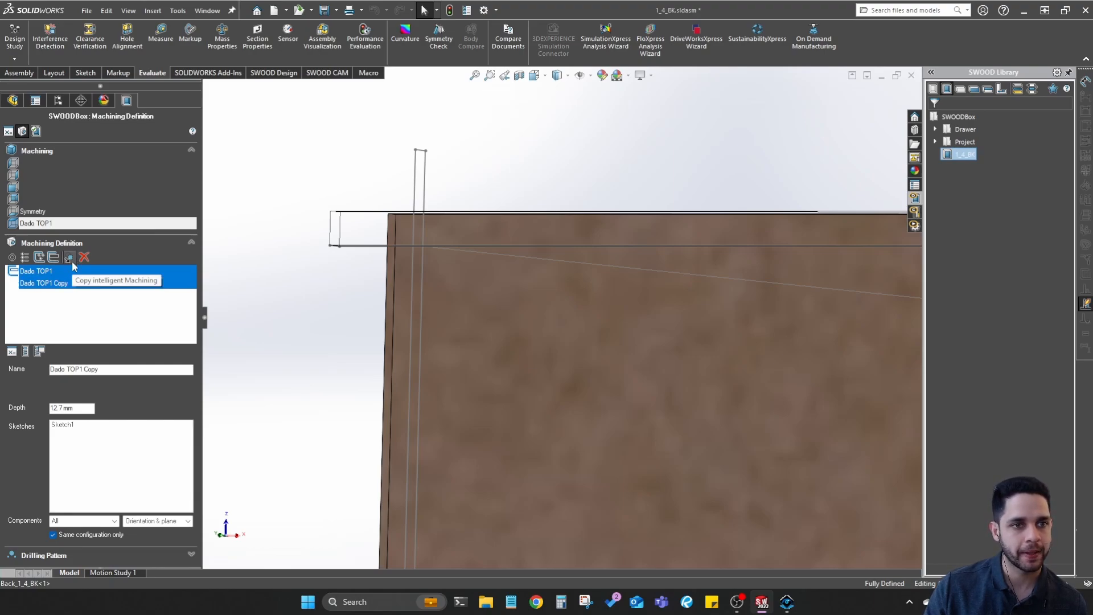
Rename the Dado TOP1 copy as Dado LS and check its depth script
{"action": "left_click", "coordinate": [115, 371]}
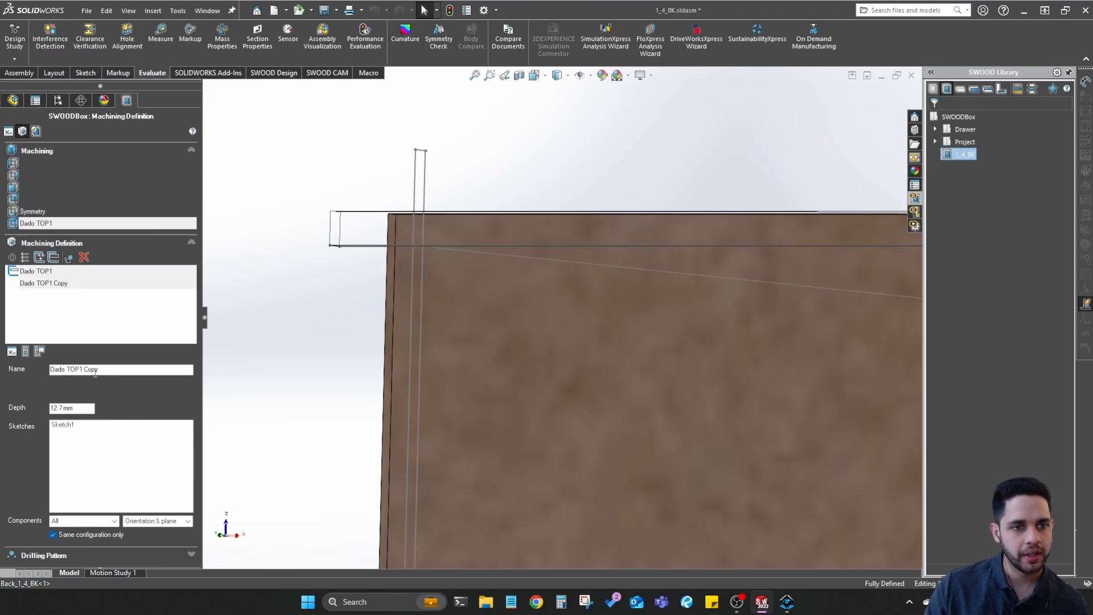
{"action": "left_click_drag", "start_coordinate": [95, 372], "coordinate": [78, 370]}
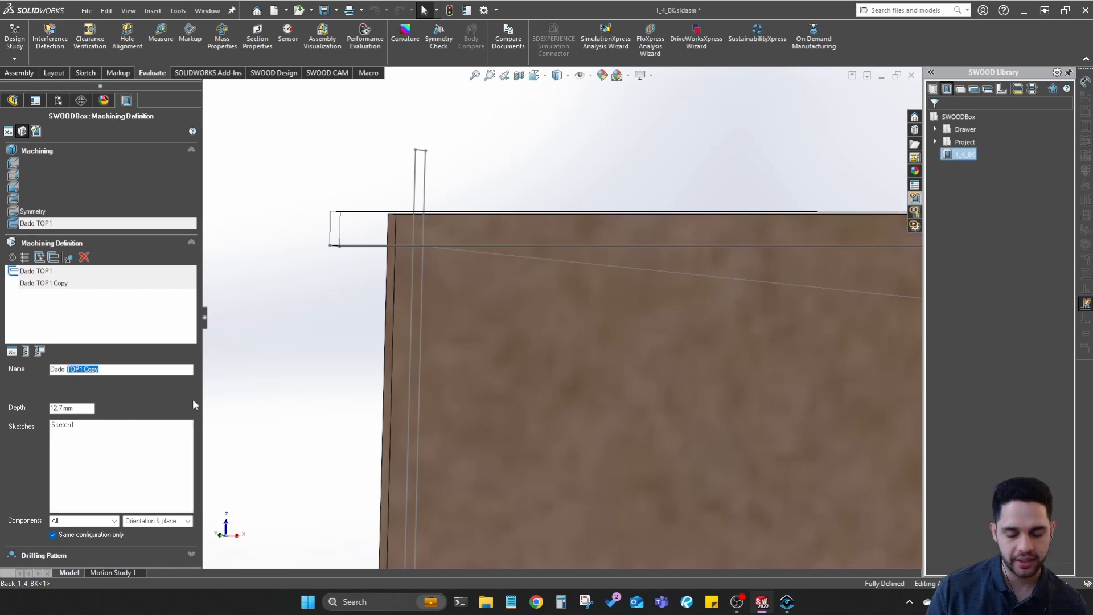
{"action": "type", "text": "LS"}
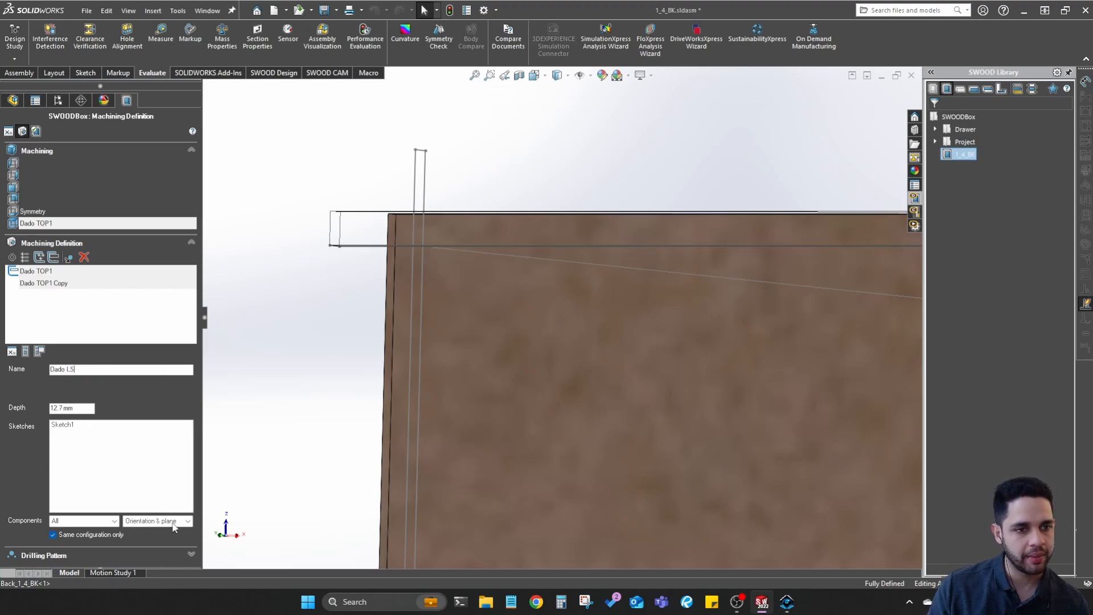
{"action": "left_click", "coordinate": [40, 352]}
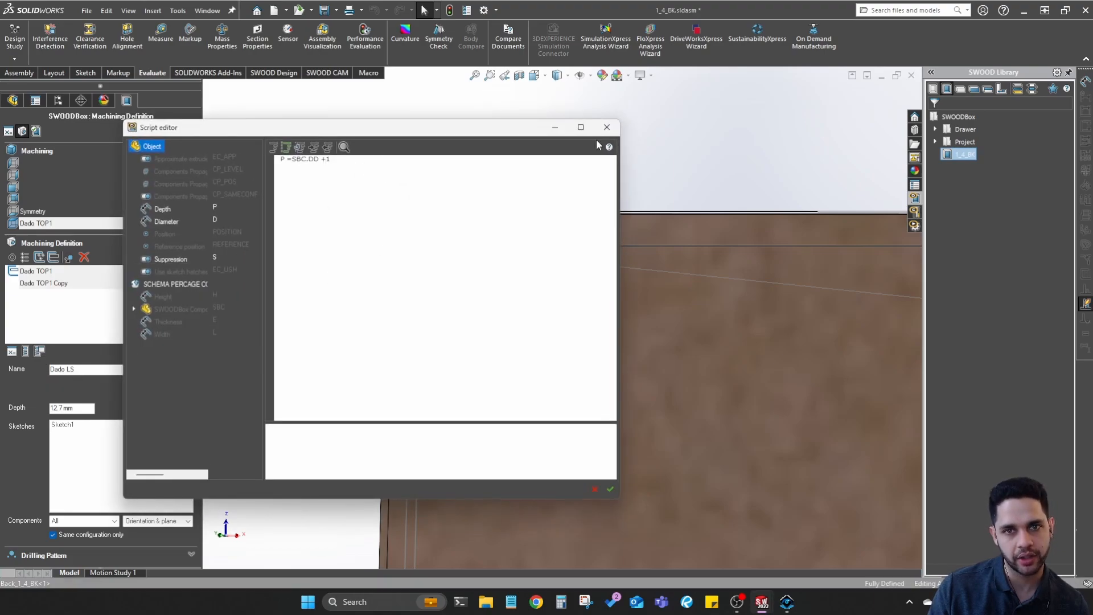
{"action": "left_click", "coordinate": [606, 127]}
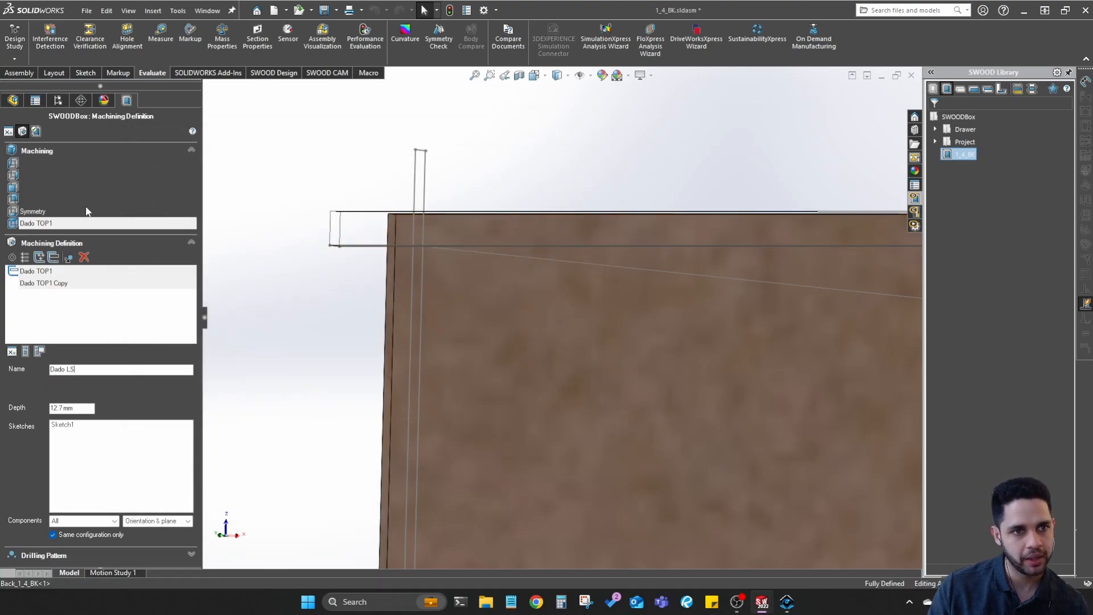
Assign the Dado LS machining to the left face of the SWOODBox
{"action": "left_click", "coordinate": [86, 212]}
{"action": "left_click", "coordinate": [71, 188]}
{"action": "left_click", "coordinate": [60, 175]}
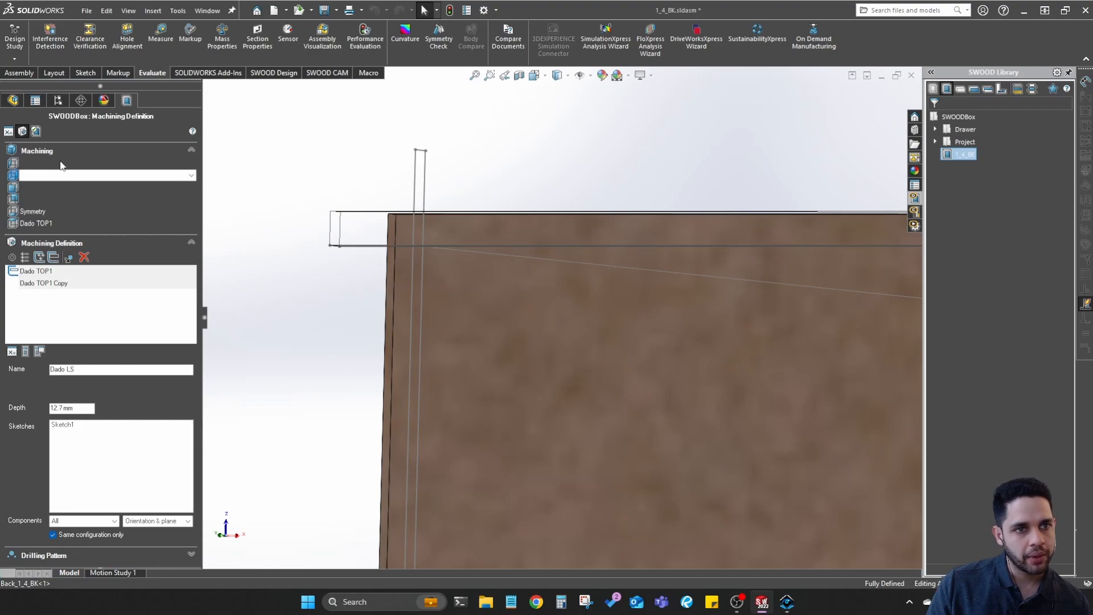
{"action": "left_click", "coordinate": [63, 164]}
{"action": "left_click", "coordinate": [71, 164]}
{"action": "left_click", "coordinate": [75, 192]}
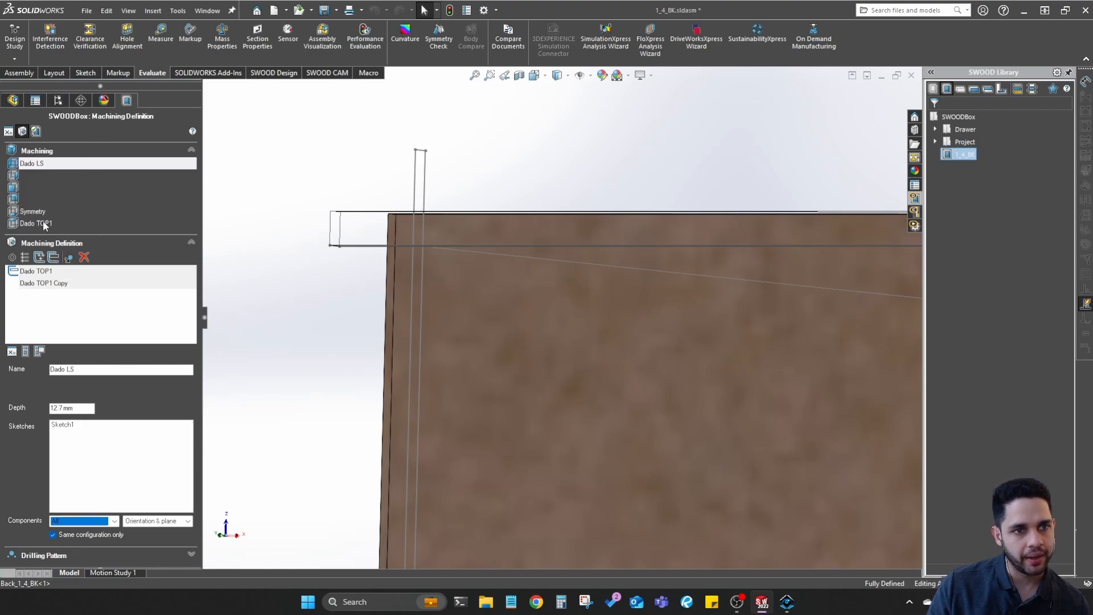
Rebuild the SWOODBox test and inspect the depth, diameter and suppression parameters of the first dado
{"action": "left_click", "coordinate": [35, 131]}
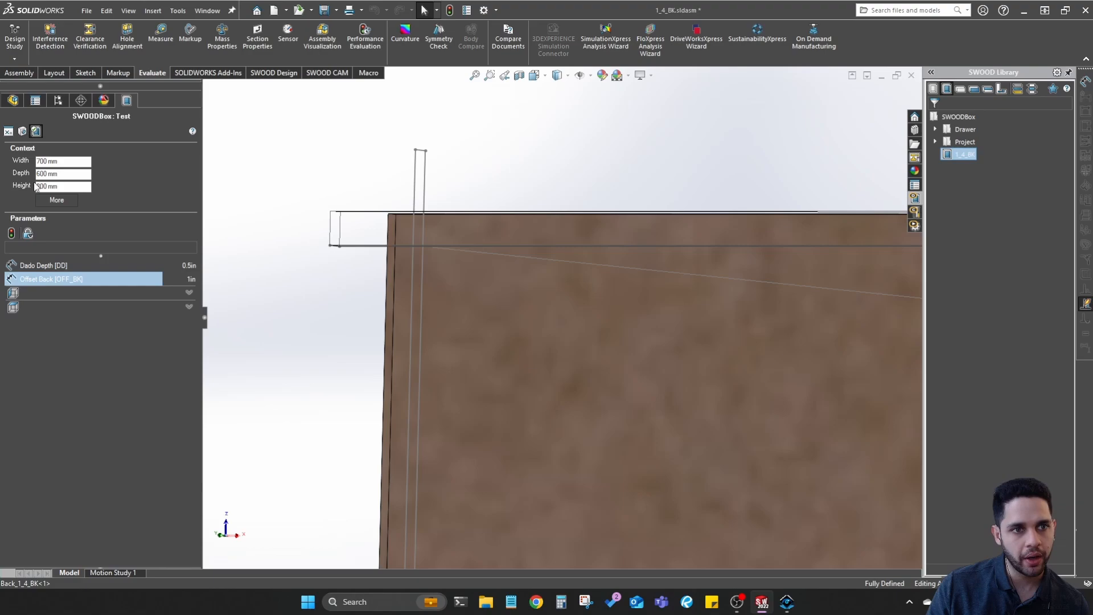
{"action": "left_click", "coordinate": [9, 237]}
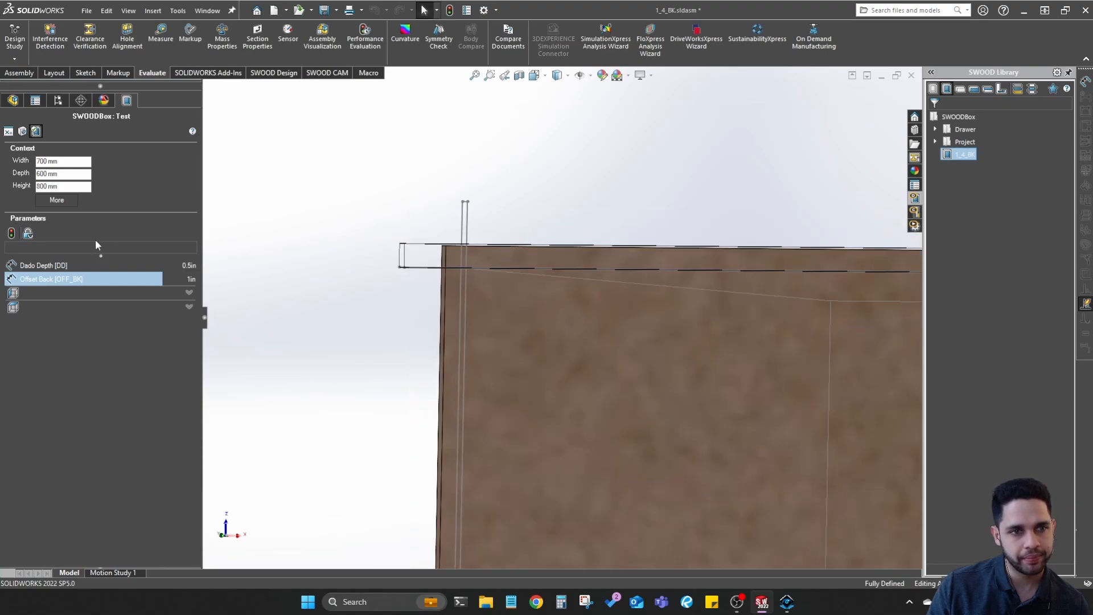
{"action": "left_click", "coordinate": [90, 292]}
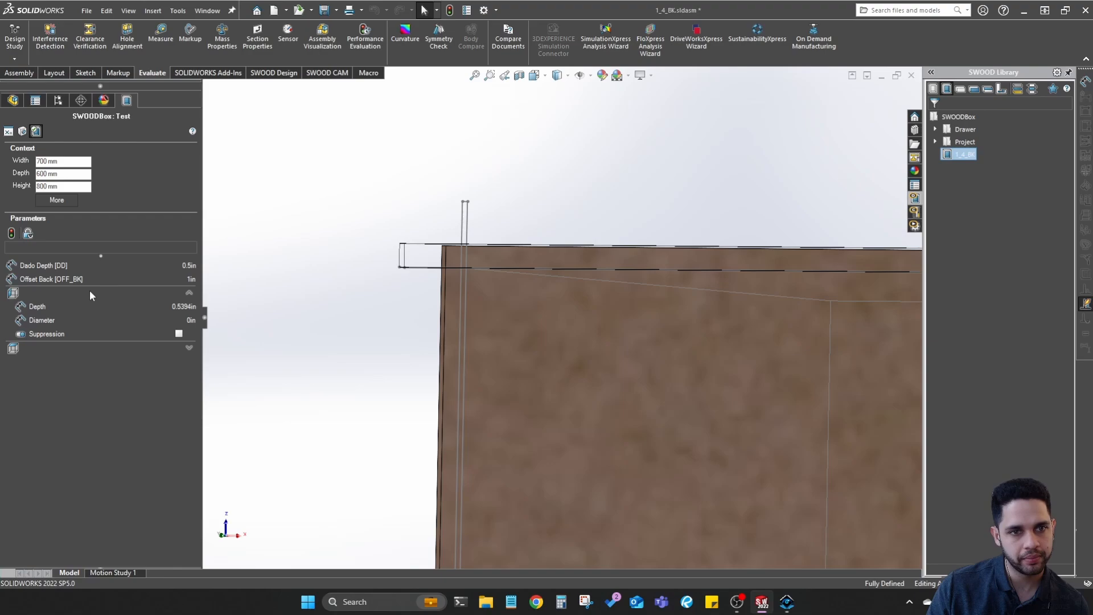
{"action": "scroll", "coordinate": [477, 365], "scroll_direction": "up", "scroll_amount": 3}
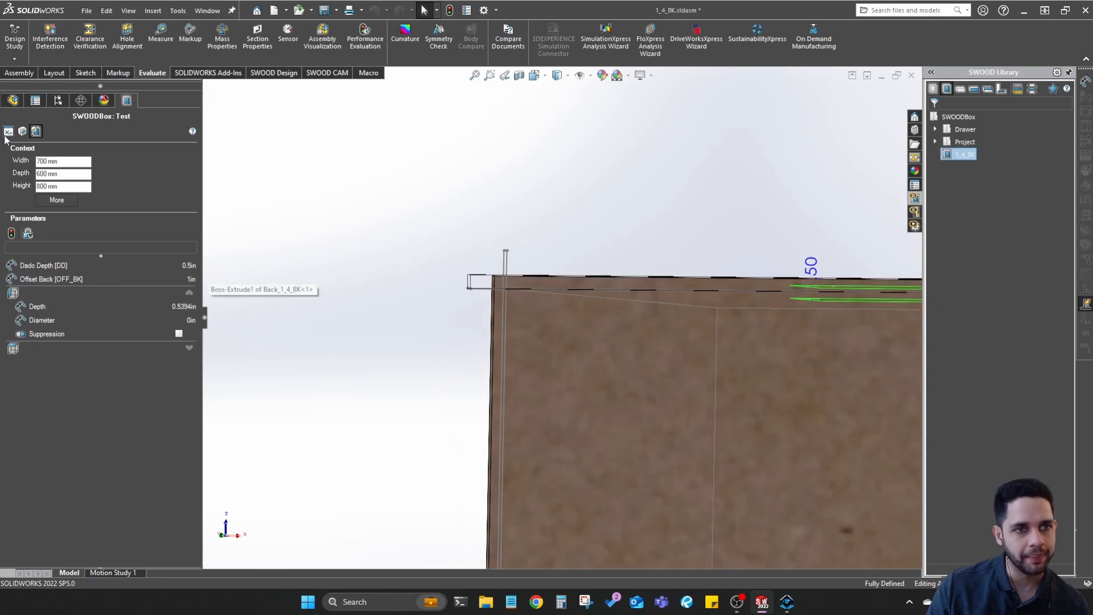
Replace the sketch of the Dado LS machining definition with Sketch2, the vertical profile along the panel's left edge
{"action": "left_click", "coordinate": [22, 131]}
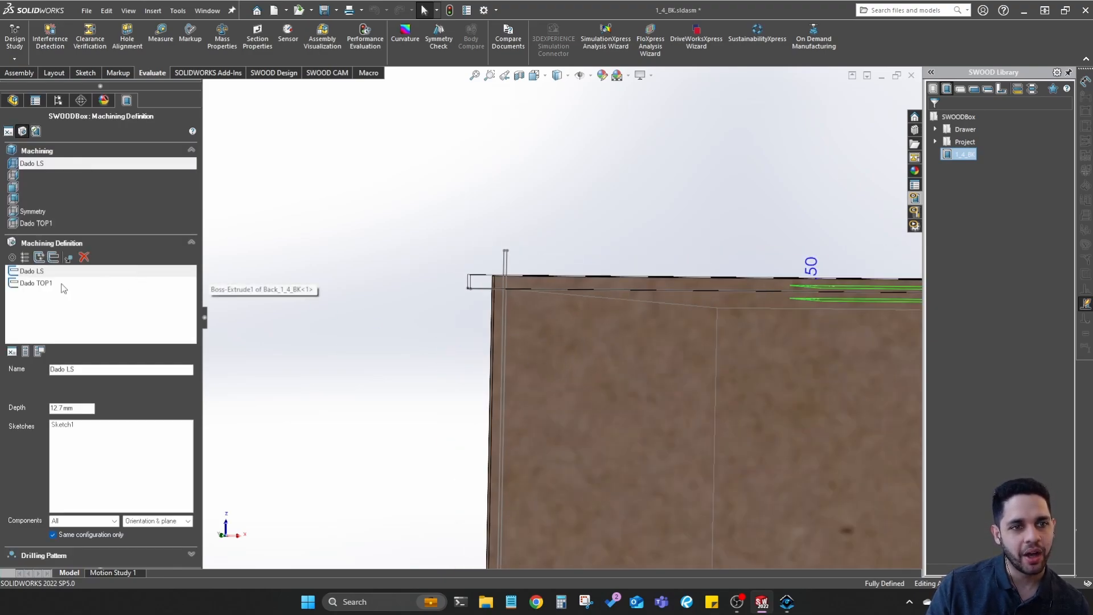
{"action": "left_click", "coordinate": [61, 284]}
{"action": "left_click", "coordinate": [61, 273]}
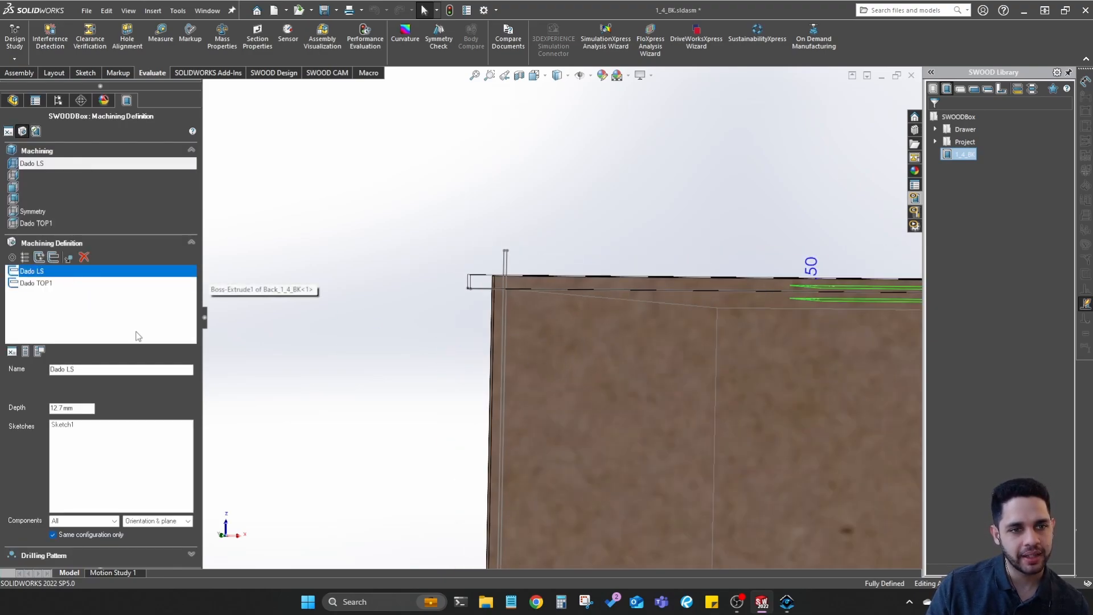
{"action": "left_click", "coordinate": [87, 425]}
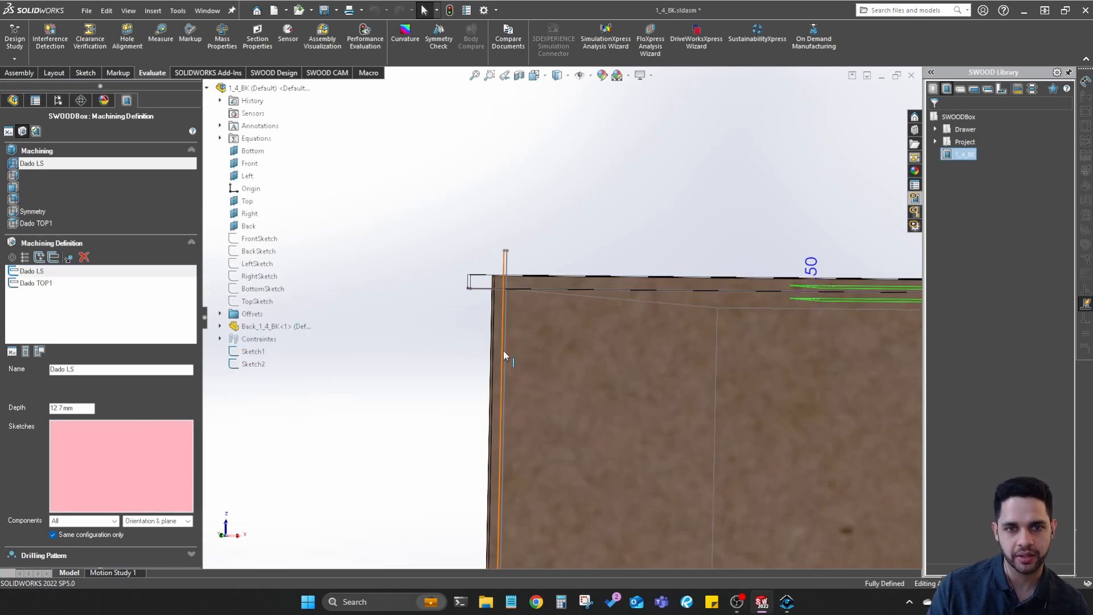
{"action": "scroll", "coordinate": [524, 273], "scroll_direction": "down", "scroll_amount": 5}
{"action": "middle_click_drag", "start_coordinate": [528, 335], "coordinate": [523, 365]}
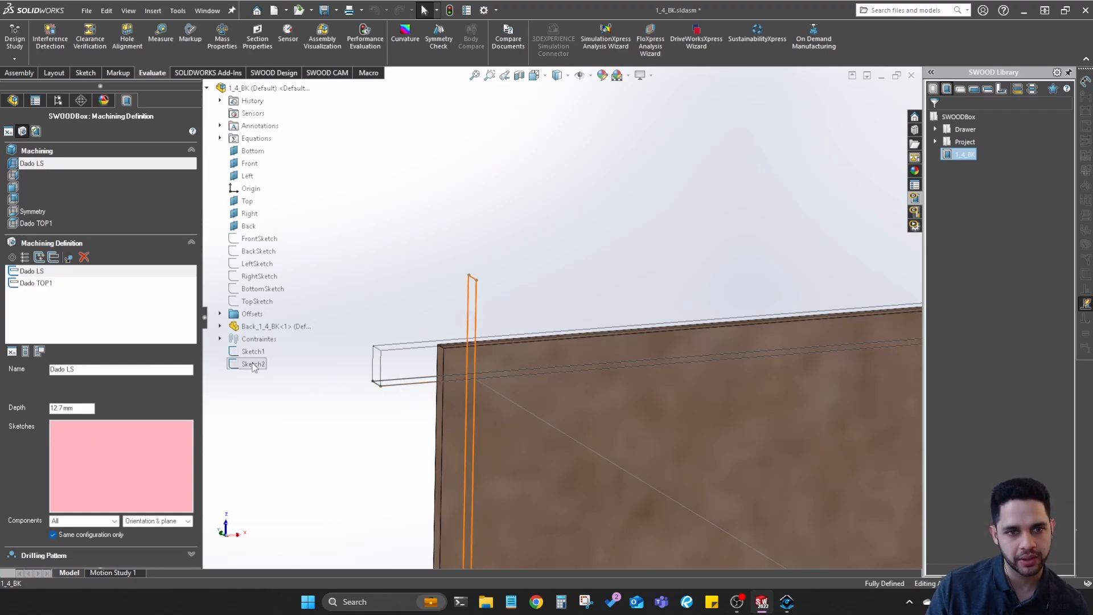
{"action": "left_click", "coordinate": [473, 399]}
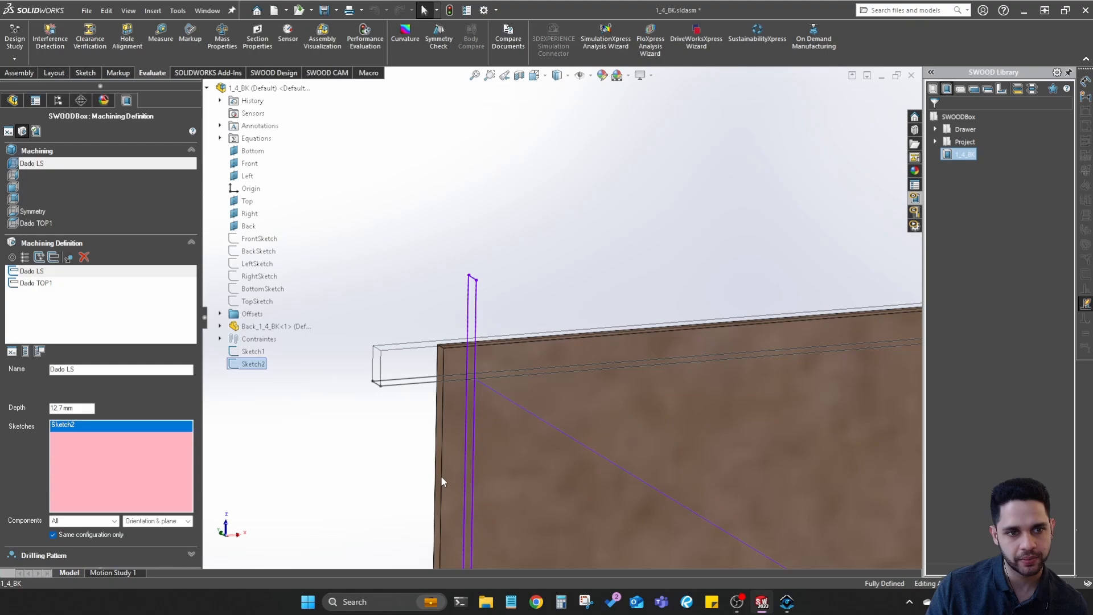
Examine the Dado LS cut volume along the panel's left edge and around its upper corner in the SWOODBox test
{"action": "left_click", "coordinate": [35, 132]}
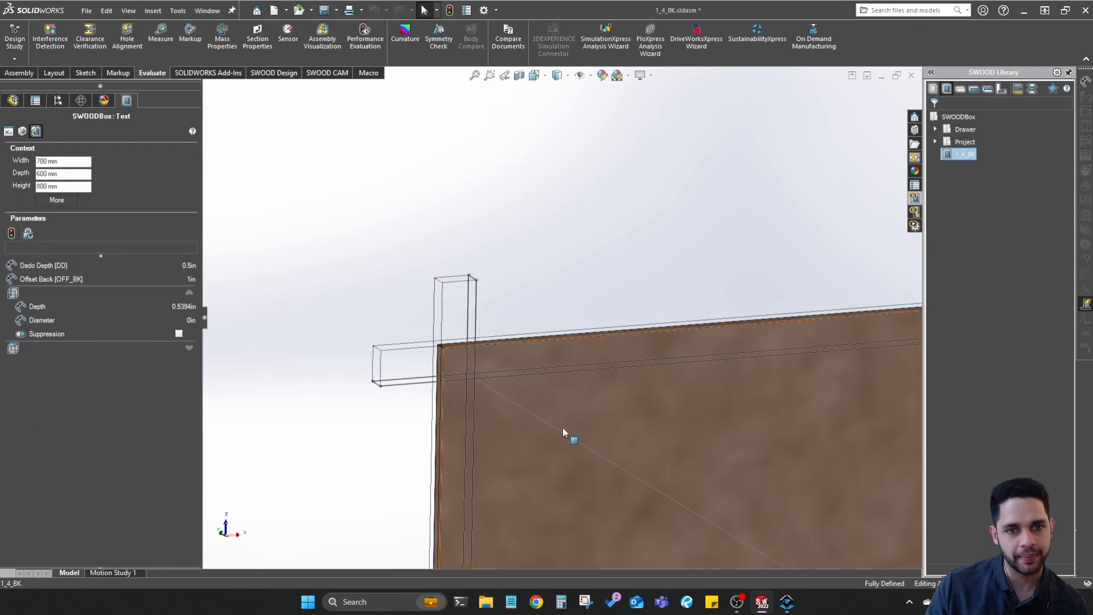
{"action": "middle_click_drag", "start_coordinate": [563, 433], "coordinate": [561, 375]}
{"action": "scroll", "coordinate": [505, 319], "scroll_direction": "down", "scroll_amount": 3}
{"action": "scroll", "coordinate": [545, 387], "scroll_direction": "up", "scroll_amount": 3}
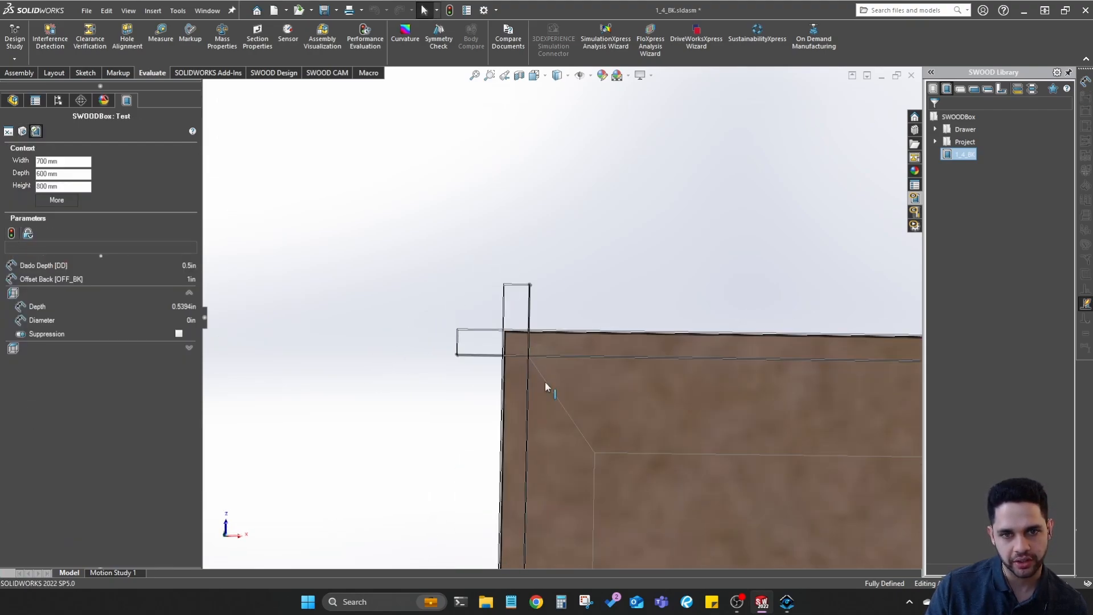
{"action": "scroll", "coordinate": [546, 387], "scroll_direction": "up", "scroll_amount": 8}
{"action": "scroll", "coordinate": [551, 401], "scroll_direction": "down", "scroll_amount": 8}
{"action": "middle_click_drag", "start_coordinate": [517, 369], "coordinate": [532, 390]}
{"action": "scroll", "coordinate": [598, 370], "scroll_direction": "up", "scroll_amount": 11}
{"action": "scroll", "coordinate": [551, 267], "scroll_direction": "down", "scroll_amount": 3}
{"action": "middle_click_drag", "start_coordinate": [551, 255], "coordinate": [564, 234]}
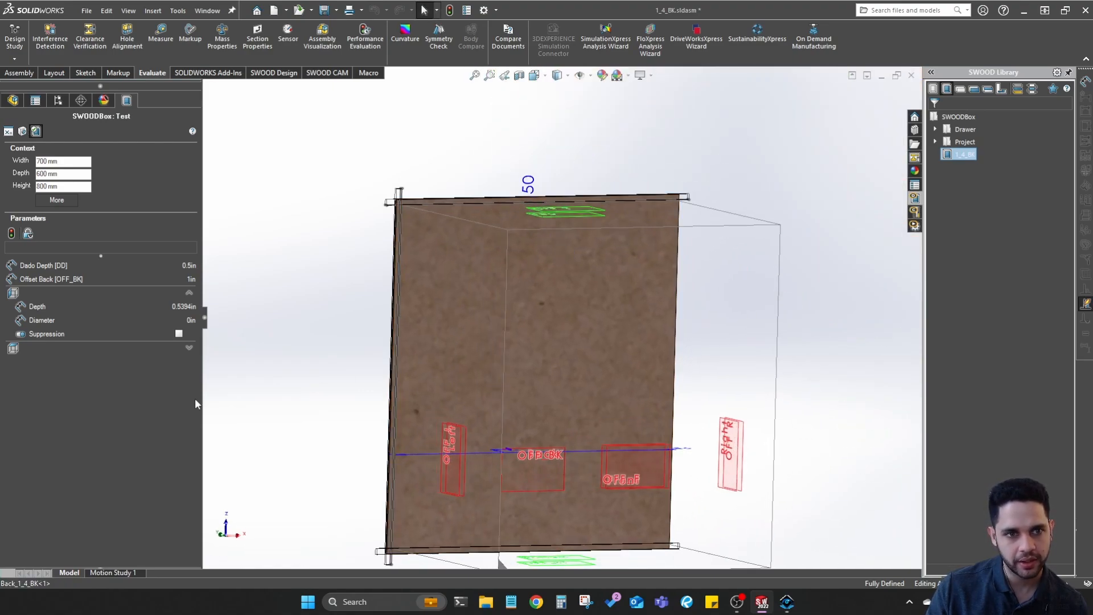
{"action": "left_click", "coordinate": [189, 293]}
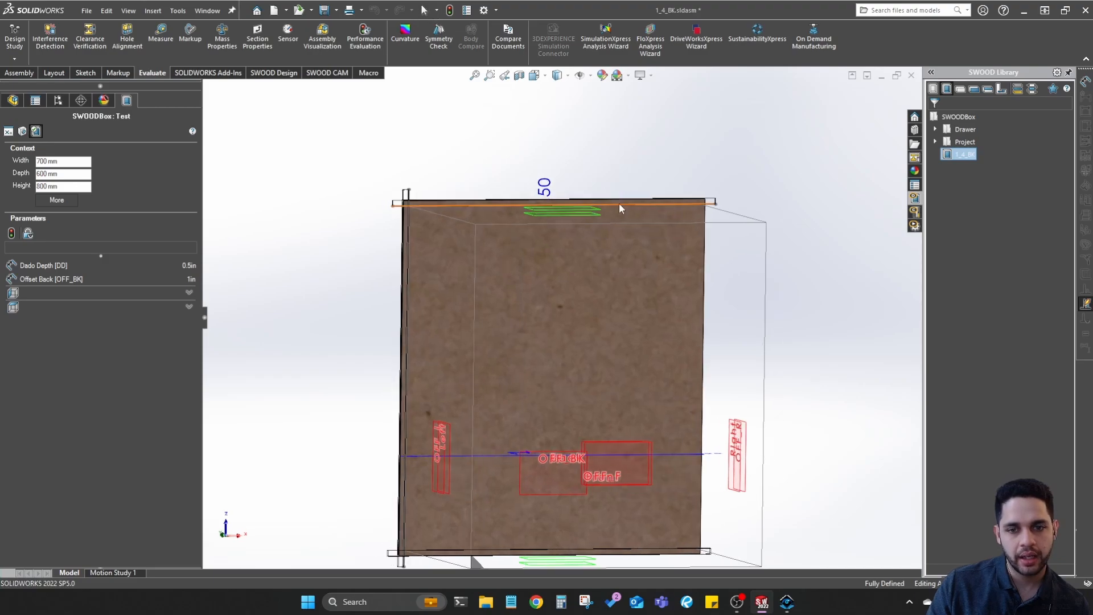
{"action": "scroll", "coordinate": [501, 459], "scroll_direction": "down", "scroll_amount": 5}
{"action": "scroll", "coordinate": [512, 318], "scroll_direction": "up", "scroll_amount": 4}
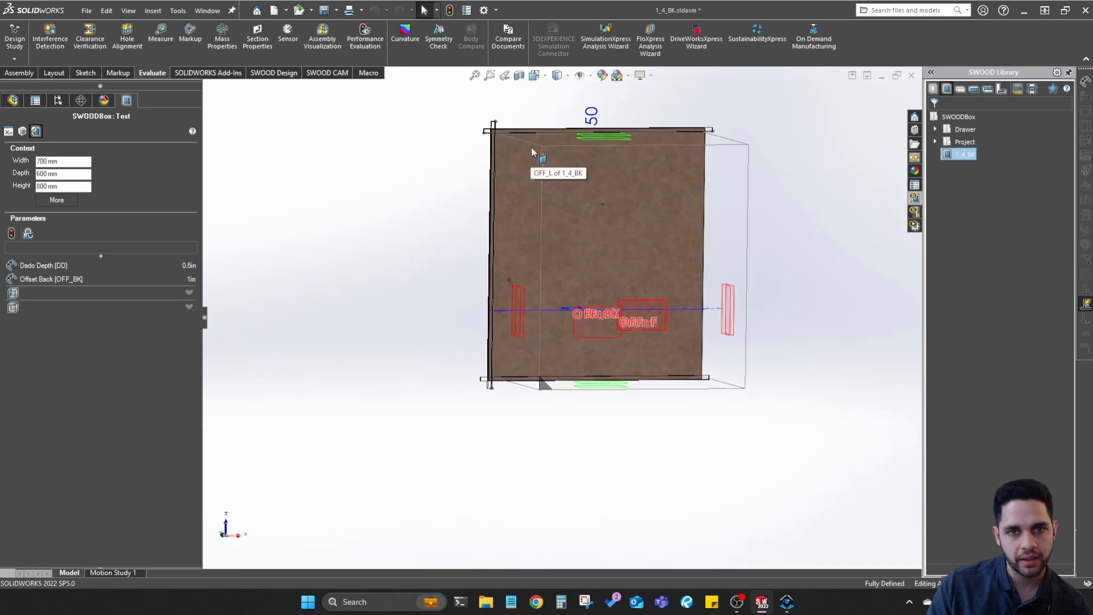
{"action": "scroll", "coordinate": [537, 151], "scroll_direction": "down", "scroll_amount": 5}
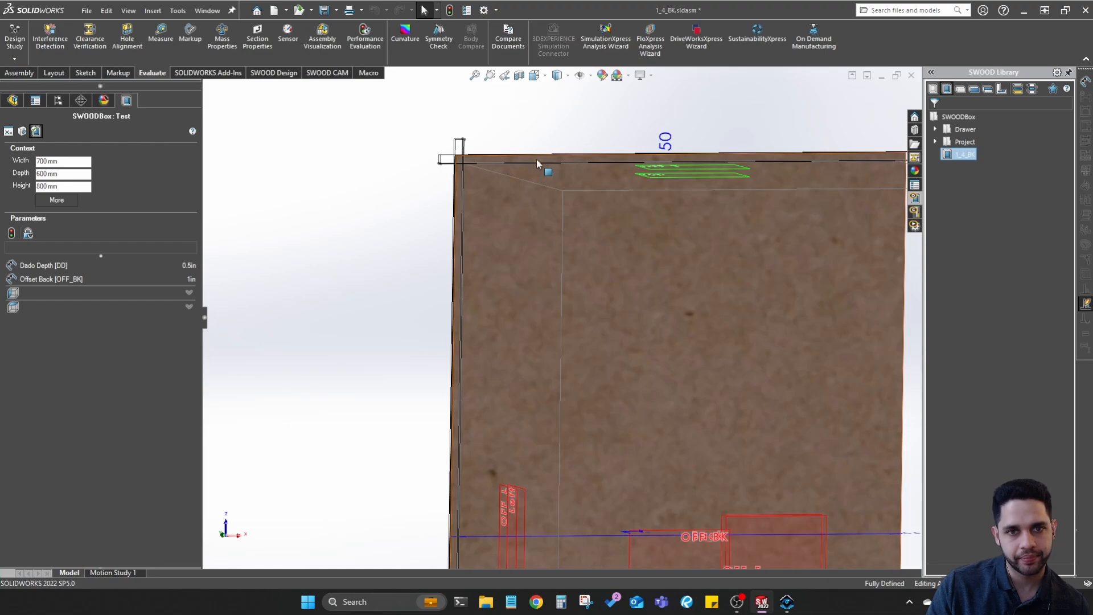
{"action": "scroll", "coordinate": [536, 176], "scroll_direction": "up", "scroll_amount": 3}
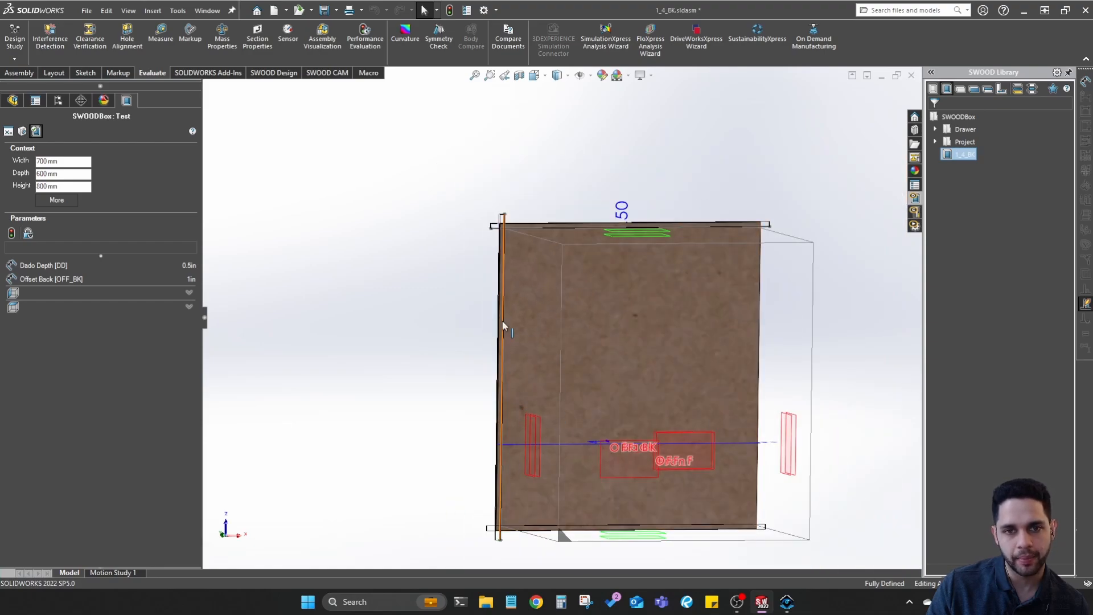
Set the right face's machining to Symmetry and rebuild the SWOODBox test to check the dados around the panel
{"action": "left_click", "coordinate": [23, 131]}
{"action": "left_click", "coordinate": [44, 176]}
{"action": "left_click", "coordinate": [44, 177]}
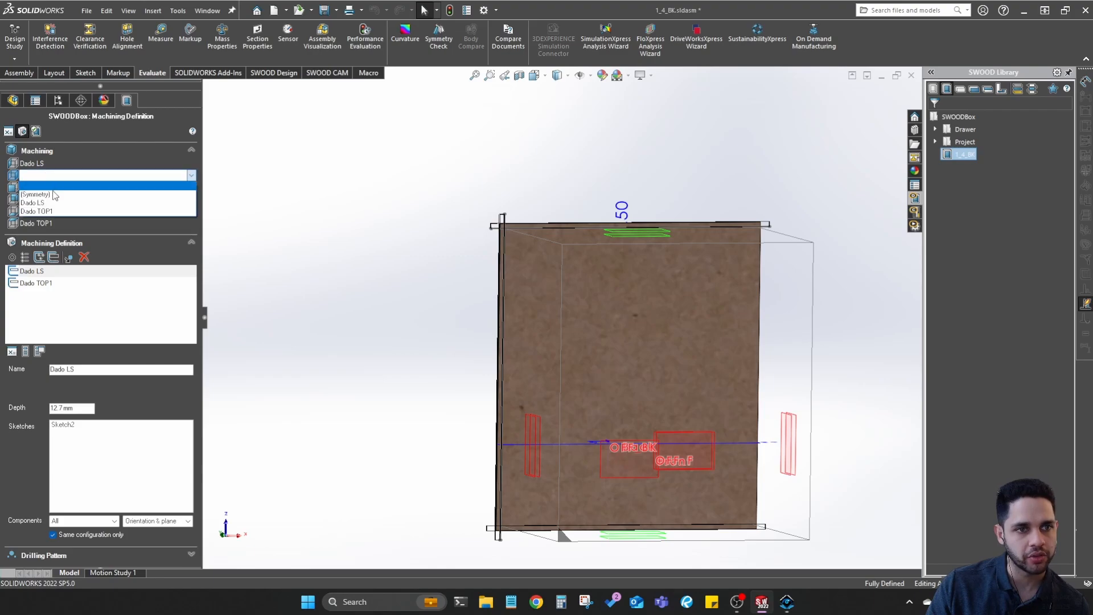
{"action": "left_click", "coordinate": [56, 199]}
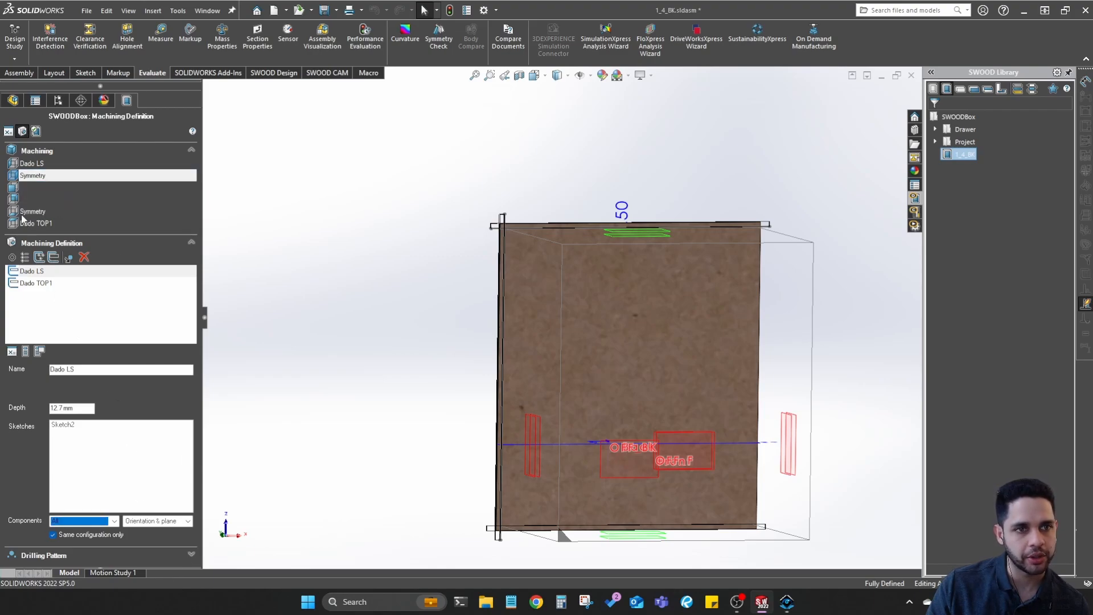
{"action": "left_click", "coordinate": [36, 131]}
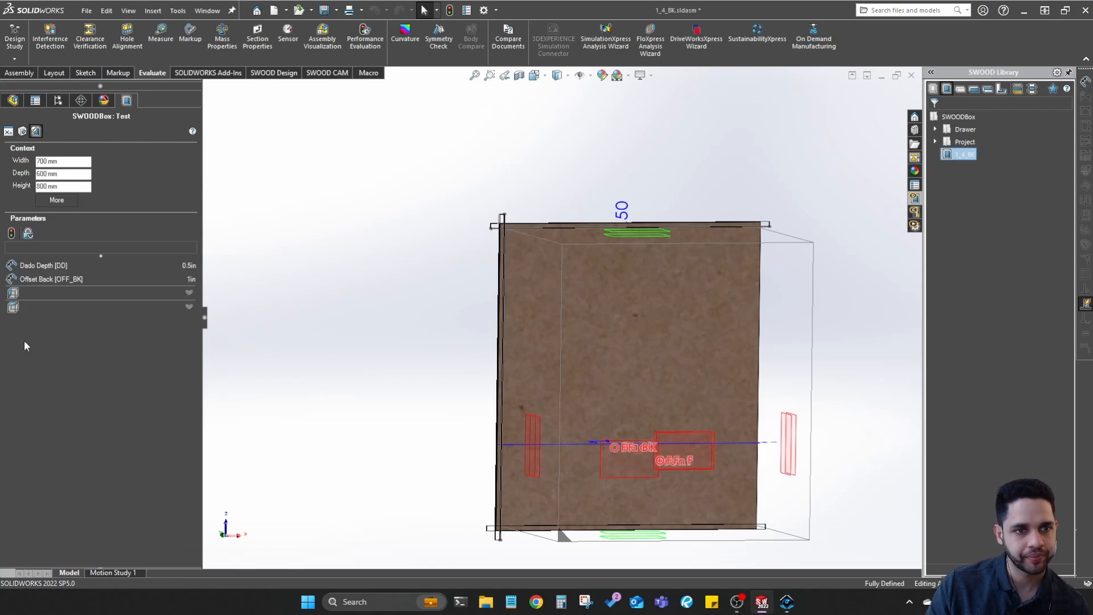
{"action": "left_click", "coordinate": [11, 234]}
{"action": "middle_click_drag", "start_coordinate": [614, 364], "coordinate": [765, 265]}
Save the 1_4_BK assembly with its Back_1_4_BK part and close it
{"action": "key", "text": "ctrl+s"}
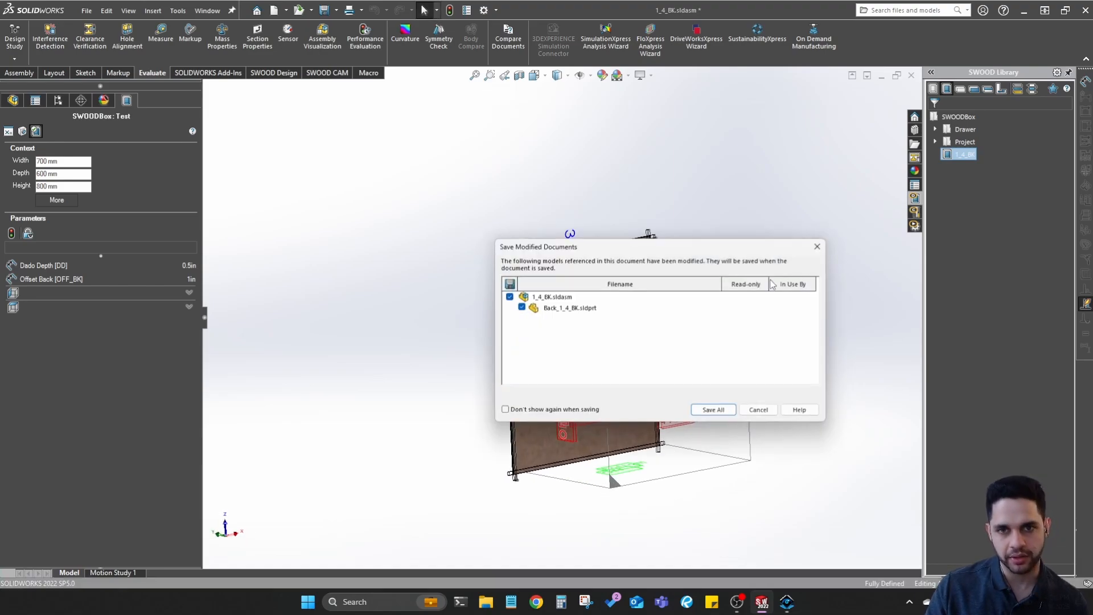
{"action": "left_click", "coordinate": [725, 411]}
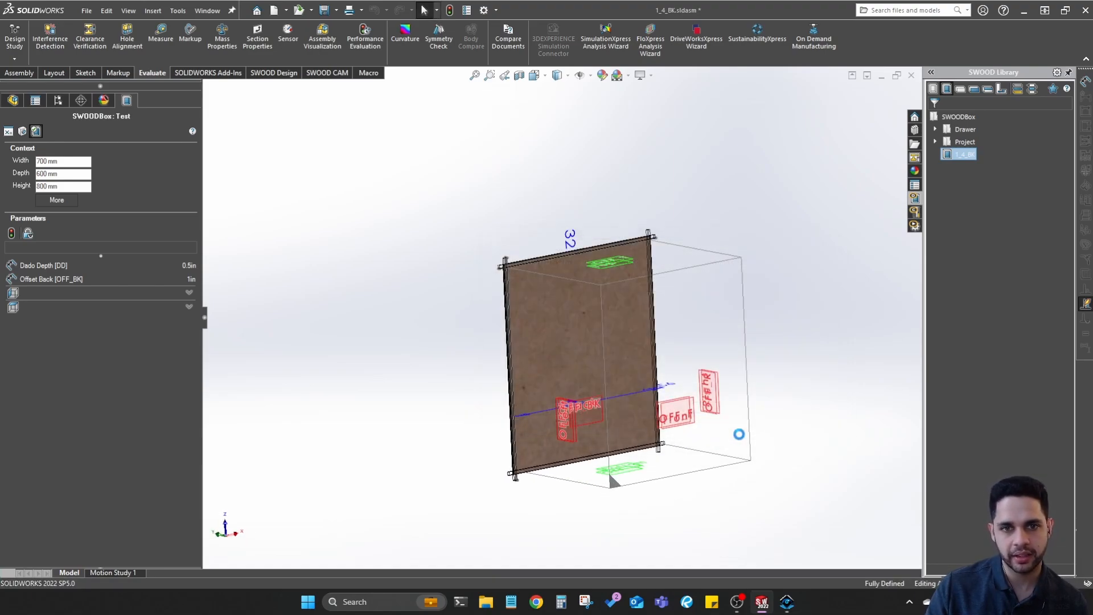
{"action": "left_click", "coordinate": [9, 131]}
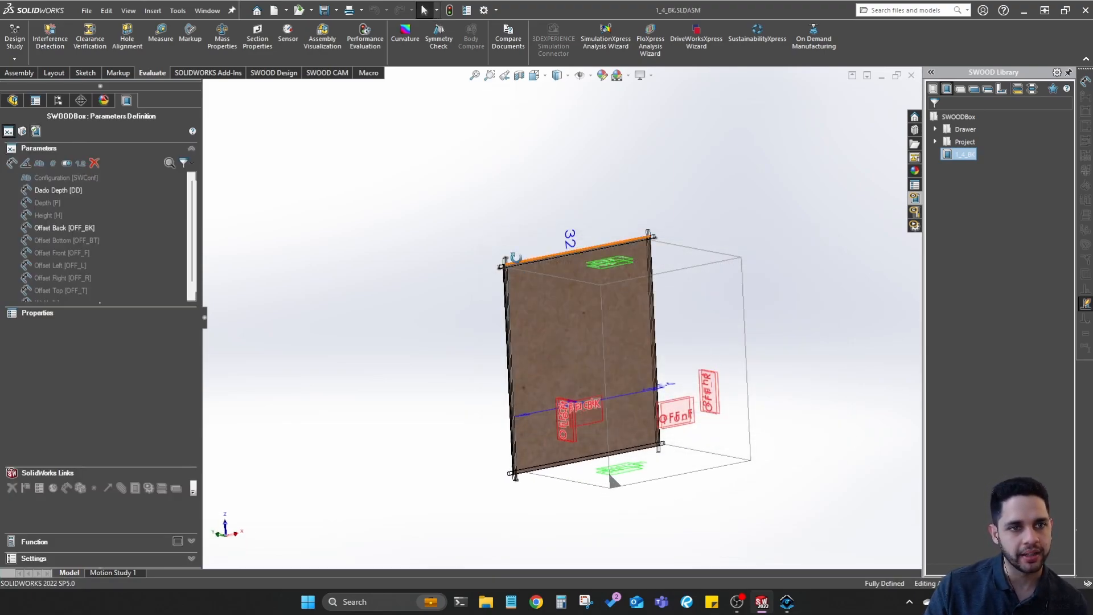
{"action": "left_click", "coordinate": [911, 75]}
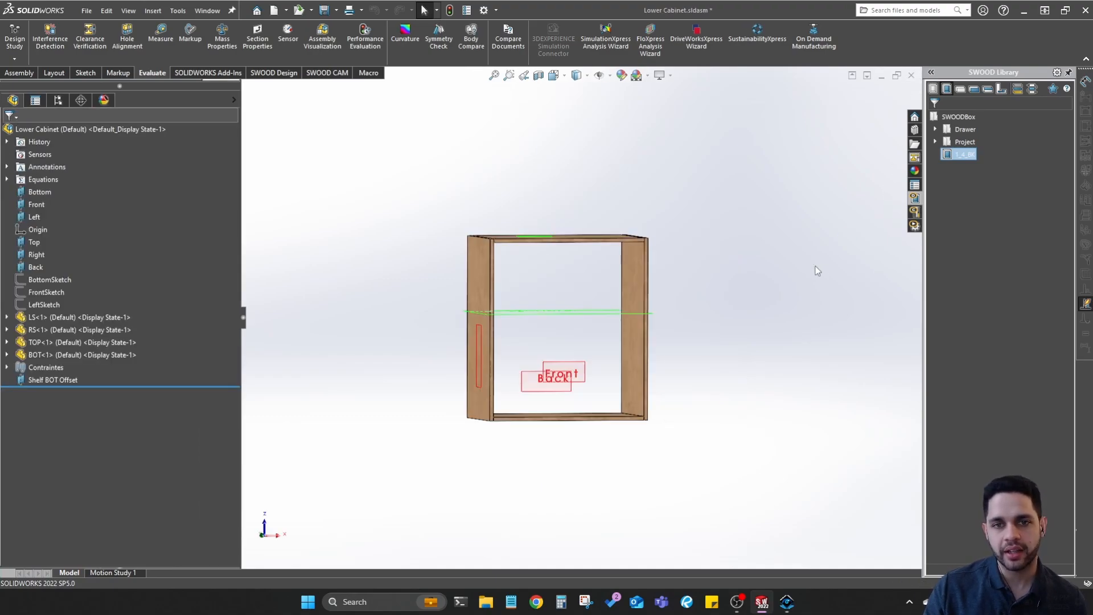
{"action": "right_click", "coordinate": [963, 159]}
{"action": "left_click", "coordinate": [991, 254]}
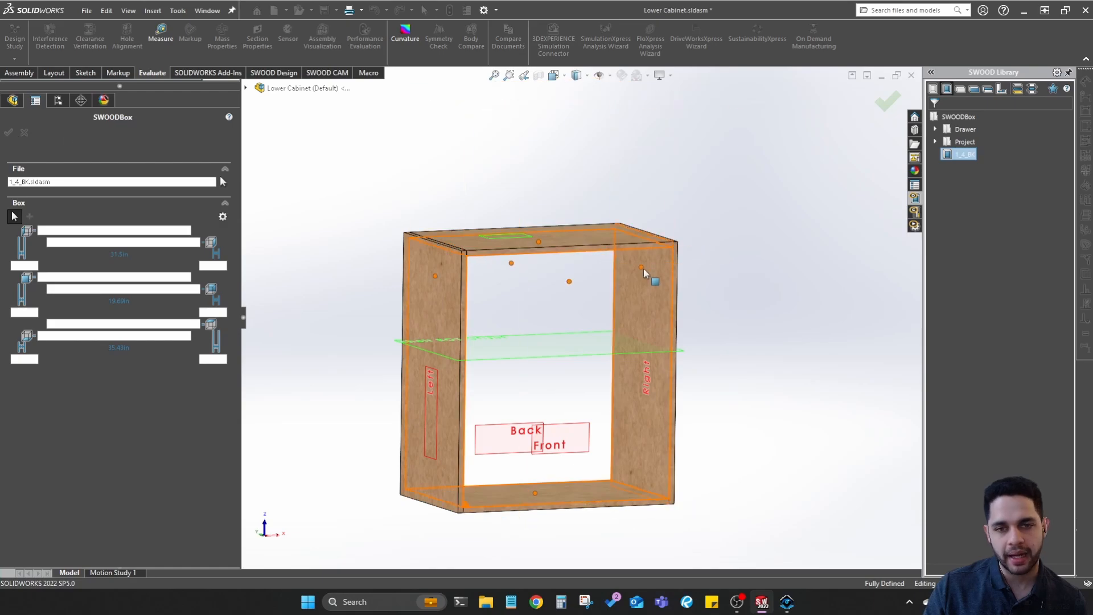
{"action": "right_click", "coordinate": [964, 155]}
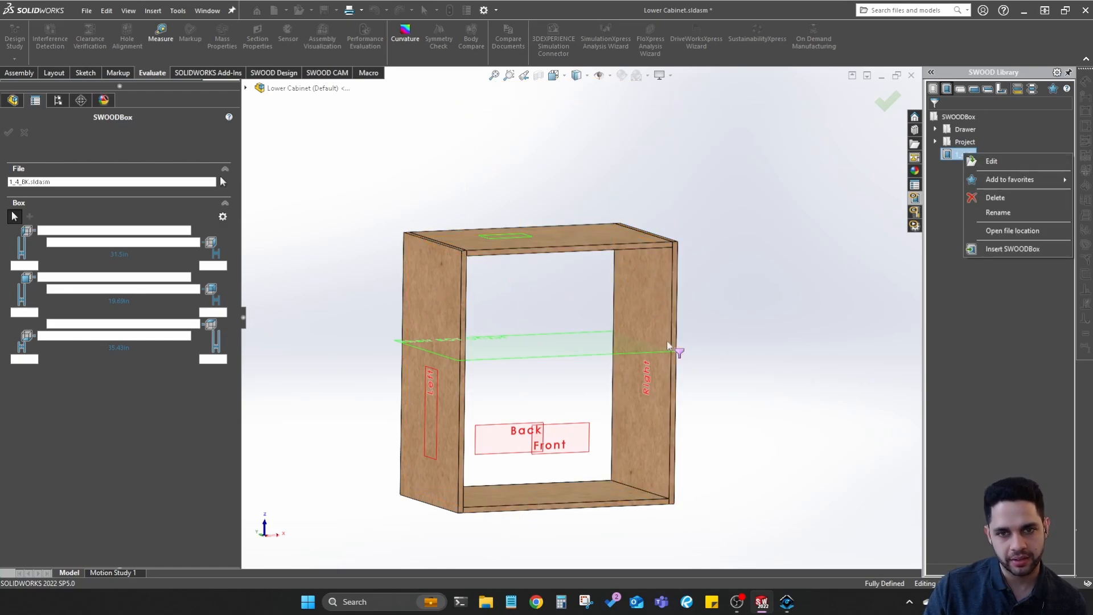
{"action": "left_click", "coordinate": [1005, 249]}
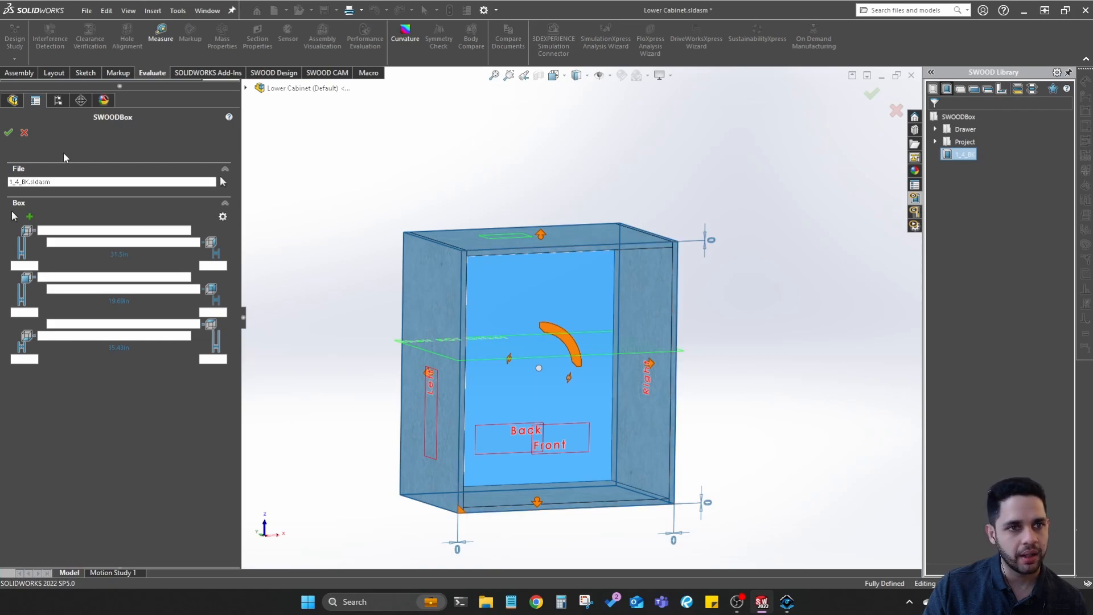
{"action": "left_click", "coordinate": [24, 132]}
Insert the 1_4_BK SWOODBox into the Lower Cabinet between the side, top and bottom panels and the Front and Back planes
{"action": "right_click", "coordinate": [965, 154]}
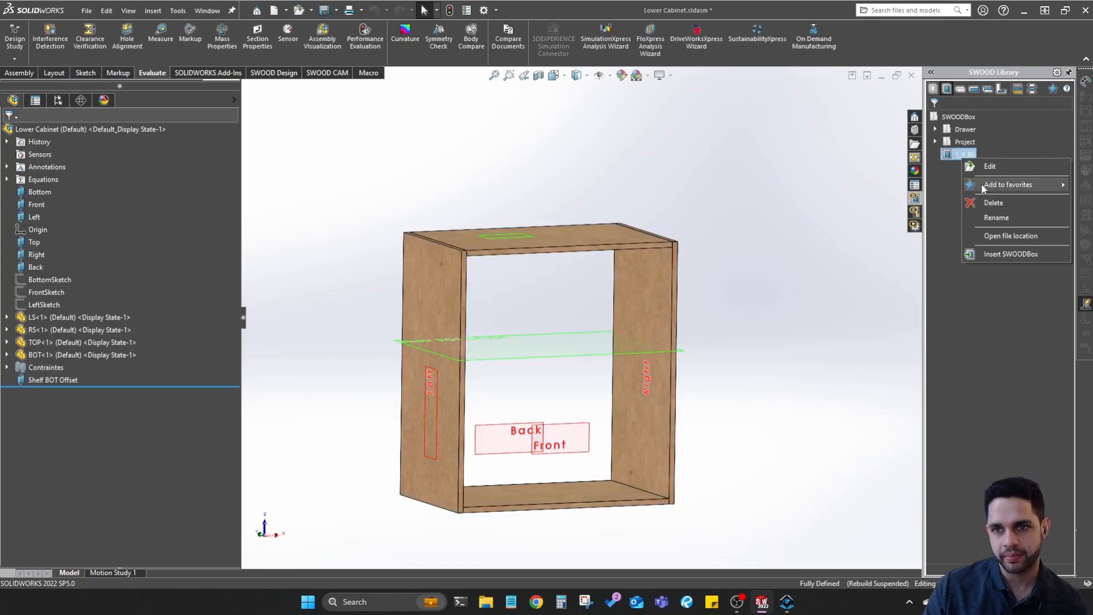
{"action": "left_click", "coordinate": [1011, 254]}
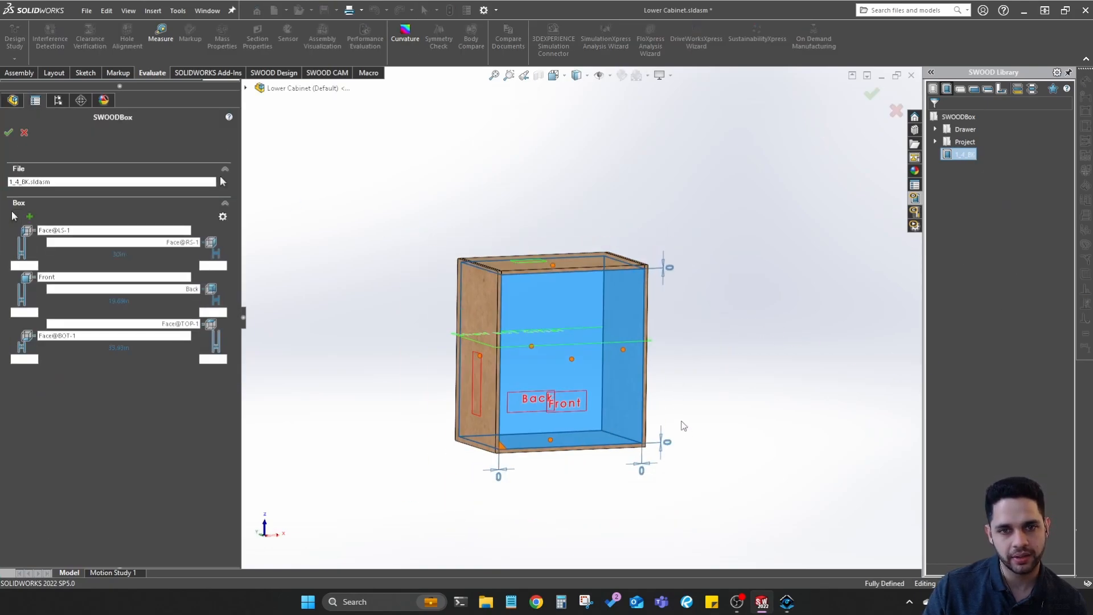
{"action": "middle_click_drag", "start_coordinate": [683, 426], "coordinate": [708, 365]}
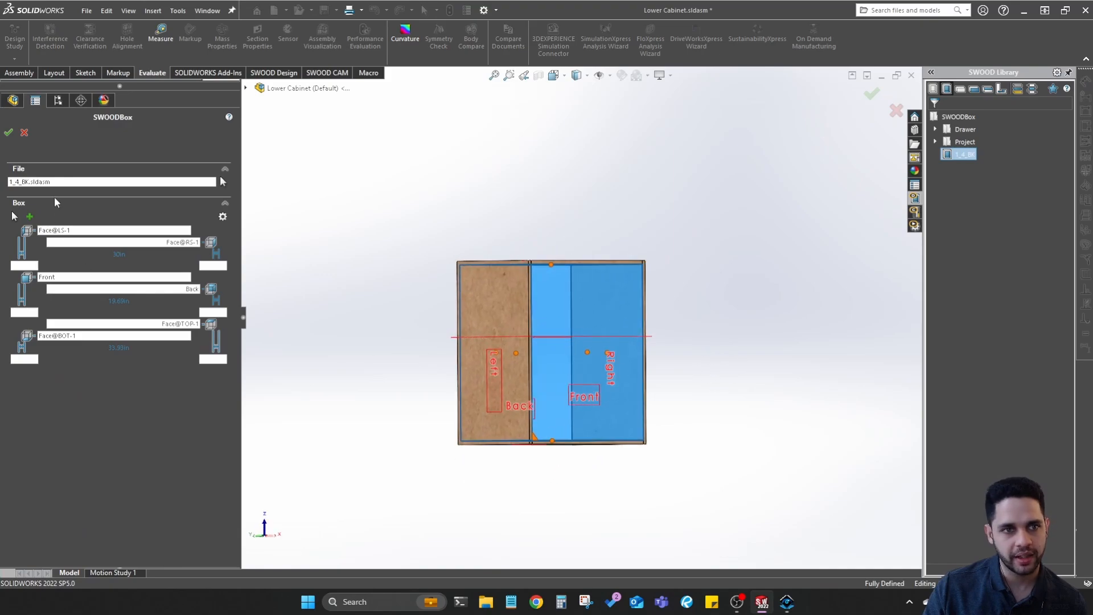
{"action": "left_click", "coordinate": [9, 132]}
Hide the two visible dado profile sketches of the inserted 1_4_BK box in the Lower Cabinet
{"action": "scroll", "coordinate": [483, 278], "scroll_direction": "down", "scroll_amount": 6}
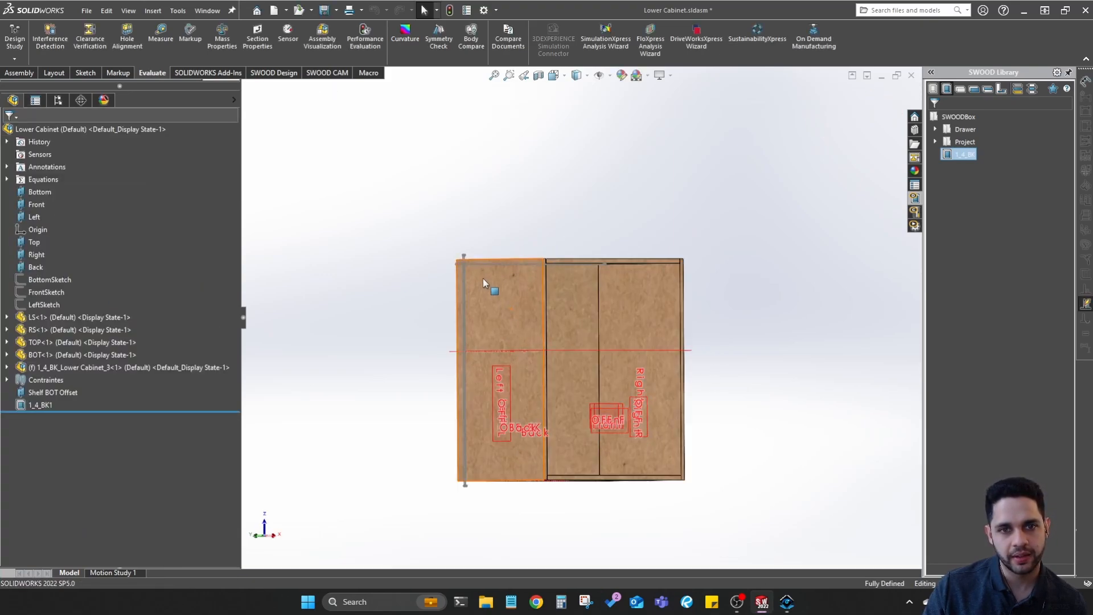
{"action": "middle_click_drag", "start_coordinate": [505, 275], "coordinate": [504, 234]}
{"action": "scroll", "coordinate": [505, 234], "scroll_direction": "up", "scroll_amount": 4}
{"action": "mouse_move", "coordinate": [806, 367]}
{"action": "middle_mouse_down"}
{"action": "mouse_move", "coordinate": [728, 319]}
{"action": "mouse_move", "coordinate": [622, 288]}
{"action": "mouse_move", "coordinate": [733, 315]}
{"action": "mouse_move", "coordinate": [681, 342]}
{"action": "mouse_move", "coordinate": [621, 346]}
{"action": "mouse_move", "coordinate": [564, 319]}
{"action": "mouse_move", "coordinate": [485, 246]}
{"action": "mouse_move", "coordinate": [401, 193]}
{"action": "middle_mouse_up"}
{"action": "scroll", "coordinate": [733, 314], "scroll_direction": "up", "scroll_amount": 1}
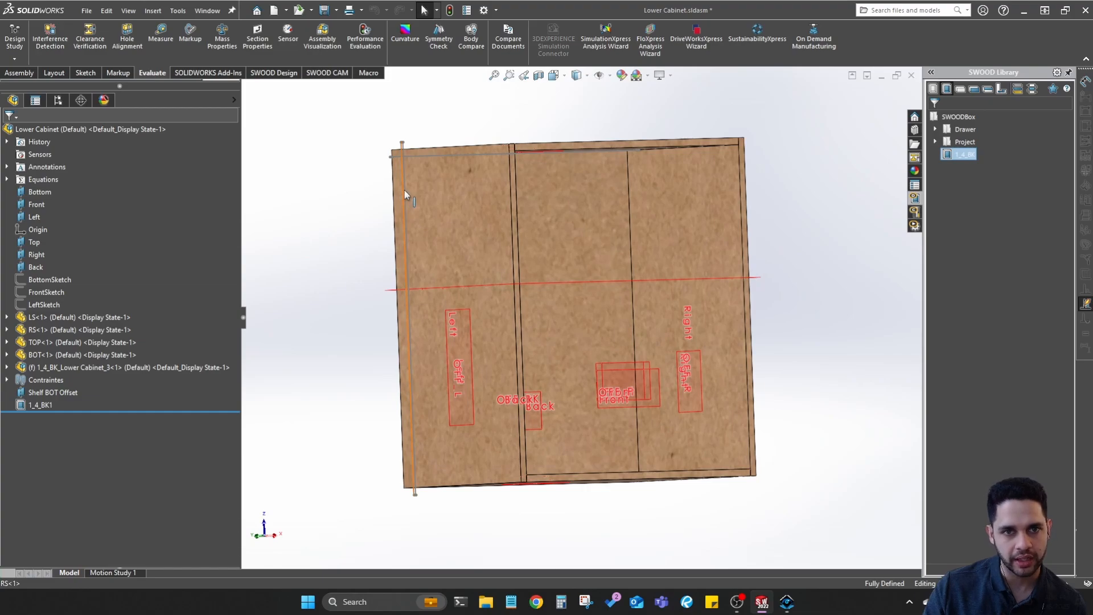
{"action": "right_click", "coordinate": [405, 190]}
{"action": "left_click", "coordinate": [431, 106]}
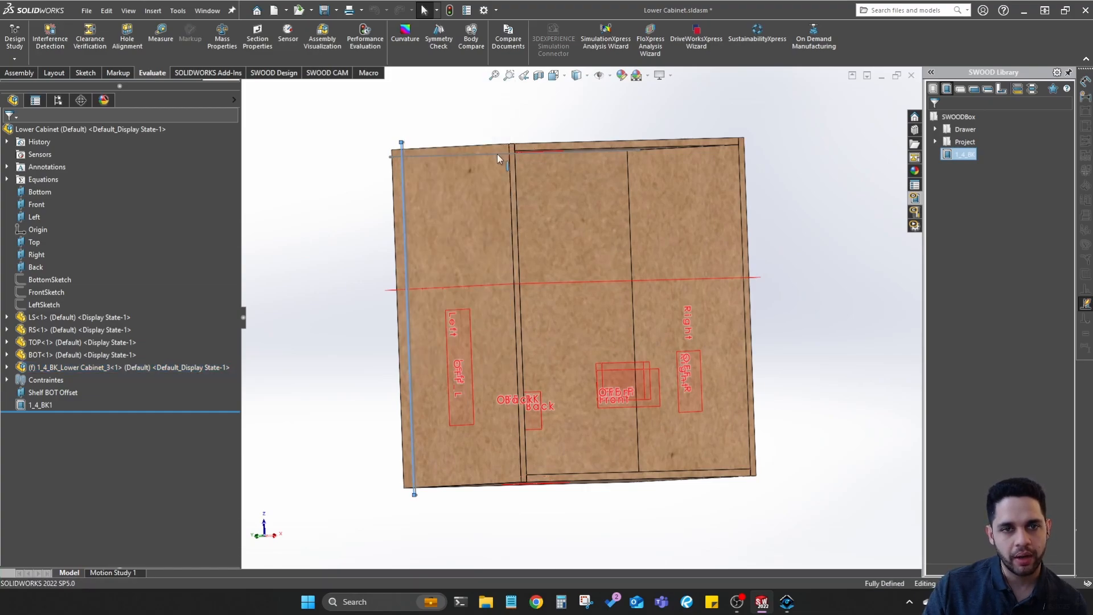
{"action": "middle_click_drag", "start_coordinate": [499, 158], "coordinate": [506, 183]}
{"action": "right_click", "coordinate": [401, 167]}
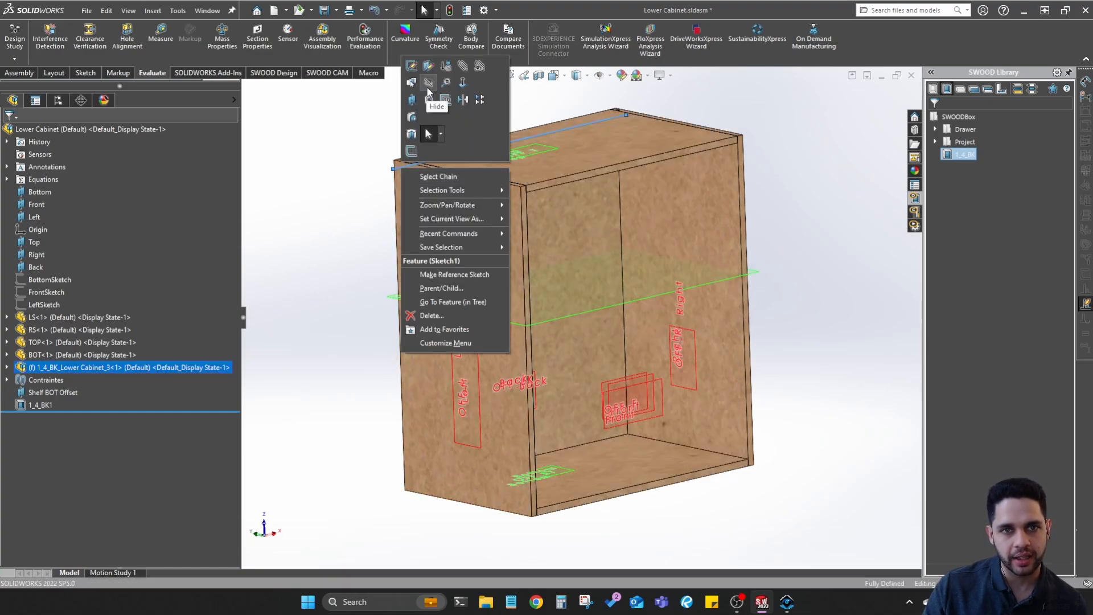
{"action": "mouse_move", "coordinate": [815, 244]}
{"action": "middle_mouse_down"}
{"action": "mouse_move", "coordinate": [810, 211]}
{"action": "mouse_move", "coordinate": [803, 227]}
{"action": "middle_mouse_up"}
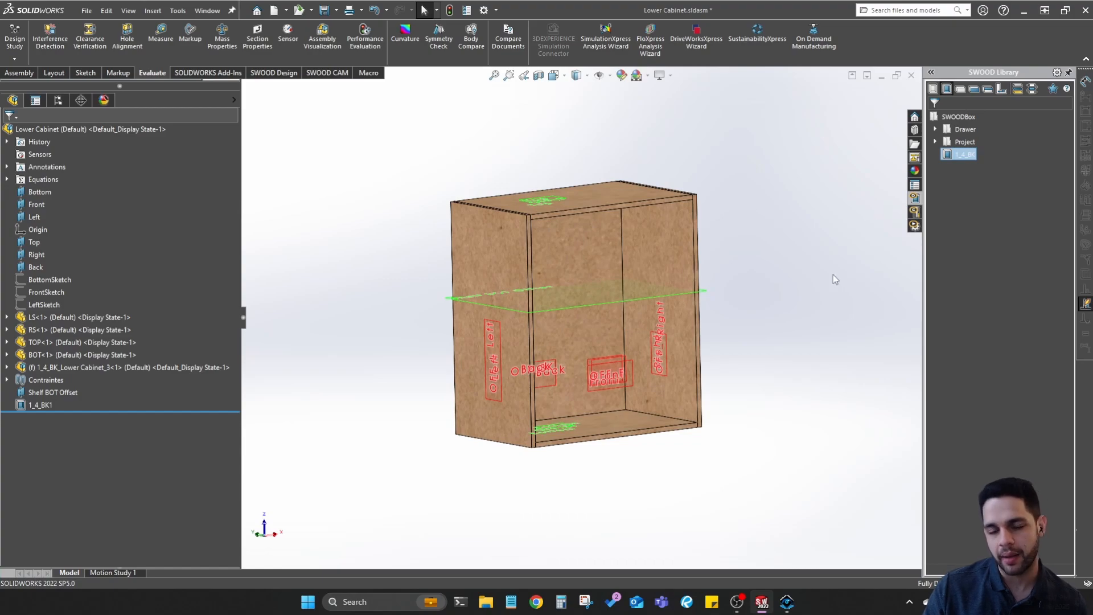
Examine the dado cuts in the cabinet's top and side panels at the upper corners and along the rear inner edges
{"action": "middle_click_drag", "start_coordinate": [723, 230], "coordinate": [647, 263]}
{"action": "scroll", "coordinate": [681, 217], "scroll_direction": "down", "scroll_amount": 3}
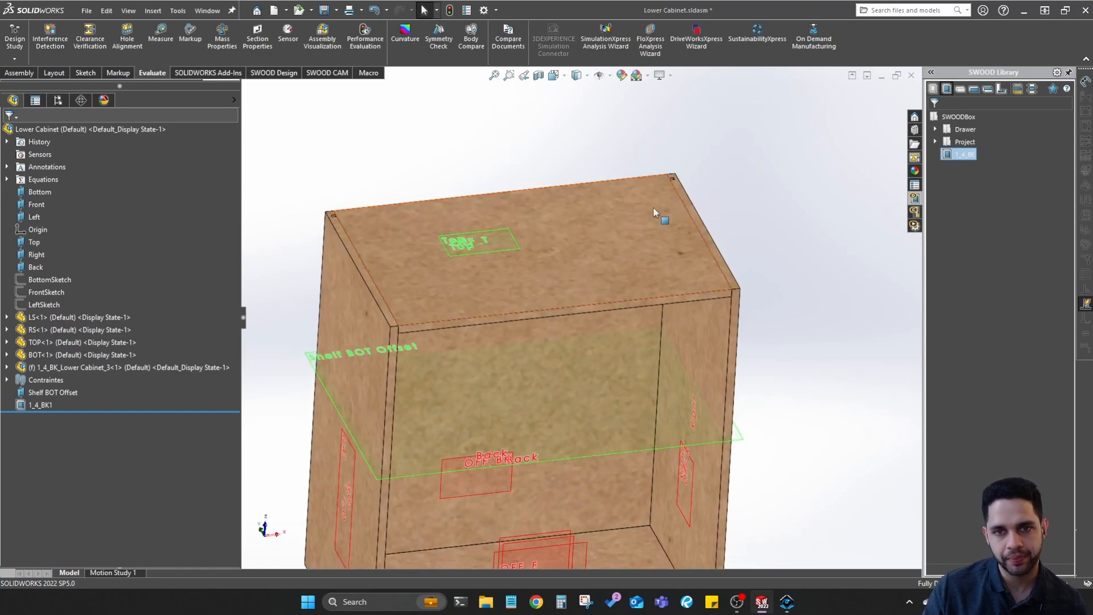
{"action": "scroll", "coordinate": [653, 207], "scroll_direction": "down", "scroll_amount": 3}
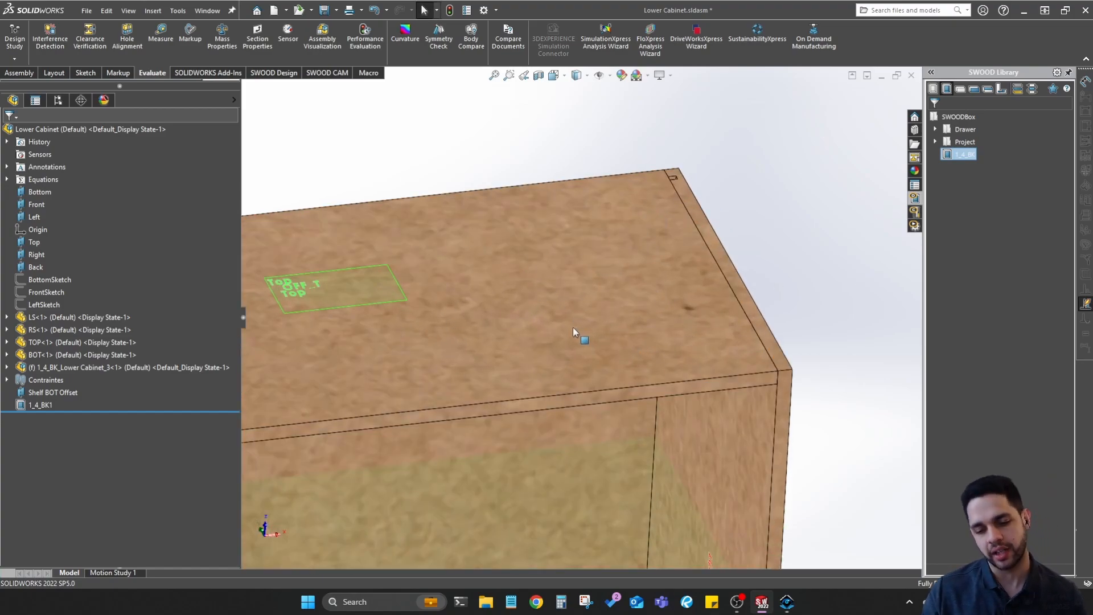
{"action": "middle_click_drag", "start_coordinate": [625, 305], "coordinate": [623, 309]}
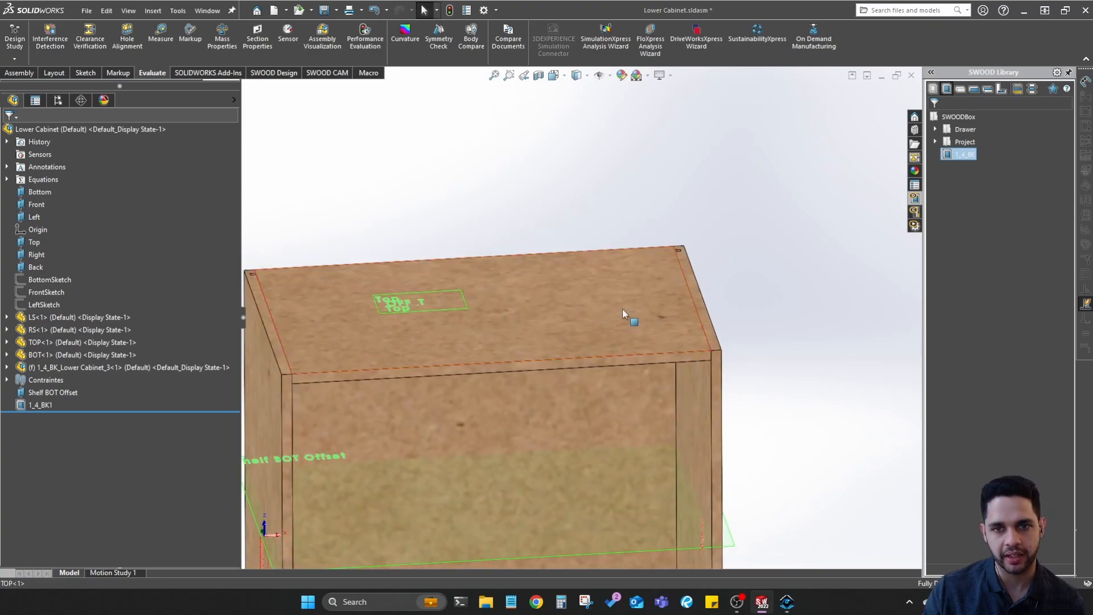
{"action": "scroll", "coordinate": [688, 290], "scroll_direction": "down", "scroll_amount": 2}
{"action": "middle_click_drag", "start_coordinate": [688, 285], "coordinate": [672, 213]}
{"action": "middle_click_drag", "start_coordinate": [548, 418], "coordinate": [745, 244]}
{"action": "scroll", "coordinate": [737, 247], "scroll_direction": "up", "scroll_amount": 3}
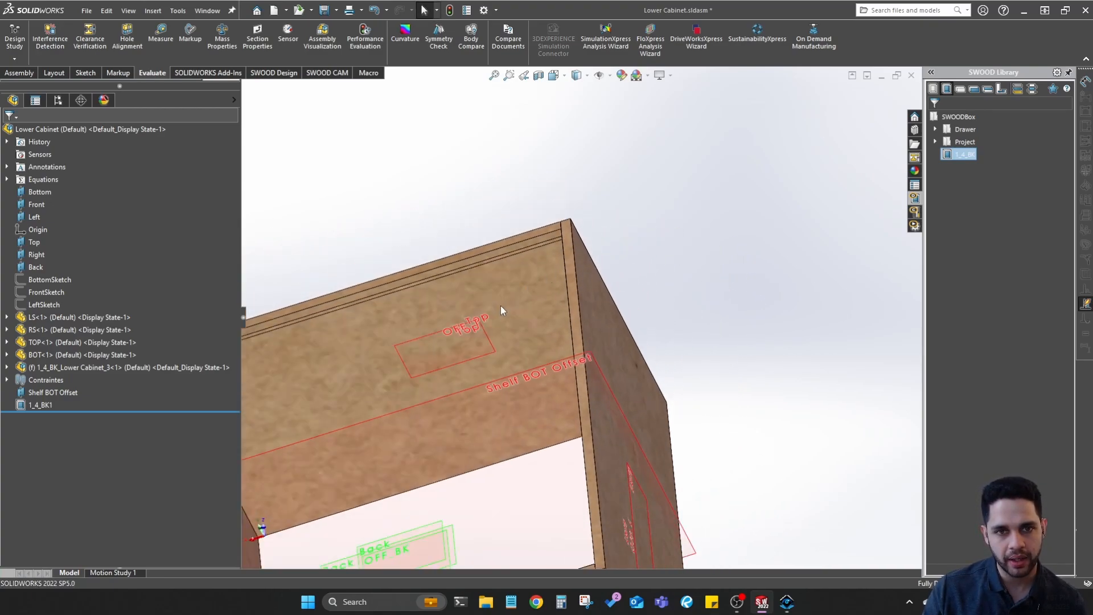
{"action": "scroll", "coordinate": [304, 345], "scroll_direction": "down", "scroll_amount": 6}
{"action": "middle_click_drag", "start_coordinate": [391, 346], "coordinate": [367, 320]}
{"action": "scroll", "coordinate": [454, 280], "scroll_direction": "up", "scroll_amount": 6}
{"action": "middle_click_drag", "start_coordinate": [517, 366], "coordinate": [643, 399]}
{"action": "scroll", "coordinate": [646, 294], "scroll_direction": "down", "scroll_amount": 5}
{"action": "middle_click_drag", "start_coordinate": [646, 294], "coordinate": [669, 144]}
{"action": "scroll", "coordinate": [669, 143], "scroll_direction": "up", "scroll_amount": 5}
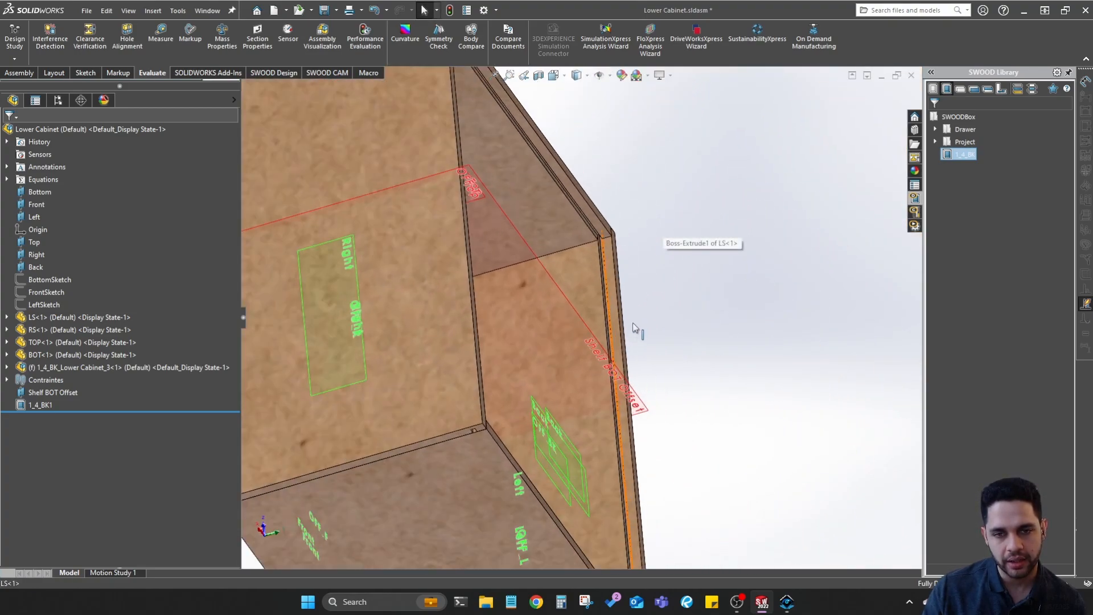
{"action": "middle_click_drag", "start_coordinate": [633, 322], "coordinate": [513, 193]}
{"action": "scroll", "coordinate": [638, 359], "scroll_direction": "down", "scroll_amount": 6}
{"action": "scroll", "coordinate": [470, 267], "scroll_direction": "up", "scroll_amount": 8}
{"action": "scroll", "coordinate": [449, 298], "scroll_direction": "up", "scroll_amount": 4}
{"action": "middle_click_drag", "start_coordinate": [448, 297], "coordinate": [468, 301]}
{"action": "scroll", "coordinate": [537, 192], "scroll_direction": "up", "scroll_amount": 4}
{"action": "scroll", "coordinate": [566, 243], "scroll_direction": "up", "scroll_amount": 2}
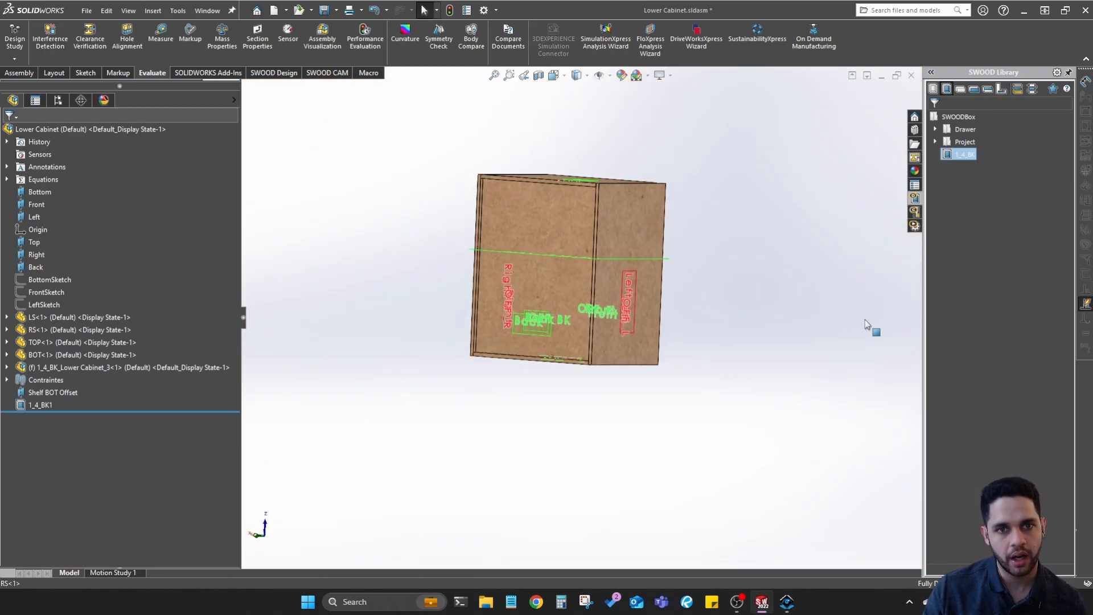
Examine from behind and from the front how the back panel sits between the cabinet's side, top and bottom panels
{"action": "scroll", "coordinate": [512, 221], "scroll_direction": "down", "scroll_amount": 4}
{"action": "middle_click_drag", "start_coordinate": [511, 221], "coordinate": [501, 192]}
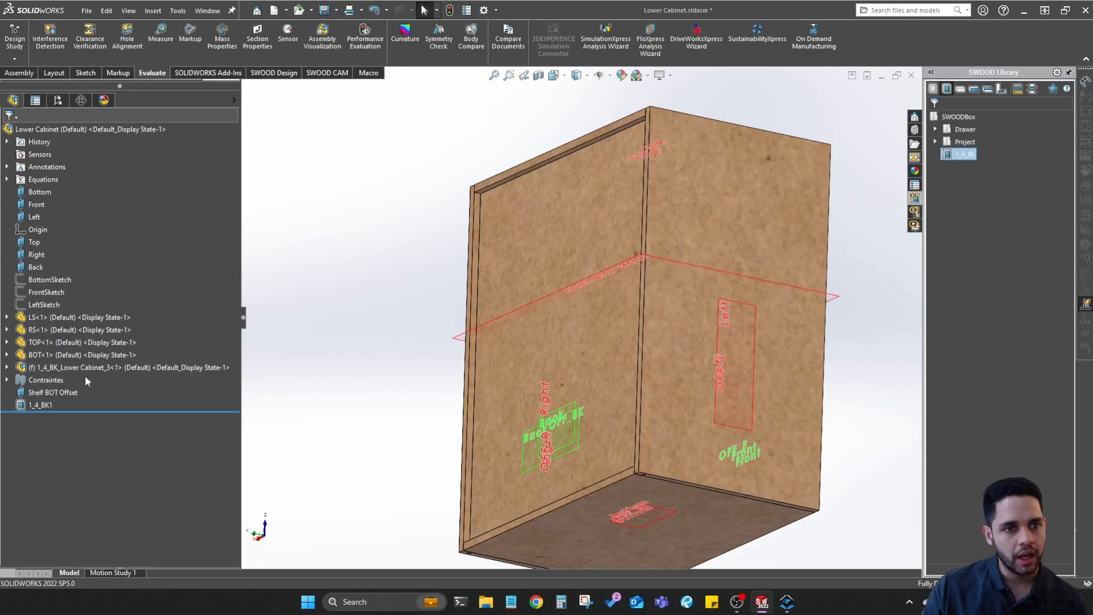
{"action": "scroll", "coordinate": [585, 231], "scroll_direction": "down", "scroll_amount": 5}
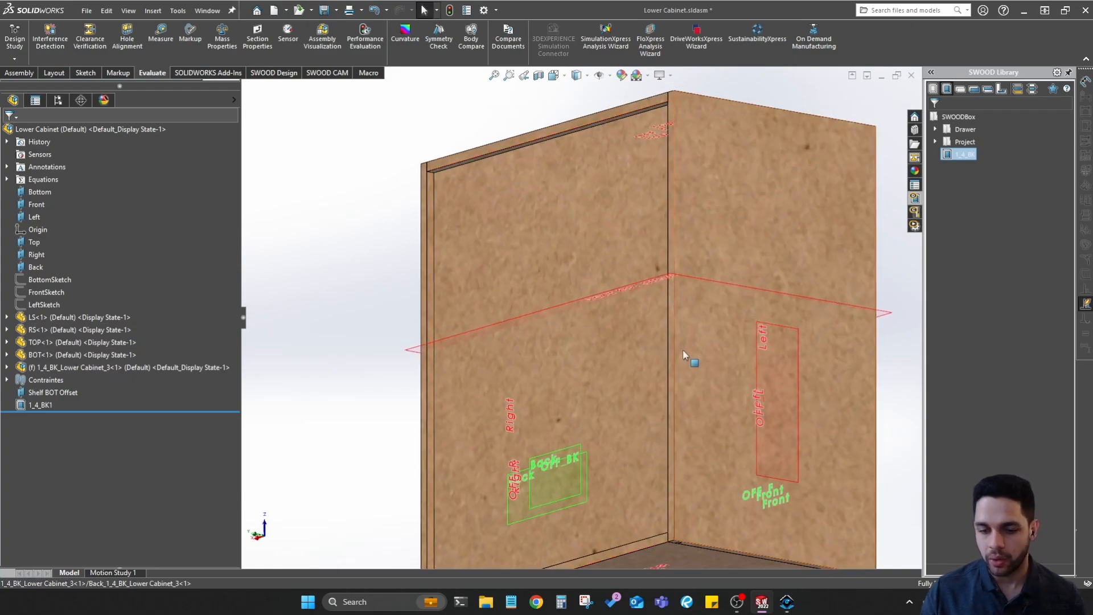
{"action": "scroll", "coordinate": [684, 351], "scroll_direction": "up", "scroll_amount": 4}
{"action": "middle_click_drag", "start_coordinate": [685, 350], "coordinate": [599, 190]}
{"action": "scroll", "coordinate": [812, 289], "scroll_direction": "up", "scroll_amount": 3}
{"action": "left_click", "coordinate": [599, 190]}
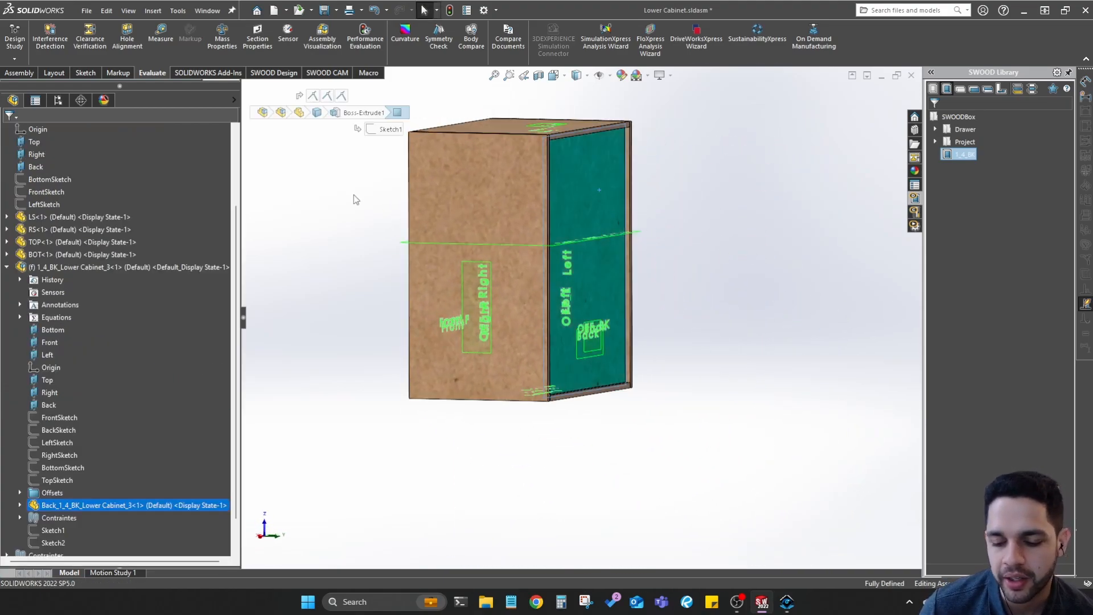
{"action": "mouse_move", "coordinate": [569, 229]}
{"action": "middle_mouse_down"}
{"action": "mouse_move", "coordinate": [698, 236]}
{"action": "mouse_move", "coordinate": [576, 215]}
{"action": "mouse_move", "coordinate": [590, 227]}
{"action": "middle_mouse_up"}
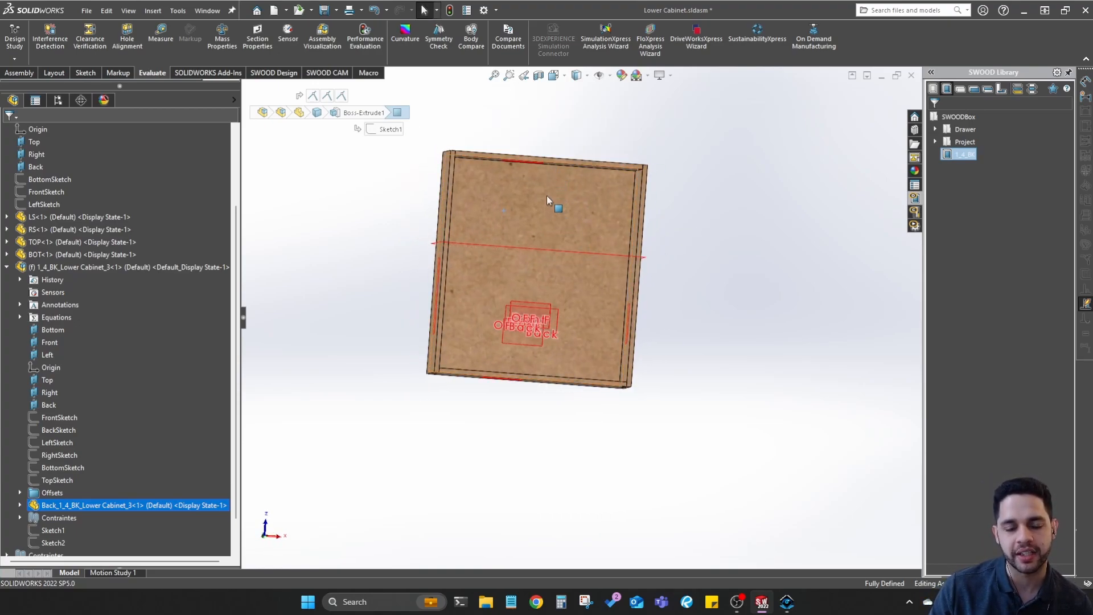
{"action": "middle_click_drag", "start_coordinate": [548, 197], "coordinate": [633, 214]}
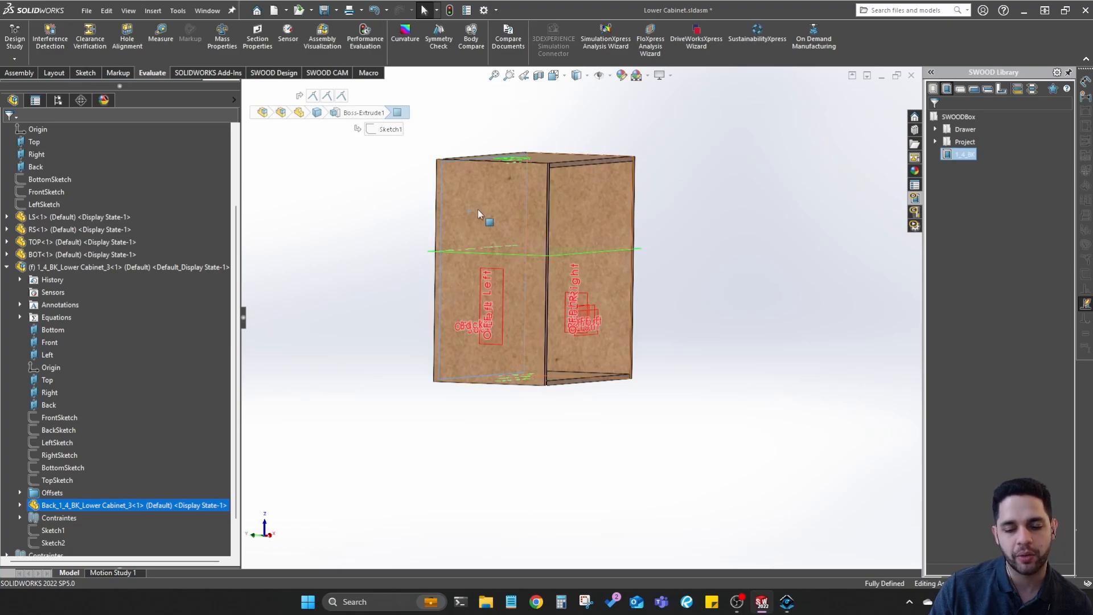
{"action": "middle_click_drag", "start_coordinate": [441, 171], "coordinate": [676, 255]}
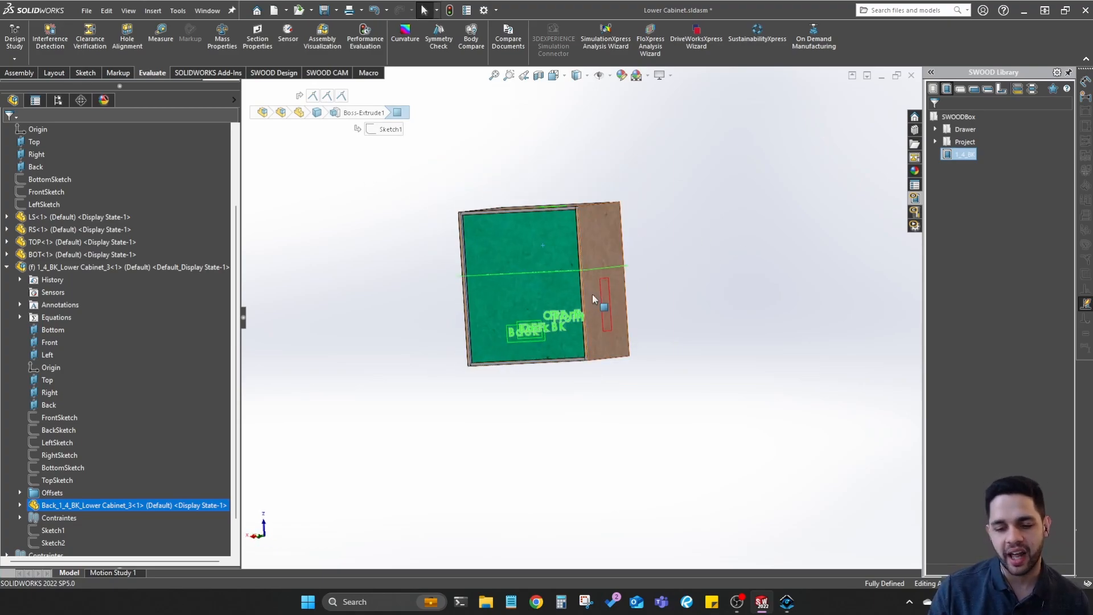
{"action": "middle_click_drag", "start_coordinate": [600, 291], "coordinate": [251, 366]}
{"action": "scroll", "coordinate": [641, 199], "scroll_direction": "down", "scroll_amount": 3}
{"action": "scroll", "coordinate": [640, 200], "scroll_direction": "up", "scroll_amount": 3}
{"action": "scroll", "coordinate": [592, 223], "scroll_direction": "down", "scroll_amount": 4}
{"action": "scroll", "coordinate": [582, 311], "scroll_direction": "up", "scroll_amount": 4}
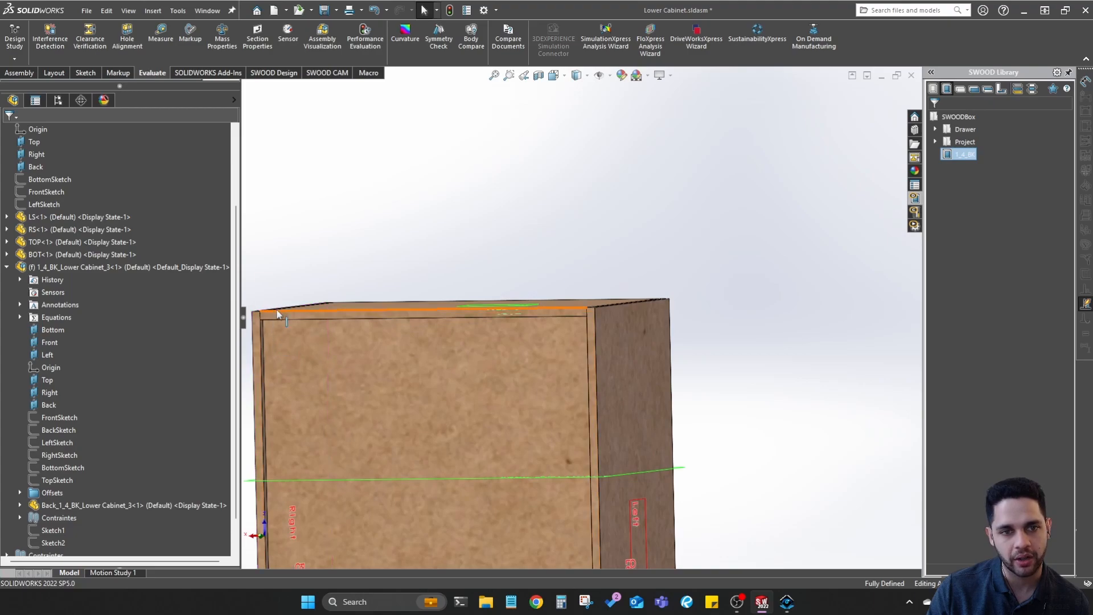
{"action": "scroll", "coordinate": [467, 438], "scroll_direction": "up", "scroll_amount": 3}
{"action": "middle_click_drag", "start_coordinate": [468, 439], "coordinate": [514, 523]}
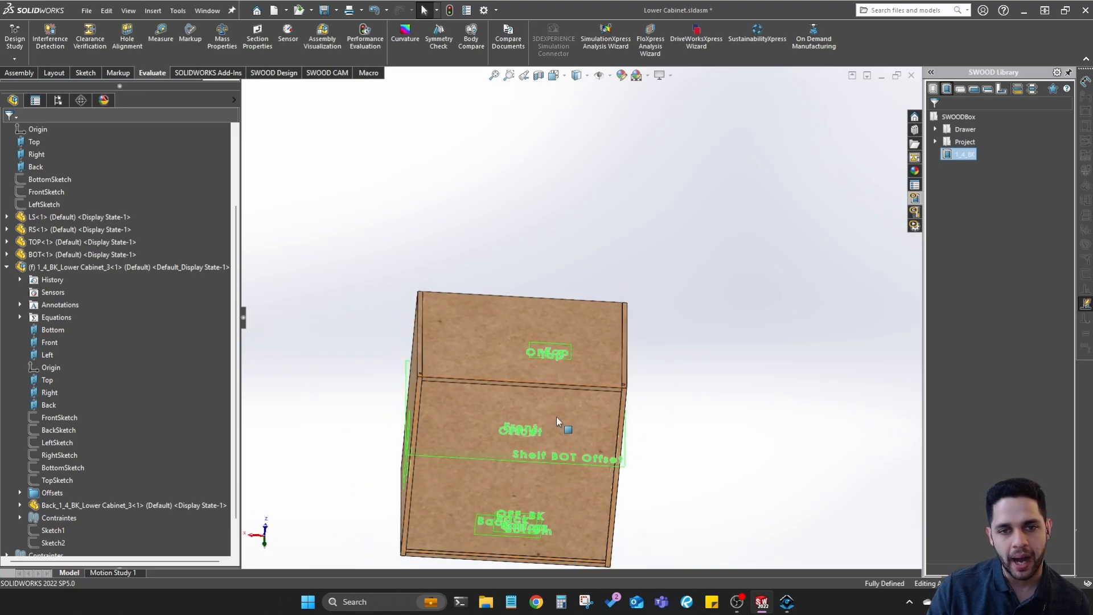
{"action": "middle_click_drag", "start_coordinate": [557, 420], "coordinate": [571, 334]}
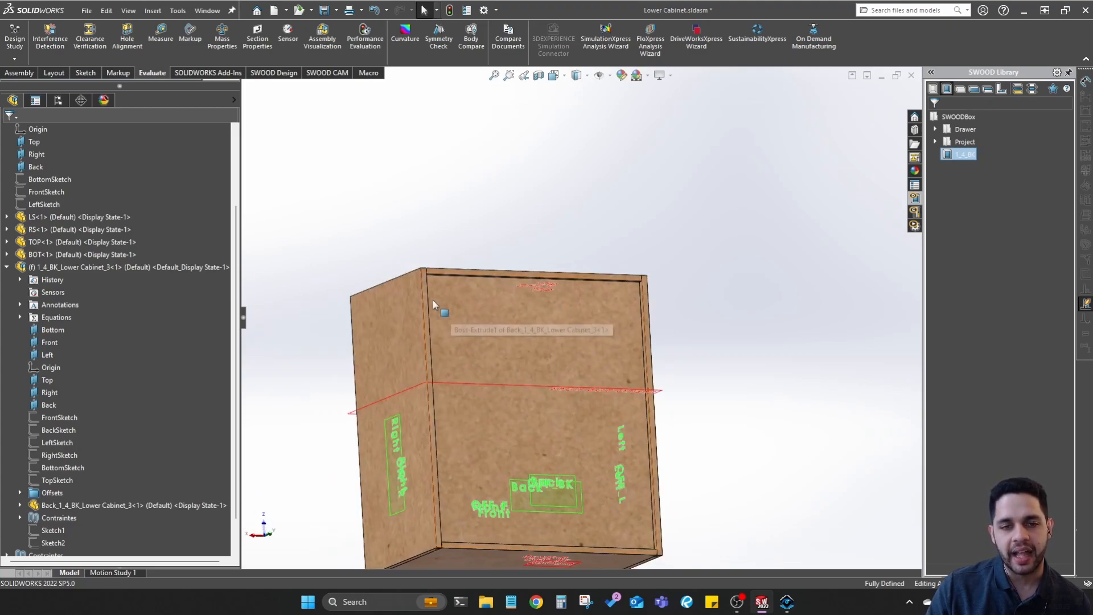
{"action": "middle_click_drag", "start_coordinate": [433, 300], "coordinate": [654, 305]}
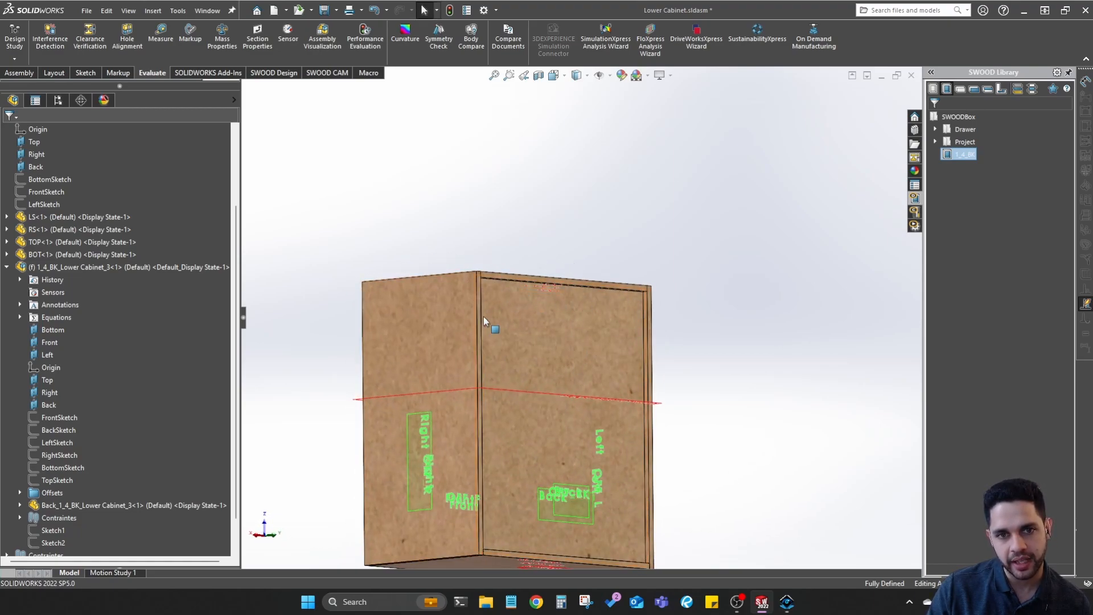
{"action": "middle_click_drag", "start_coordinate": [603, 397], "coordinate": [601, 434]}
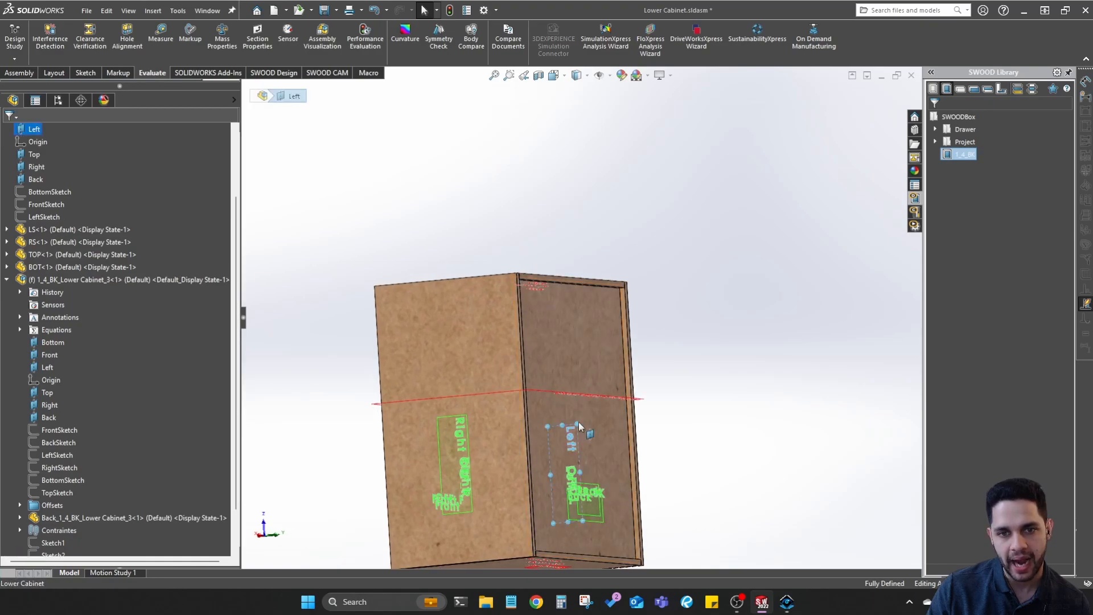
{"action": "left_click", "coordinate": [601, 434]}
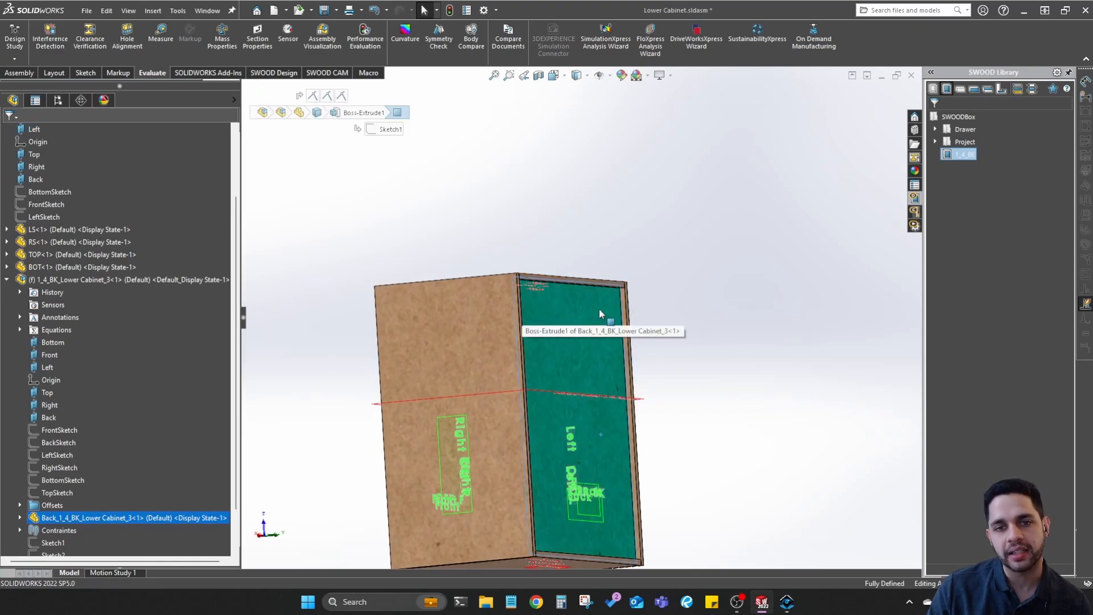
{"action": "middle_click_drag", "start_coordinate": [529, 401], "coordinate": [552, 413]}
{"action": "middle_click_drag", "start_coordinate": [533, 471], "coordinate": [507, 438]}
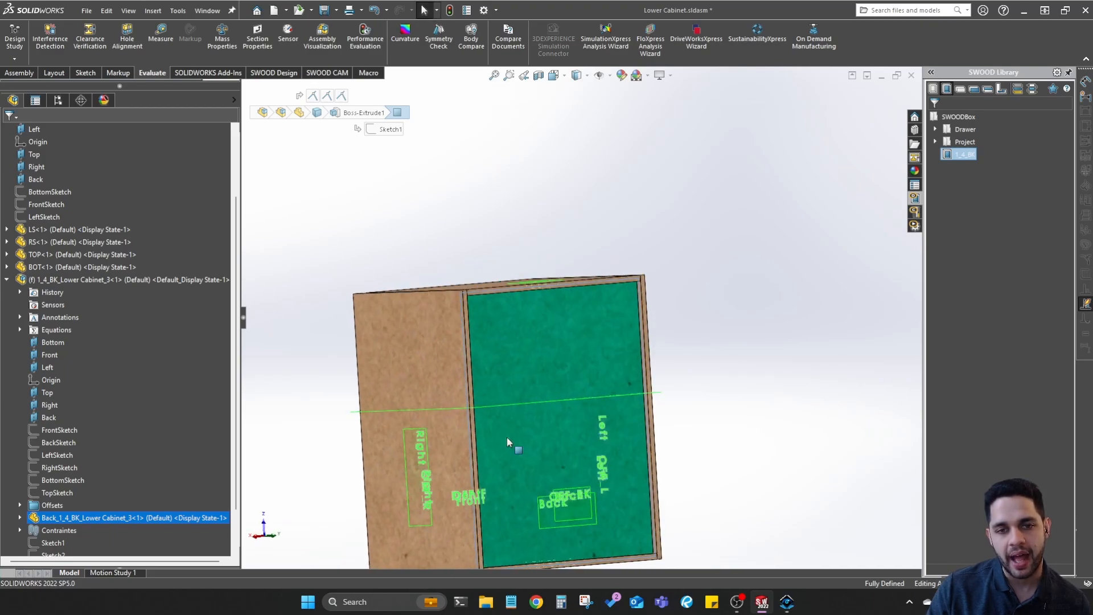
{"action": "middle_click_drag", "start_coordinate": [647, 307], "coordinate": [570, 377]}
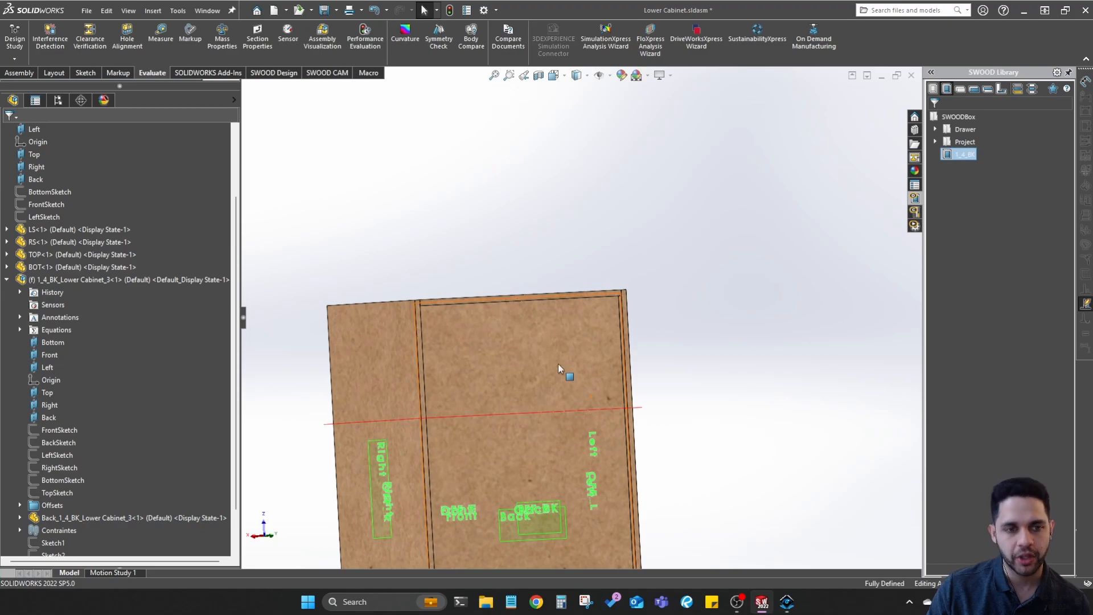
{"action": "scroll", "coordinate": [561, 362], "scroll_direction": "up", "scroll_amount": 2}
{"action": "scroll", "coordinate": [51, 319], "scroll_direction": "down", "scroll_amount": 2}
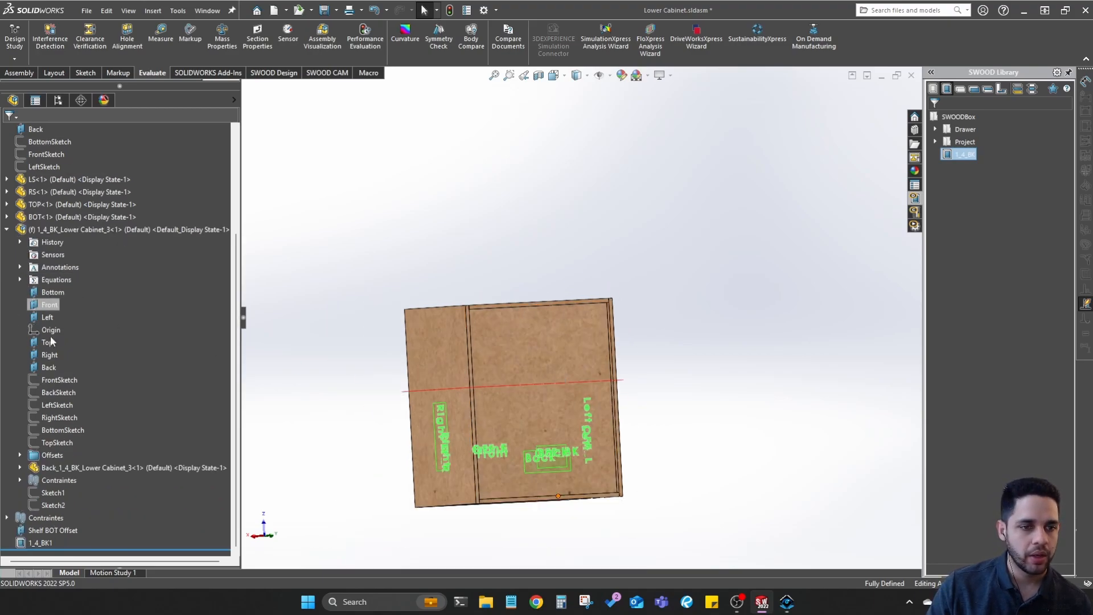
Delete the 1_4_BK1 SWOODBox feature from the Lower Cabinet
{"action": "right_click", "coordinate": [34, 543]}
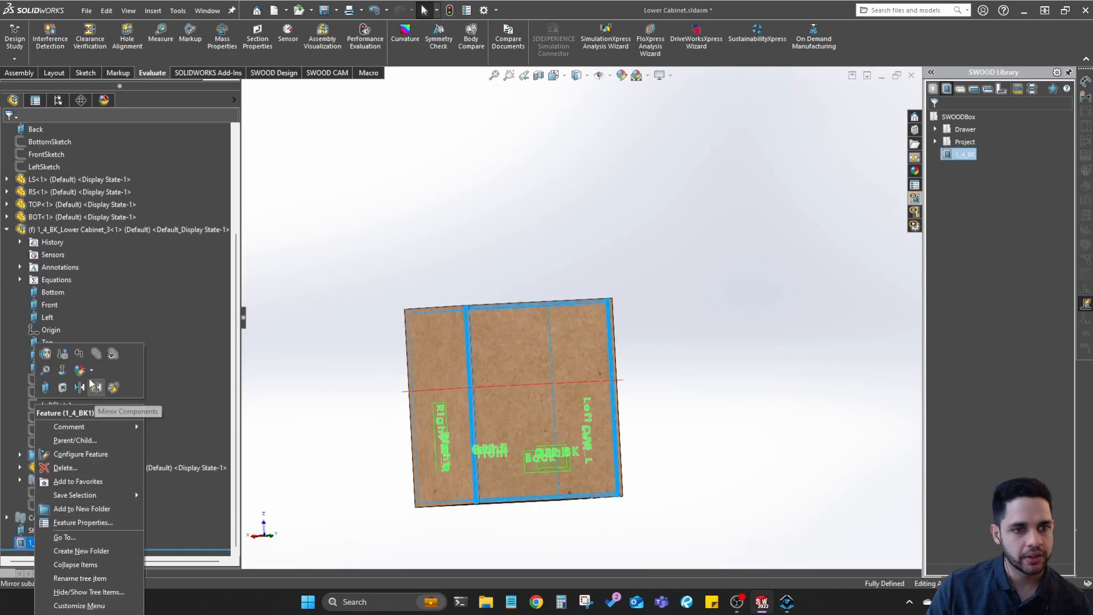
{"action": "left_click", "coordinate": [66, 468]}
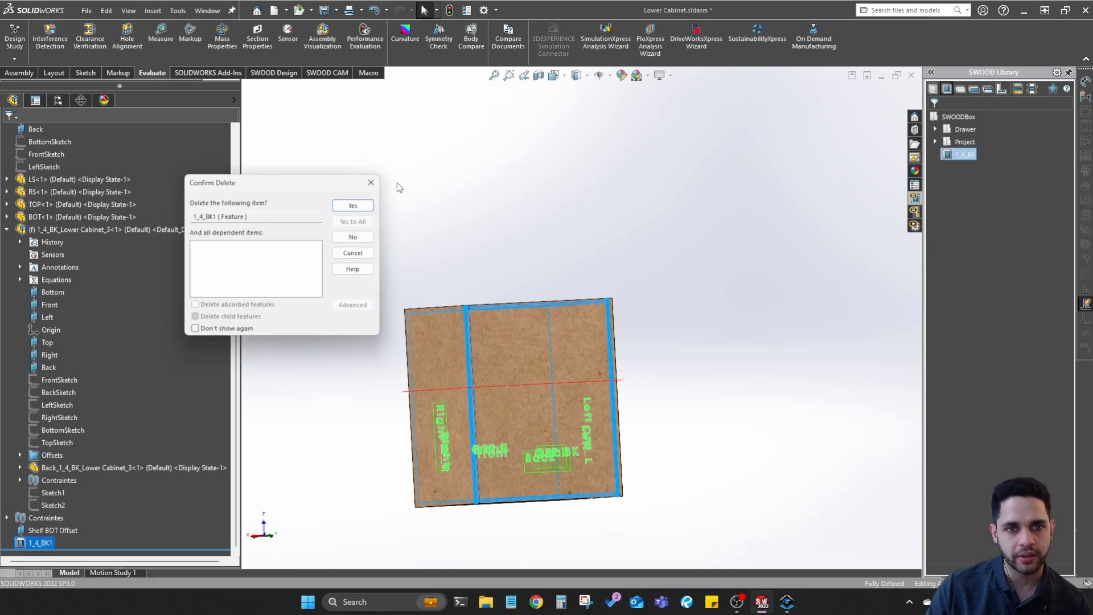
{"action": "left_click", "coordinate": [354, 206]}
Open the 1_4_BK SWOODBox for editing and examine its Bottom plane beside the bottom offset plane
{"action": "right_click", "coordinate": [965, 154]}
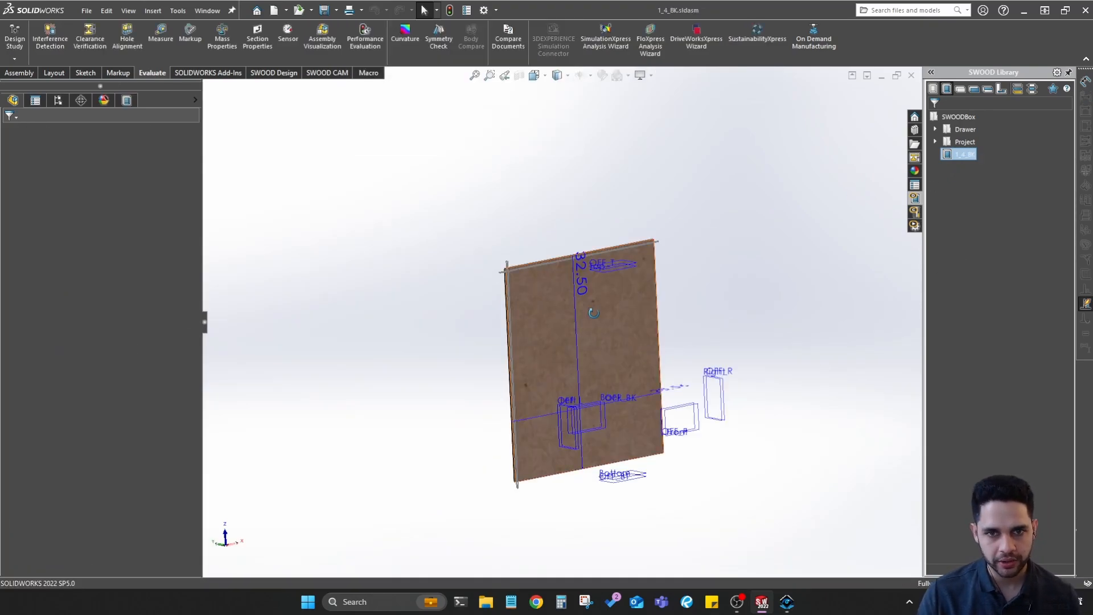
{"action": "middle_click_drag", "start_coordinate": [507, 406], "coordinate": [667, 458]}
{"action": "mouse_move", "coordinate": [646, 298]}
{"action": "middle_mouse_down"}
{"action": "mouse_move", "coordinate": [642, 275]}
{"action": "mouse_move", "coordinate": [648, 347]}
{"action": "mouse_move", "coordinate": [655, 329]}
{"action": "middle_mouse_up"}
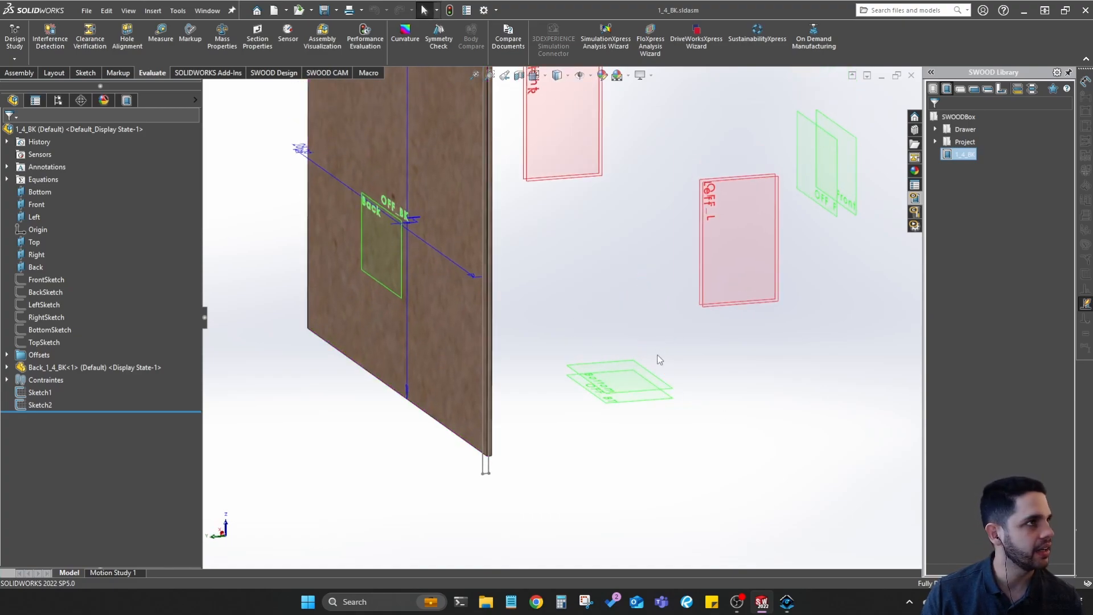
{"action": "left_click", "coordinate": [668, 389]}
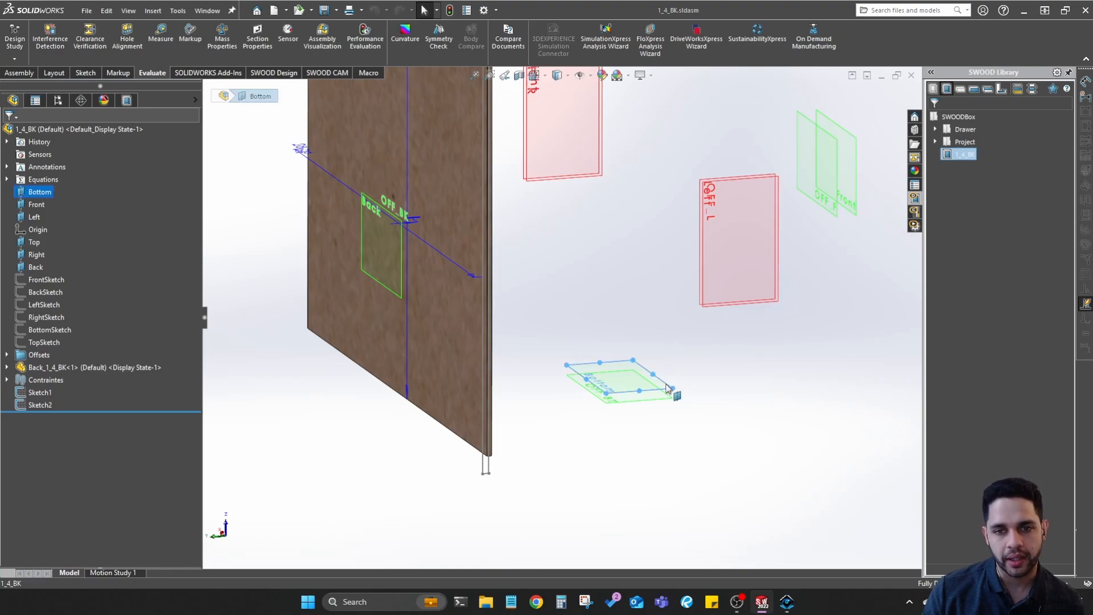
{"action": "left_click", "coordinate": [711, 369]}
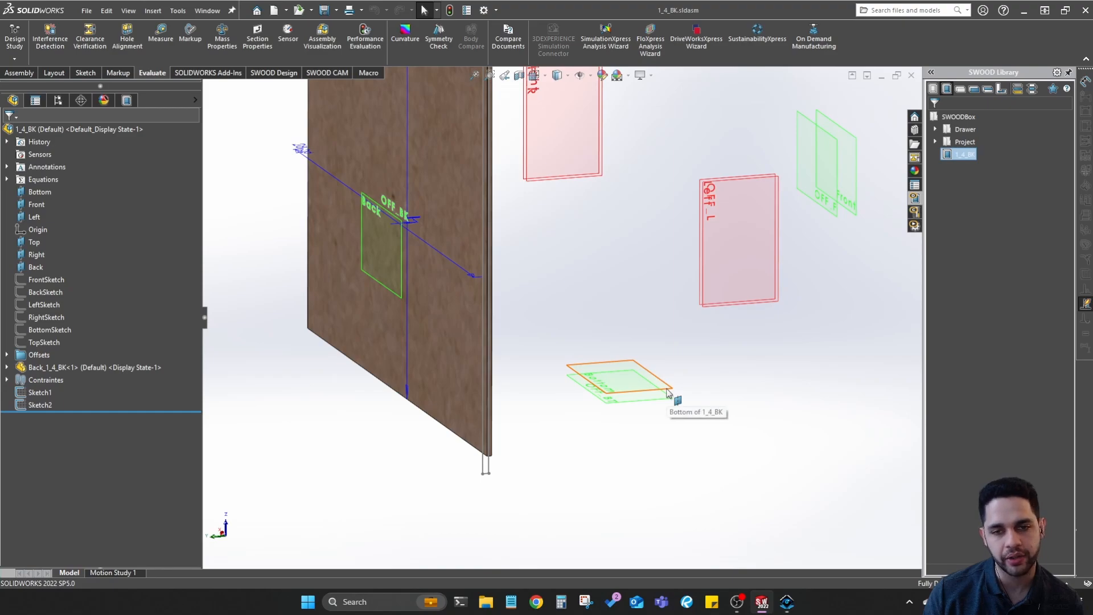
Create a reference plane offset 4 in above the Bottom plane
{"action": "left_click", "coordinate": [668, 392]}
{"action": "left_click", "coordinate": [723, 414]}
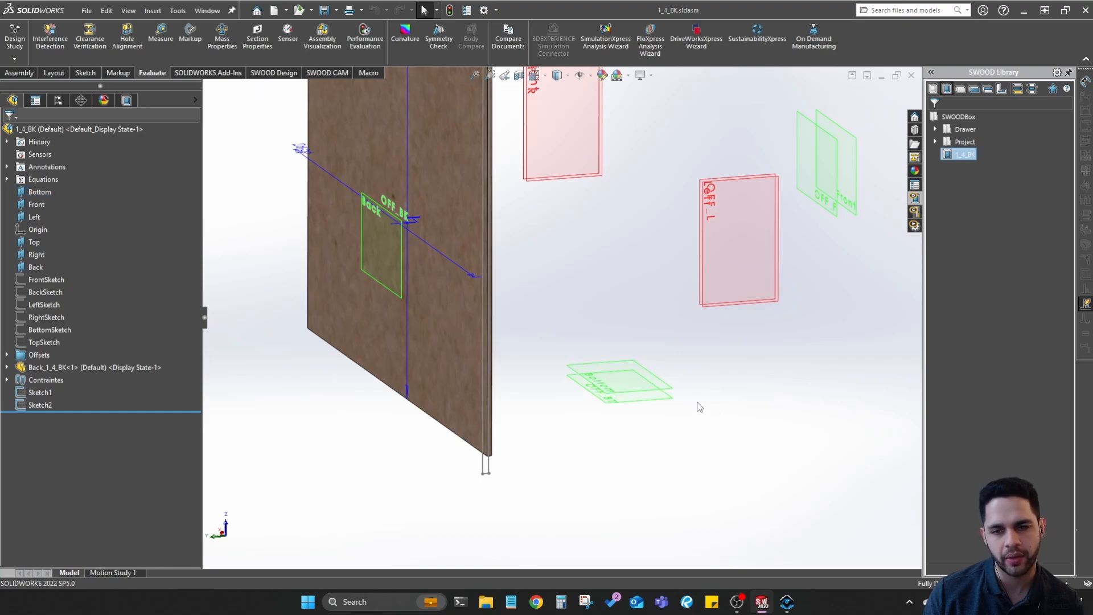
{"action": "left_click_drag", "start_coordinate": [653, 393], "coordinate": [660, 336], "text": "ctrl"}
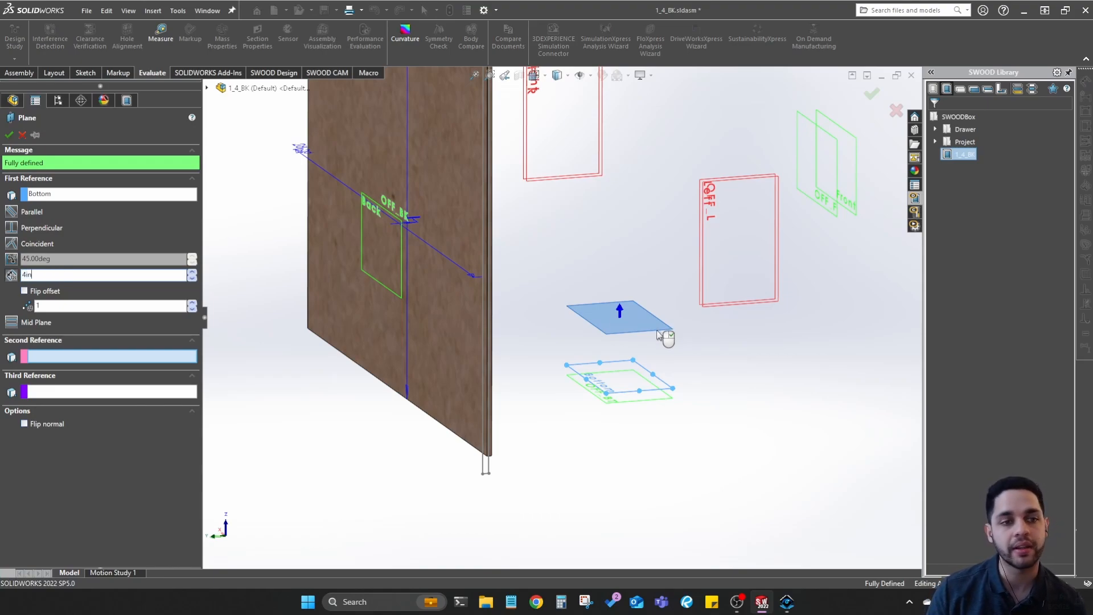
{"action": "key", "text": "Return"}
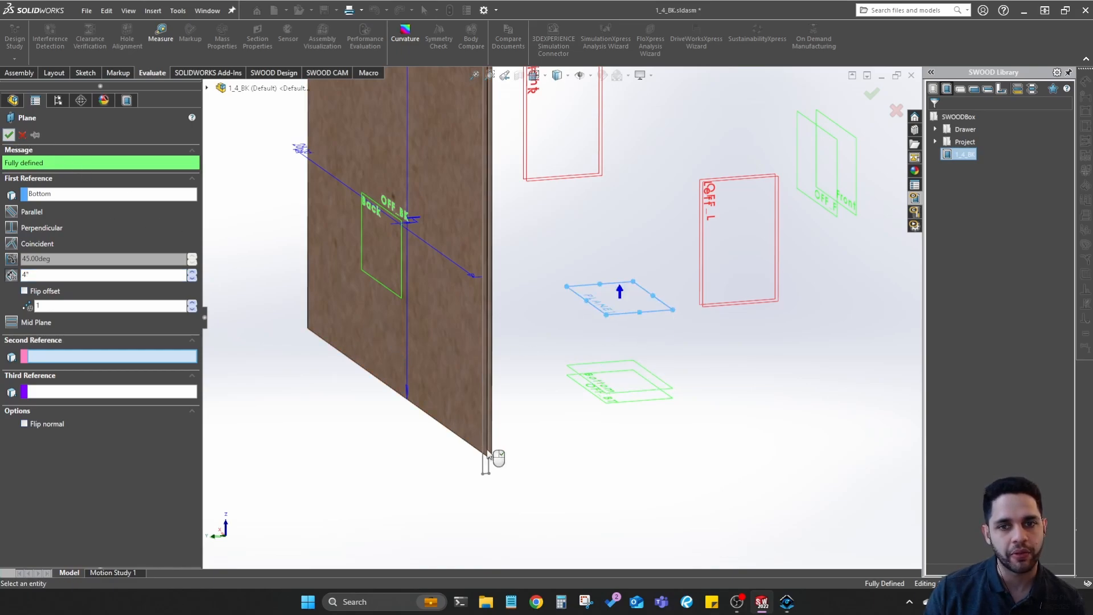
{"action": "left_click", "coordinate": [9, 136]}
Rename the new offset plane as Stretcher Width
{"action": "right_click", "coordinate": [36, 367]}
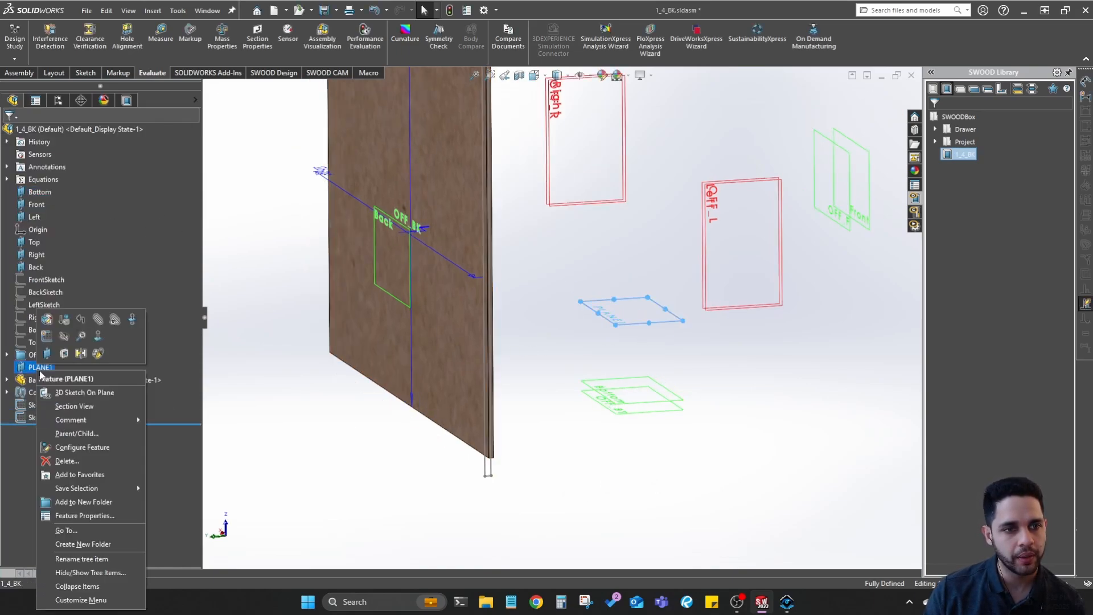
{"action": "left_click", "coordinate": [74, 561]}
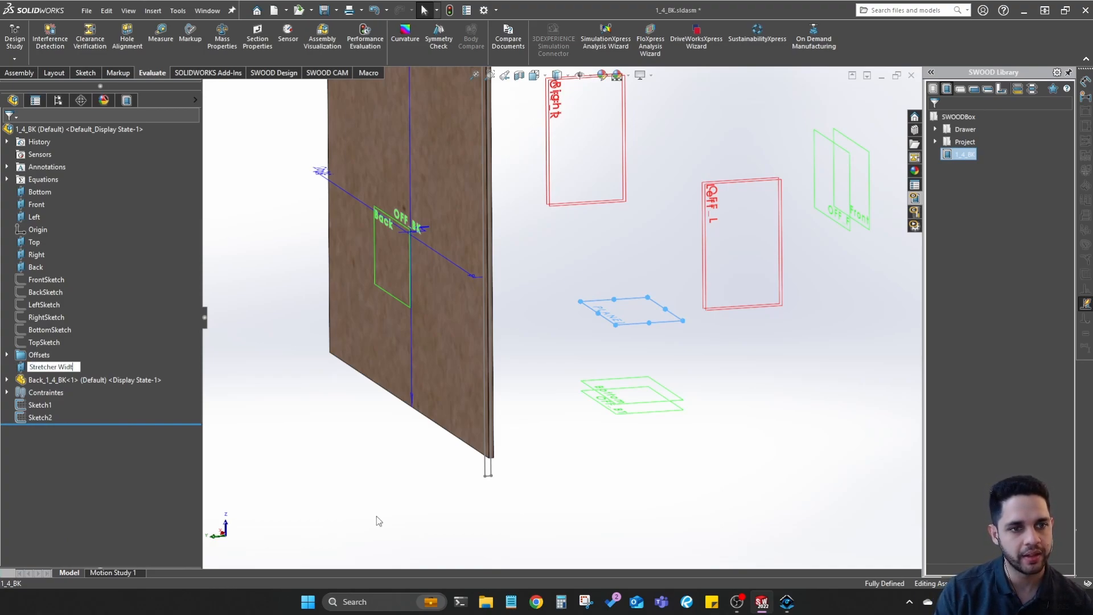
{"action": "left_click", "coordinate": [227, 397]}
Start a new back-type panel from the 3_4 MDF panel and bound its upper edge with the Stretcher Width plane
{"action": "scroll", "coordinate": [415, 329], "scroll_direction": "up", "scroll_amount": 2}
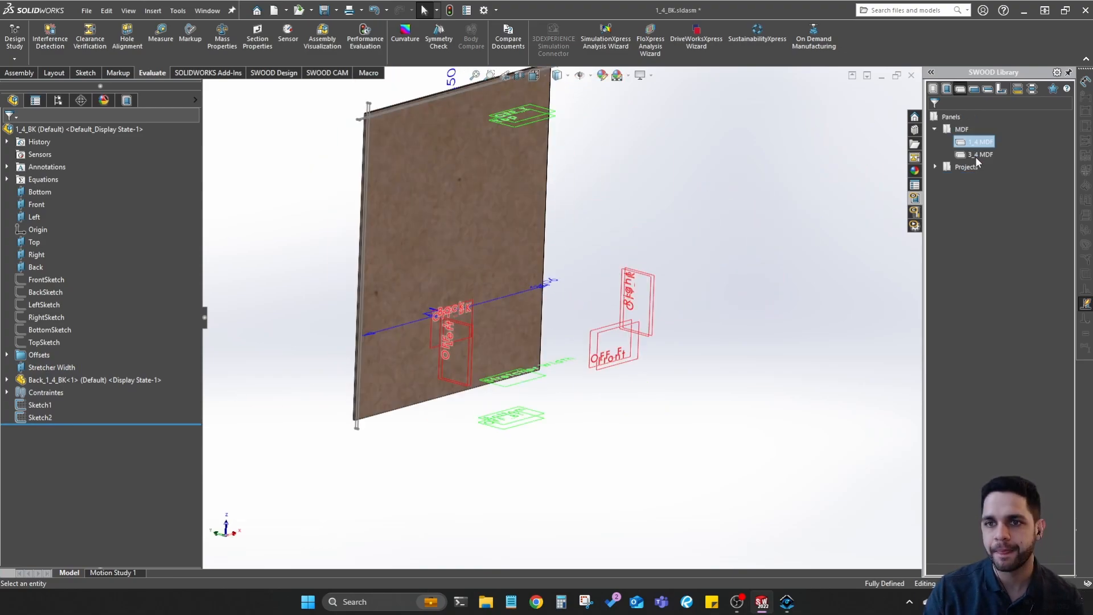
{"action": "left_click", "coordinate": [976, 155]}
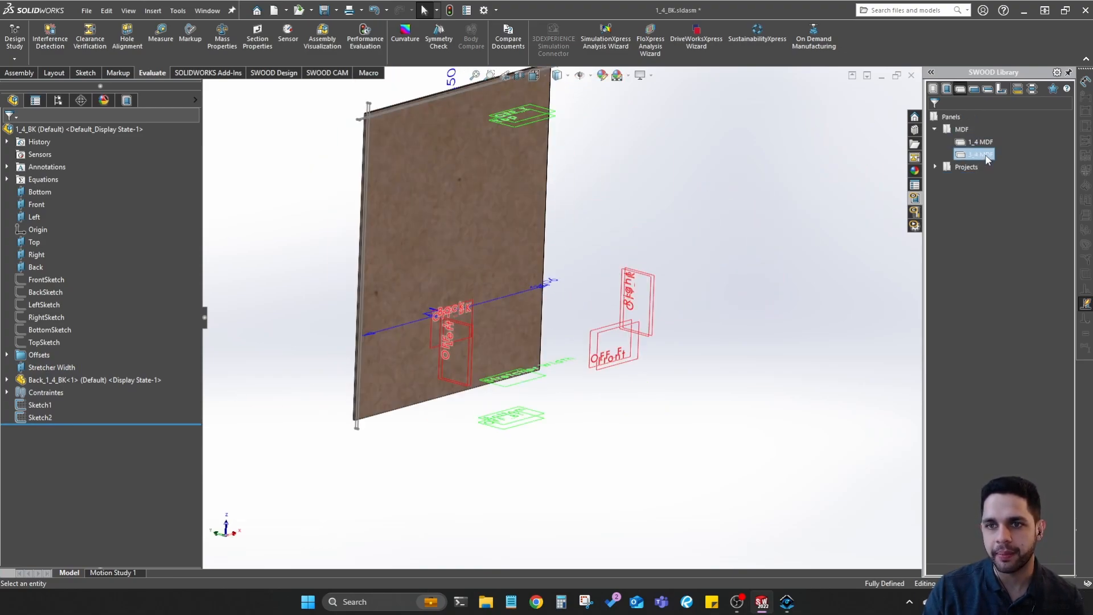
{"action": "right_click", "coordinate": [987, 160]}
{"action": "left_click", "coordinate": [1020, 266]}
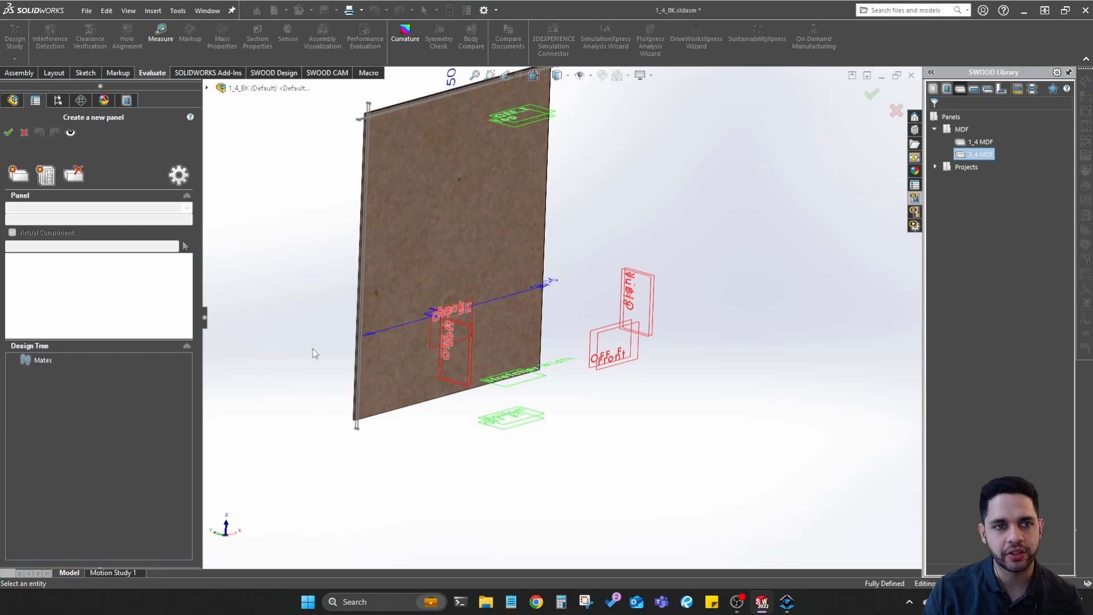
{"action": "left_click", "coordinate": [48, 180]}
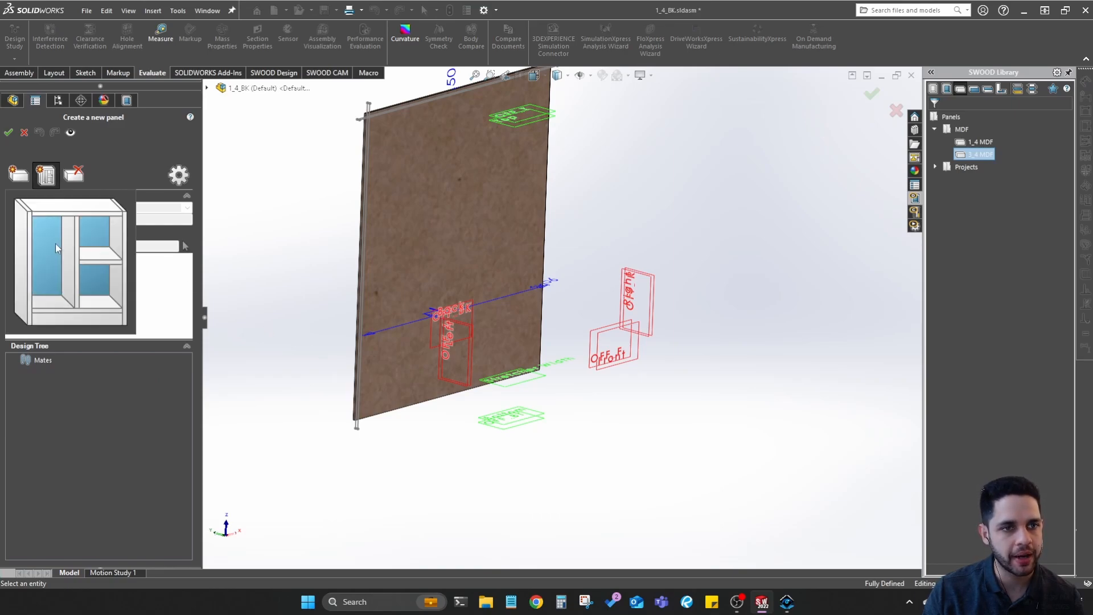
{"action": "left_click", "coordinate": [92, 261]}
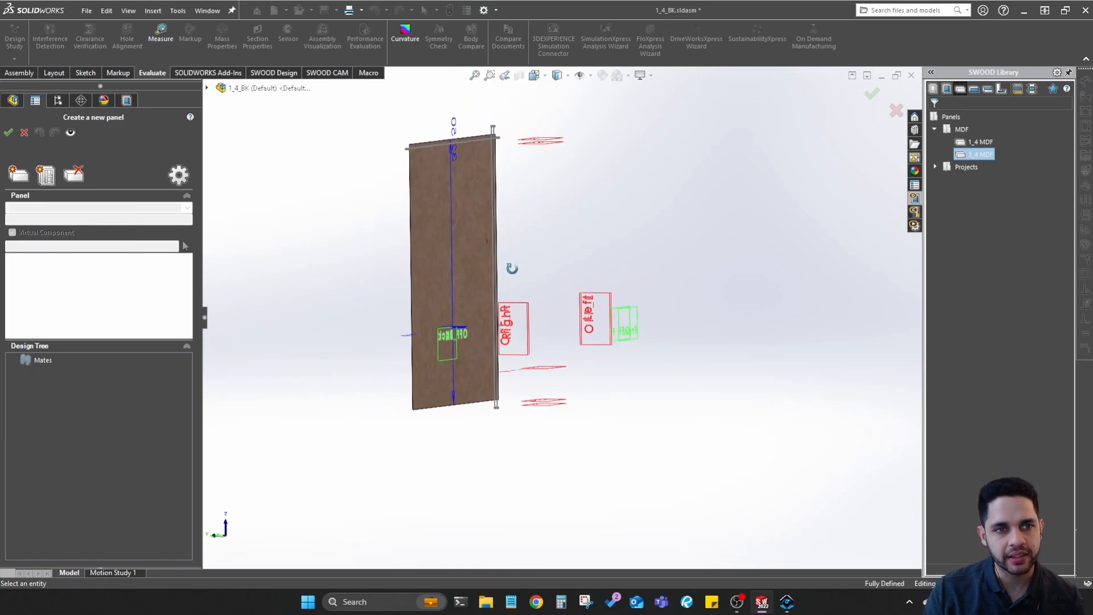
{"action": "left_click", "coordinate": [44, 178]}
{"action": "left_click", "coordinate": [49, 244]}
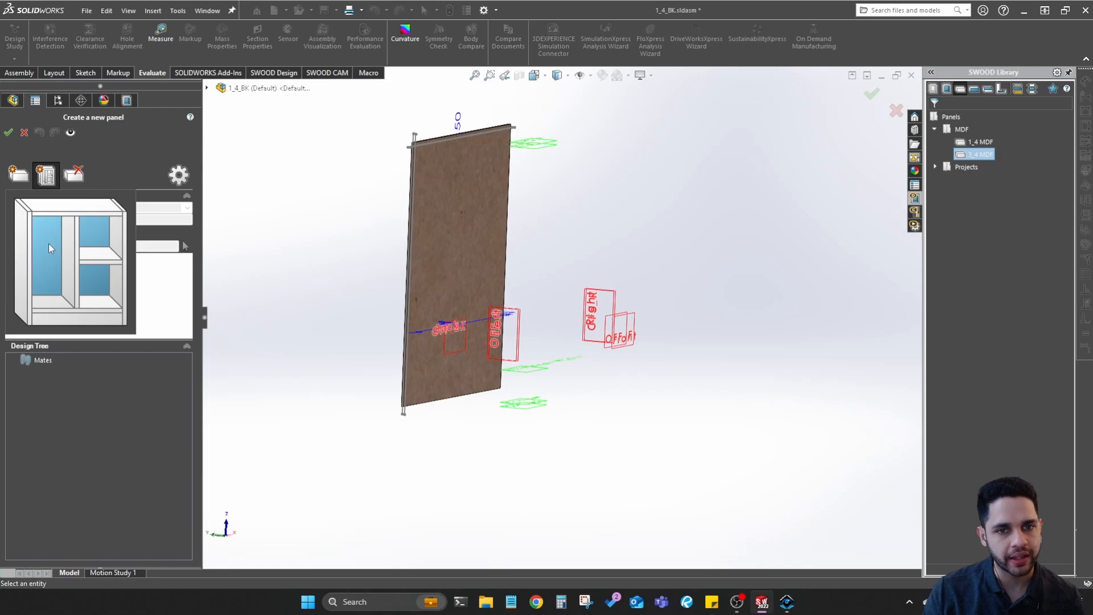
{"action": "middle_click_drag", "start_coordinate": [523, 336], "coordinate": [561, 360]}
{"action": "left_click_drag", "start_coordinate": [447, 140], "coordinate": [536, 368]}
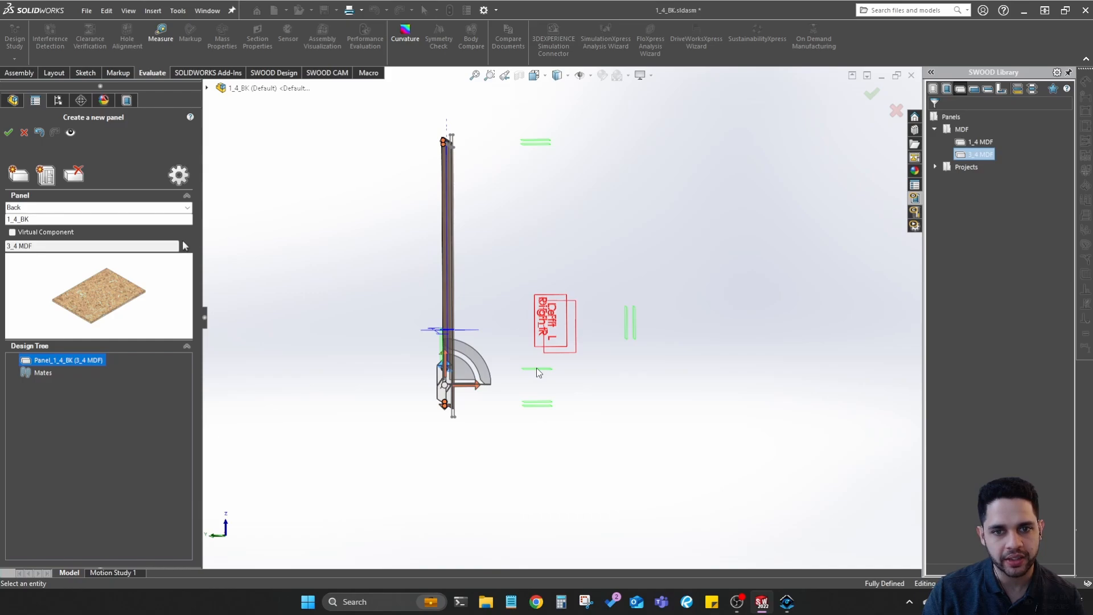
Extend both ends of the stretcher panel to the offset planes on the two sides
{"action": "middle_click_drag", "start_coordinate": [540, 374], "coordinate": [479, 294]}
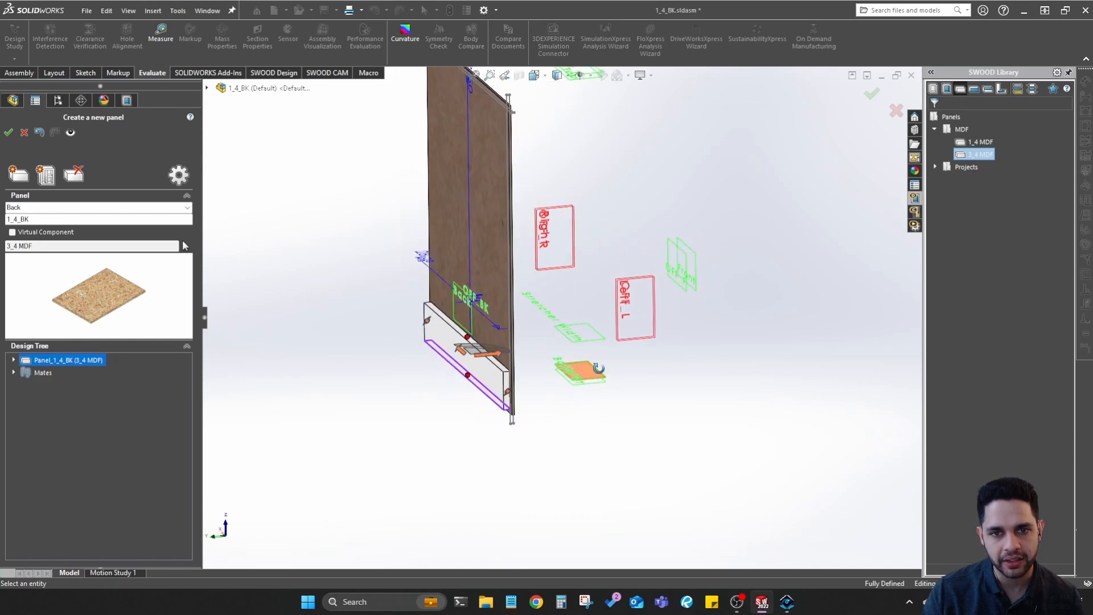
{"action": "middle_click_drag", "start_coordinate": [598, 368], "coordinate": [686, 368]}
{"action": "scroll", "coordinate": [669, 356], "scroll_direction": "down", "scroll_amount": 3}
{"action": "scroll", "coordinate": [668, 375], "scroll_direction": "up", "scroll_amount": 3}
{"action": "scroll", "coordinate": [434, 362], "scroll_direction": "down", "scroll_amount": 3}
{"action": "left_click", "coordinate": [417, 361]}
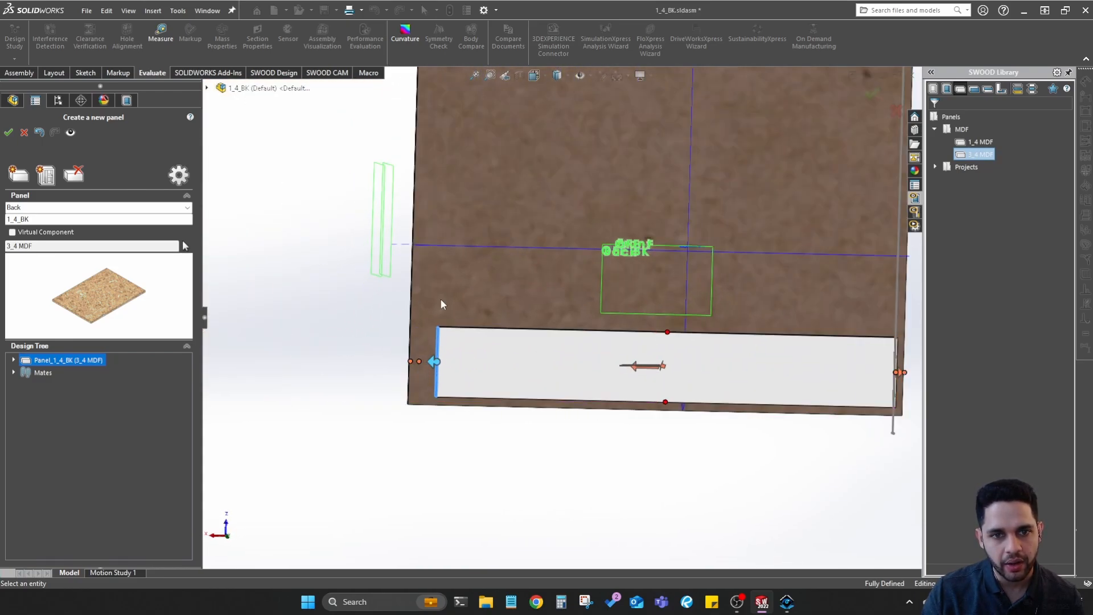
{"action": "left_click", "coordinate": [392, 226]}
{"action": "scroll", "coordinate": [431, 288], "scroll_direction": "up", "scroll_amount": 3}
{"action": "middle_click_drag", "start_coordinate": [663, 365], "coordinate": [637, 359]}
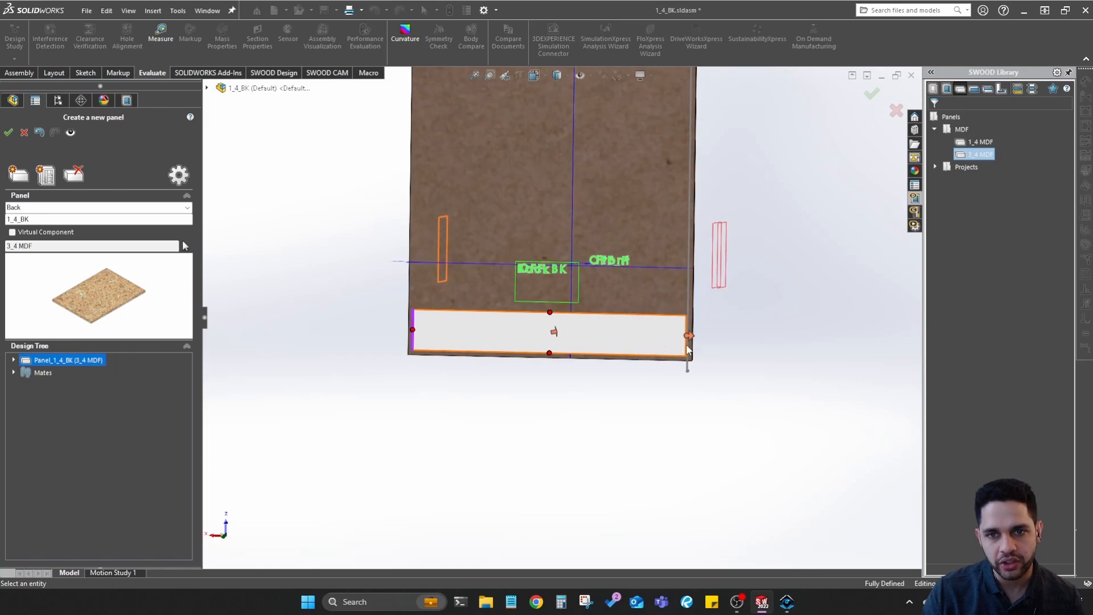
{"action": "left_click", "coordinate": [688, 334]}
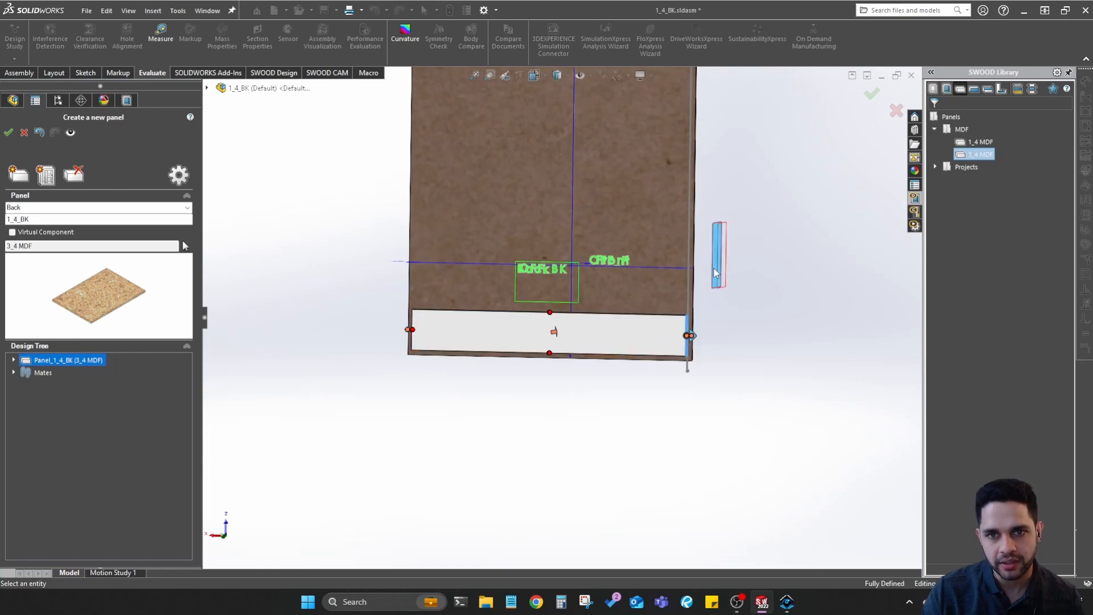
Place the stretcher panel against the face of the existing back panel and finish creating it
{"action": "mouse_move", "coordinate": [722, 340]}
{"action": "middle_mouse_down"}
{"action": "mouse_move", "coordinate": [601, 327]}
{"action": "mouse_move", "coordinate": [497, 381]}
{"action": "mouse_move", "coordinate": [495, 344]}
{"action": "mouse_move", "coordinate": [661, 324]}
{"action": "mouse_move", "coordinate": [479, 341]}
{"action": "mouse_move", "coordinate": [395, 366]}
{"action": "mouse_move", "coordinate": [500, 361]}
{"action": "mouse_move", "coordinate": [409, 343]}
{"action": "mouse_move", "coordinate": [414, 333]}
{"action": "mouse_move", "coordinate": [398, 456]}
{"action": "mouse_move", "coordinate": [408, 385]}
{"action": "mouse_move", "coordinate": [375, 322]}
{"action": "mouse_move", "coordinate": [398, 318]}
{"action": "mouse_move", "coordinate": [374, 302]}
{"action": "mouse_move", "coordinate": [353, 316]}
{"action": "mouse_move", "coordinate": [438, 319]}
{"action": "mouse_move", "coordinate": [525, 221]}
{"action": "middle_mouse_up"}
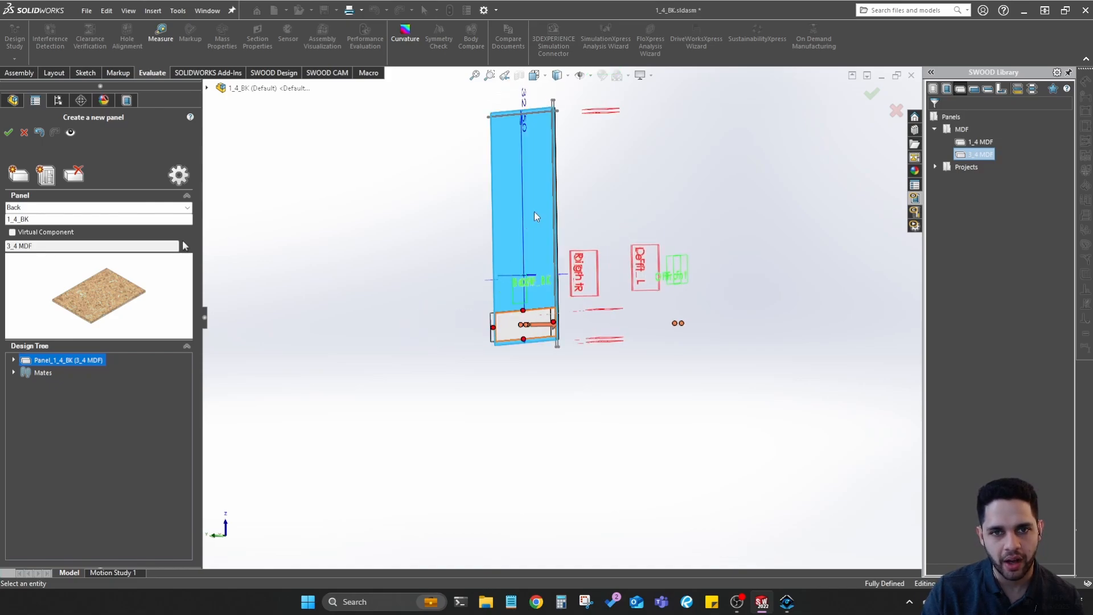
{"action": "middle_click_drag", "start_coordinate": [579, 293], "coordinate": [623, 394]}
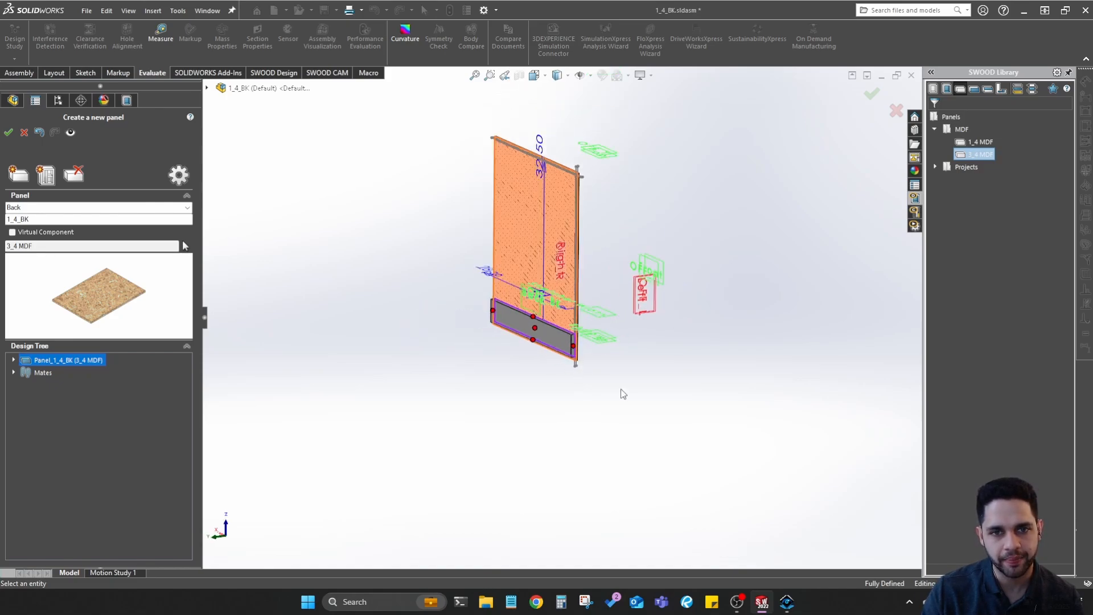
{"action": "middle_click_drag", "start_coordinate": [538, 284], "coordinate": [534, 258]}
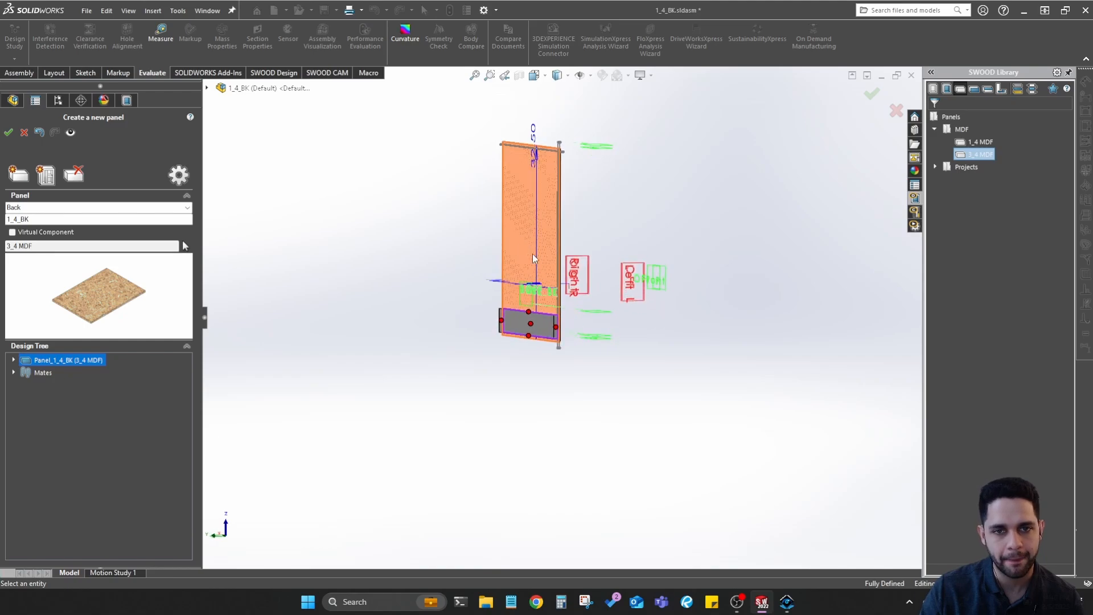
{"action": "left_click", "coordinate": [8, 136]}
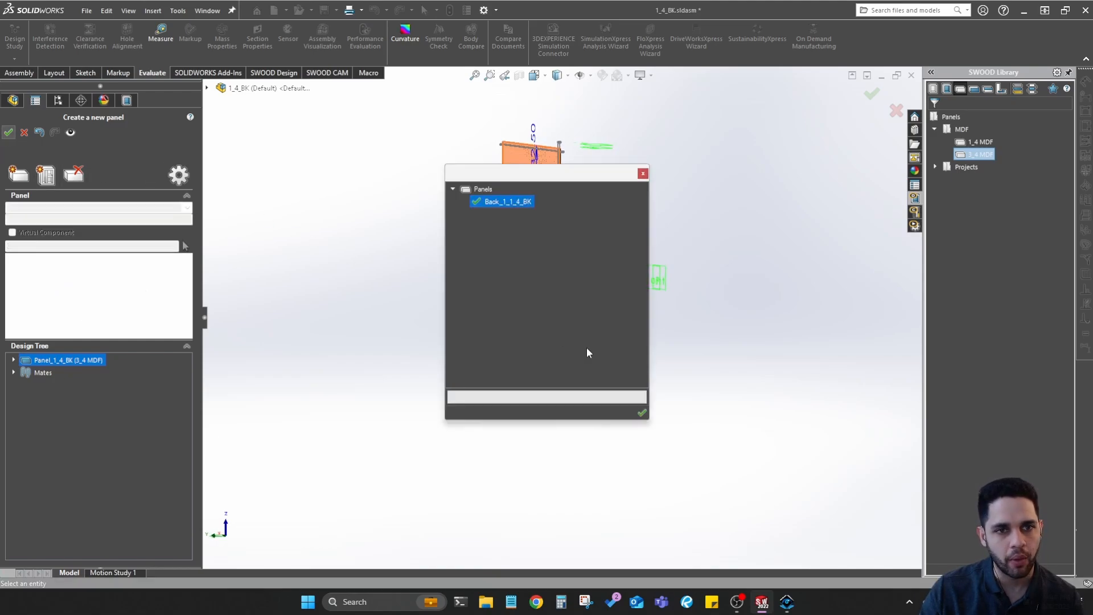
Examine the stretcher's position, ends and thickness against the back panel from behind, the side and the front
{"action": "scroll", "coordinate": [557, 315], "scroll_direction": "down", "scroll_amount": 5}
{"action": "middle_click_drag", "start_coordinate": [556, 313], "coordinate": [664, 300]}
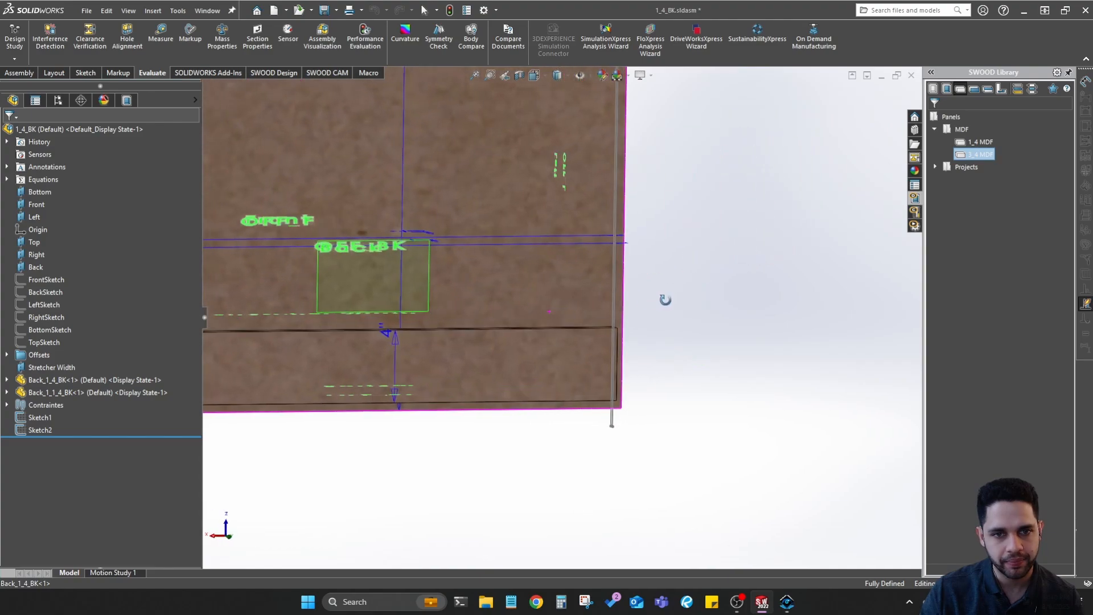
{"action": "left_click", "coordinate": [539, 355]}
{"action": "middle_click_drag", "start_coordinate": [539, 355], "coordinate": [569, 352]}
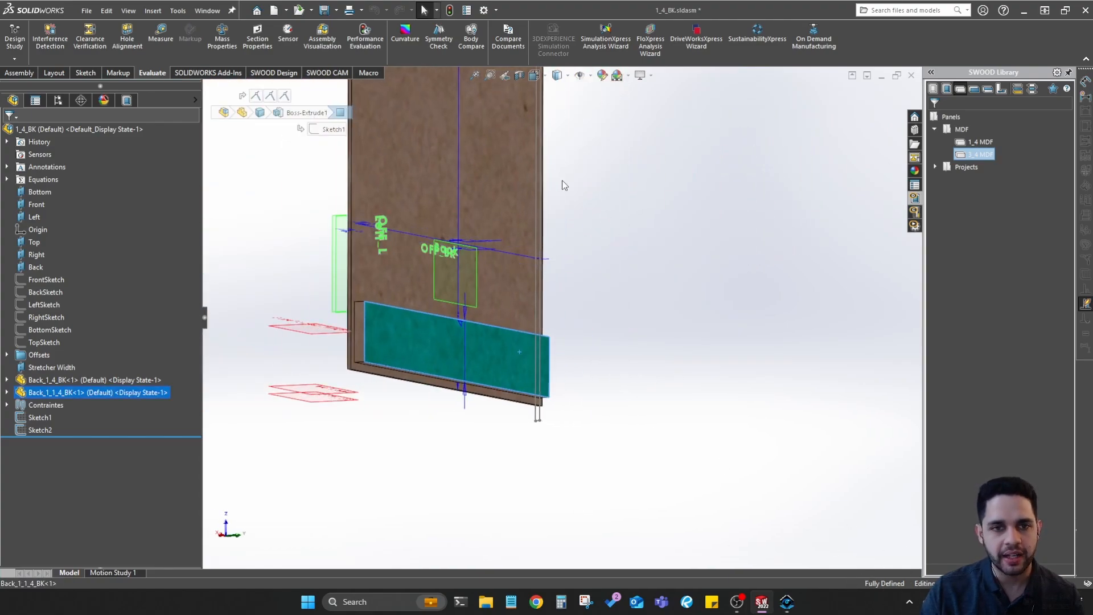
{"action": "mouse_move", "coordinate": [559, 281]}
{"action": "middle_mouse_down"}
{"action": "mouse_move", "coordinate": [531, 241]}
{"action": "mouse_move", "coordinate": [518, 285]}
{"action": "mouse_move", "coordinate": [529, 344]}
{"action": "middle_mouse_up"}
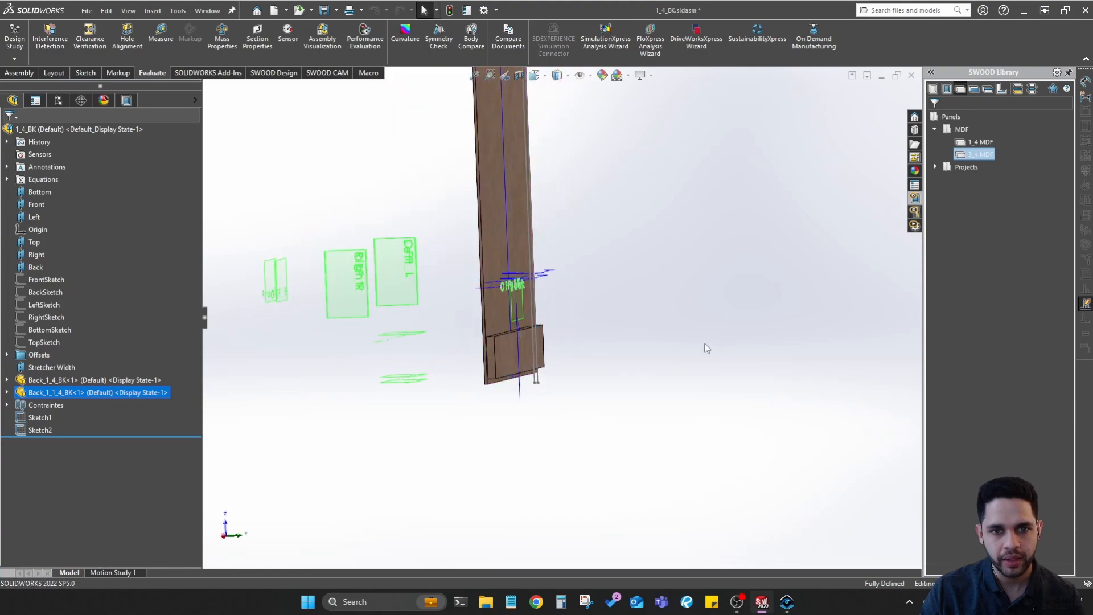
{"action": "left_click", "coordinate": [602, 387]}
{"action": "middle_click_drag", "start_coordinate": [603, 387], "coordinate": [512, 381]}
{"action": "left_click", "coordinate": [545, 353]}
{"action": "left_click", "coordinate": [642, 463]}
{"action": "scroll", "coordinate": [515, 381], "scroll_direction": "up", "scroll_amount": 3}
{"action": "scroll", "coordinate": [558, 228], "scroll_direction": "down", "scroll_amount": 3}
{"action": "mouse_move", "coordinate": [557, 251]}
{"action": "middle_mouse_down"}
{"action": "mouse_move", "coordinate": [556, 236]}
{"action": "mouse_move", "coordinate": [562, 266]}
{"action": "middle_mouse_up"}
{"action": "middle_click_drag", "start_coordinate": [679, 398], "coordinate": [626, 464]}
{"action": "middle_click_drag", "start_coordinate": [568, 421], "coordinate": [398, 421]}
{"action": "scroll", "coordinate": [410, 414], "scroll_direction": "up", "scroll_amount": 1}
Start a linear component pattern with the OFF_T plane as the reference for Direction 1
{"action": "key", "text": "s"}
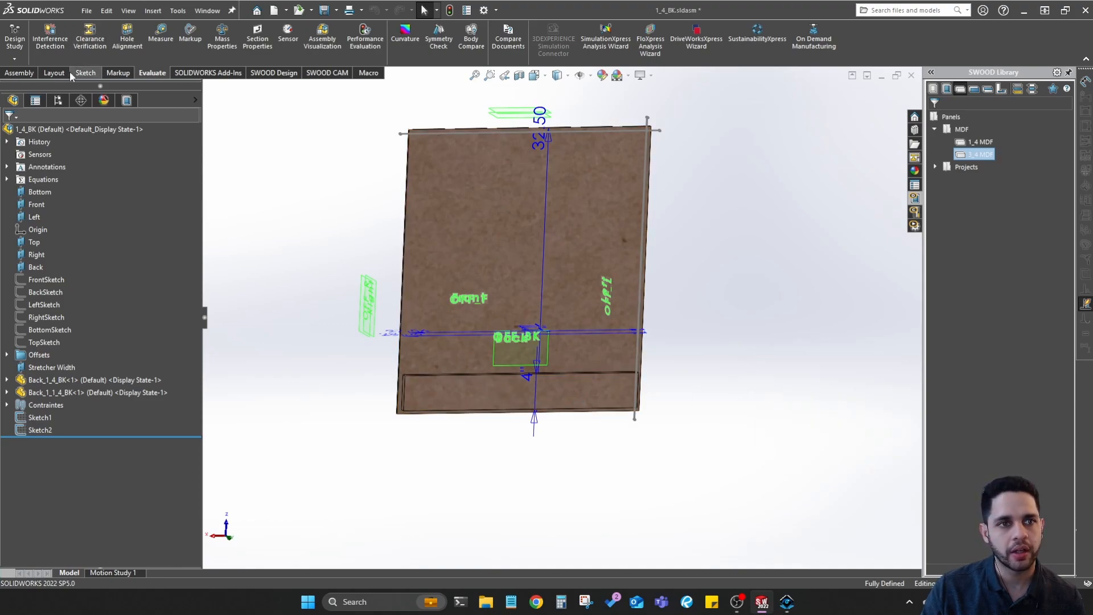
{"action": "left_click", "coordinate": [19, 73]}
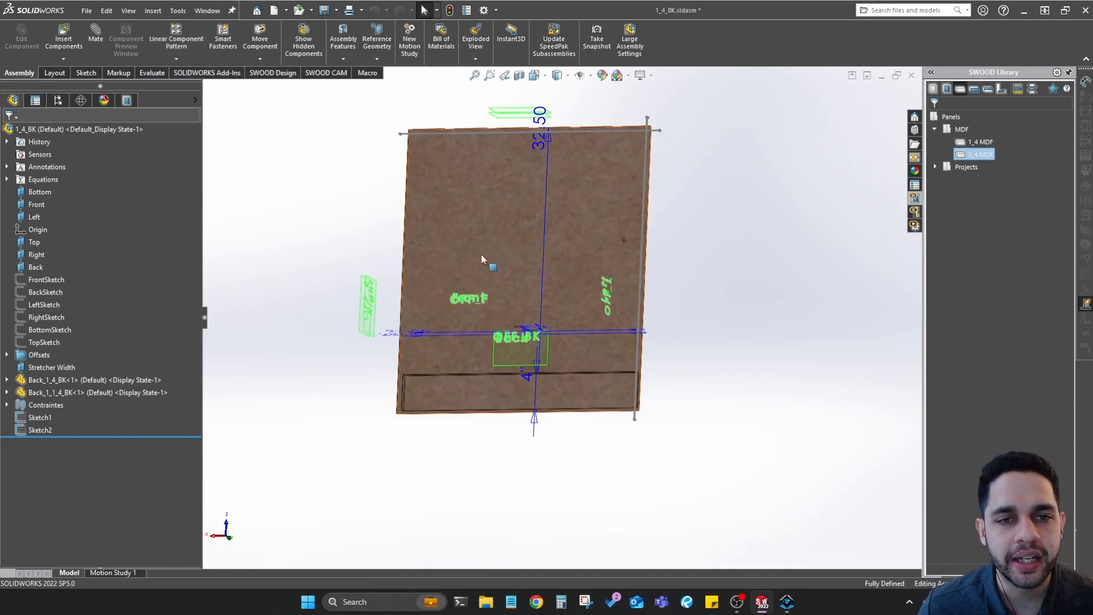
{"action": "scroll", "coordinate": [483, 152], "scroll_direction": "up", "scroll_amount": 2}
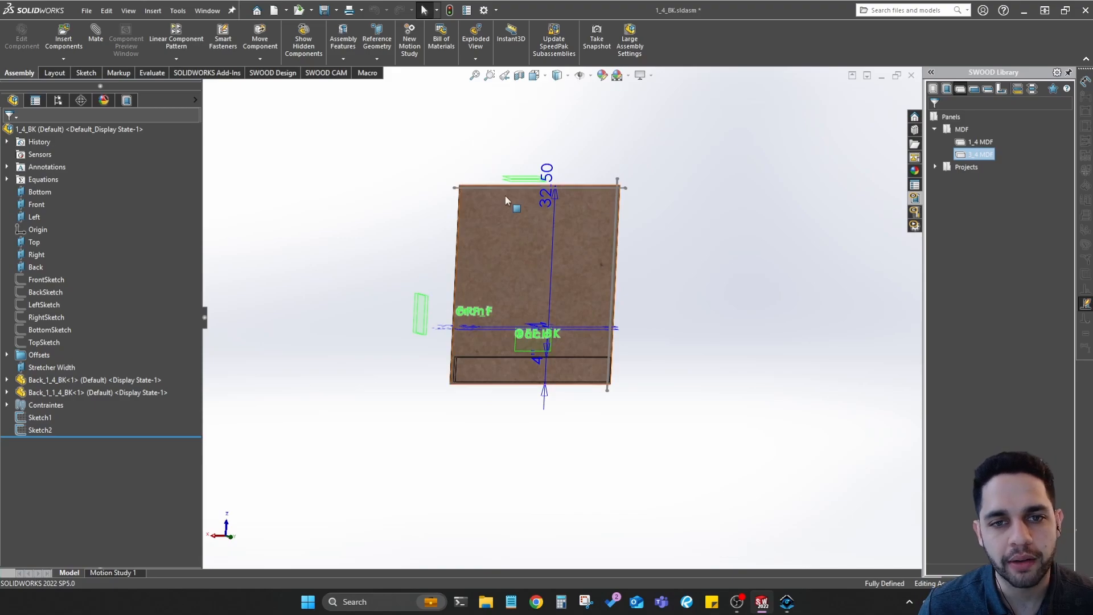
{"action": "left_click", "coordinate": [174, 37]}
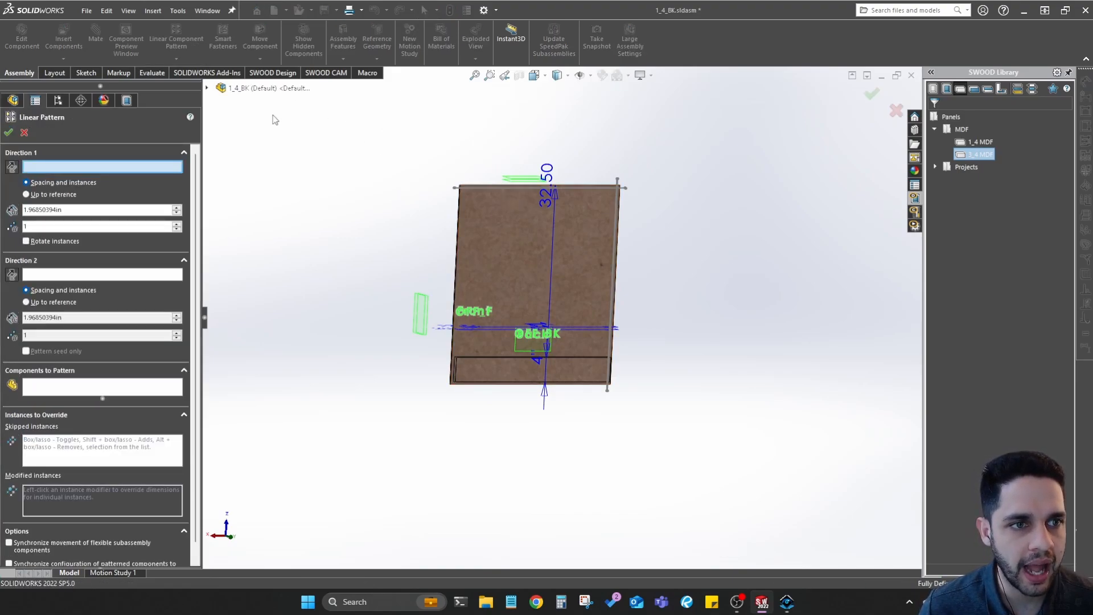
{"action": "middle_click_drag", "start_coordinate": [413, 246], "coordinate": [449, 178]}
{"action": "middle_click_drag", "start_coordinate": [528, 341], "coordinate": [569, 373]}
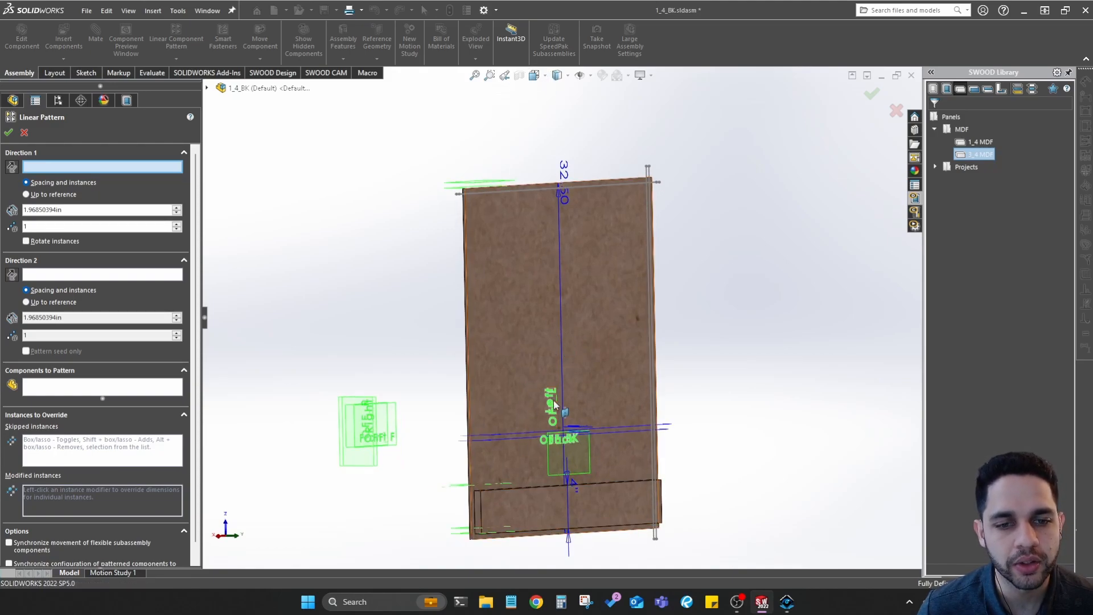
{"action": "middle_click_drag", "start_coordinate": [546, 303], "coordinate": [554, 292]}
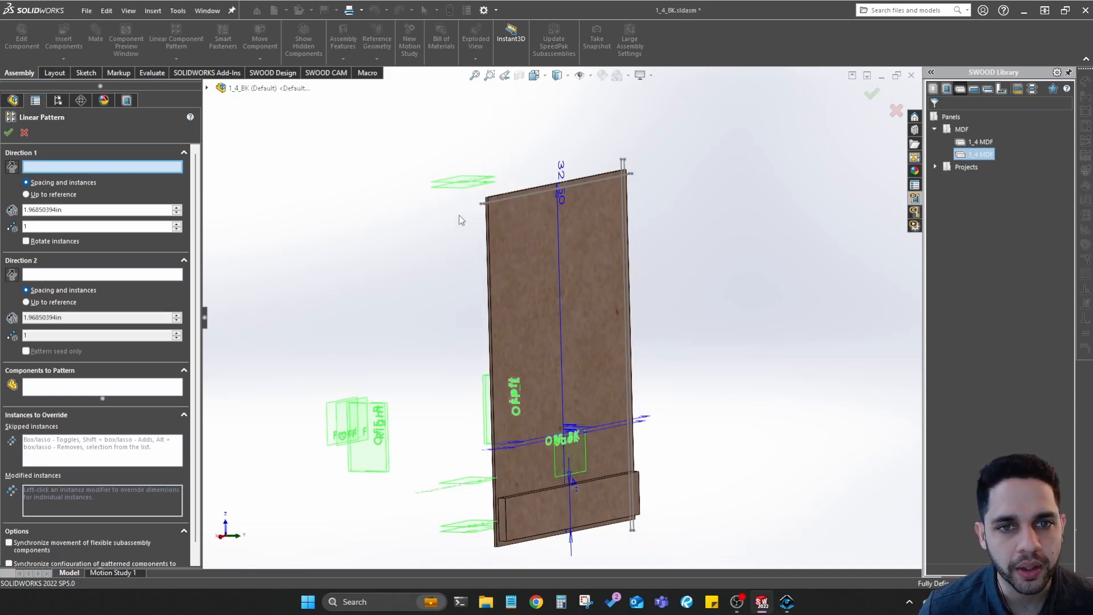
{"action": "left_click", "coordinate": [464, 199]}
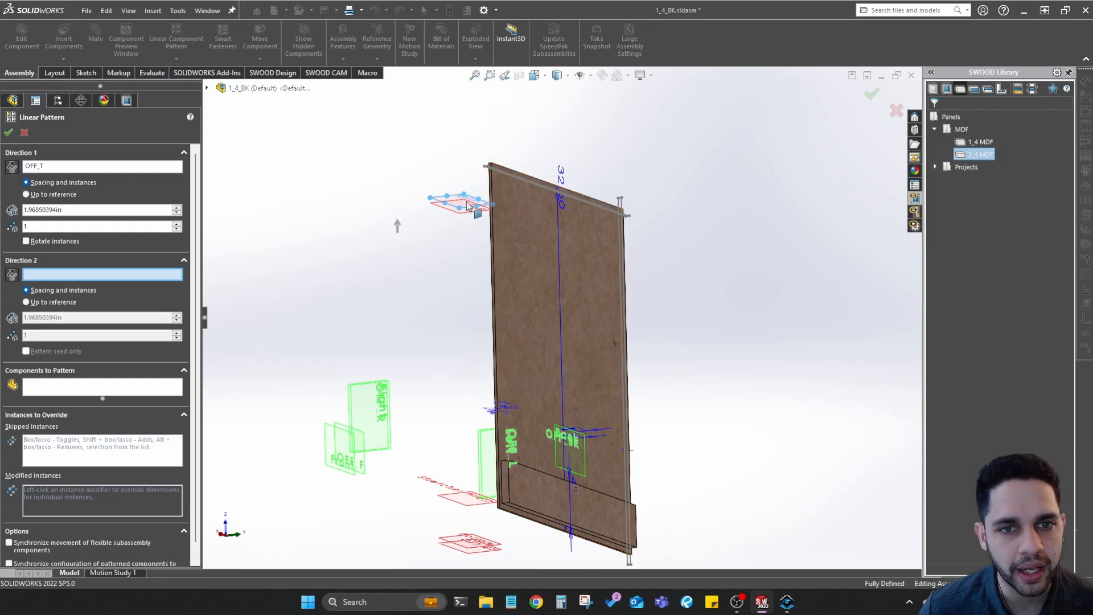
Define Direction 1 of the linear pattern as up to reference, ending at the Top plane
{"action": "left_click", "coordinate": [73, 196]}
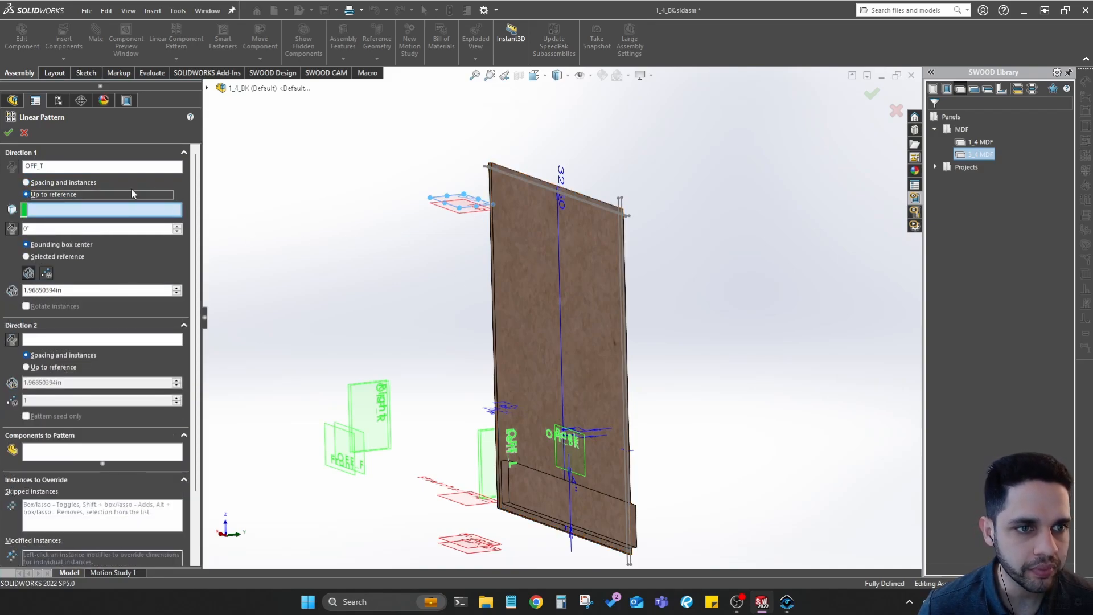
{"action": "left_click", "coordinate": [100, 184]}
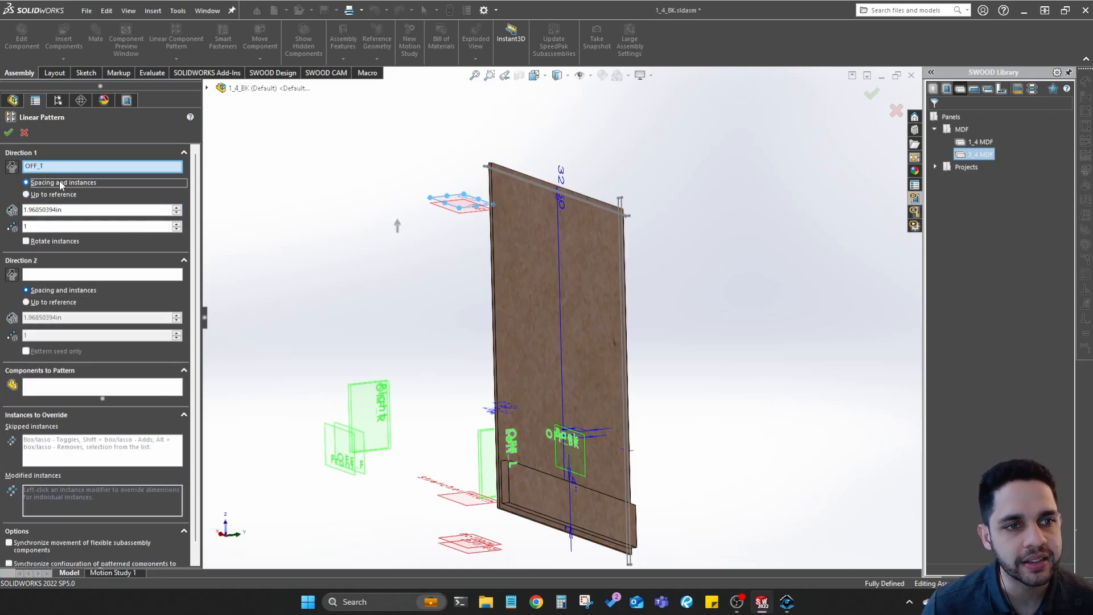
{"action": "left_click", "coordinate": [60, 196]}
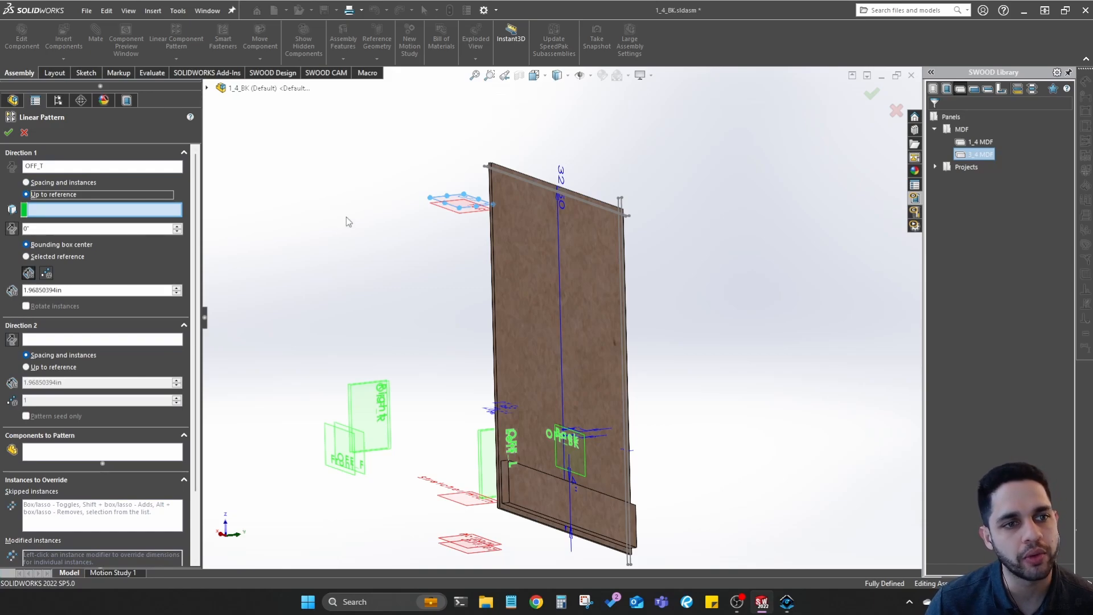
{"action": "middle_click_drag", "start_coordinate": [443, 287], "coordinate": [443, 275]}
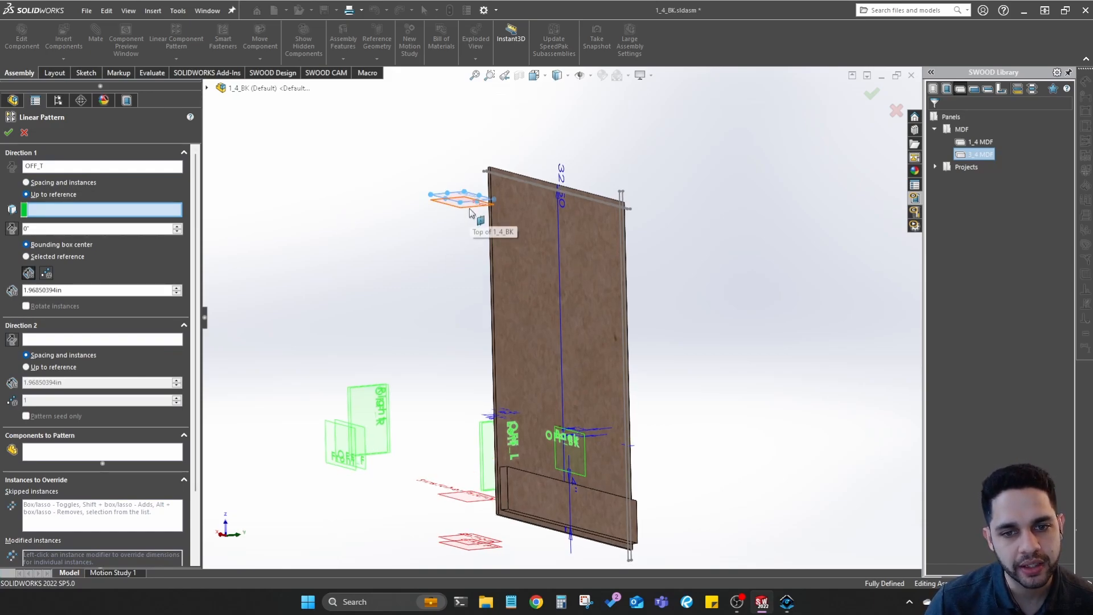
{"action": "middle_click_drag", "start_coordinate": [470, 228], "coordinate": [439, 227]}
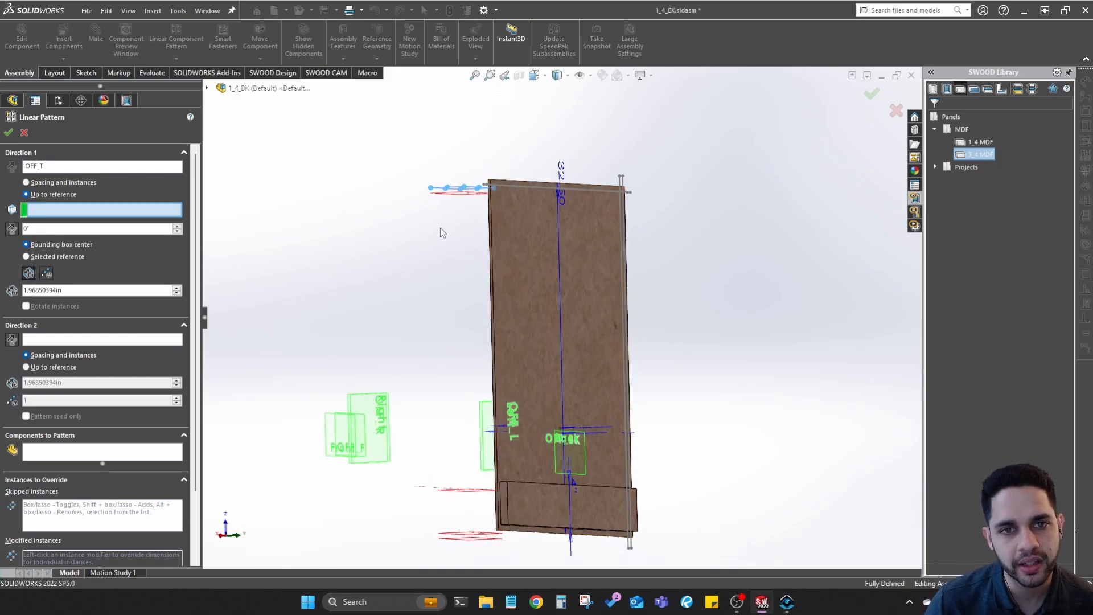
{"action": "left_click", "coordinate": [466, 198]}
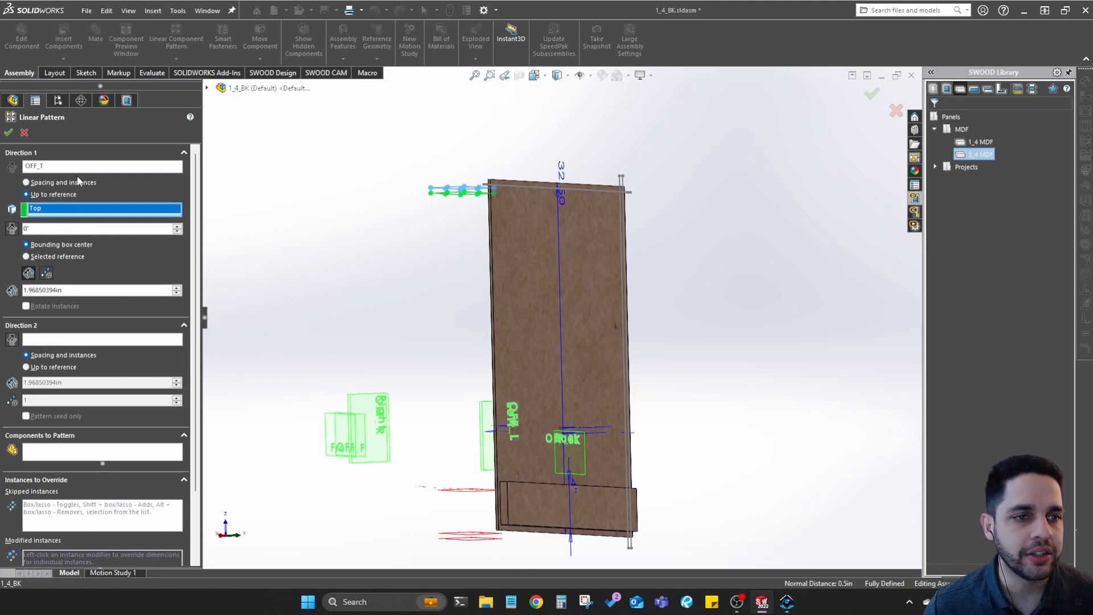
Choose the stretcher panel as the component to pattern and check the preview at its lower end
{"action": "left_click", "coordinate": [84, 456]}
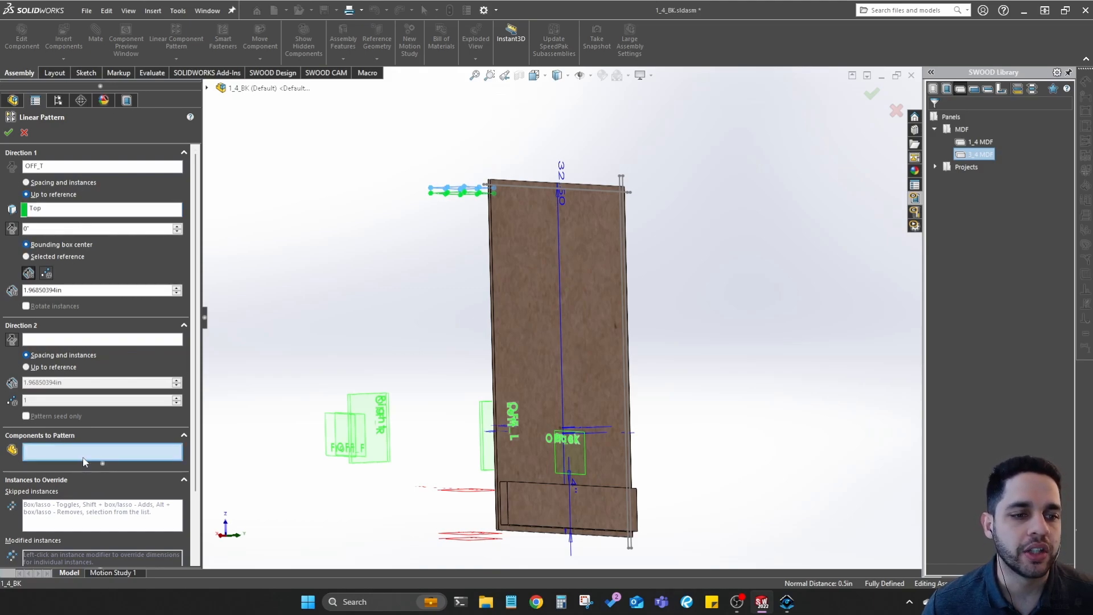
{"action": "left_click", "coordinate": [548, 508]}
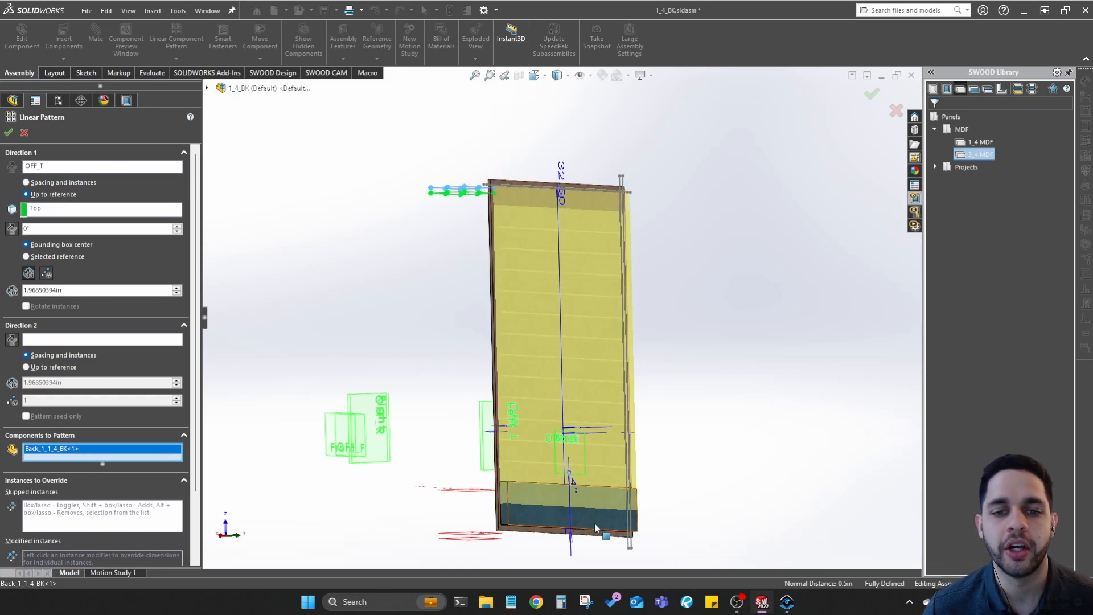
{"action": "middle_click_drag", "start_coordinate": [534, 225], "coordinate": [561, 208]}
{"action": "middle_click_drag", "start_coordinate": [573, 356], "coordinate": [466, 428]}
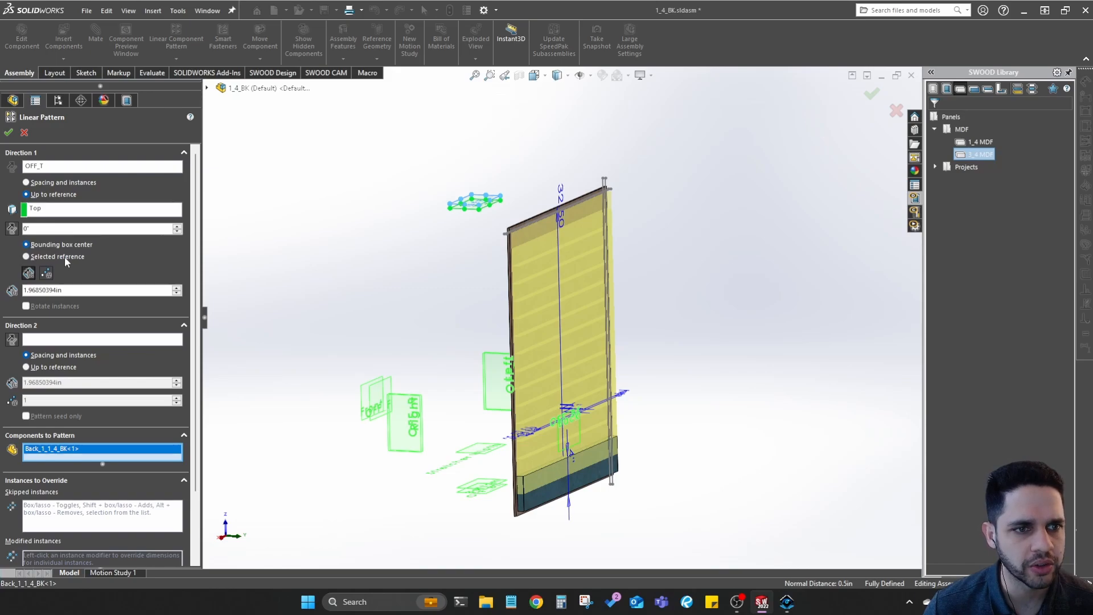
{"action": "left_click", "coordinate": [29, 274]}
{"action": "scroll", "coordinate": [641, 423], "scroll_direction": "down", "scroll_amount": 6}
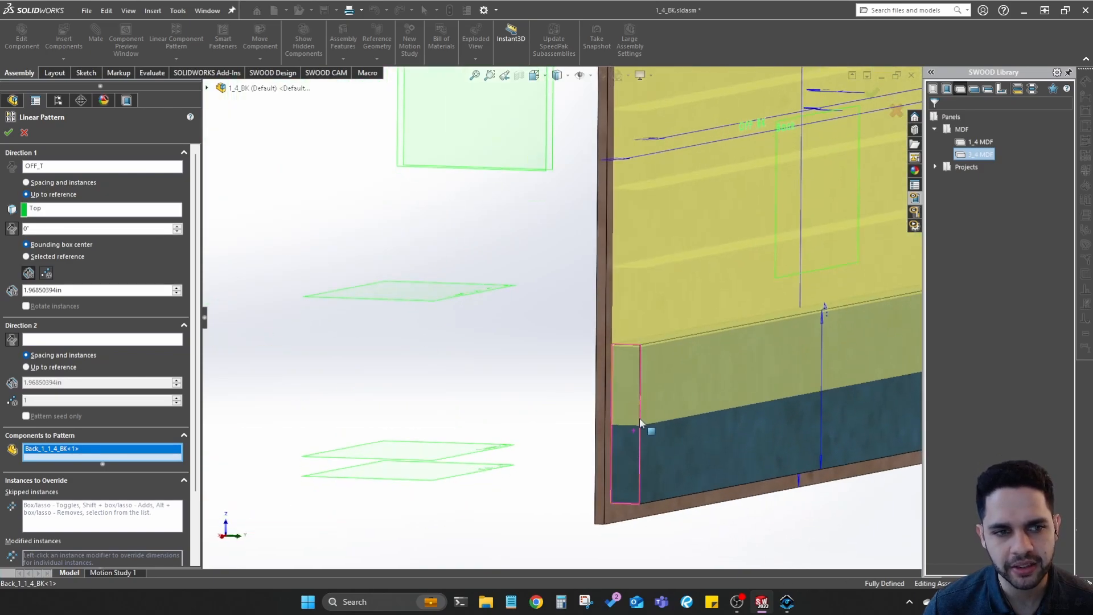
{"action": "scroll", "coordinate": [640, 422], "scroll_direction": "up", "scroll_amount": 5}
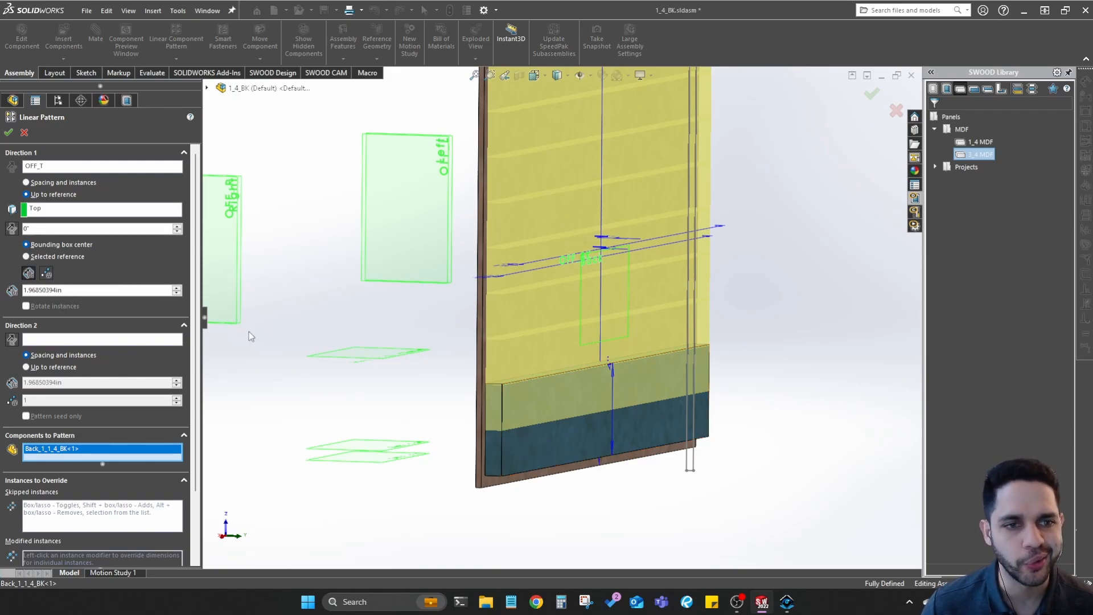
Align the pattern by a selected reference on the stretcher's upper face and set the number of instances to 3
{"action": "left_click", "coordinate": [55, 257]}
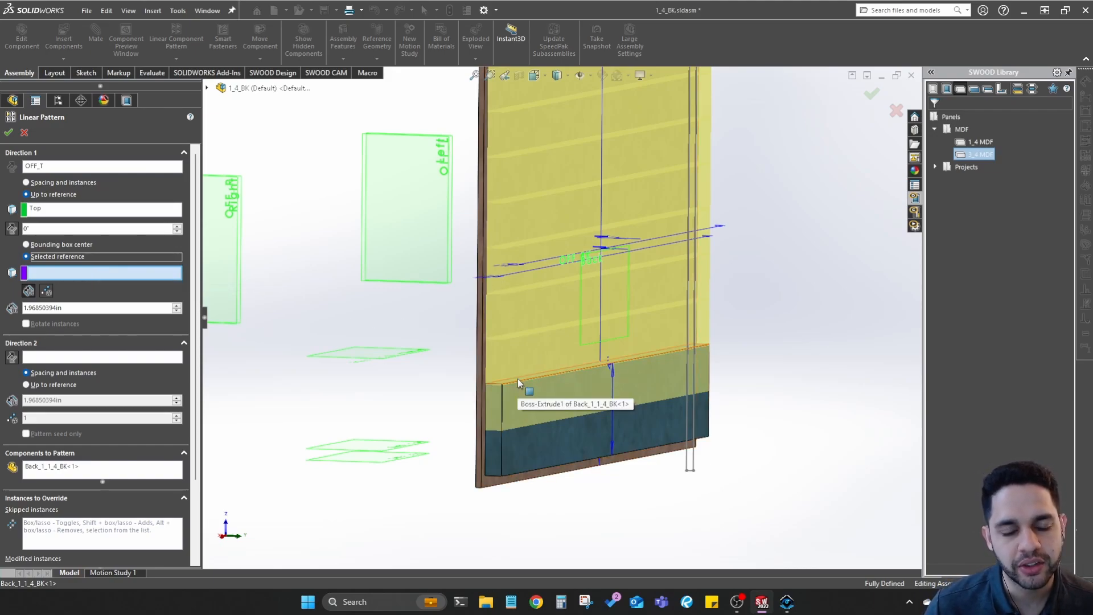
{"action": "scroll", "coordinate": [518, 378], "scroll_direction": "down", "scroll_amount": 3}
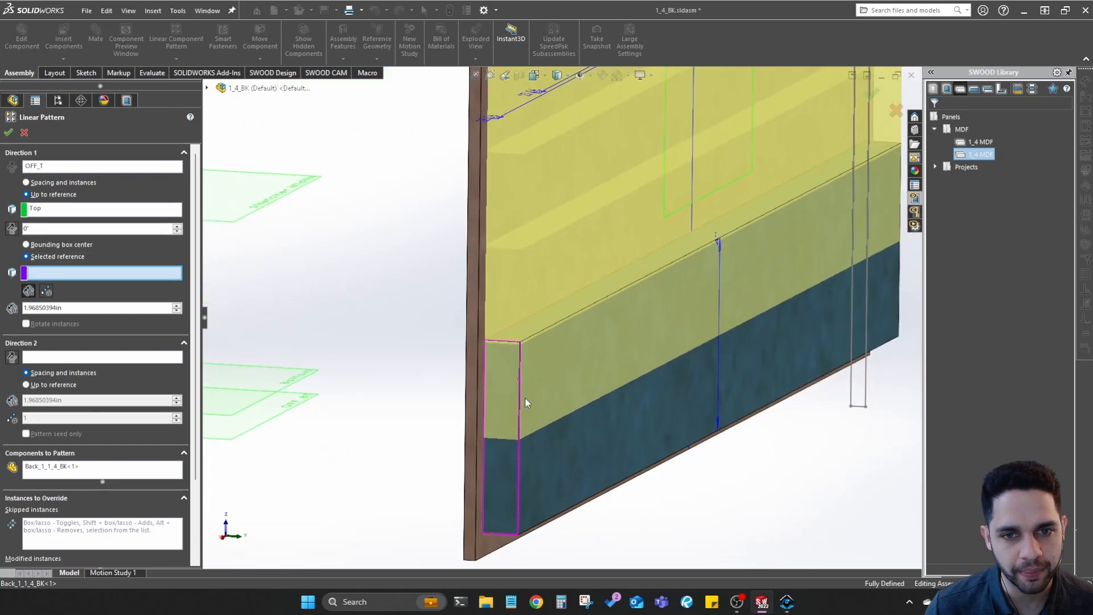
{"action": "left_click", "coordinate": [556, 317]}
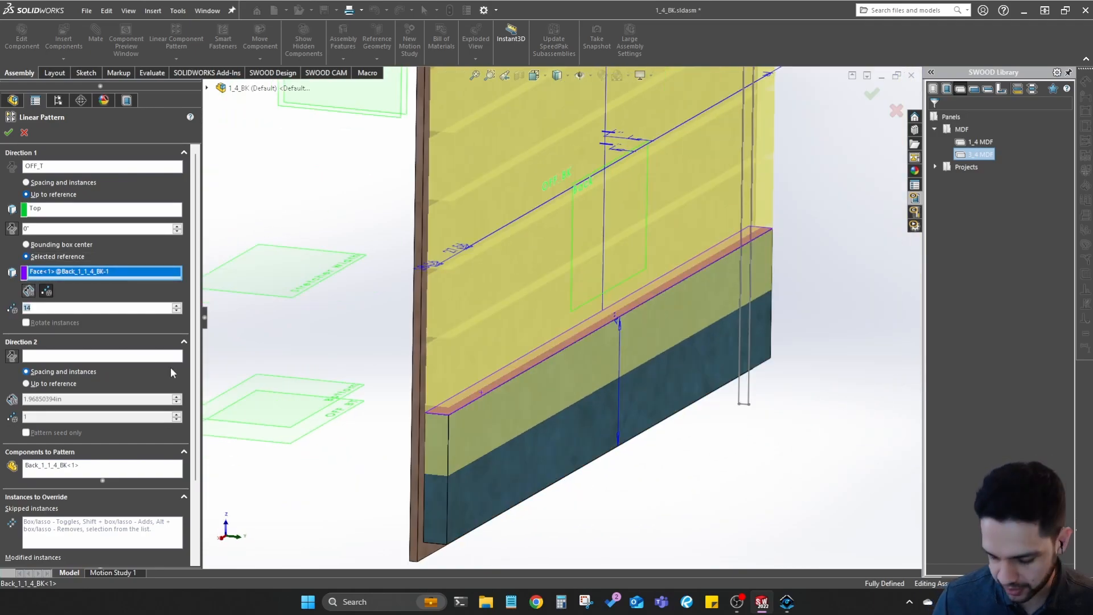
{"action": "type", "text": "3"}
{"action": "key", "text": "Return"}
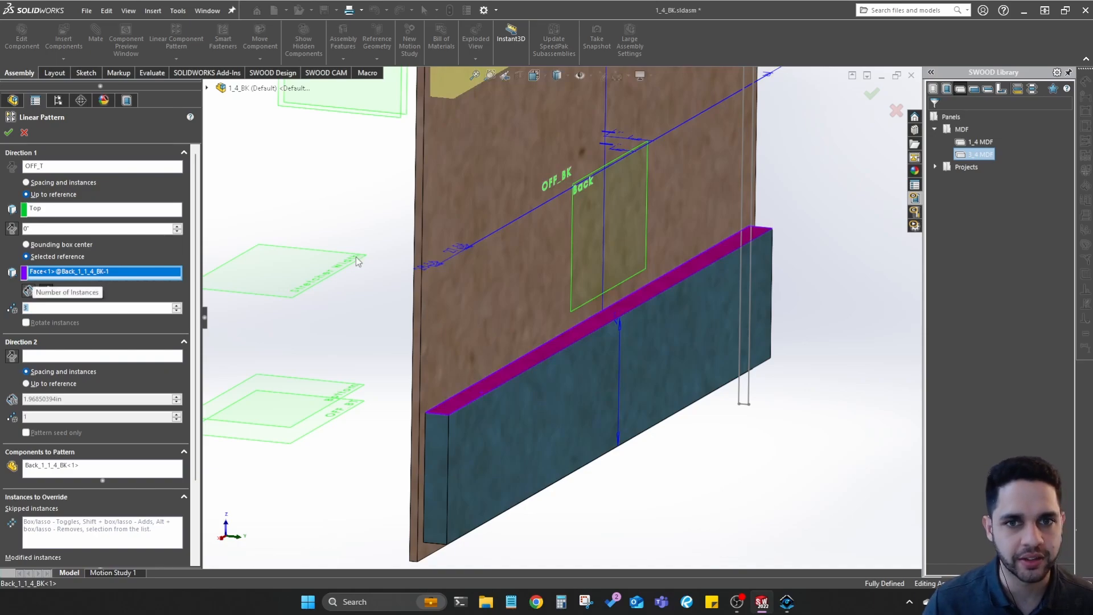
Examine the pattern preview along the back panel, comparing the stretcher's upper face with the Top plane
{"action": "scroll", "coordinate": [358, 259], "scroll_direction": "up", "scroll_amount": 6}
{"action": "middle_click_drag", "start_coordinate": [499, 215], "coordinate": [512, 173]}
{"action": "scroll", "coordinate": [553, 148], "scroll_direction": "down", "scroll_amount": 4}
{"action": "scroll", "coordinate": [535, 185], "scroll_direction": "up", "scroll_amount": 3}
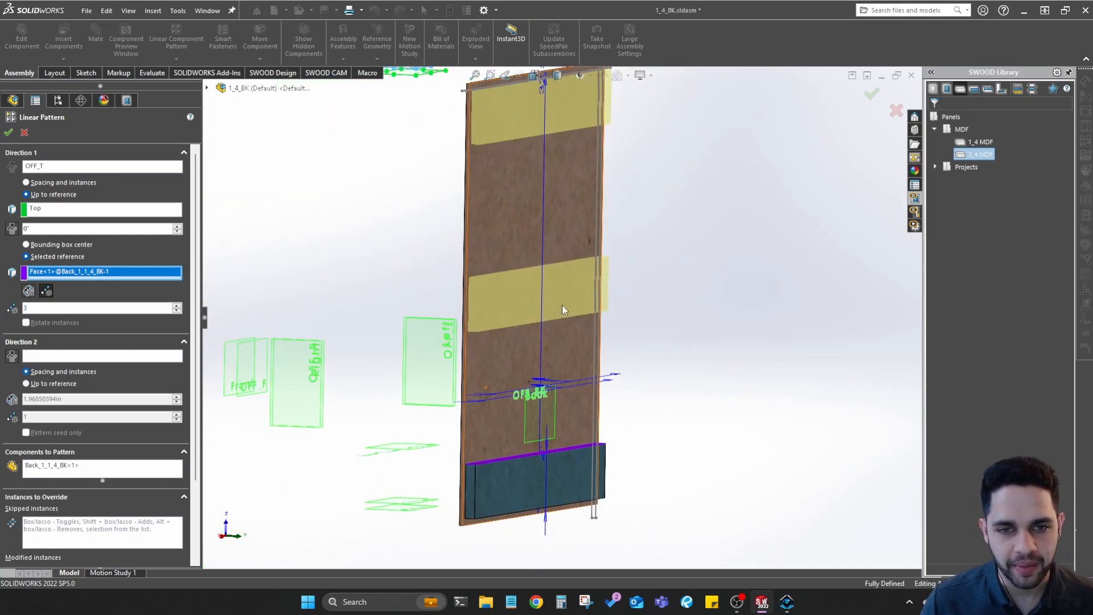
{"action": "scroll", "coordinate": [481, 144], "scroll_direction": "up", "scroll_amount": 1}
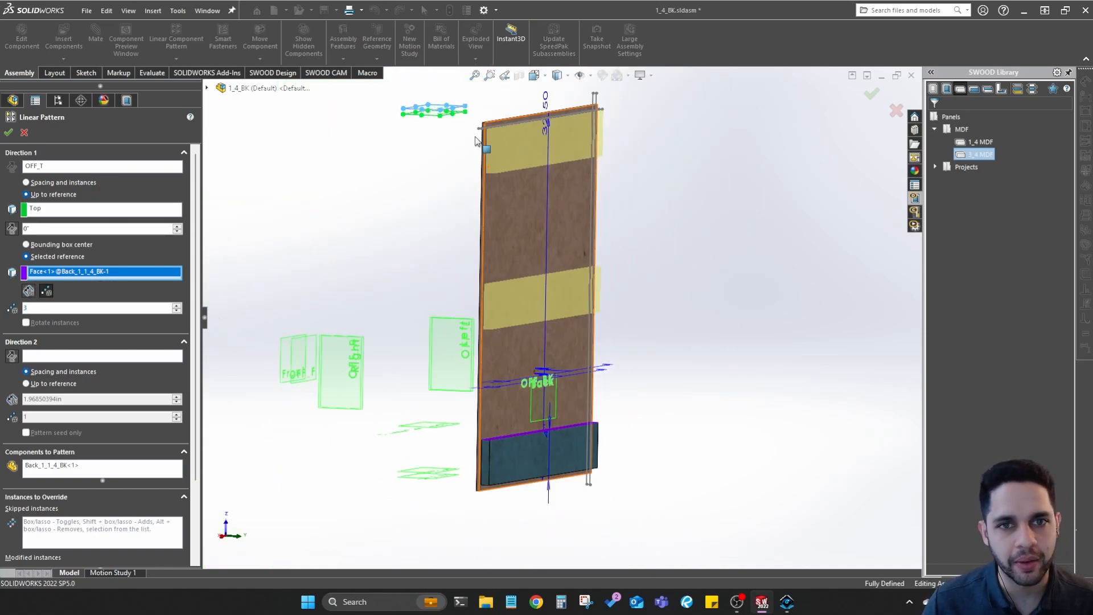
{"action": "middle_click_drag", "start_coordinate": [484, 144], "coordinate": [483, 151]}
{"action": "scroll", "coordinate": [483, 151], "scroll_direction": "up", "scroll_amount": 1}
{"action": "scroll", "coordinate": [483, 151], "scroll_direction": "down", "scroll_amount": 3}
{"action": "scroll", "coordinate": [592, 407], "scroll_direction": "up", "scroll_amount": 3}
{"action": "middle_click_drag", "start_coordinate": [596, 478], "coordinate": [597, 370], "text": "ctrl"}
{"action": "scroll", "coordinate": [596, 370], "scroll_direction": "down", "scroll_amount": 5}
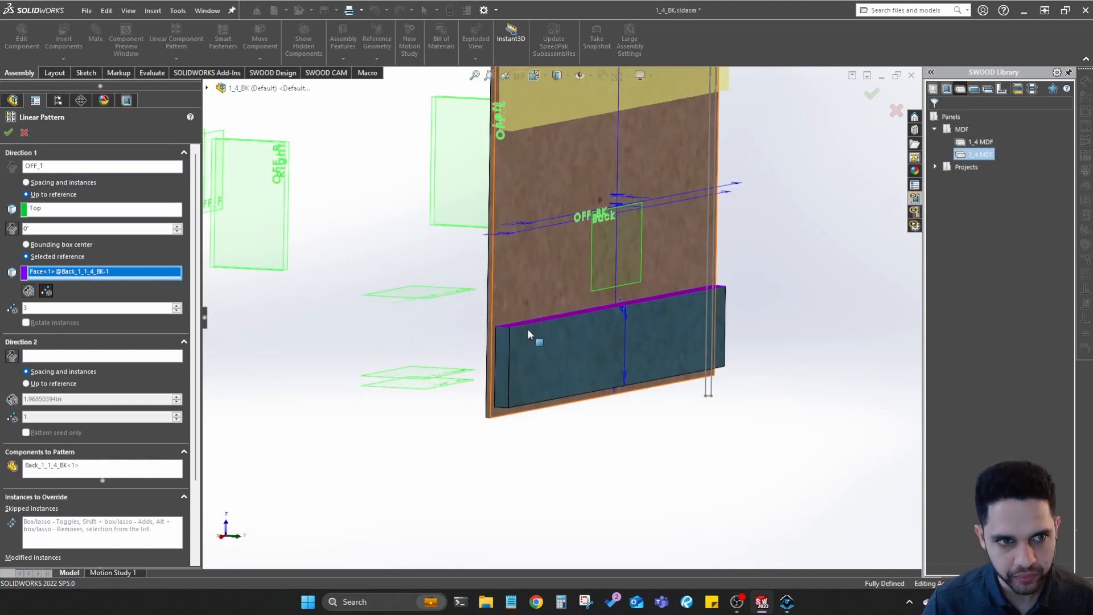
{"action": "scroll", "coordinate": [422, 306], "scroll_direction": "down", "scroll_amount": 3}
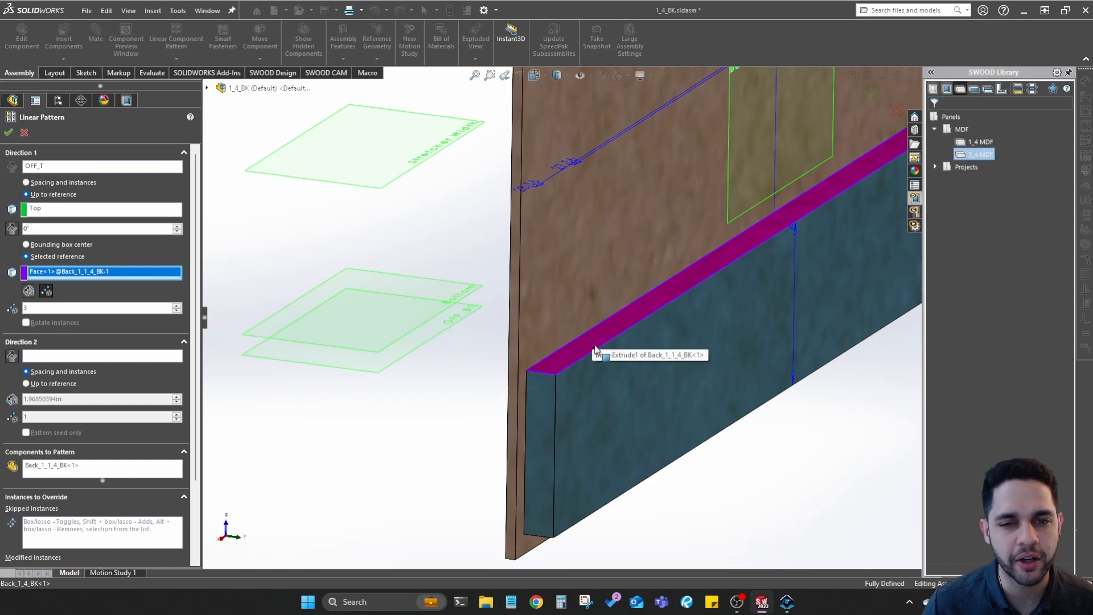
{"action": "scroll", "coordinate": [595, 344], "scroll_direction": "up", "scroll_amount": 6}
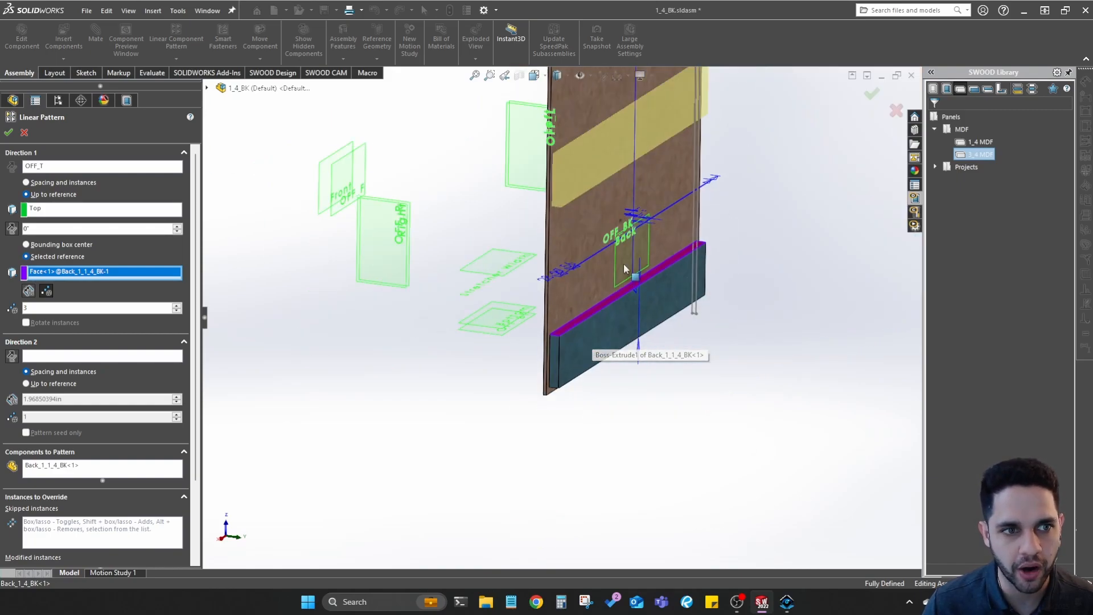
{"action": "scroll", "coordinate": [488, 165], "scroll_direction": "down", "scroll_amount": 3}
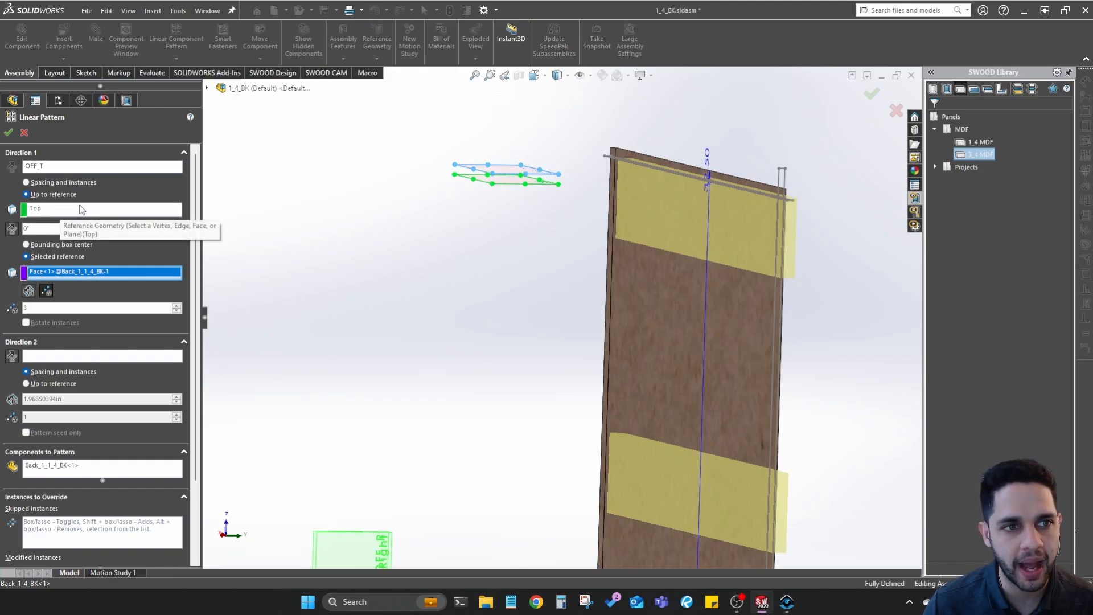
{"action": "scroll", "coordinate": [683, 433], "scroll_direction": "down", "scroll_amount": 5}
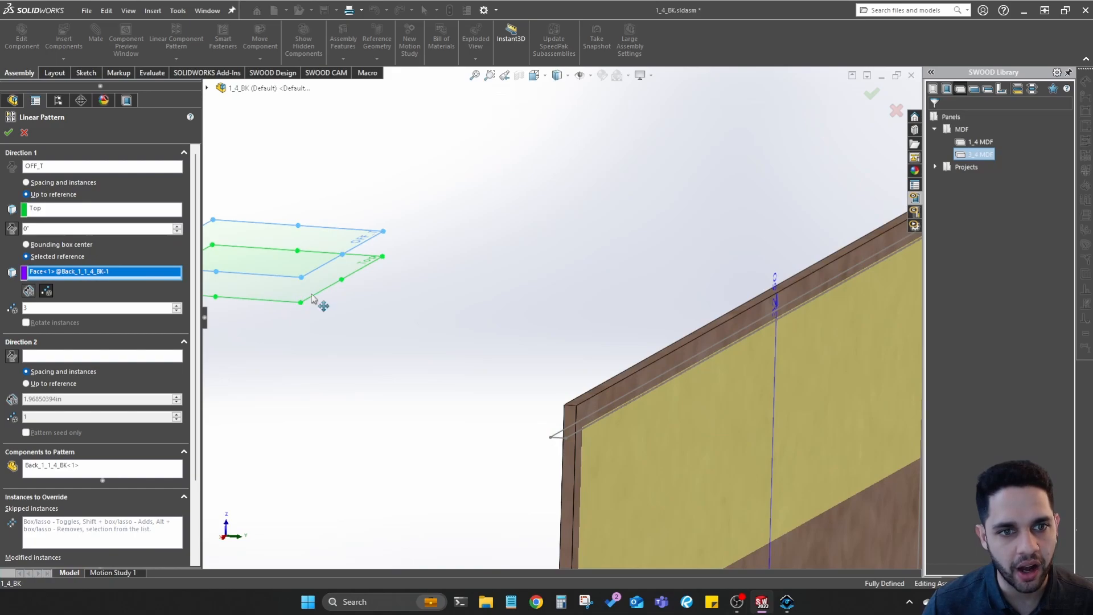
{"action": "scroll", "coordinate": [456, 344], "scroll_direction": "up", "scroll_amount": 6}
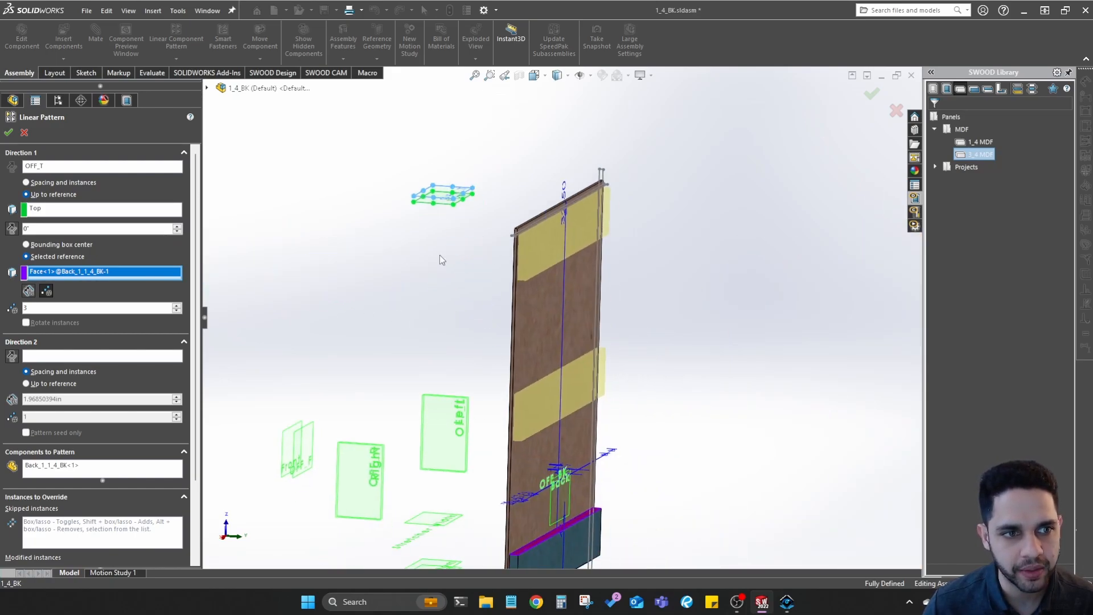
{"action": "scroll", "coordinate": [551, 439], "scroll_direction": "up", "scroll_amount": 2}
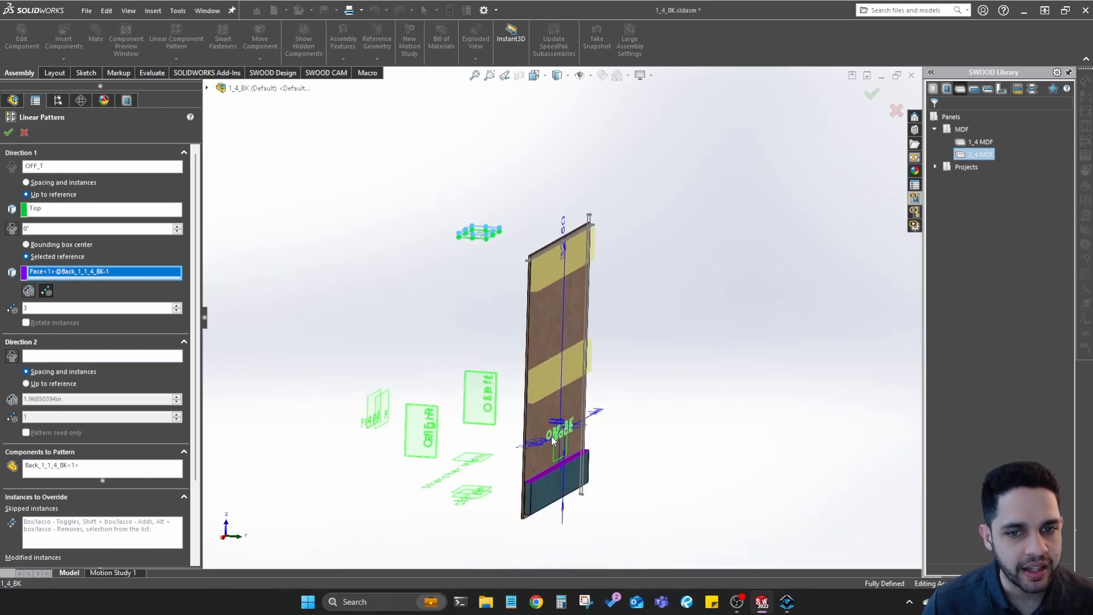
Try the stretcher's bottom face as the selected reference in place of its upper face
{"action": "middle_click_drag", "start_coordinate": [555, 510], "coordinate": [551, 466]}
{"action": "scroll", "coordinate": [552, 467], "scroll_direction": "down", "scroll_amount": 4}
{"action": "scroll", "coordinate": [534, 435], "scroll_direction": "down", "scroll_amount": 3}
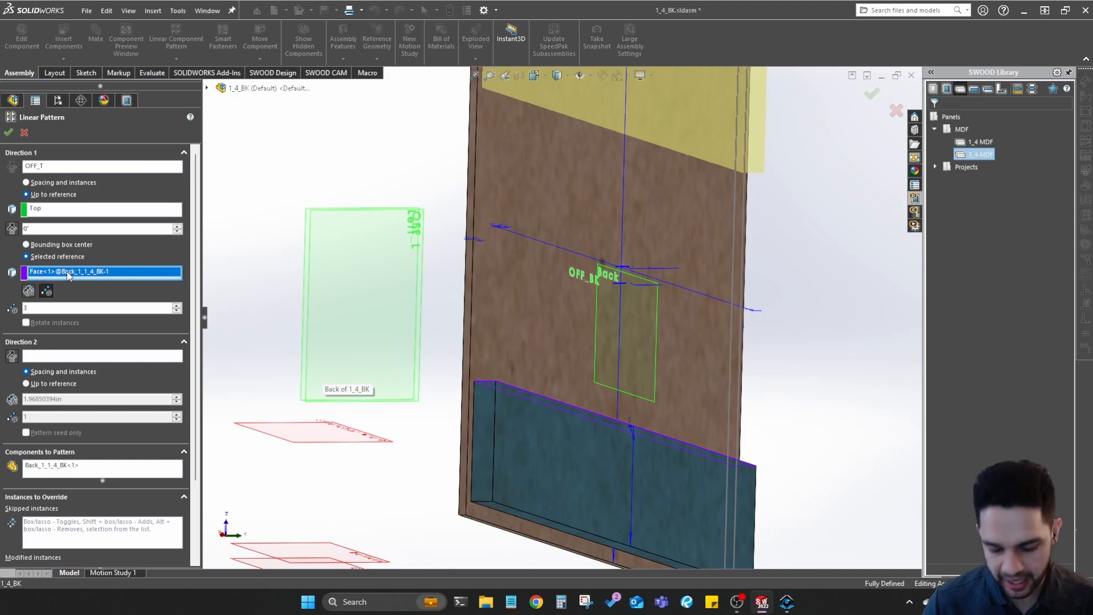
{"action": "key", "text": "Delete"}
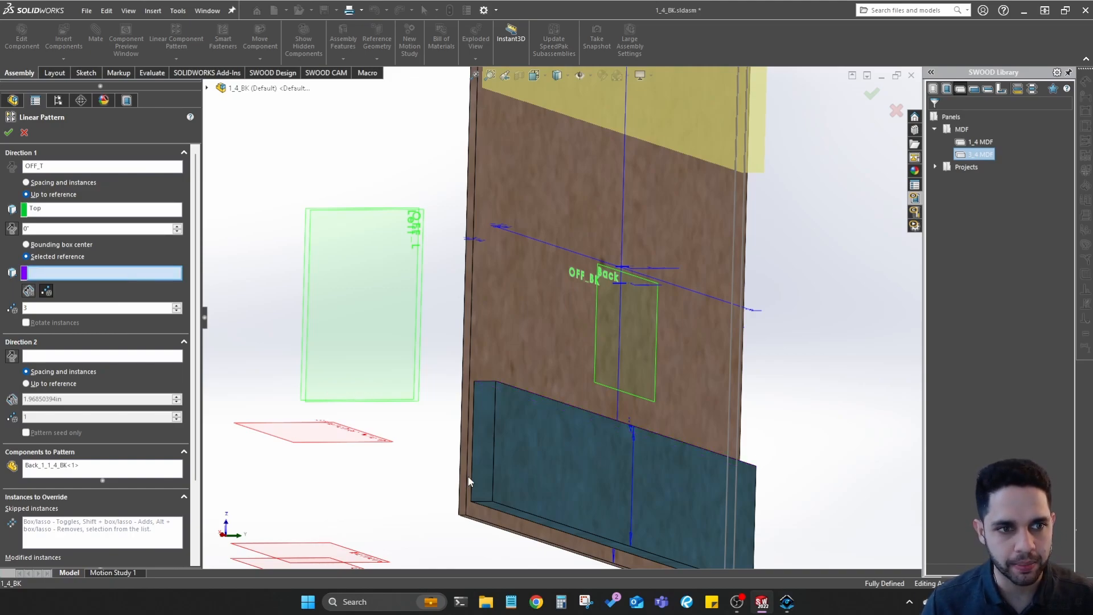
{"action": "middle_click_drag", "start_coordinate": [470, 481], "coordinate": [519, 506]}
{"action": "left_click", "coordinate": [510, 496]}
Examine where the uppermost previewed stretcher sits relative to the Top plane and the back panel's upper edge
{"action": "scroll", "coordinate": [564, 273], "scroll_direction": "up", "scroll_amount": 6}
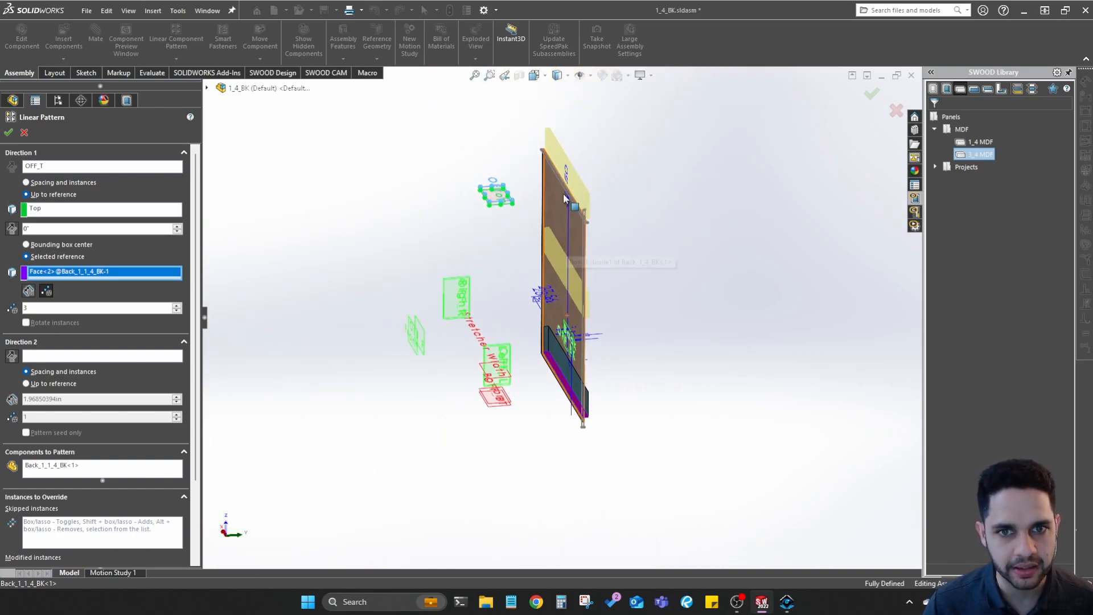
{"action": "middle_click_drag", "start_coordinate": [566, 200], "coordinate": [566, 260]}
{"action": "scroll", "coordinate": [558, 387], "scroll_direction": "down", "scroll_amount": 4}
{"action": "scroll", "coordinate": [532, 181], "scroll_direction": "up", "scroll_amount": 5}
{"action": "scroll", "coordinate": [575, 217], "scroll_direction": "down", "scroll_amount": 5}
{"action": "scroll", "coordinate": [601, 237], "scroll_direction": "down", "scroll_amount": 6}
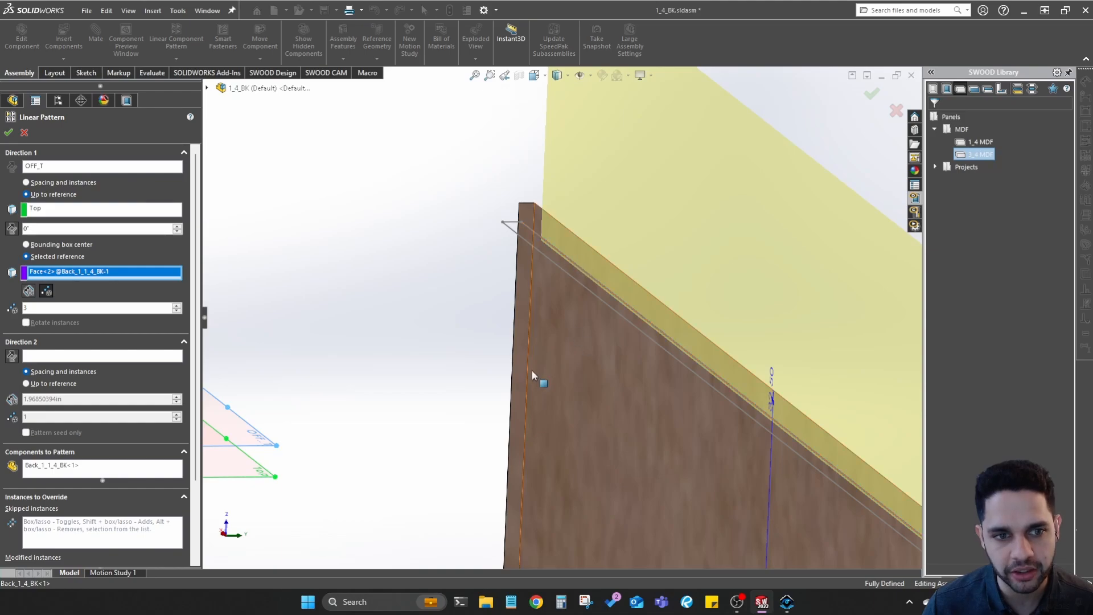
{"action": "scroll", "coordinate": [537, 378], "scroll_direction": "up", "scroll_amount": 8}
{"action": "scroll", "coordinate": [463, 515], "scroll_direction": "down", "scroll_amount": 8}
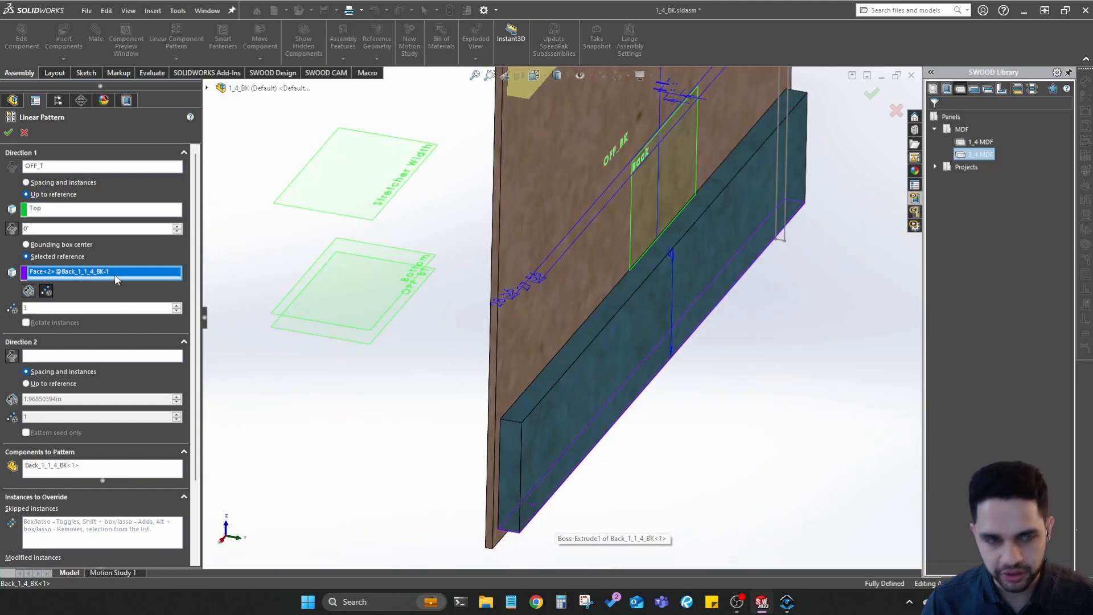
Replace the bottom face with the stretcher's upper face as the pattern's selected reference
{"action": "key", "text": "Delete"}
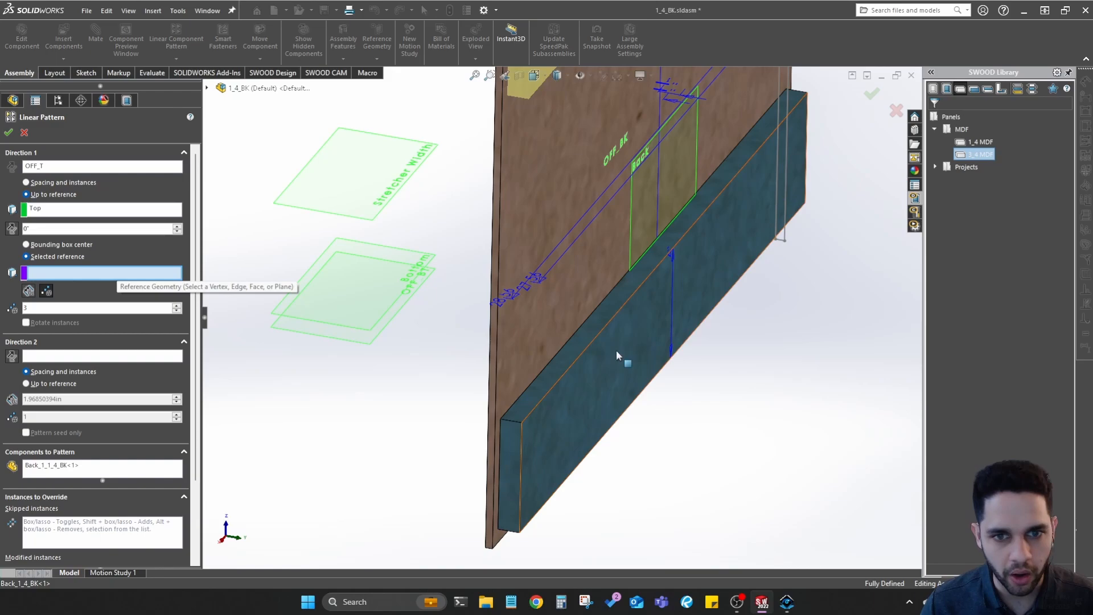
{"action": "left_click", "coordinate": [557, 375]}
{"action": "scroll", "coordinate": [612, 438], "scroll_direction": "up", "scroll_amount": 8}
{"action": "middle_click_drag", "start_coordinate": [613, 439], "coordinate": [580, 333]}
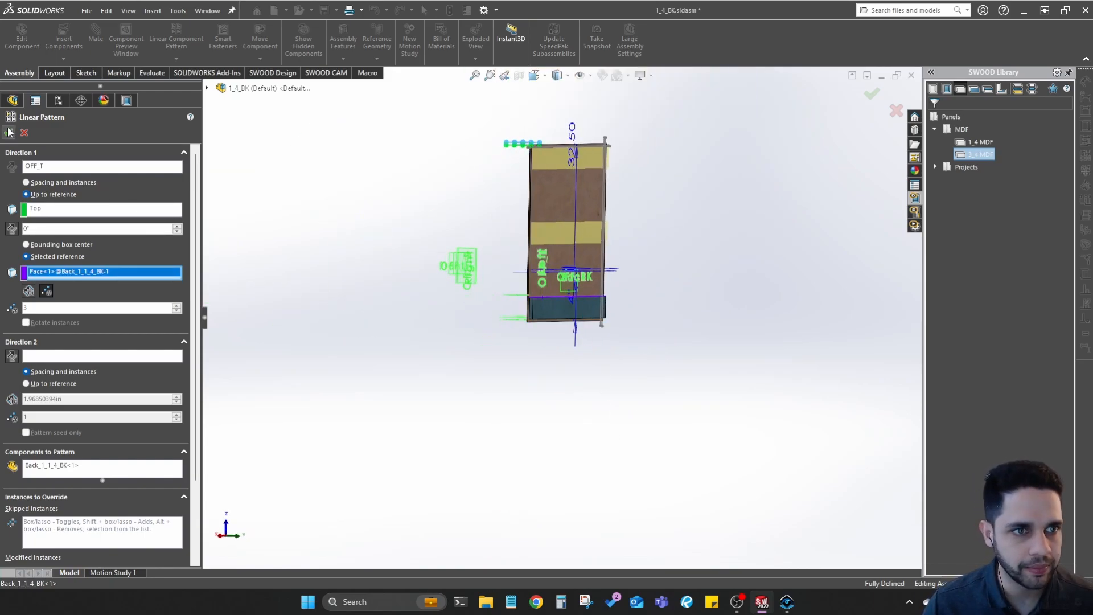
Try 4 instances in Direction 1, return the count to 3 and create the linear component pattern
{"action": "left_click_drag", "start_coordinate": [43, 306], "coordinate": [6, 309]}
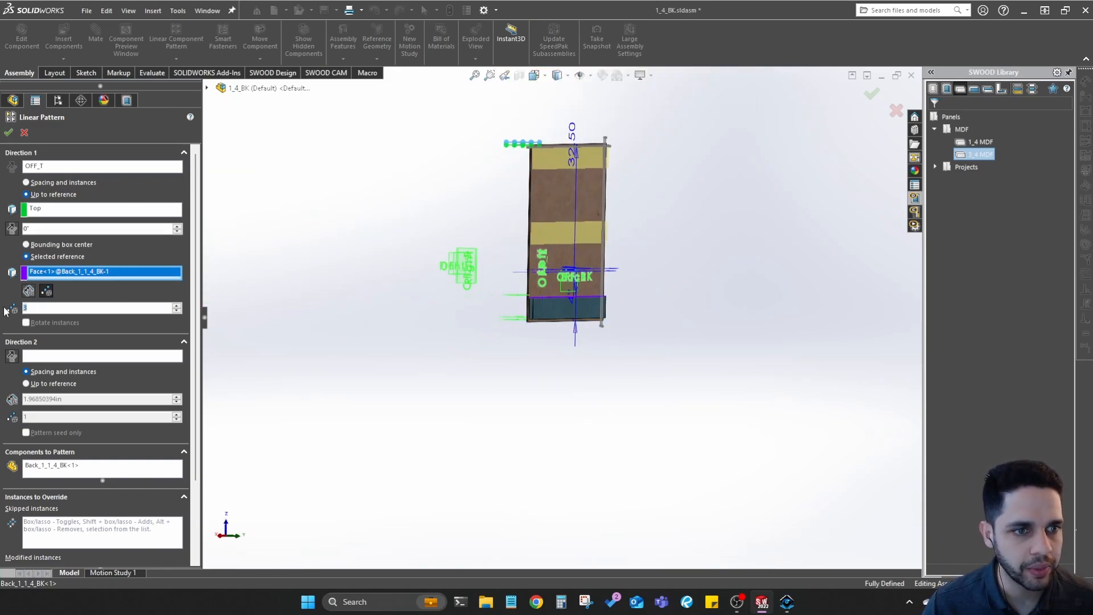
{"action": "type", "text": "4"}
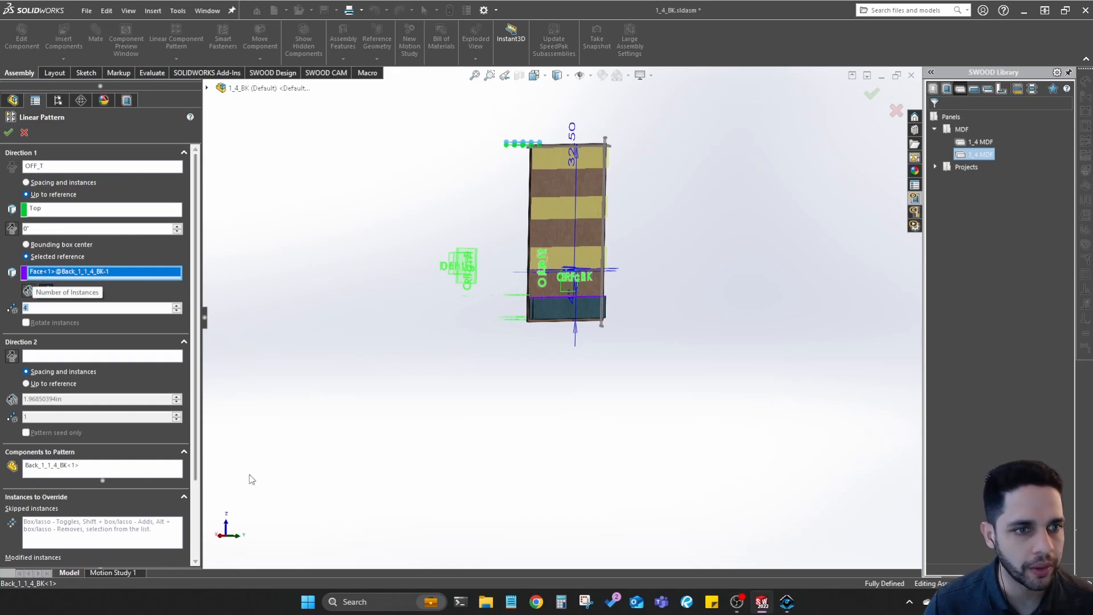
{"action": "key", "text": "BackSpace"}
{"action": "type", "text": "3"}
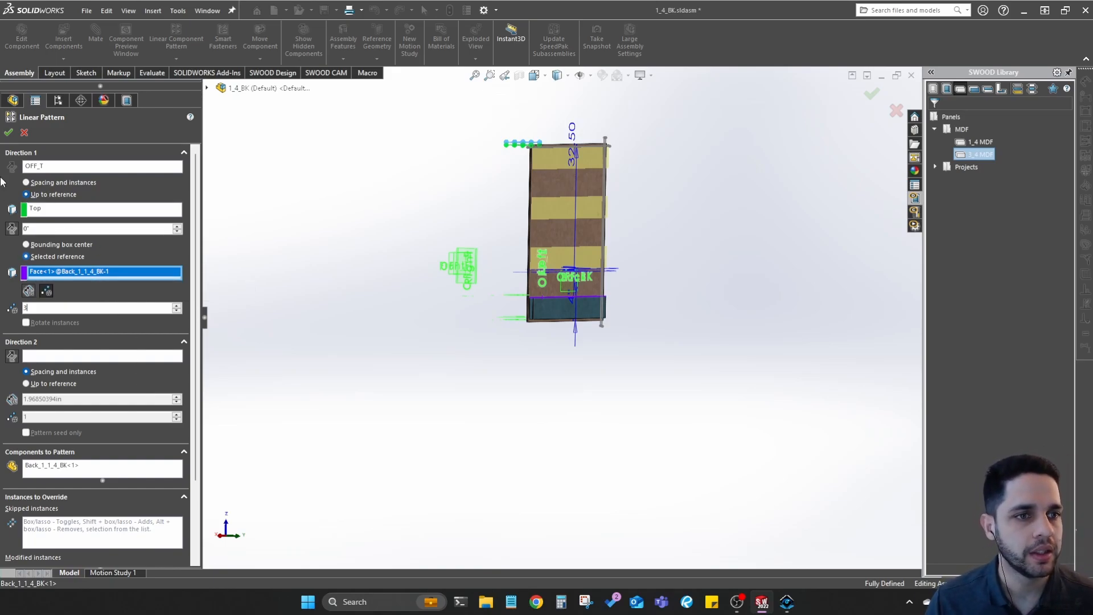
{"action": "left_click", "coordinate": [11, 134]}
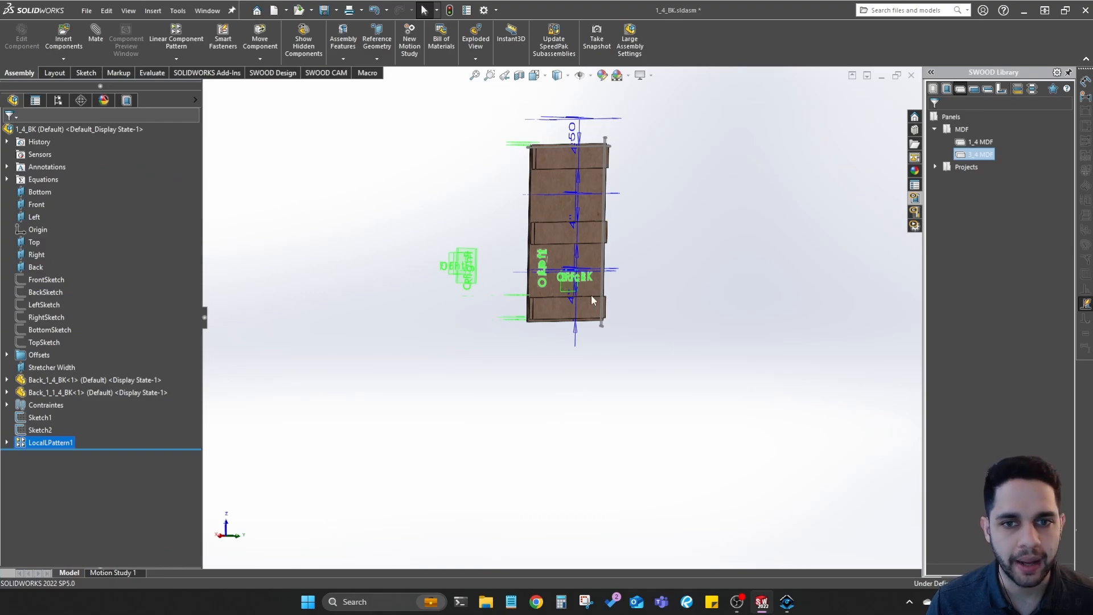
Examine the patterned stretchers along the back panel from several angles
{"action": "scroll", "coordinate": [591, 295], "scroll_direction": "down", "scroll_amount": 4}
{"action": "middle_click_drag", "start_coordinate": [591, 295], "coordinate": [614, 378]}
{"action": "scroll", "coordinate": [614, 379], "scroll_direction": "up", "scroll_amount": 4}
{"action": "left_click", "coordinate": [638, 372]}
{"action": "scroll", "coordinate": [598, 308], "scroll_direction": "down", "scroll_amount": 3}
{"action": "middle_click_drag", "start_coordinate": [599, 308], "coordinate": [484, 410]}
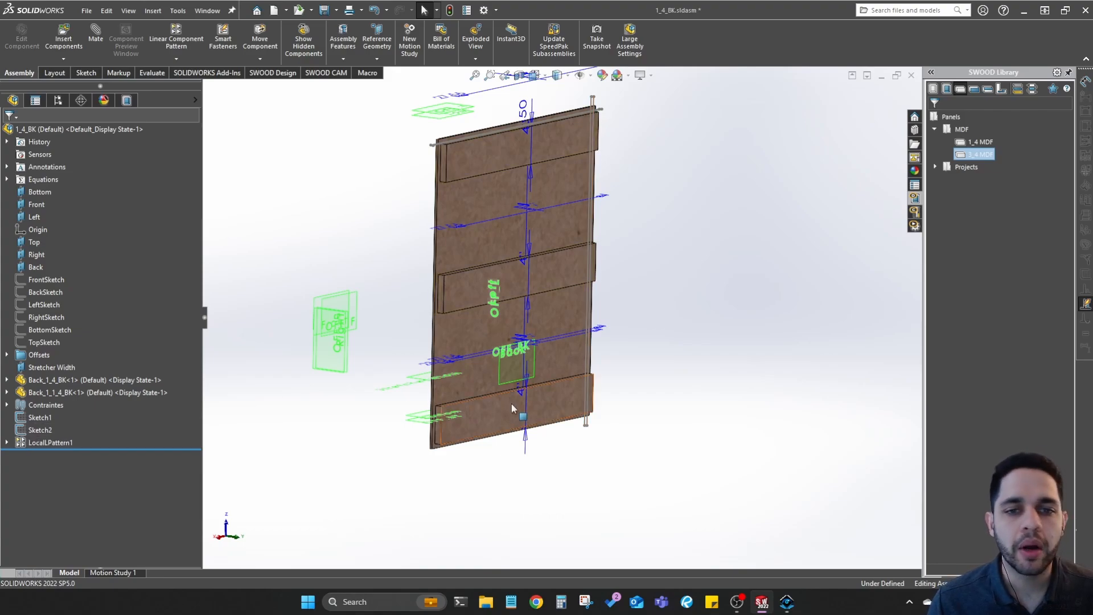
Add a new integer parameter to the SWOODBox and name it "# of STR"
{"action": "left_click", "coordinate": [127, 100]}
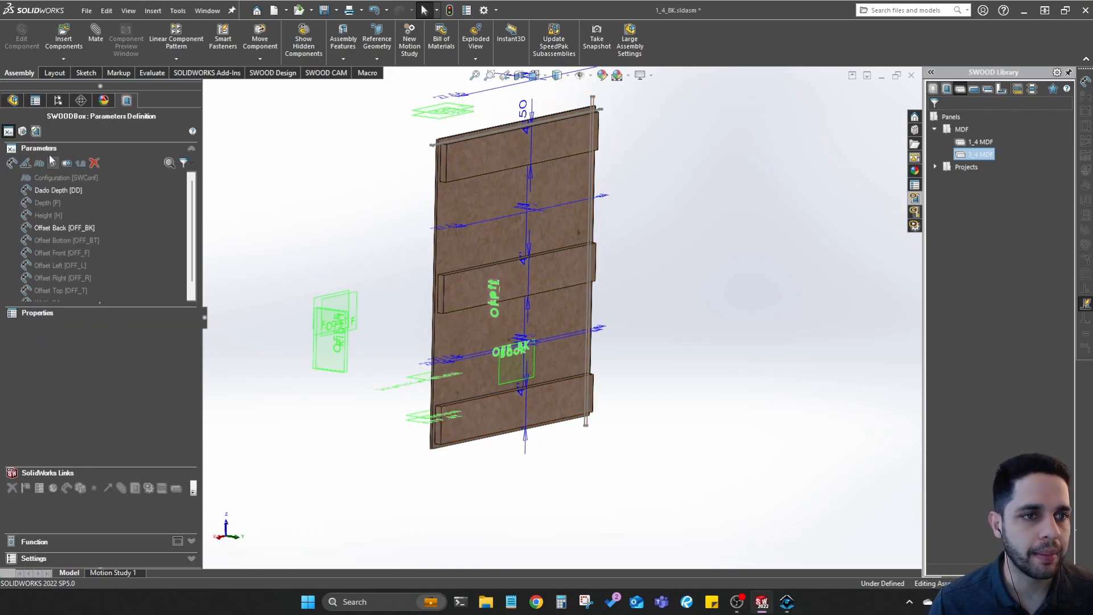
{"action": "left_click", "coordinate": [36, 131]}
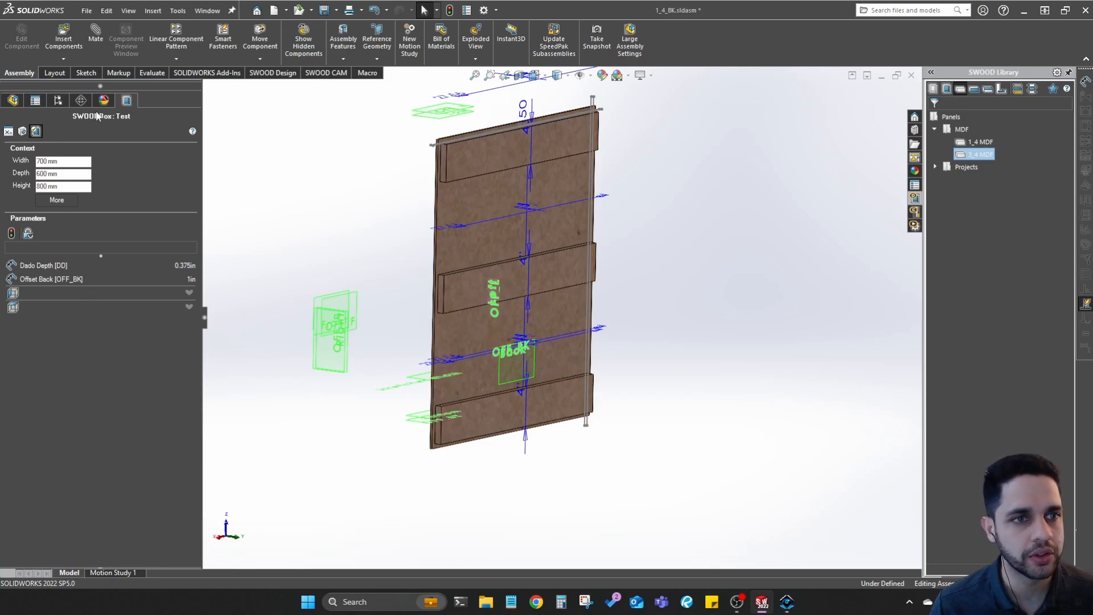
{"action": "left_click", "coordinate": [9, 132]}
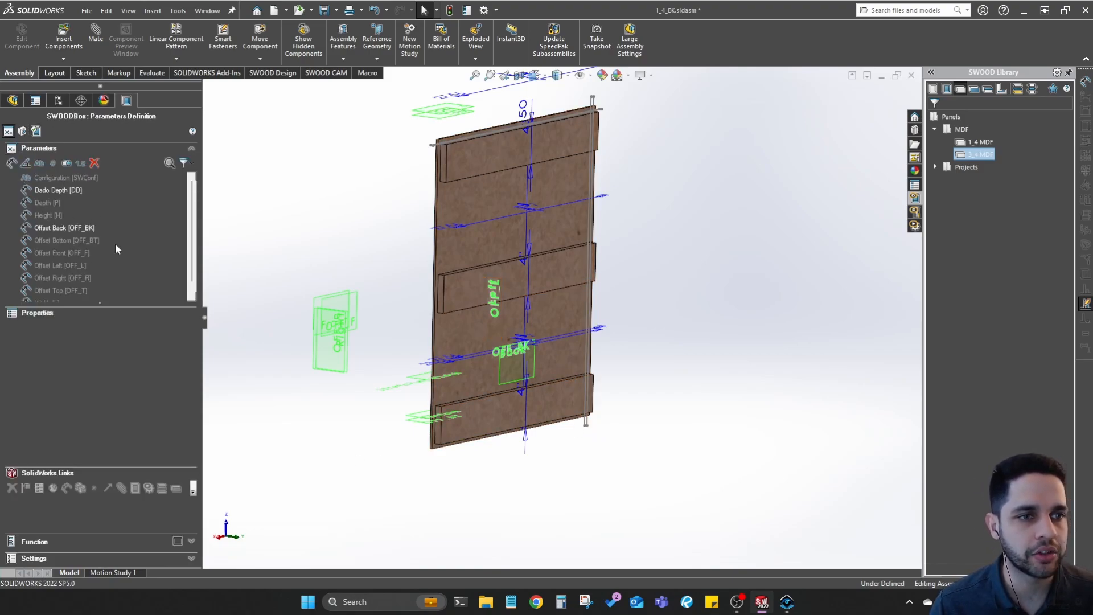
{"action": "left_click", "coordinate": [53, 164]}
{"action": "left_click", "coordinate": [130, 329]}
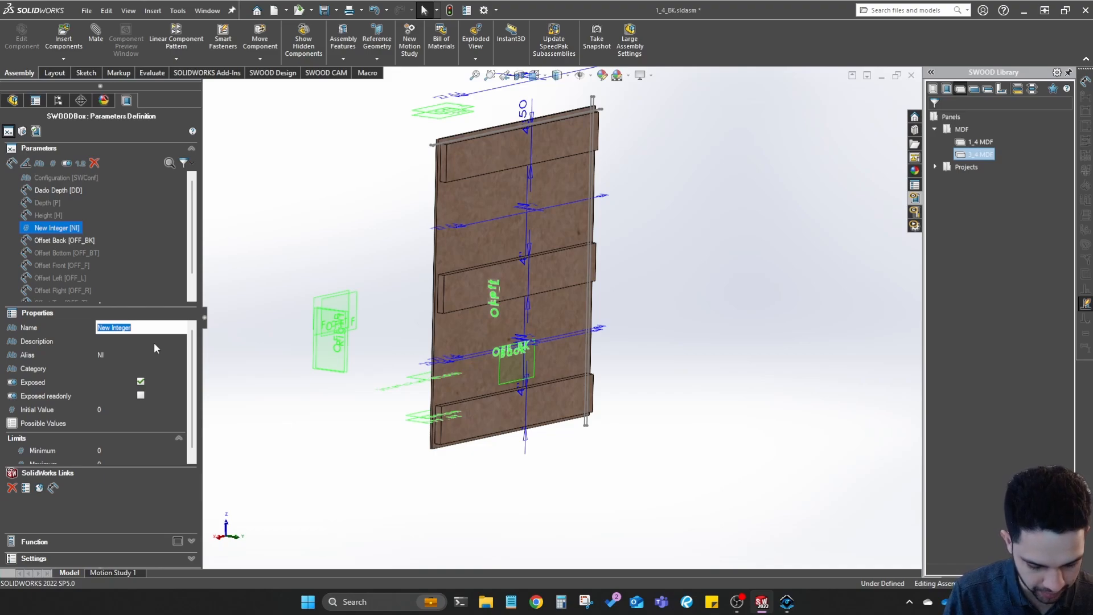
{"action": "type", "text": "# of S"}
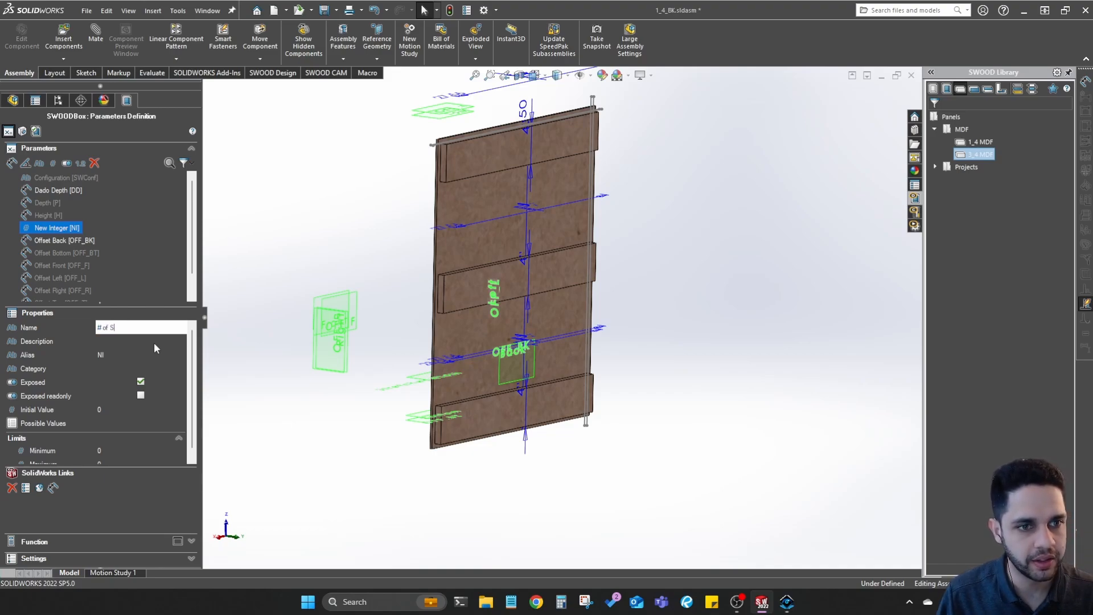
{"action": "type", "text": "TR"}
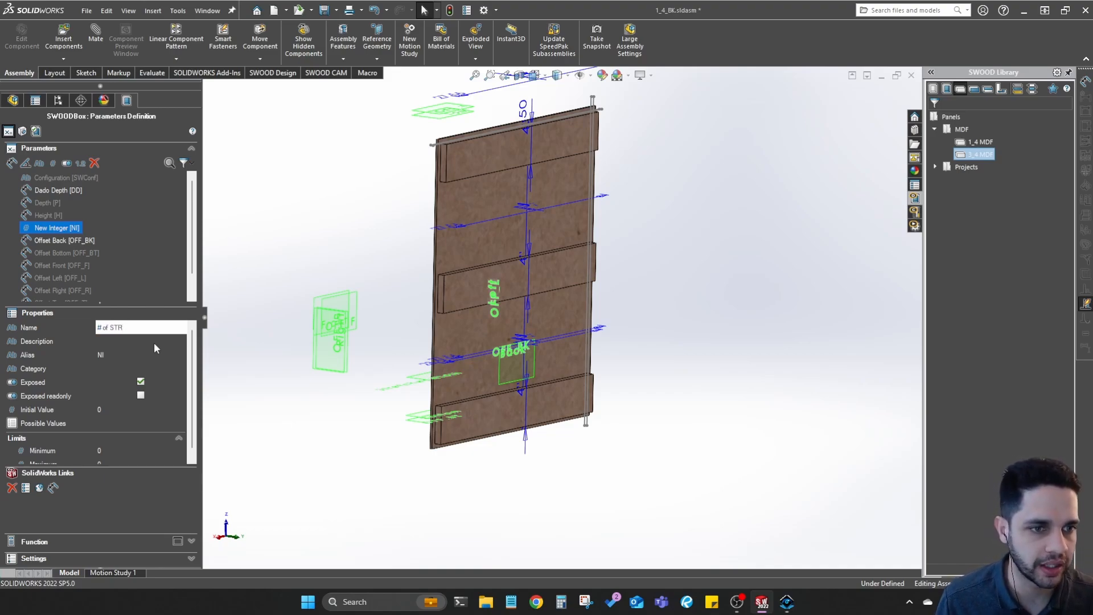
Give the "# of STR" parameter the alias ST and an initial value of 3
{"action": "left_click", "coordinate": [128, 355]}
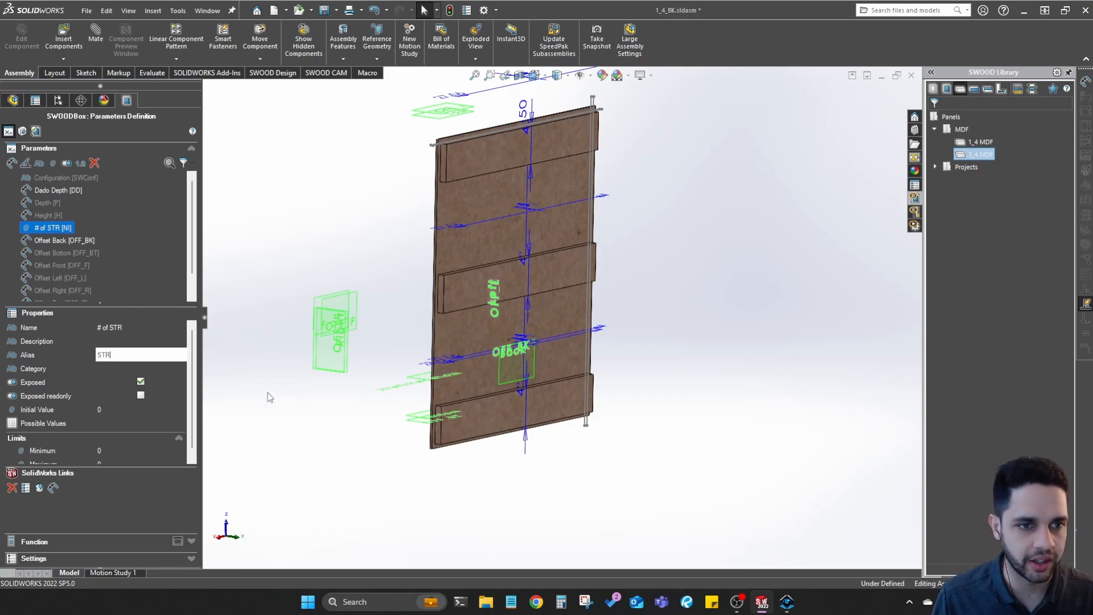
{"action": "left_click", "coordinate": [121, 357]}
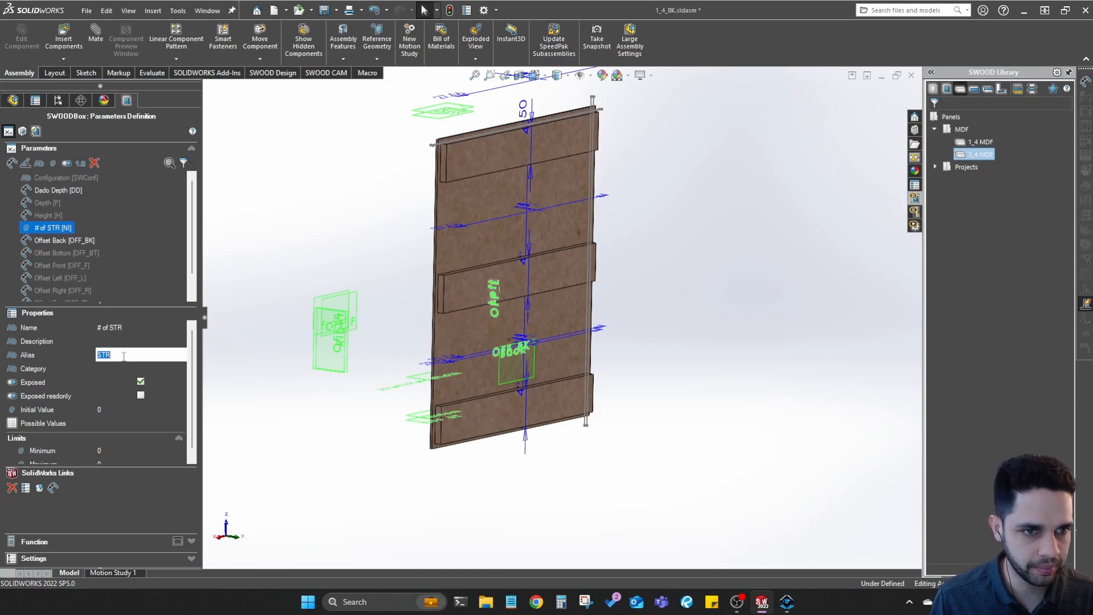
{"action": "left_click", "coordinate": [121, 357]}
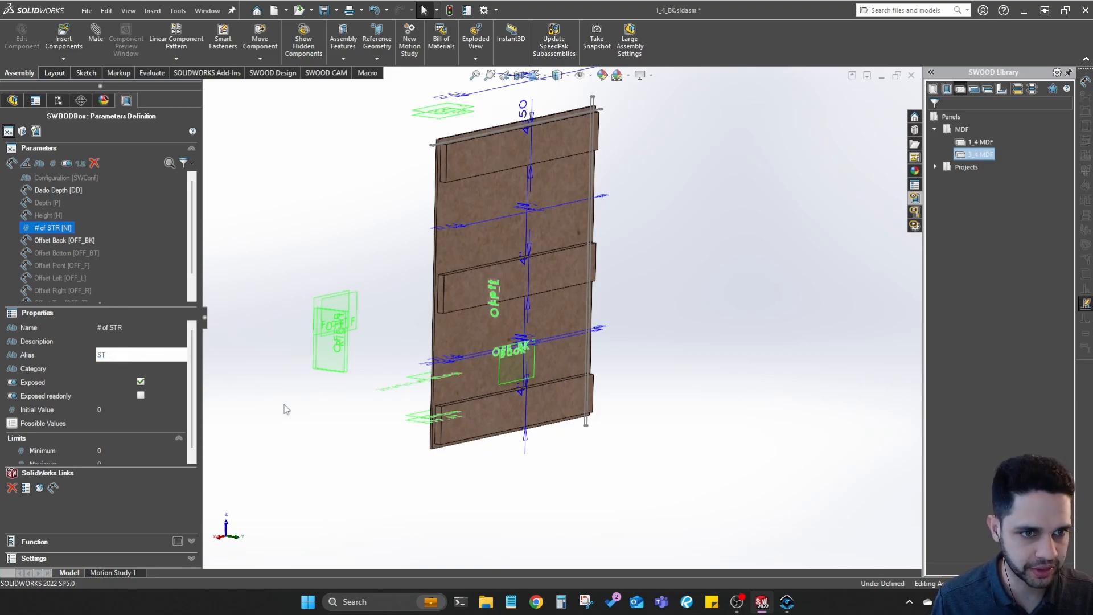
{"action": "left_click", "coordinate": [94, 409]}
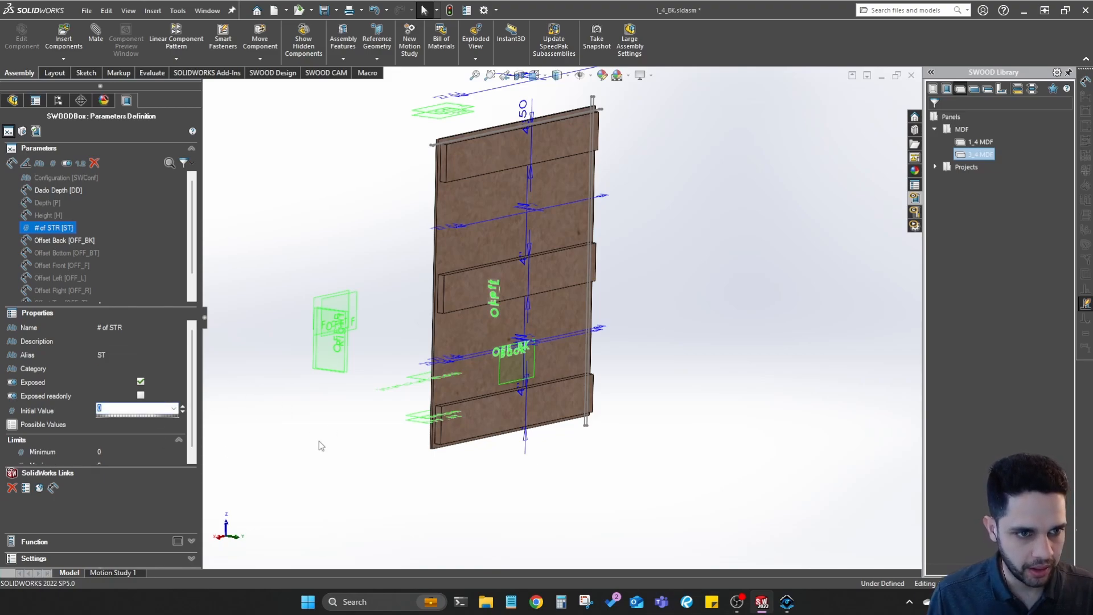
{"action": "type", "text": "3"}
{"action": "key", "text": "Return"}
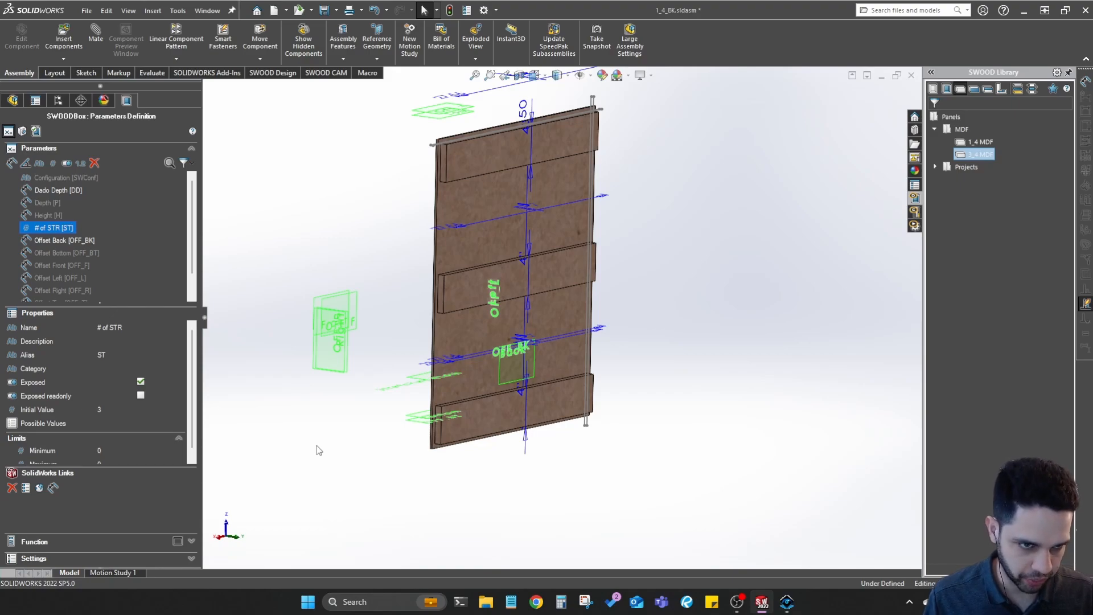
Start a driving dimension link for the "# of STR" parameter and display the dimensions of the stretcher pattern LocalLPattern1
{"action": "left_click", "coordinate": [53, 488]}
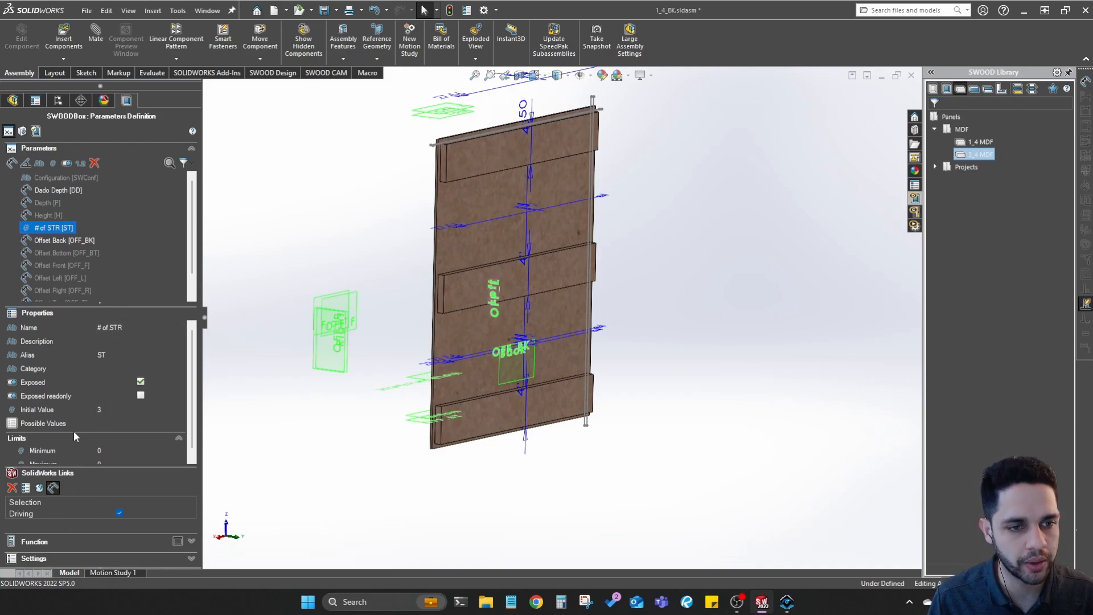
{"action": "left_click", "coordinate": [133, 501]}
{"action": "left_click", "coordinate": [112, 511]}
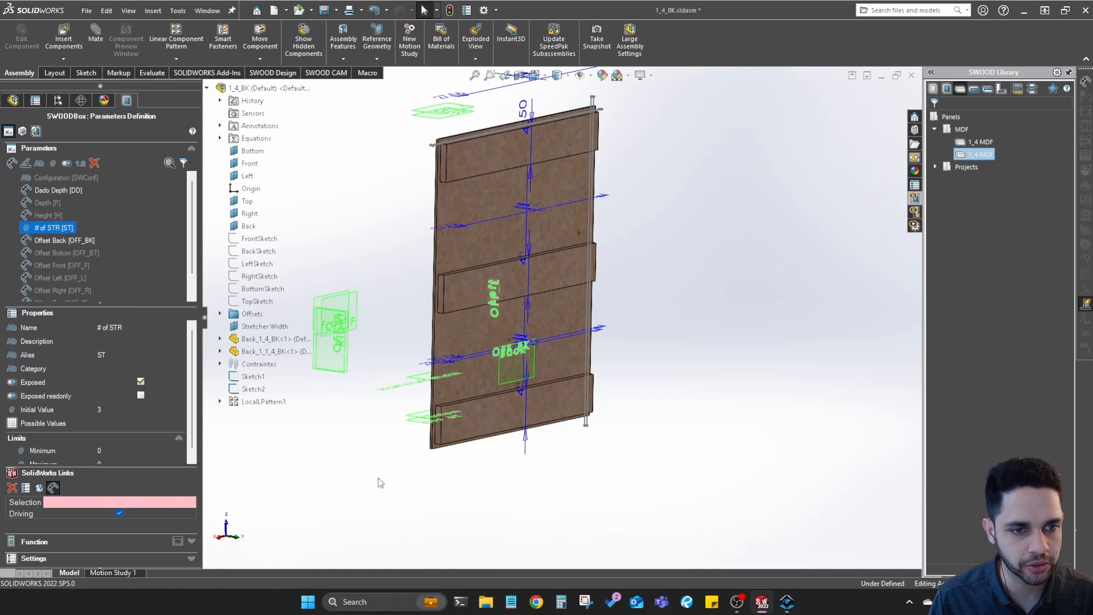
{"action": "scroll", "coordinate": [392, 370], "scroll_direction": "down", "scroll_amount": 10}
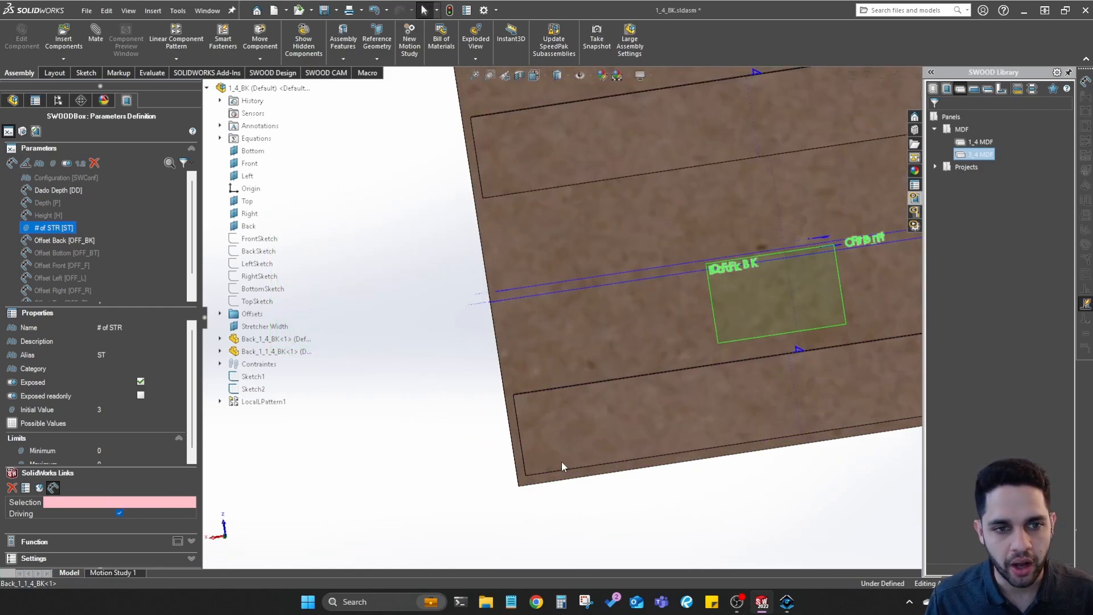
{"action": "scroll", "coordinate": [561, 461], "scroll_direction": "up", "scroll_amount": 10}
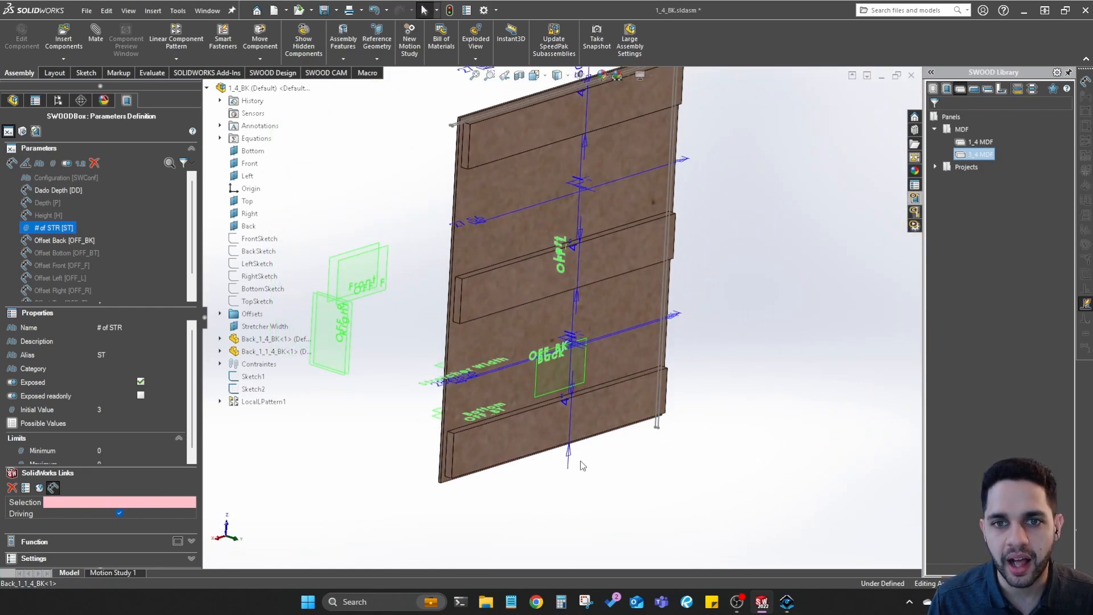
{"action": "left_click", "coordinate": [264, 402]}
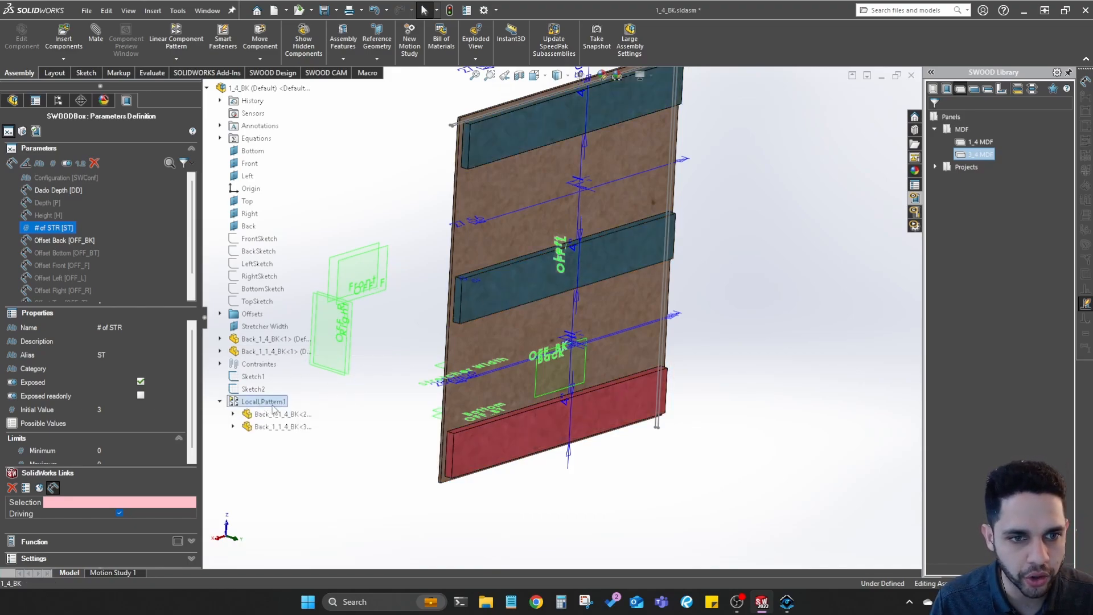
Link the "# of STR" parameter to the pattern's instance count, dimension D1@LocalLPattern1
{"action": "scroll", "coordinate": [489, 288], "scroll_direction": "down", "scroll_amount": 8}
{"action": "middle_click_drag", "start_coordinate": [466, 281], "coordinate": [456, 327]}
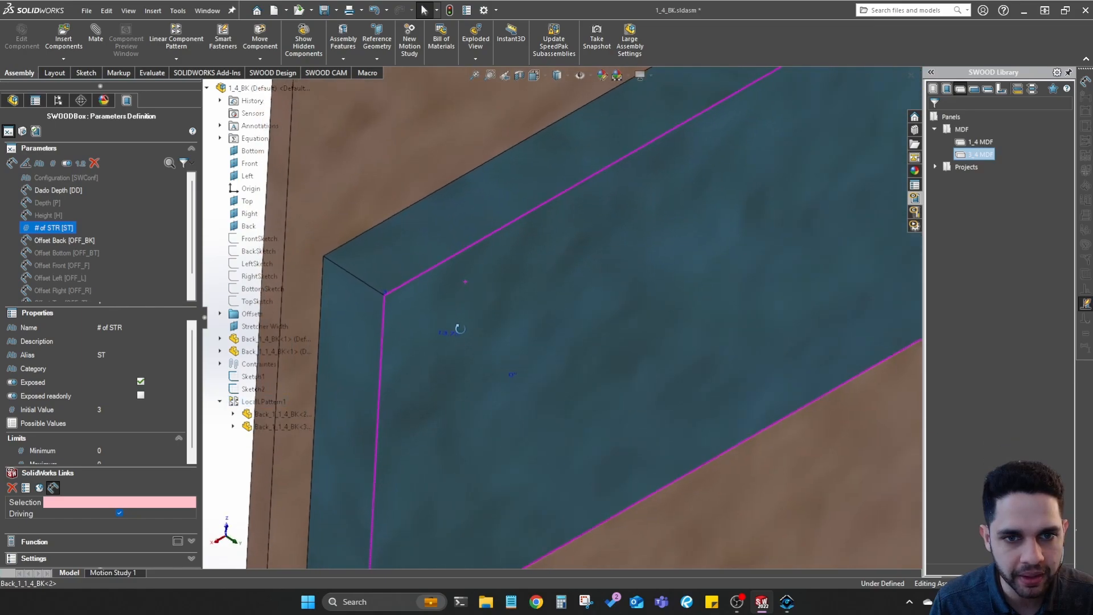
{"action": "scroll", "coordinate": [400, 306], "scroll_direction": "down", "scroll_amount": 1}
{"action": "scroll", "coordinate": [420, 296], "scroll_direction": "down", "scroll_amount": 5}
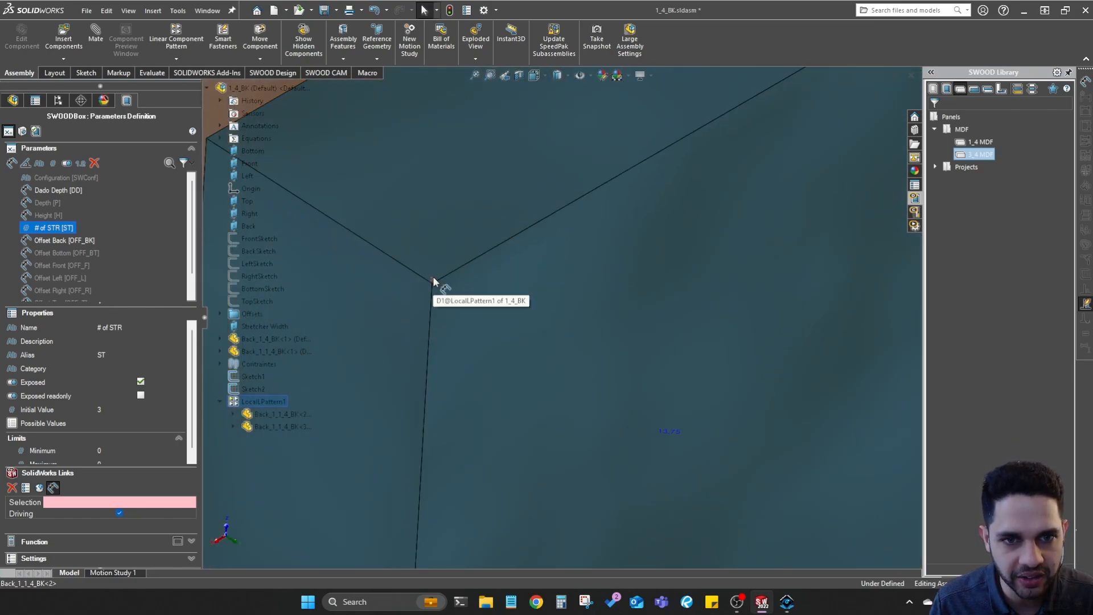
{"action": "scroll", "coordinate": [498, 322], "scroll_direction": "up", "scroll_amount": 8}
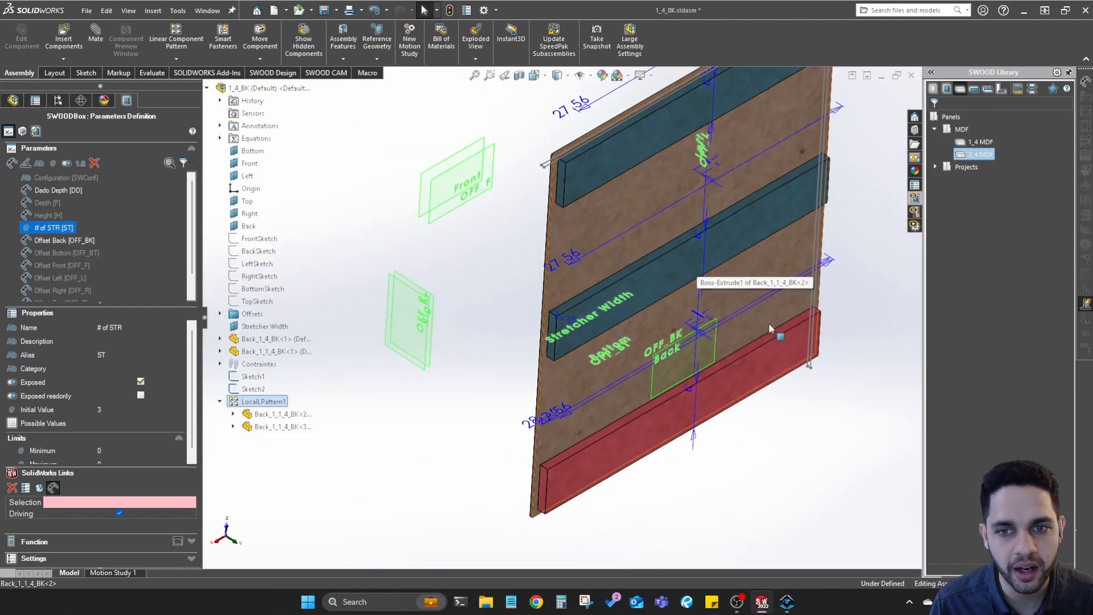
{"action": "scroll", "coordinate": [650, 248], "scroll_direction": "down", "scroll_amount": 10}
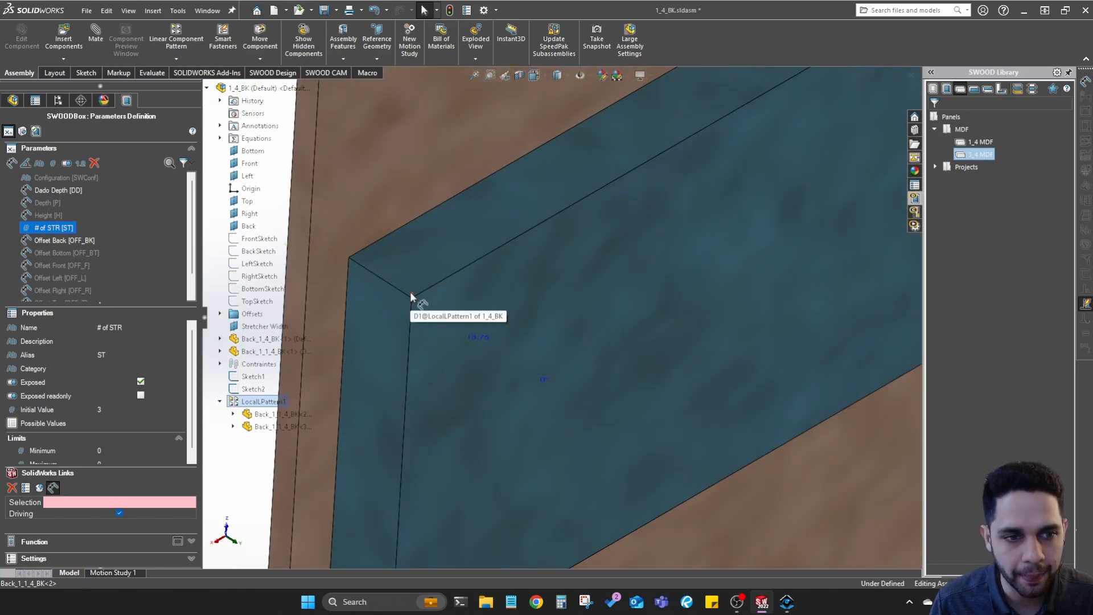
{"action": "left_click", "coordinate": [410, 292]}
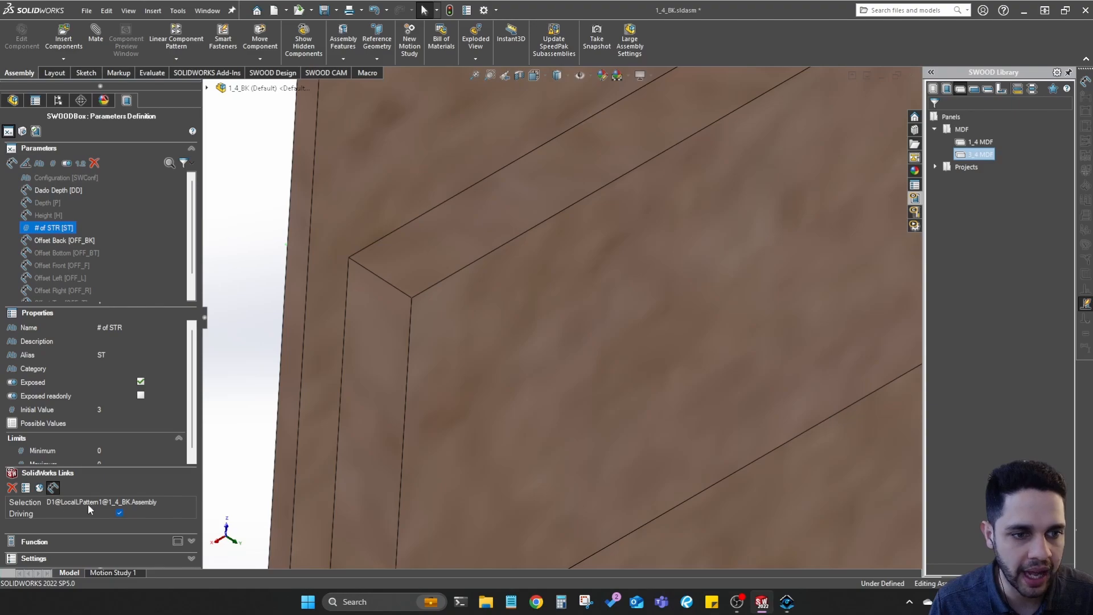
Test the SWOODBox with "# of STR" set to 4 and rebuild the model
{"action": "scroll", "coordinate": [586, 224], "scroll_direction": "up", "scroll_amount": 5}
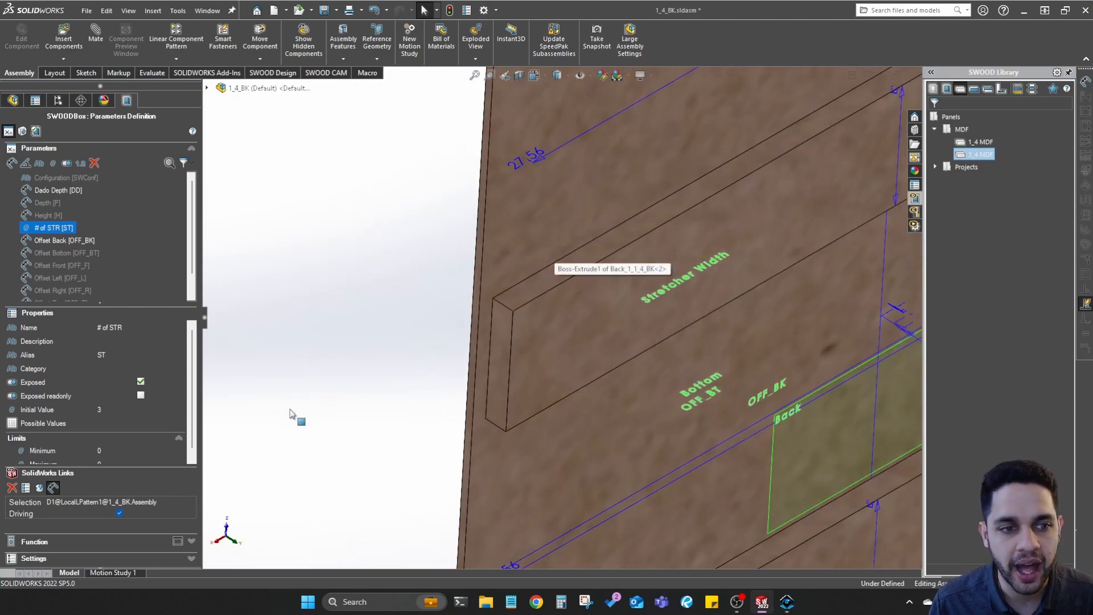
{"action": "left_click", "coordinate": [40, 133]}
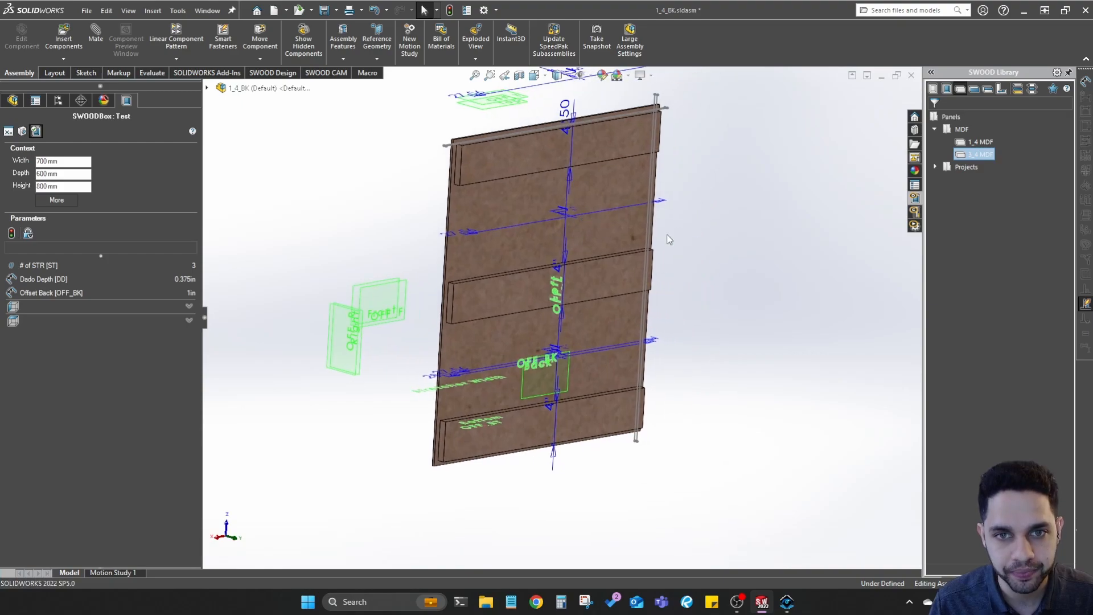
{"action": "left_click", "coordinate": [171, 268]}
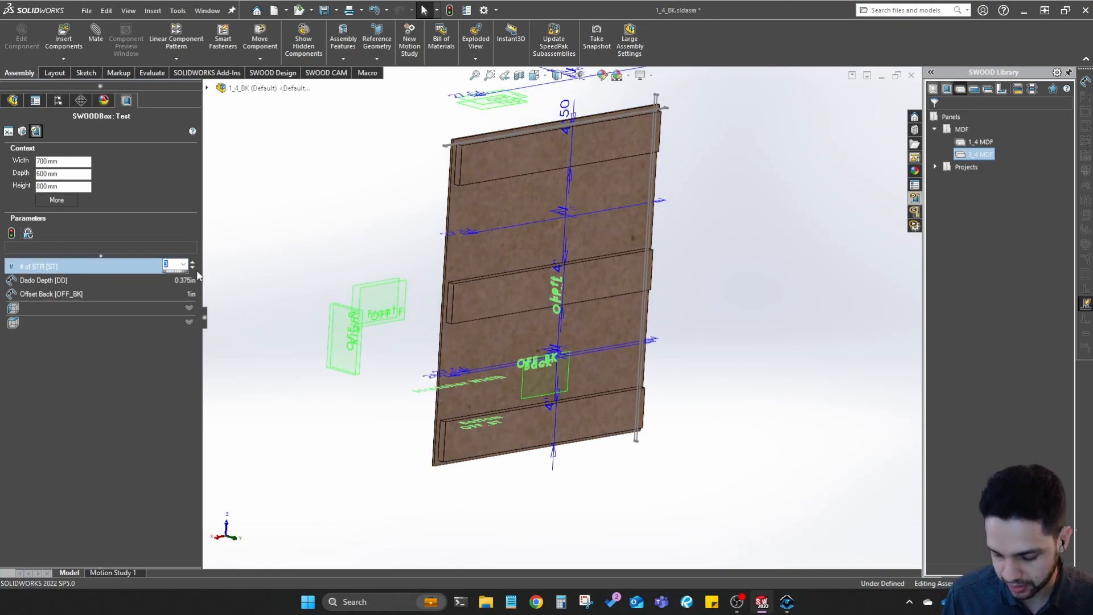
{"action": "type", "text": "4"}
{"action": "key", "text": "Return"}
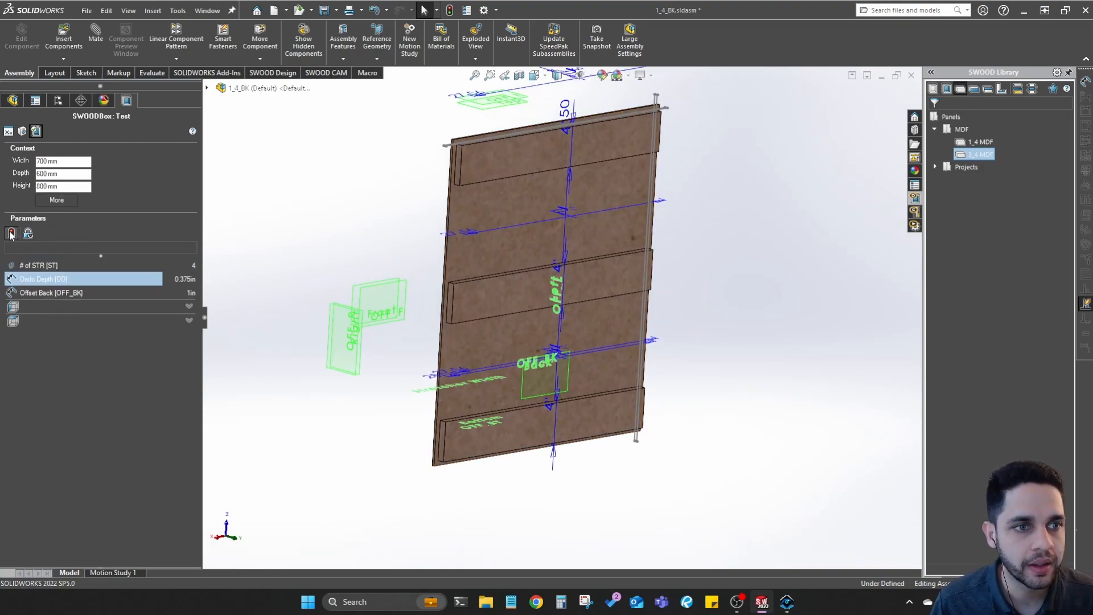
{"action": "scroll", "coordinate": [606, 289], "scroll_direction": "up", "scroll_amount": 1}
{"action": "middle_click_drag", "start_coordinate": [606, 289], "coordinate": [659, 405]}
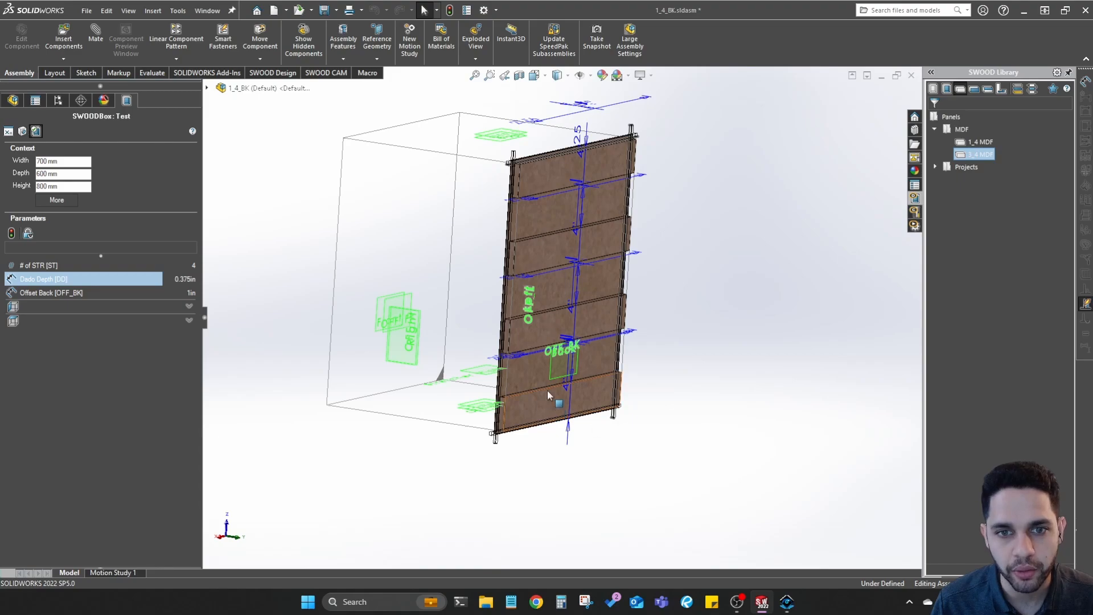
Set the "# of STR" test value to 5 and rebuild the stretcher pattern
{"action": "left_click", "coordinate": [191, 266]}
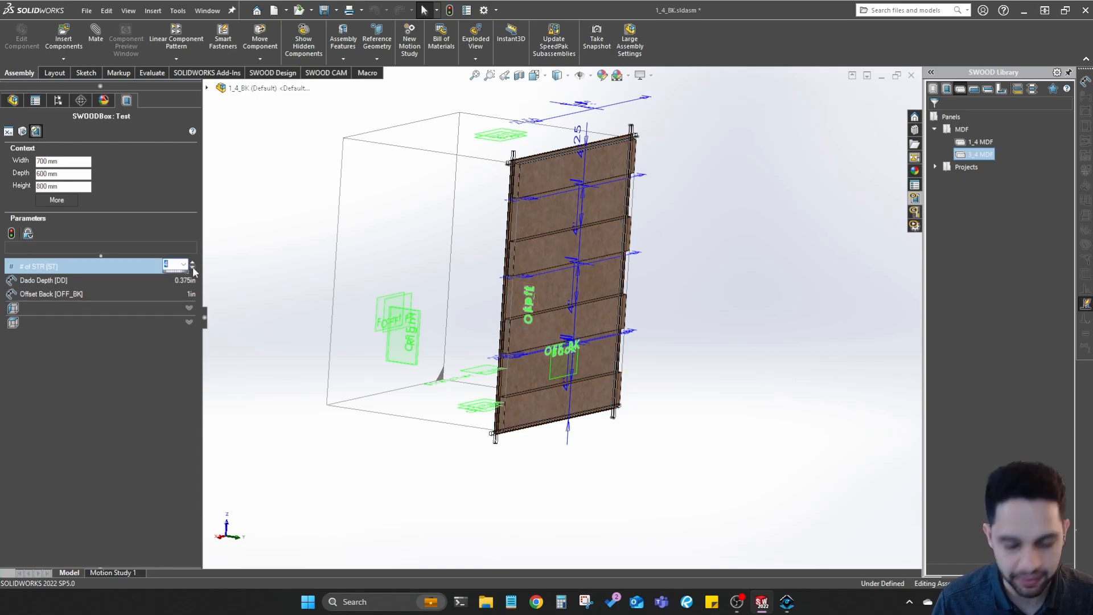
{"action": "type", "text": "5"}
{"action": "key", "text": "Return"}
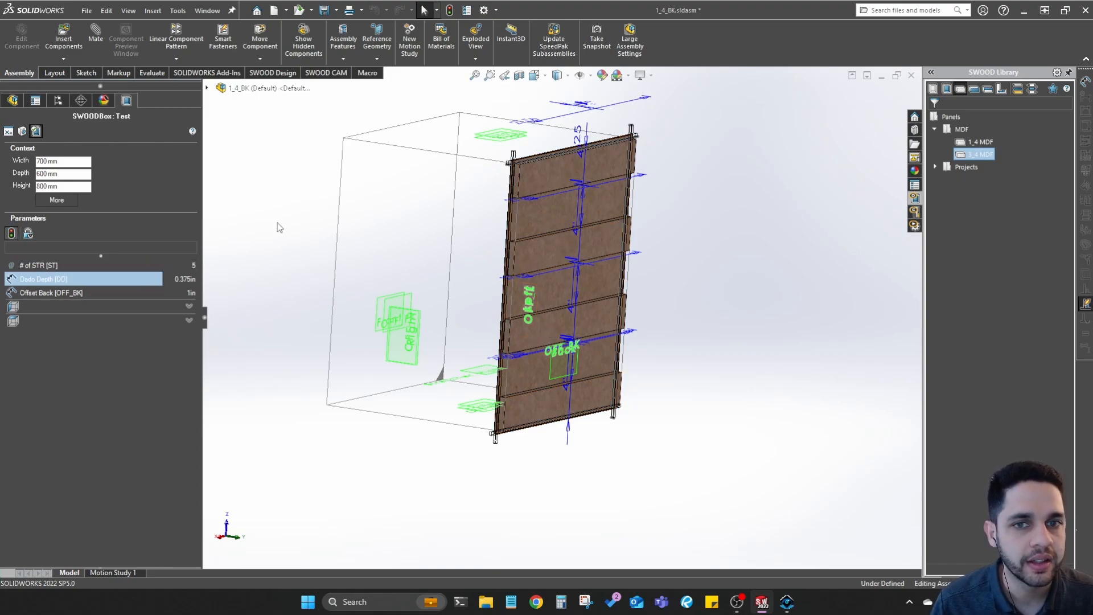
Examine the stretcher spacing along the back panel, including how the end stretchers meet its upper edge and lower corner
{"action": "scroll", "coordinate": [525, 186], "scroll_direction": "down", "scroll_amount": 8}
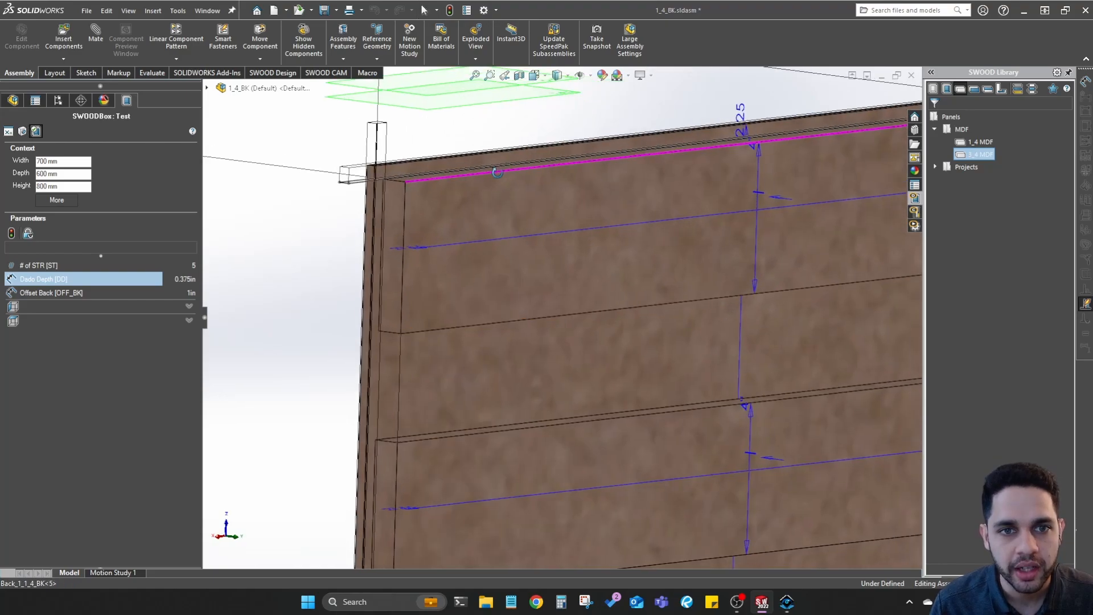
{"action": "scroll", "coordinate": [466, 192], "scroll_direction": "up", "scroll_amount": 5}
{"action": "middle_click_drag", "start_coordinate": [545, 327], "coordinate": [516, 318]}
{"action": "scroll", "coordinate": [515, 318], "scroll_direction": "up", "scroll_amount": 2}
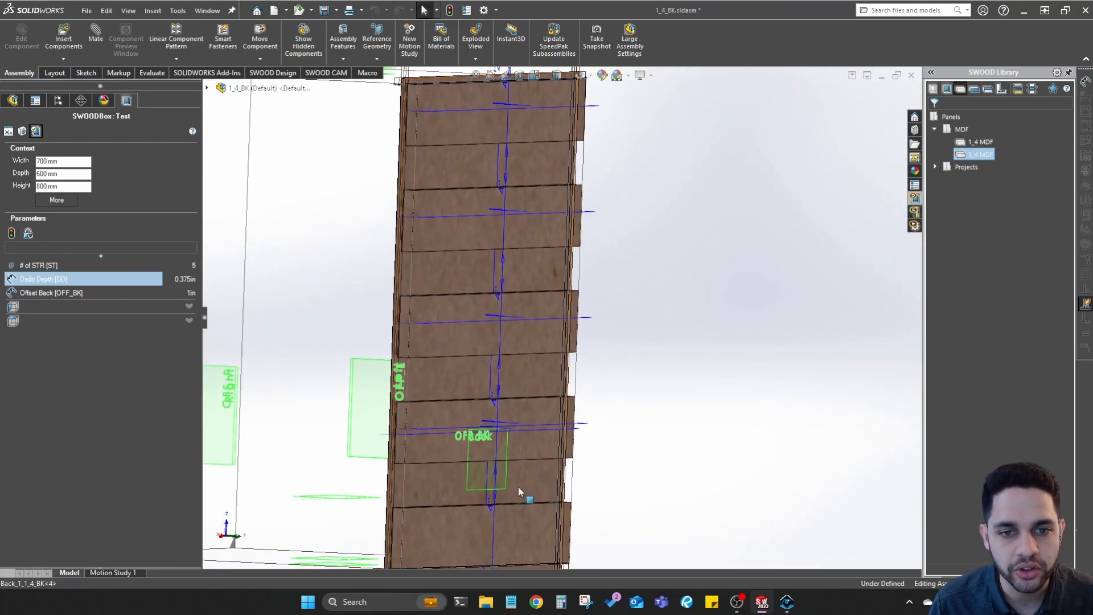
{"action": "scroll", "coordinate": [489, 129], "scroll_direction": "up", "scroll_amount": 5}
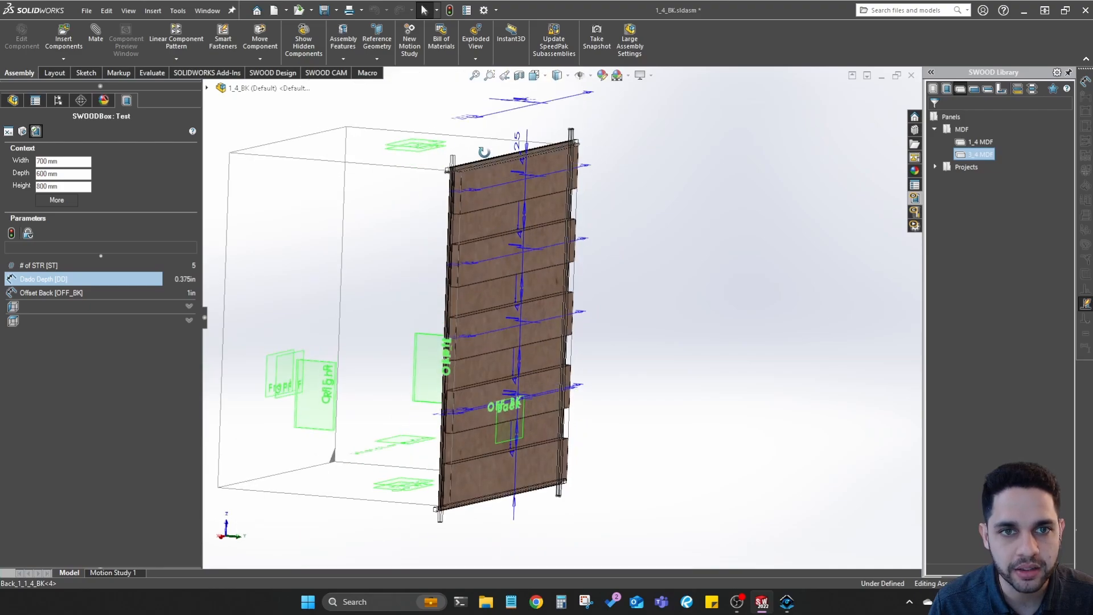
{"action": "scroll", "coordinate": [478, 196], "scroll_direction": "down", "scroll_amount": 5}
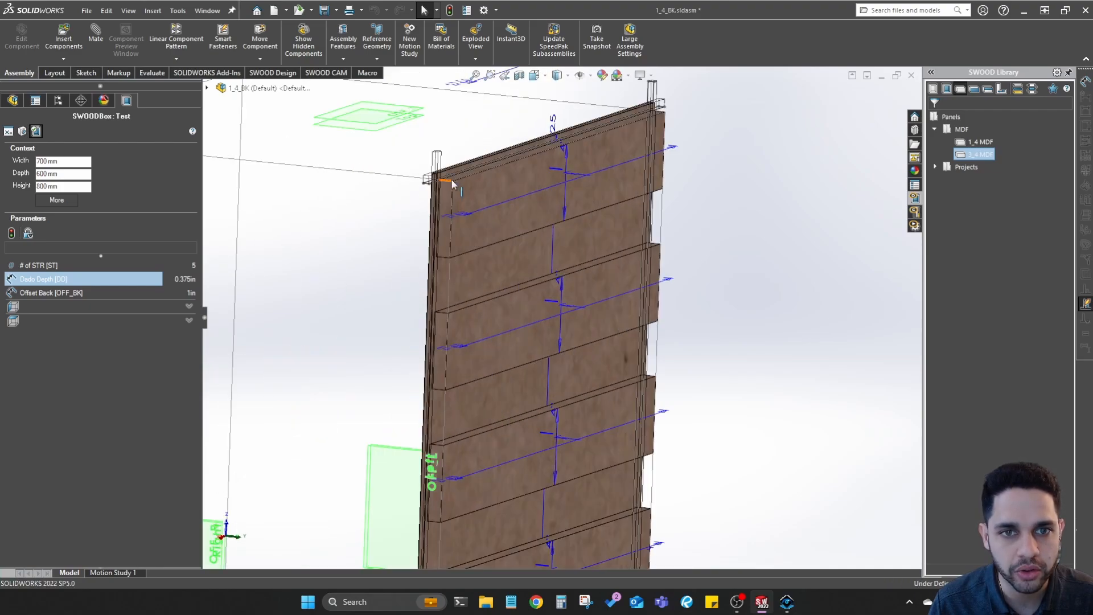
{"action": "scroll", "coordinate": [453, 184], "scroll_direction": "up", "scroll_amount": 5}
{"action": "scroll", "coordinate": [489, 376], "scroll_direction": "down", "scroll_amount": 6}
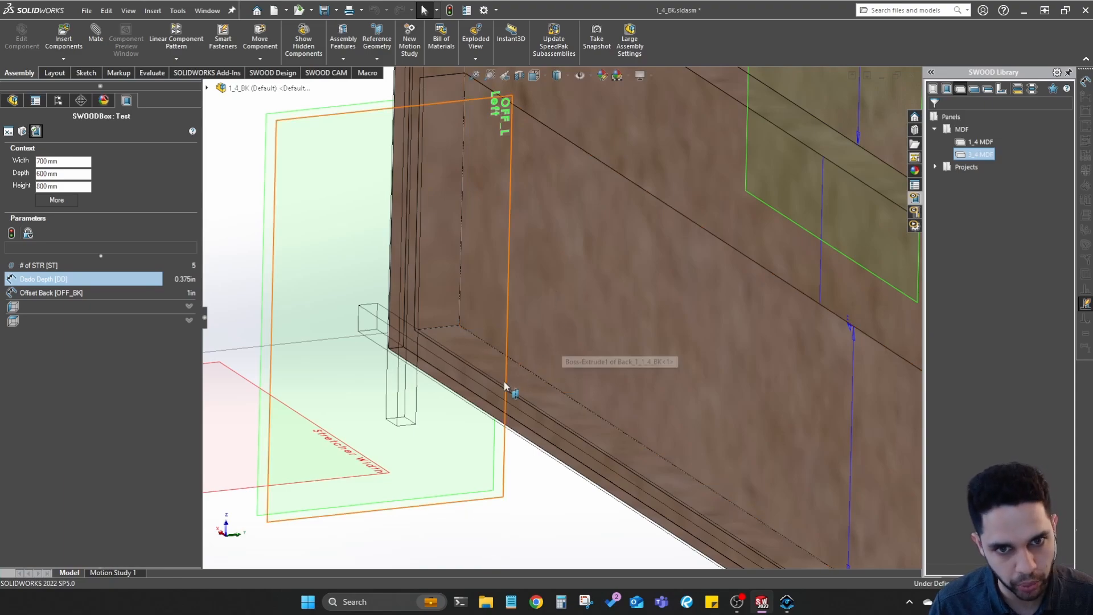
{"action": "scroll", "coordinate": [616, 284], "scroll_direction": "up", "scroll_amount": 4}
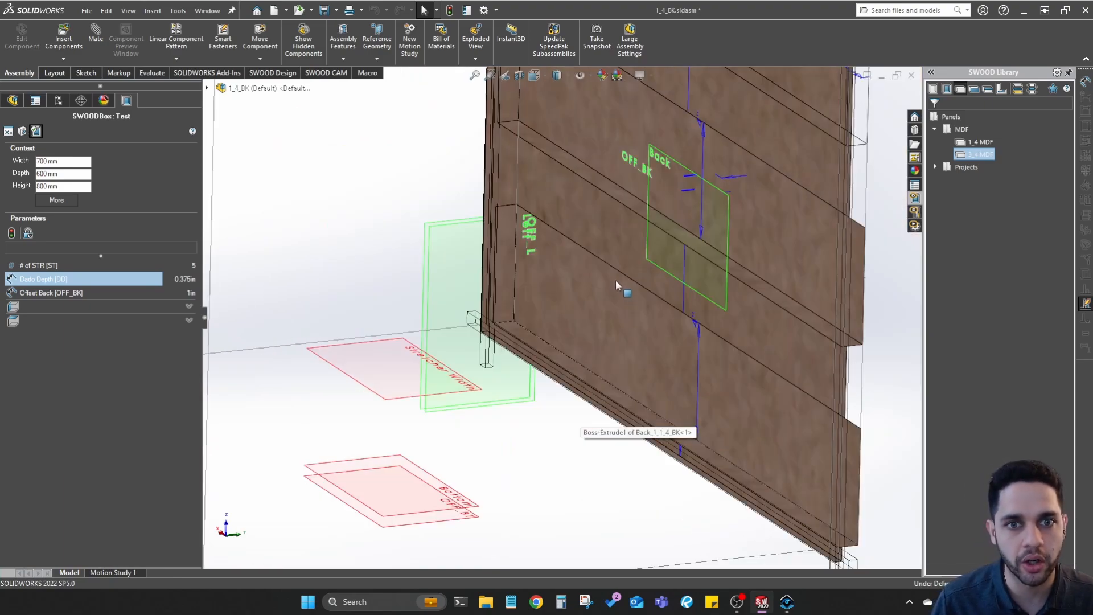
Set the "# of STR" test value to 3, rebuild the SWOODBox, and check the stretcher layout across the back panel
{"action": "scroll", "coordinate": [616, 285], "scroll_direction": "up", "scroll_amount": 6}
{"action": "left_click", "coordinate": [180, 266]}
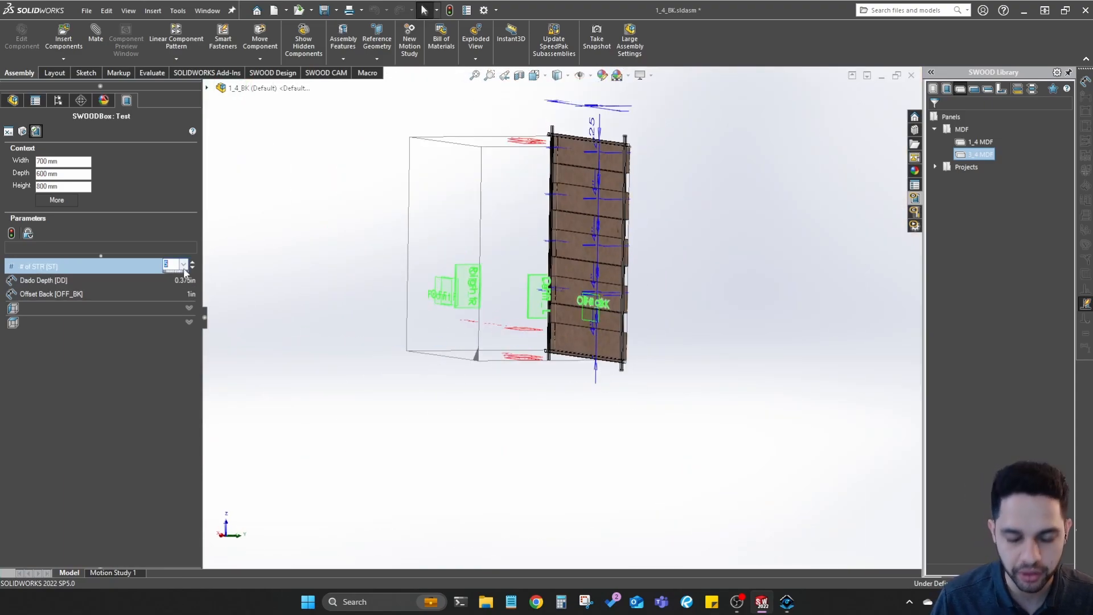
{"action": "type", "text": "3"}
{"action": "key", "text": "Return"}
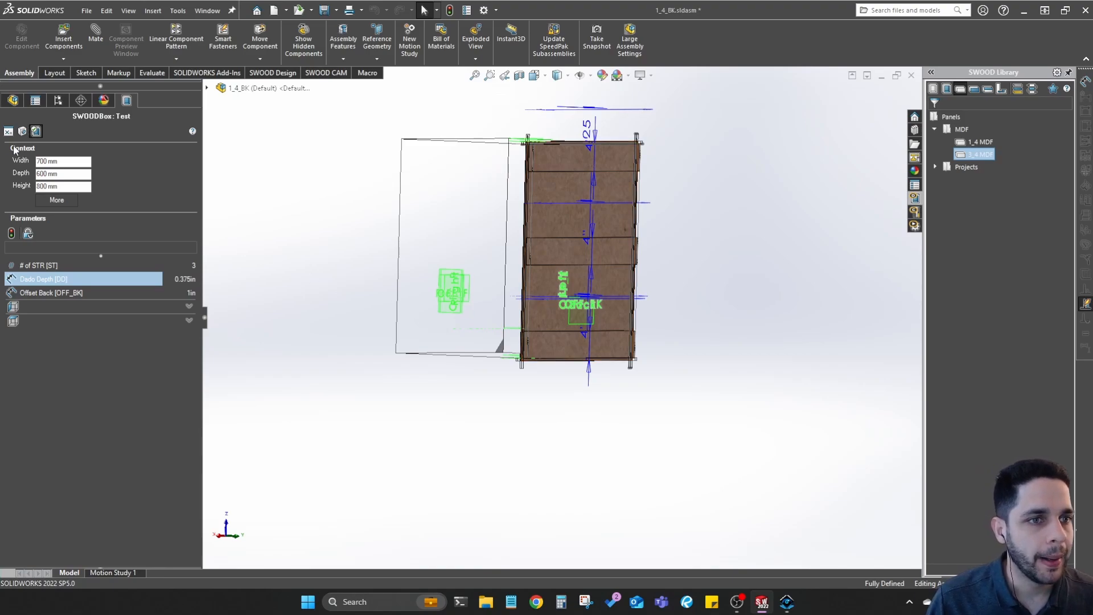
{"action": "left_click", "coordinate": [8, 131]}
{"action": "left_click", "coordinate": [36, 131]}
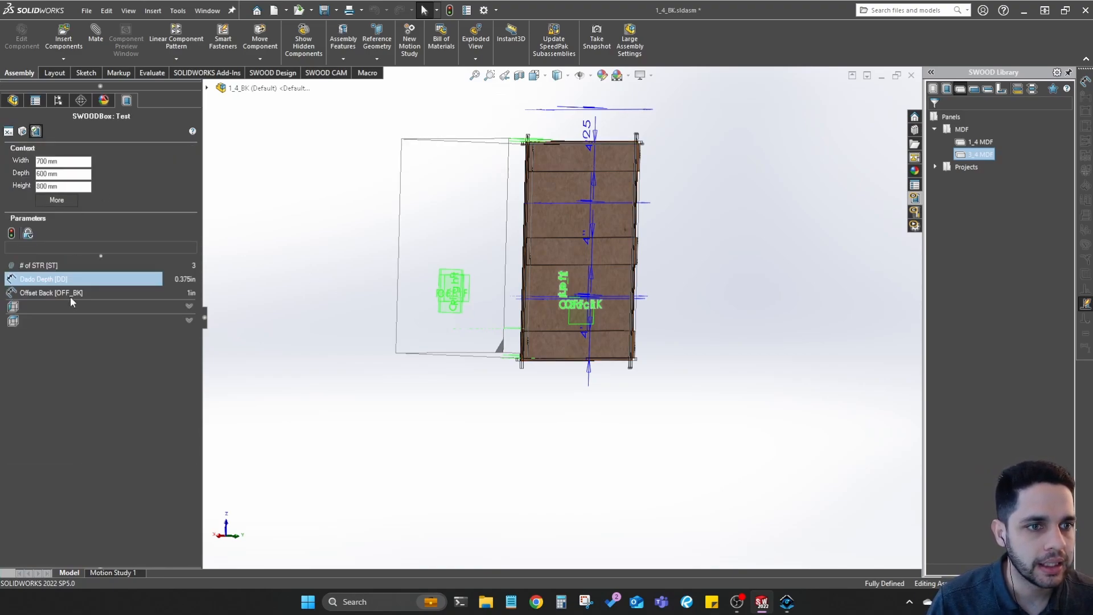
{"action": "left_click", "coordinate": [189, 306]}
{"action": "left_click", "coordinate": [189, 306]}
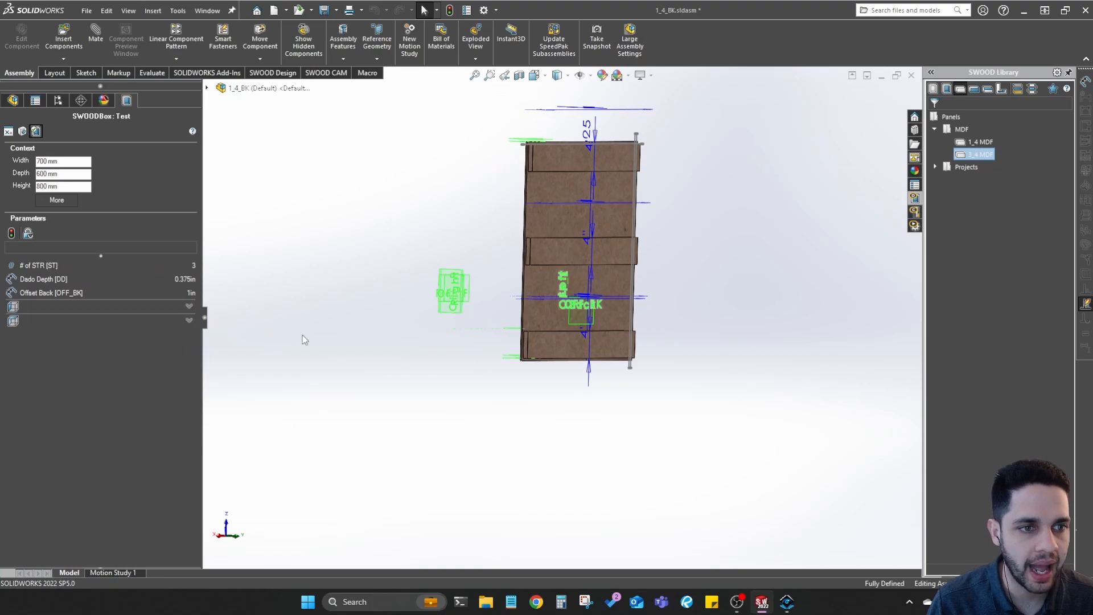
{"action": "scroll", "coordinate": [592, 262], "scroll_direction": "down", "scroll_amount": 5}
{"action": "scroll", "coordinate": [502, 256], "scroll_direction": "up", "scroll_amount": 5}
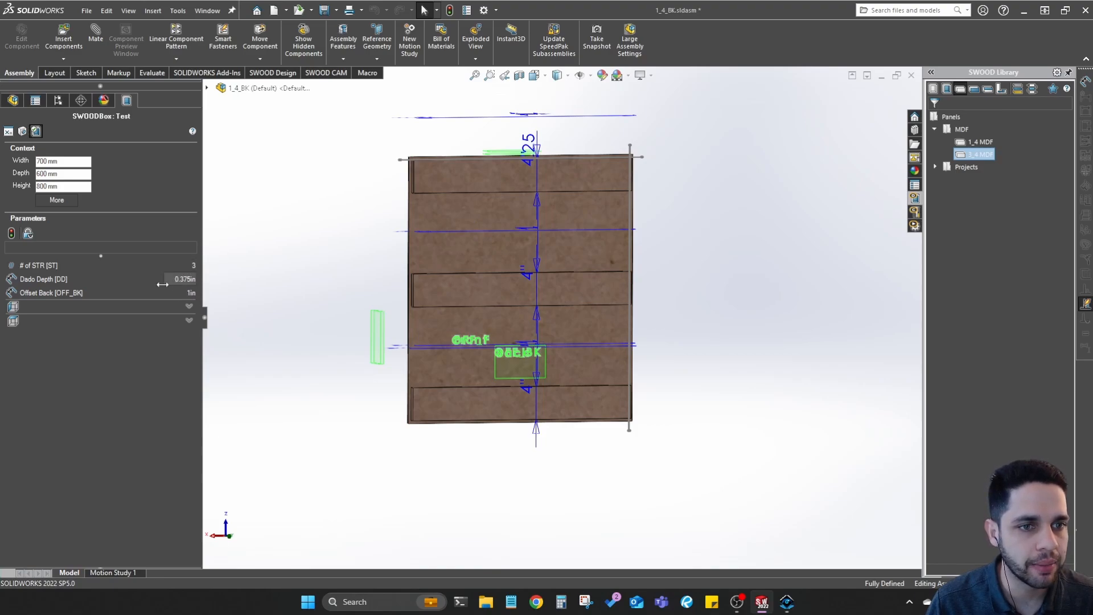
Reorder the test parameters as Dado Depth, Offset Back, and "# of STR" last
{"action": "left_click", "coordinate": [63, 279]}
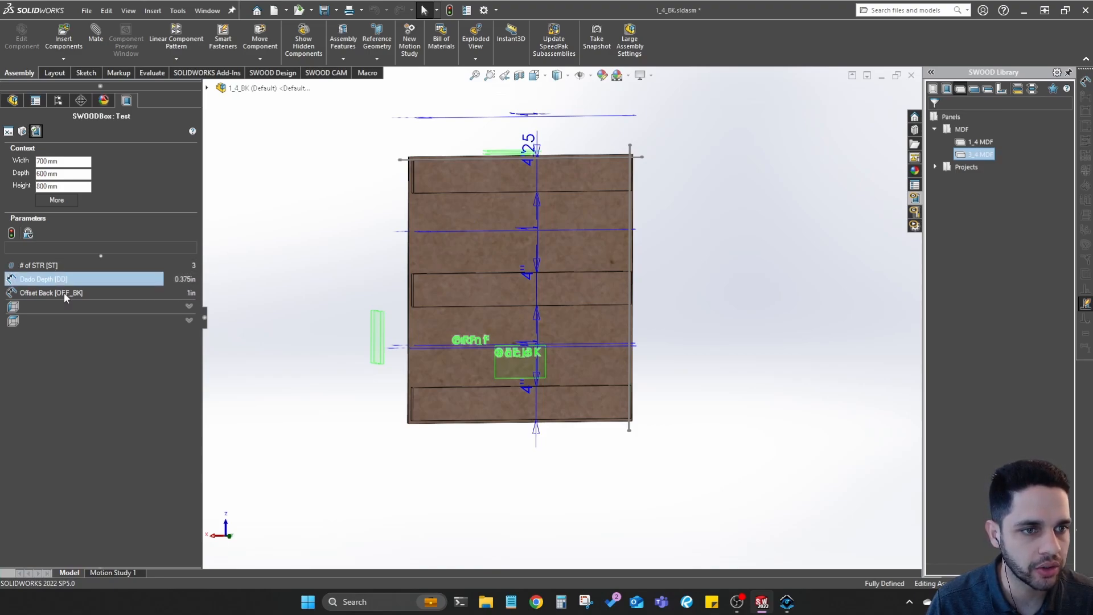
{"action": "mouse_move", "coordinate": [64, 292]}
{"action": "left_mouse_down"}
{"action": "mouse_move", "coordinate": [61, 272]}
{"action": "mouse_move", "coordinate": [51, 298]}
{"action": "left_mouse_up"}
{"action": "left_click", "coordinate": [59, 263]}
{"action": "left_click", "coordinate": [58, 280]}
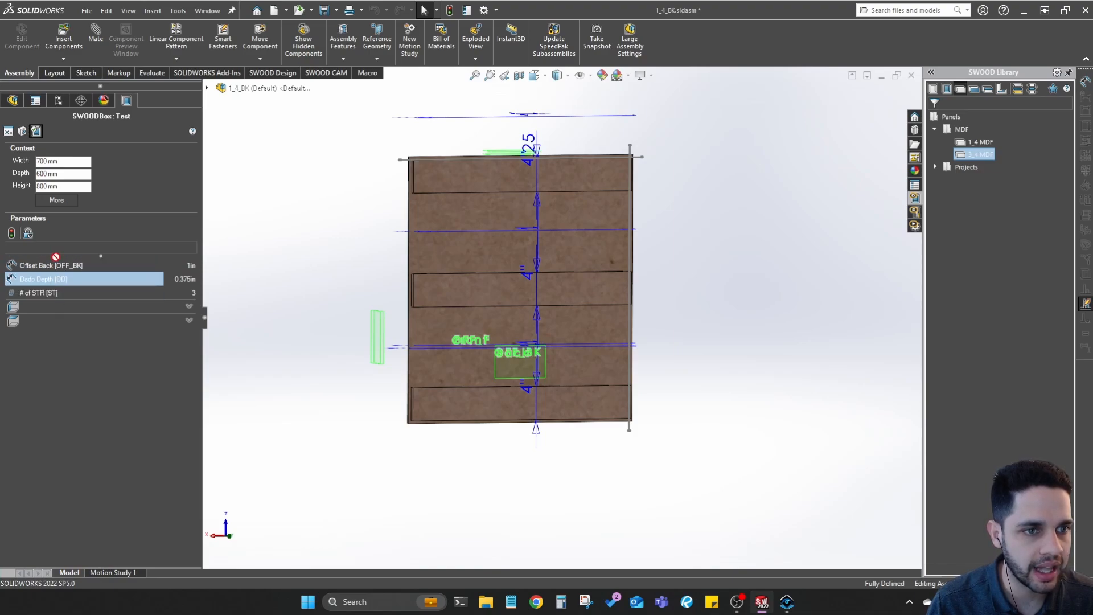
{"action": "left_click_drag", "start_coordinate": [65, 268], "coordinate": [66, 286]}
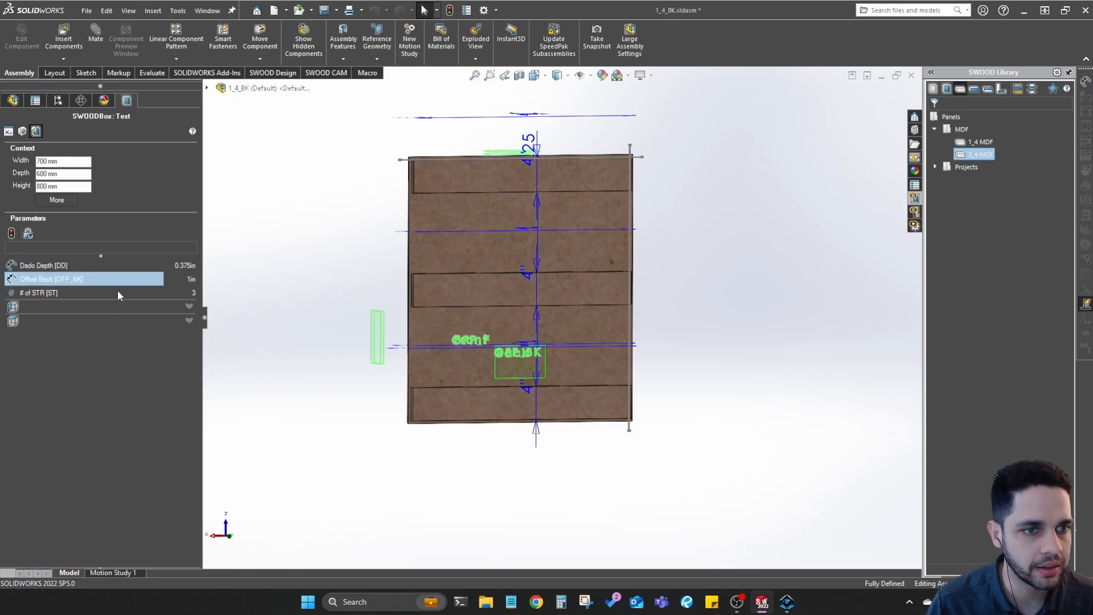
Set the initial value of the Offset Back [OFF_BK] parameter to 1.0625 in in the parameter definitions
{"action": "left_click", "coordinate": [183, 279]}
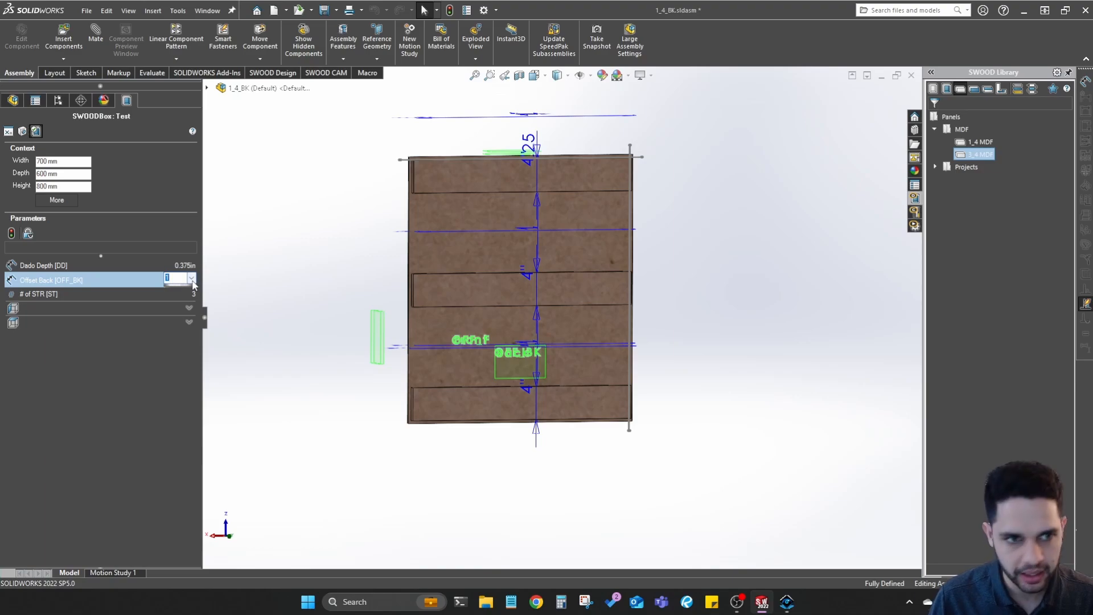
{"action": "left_click", "coordinate": [320, 279]}
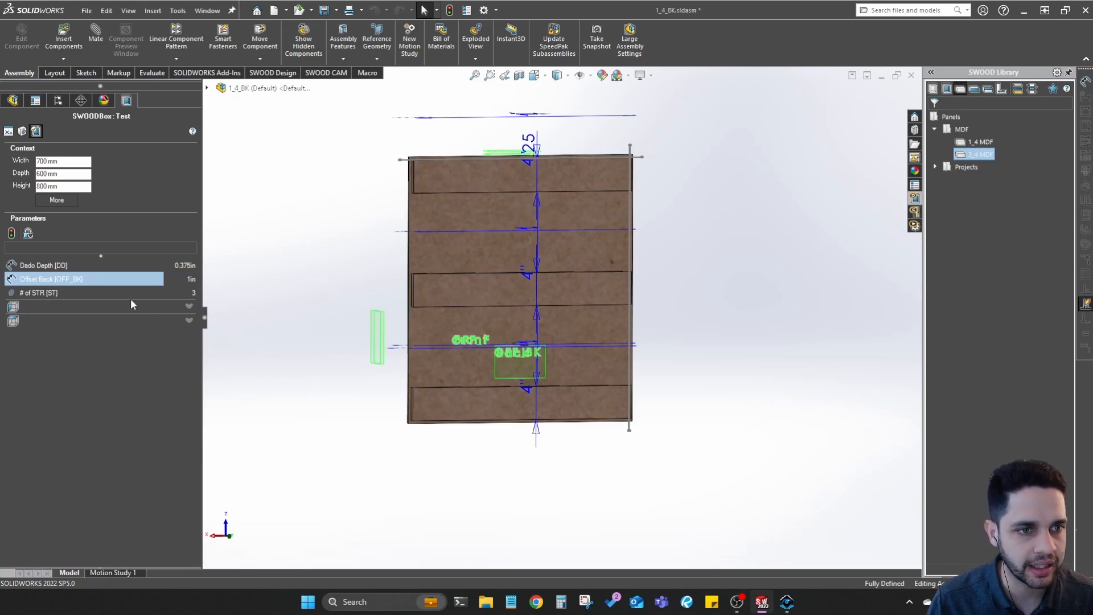
{"action": "left_click", "coordinate": [8, 131]}
{"action": "scroll", "coordinate": [69, 231], "scroll_direction": "up", "scroll_amount": 2}
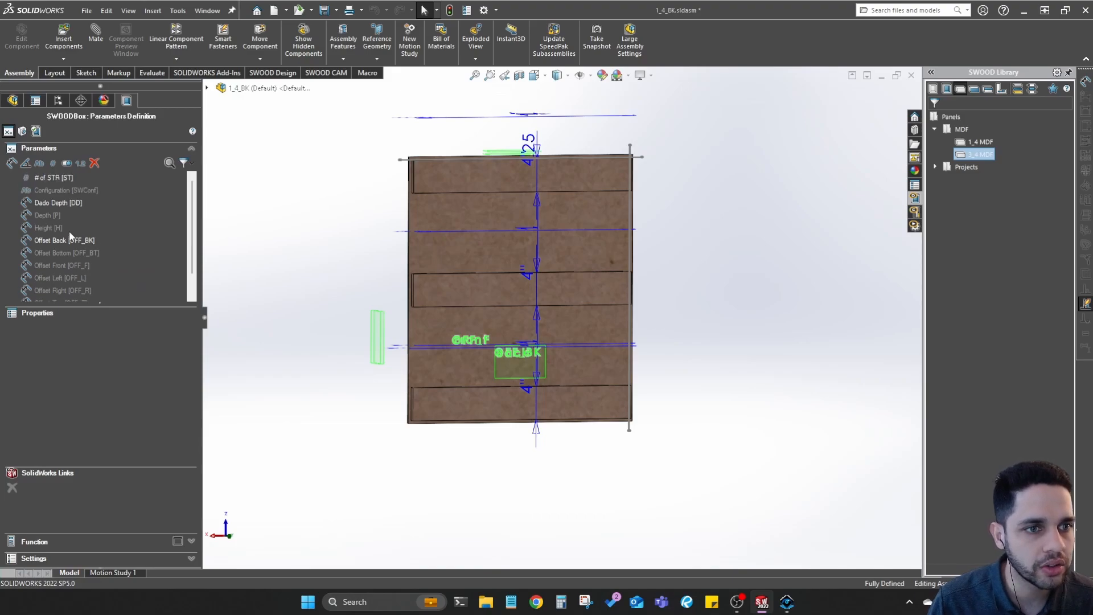
{"action": "left_click", "coordinate": [80, 206]}
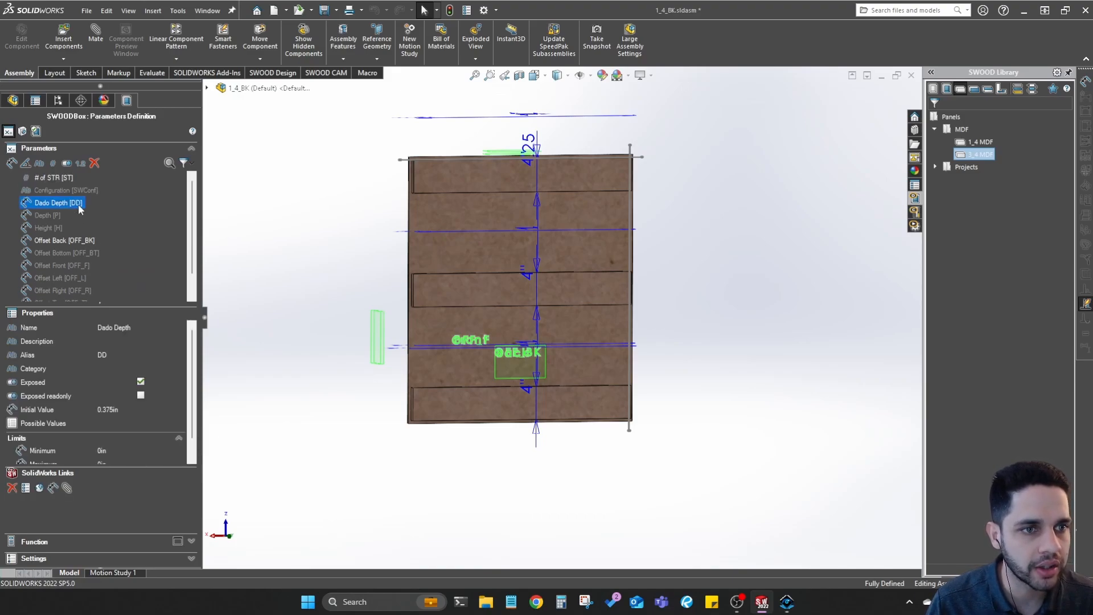
{"action": "left_click", "coordinate": [85, 241]}
{"action": "left_click", "coordinate": [136, 410]}
{"action": "type", "text": "1"}
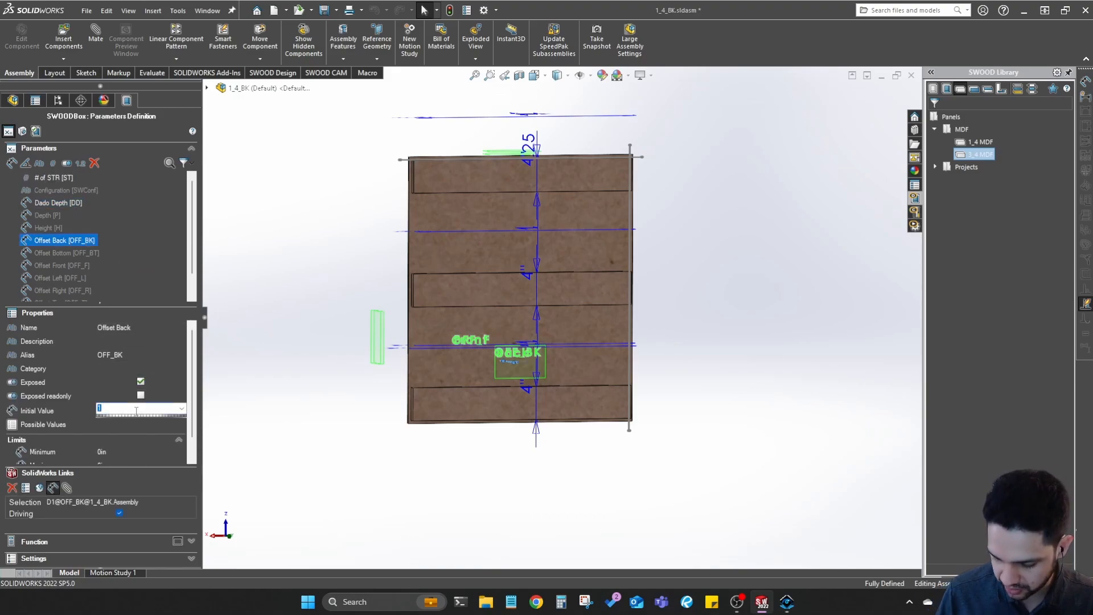
{"action": "type", "text": ".0625"}
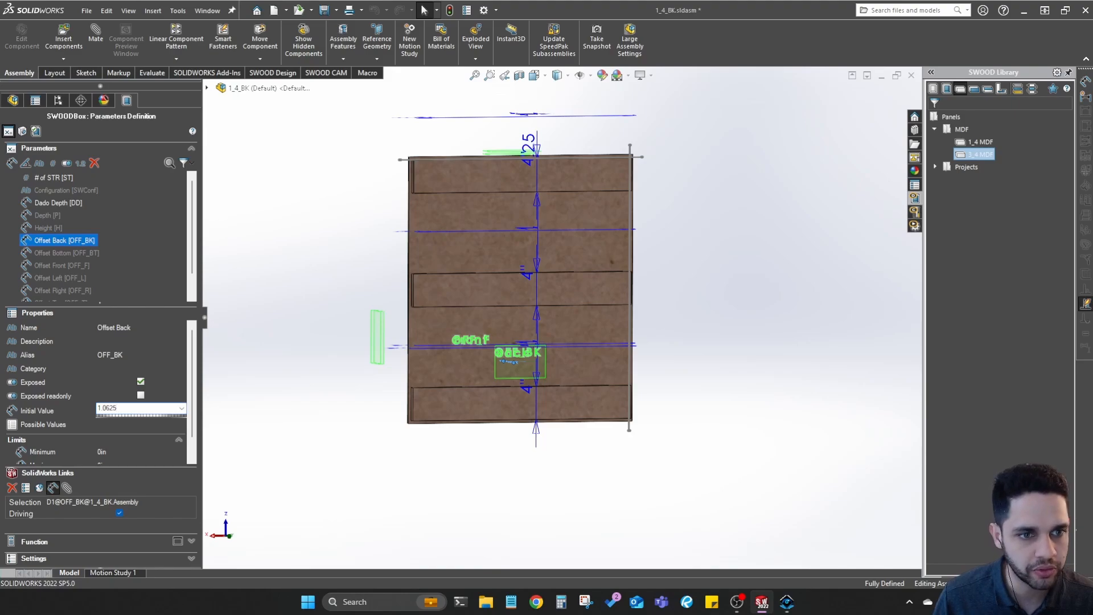
{"action": "key", "text": "Return"}
{"action": "middle_click_drag", "start_coordinate": [479, 228], "coordinate": [547, 326]}
{"action": "key", "text": "m"}
{"action": "left_click", "coordinate": [732, 386]}
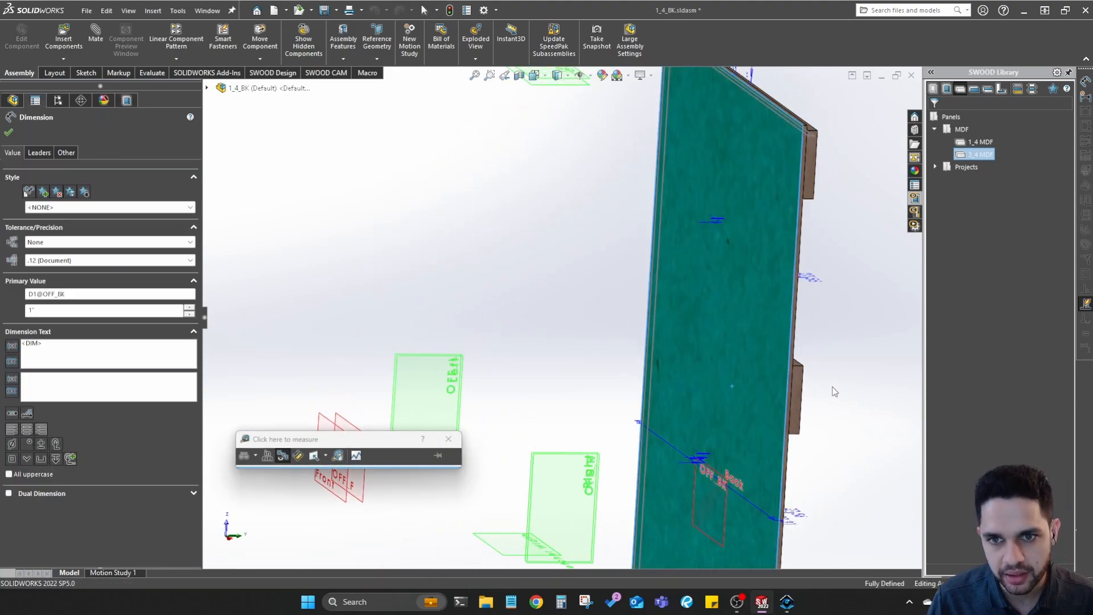
{"action": "middle_click_drag", "start_coordinate": [835, 391], "coordinate": [783, 350]}
{"action": "left_click", "coordinate": [803, 358]}
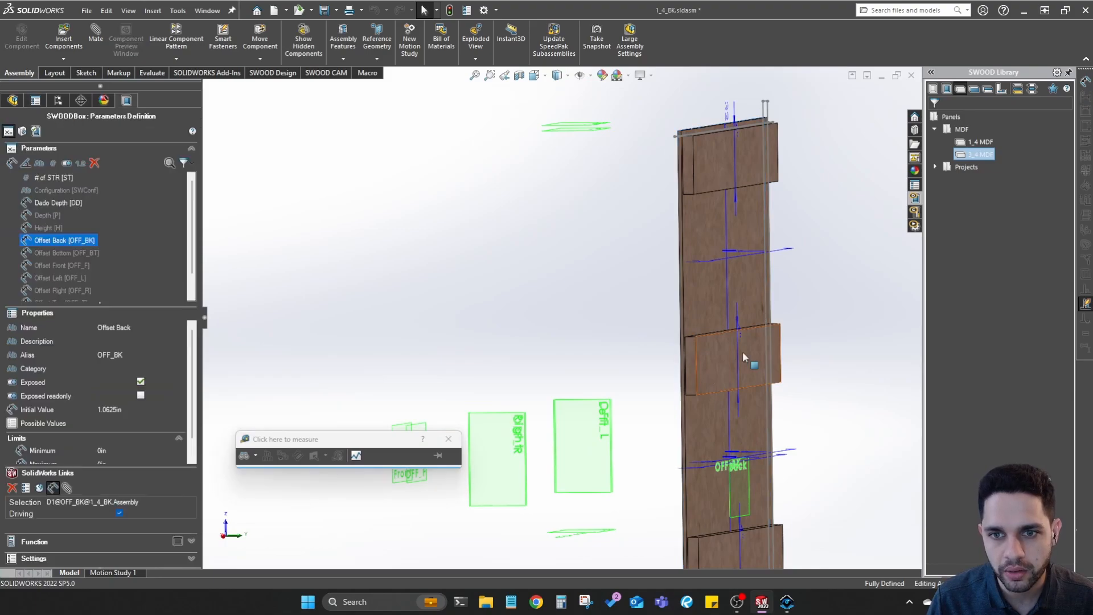
{"action": "left_click", "coordinate": [448, 439]}
Measure the distance between the middle stretcher's outer face and the front face of the back panel
{"action": "middle_click_drag", "start_coordinate": [660, 355], "coordinate": [790, 369]}
{"action": "key", "text": "m"}
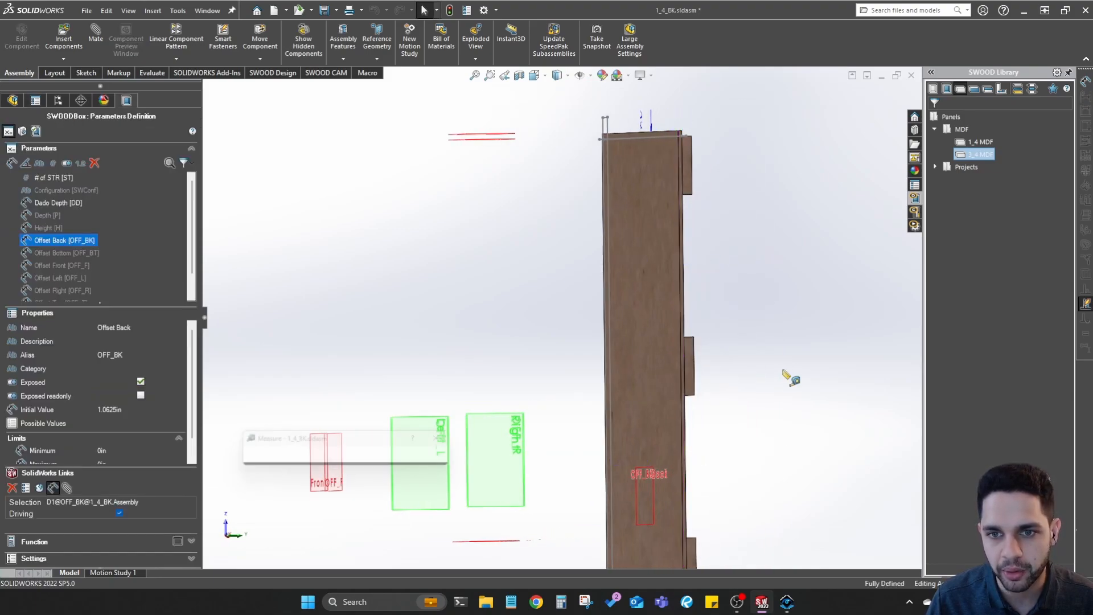
{"action": "middle_click_drag", "start_coordinate": [641, 370], "coordinate": [478, 398]}
{"action": "left_click", "coordinate": [399, 382]}
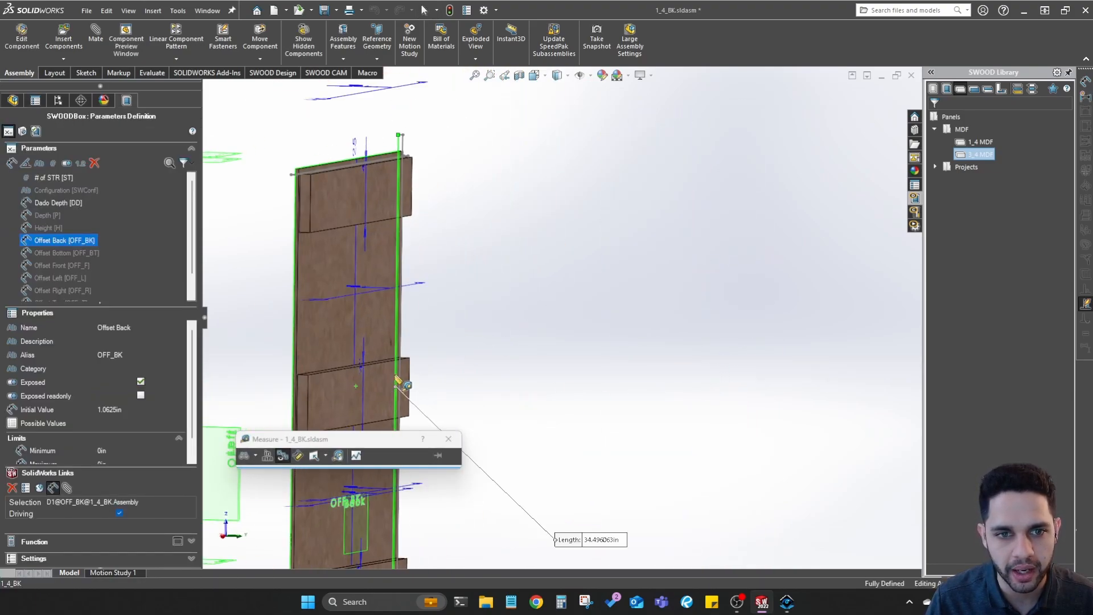
{"action": "left_click", "coordinate": [401, 382]}
{"action": "left_click", "coordinate": [373, 384]}
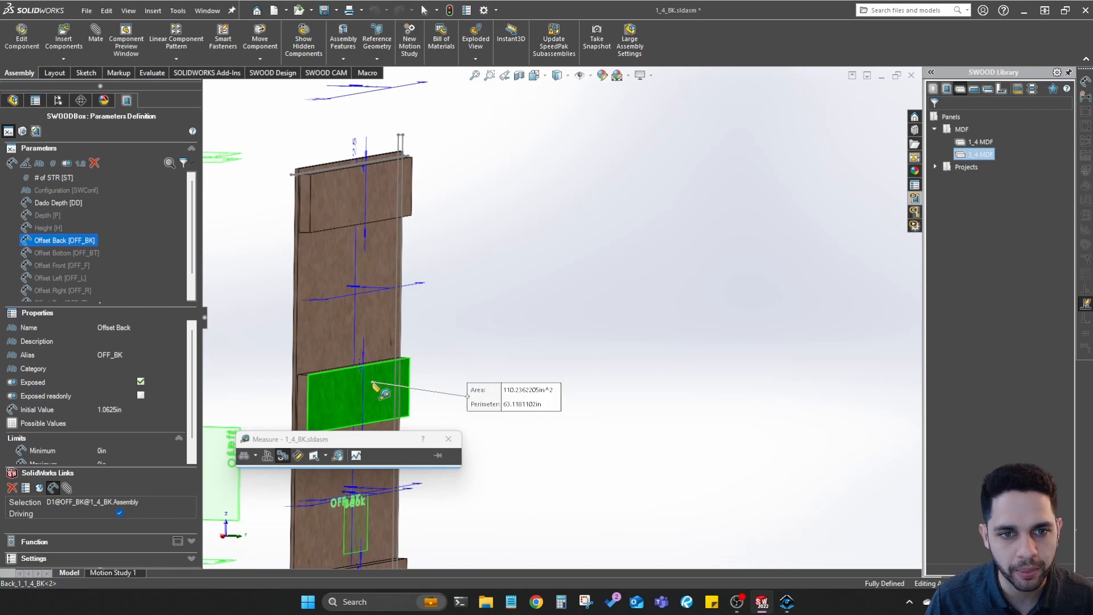
{"action": "middle_click_drag", "start_coordinate": [373, 384], "coordinate": [425, 382]}
{"action": "left_click", "coordinate": [419, 332]}
{"action": "scroll", "coordinate": [504, 343], "scroll_direction": "up", "scroll_amount": 3}
{"action": "middle_click_drag", "start_coordinate": [503, 343], "coordinate": [485, 346]}
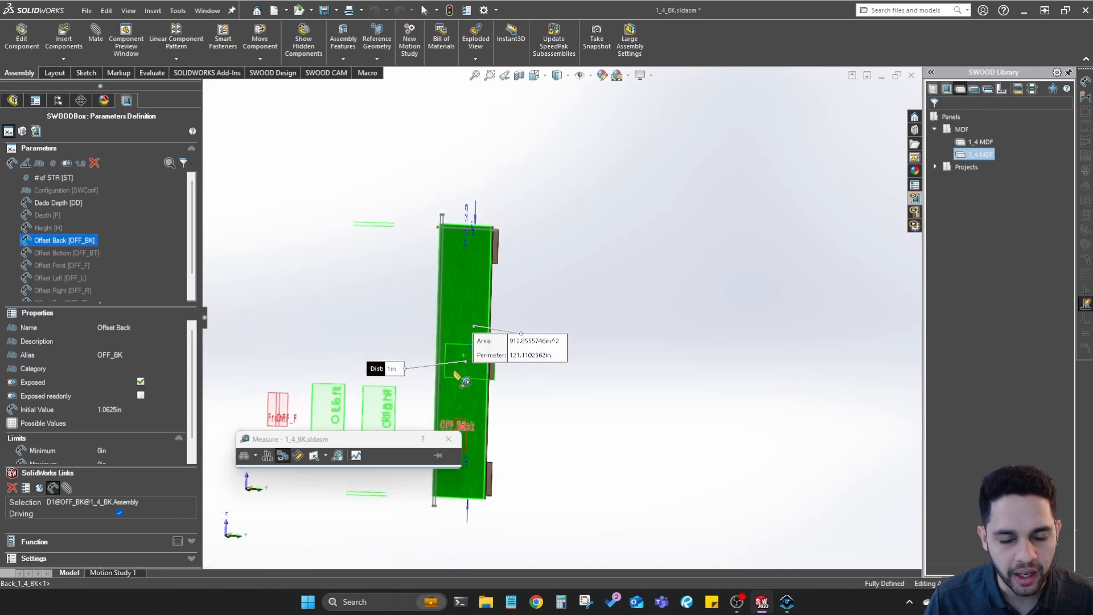
{"action": "scroll", "coordinate": [456, 374], "scroll_direction": "down", "scroll_amount": 3}
{"action": "middle_click_drag", "start_coordinate": [565, 381], "coordinate": [572, 330], "text": "ctrl"}
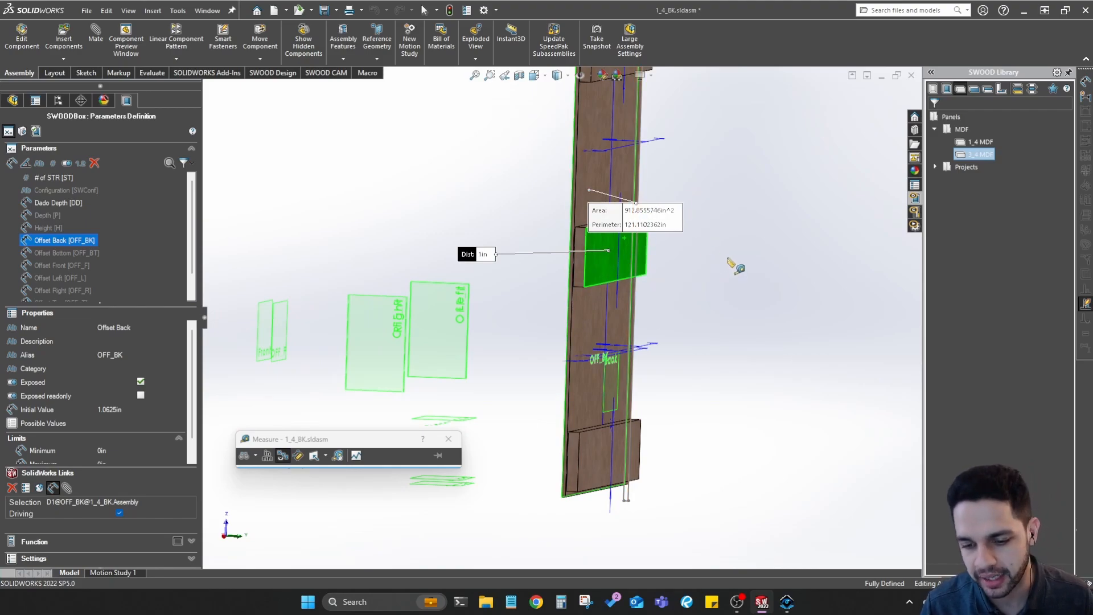
{"action": "key", "text": "Escape"}
Test the SWOODBox with Offset Back set to 1.0625 in
{"action": "scroll", "coordinate": [513, 222], "scroll_direction": "up", "scroll_amount": 2}
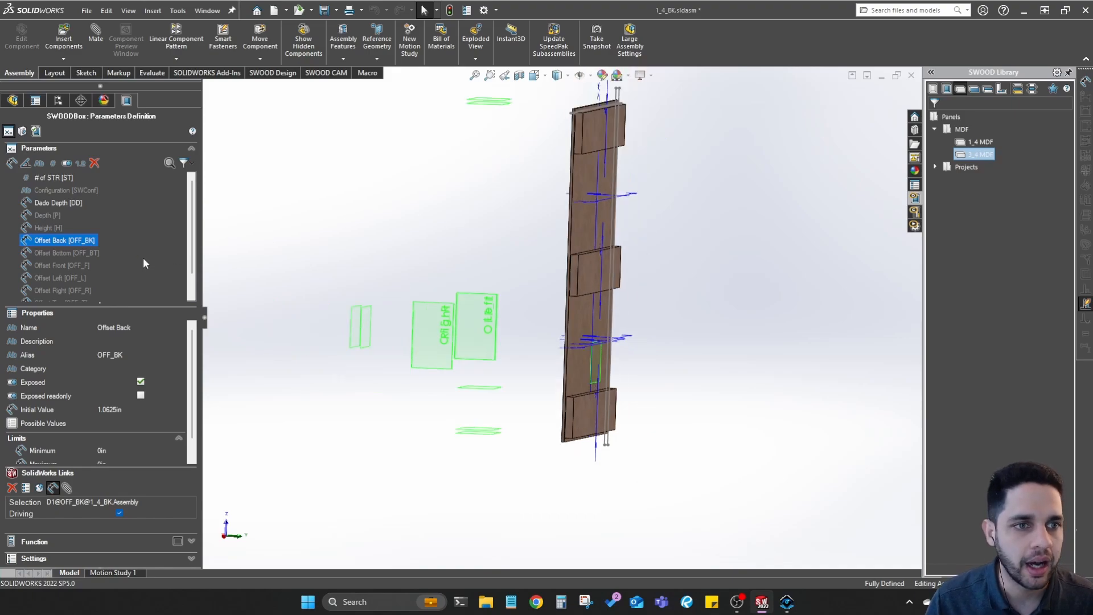
{"action": "left_click", "coordinate": [35, 132]}
{"action": "left_click", "coordinate": [189, 281]}
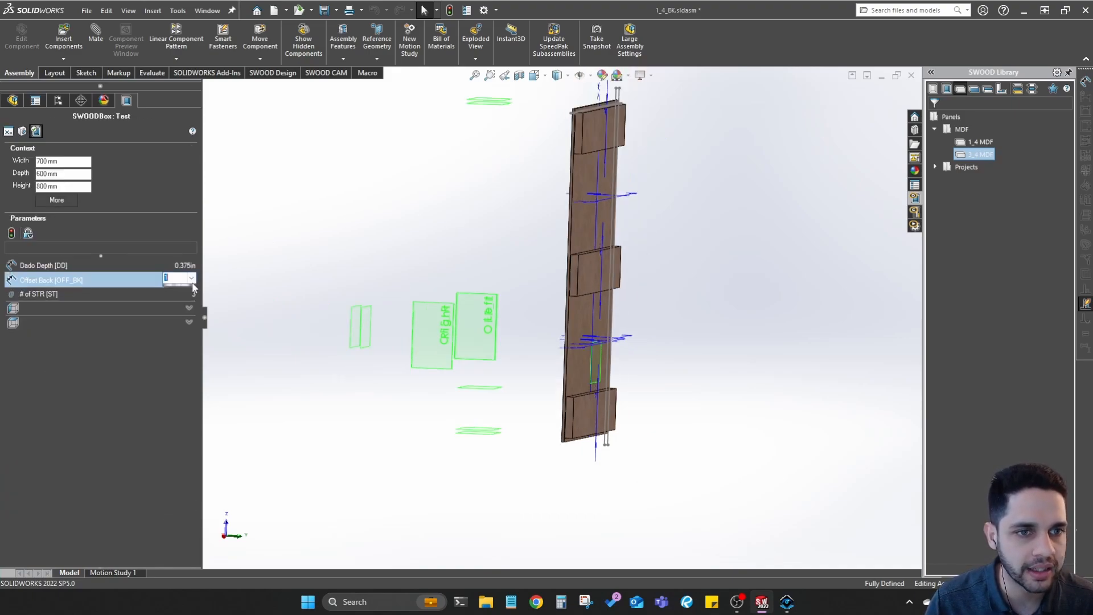
{"action": "type", "text": "1.0625"}
{"action": "key", "text": "Return"}
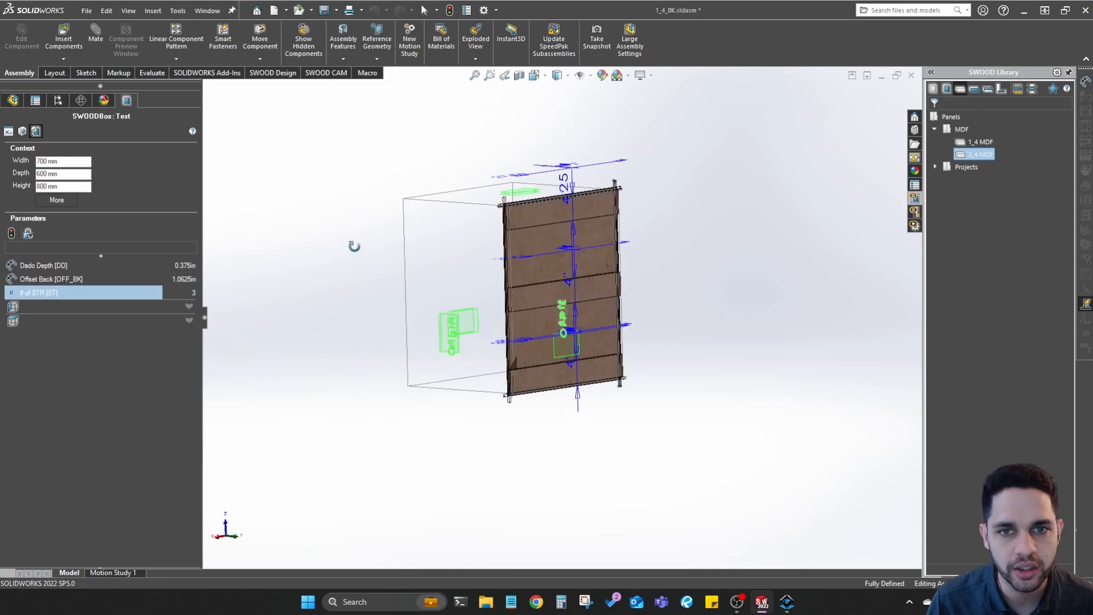
Save the 1_4_BK assembly with all its modified parts and close it
{"action": "key", "text": "ctrl+s"}
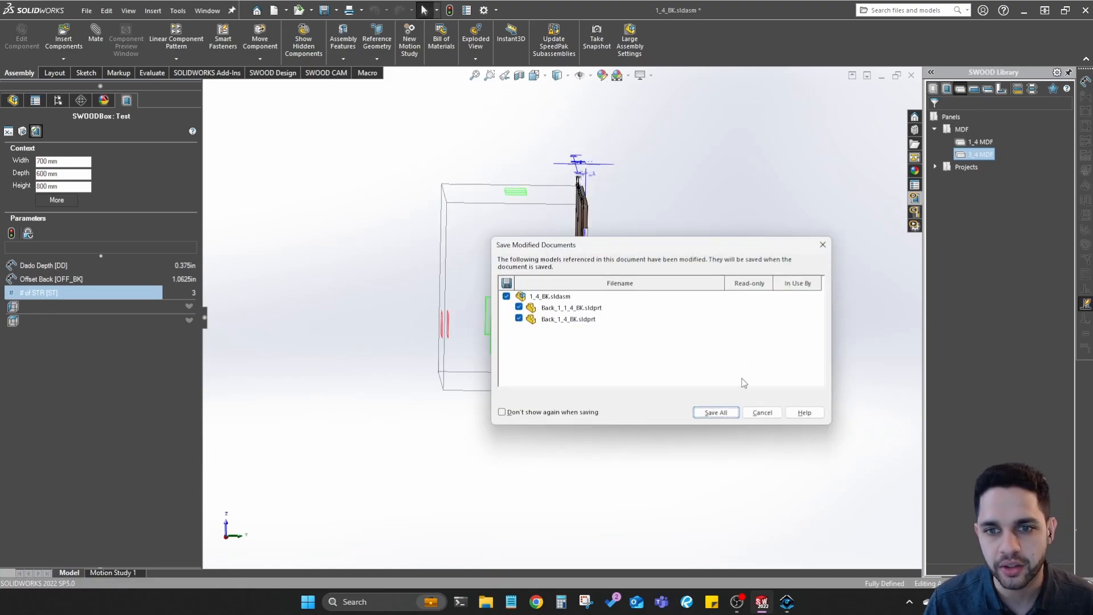
{"action": "left_click", "coordinate": [710, 410]}
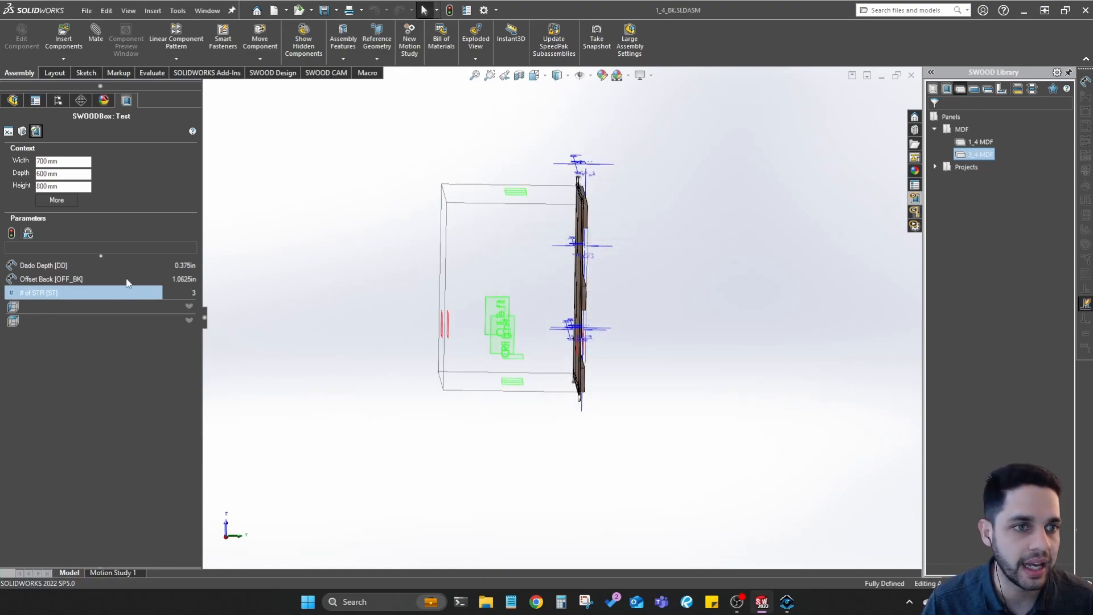
{"action": "left_click", "coordinate": [912, 76]}
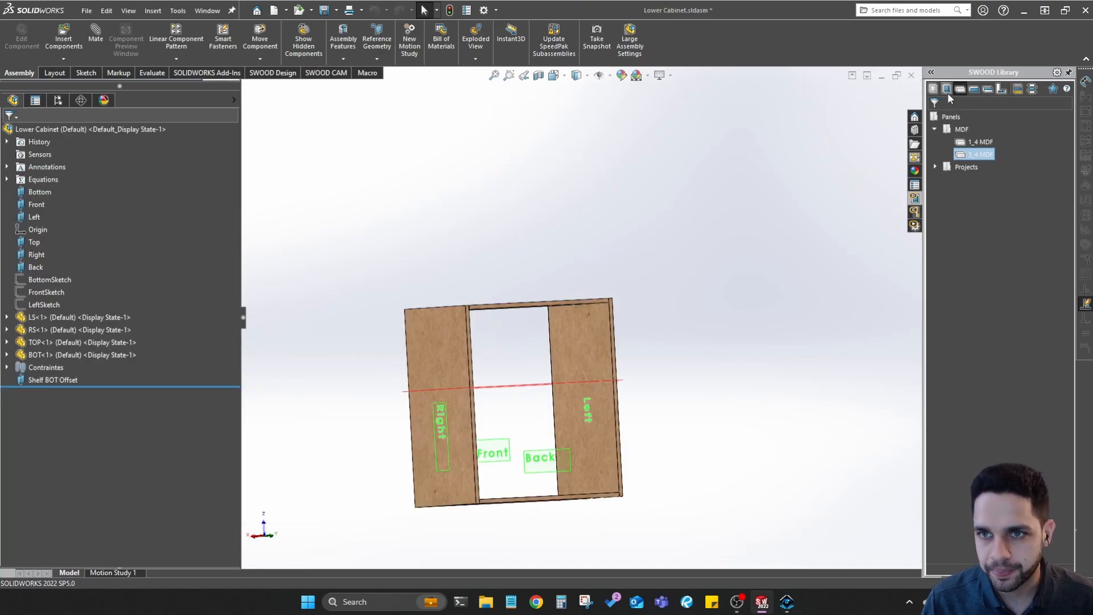
{"action": "right_click", "coordinate": [964, 144]}
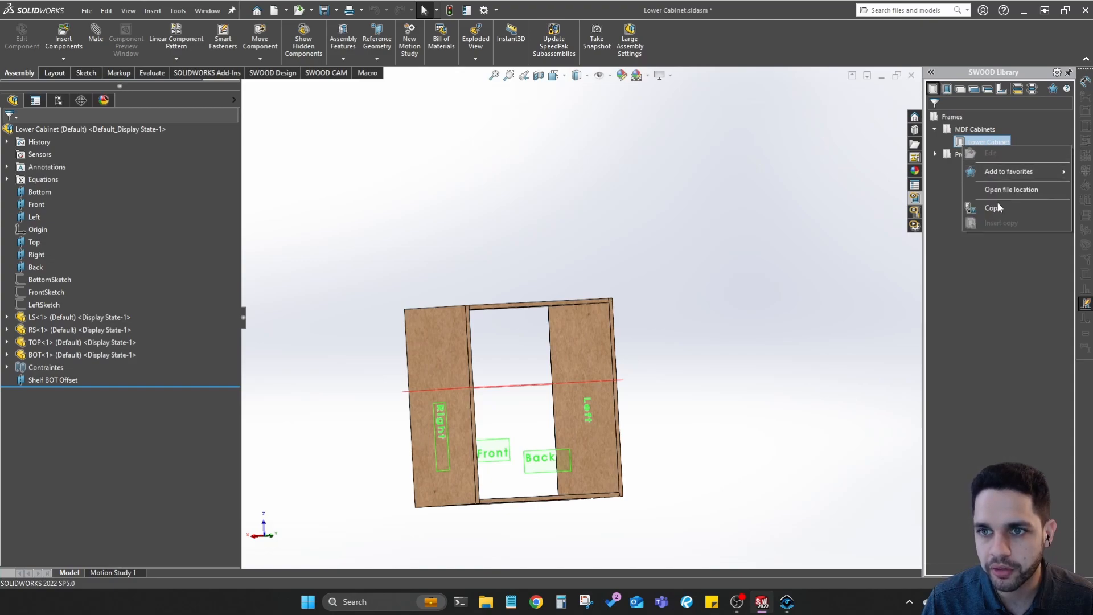
{"action": "left_click", "coordinate": [642, 354]}
{"action": "middle_click_drag", "start_coordinate": [639, 353], "coordinate": [620, 349]}
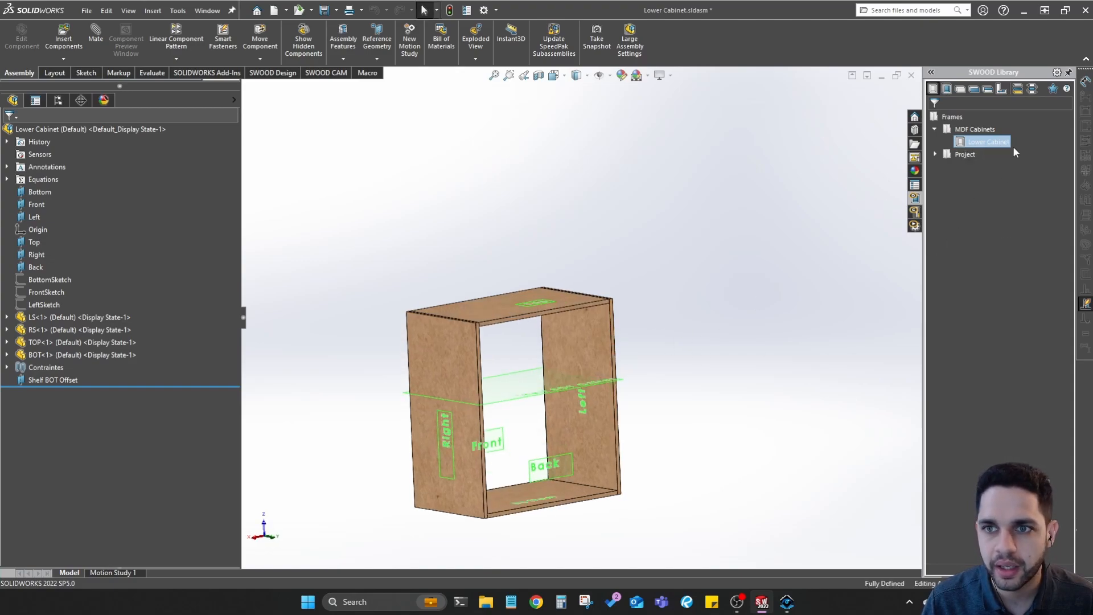
{"action": "right_click", "coordinate": [986, 144]}
{"action": "middle_click_drag", "start_coordinate": [846, 231], "coordinate": [837, 222]}
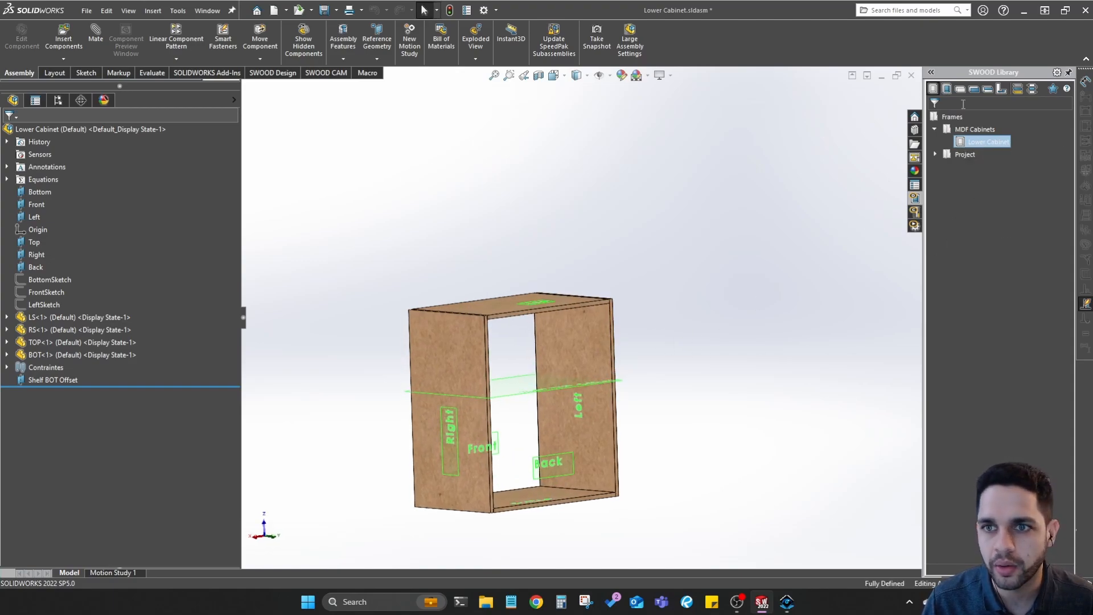
Insert the 1_4_BK SWOODBox from the library into the interior of the Lower Cabinet
{"action": "left_click", "coordinate": [946, 89]}
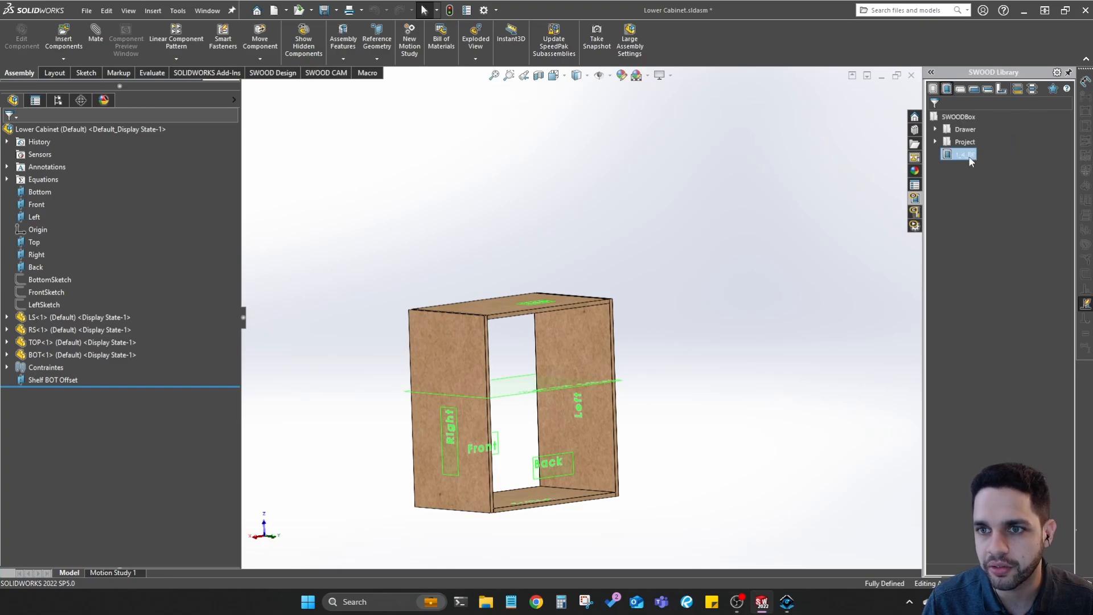
{"action": "right_click", "coordinate": [968, 155]}
{"action": "left_click", "coordinate": [1011, 253]}
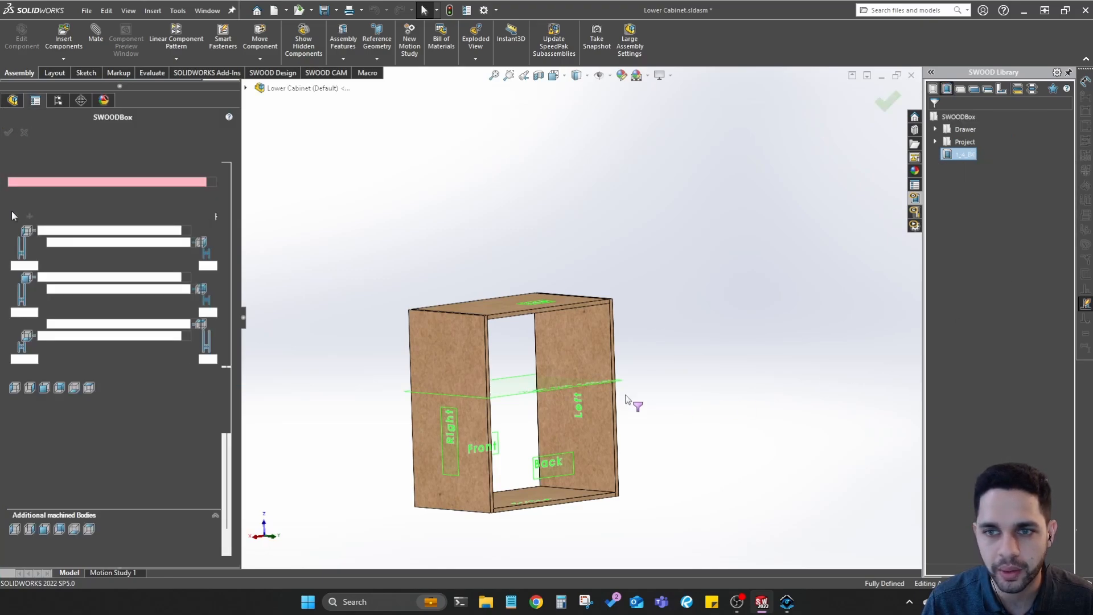
{"action": "left_click", "coordinate": [584, 362]}
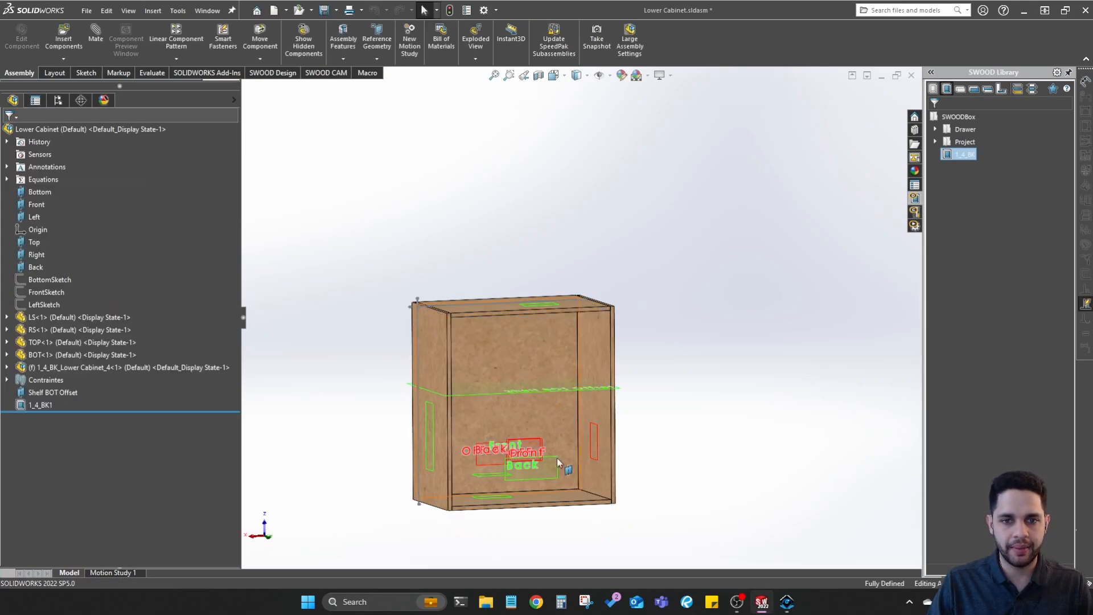
Hide the two visible sketches of the inserted 1_4_BK subassembly along the cabinet's top and side edges
{"action": "scroll", "coordinate": [562, 469], "scroll_direction": "down", "scroll_amount": 4}
{"action": "middle_click_drag", "start_coordinate": [562, 469], "coordinate": [453, 203]}
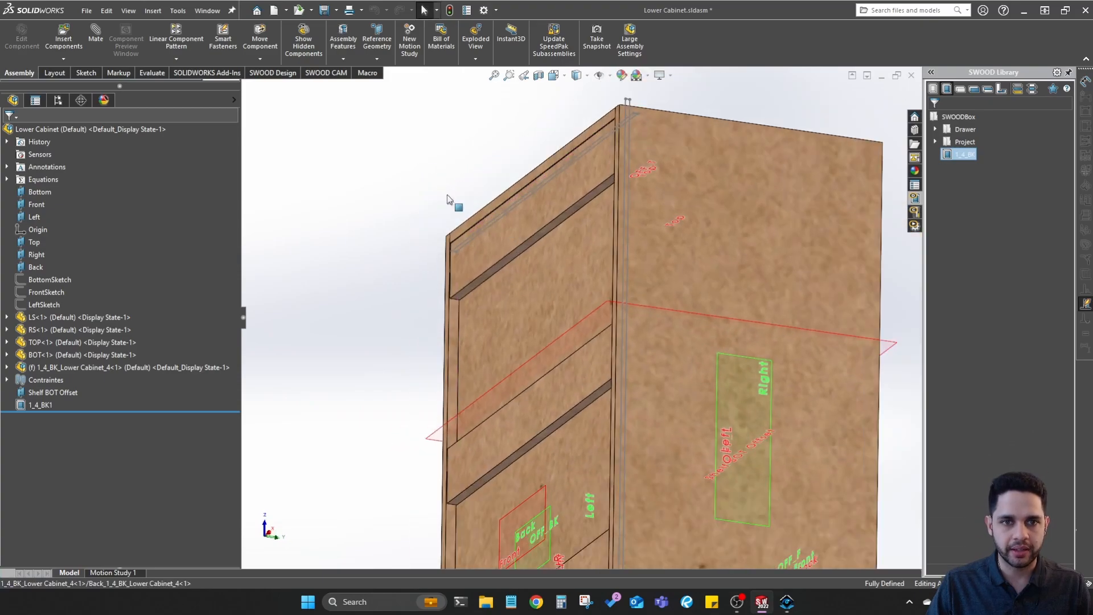
{"action": "right_click", "coordinate": [465, 238]}
{"action": "left_click", "coordinate": [493, 172]}
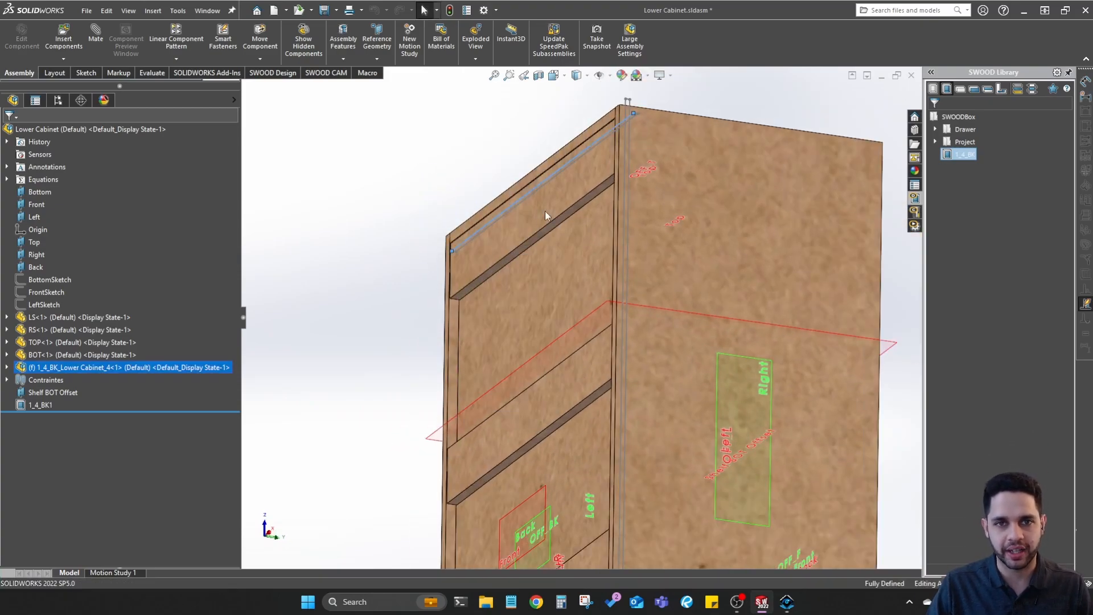
{"action": "right_click", "coordinate": [624, 142]}
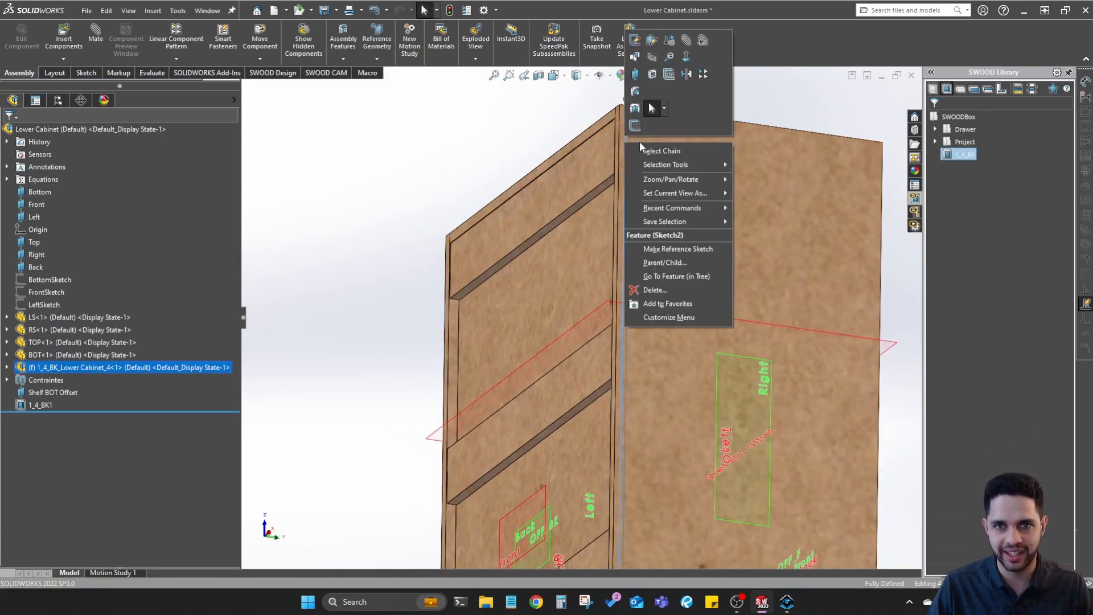
{"action": "left_click", "coordinate": [652, 75]}
Examine how the stretchers and back panel fit inside the Lower Cabinet, from behind, from the side and from the front
{"action": "middle_click_drag", "start_coordinate": [686, 173], "coordinate": [547, 227]}
{"action": "scroll", "coordinate": [542, 232], "scroll_direction": "up", "scroll_amount": 3}
{"action": "scroll", "coordinate": [542, 233], "scroll_direction": "down", "scroll_amount": 2}
{"action": "scroll", "coordinate": [436, 214], "scroll_direction": "down", "scroll_amount": 3}
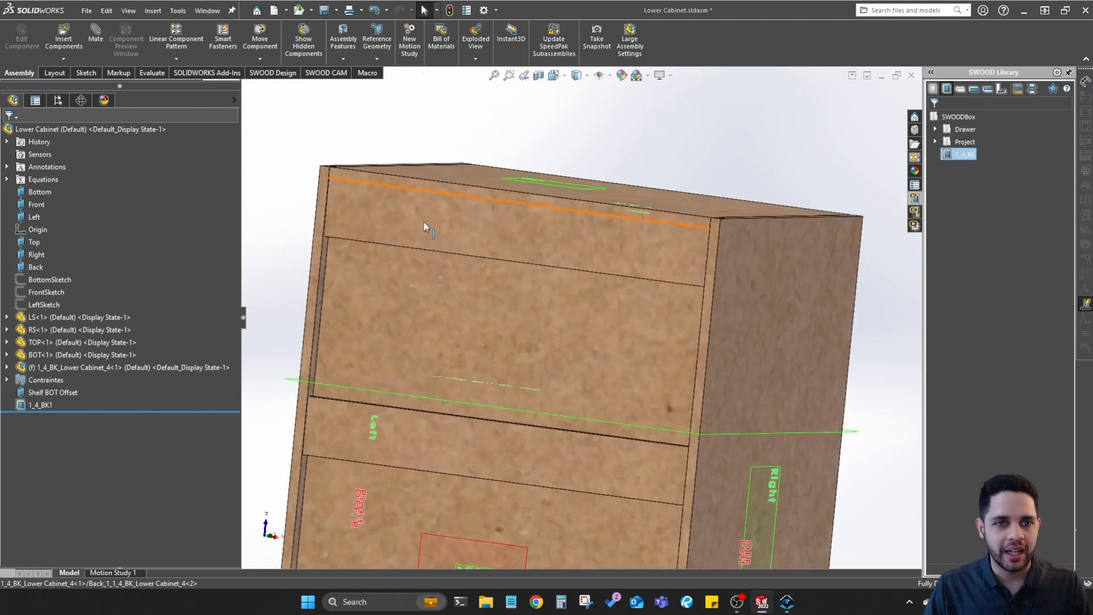
{"action": "middle_click_drag", "start_coordinate": [437, 226], "coordinate": [558, 281]}
{"action": "scroll", "coordinate": [597, 341], "scroll_direction": "up", "scroll_amount": 4}
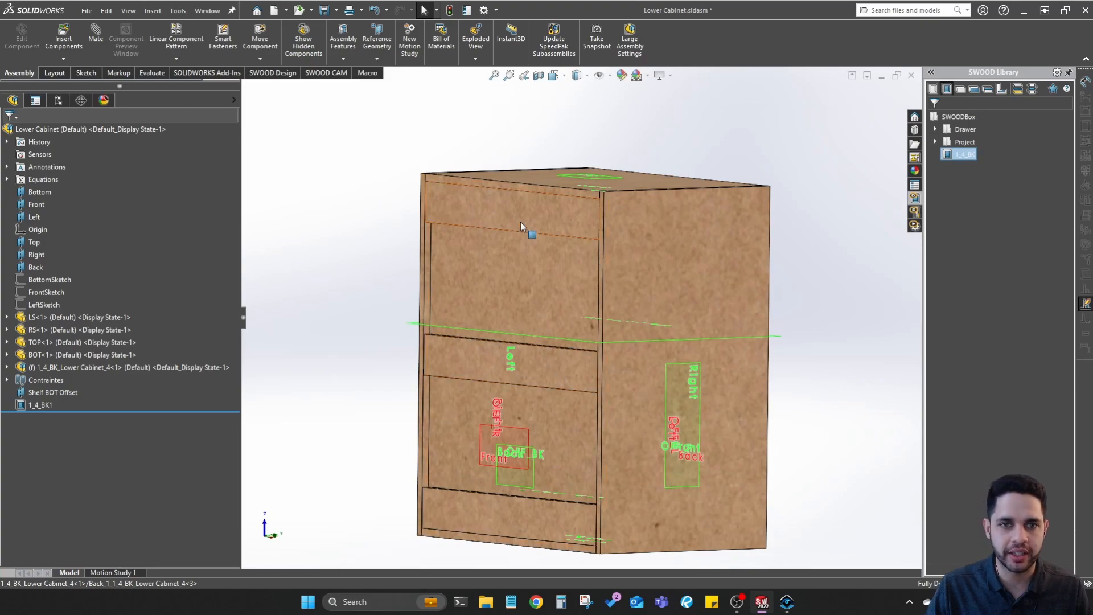
{"action": "left_click", "coordinate": [578, 456]}
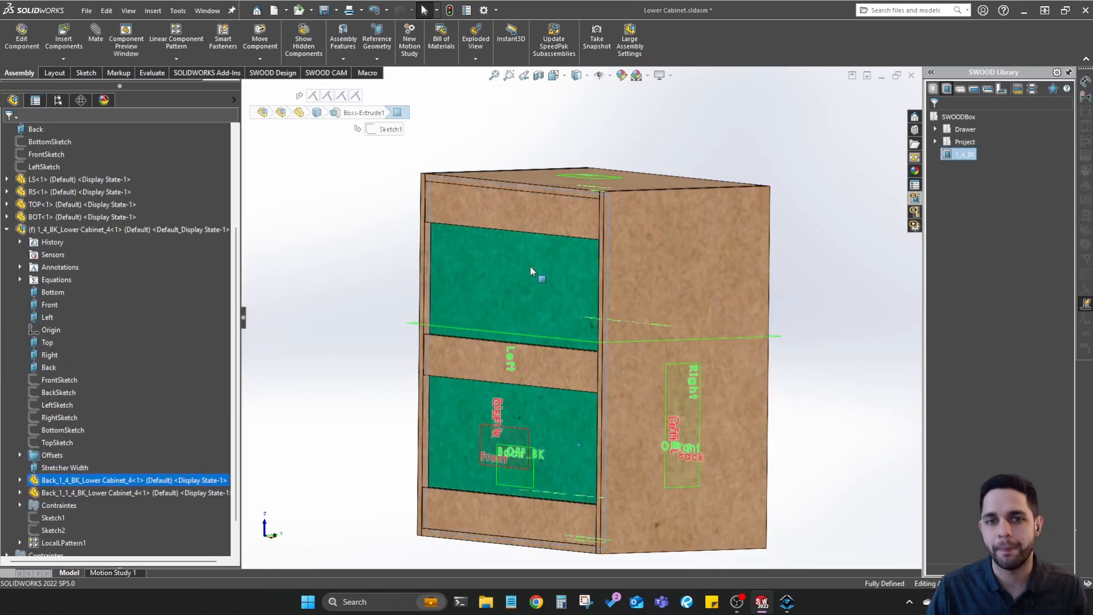
{"action": "middle_click_drag", "start_coordinate": [672, 266], "coordinate": [516, 268]}
{"action": "left_click", "coordinate": [754, 254]}
{"action": "left_click", "coordinate": [792, 253]}
{"action": "scroll", "coordinate": [583, 318], "scroll_direction": "up", "scroll_amount": 1}
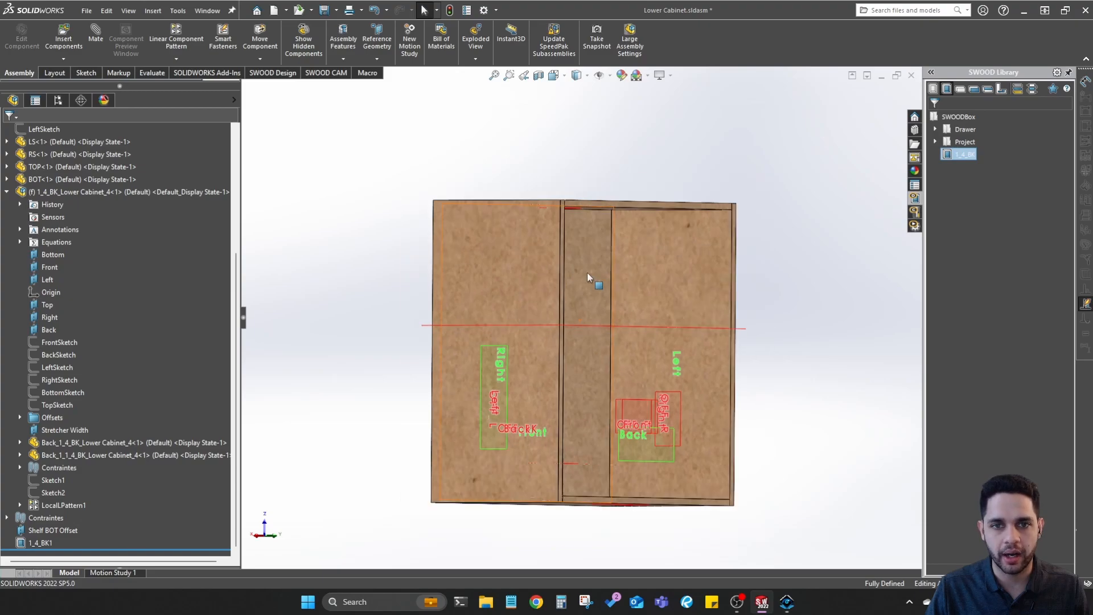
{"action": "middle_click_drag", "start_coordinate": [587, 278], "coordinate": [497, 317]}
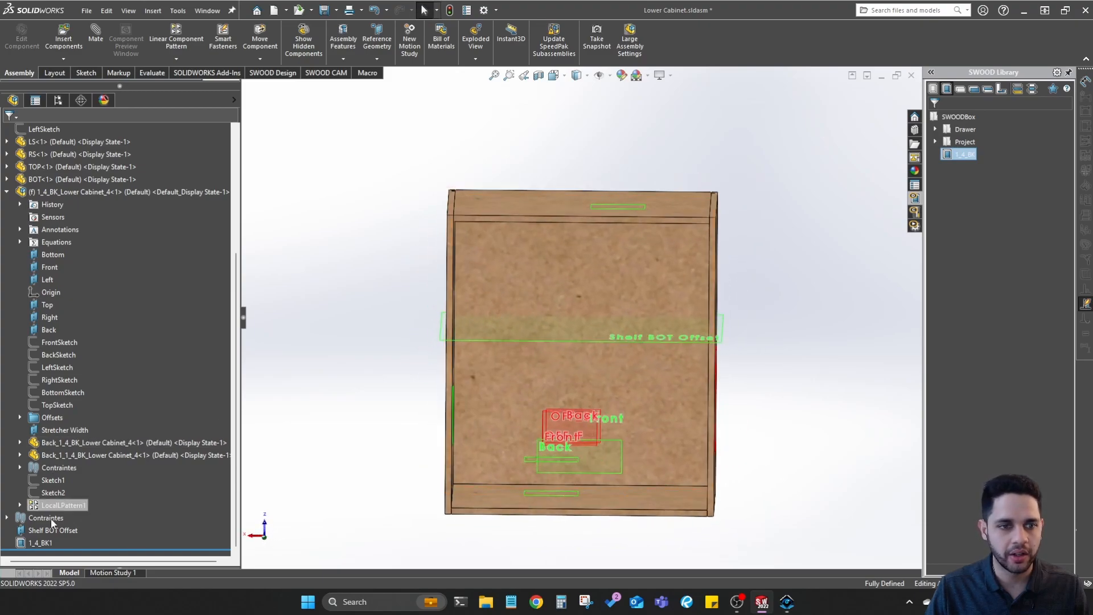
Open the 1_4_BK1 SWOODBox feature for editing and collapse its Box settings to review the parameters
{"action": "left_click", "coordinate": [41, 542]}
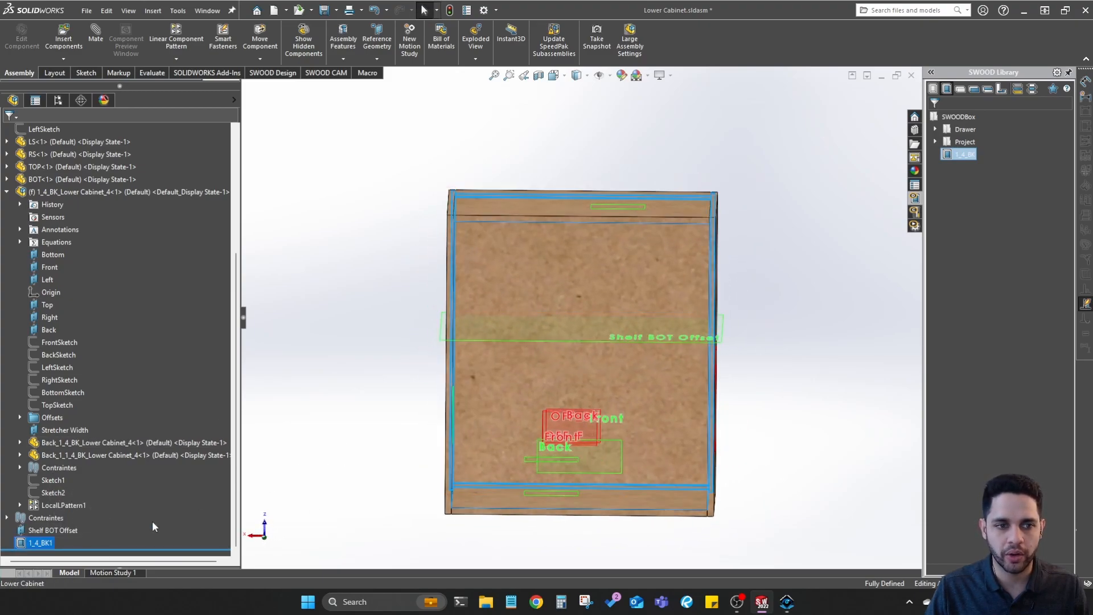
{"action": "middle_click_drag", "start_coordinate": [534, 314], "coordinate": [521, 279]}
{"action": "middle_click_drag", "start_coordinate": [797, 320], "coordinate": [564, 421]}
{"action": "right_click", "coordinate": [46, 542]}
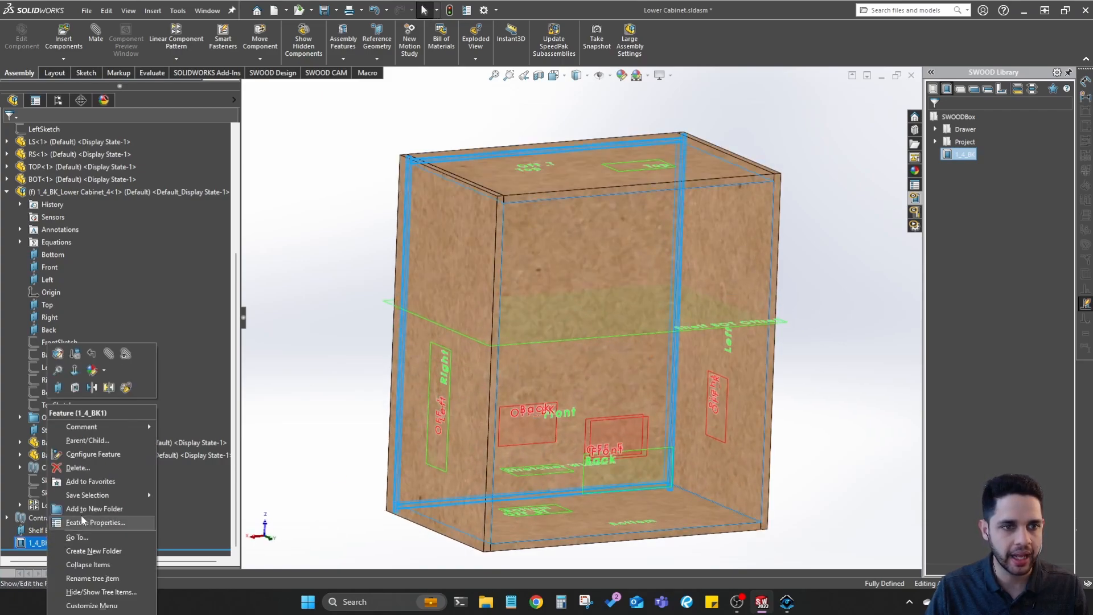
{"action": "left_click", "coordinate": [276, 358]}
{"action": "right_click", "coordinate": [38, 544]}
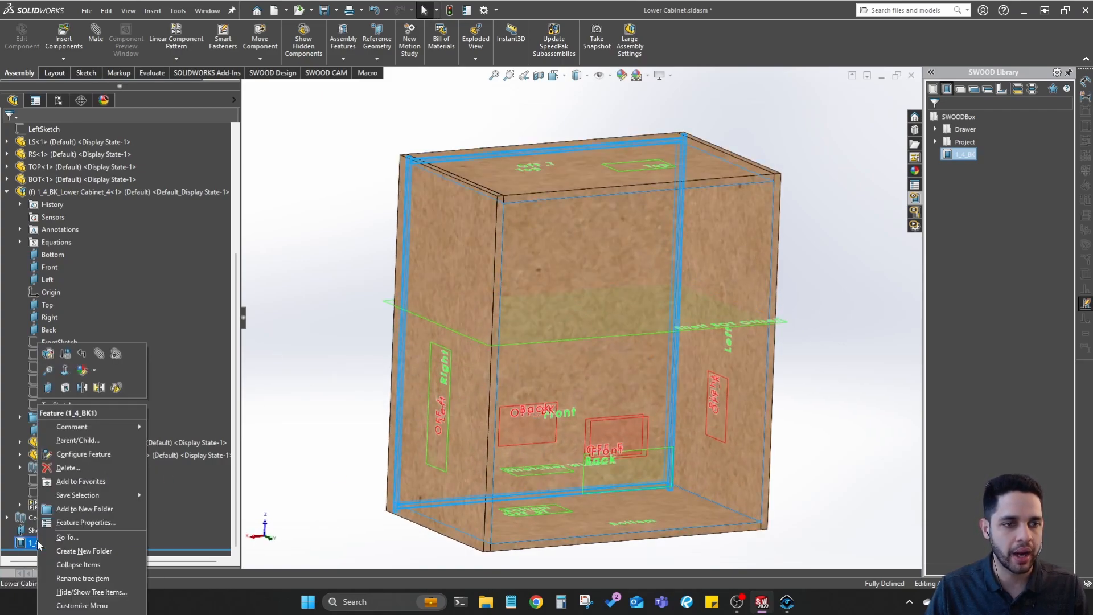
{"action": "left_click", "coordinate": [49, 354]}
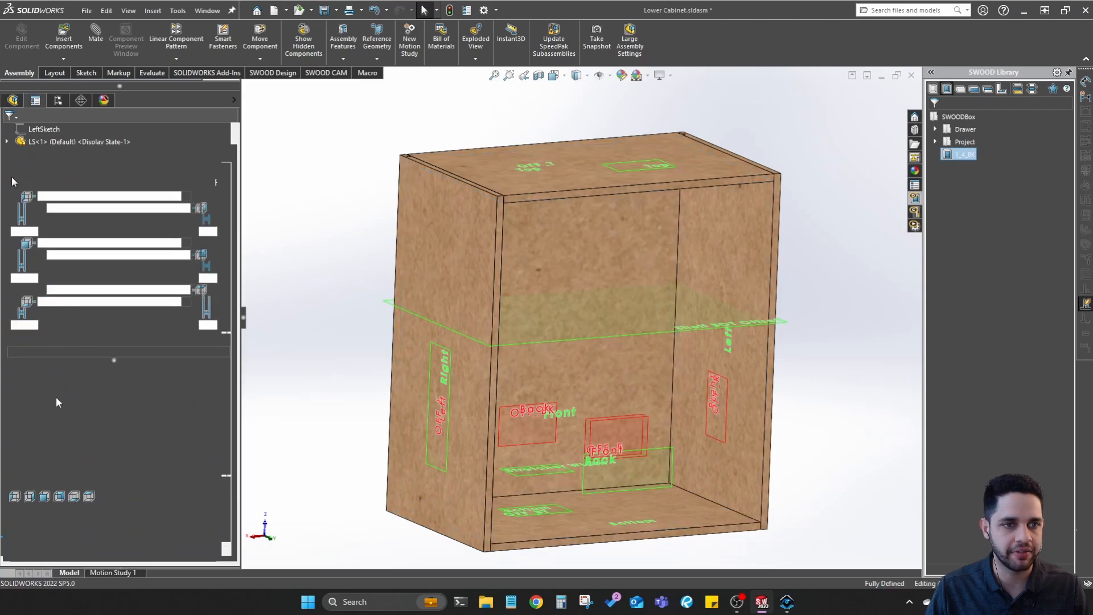
{"action": "left_click", "coordinate": [149, 166]}
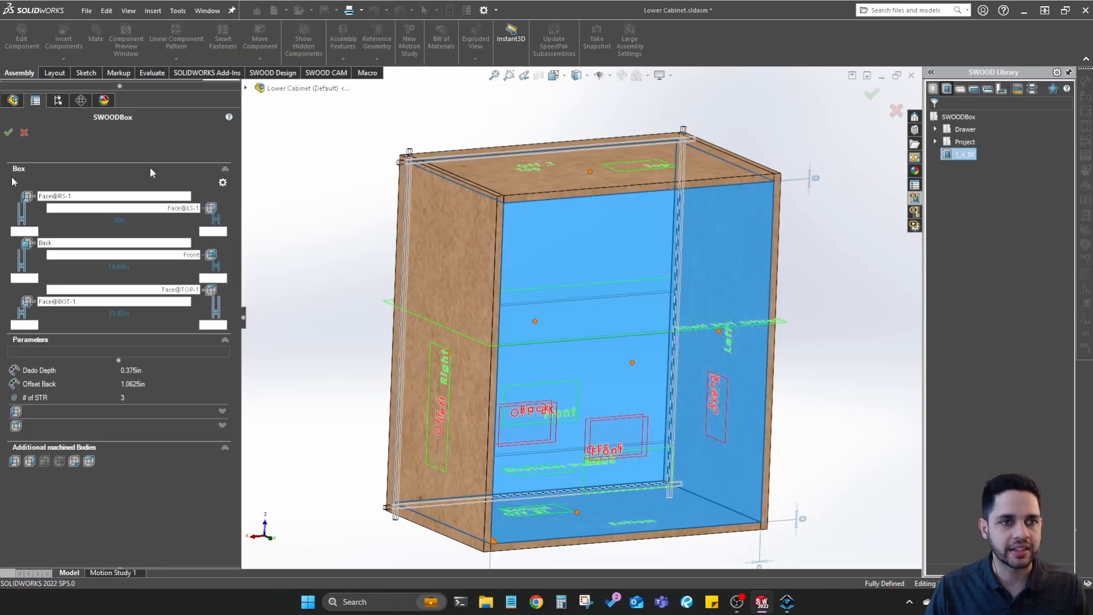
{"action": "left_click", "coordinate": [149, 166]}
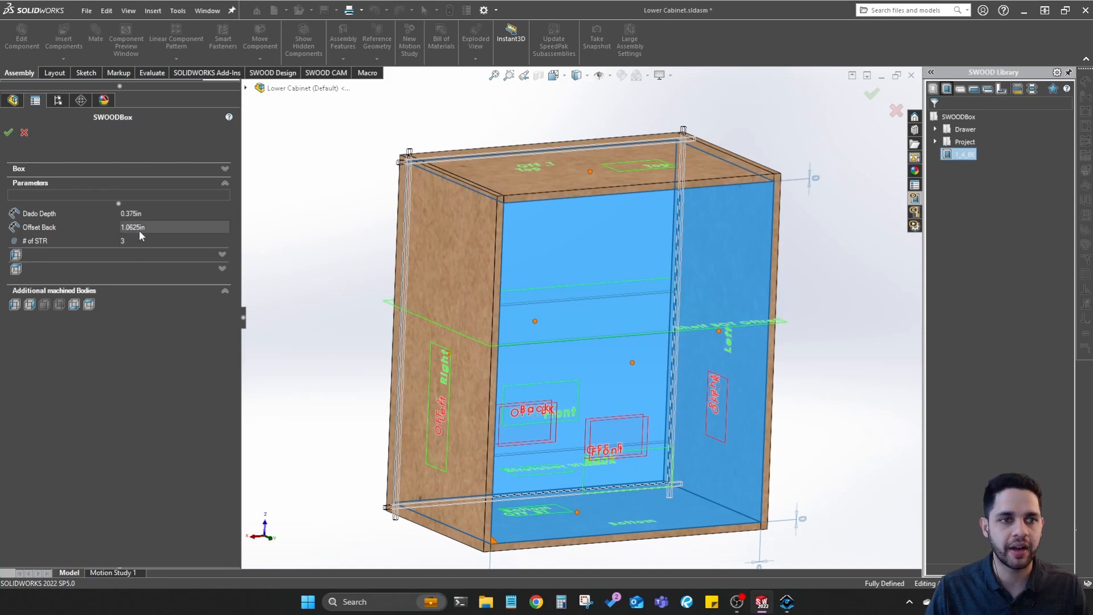
{"action": "scroll", "coordinate": [490, 266], "scroll_direction": "up", "scroll_amount": 2}
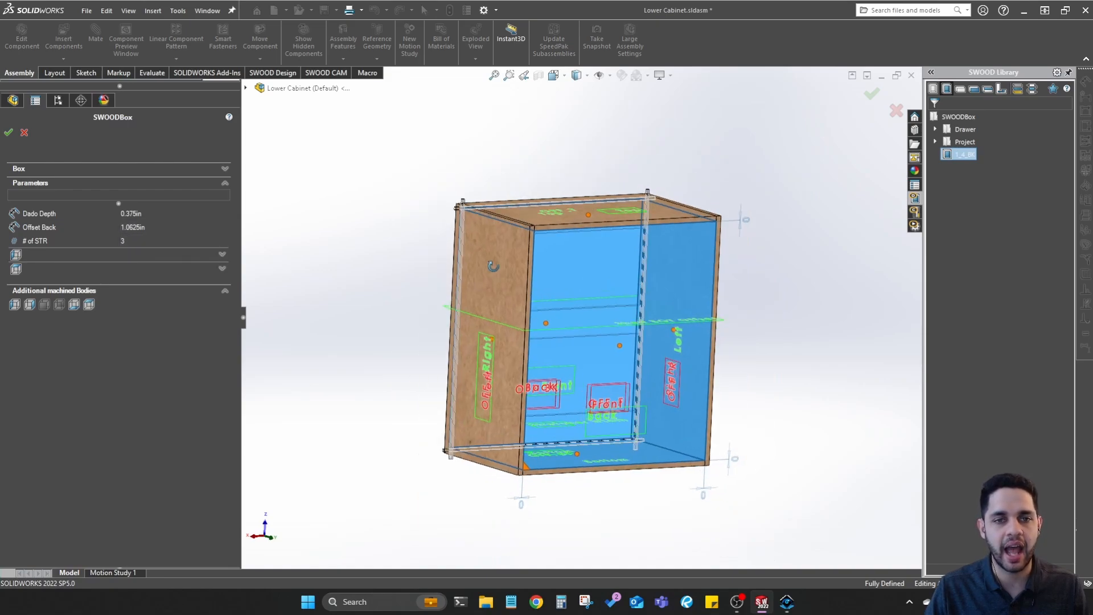
{"action": "middle_click_drag", "start_coordinate": [491, 266], "coordinate": [677, 264]}
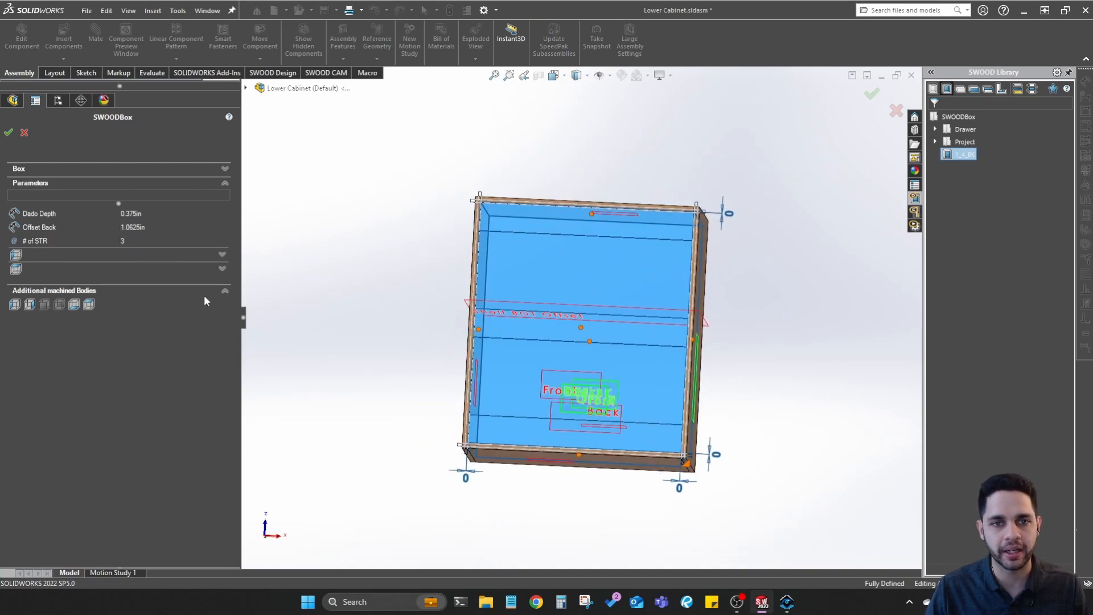
Set the SWOODBox's # of STR to 4, apply it and inspect the stretchers at the cabinet's back
{"action": "left_click", "coordinate": [161, 241]}
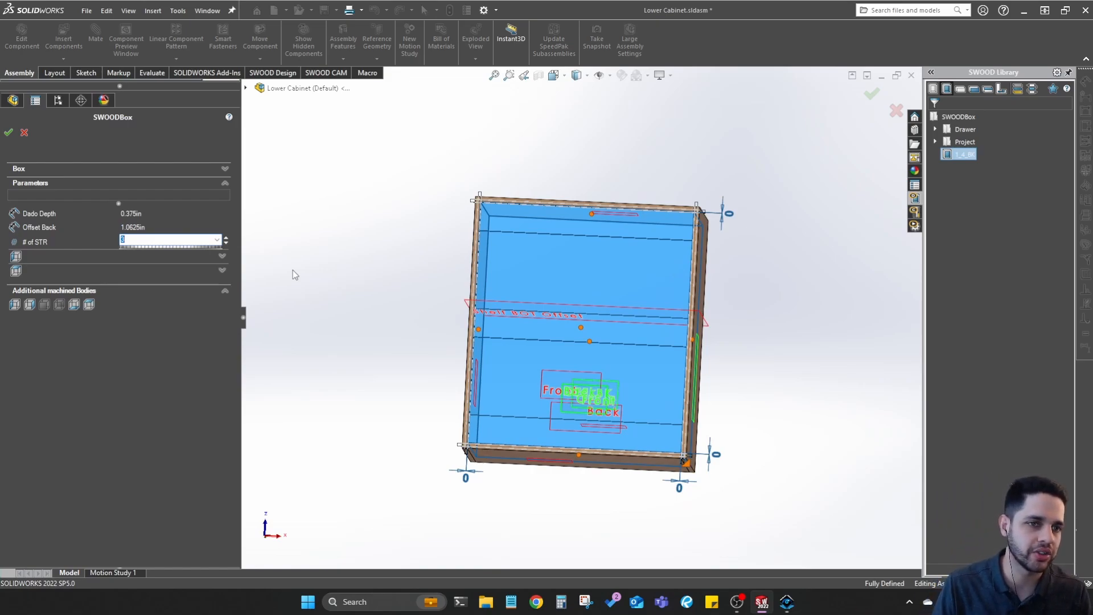
{"action": "type", "text": "4"}
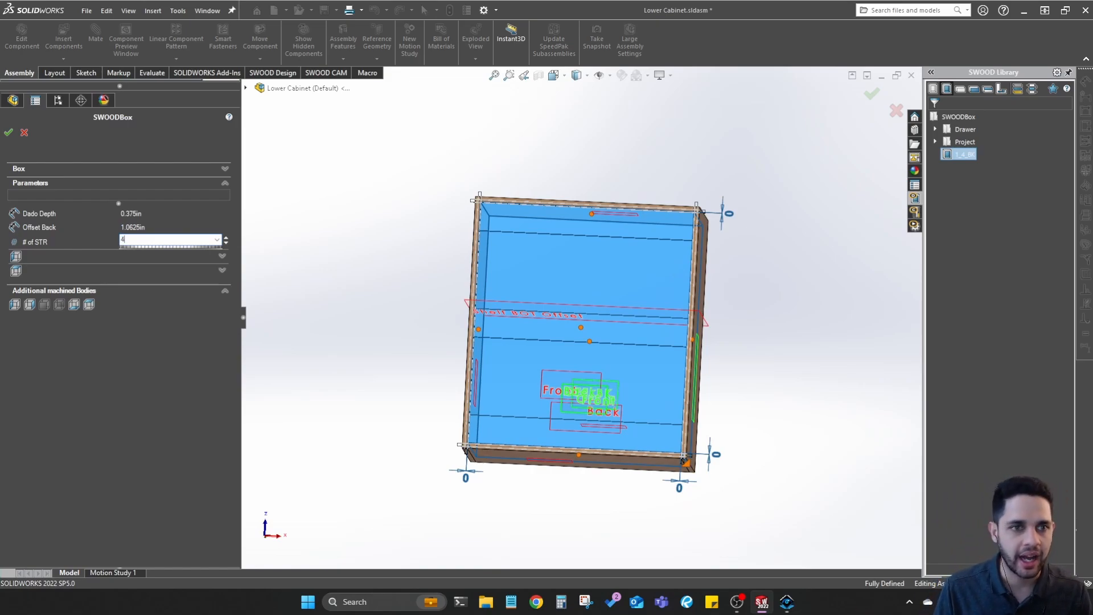
{"action": "key", "text": "Return"}
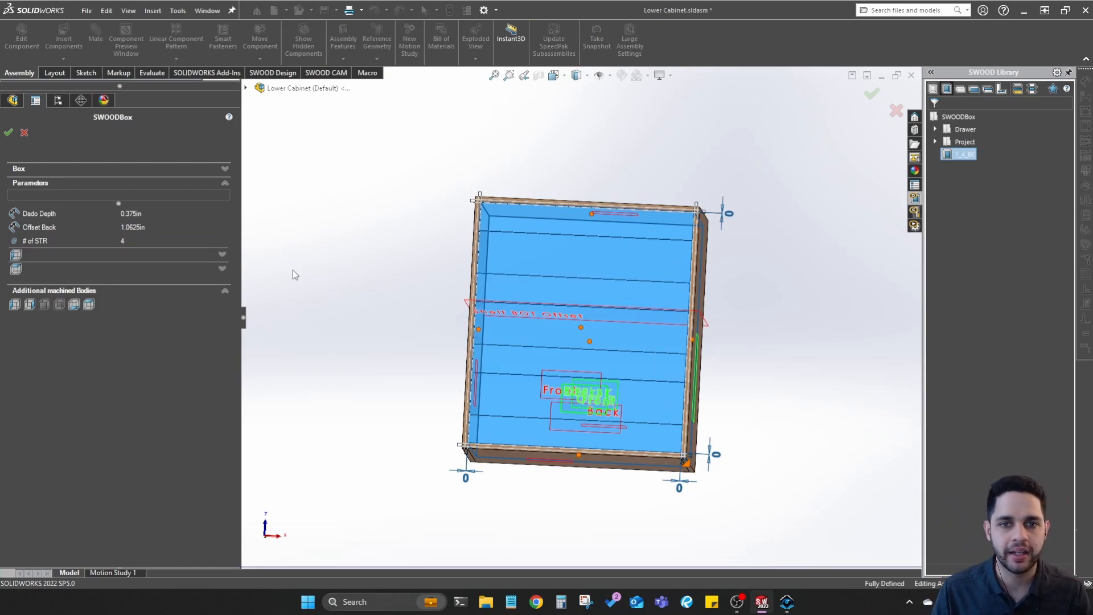
{"action": "left_click", "coordinate": [9, 135]}
{"action": "scroll", "coordinate": [602, 322], "scroll_direction": "up", "scroll_amount": 1}
{"action": "middle_click_drag", "start_coordinate": [650, 275], "coordinate": [595, 326]}
{"action": "scroll", "coordinate": [541, 312], "scroll_direction": "down", "scroll_amount": 5}
{"action": "middle_click_drag", "start_coordinate": [525, 272], "coordinate": [488, 262]}
{"action": "scroll", "coordinate": [488, 262], "scroll_direction": "up", "scroll_amount": 2}
{"action": "middle_click_drag", "start_coordinate": [549, 281], "coordinate": [626, 268]}
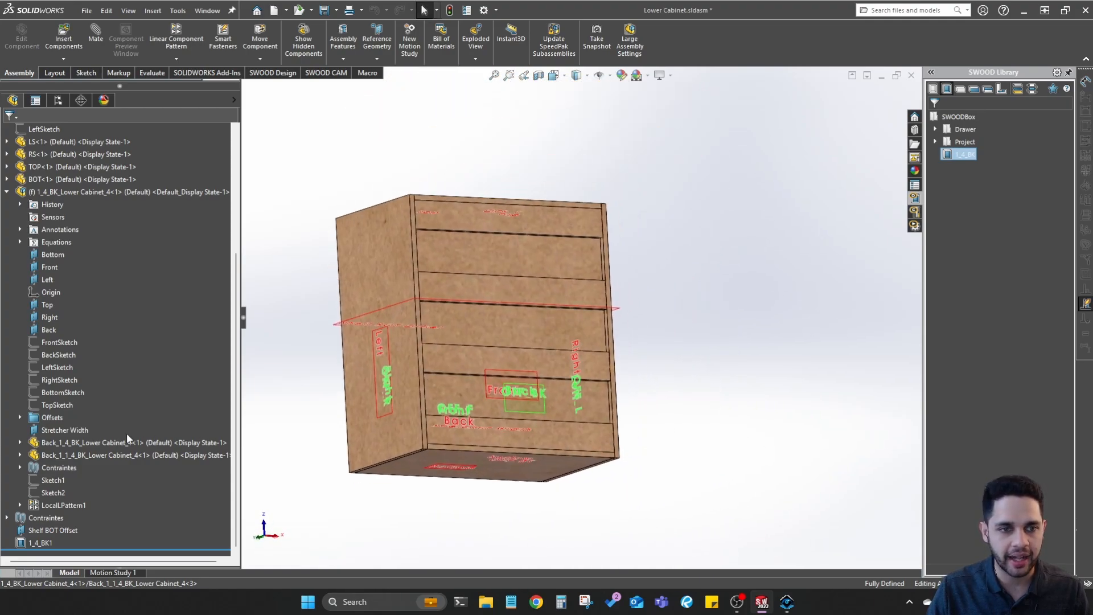
Edit the 1_4_BK1 SWOODBox again and set its Dado Depth to 0.25 in
{"action": "left_click", "coordinate": [43, 545]}
{"action": "right_click", "coordinate": [42, 546]}
{"action": "left_click", "coordinate": [55, 357]}
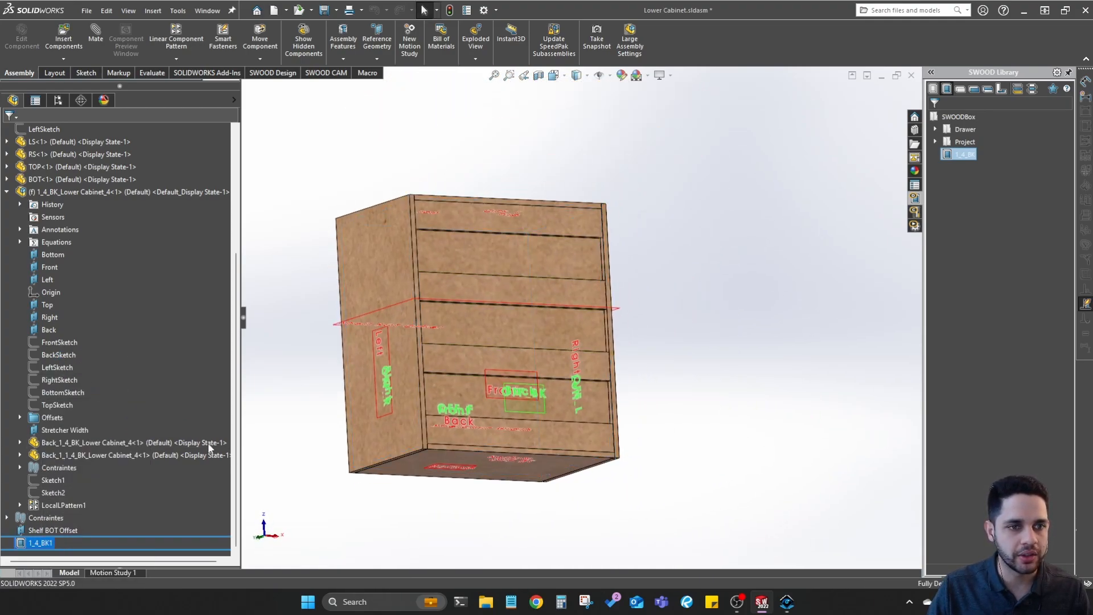
{"action": "left_click", "coordinate": [149, 214]}
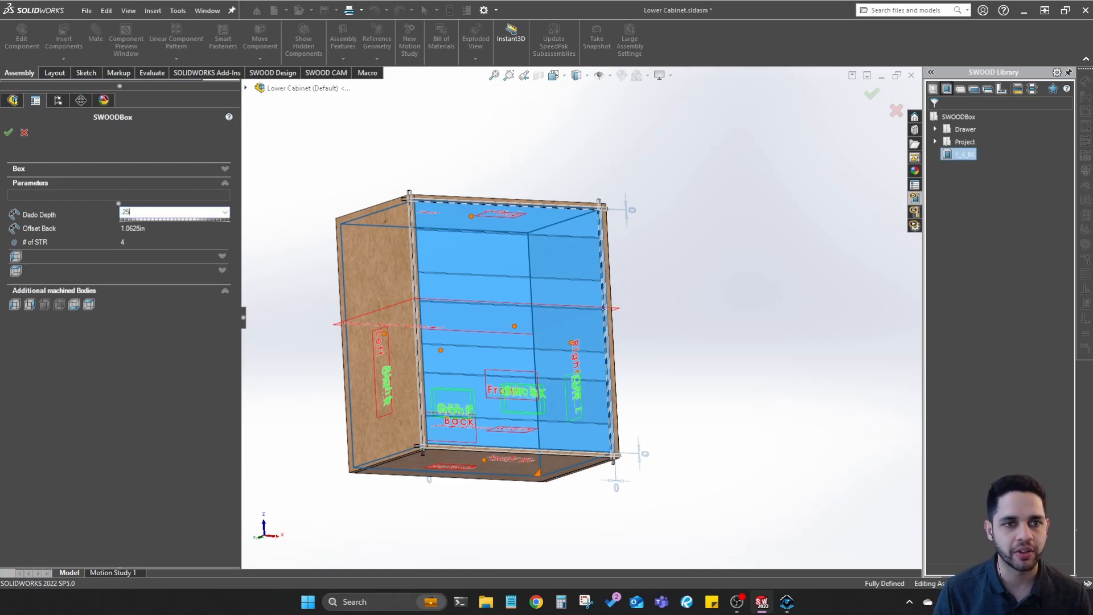
{"action": "key", "text": "Return"}
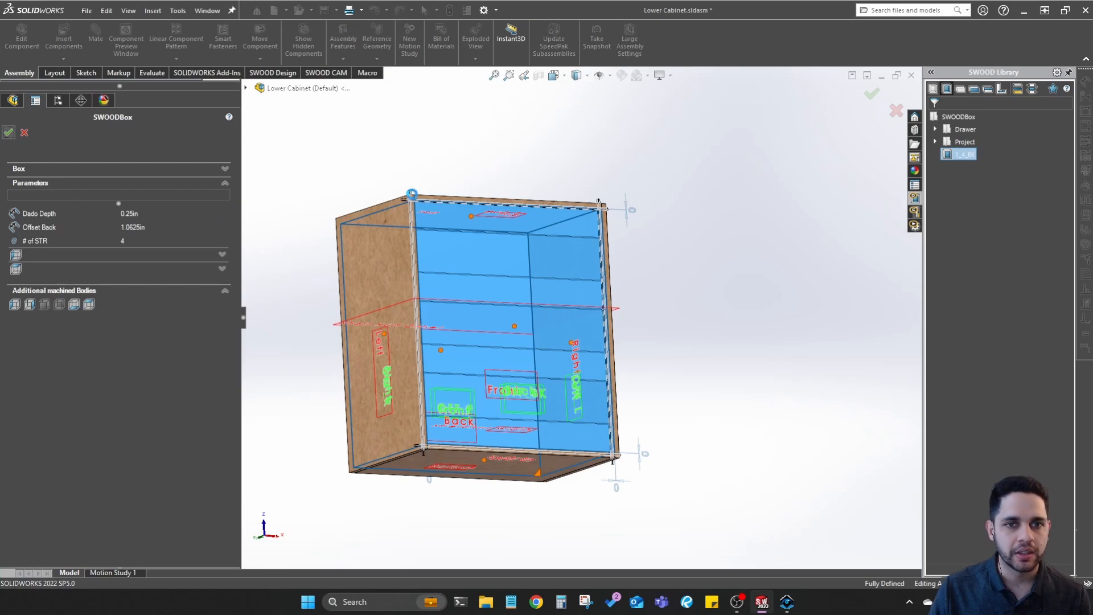
Measure the depth of the back panel's dado at the upper end of the RS side panel
{"action": "scroll", "coordinate": [563, 202], "scroll_direction": "down", "scroll_amount": 6}
{"action": "middle_click_drag", "start_coordinate": [575, 223], "coordinate": [633, 287]}
{"action": "scroll", "coordinate": [603, 211], "scroll_direction": "down", "scroll_amount": 7}
{"action": "middle_click_drag", "start_coordinate": [595, 212], "coordinate": [701, 281]}
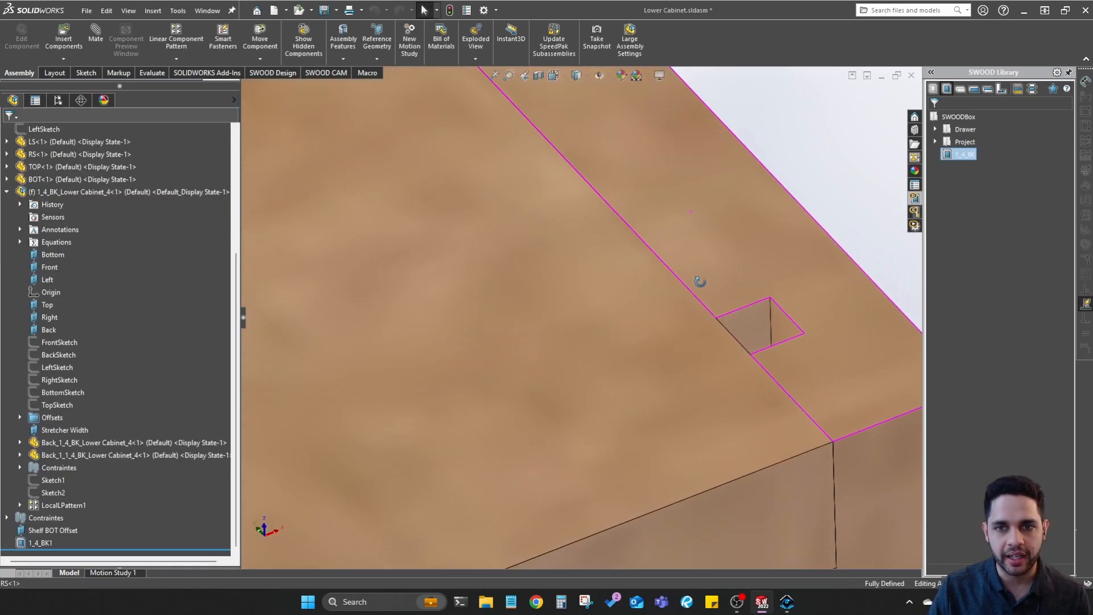
{"action": "key", "text": "m"}
{"action": "left_click", "coordinate": [789, 329]}
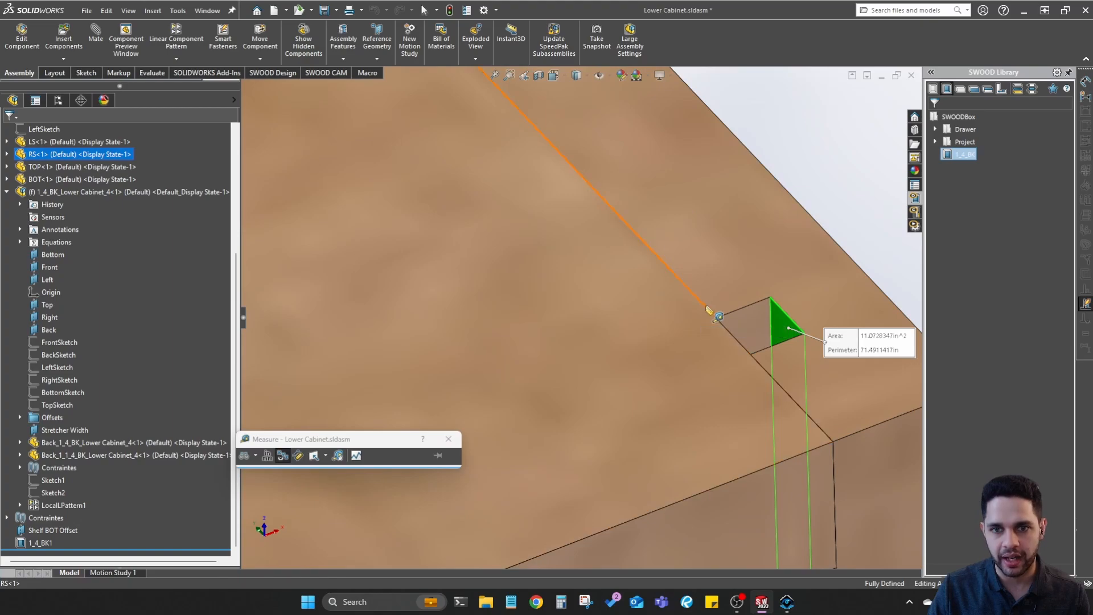
{"action": "left_click", "coordinate": [707, 307]}
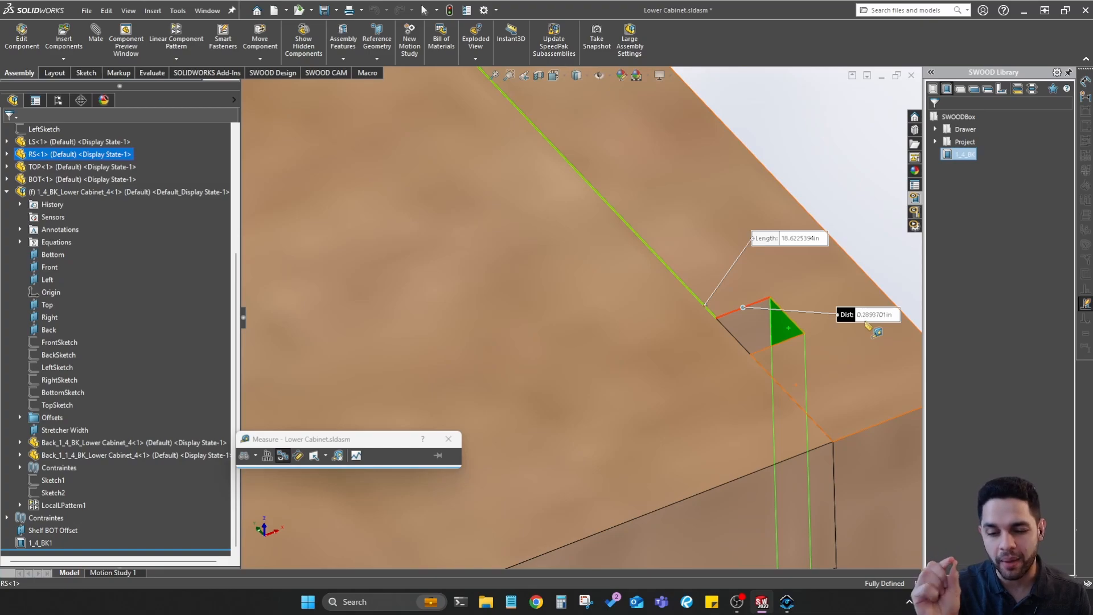
{"action": "key", "text": "Escape"}
{"action": "key", "text": "Escape"}
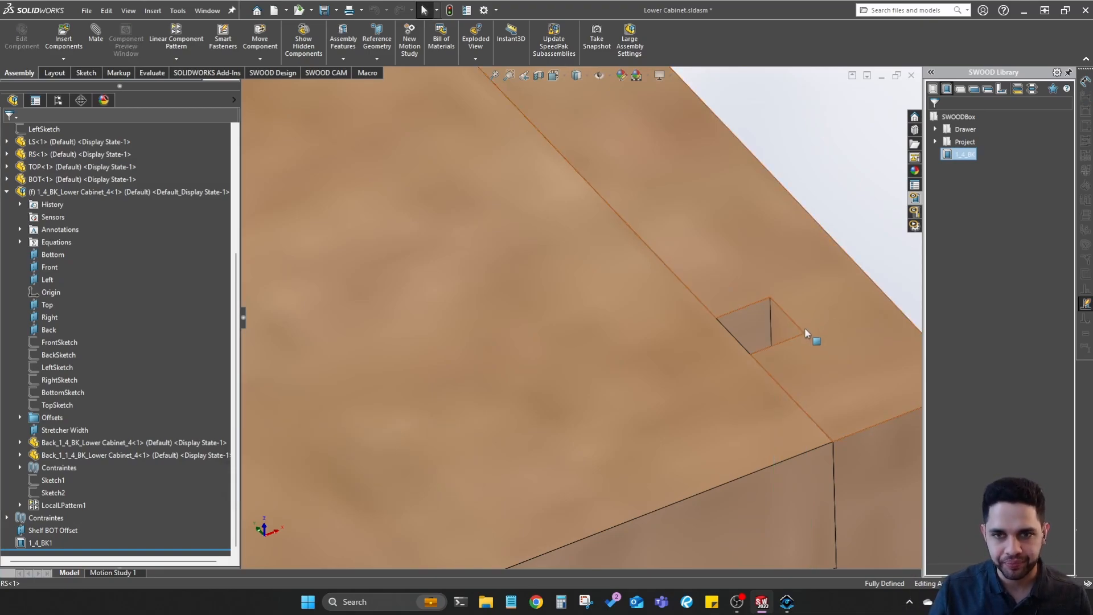
Run Interference Detection on the whole Lower Cabinet assembly and close it
{"action": "scroll", "coordinate": [804, 329], "scroll_direction": "up", "scroll_amount": 9}
{"action": "scroll", "coordinate": [656, 421], "scroll_direction": "up", "scroll_amount": 10}
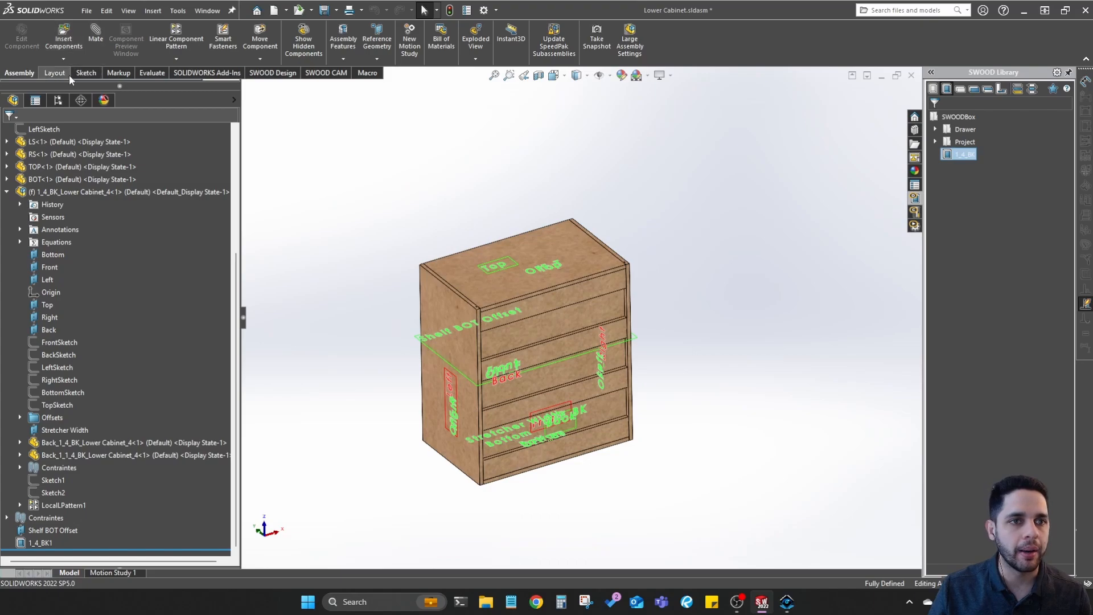
{"action": "left_click", "coordinate": [140, 74]}
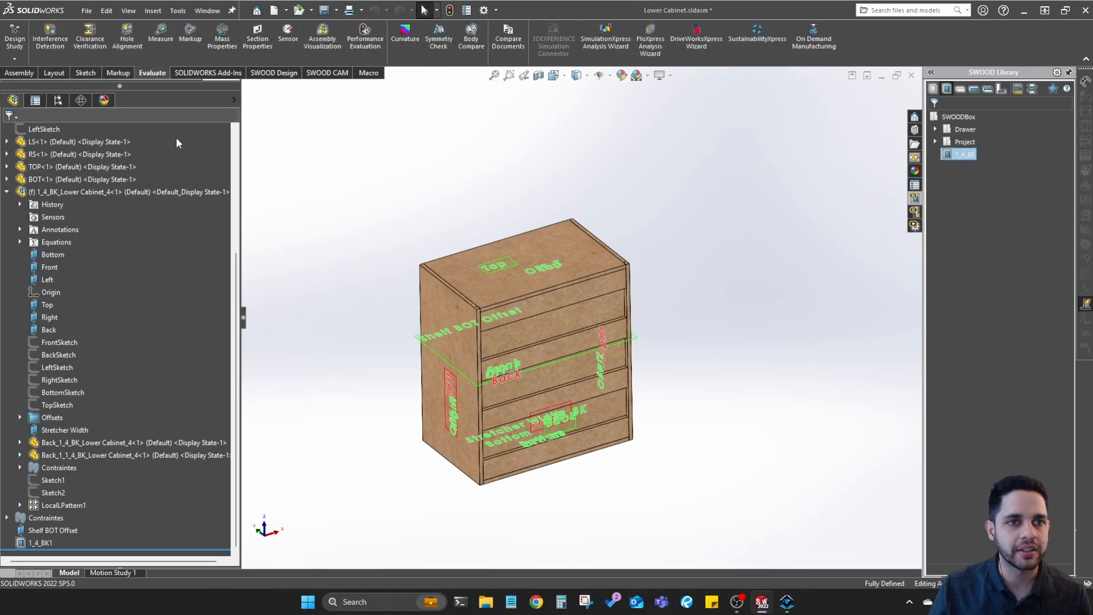
{"action": "left_click", "coordinate": [46, 39]}
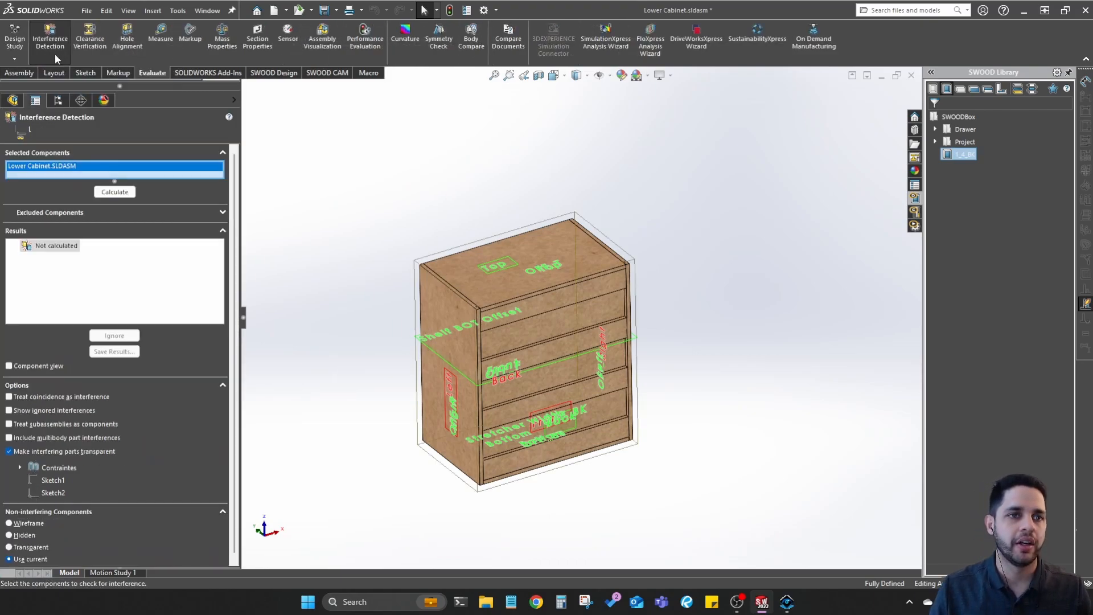
{"action": "left_click", "coordinate": [105, 191]}
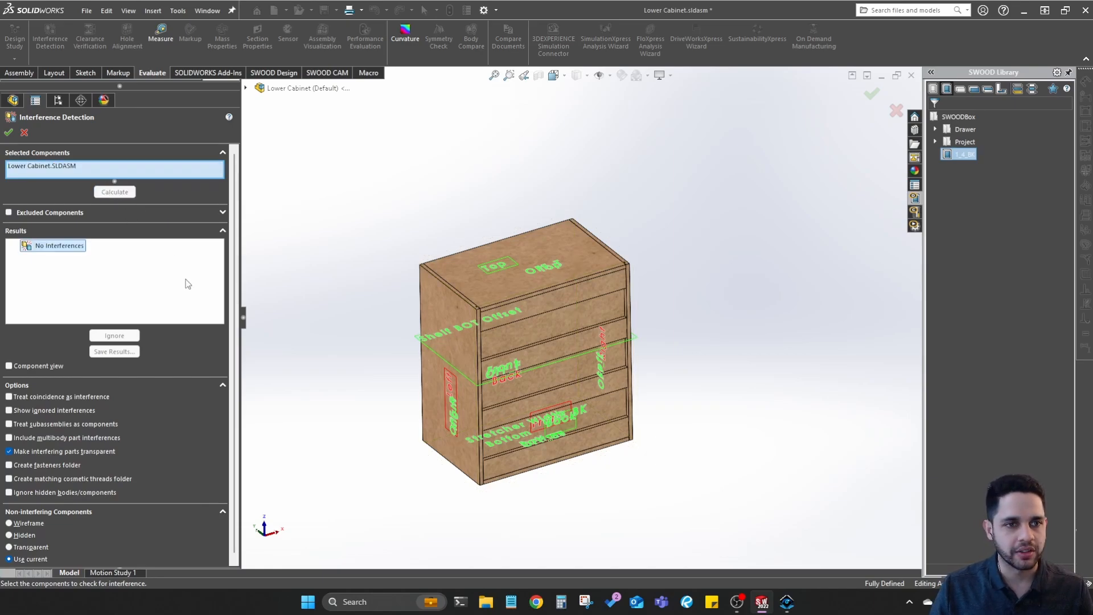
{"action": "left_click", "coordinate": [24, 132]}
Collapse the feature tree and review the completed cabinet from the back and the front
{"action": "middle_click_drag", "start_coordinate": [467, 289], "coordinate": [686, 303]}
{"action": "scroll", "coordinate": [505, 277], "scroll_direction": "down", "scroll_amount": 3}
{"action": "middle_click_drag", "start_coordinate": [506, 277], "coordinate": [664, 330]}
{"action": "scroll", "coordinate": [602, 312], "scroll_direction": "up", "scroll_amount": 3}
{"action": "left_click", "coordinate": [9, 191]}
{"action": "scroll", "coordinate": [545, 238], "scroll_direction": "down", "scroll_amount": 3}
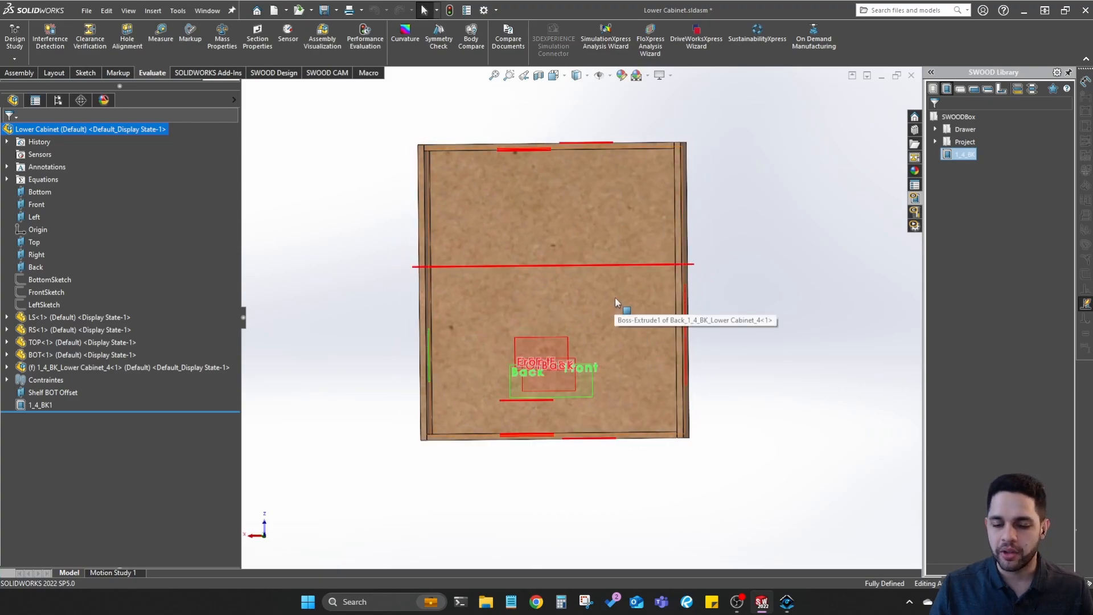
{"action": "middle_click_drag", "start_coordinate": [615, 297], "coordinate": [640, 322]}
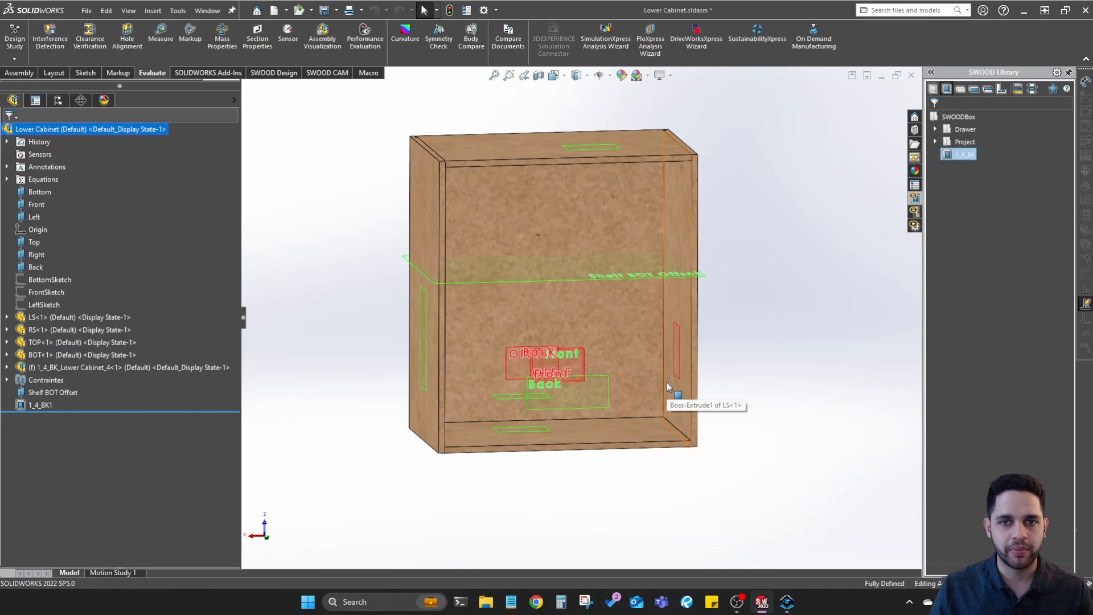